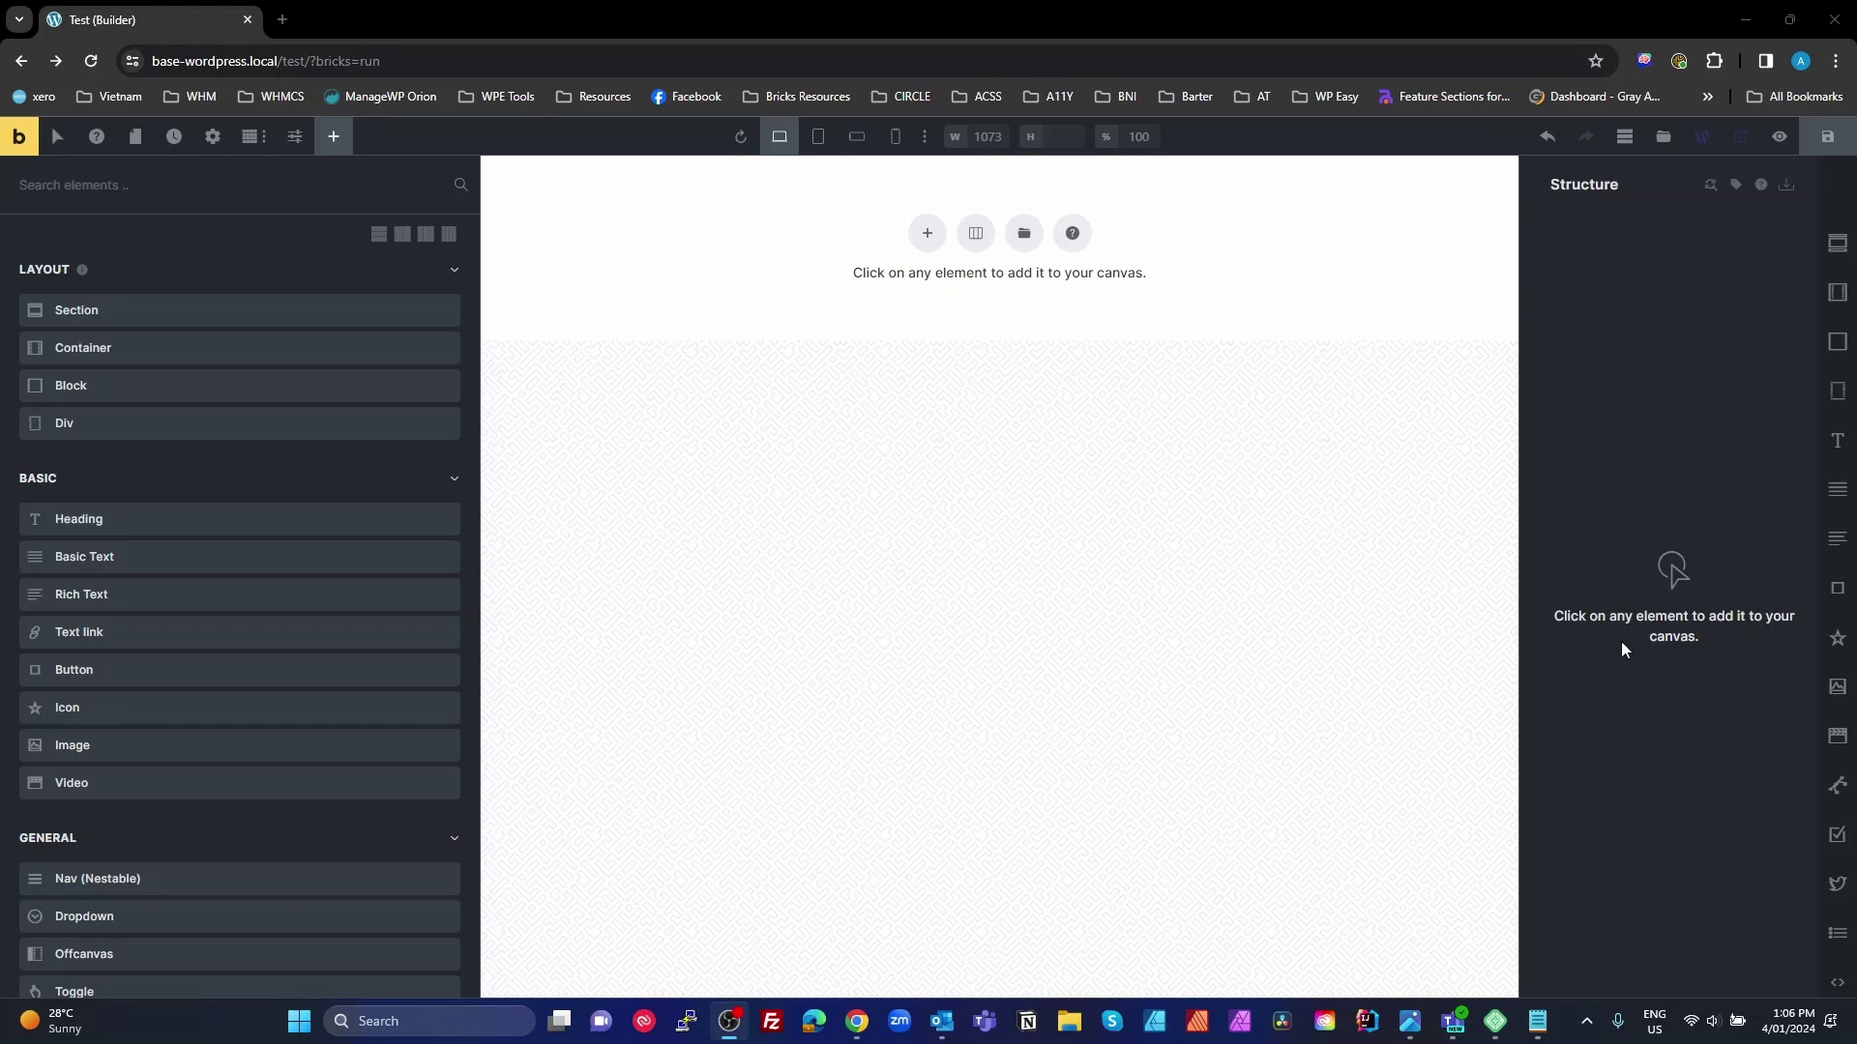
Step: Add a section to the empty page and set its container to a grid display with a 3rem gap
click(1837, 245)
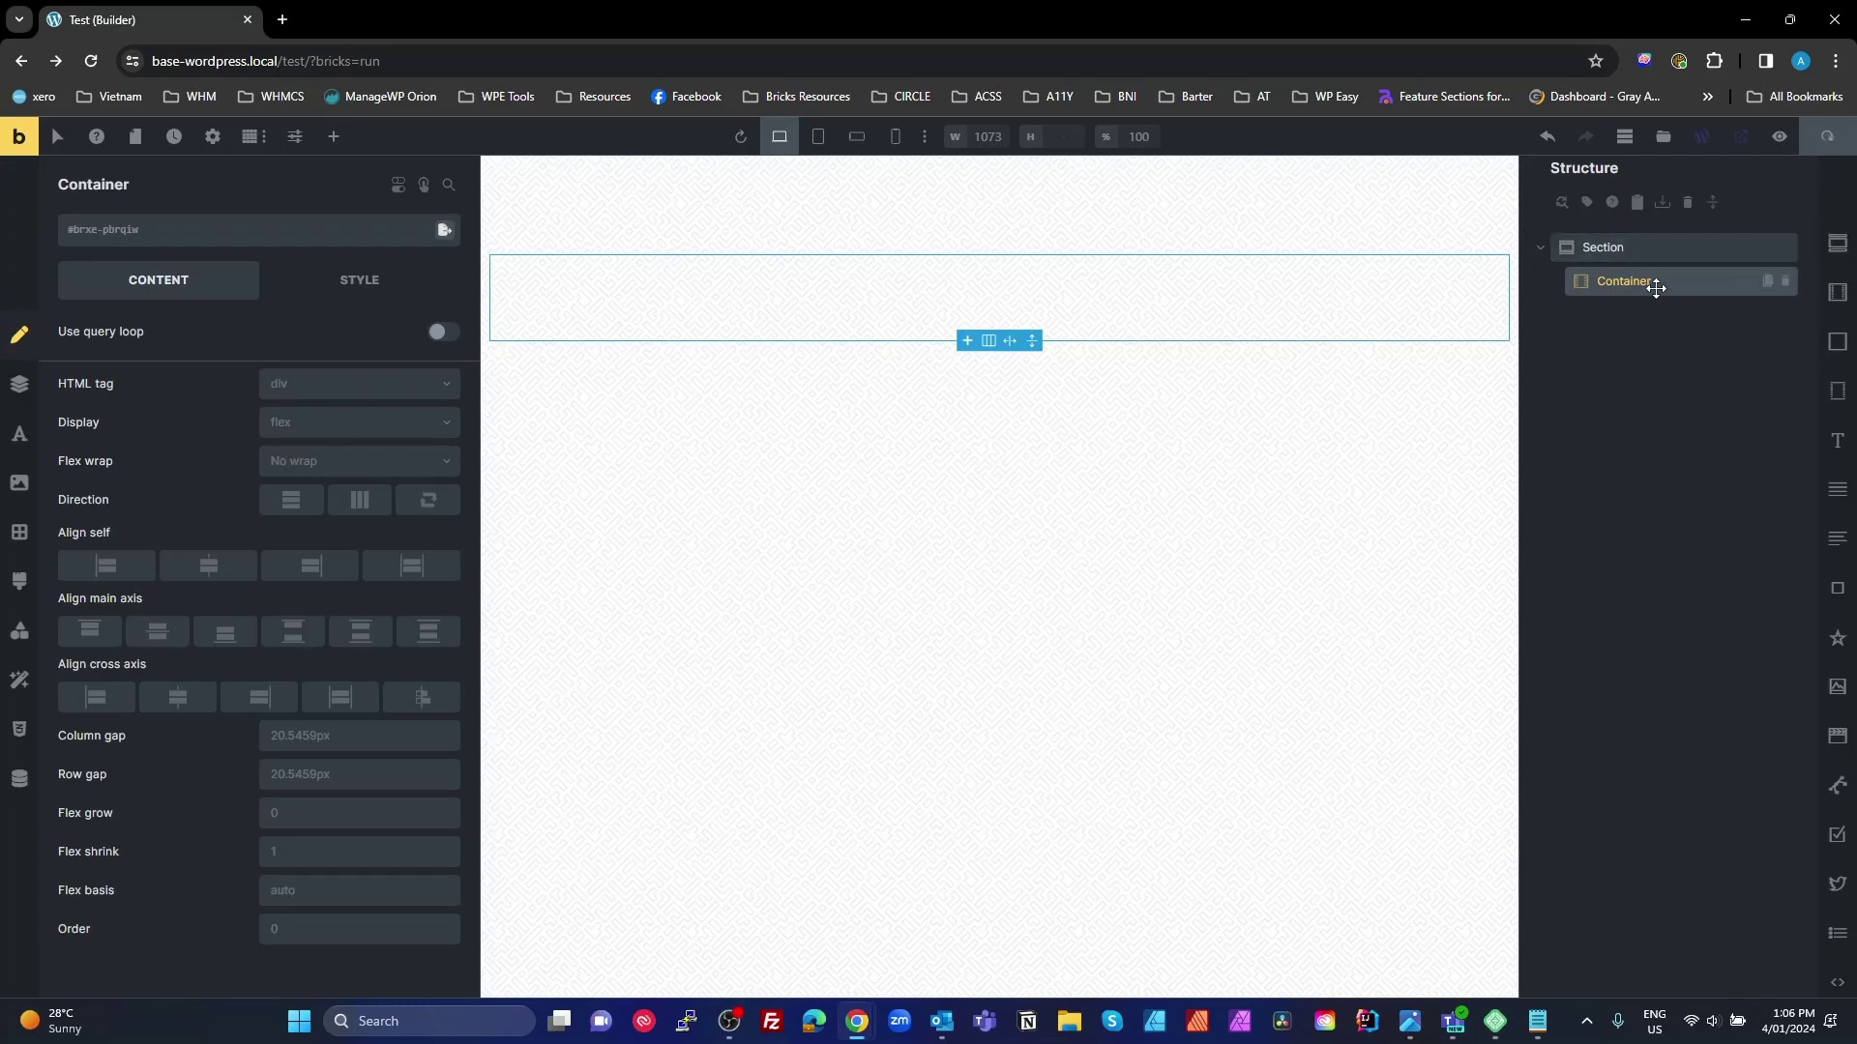
click(329, 425)
click(322, 484)
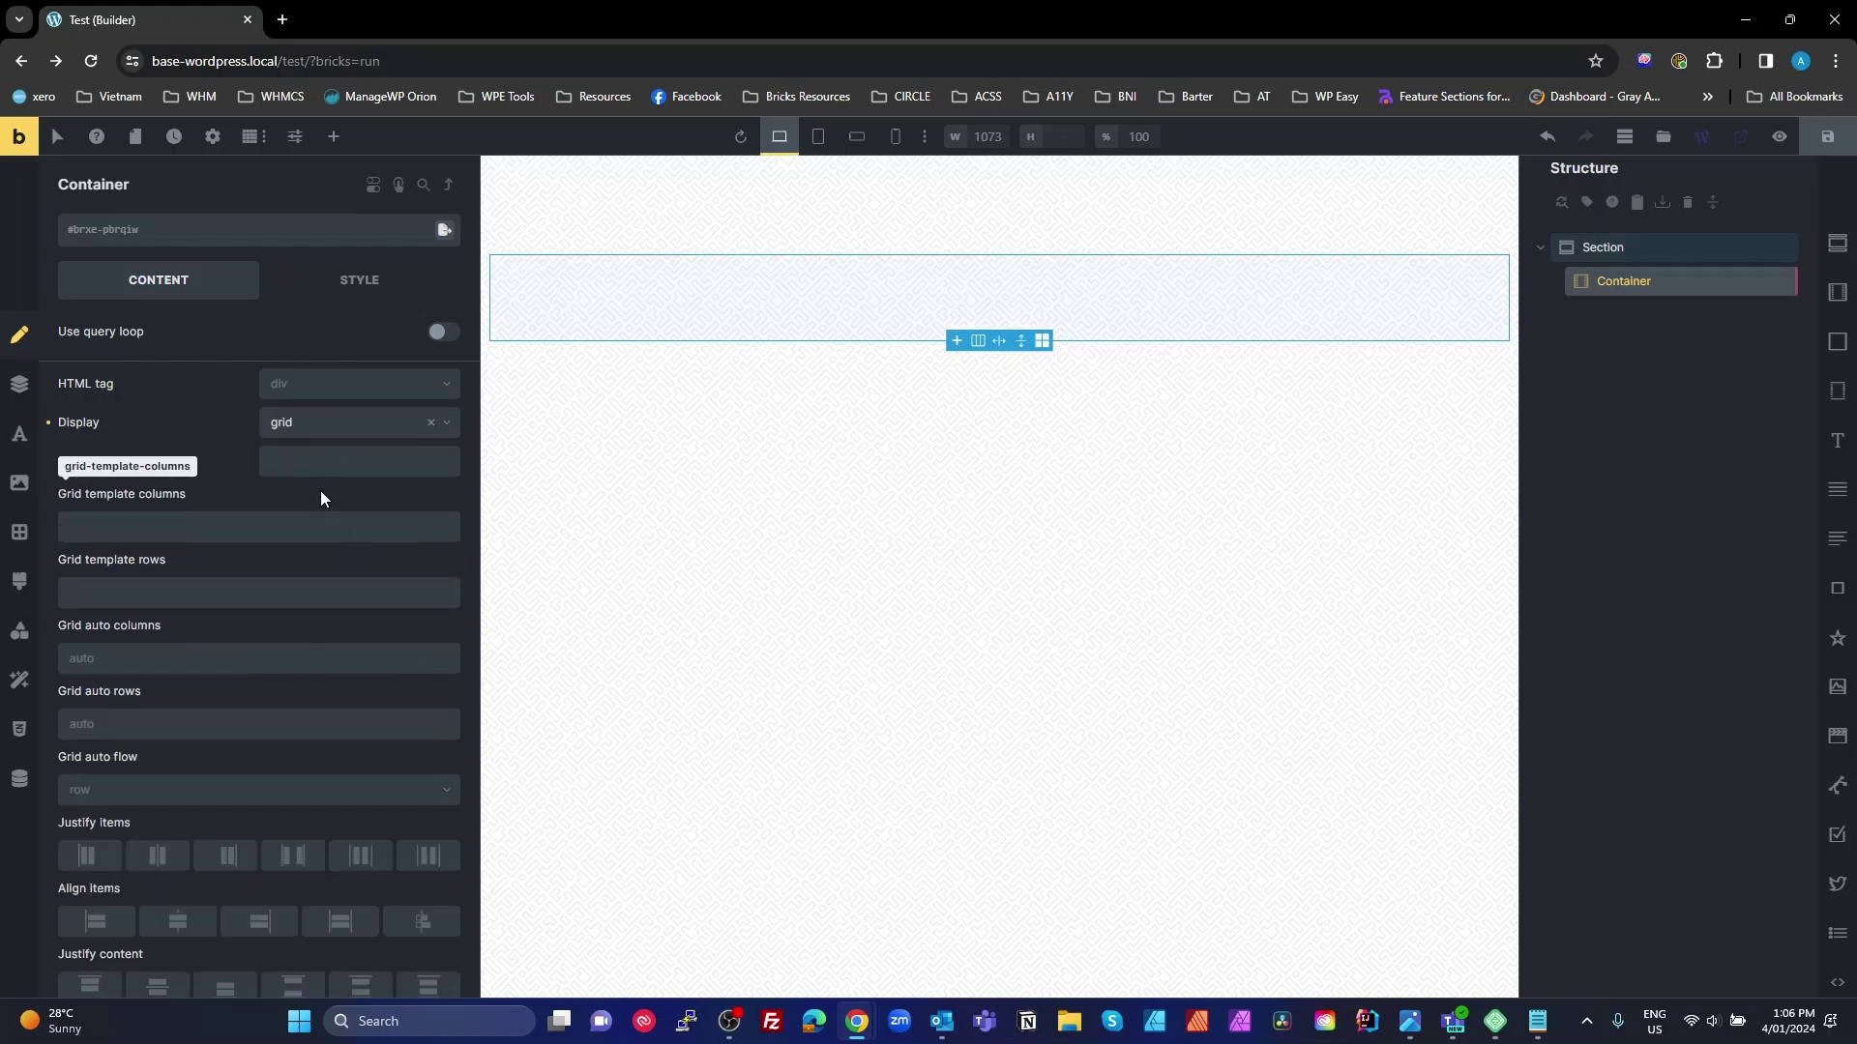
click(360, 462)
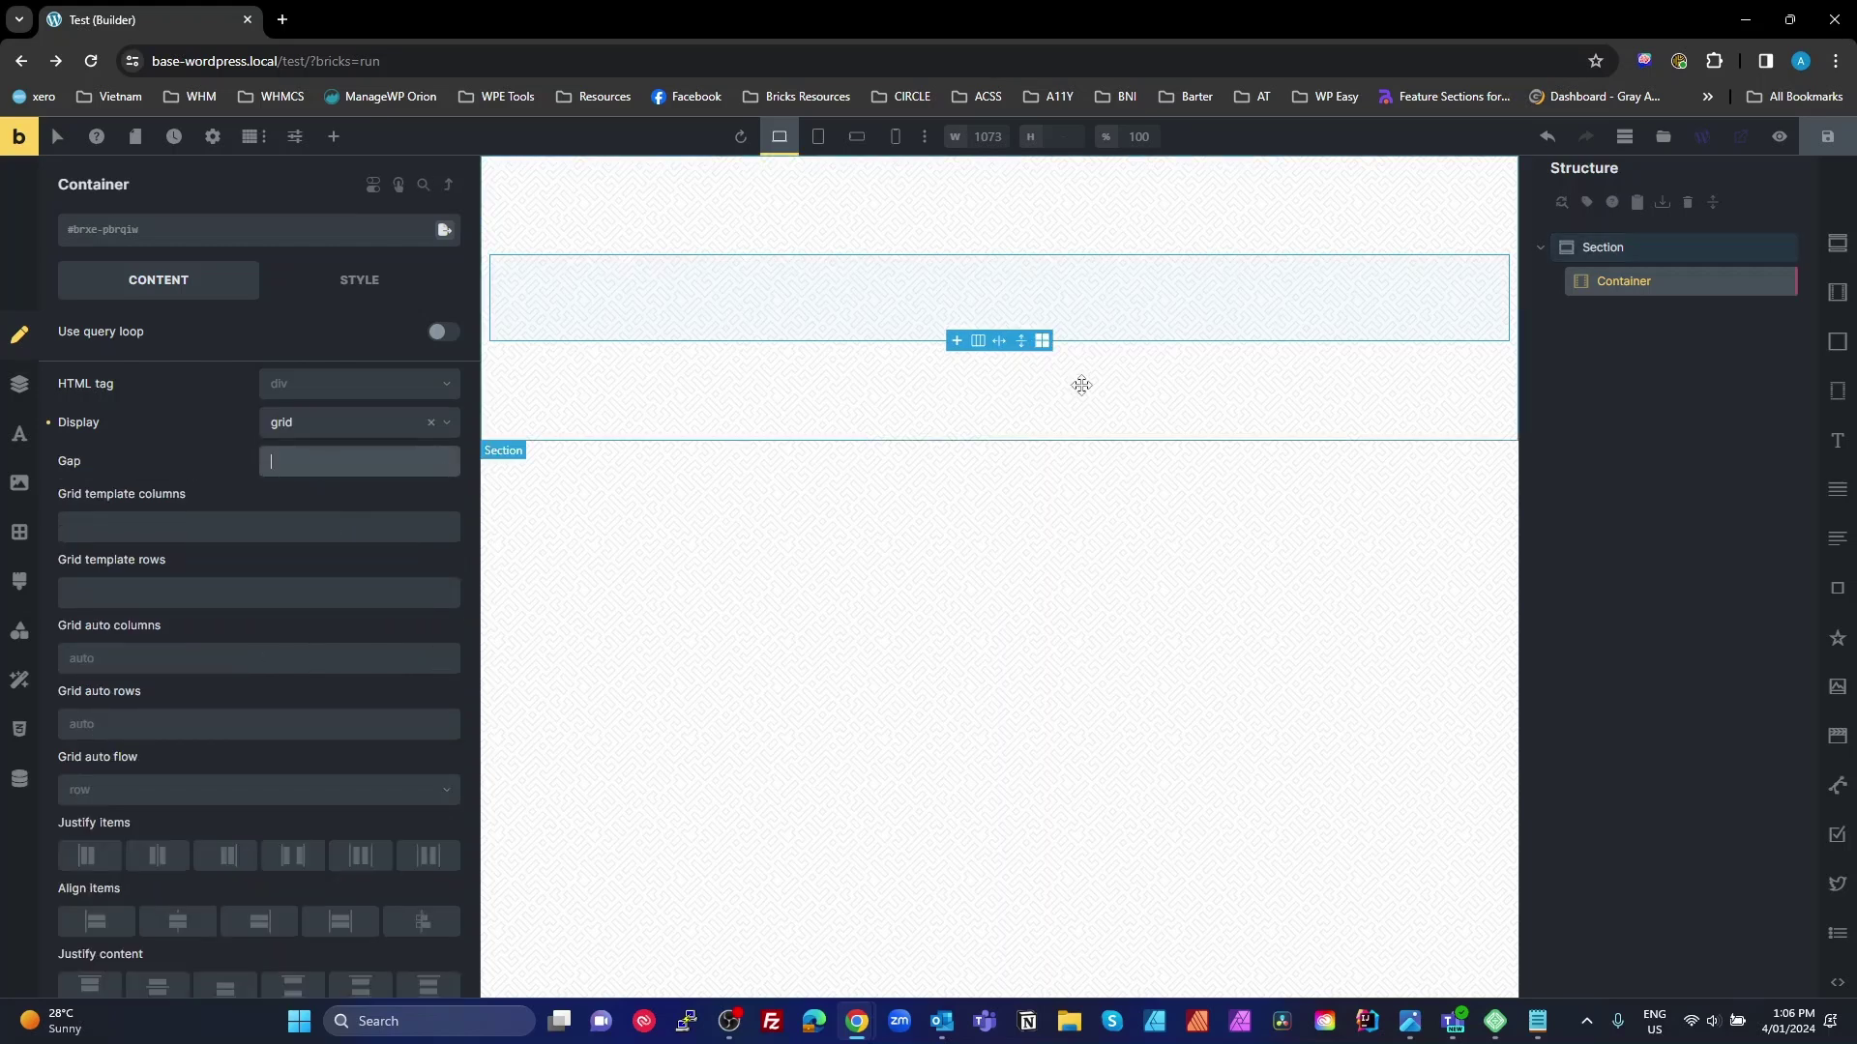
text(3rem)
Step: Set the container's grid template columns to 1fr 1fr 1fr
click(341, 525)
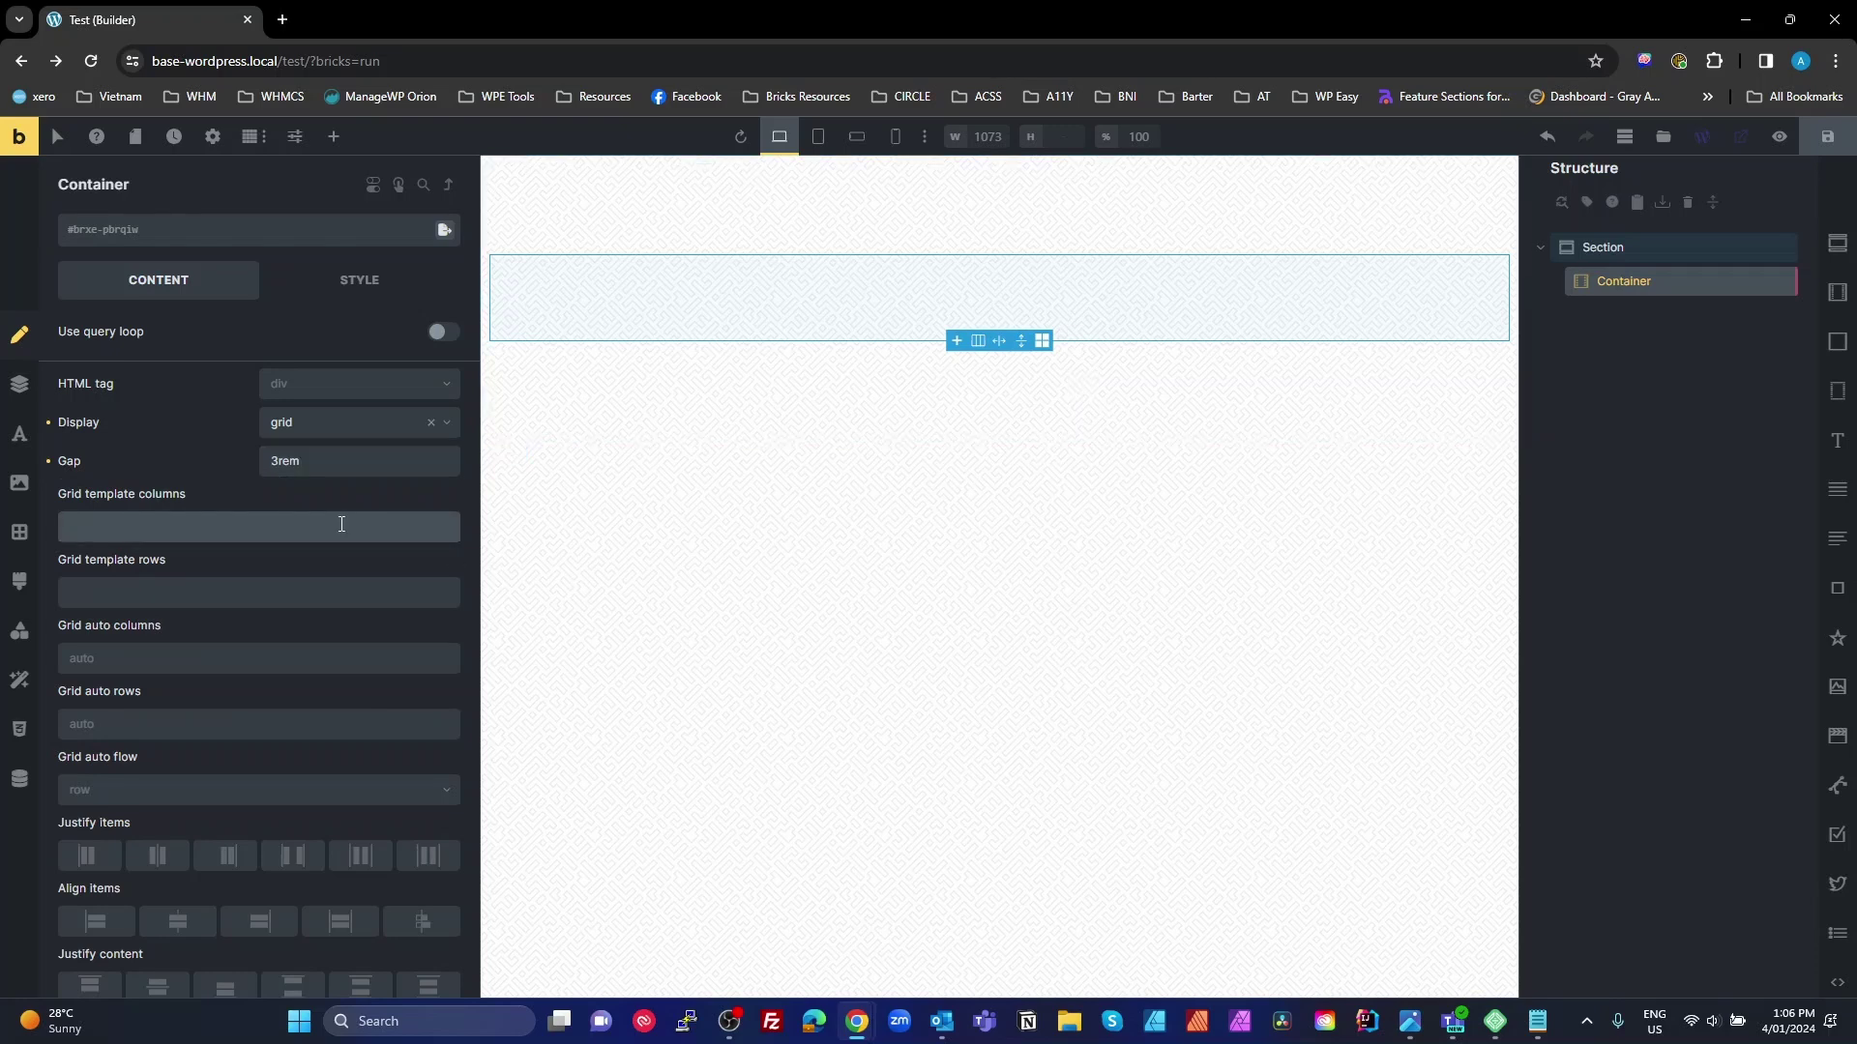
text(1fr 1fr 1fr)
drag(211, 526, 43, 526)
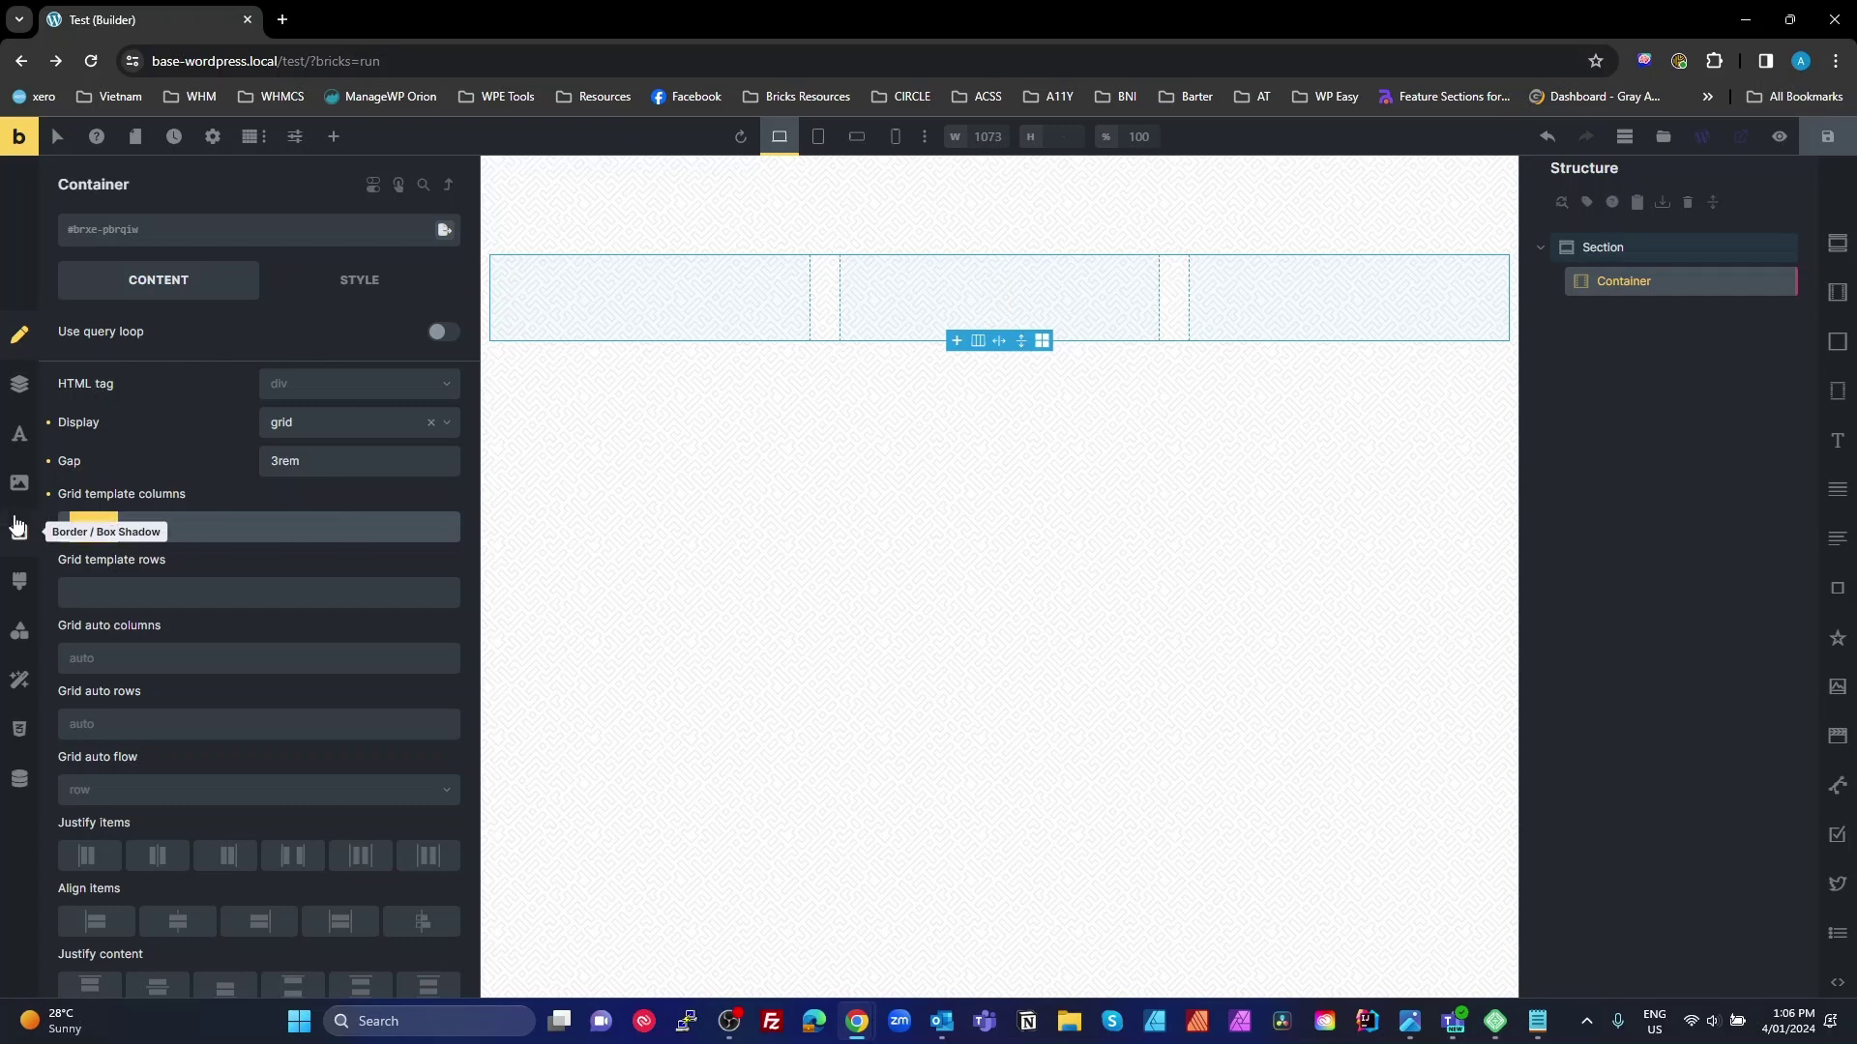
click(737, 304)
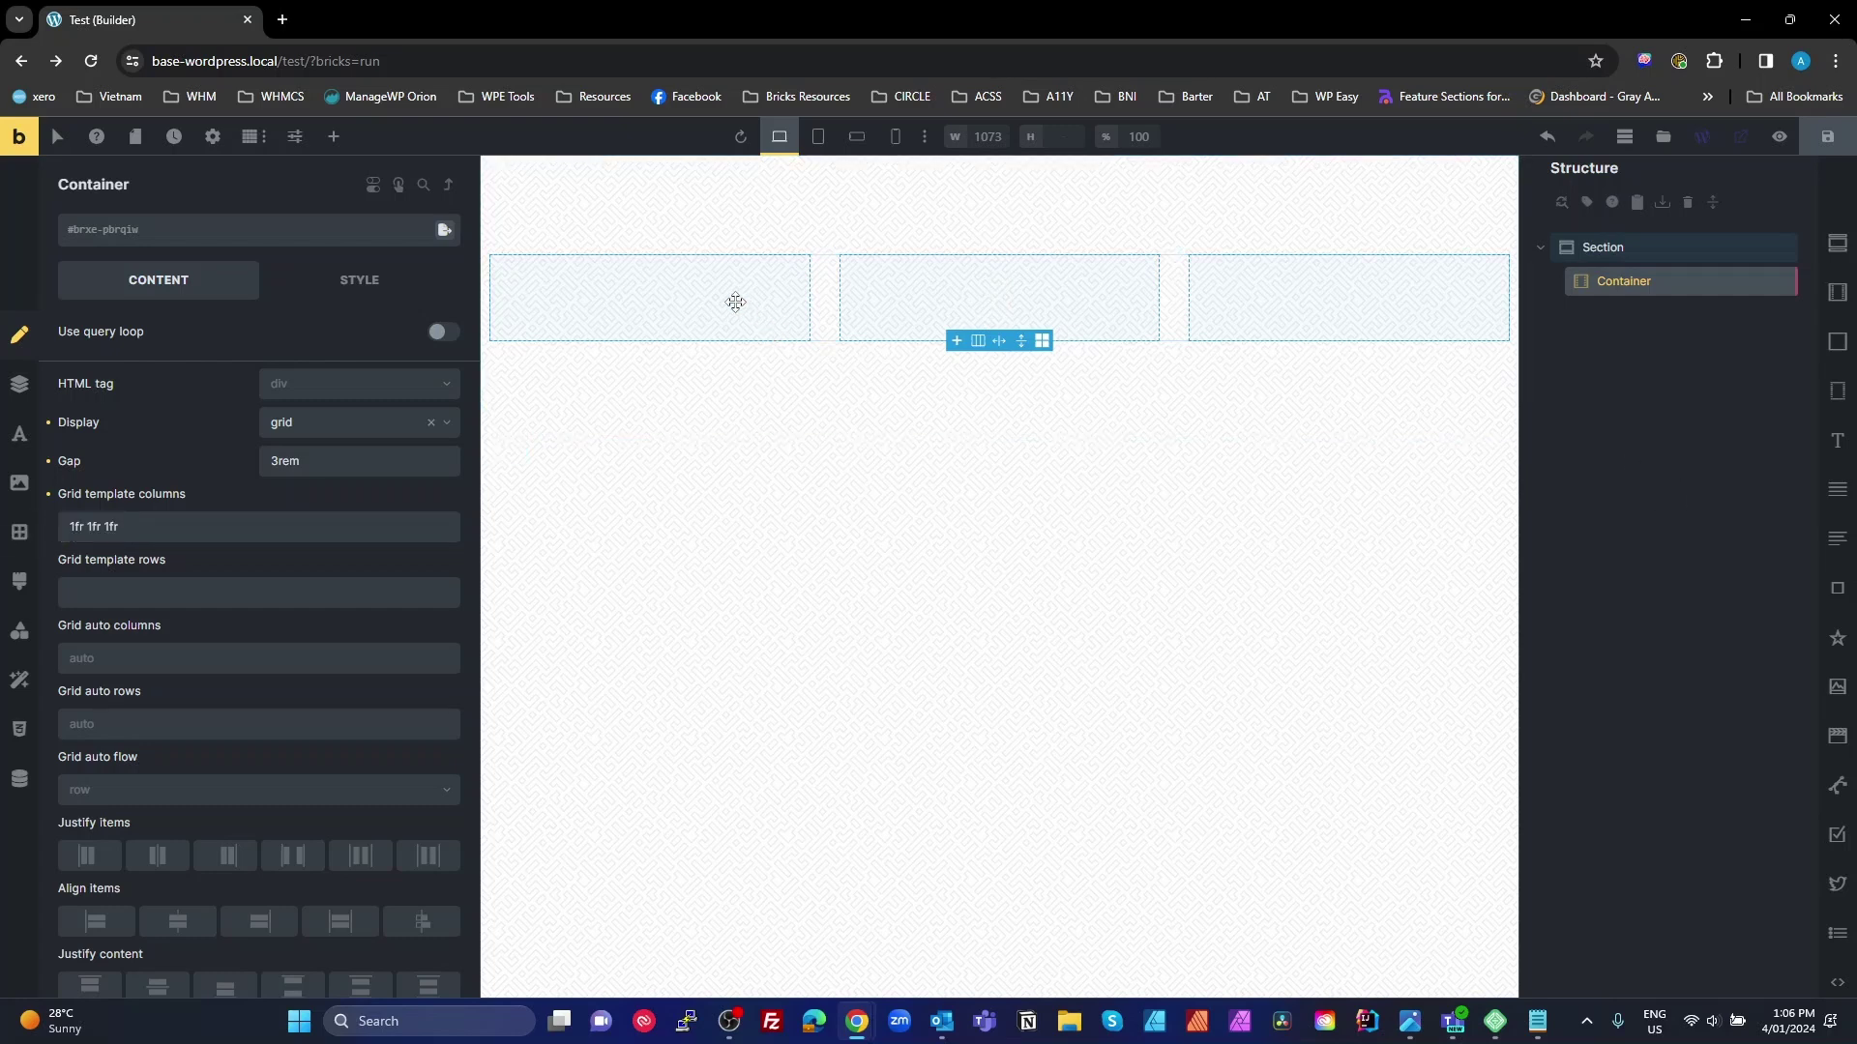
Step: Add a block inside the grid container and rename it Card Basic
click(1837, 342)
double_click(1671, 320)
text(Card BAsic)
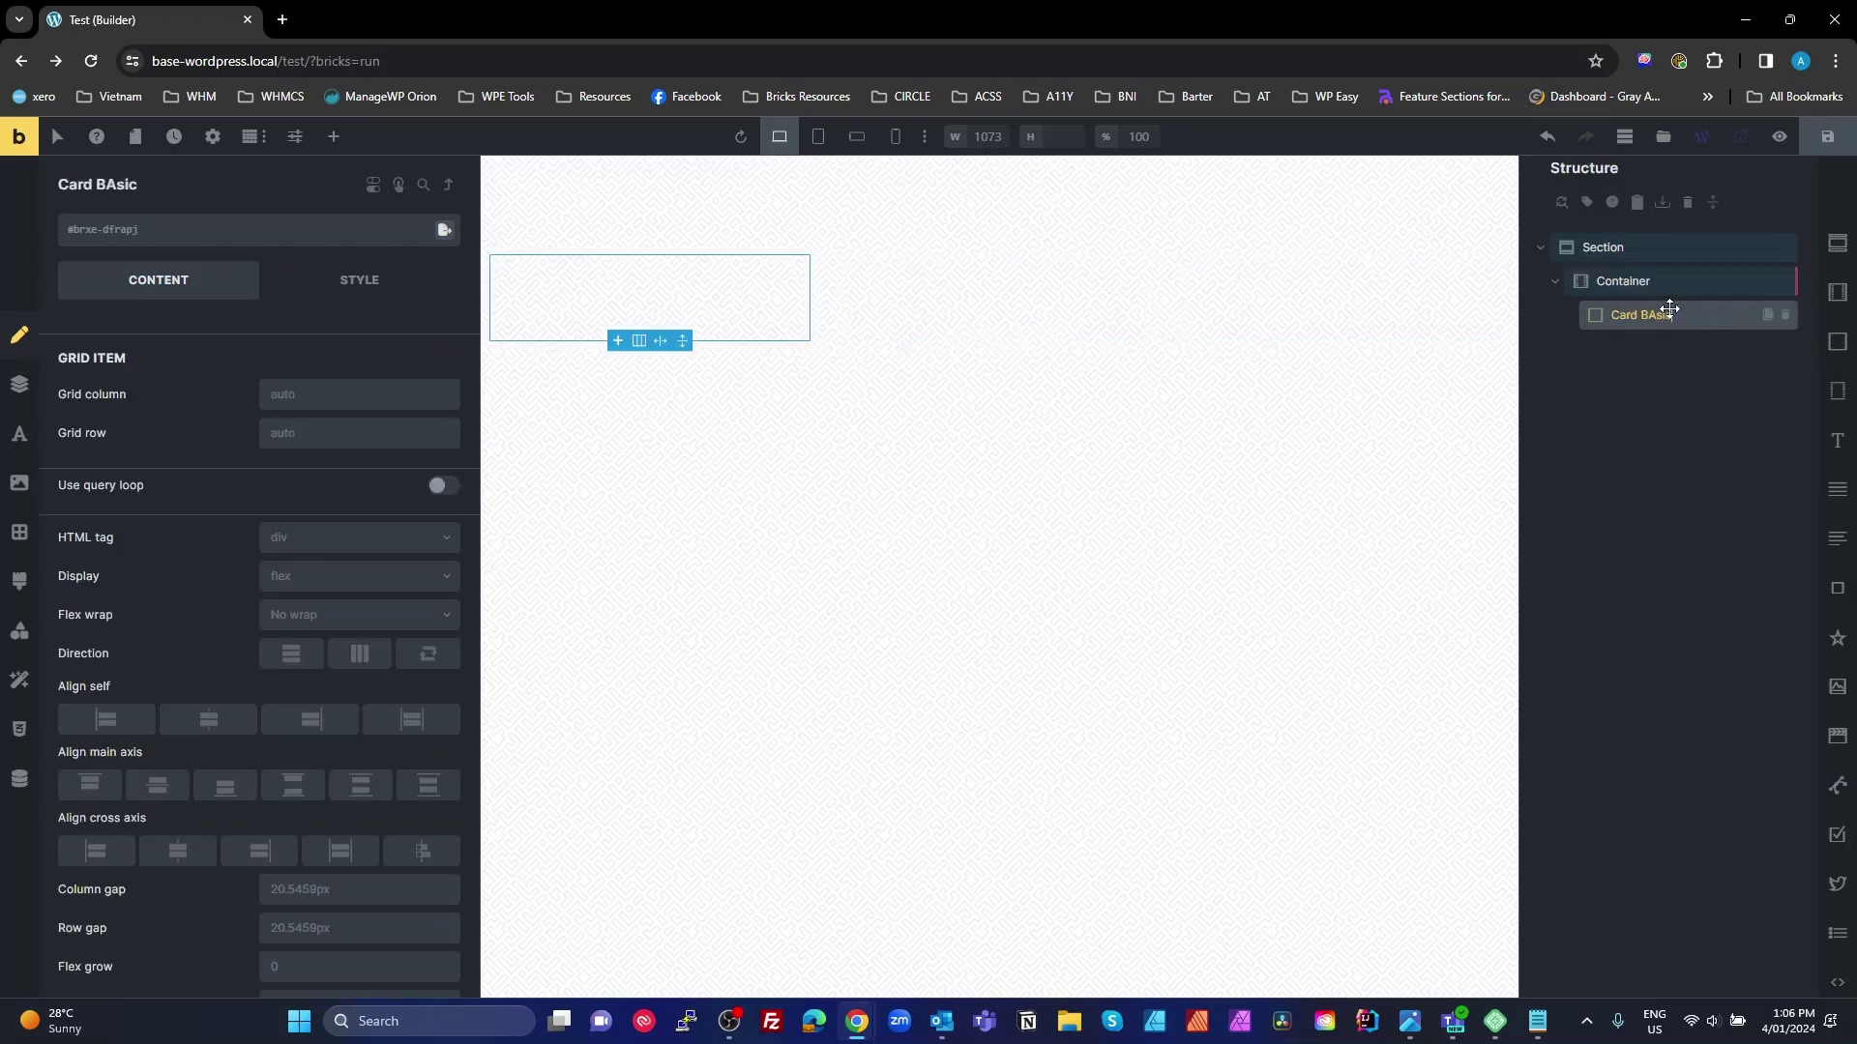
click(1653, 315)
key(BackSpace)
text(a)
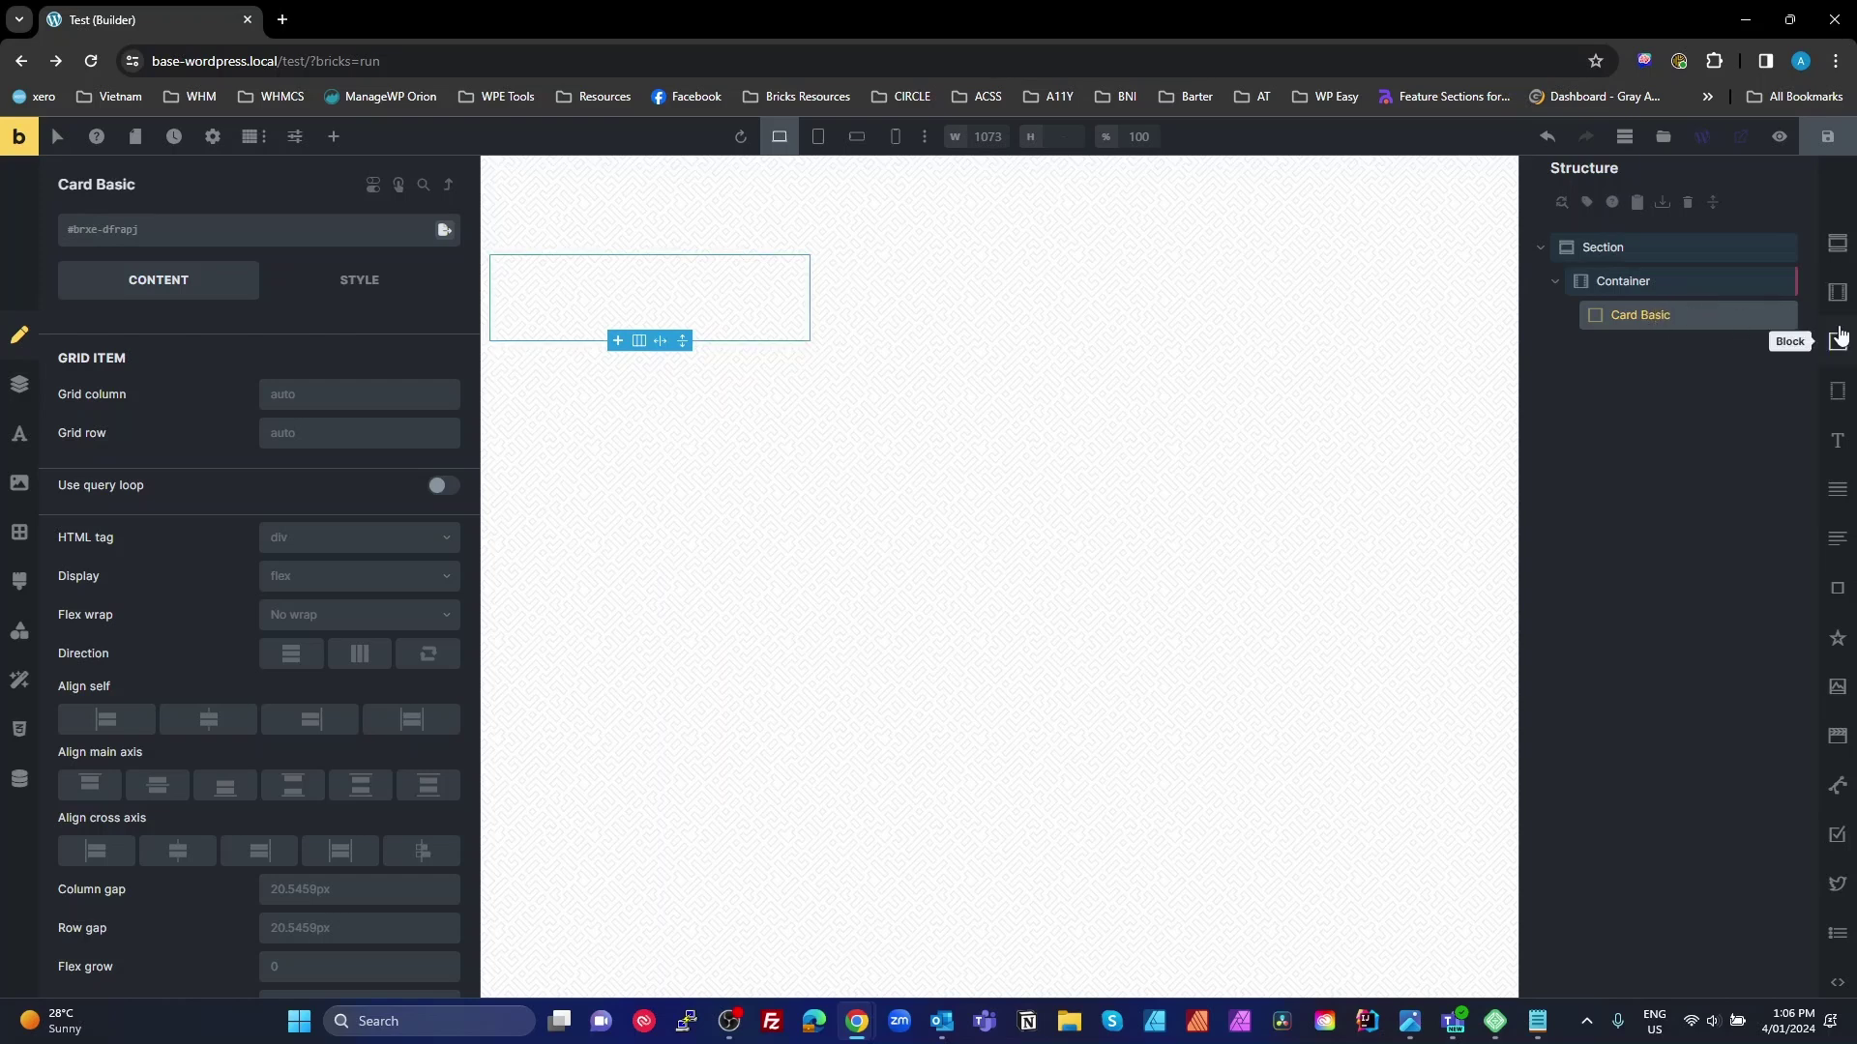
Step: Add three blocks inside Card Basic and rename them Header, Body and Footer
click(1838, 342)
click(1837, 342)
click(1837, 342)
double_click(1665, 352)
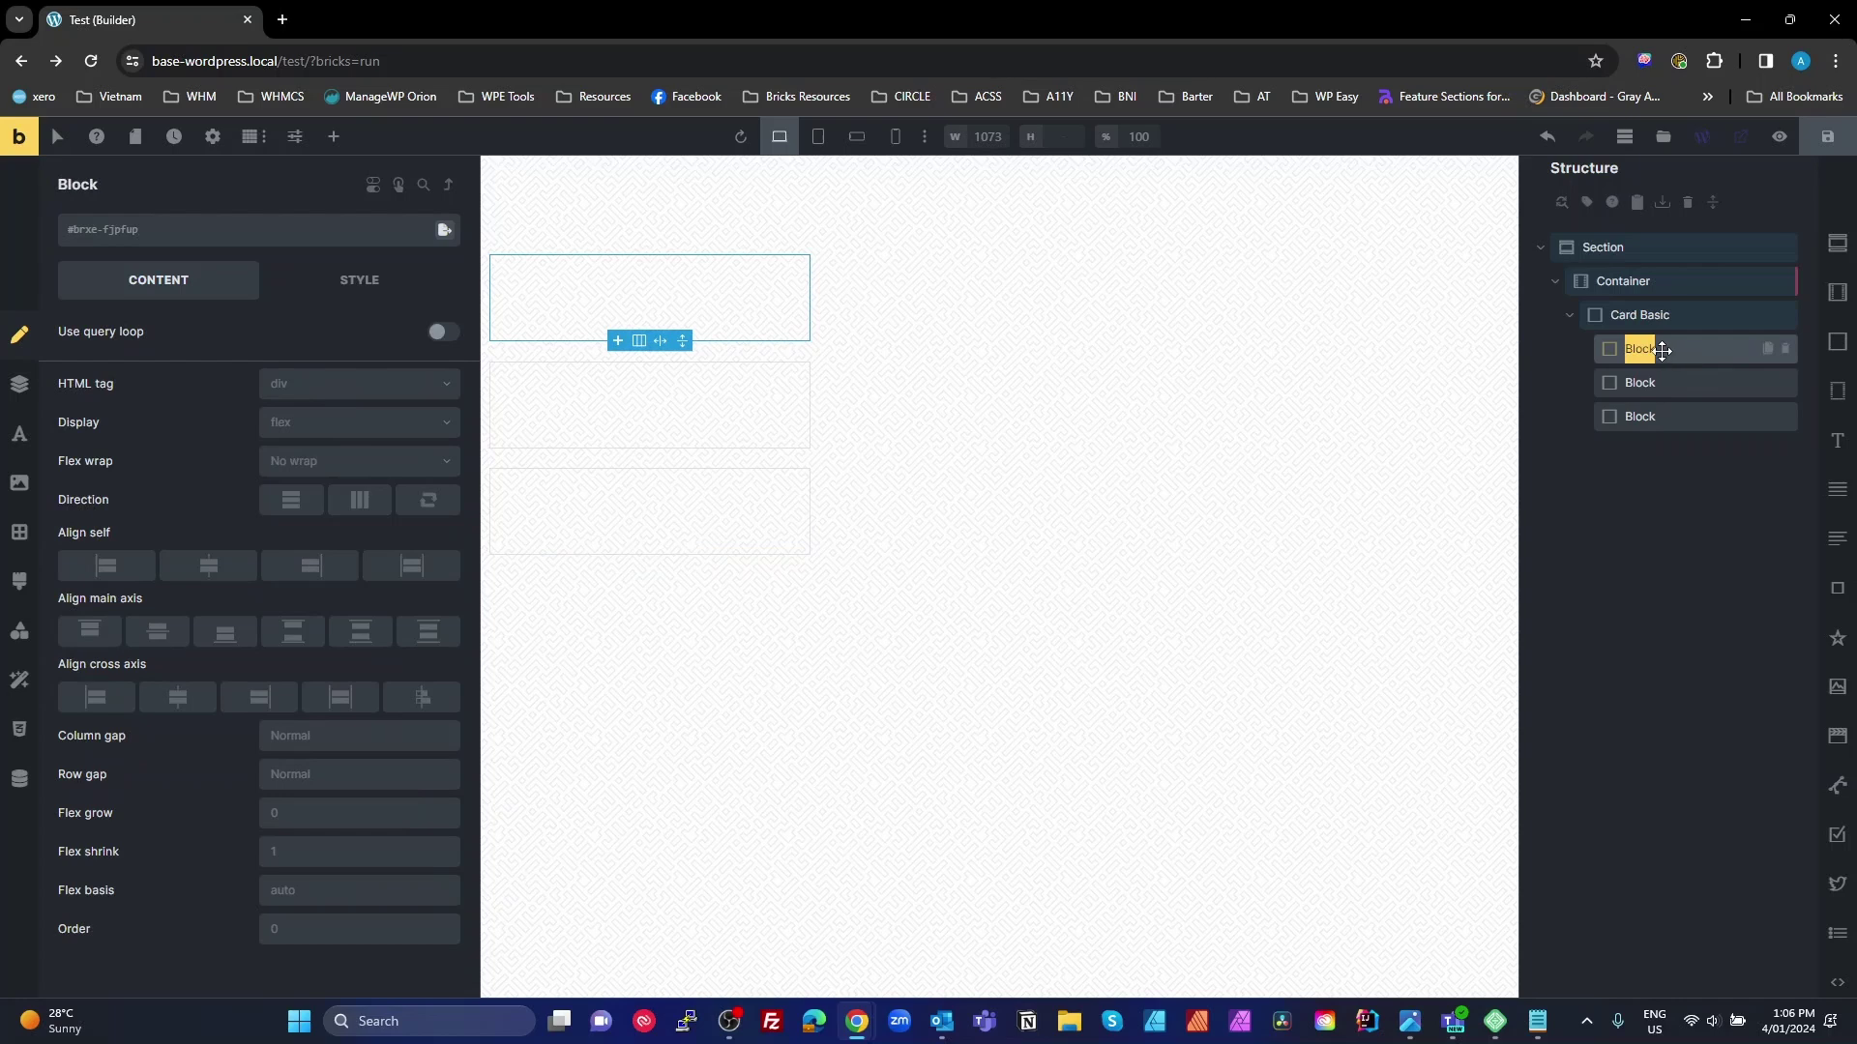
text(Header)
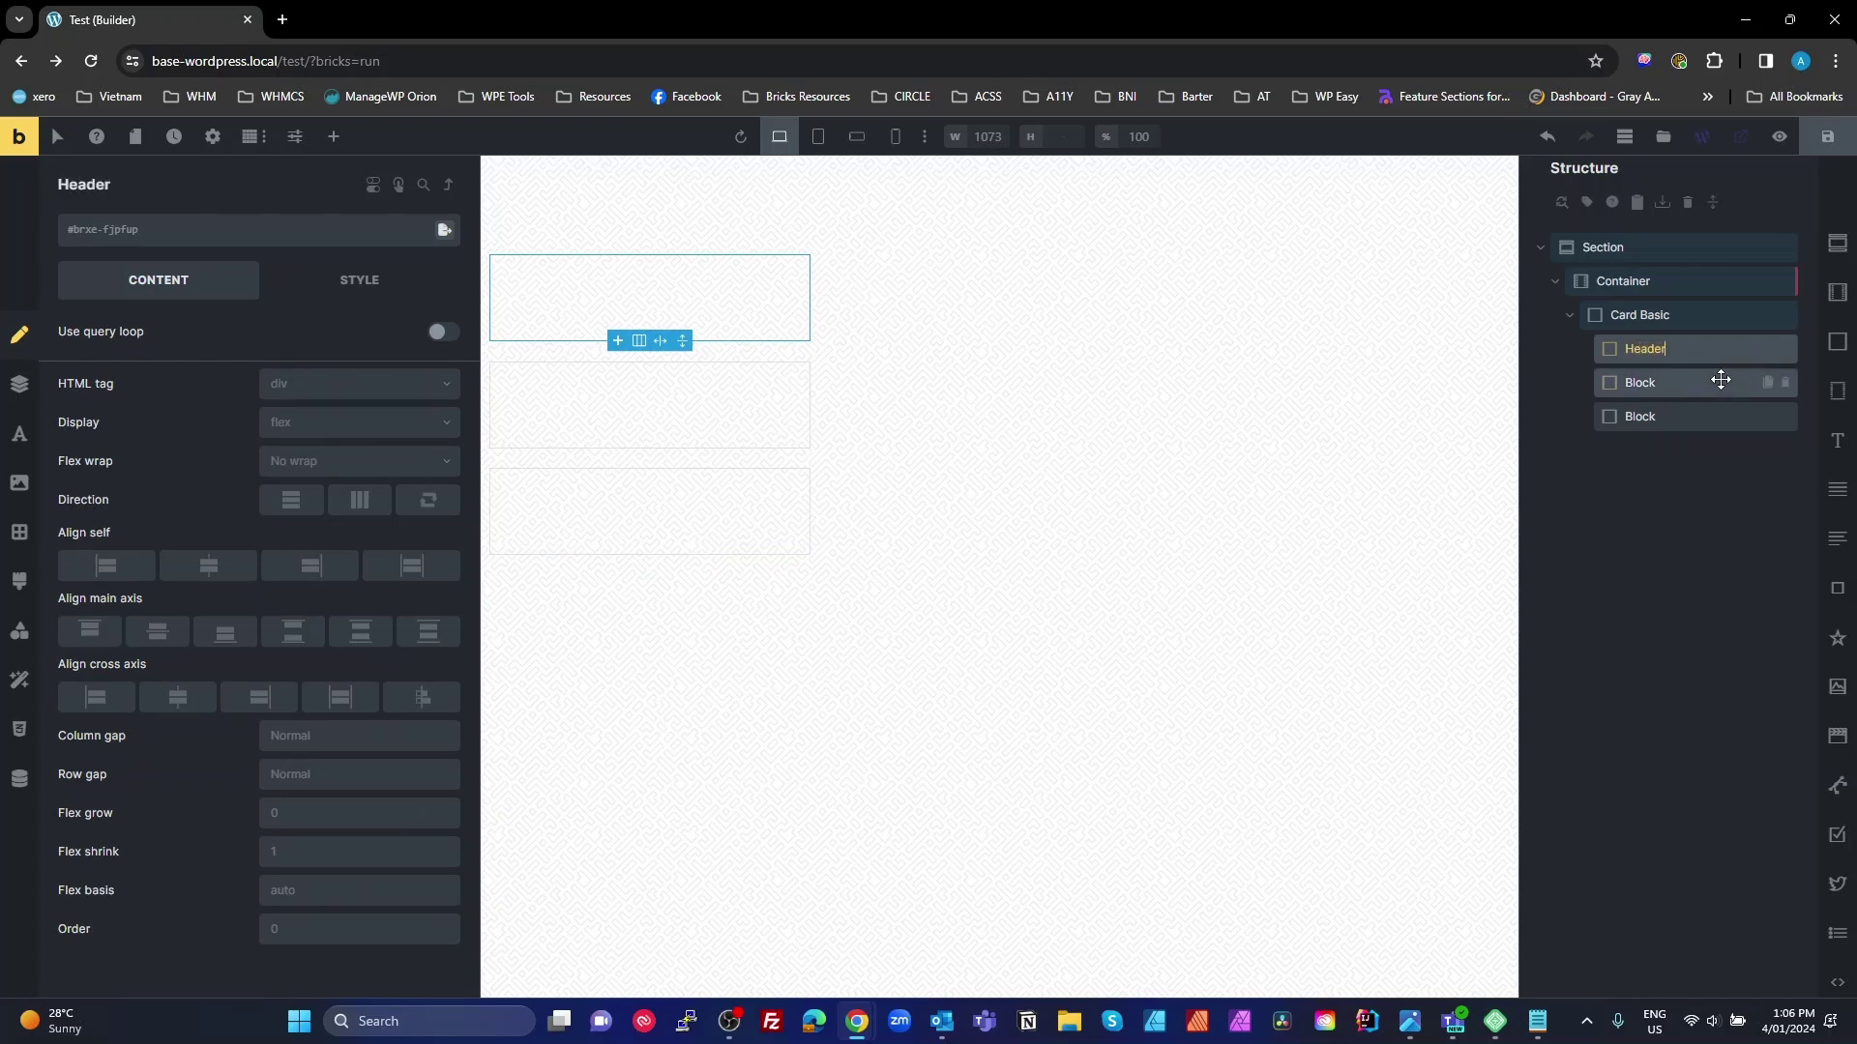
double_click(1720, 382)
text(B)
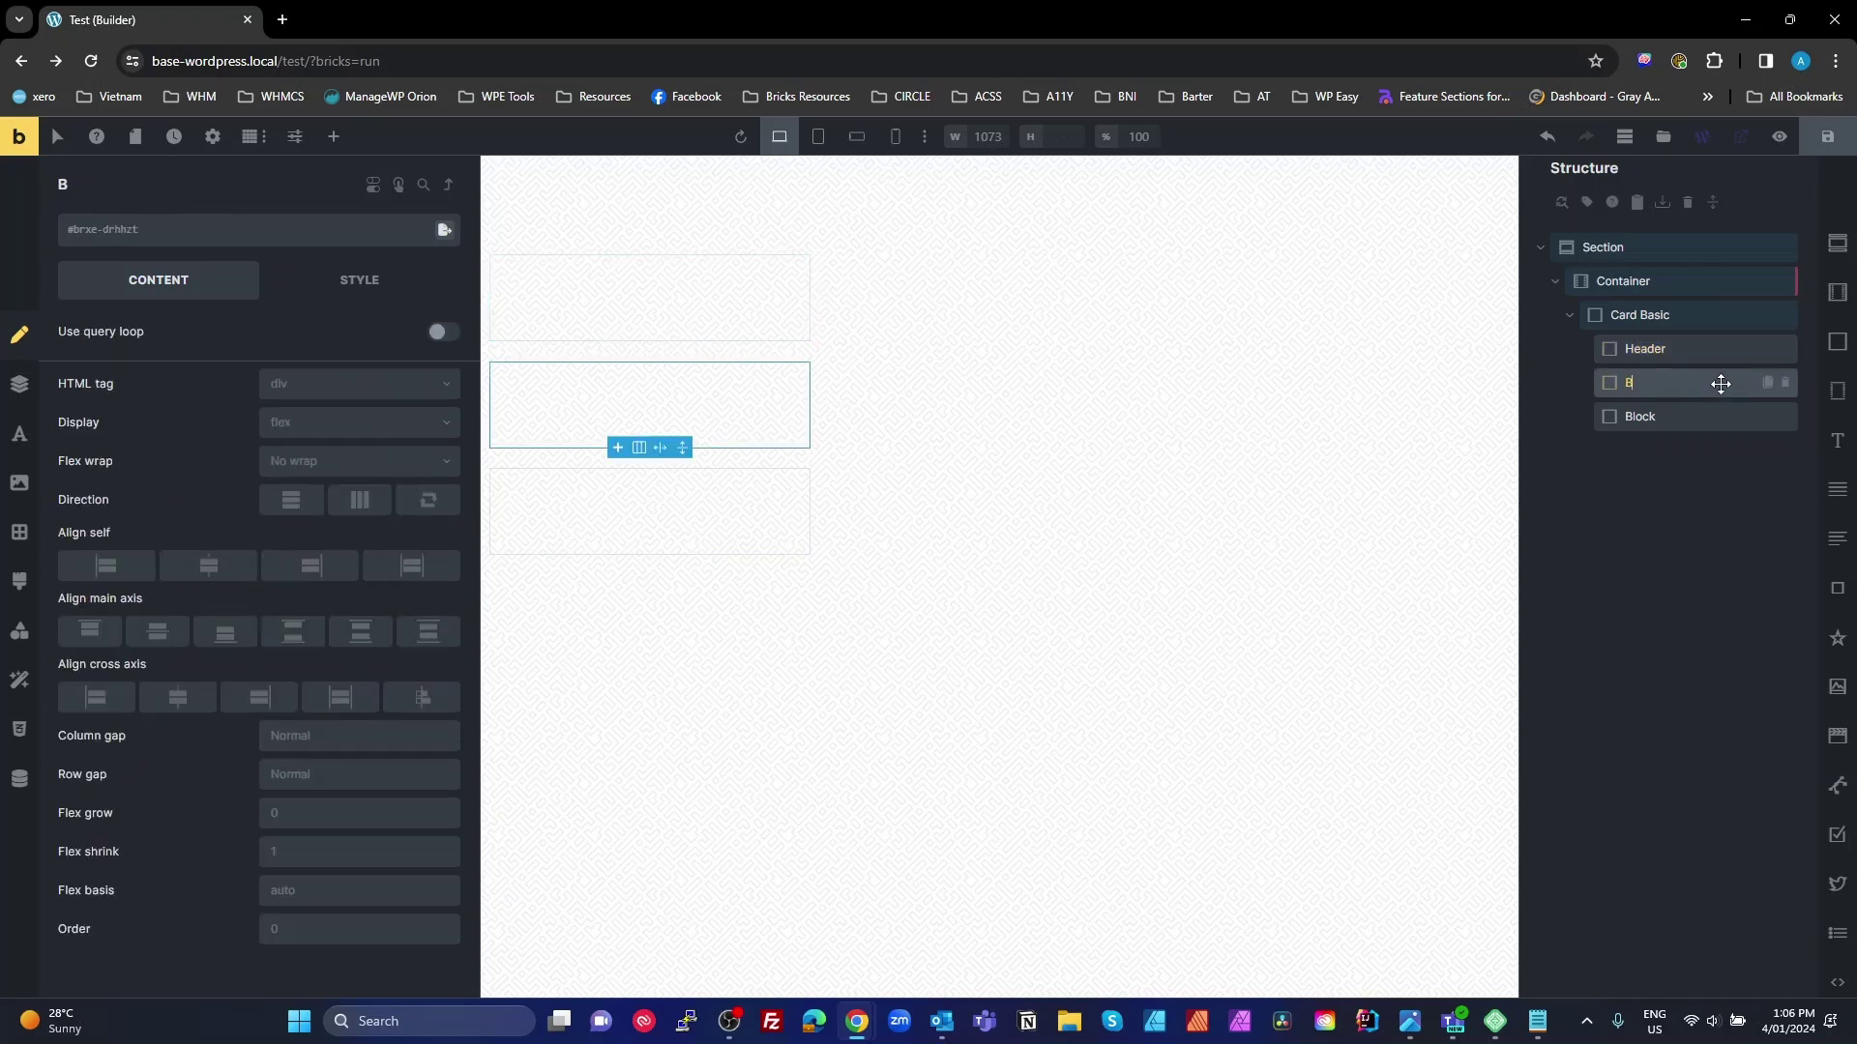
text(ody)
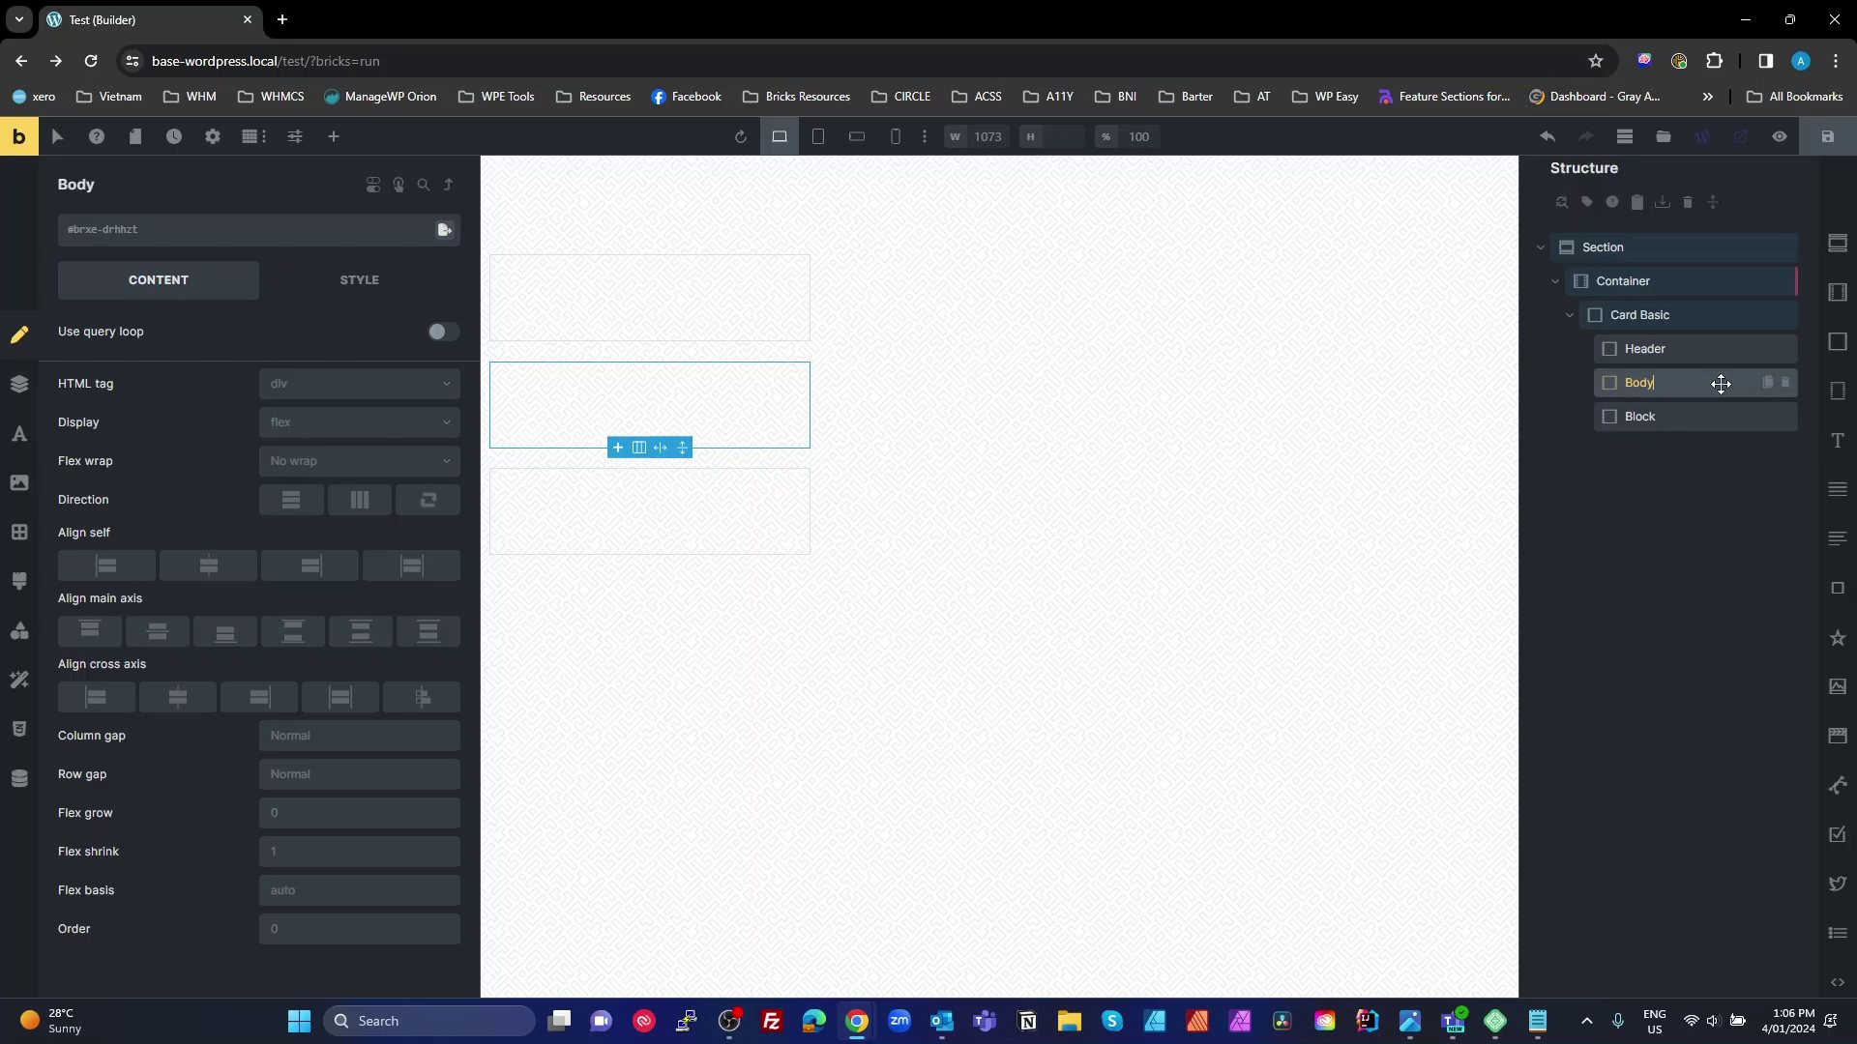
double_click(1646, 414)
text(Footer)
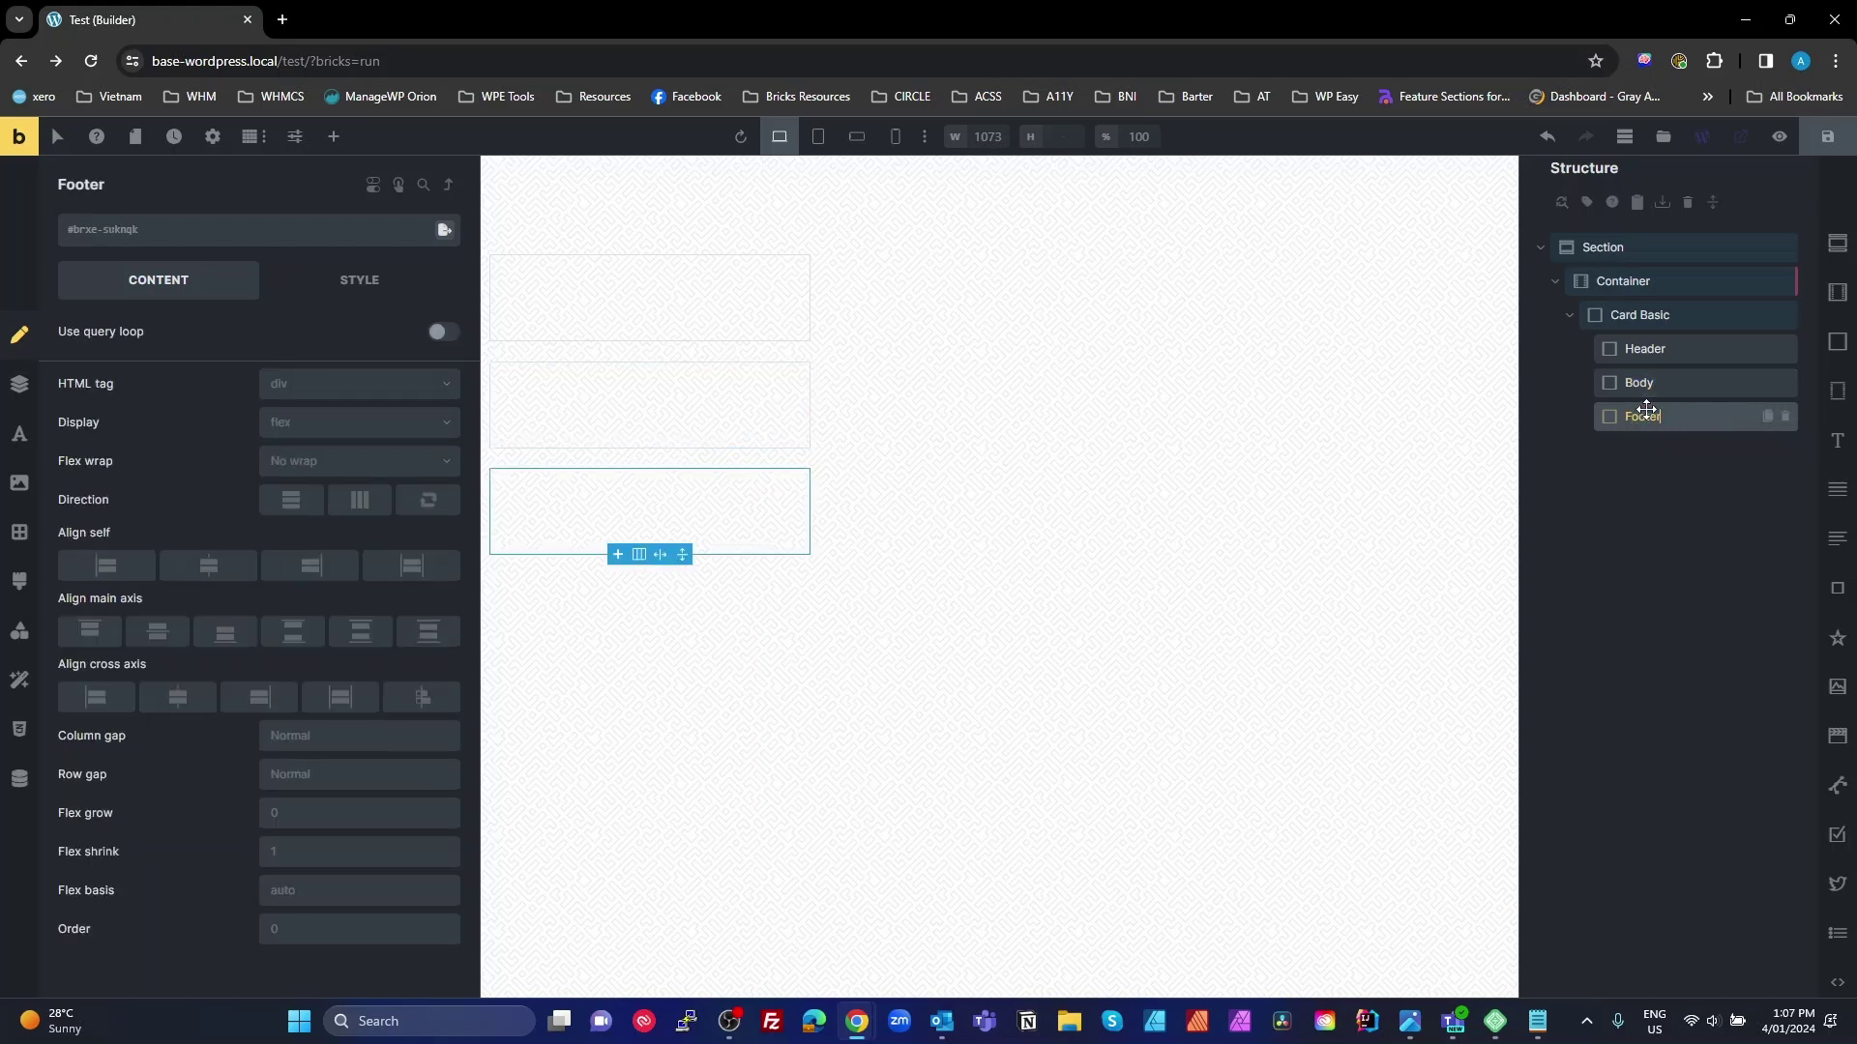
click(1675, 479)
Step: Add an icon and a heading inside the Header block
click(1644, 350)
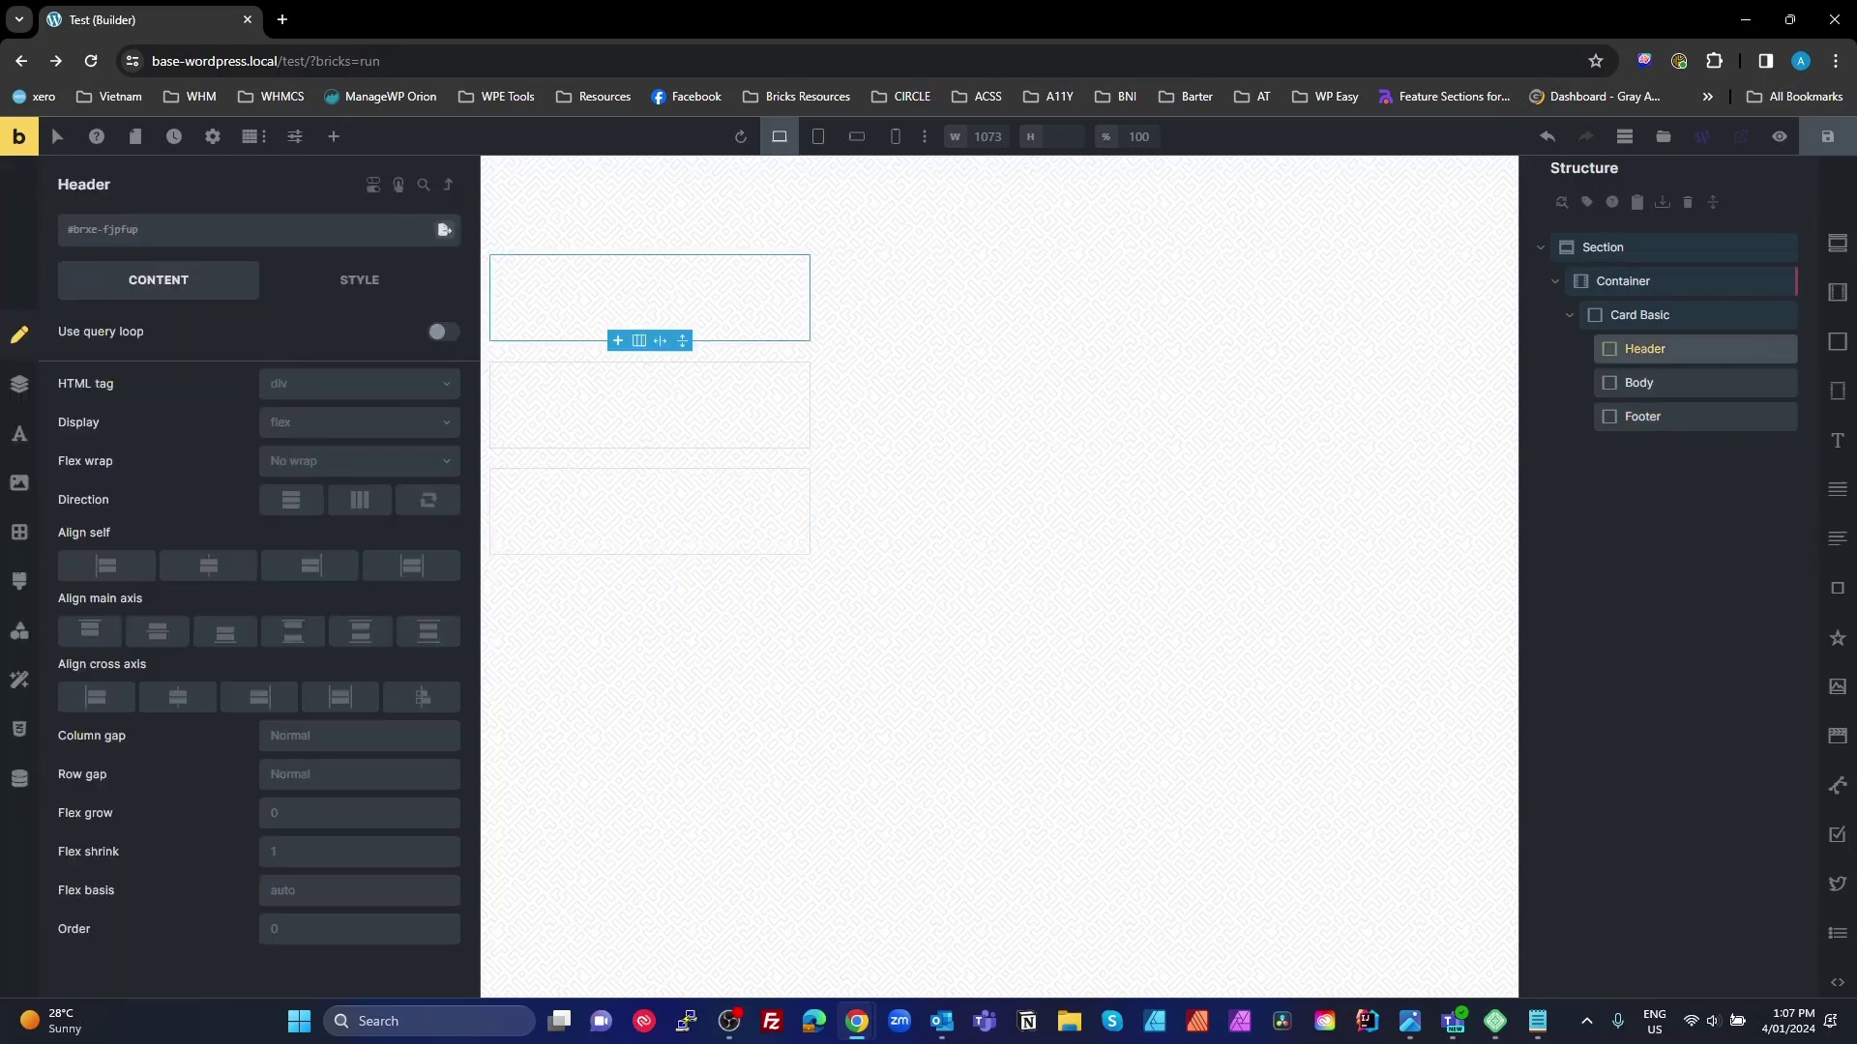
click(1837, 638)
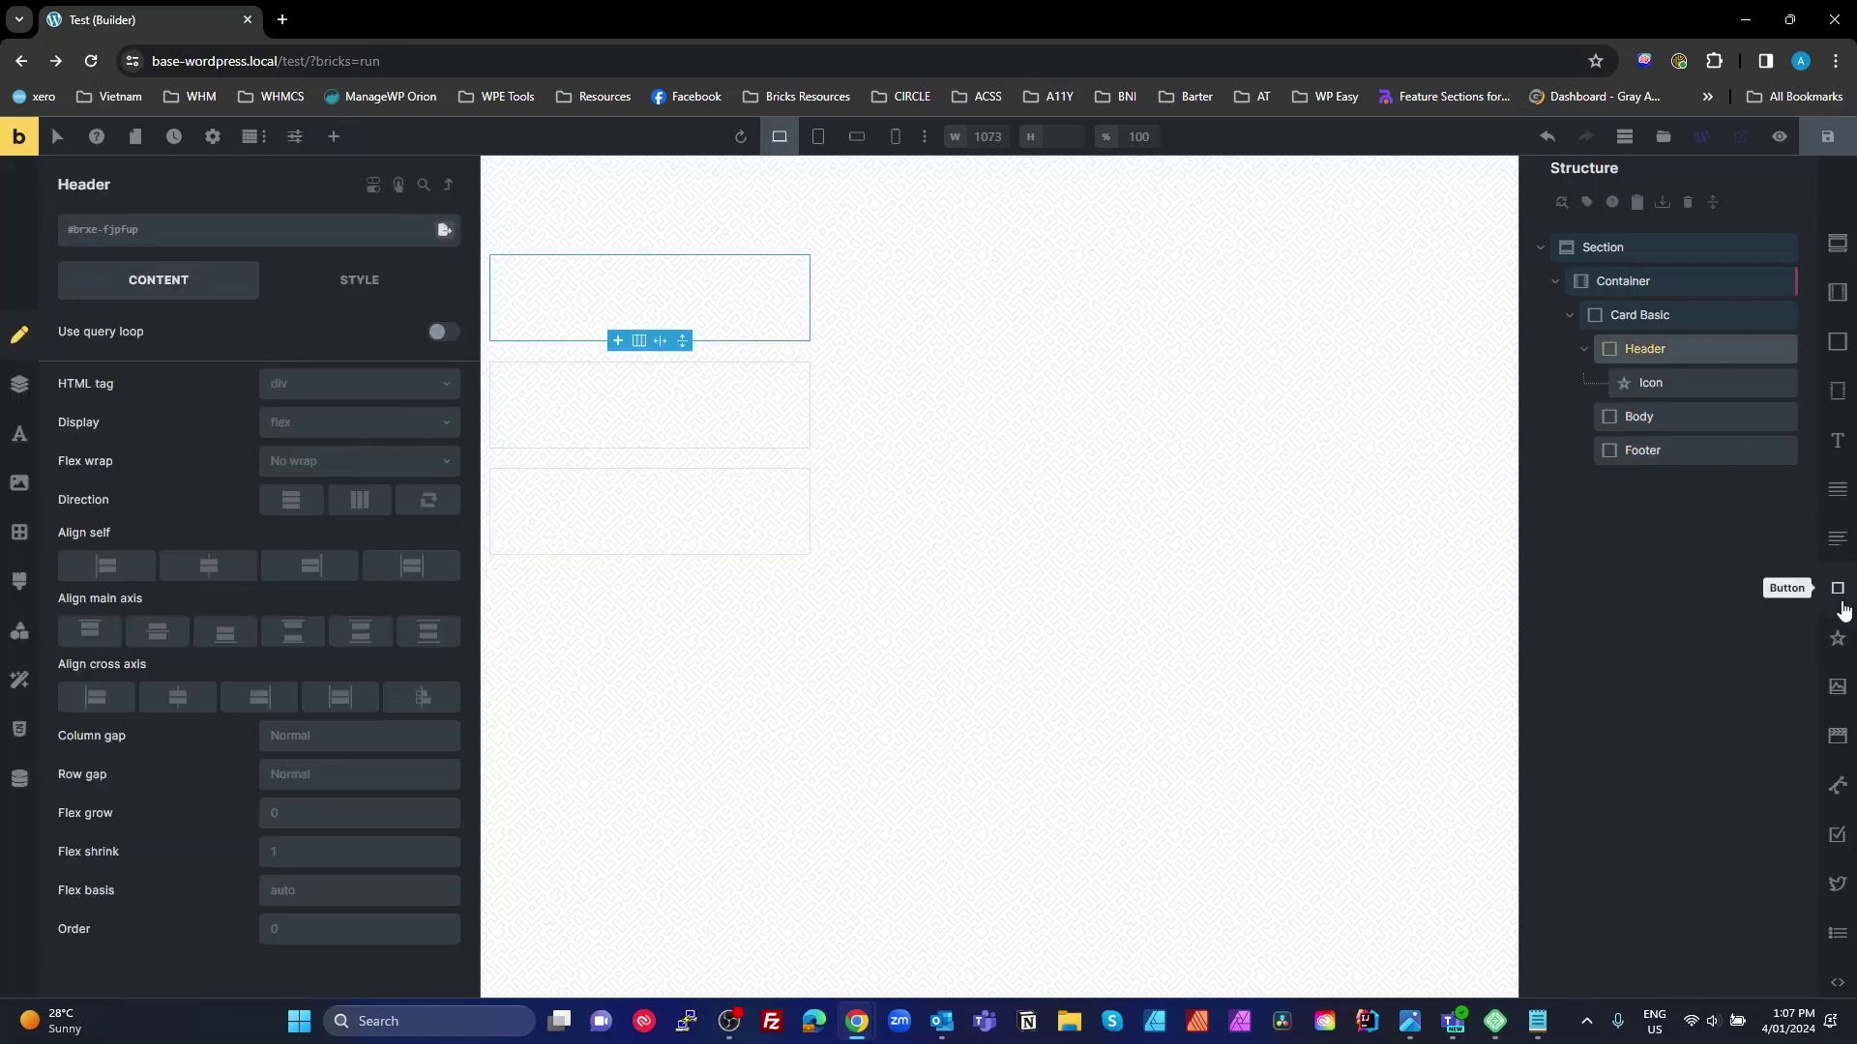
click(1837, 441)
Step: Add a block named Body Wrapper inside the Body block and place a Basic Text element in it
click(1639, 449)
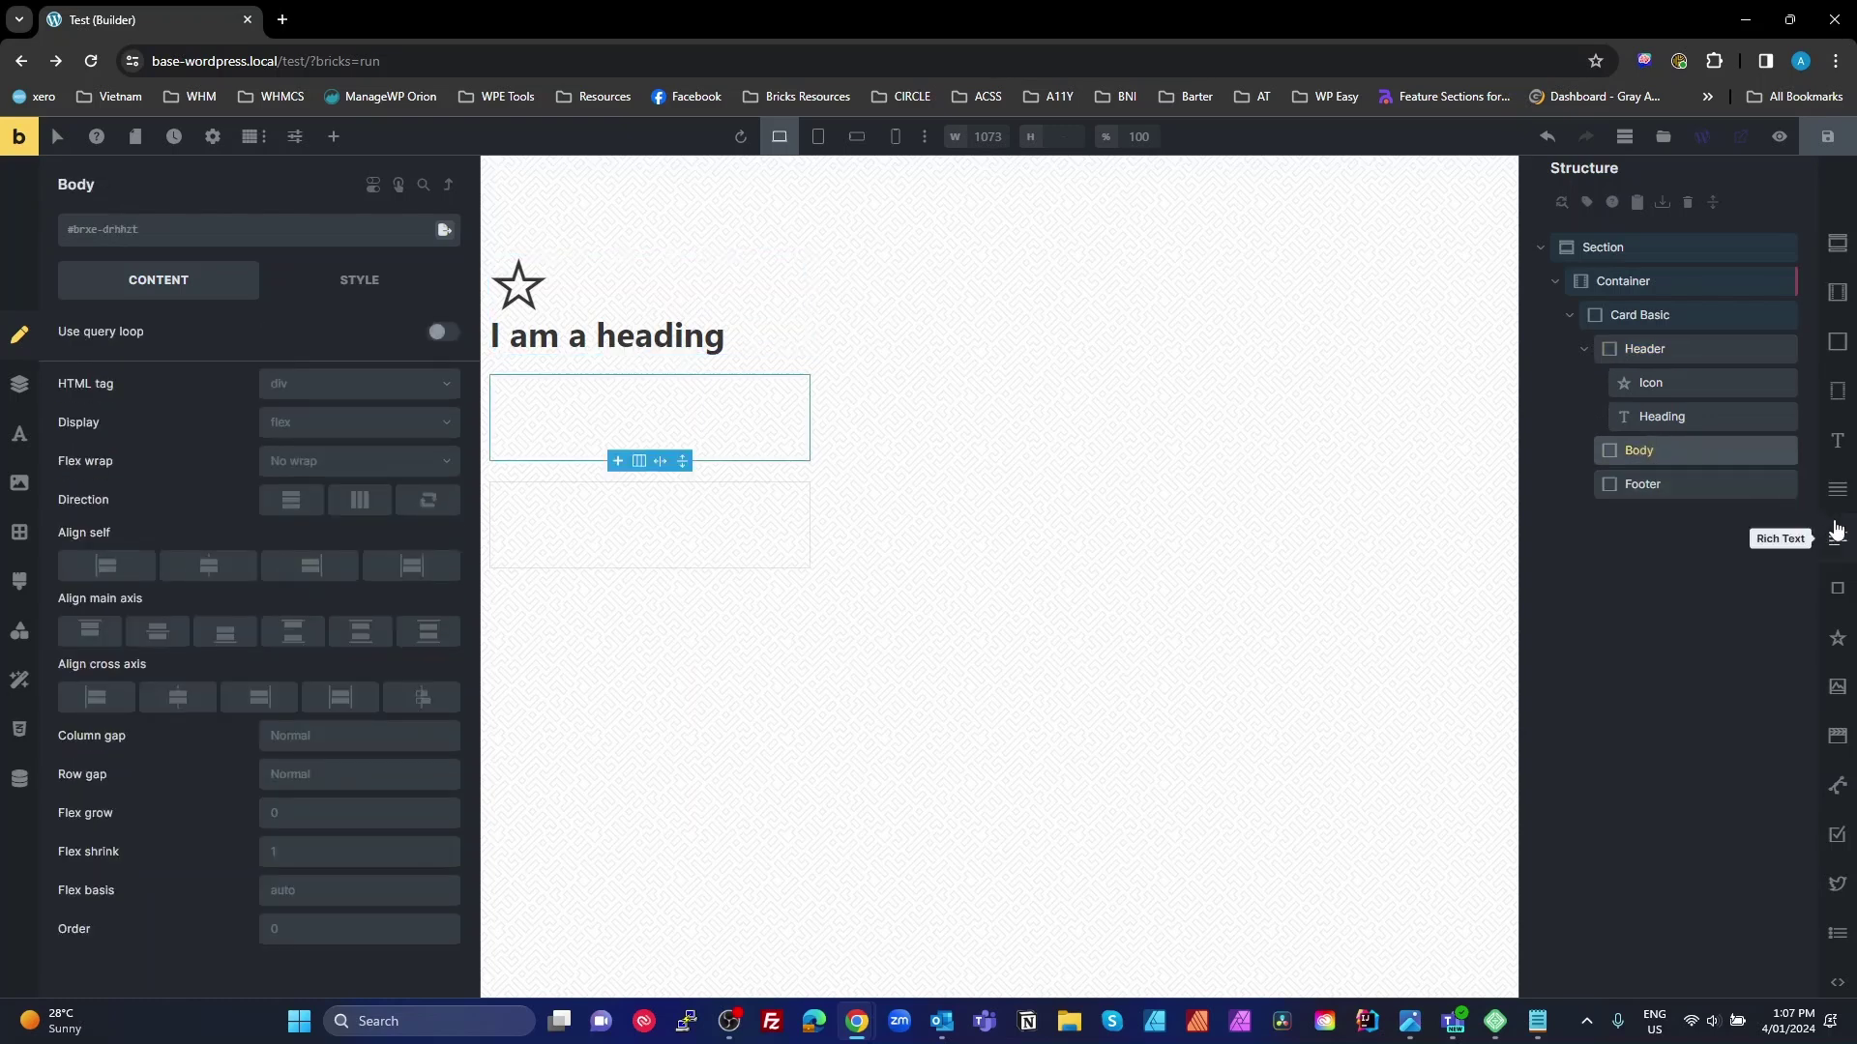
click(1838, 350)
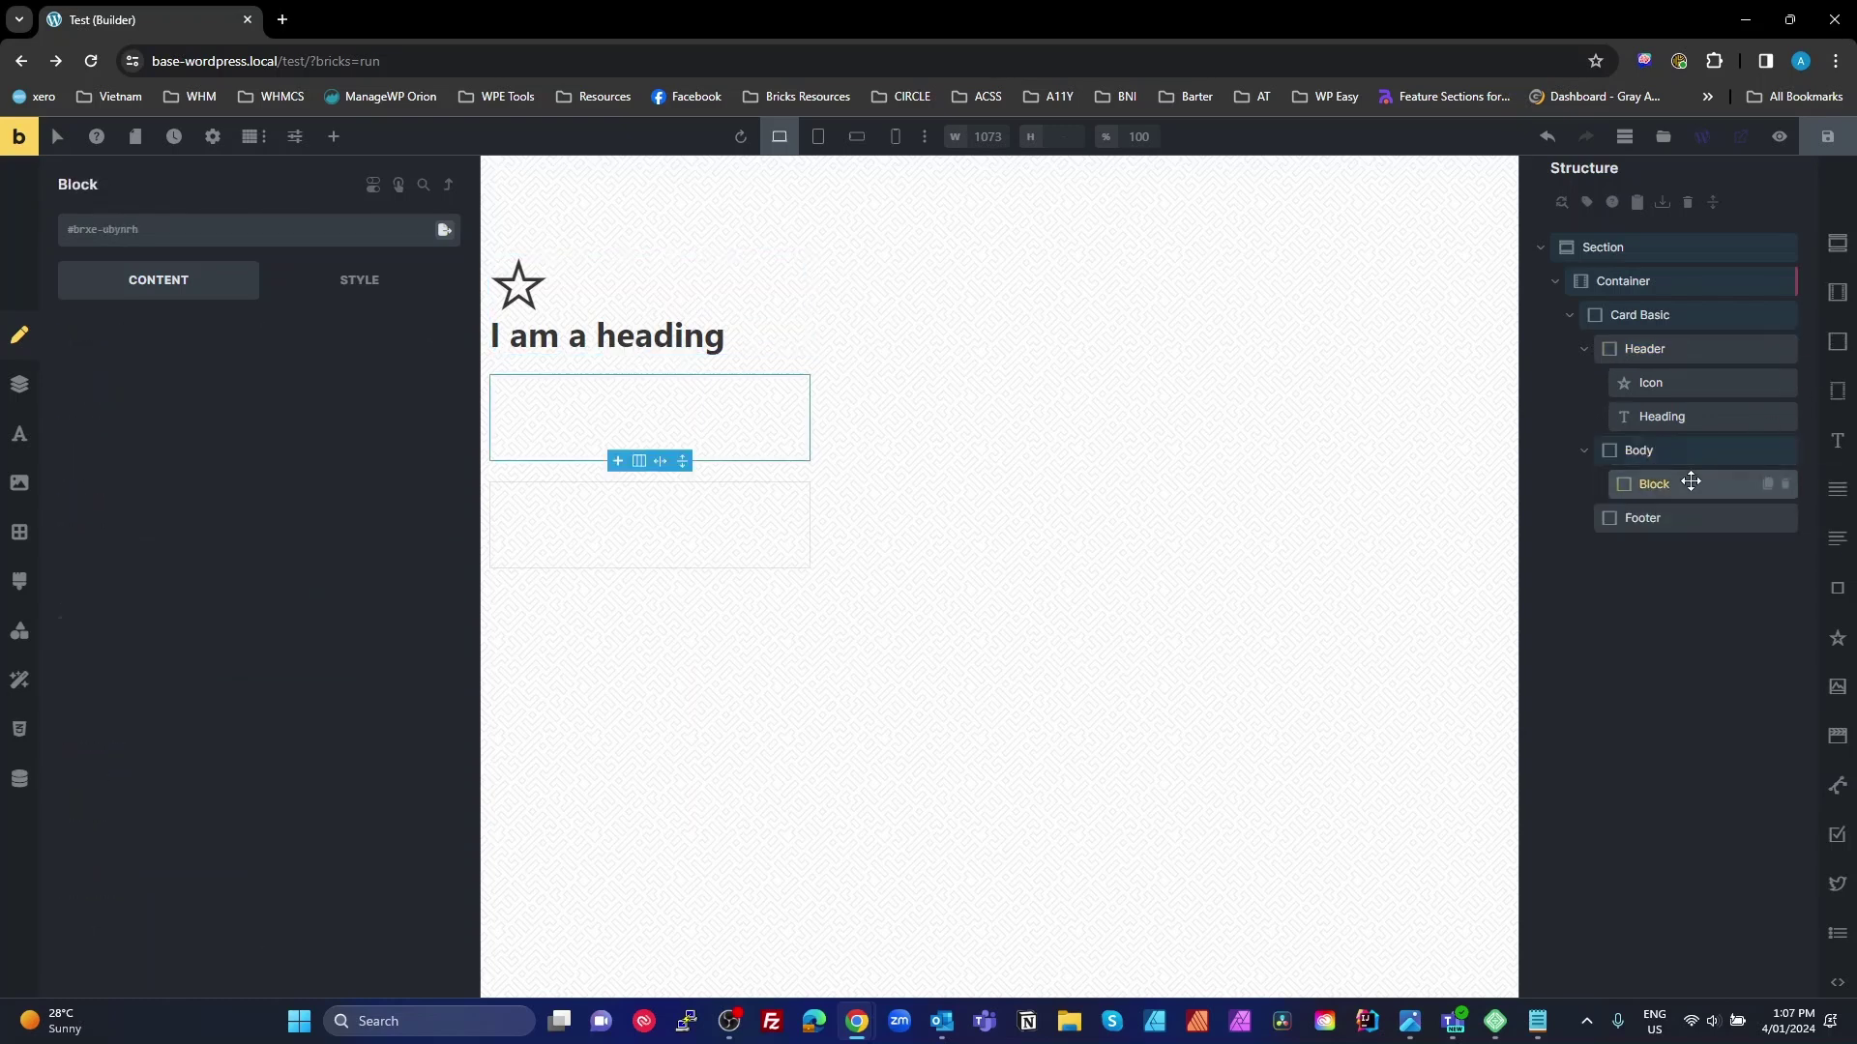
text(R)
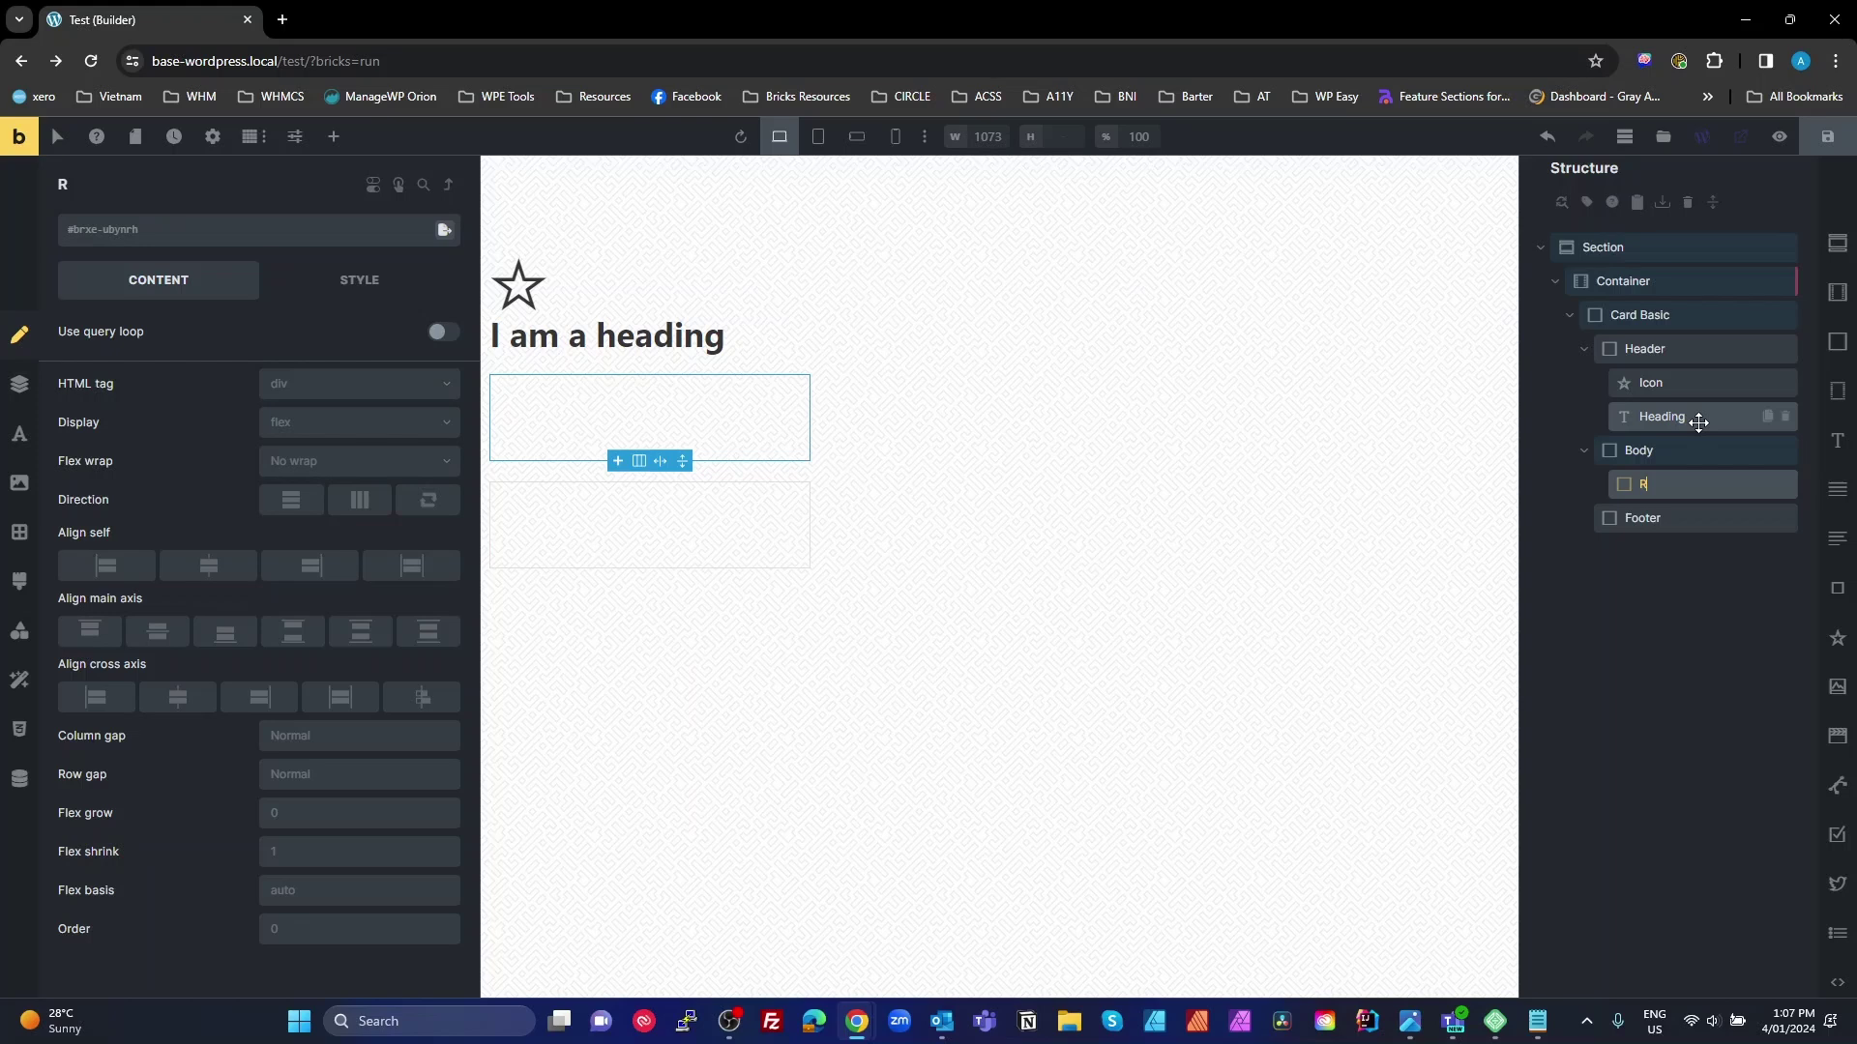
text(wrapper)
key(BackSpace)
key(BackSpace)
key(BackSpace)
key(BackSpace)
key(BackSpace)
key(BackSpace)
double_click(1653, 485)
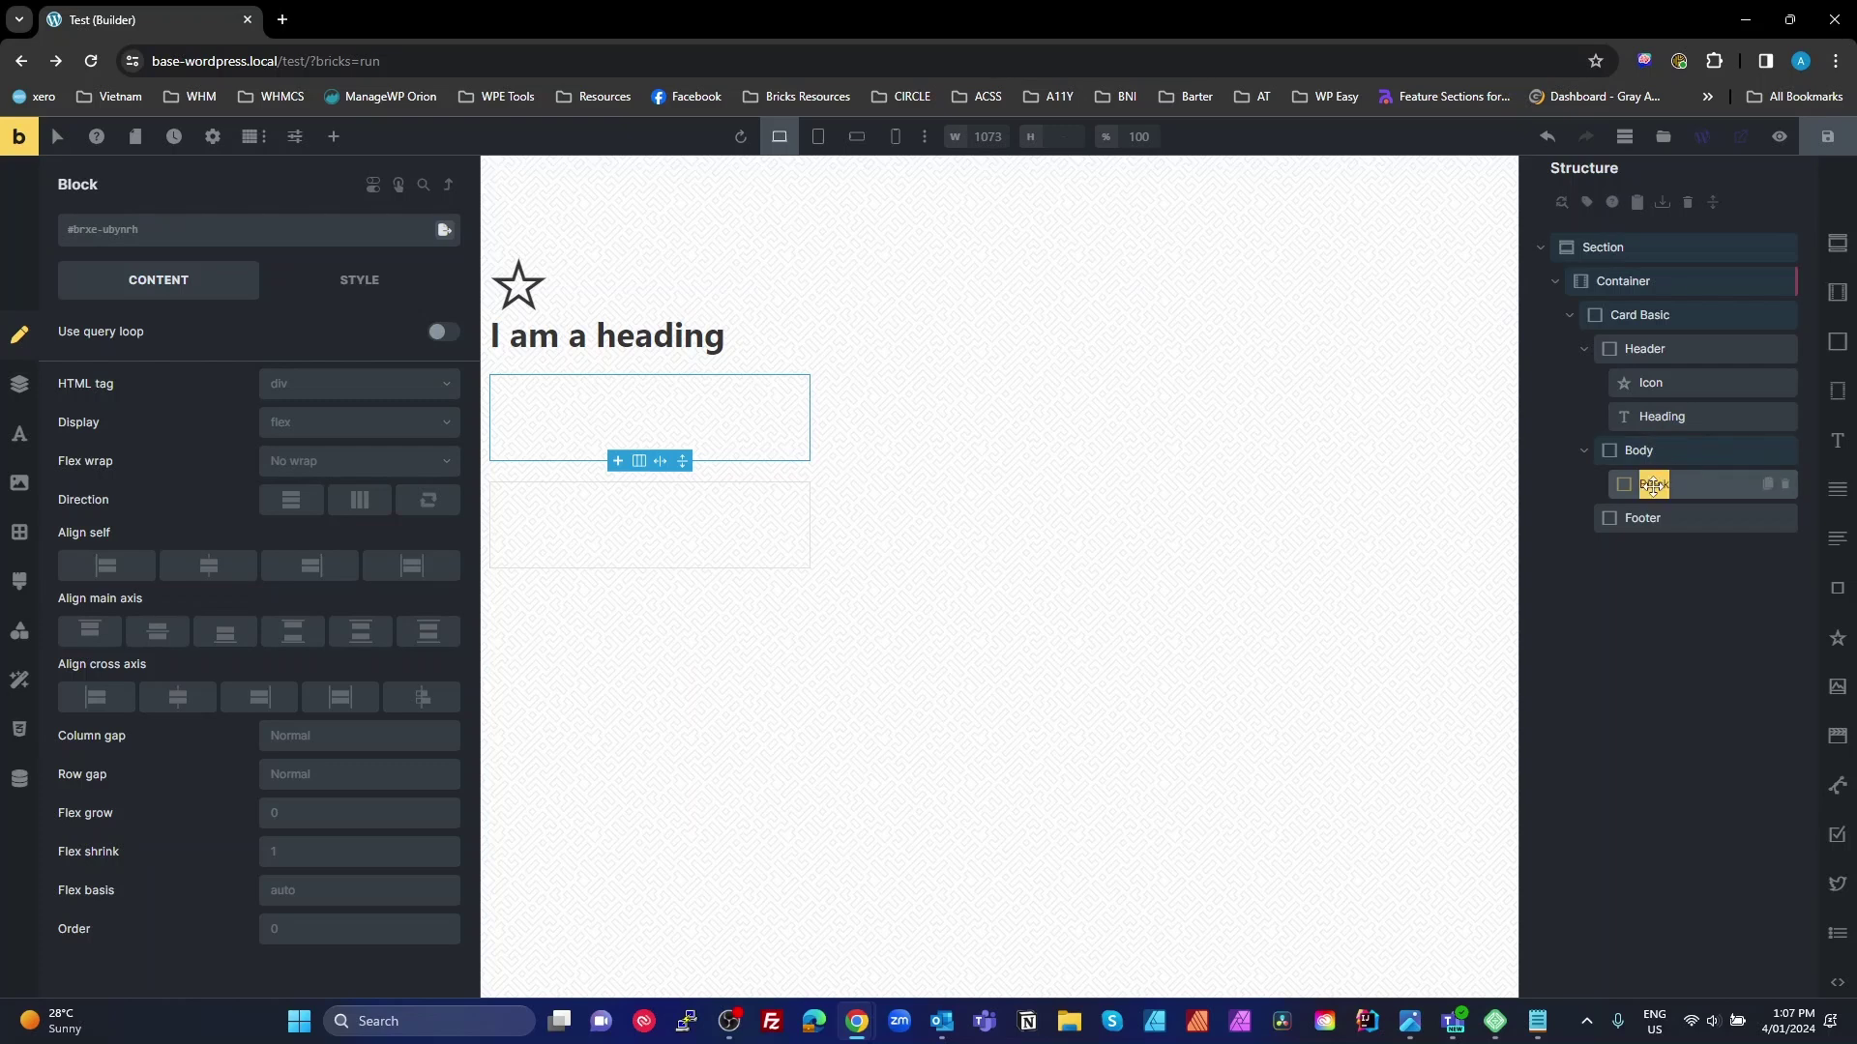
text(Body Wrapper)
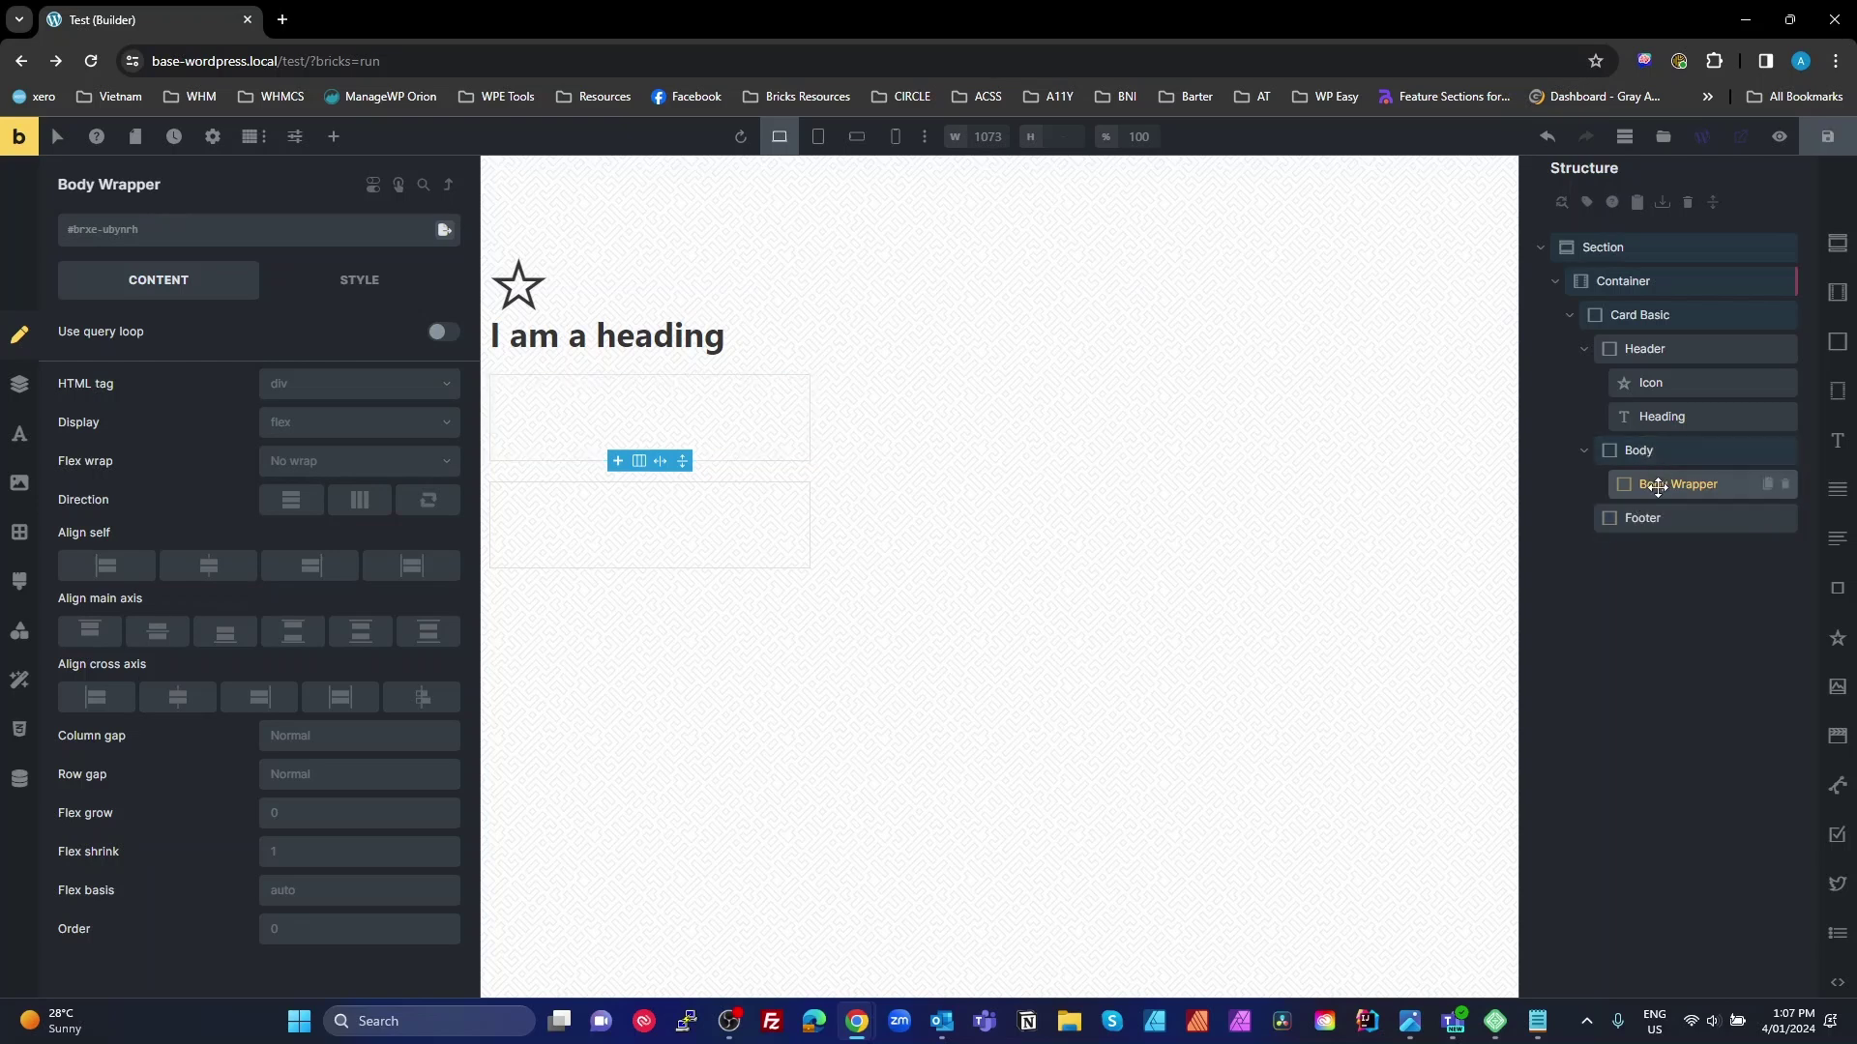
click(1839, 492)
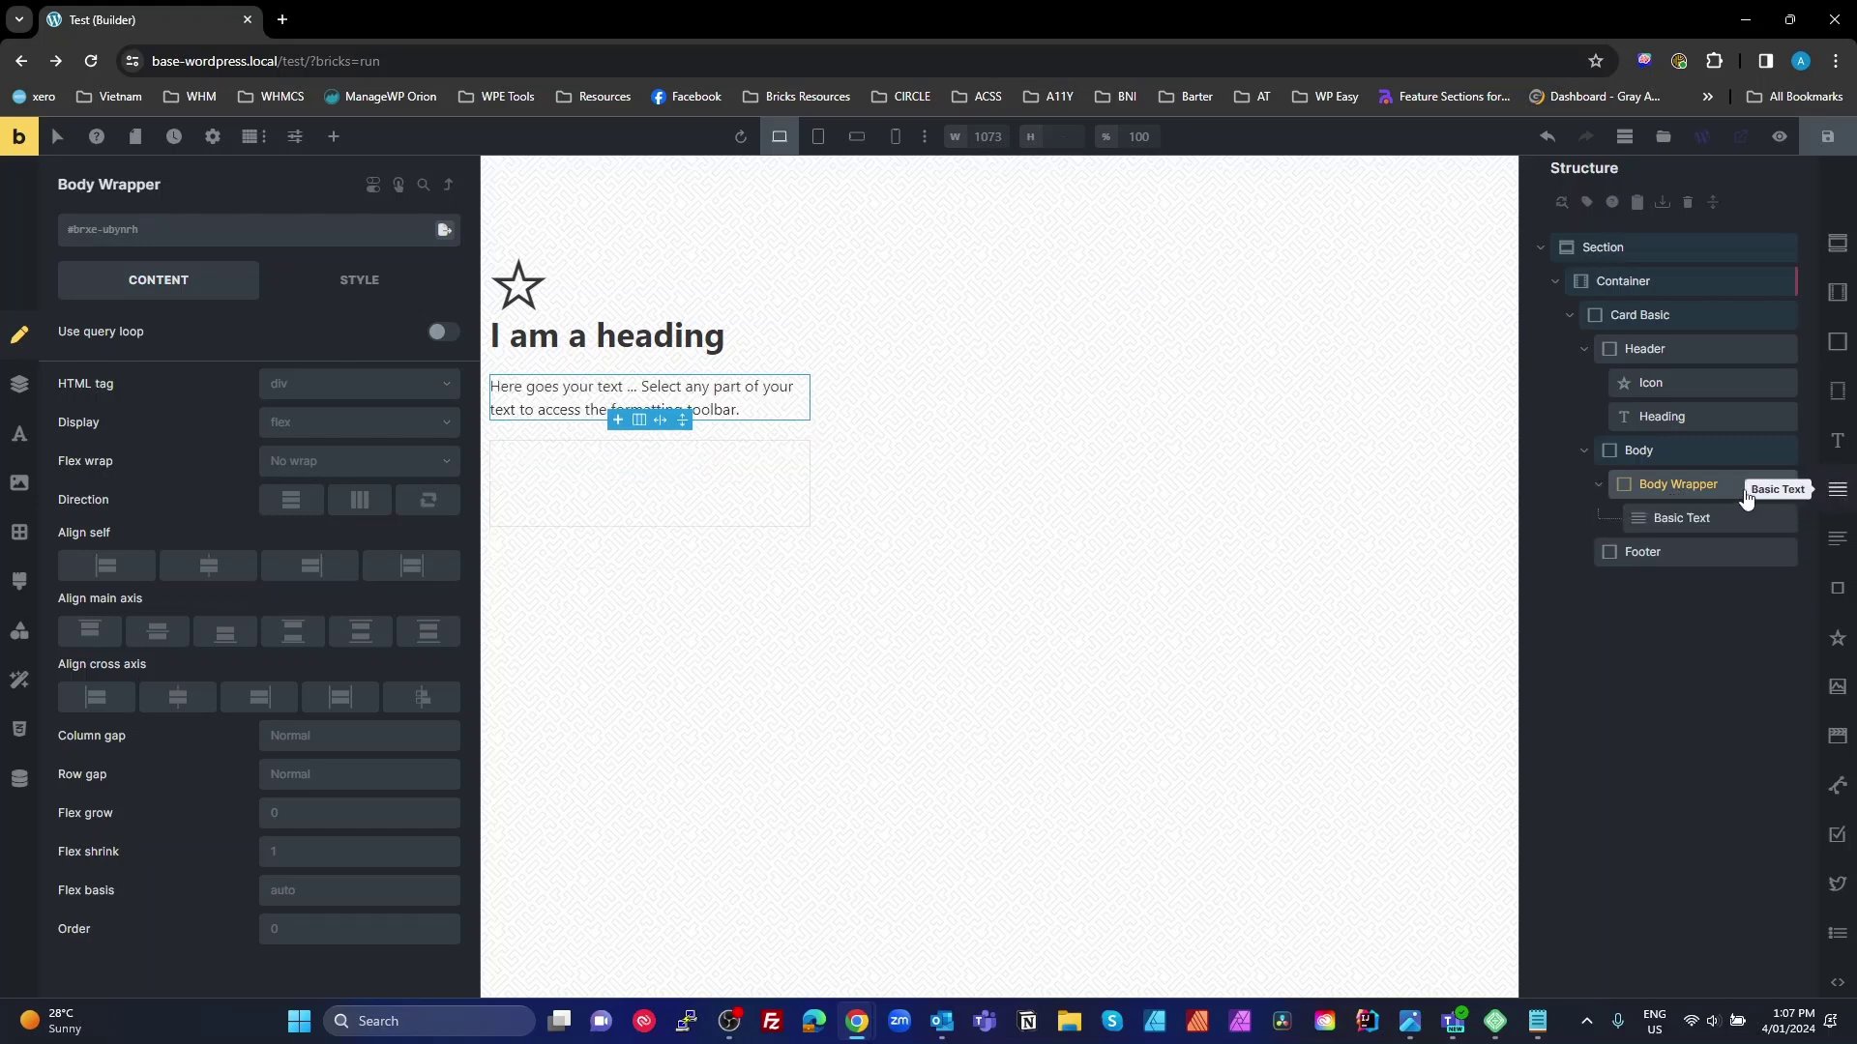
Step: Add an image directly inside the Body block and rename it Feature Image
click(1660, 453)
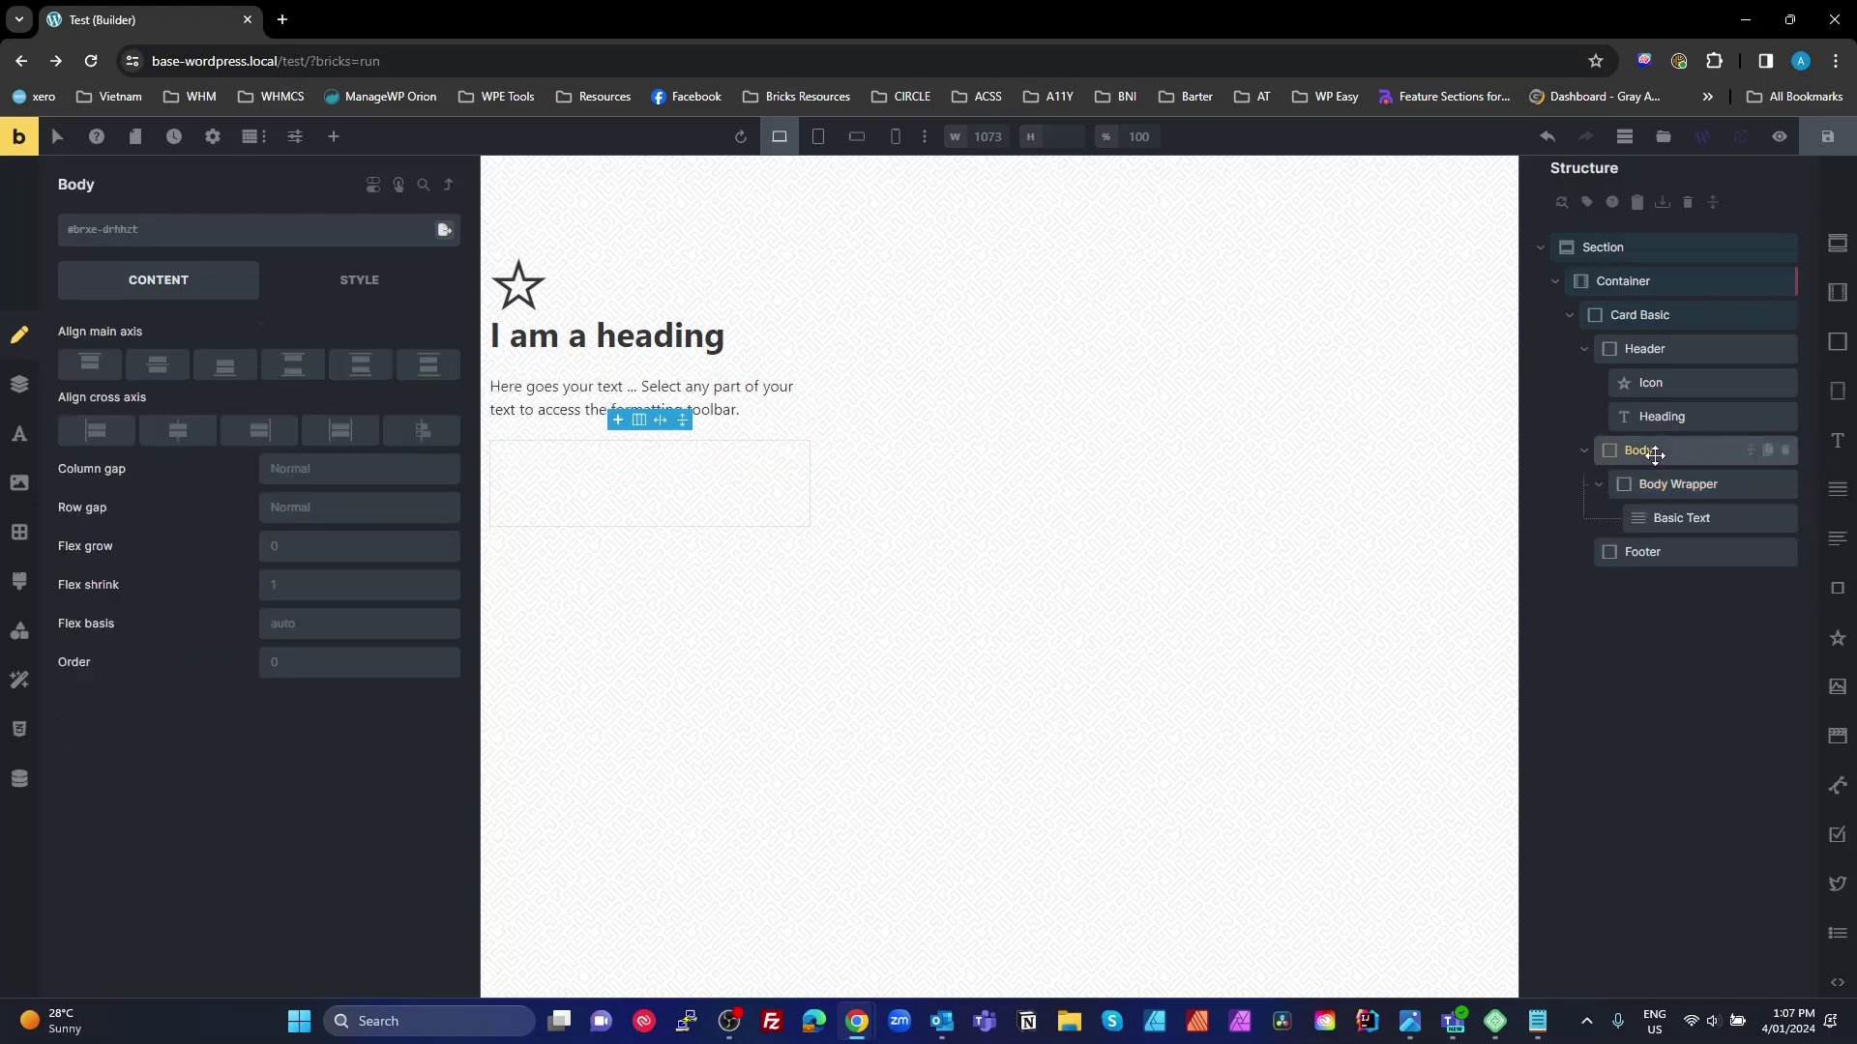
click(1838, 686)
click(1654, 553)
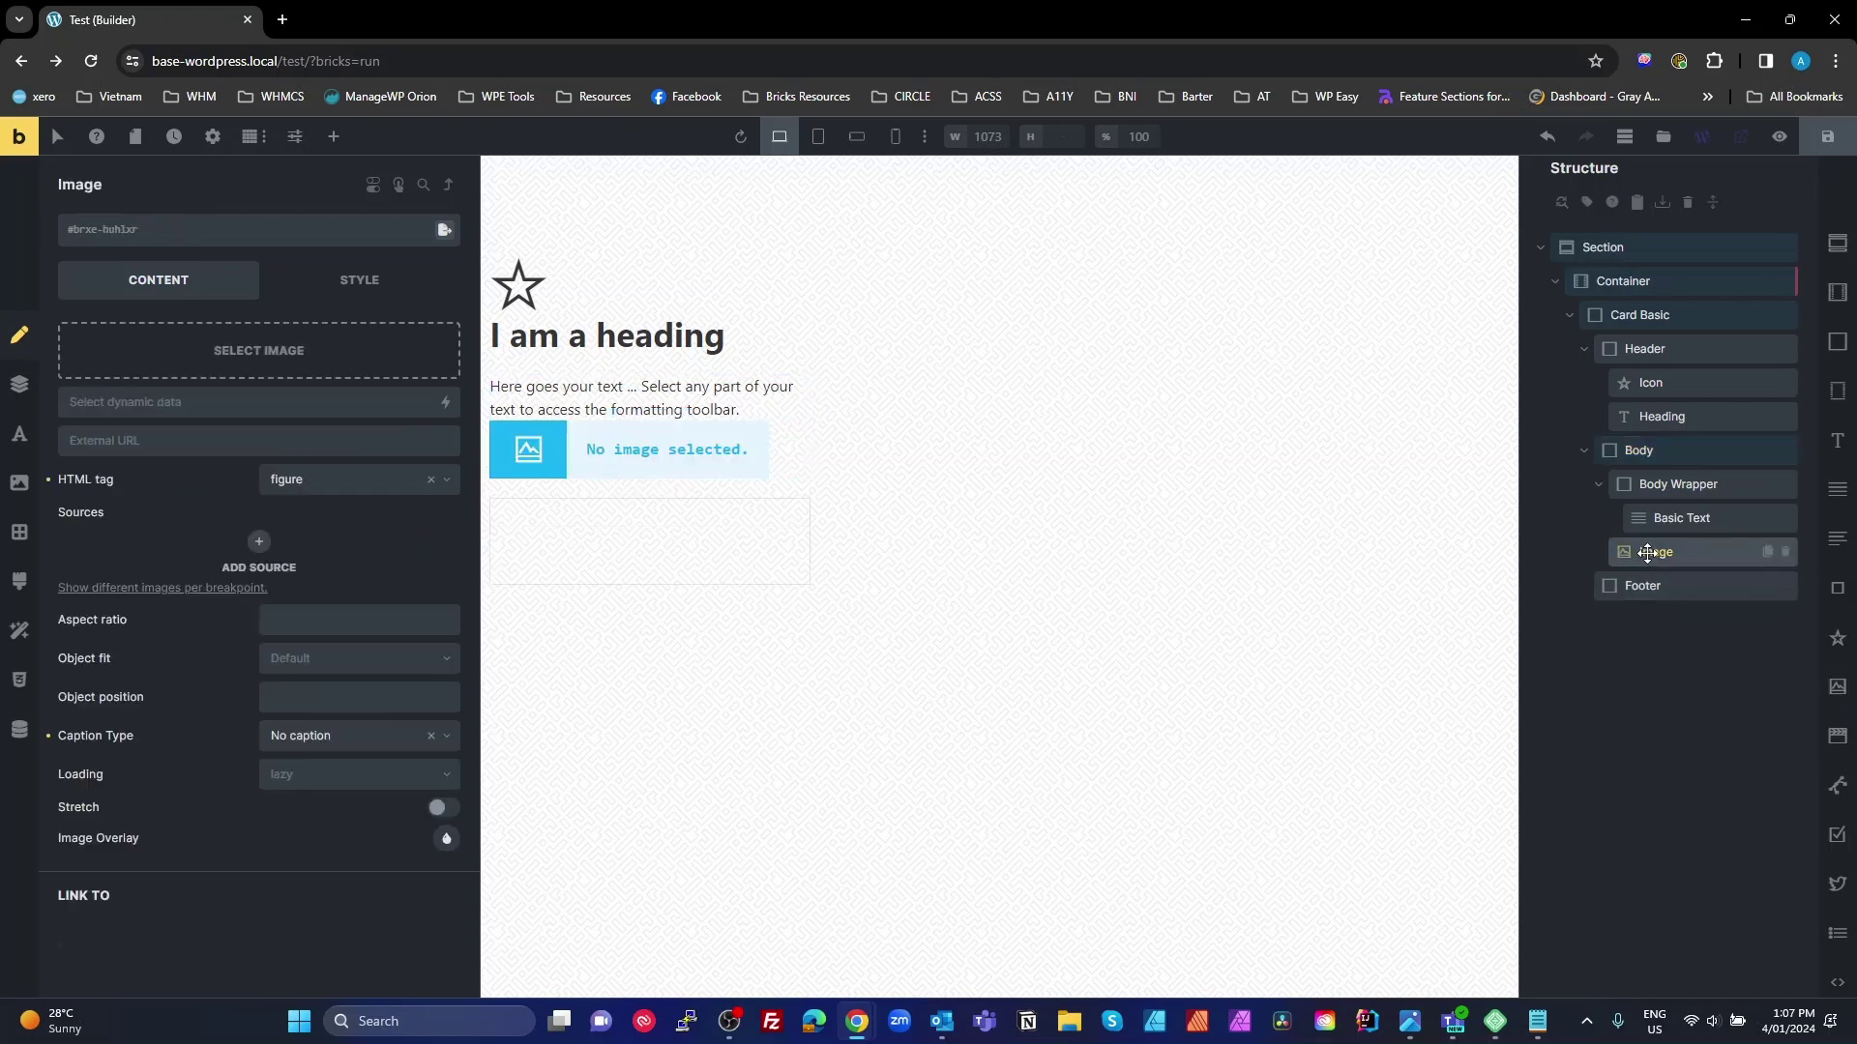
double_click(1654, 553)
key(Home)
text(Featu)
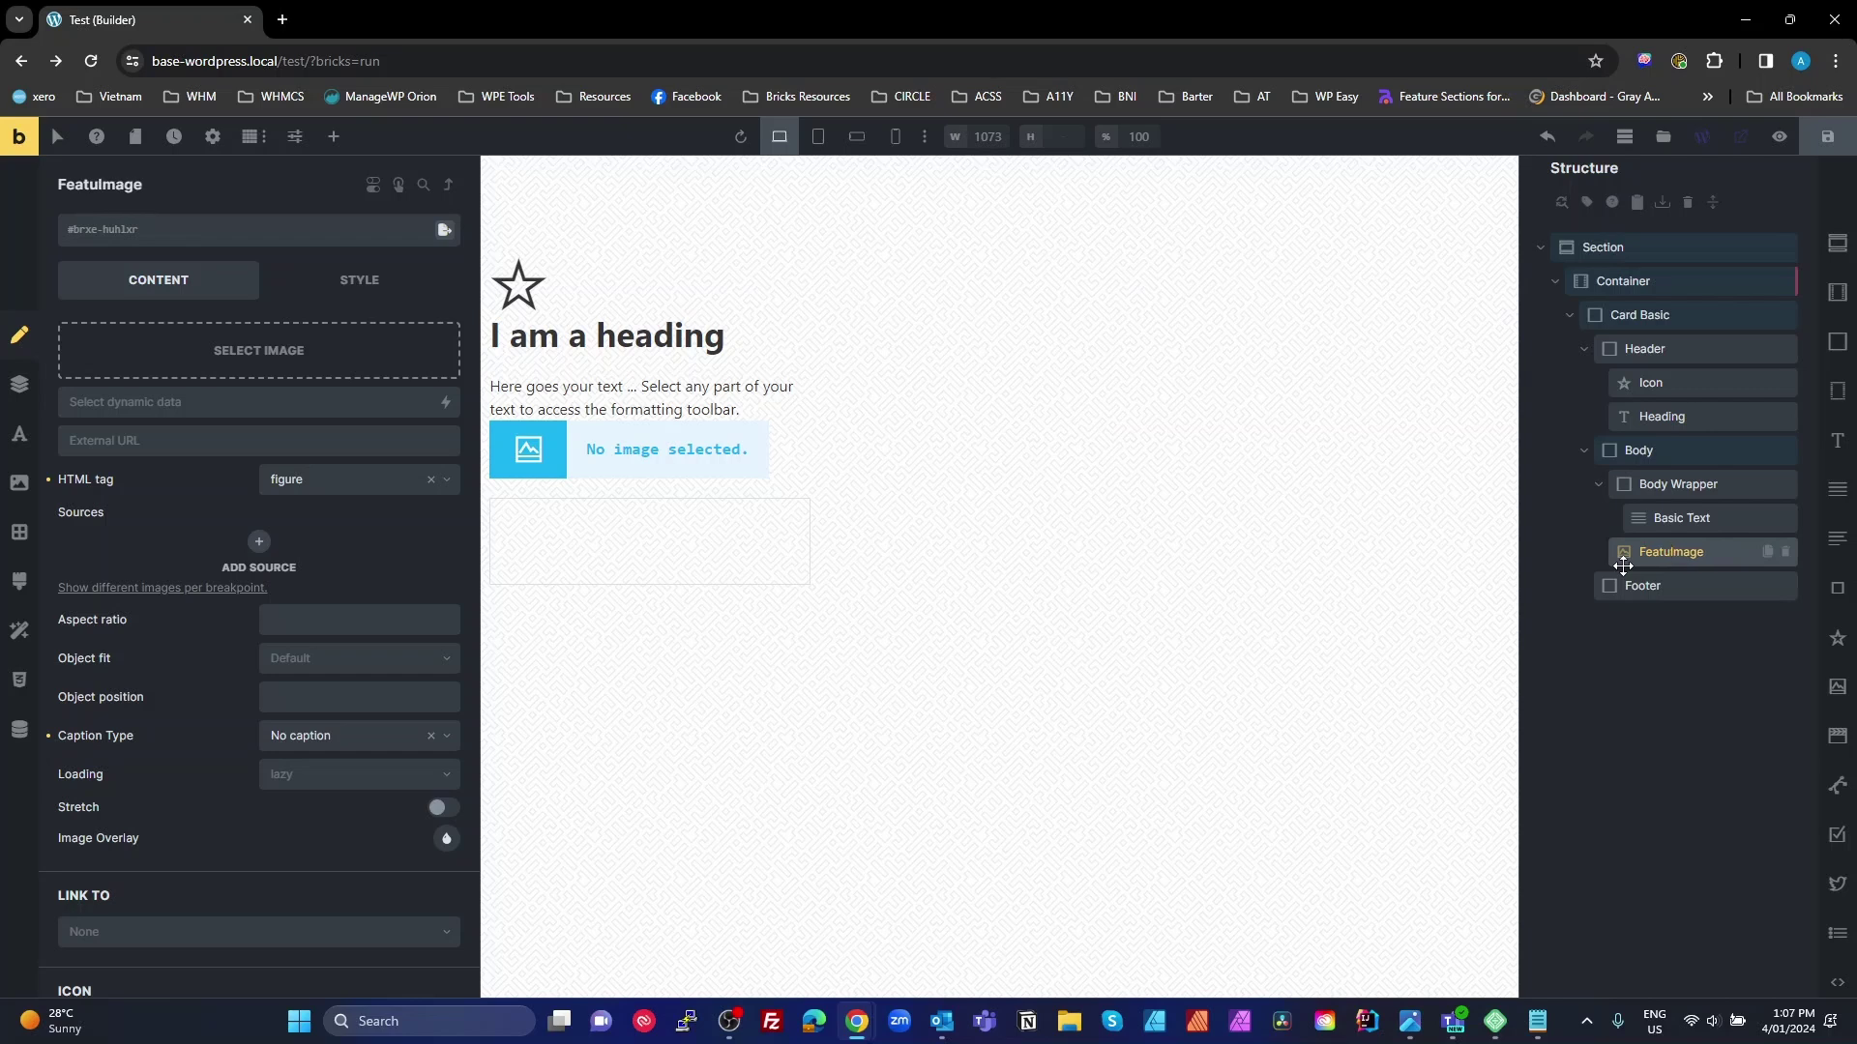
text(re)
Step: Search the elements for text and add a Text link inside the Footer block
click(1641, 586)
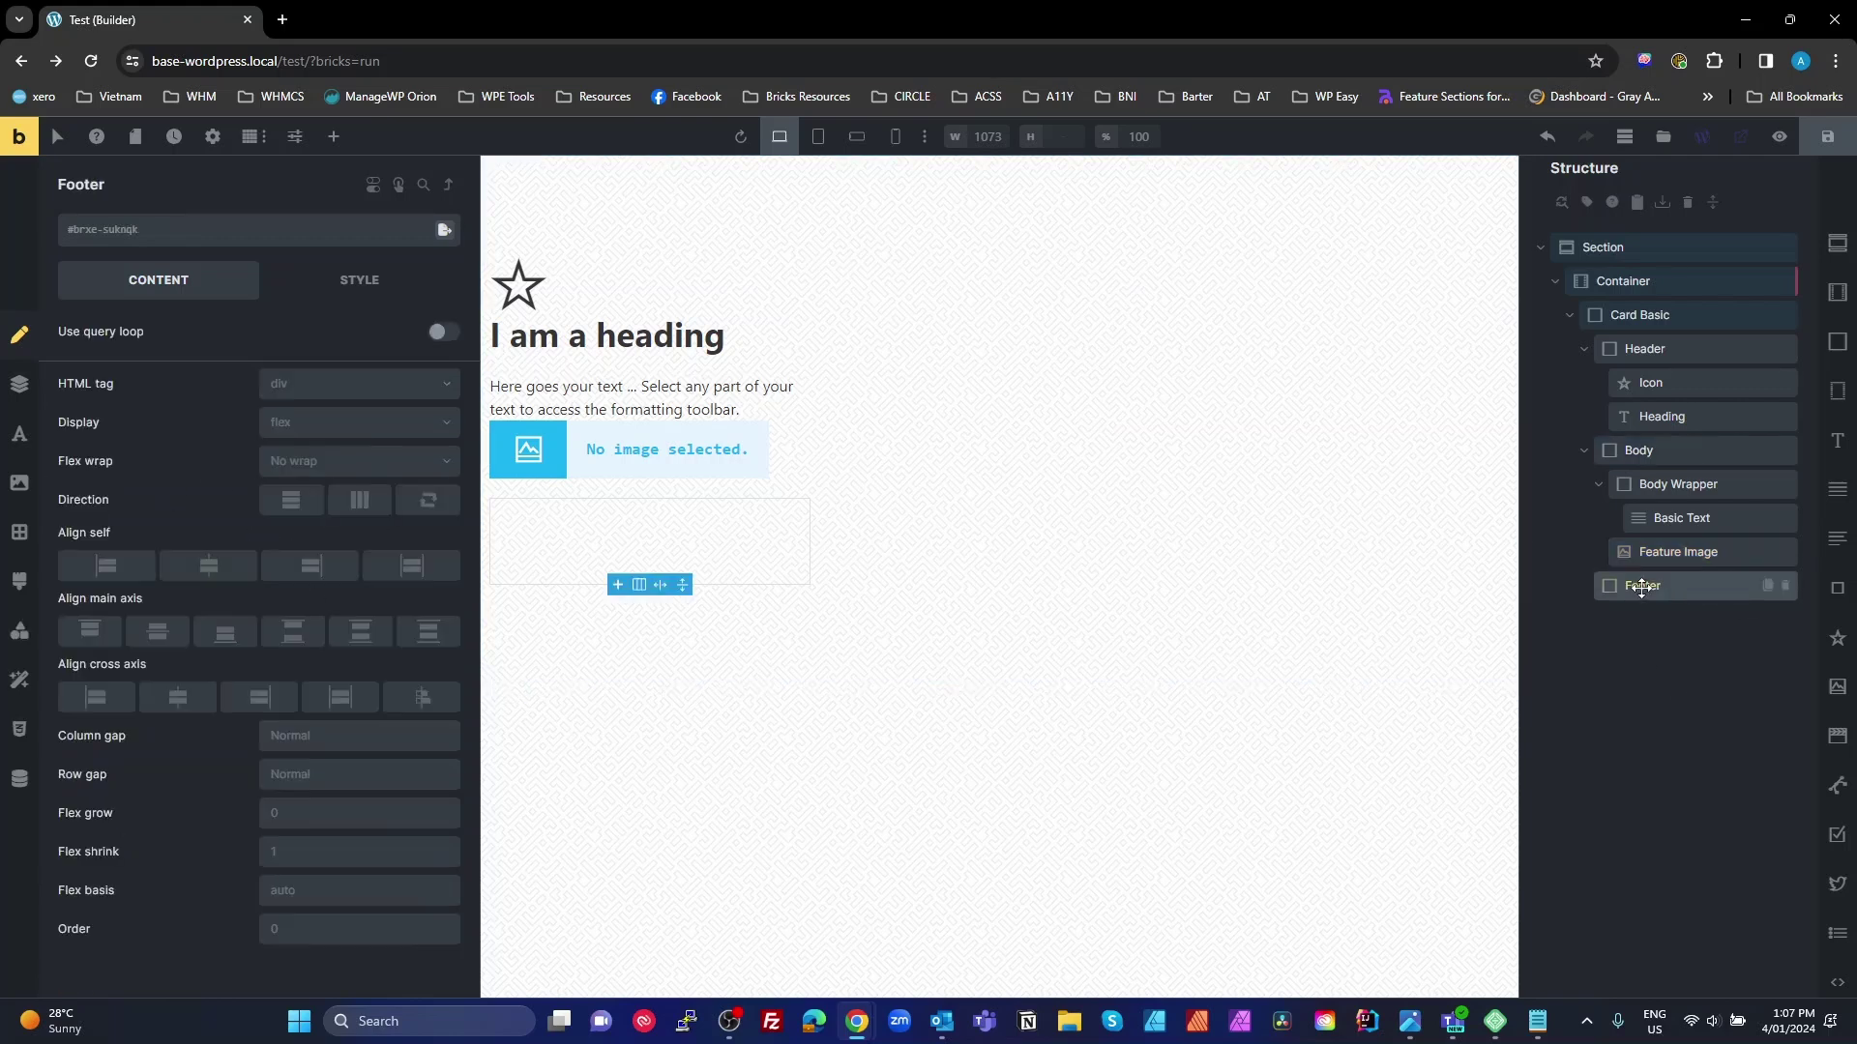
click(332, 136)
text(text)
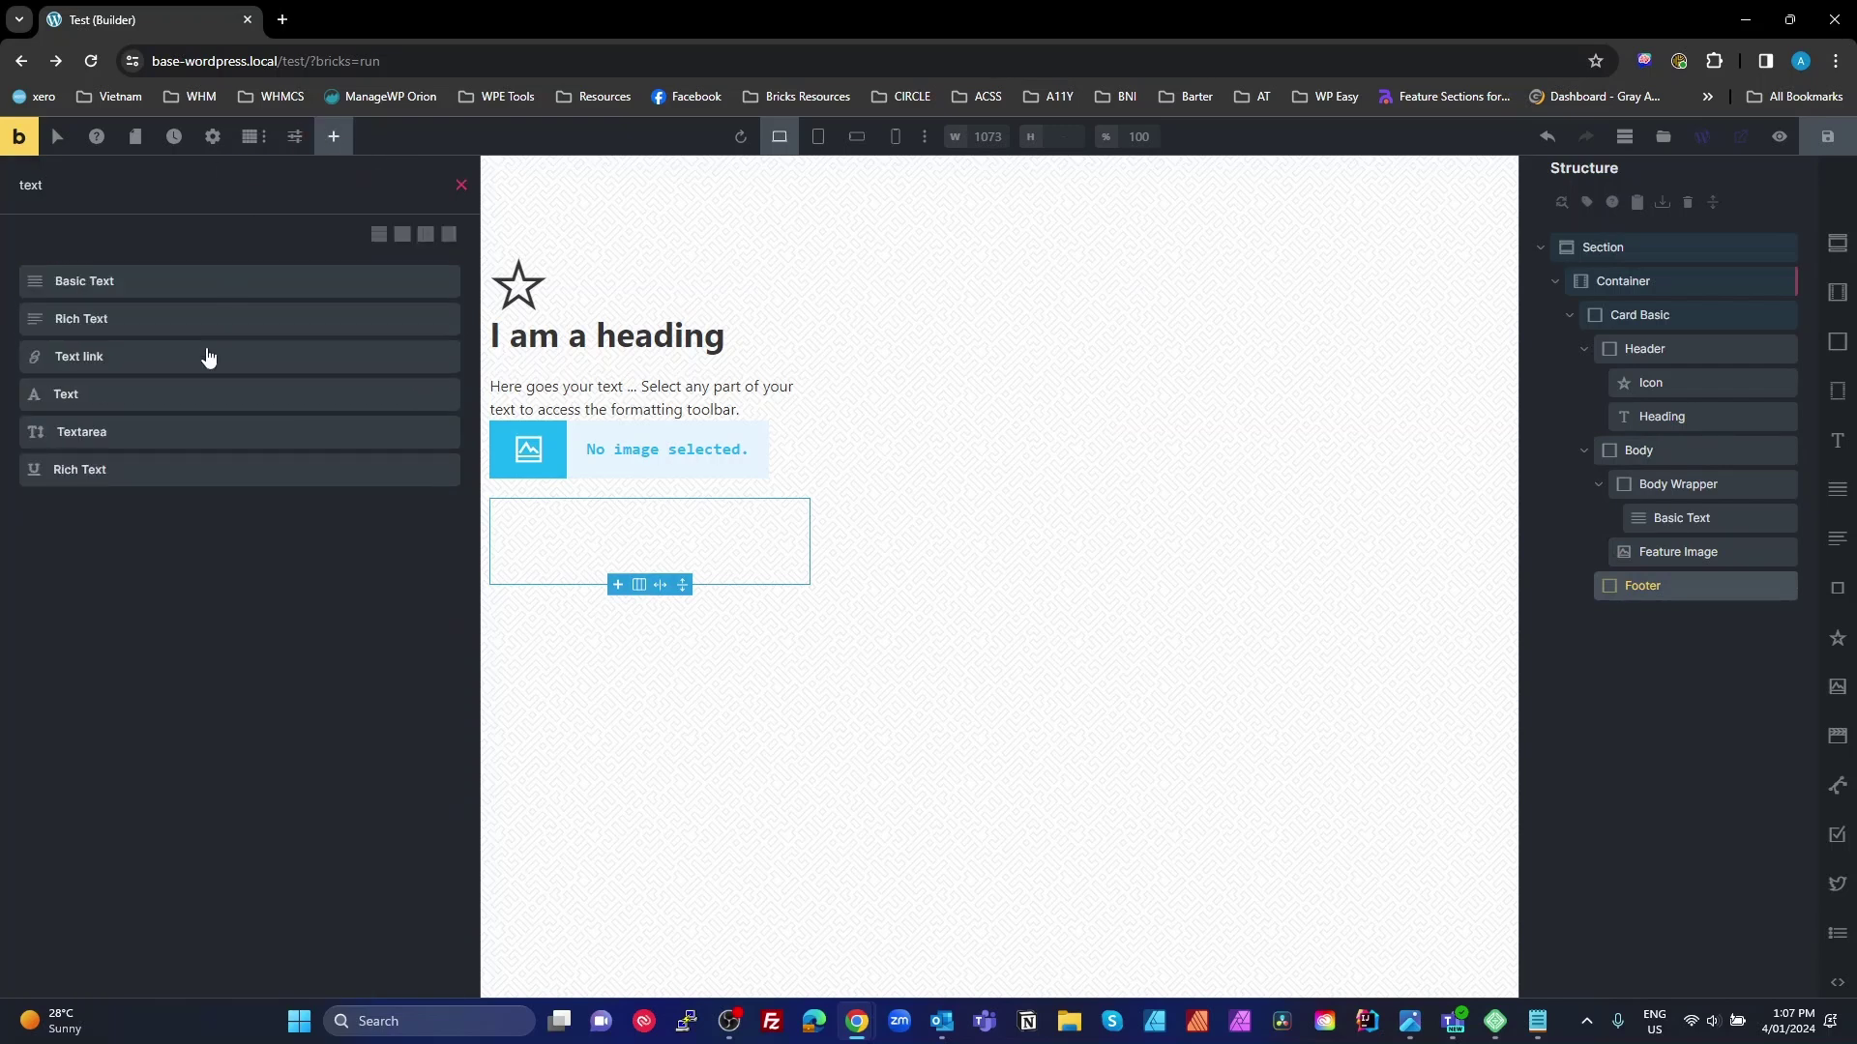
drag(177, 358, 1576, 613)
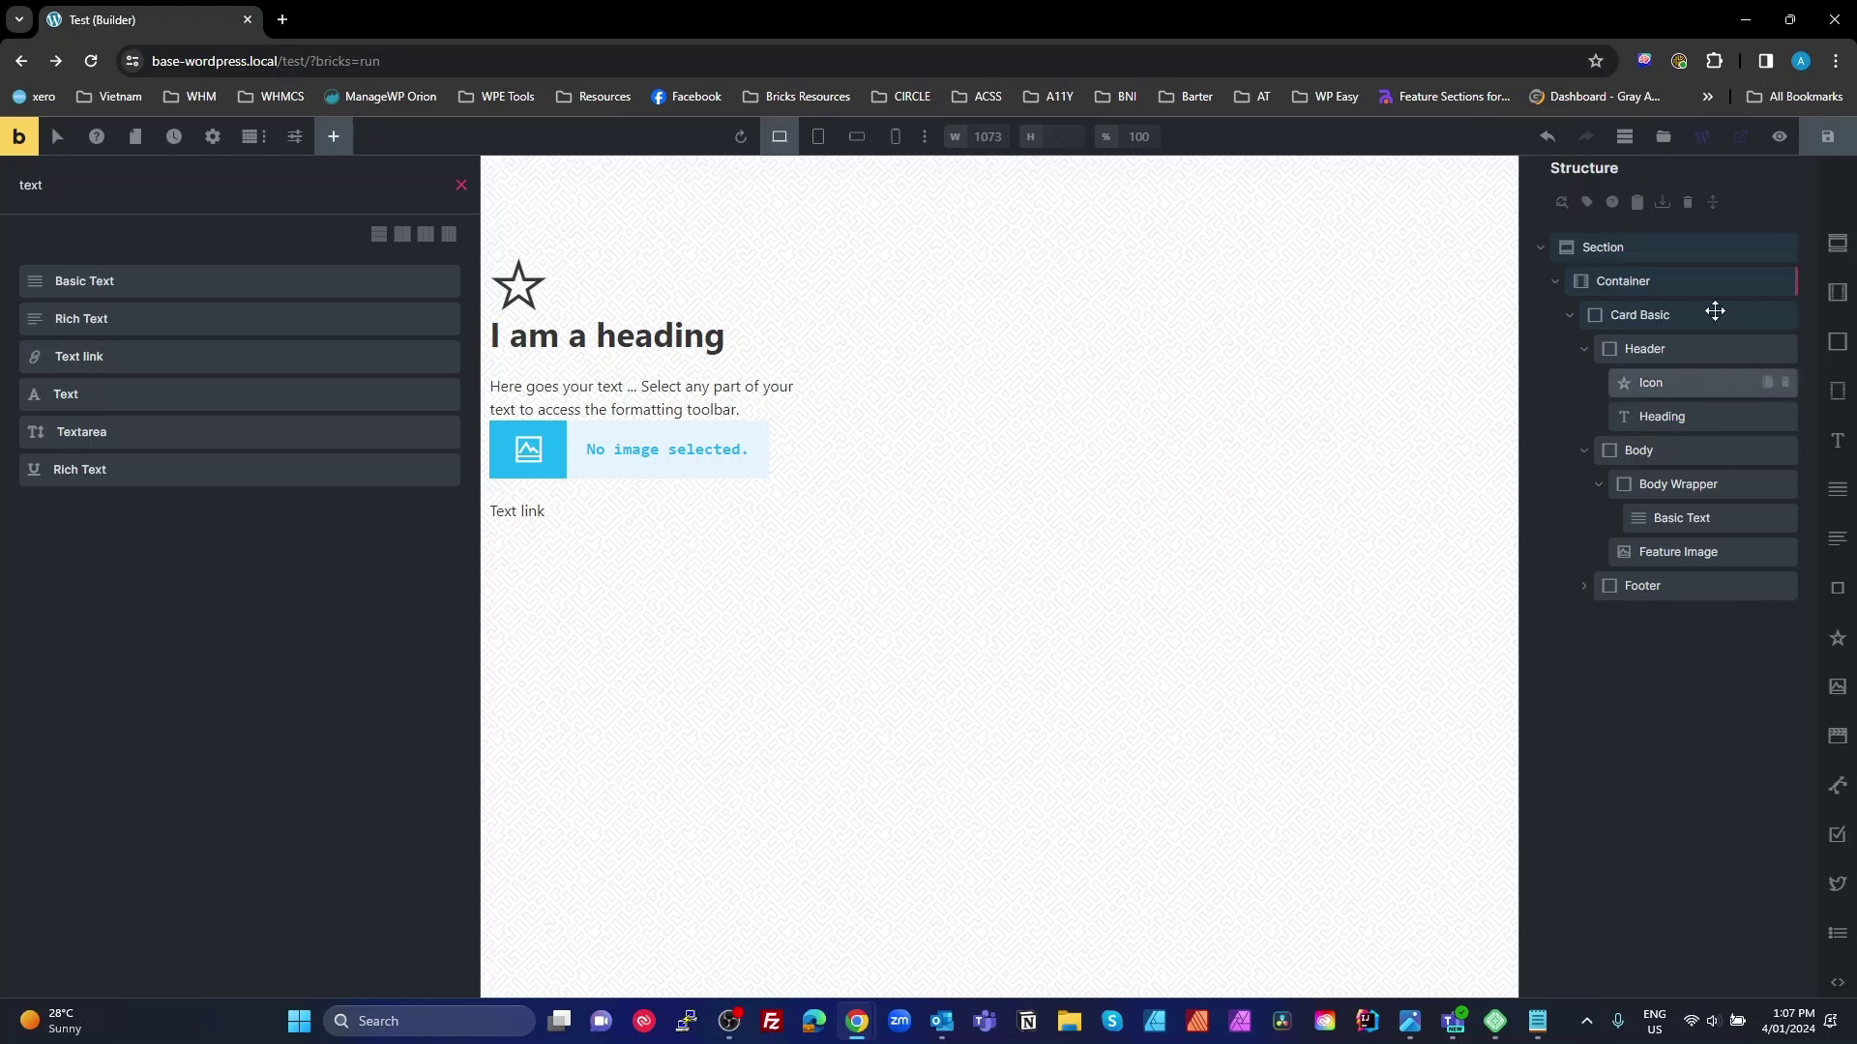
Step: Generate classes for Card Basic and all its child elements with the Class Converter, using the basename card-basic and delimiter __
right_click(1646, 317)
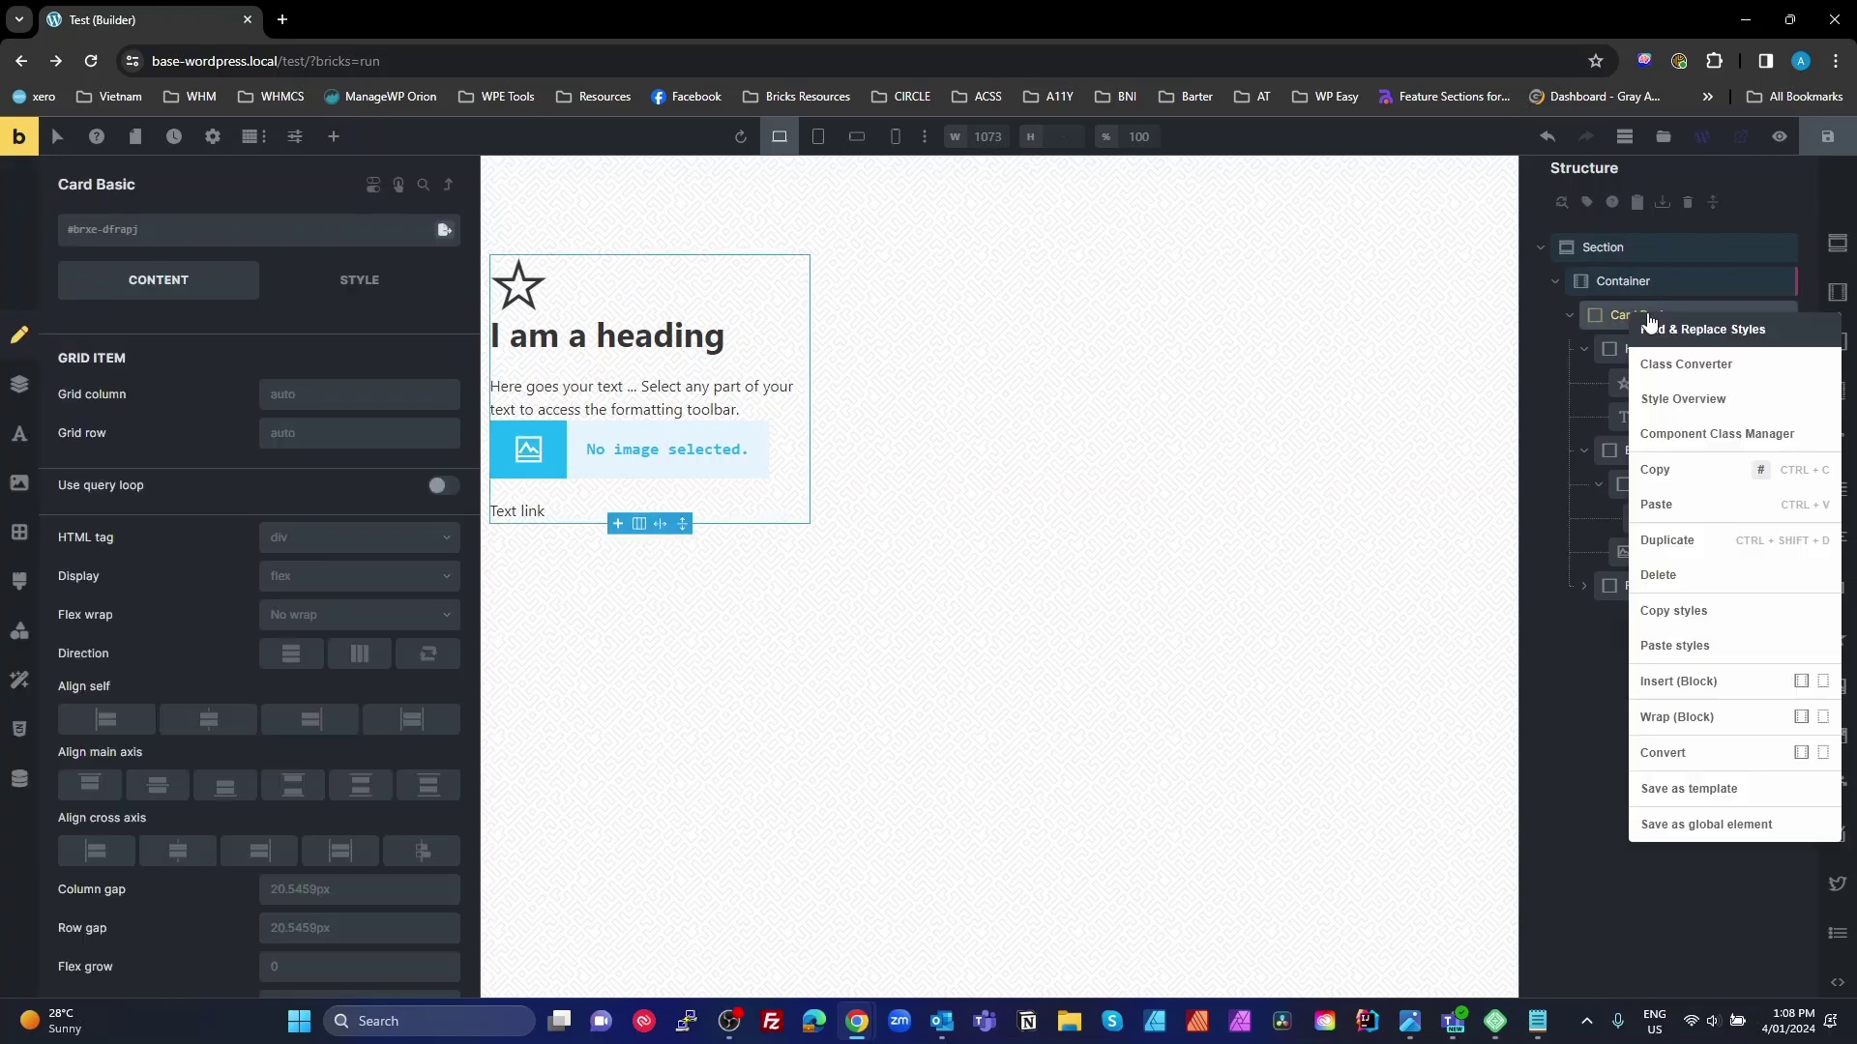
click(1685, 364)
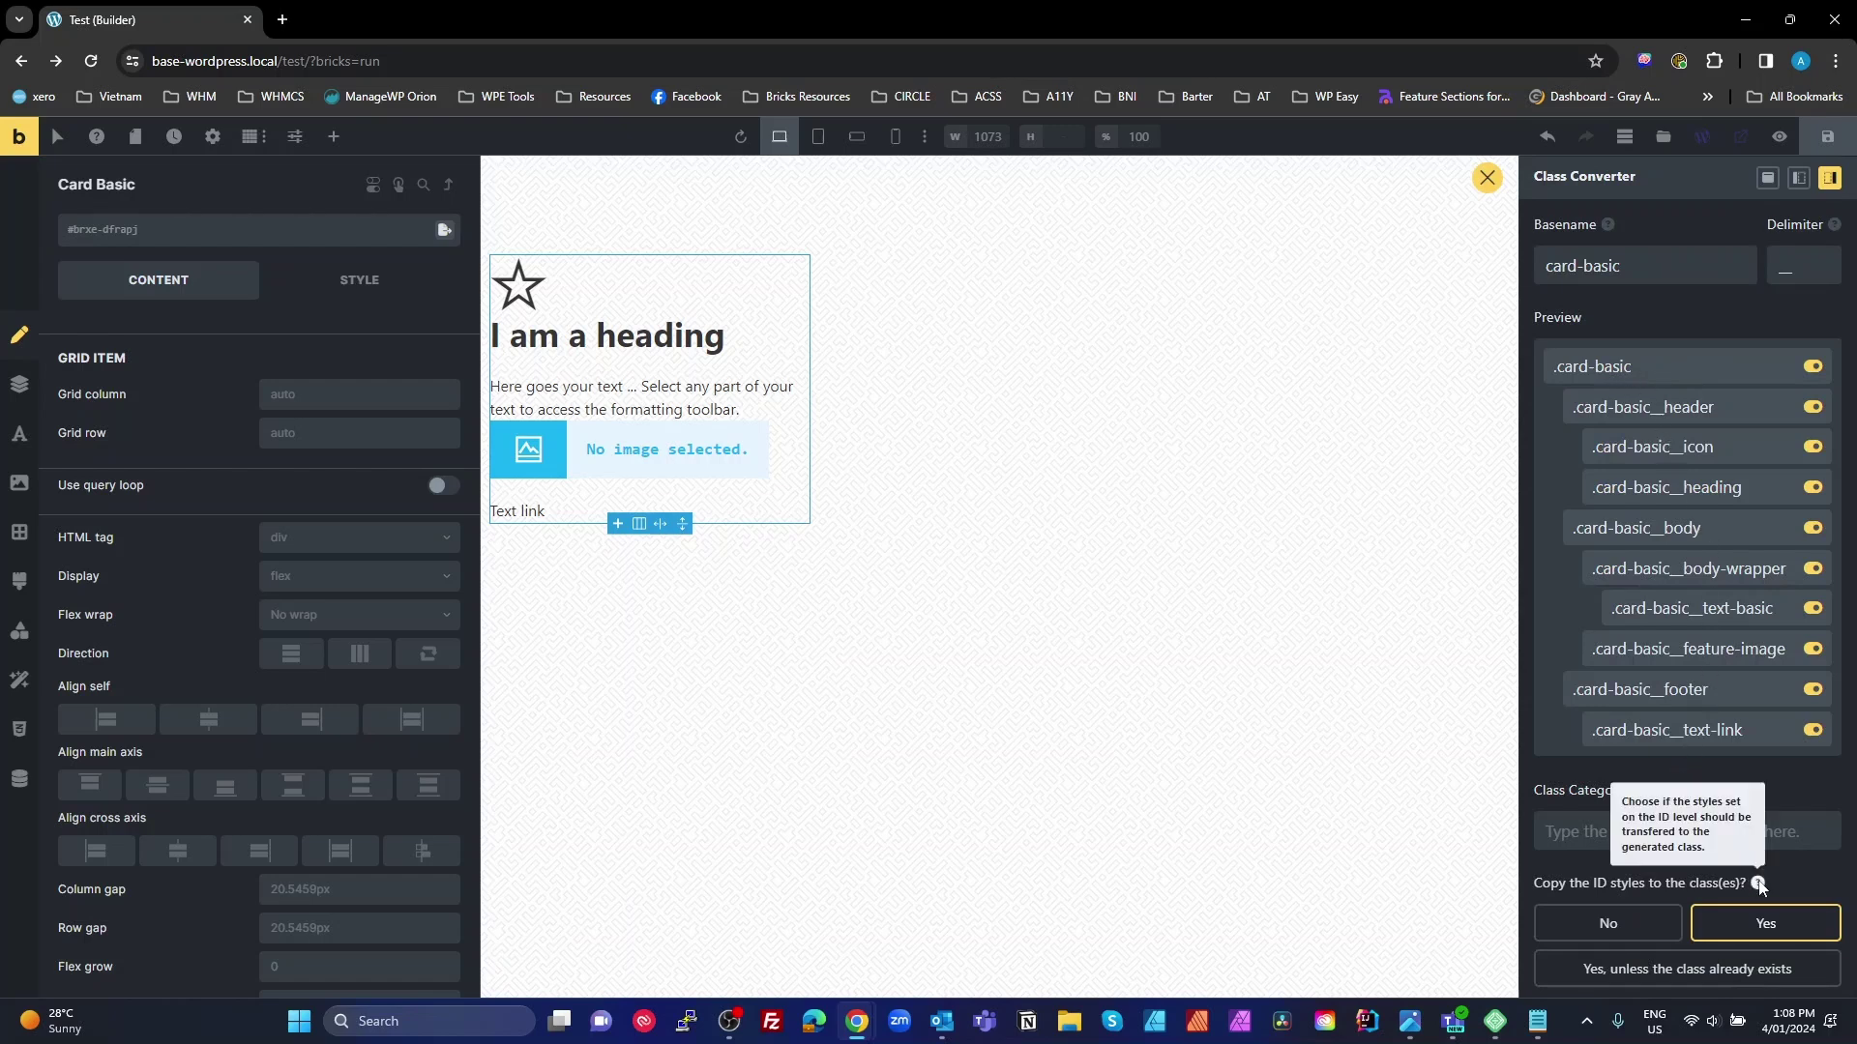
scroll(1757, 883, down, 2)
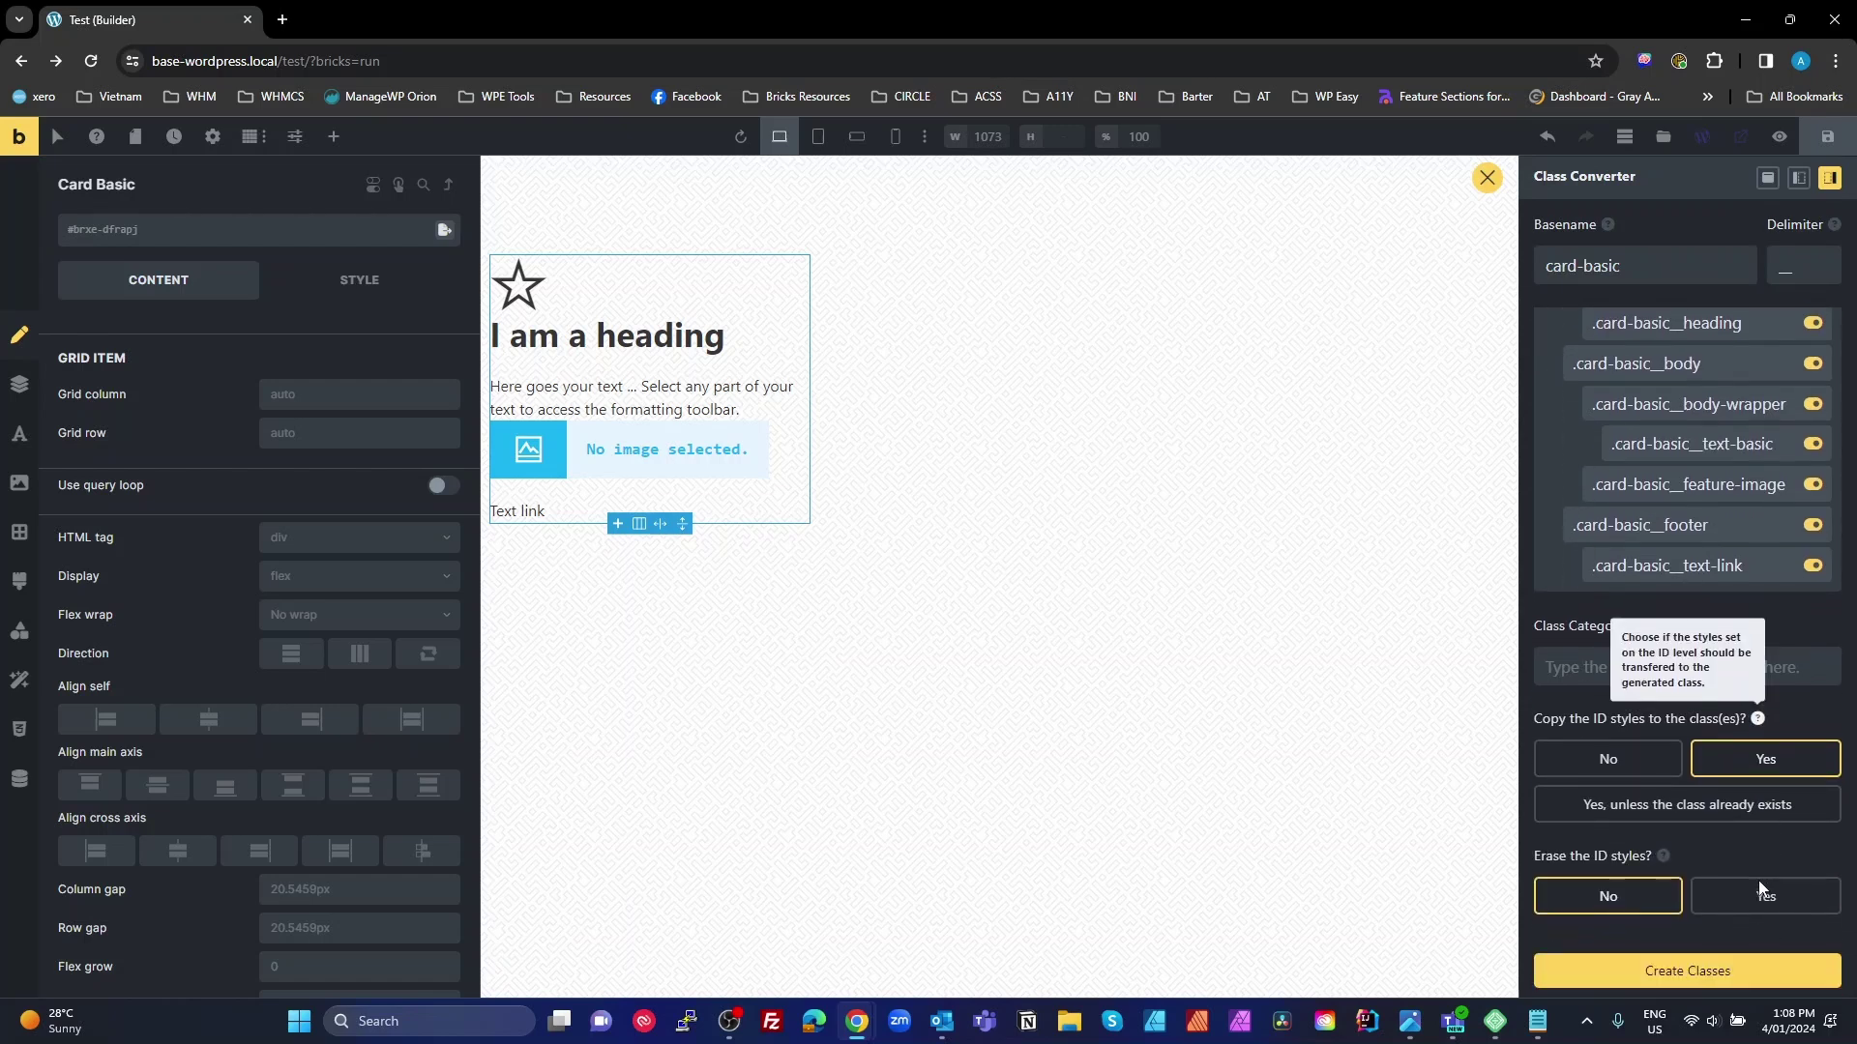
click(1686, 988)
click(1486, 177)
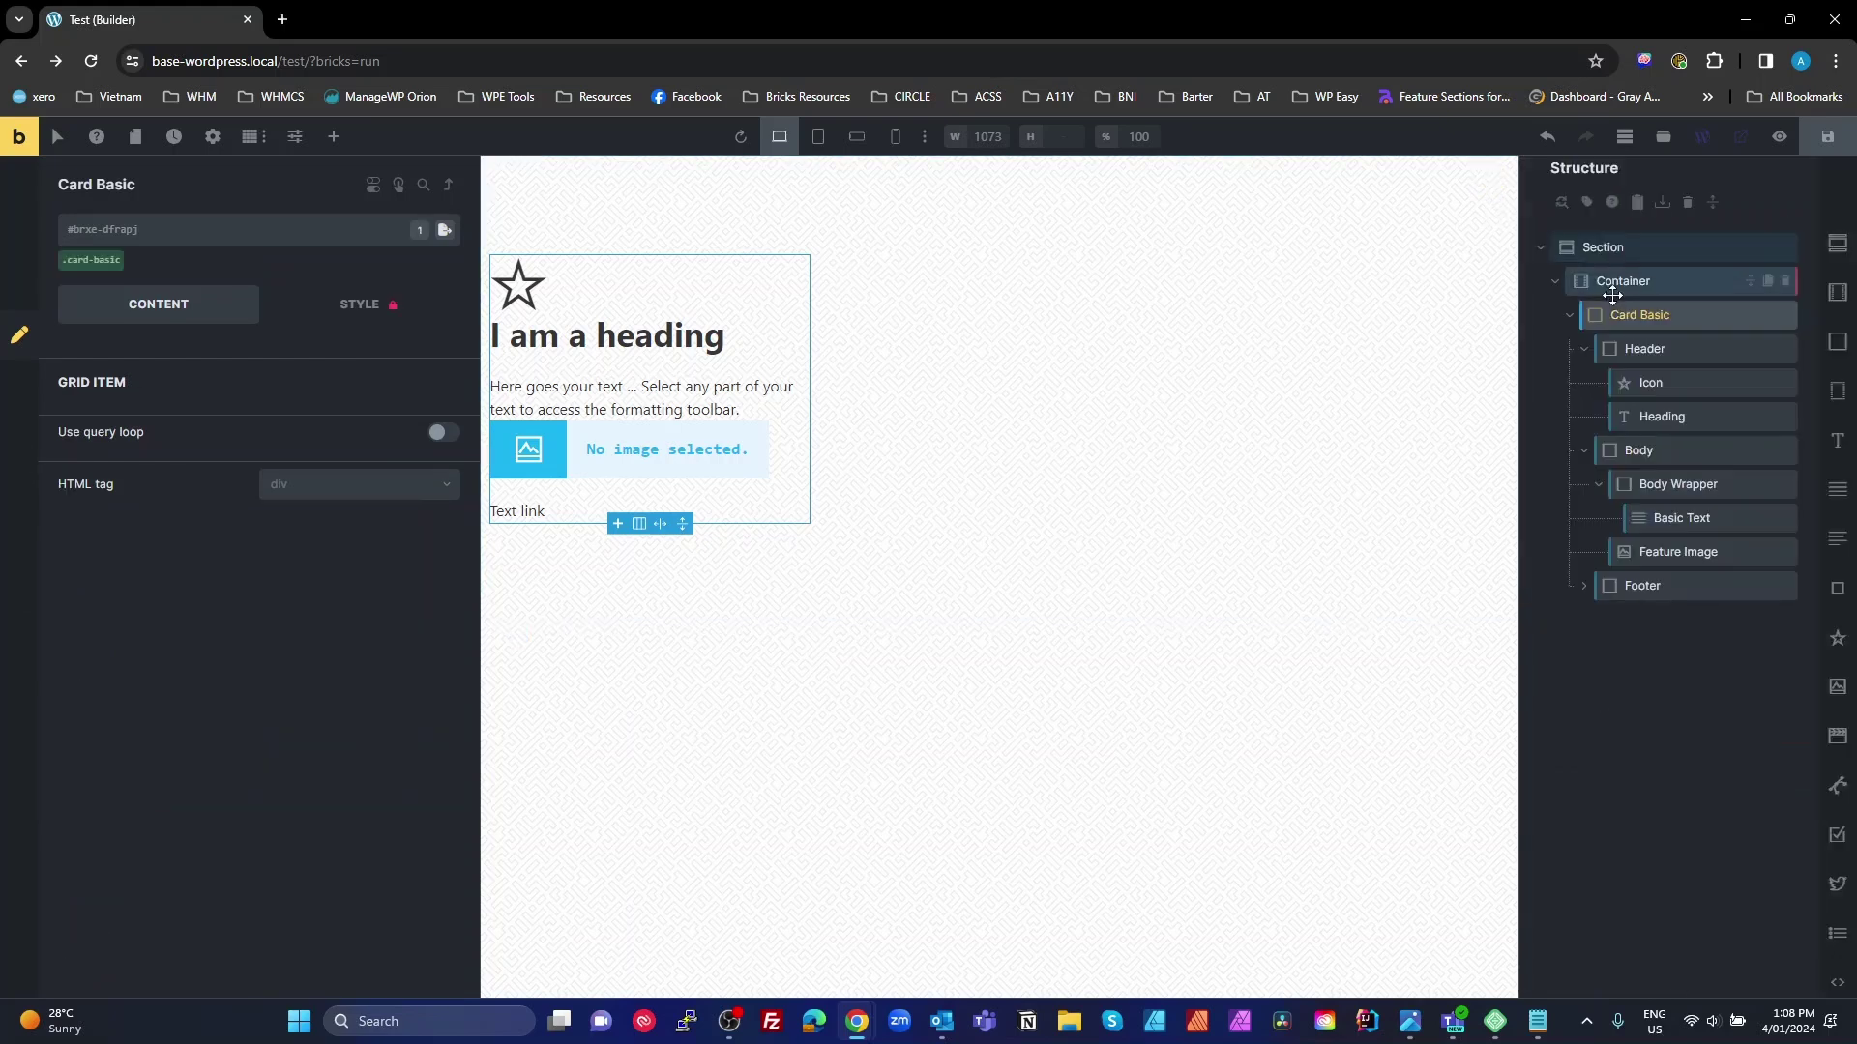
Step: Examine the class assigned to the Header block, then deselect the block
click(1639, 349)
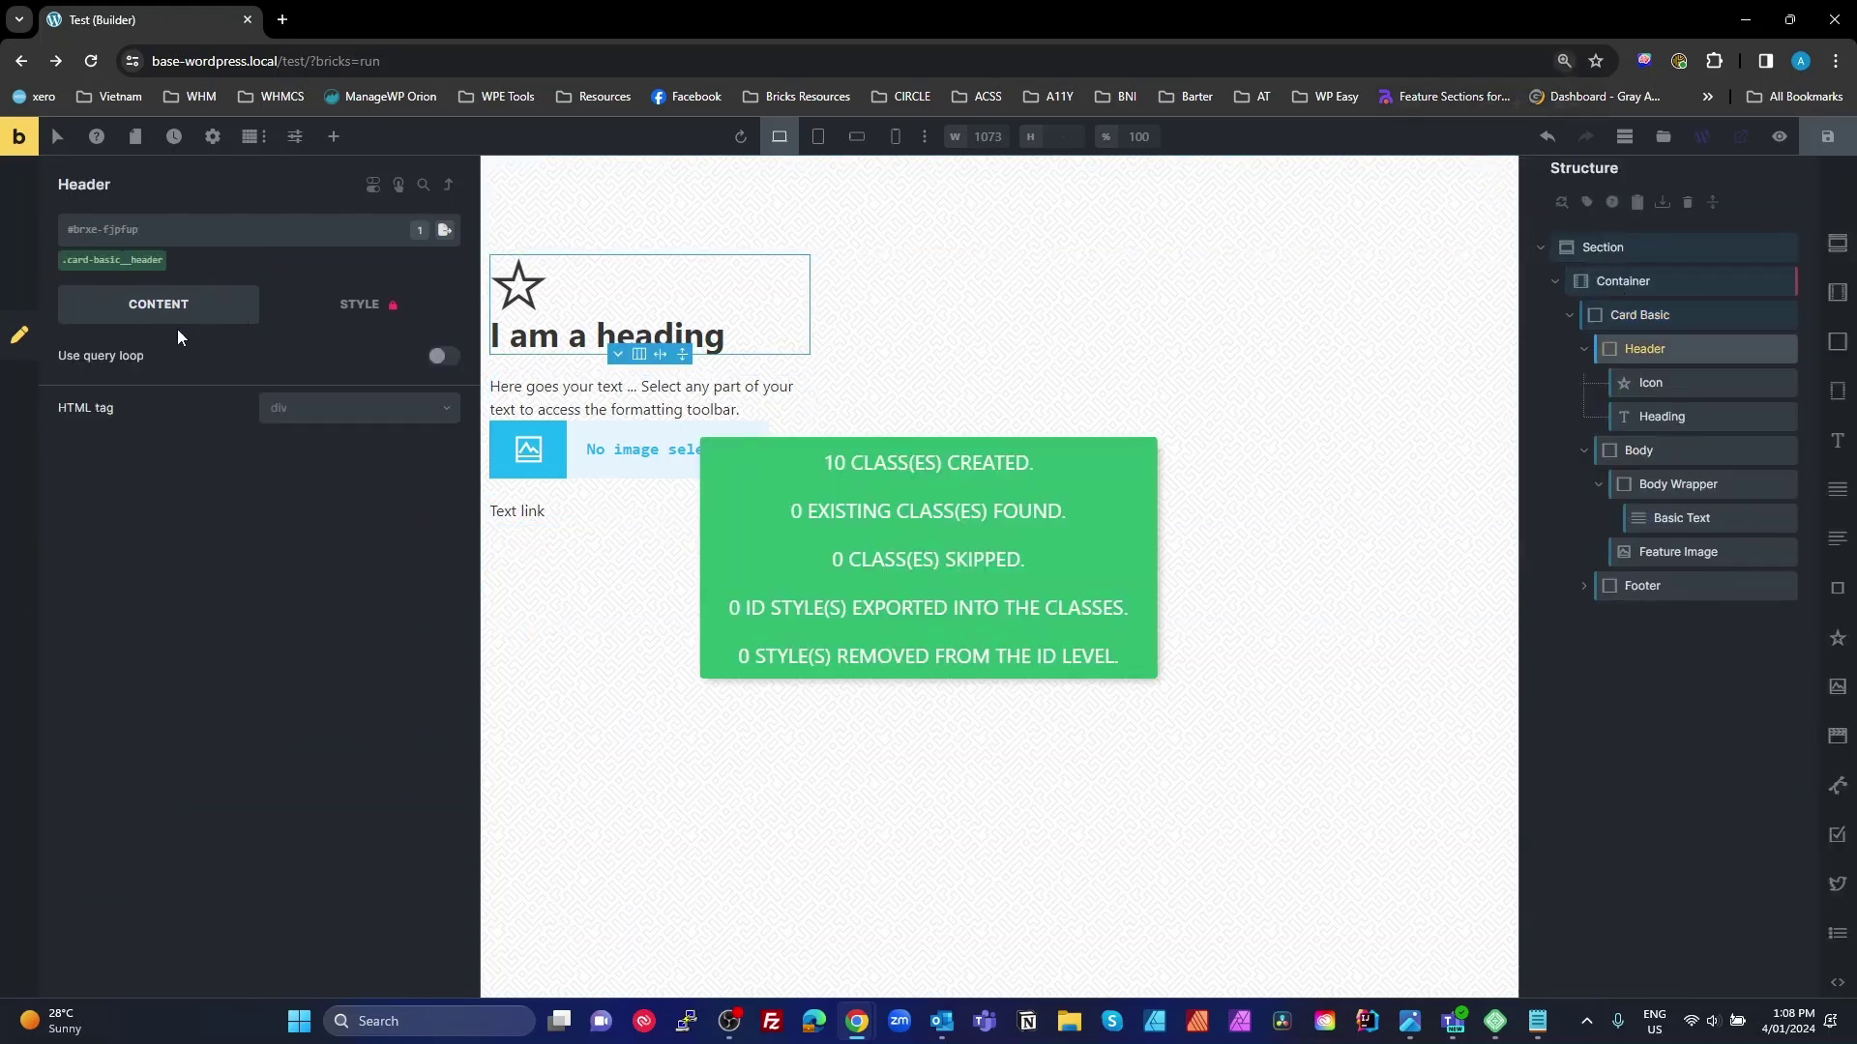
scroll(177, 329, up, 4)
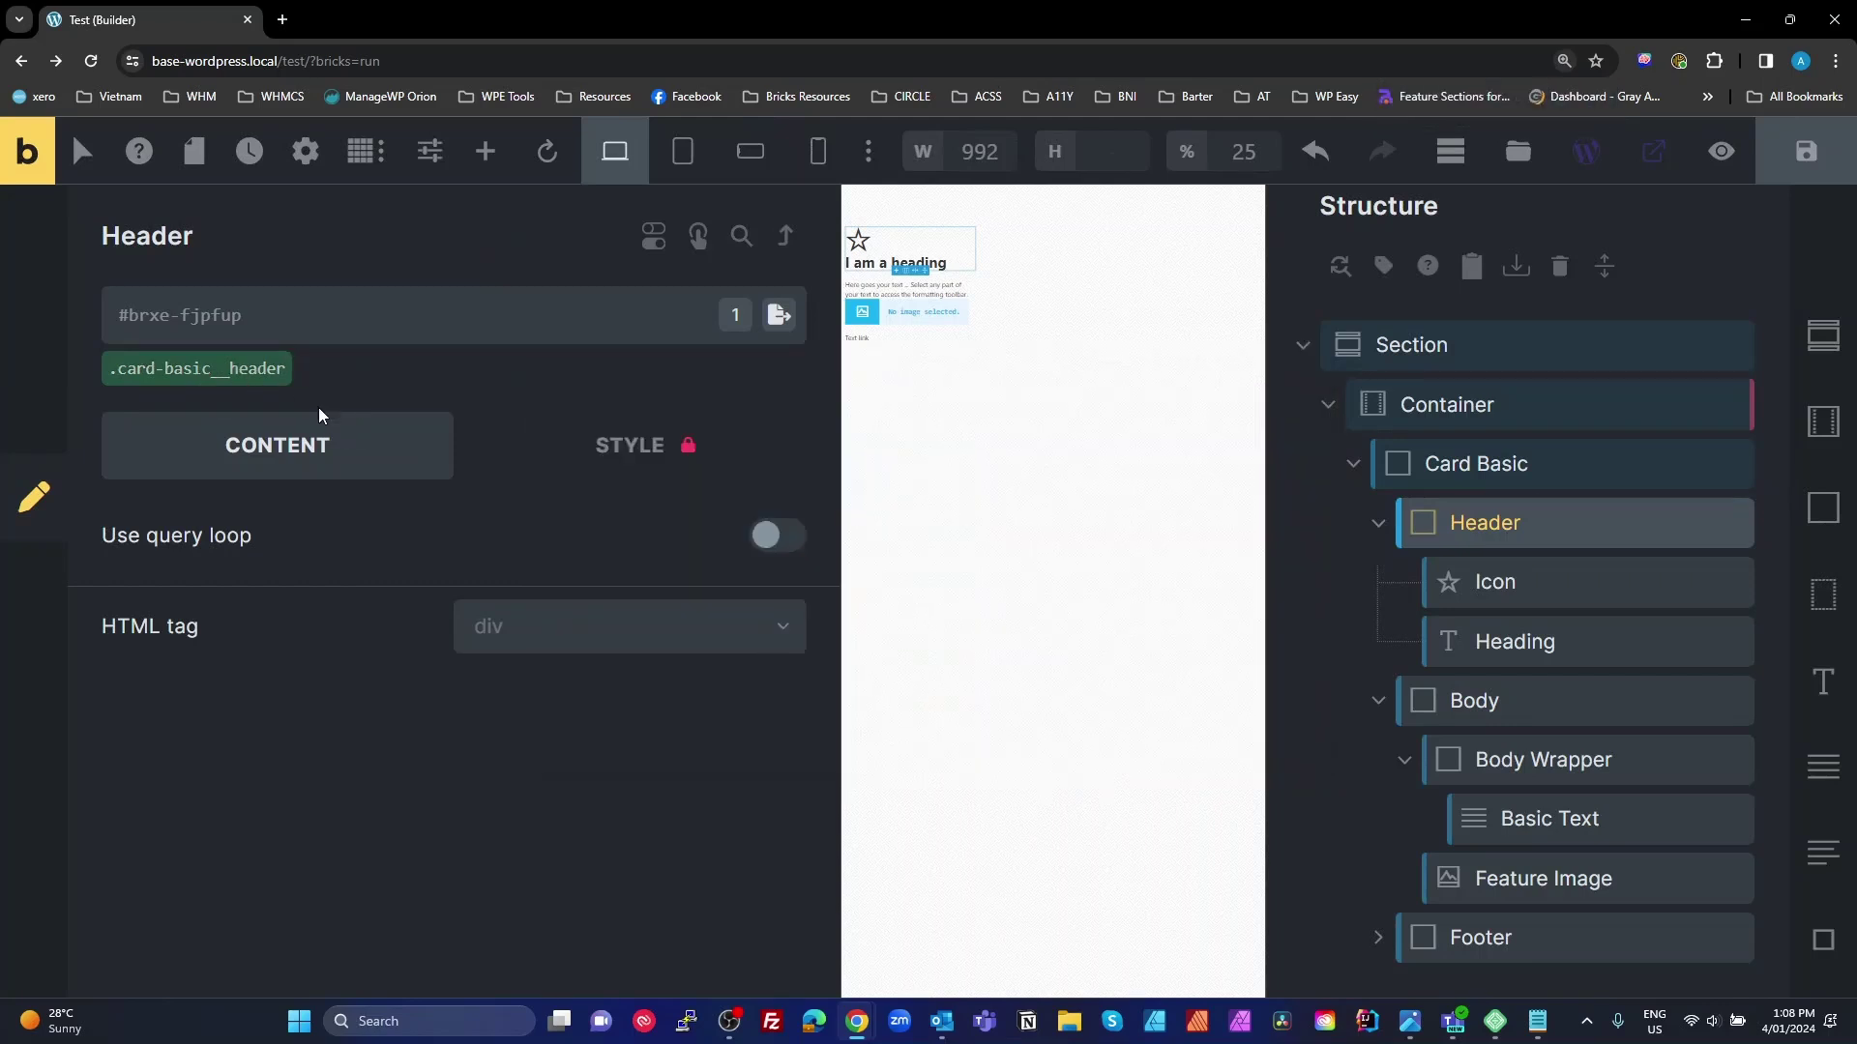
scroll(558, 481, down, 3)
scroll(558, 481, down, 1)
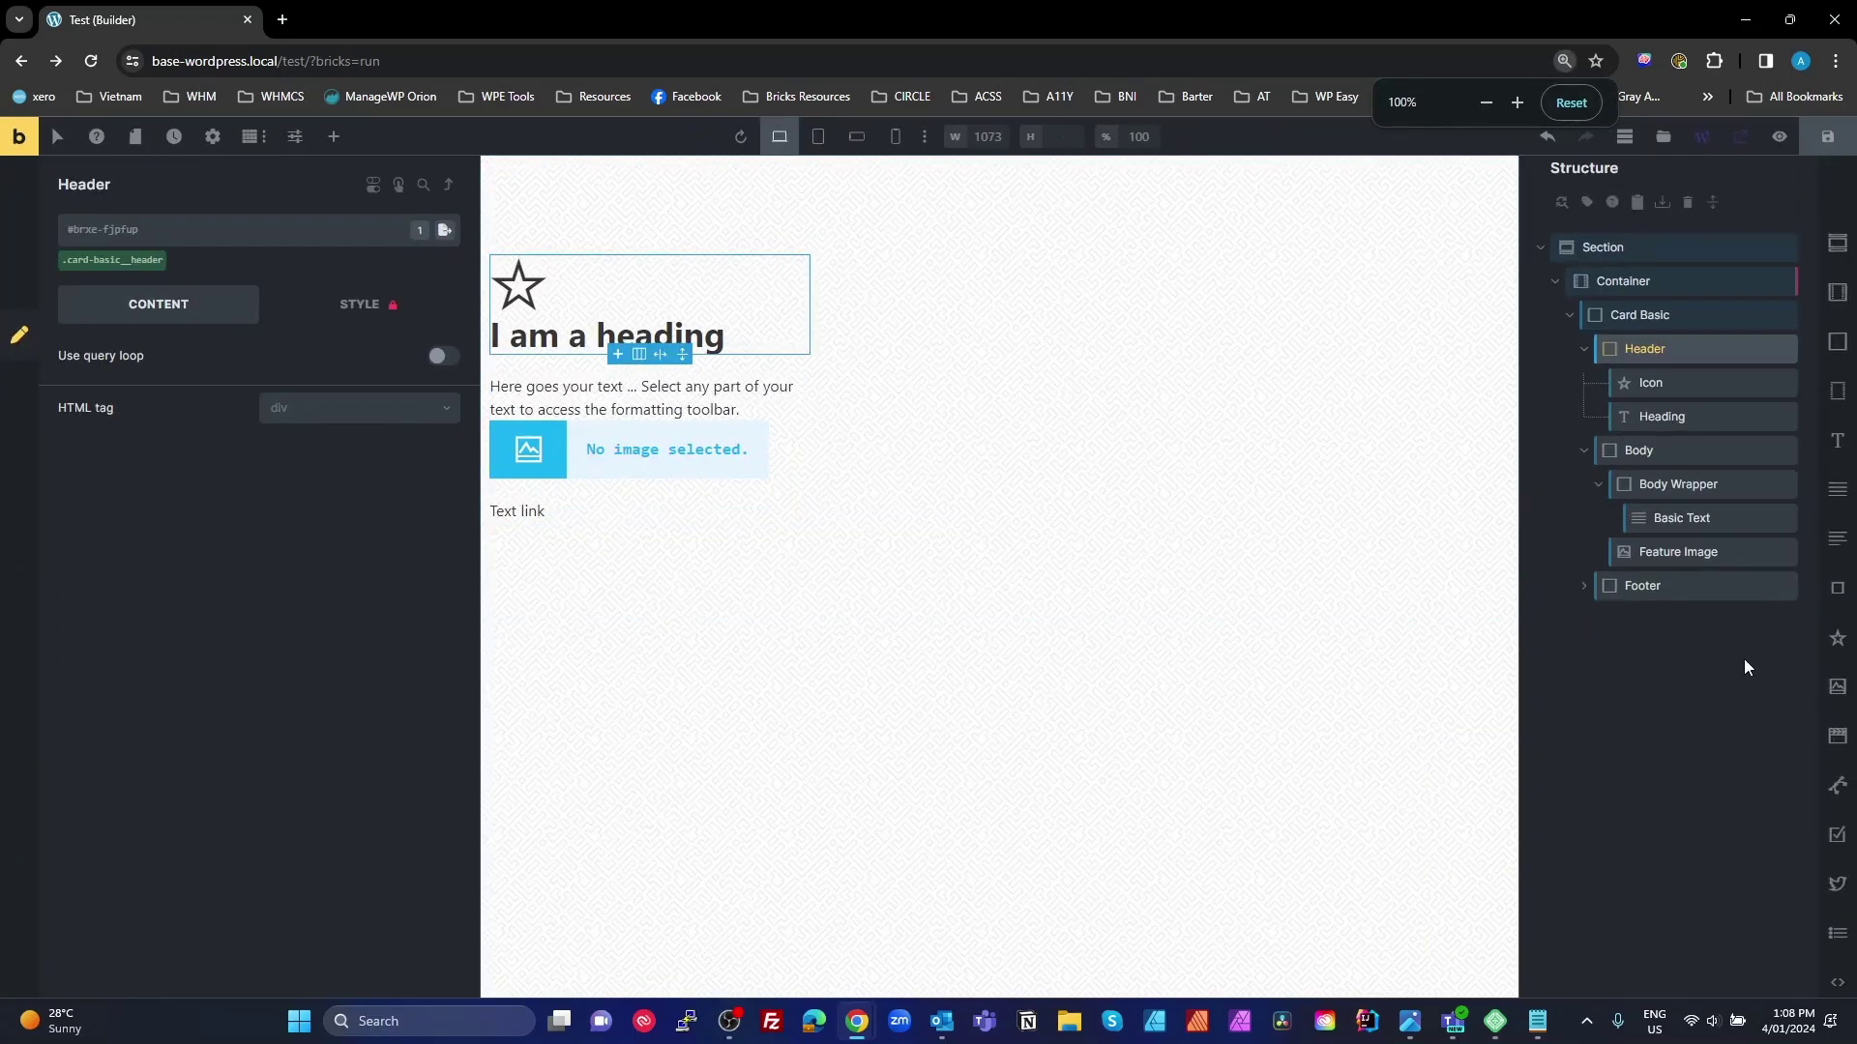
key(Escape)
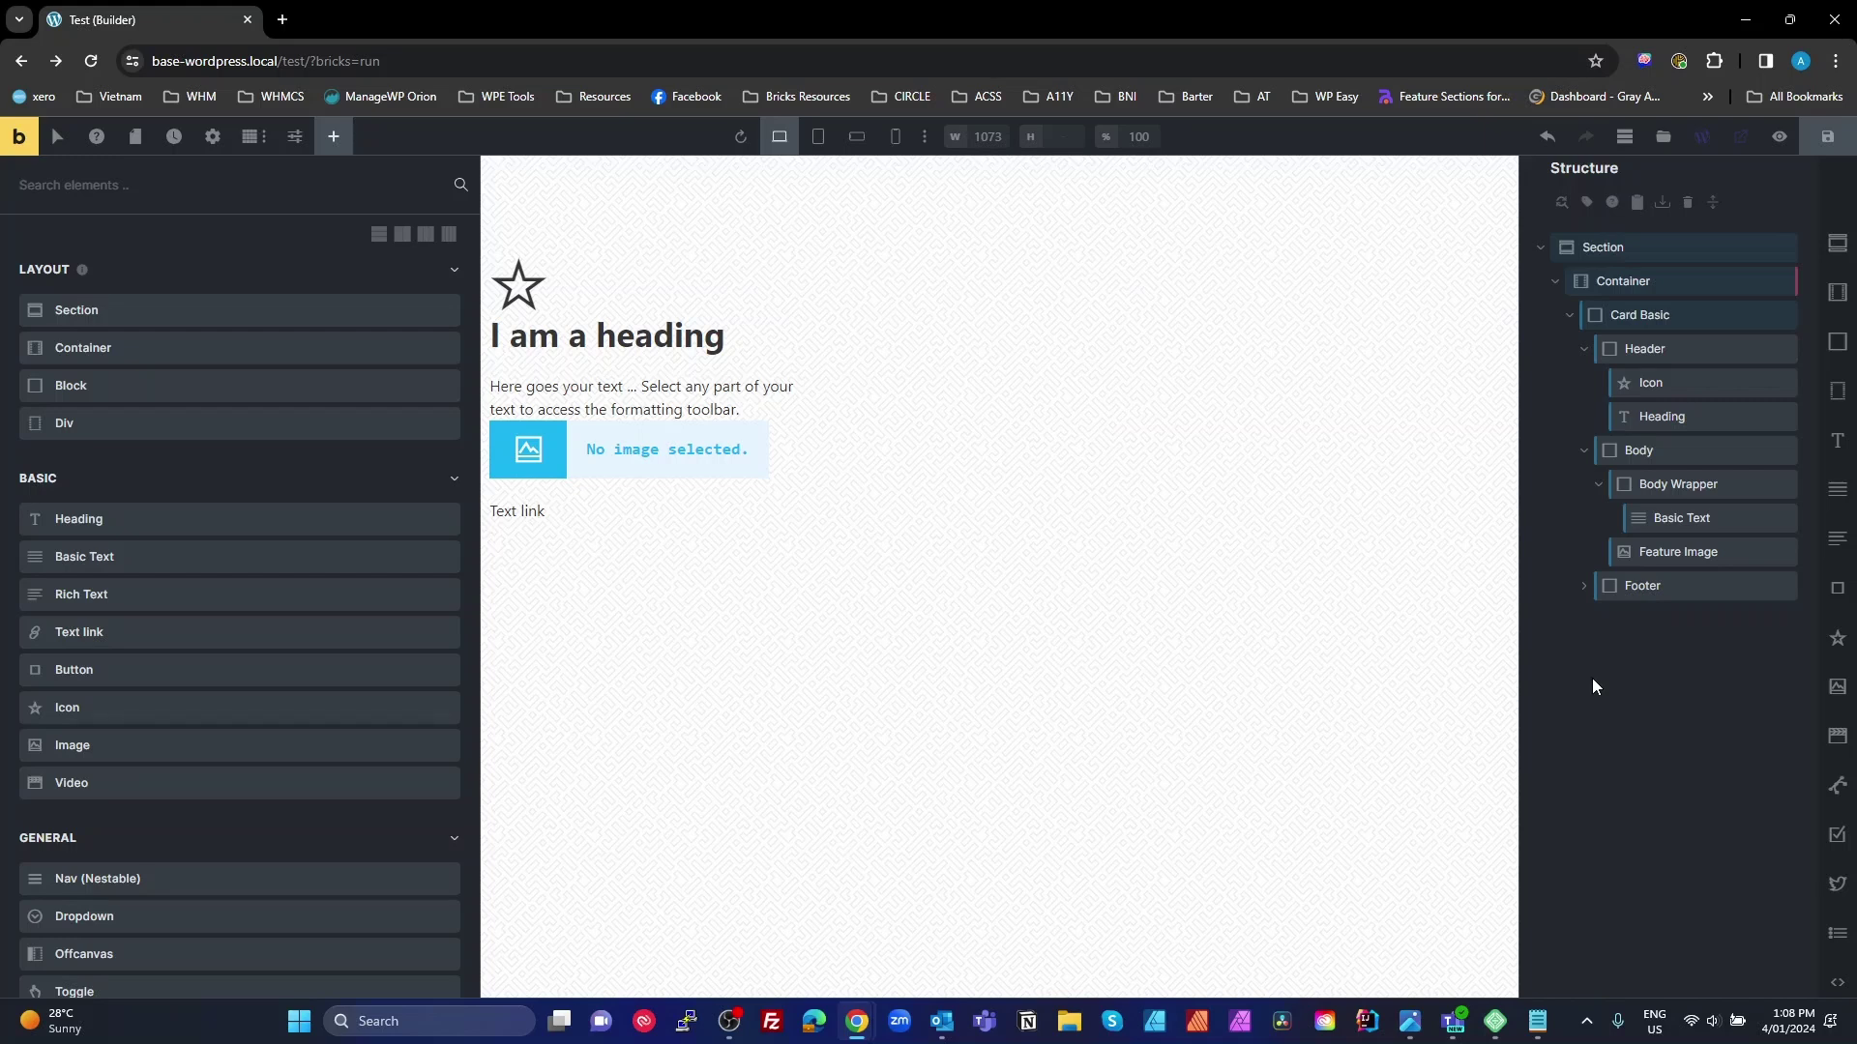
Step: Give the card-basic class on the Card Basic block a solid border with a width of 1 on all sides
click(1638, 312)
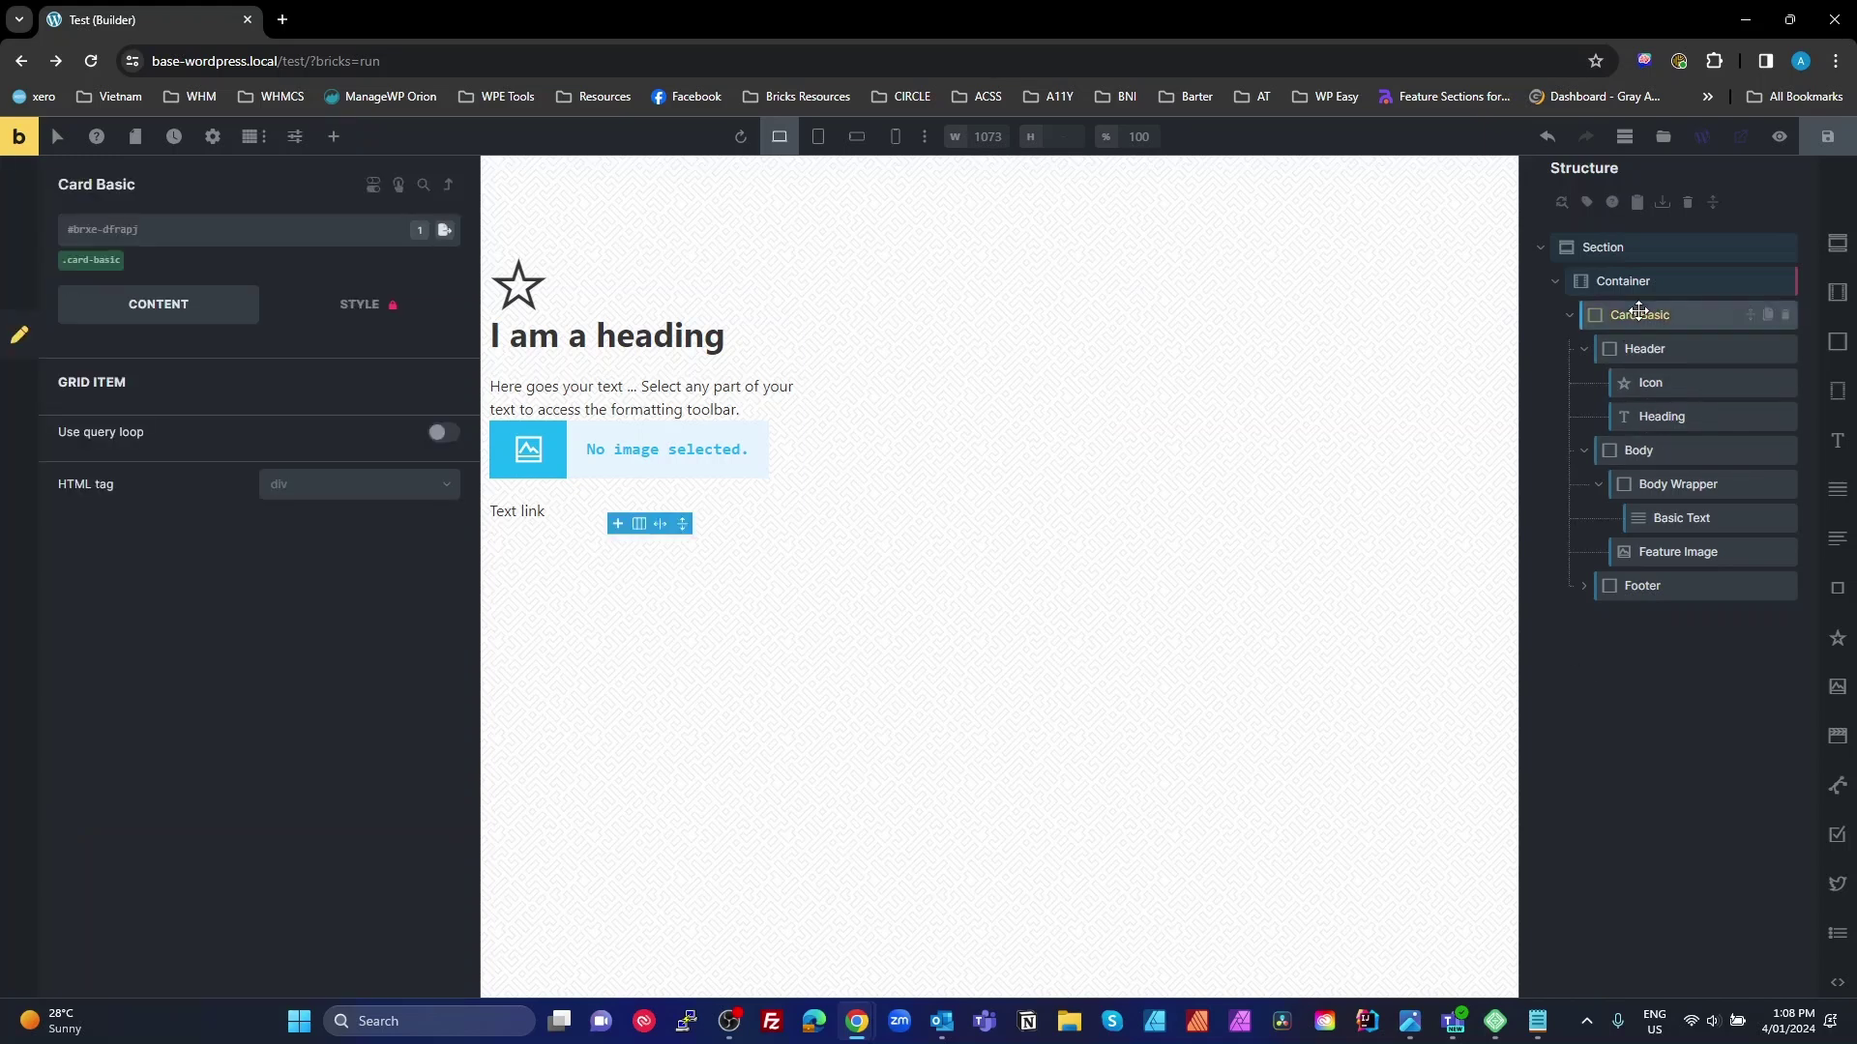
click(94, 259)
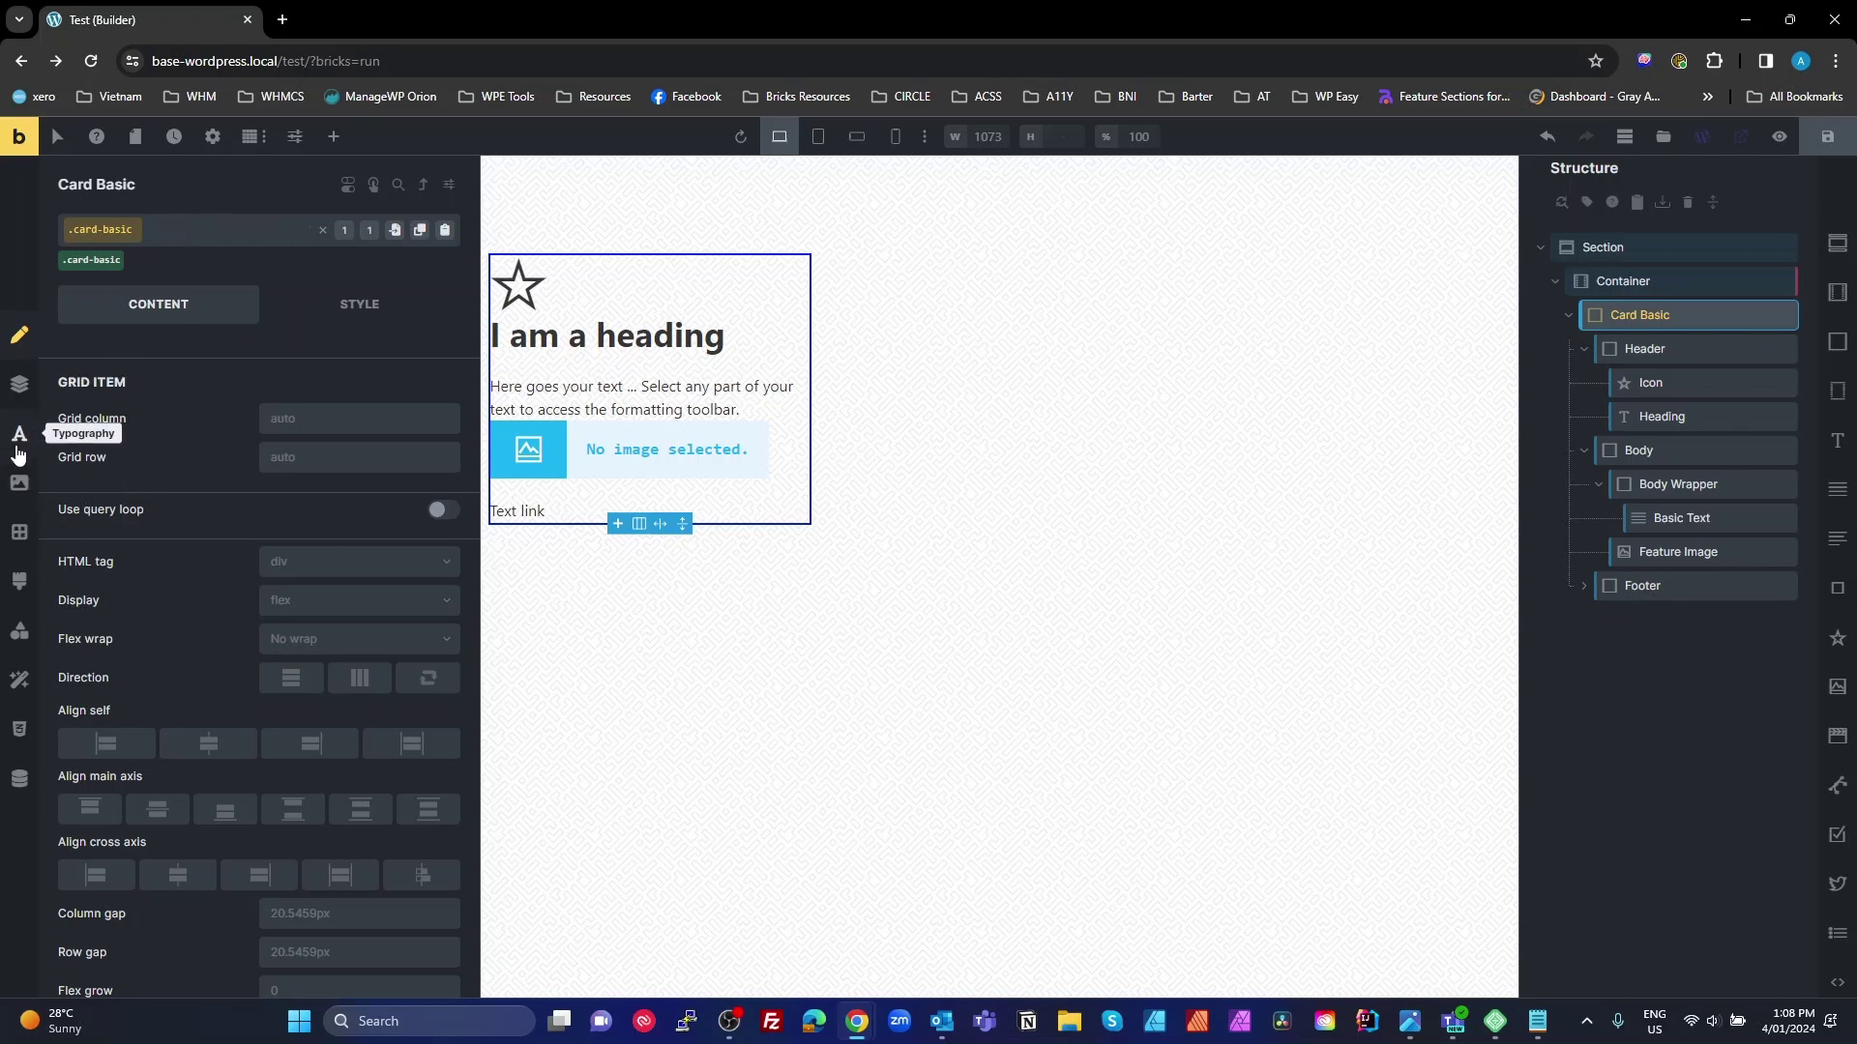
click(20, 532)
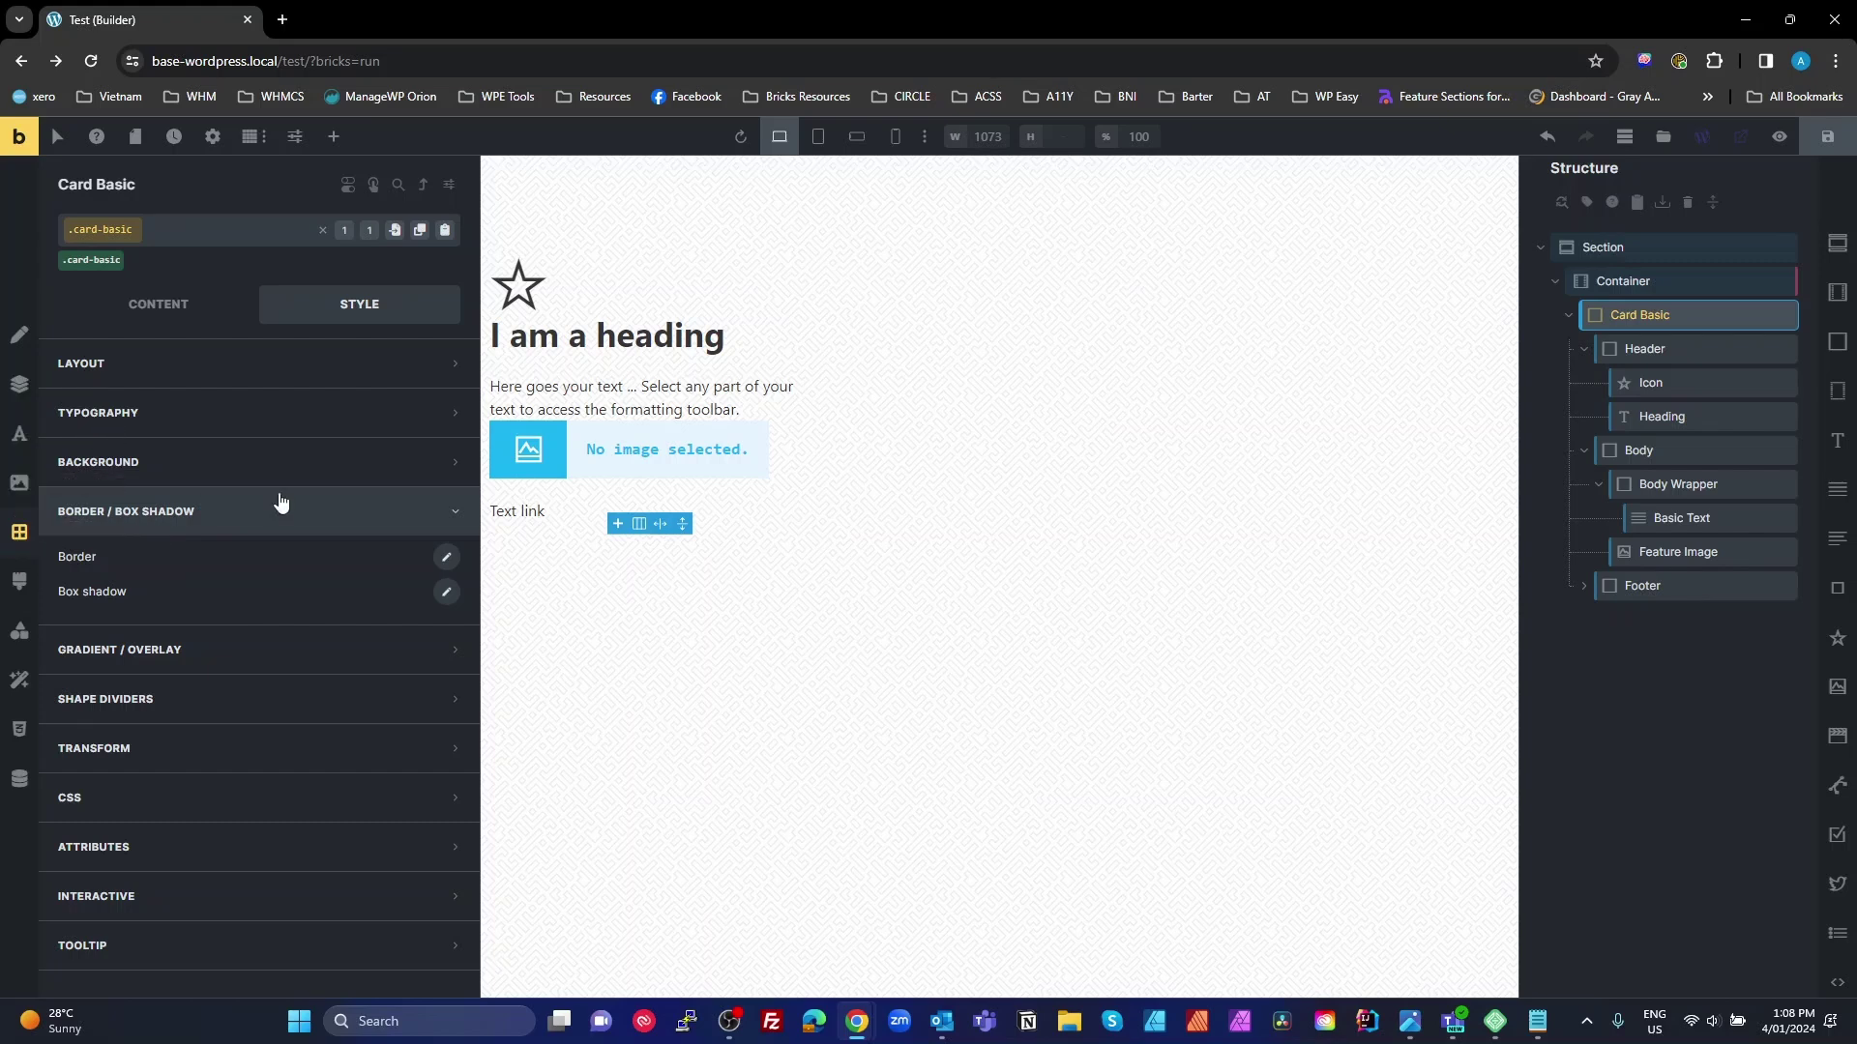
click(447, 557)
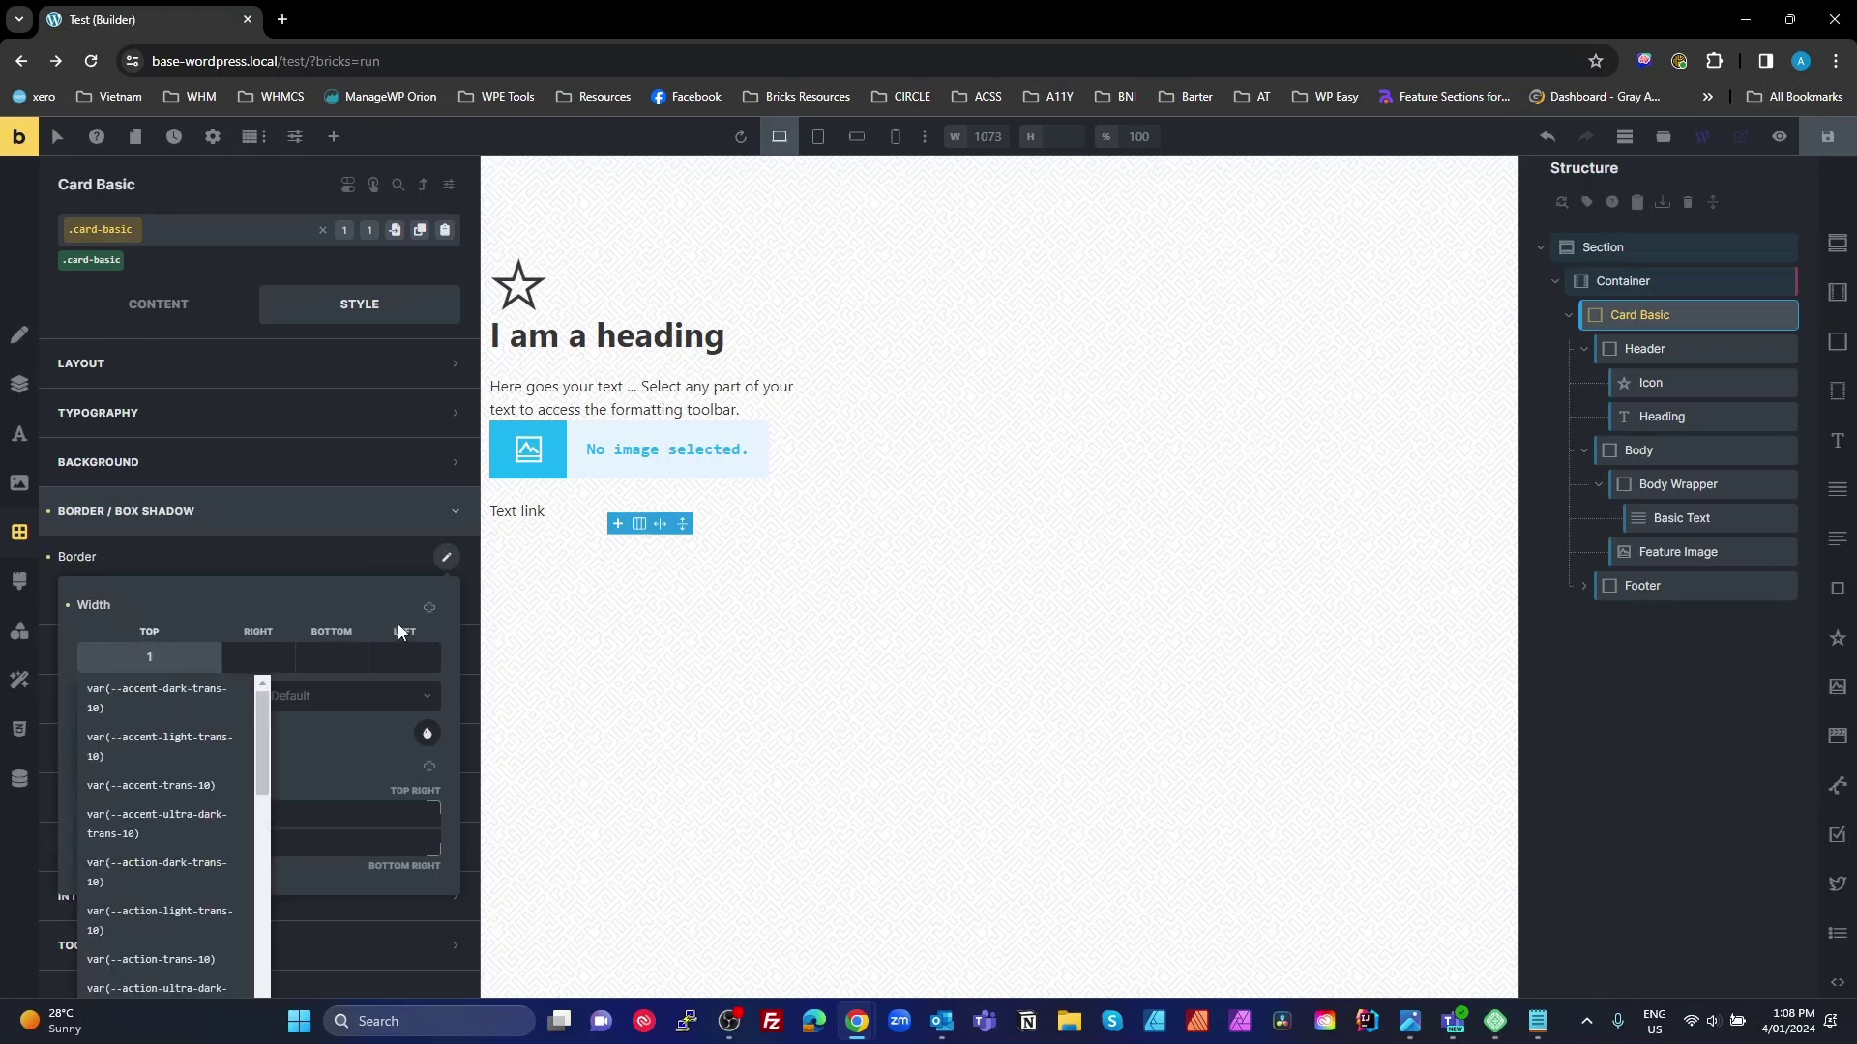
click(428, 606)
click(429, 609)
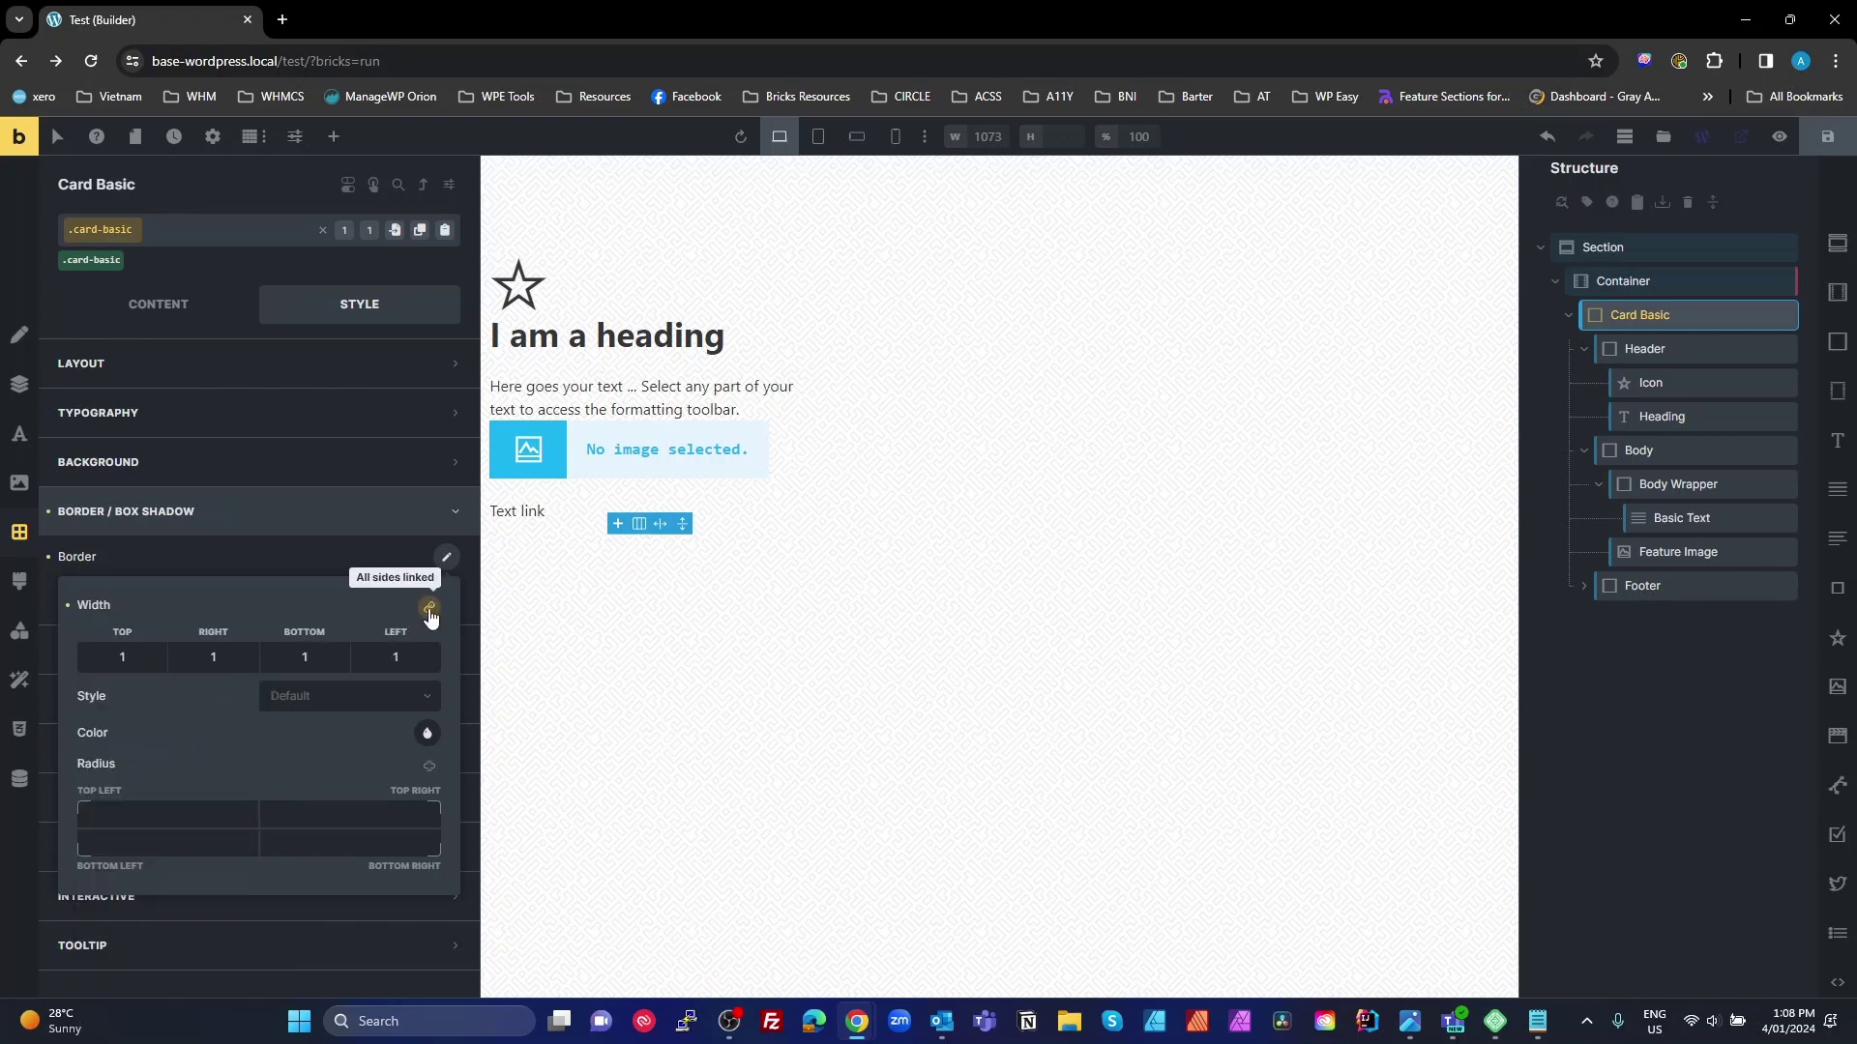
click(348, 698)
click(322, 789)
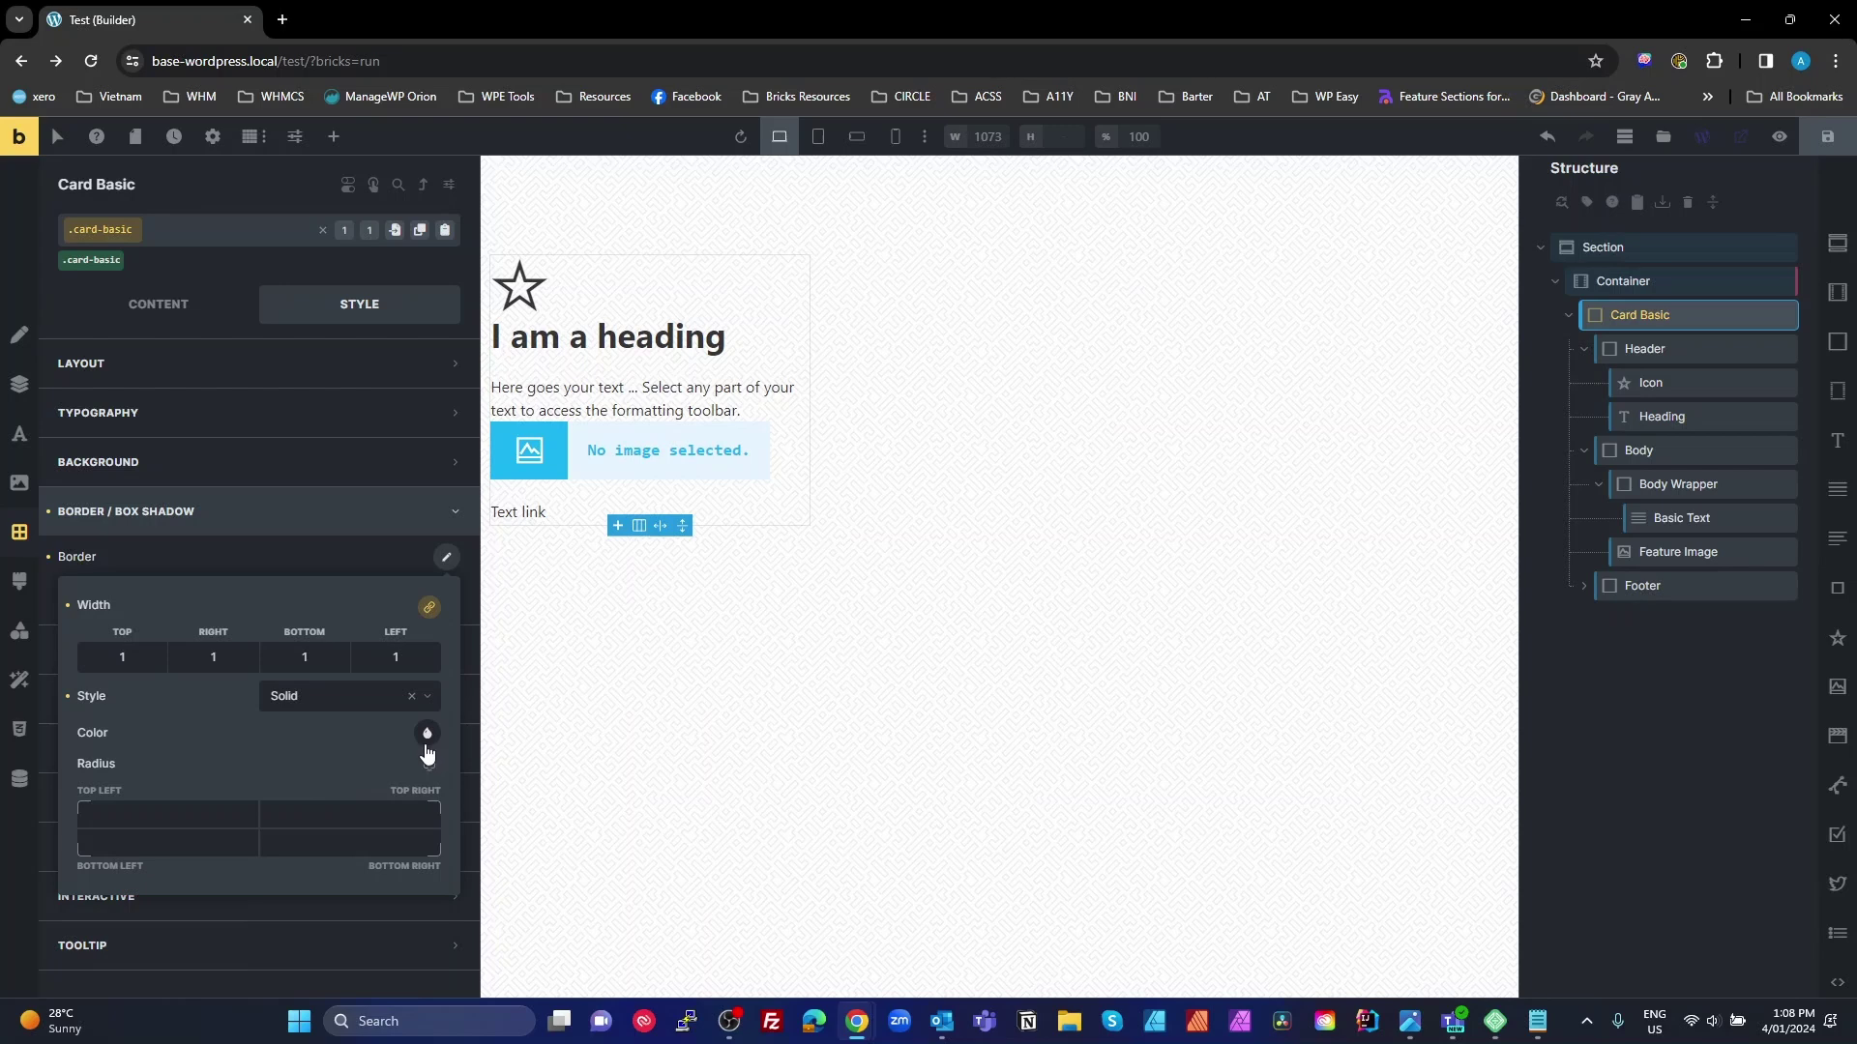
Step: Set the card border's color to primary-dark from the BB primary palette and its radius to 1rem on all corners
click(427, 732)
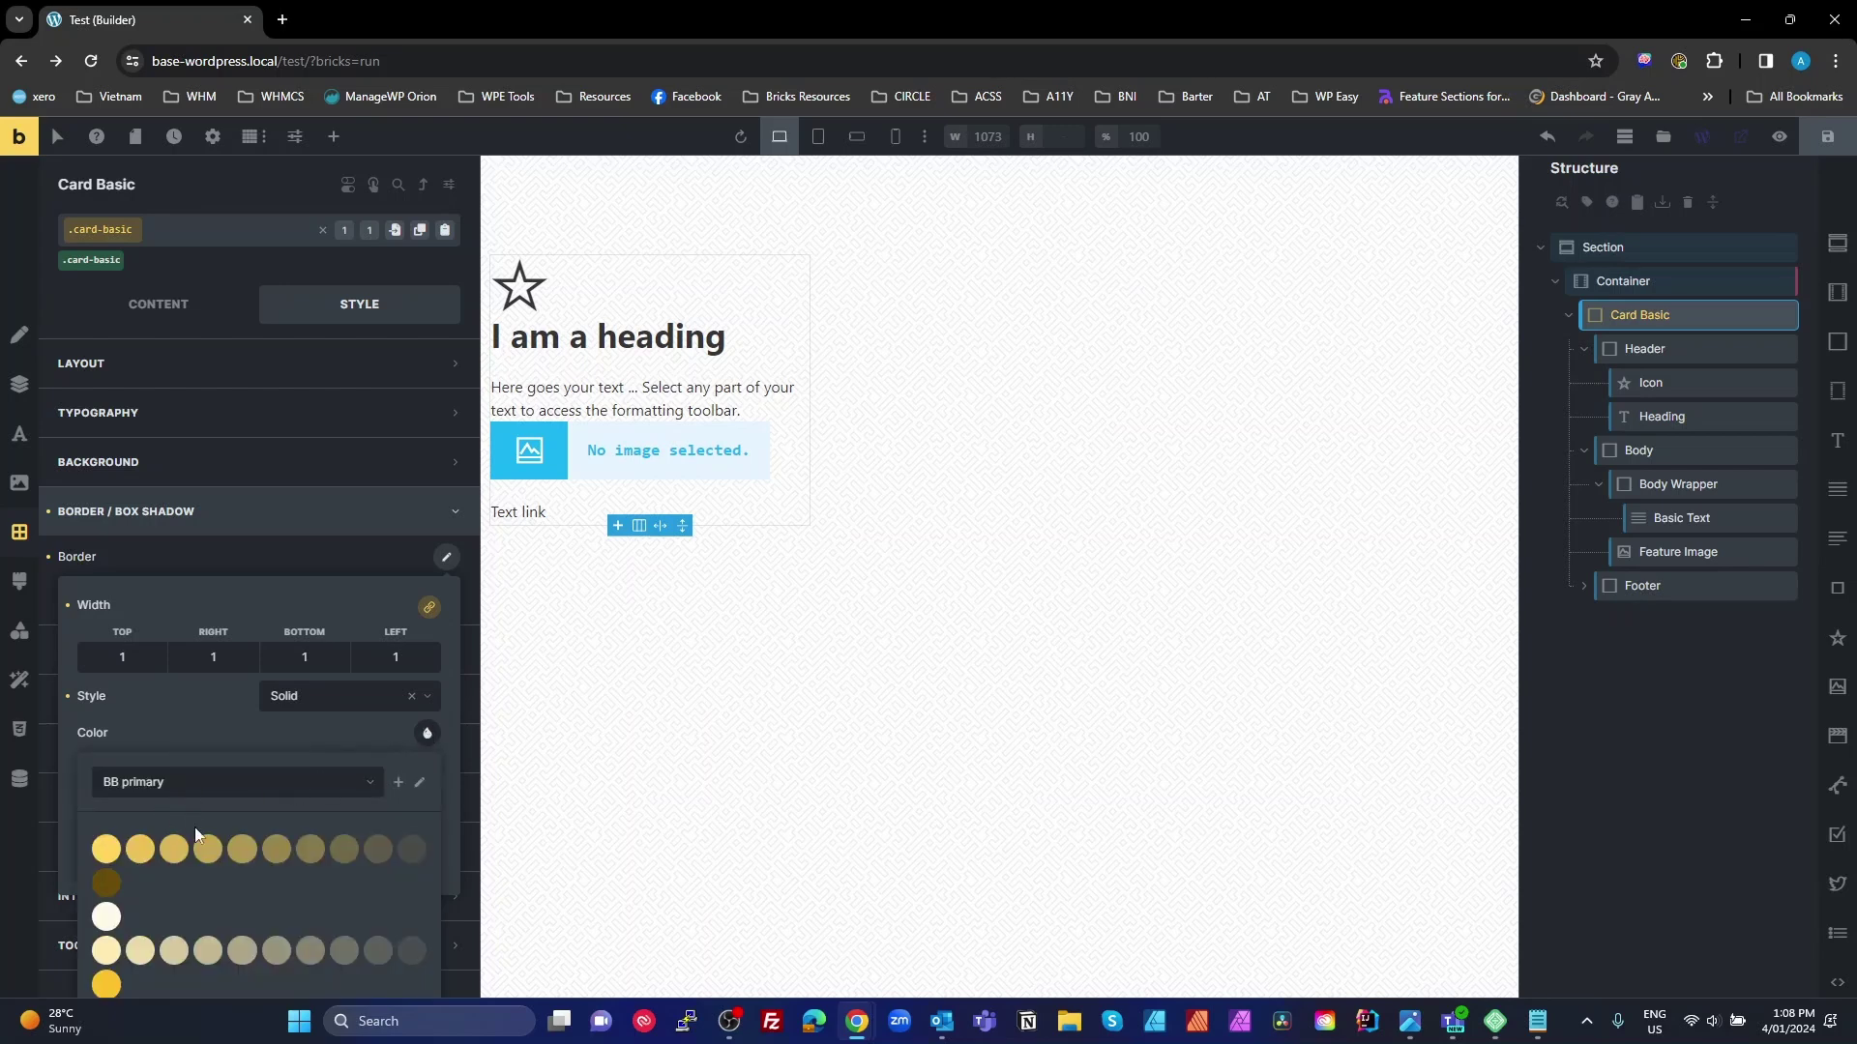
scroll(145, 913, down, 1)
click(109, 925)
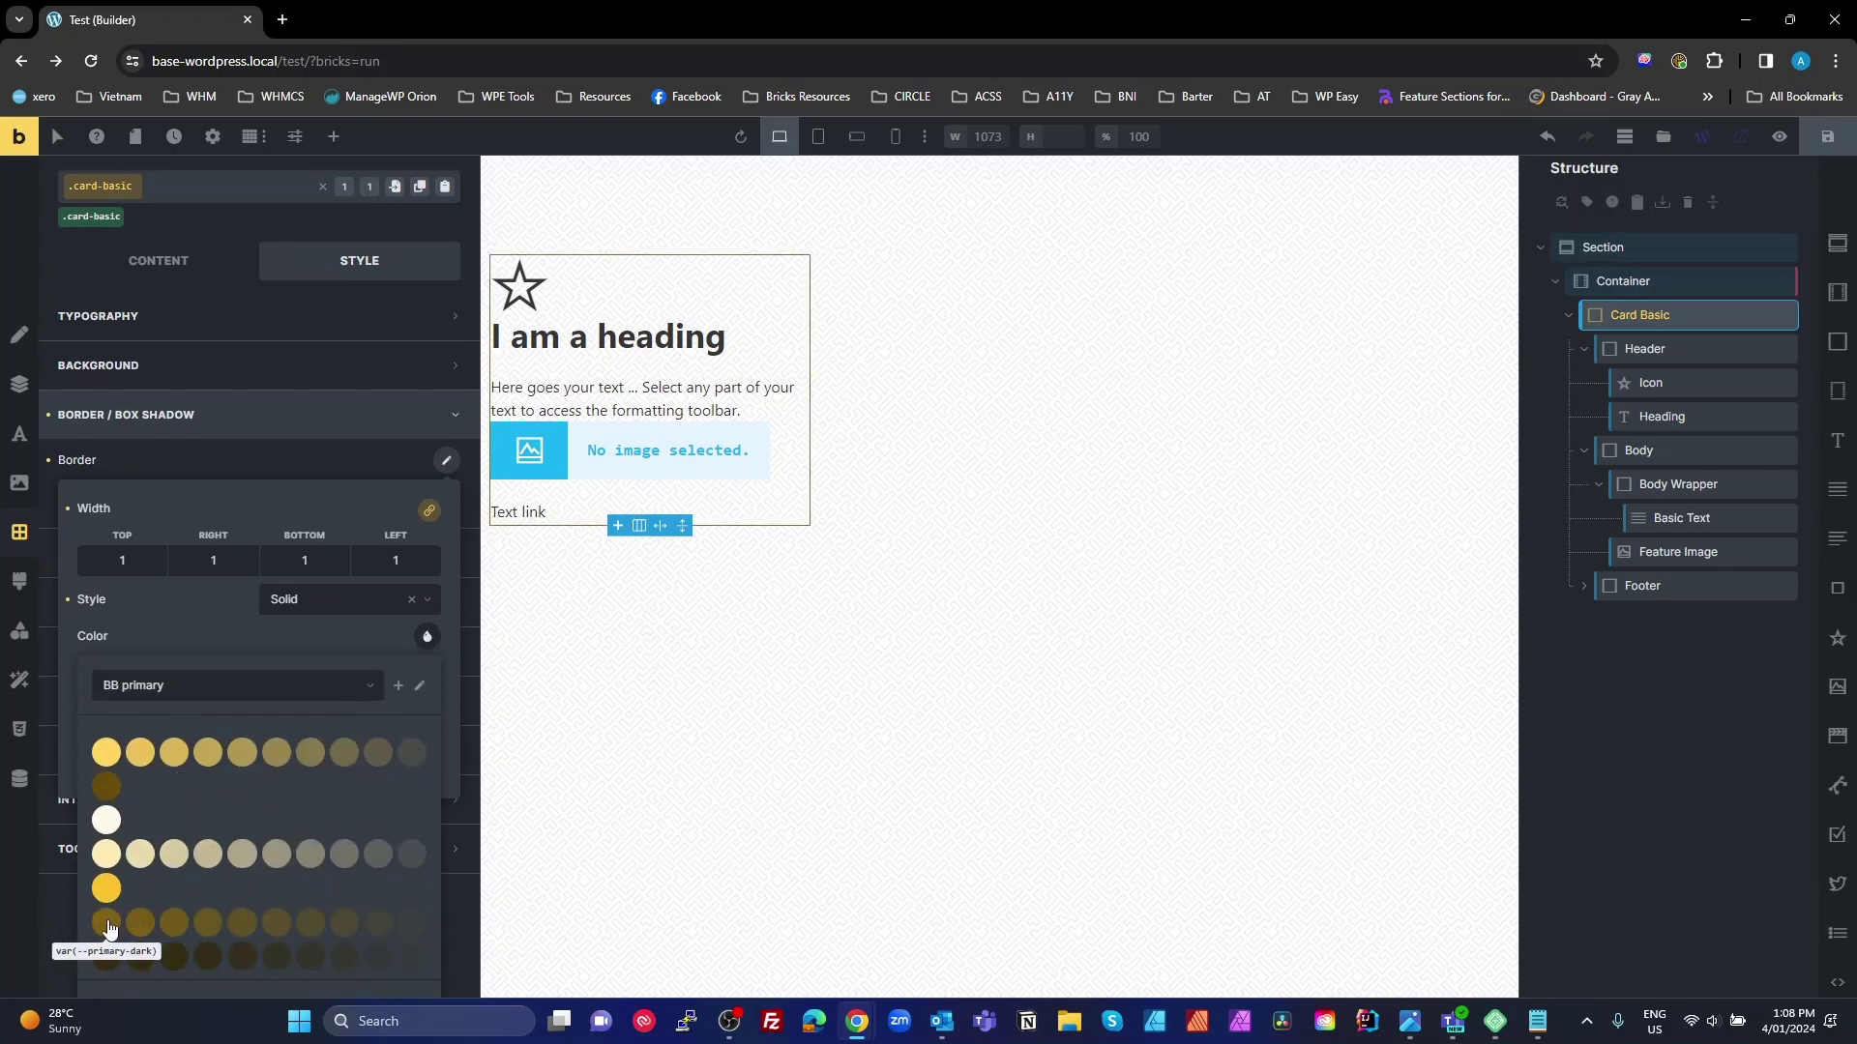
click(182, 617)
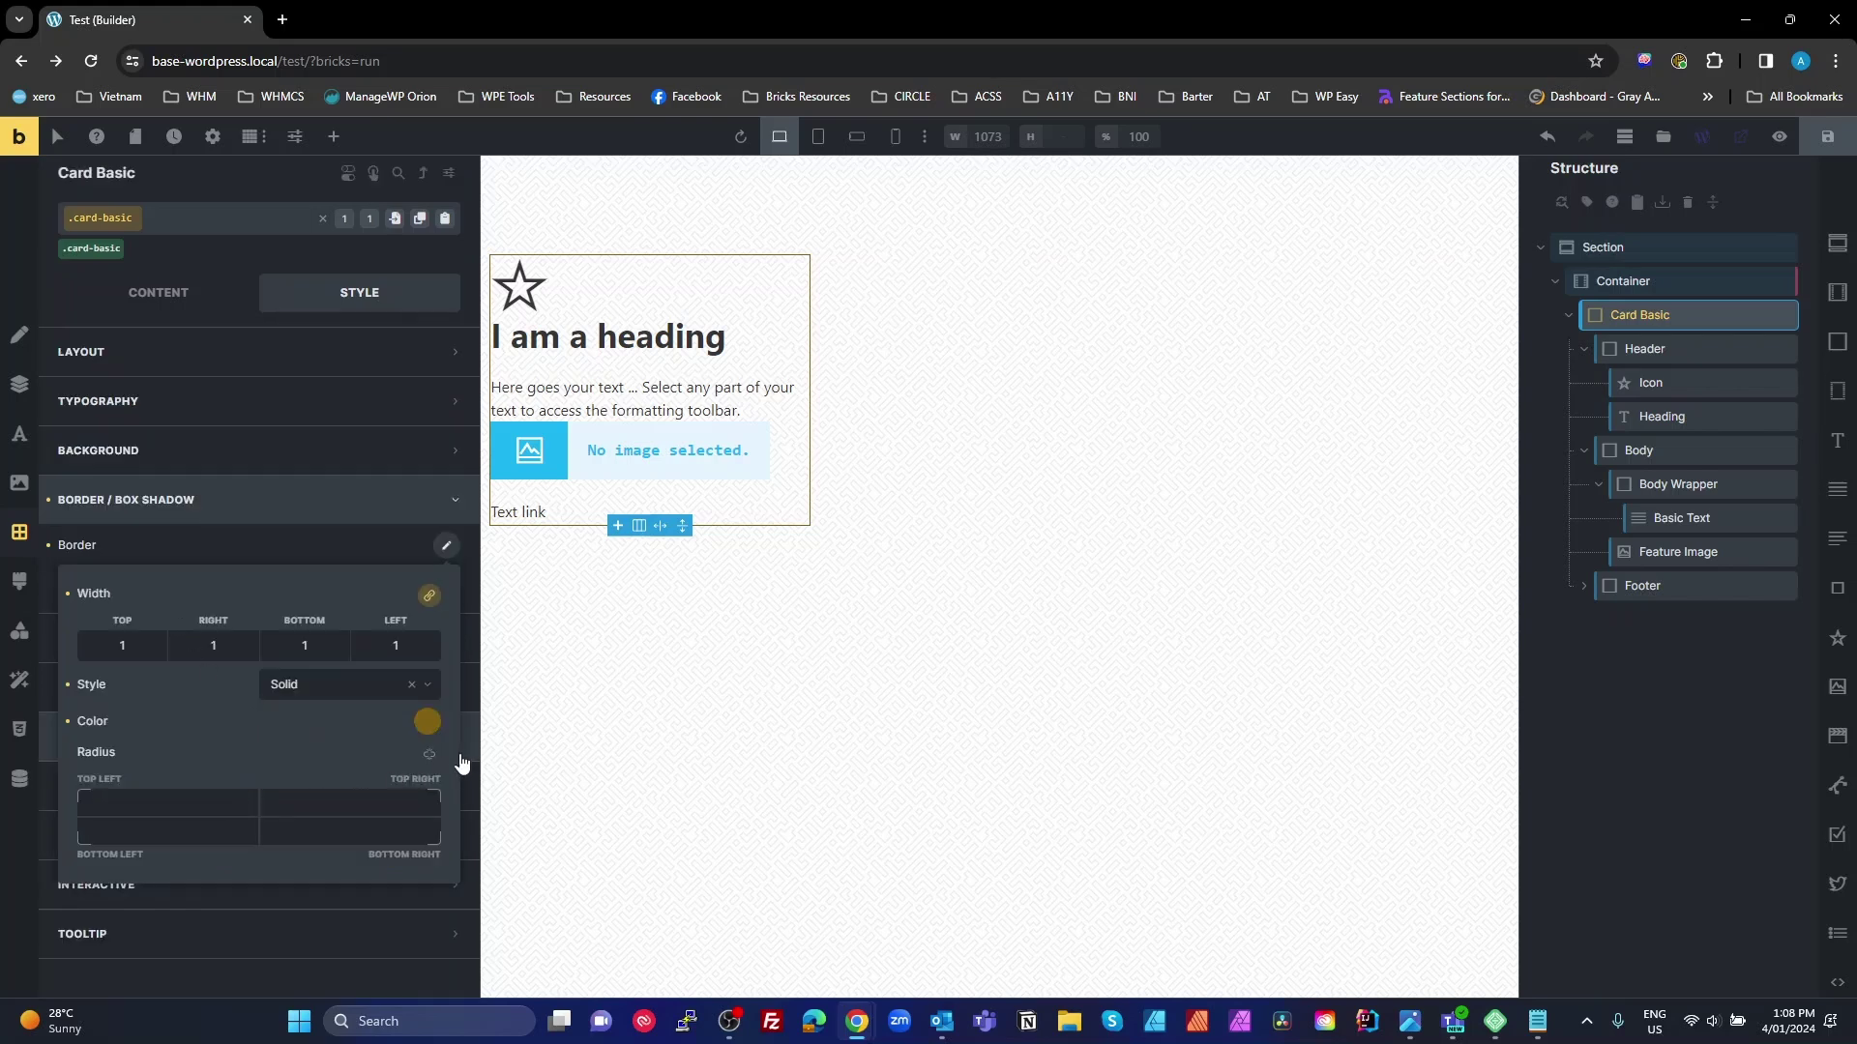
click(429, 756)
click(165, 801)
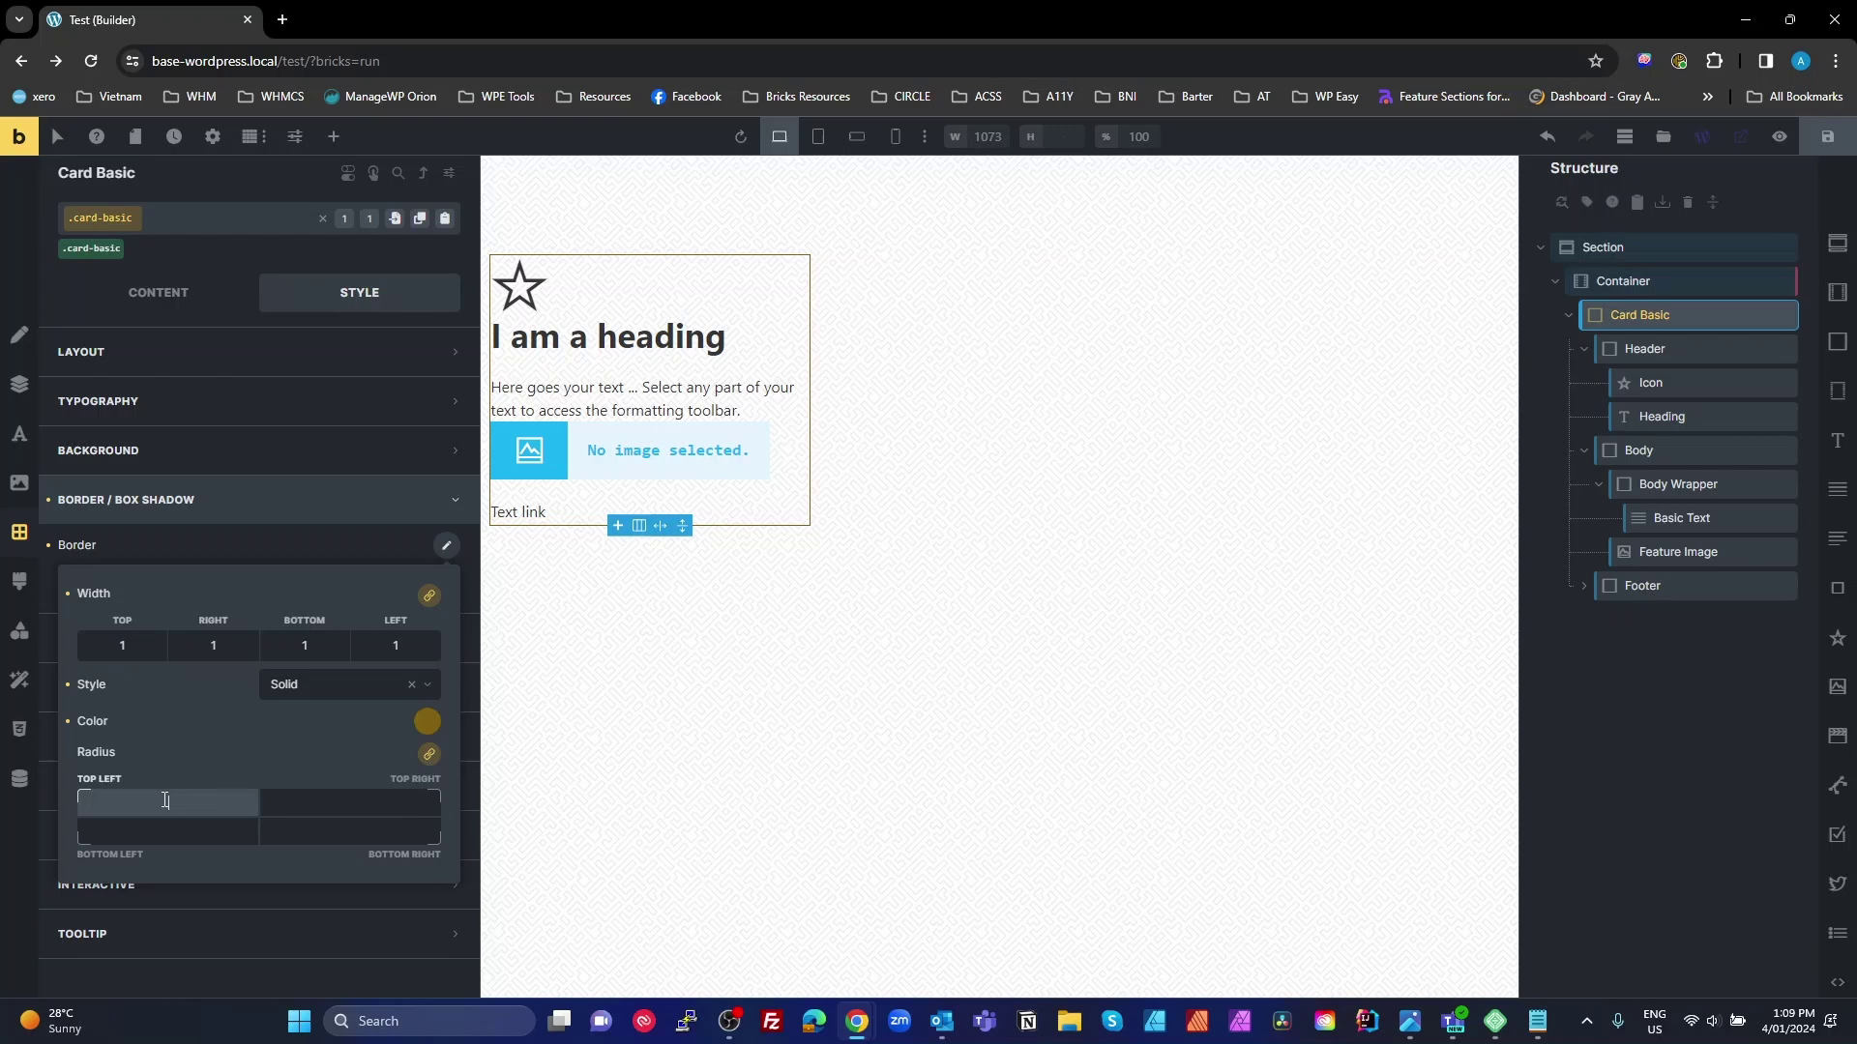
text(1rem)
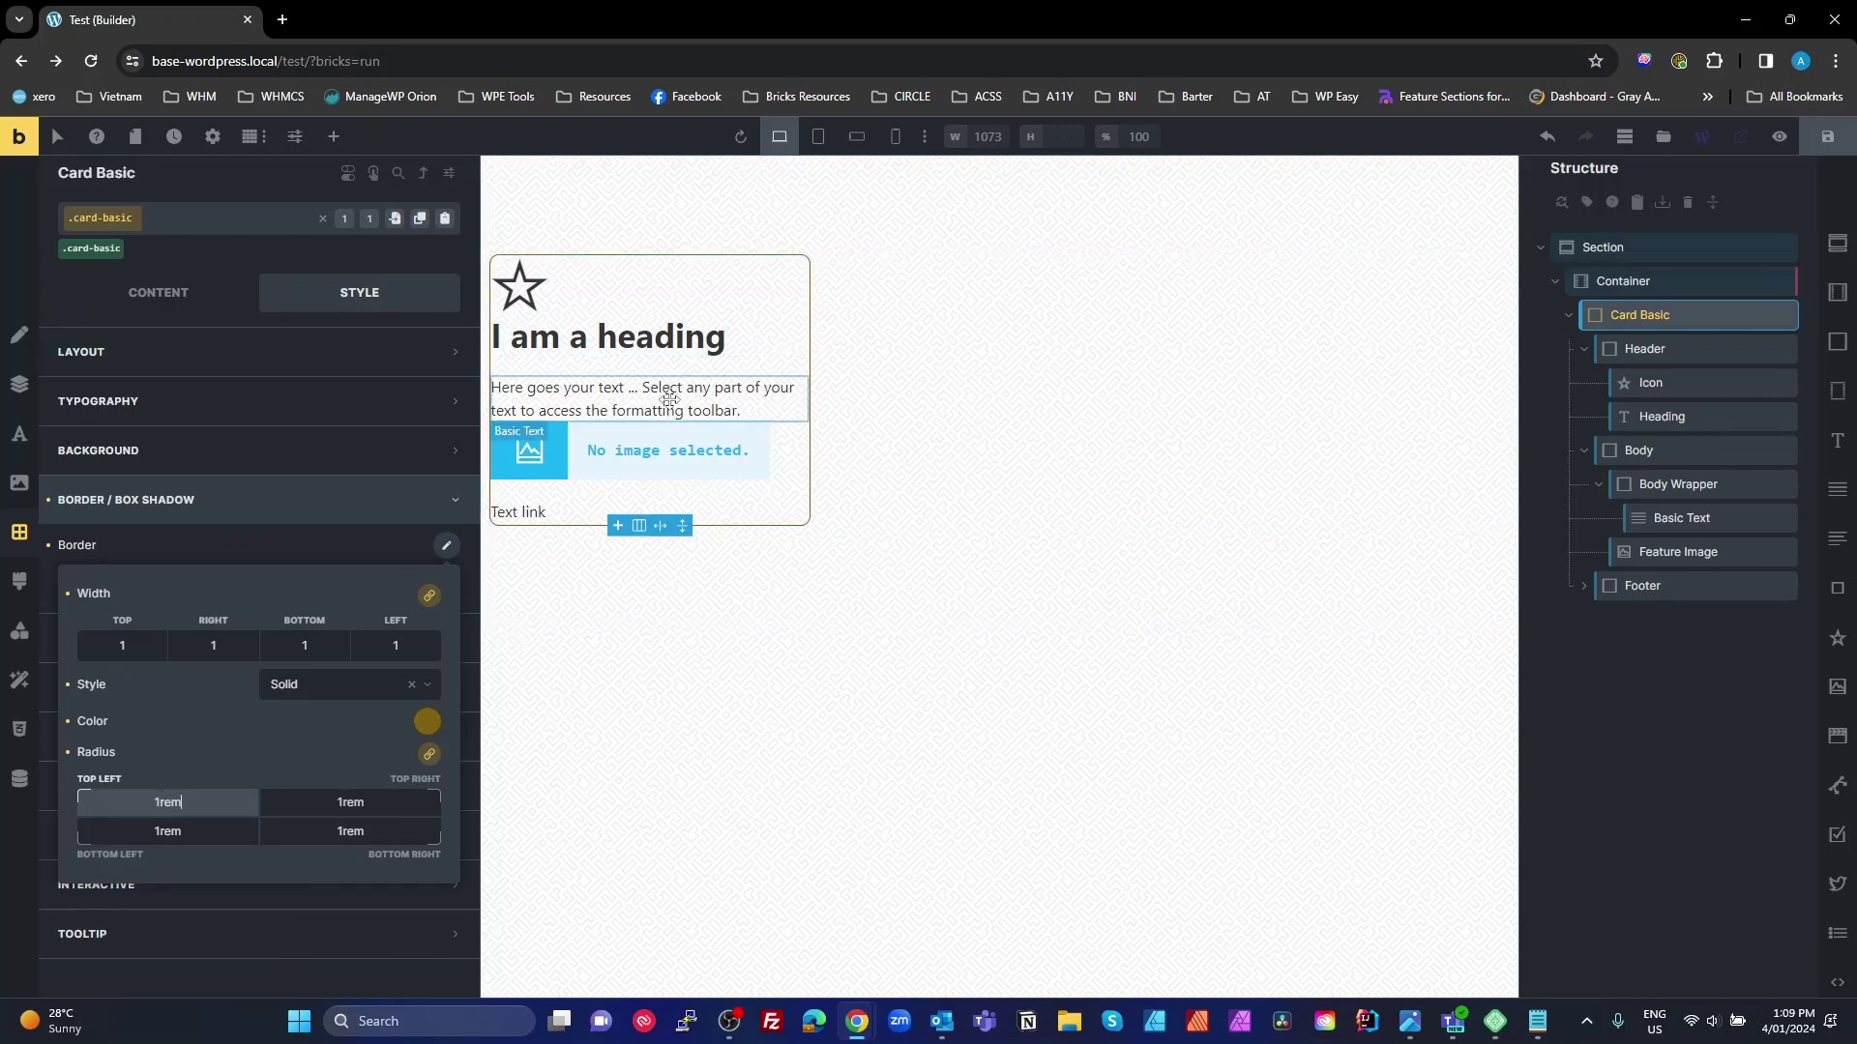
click(241, 514)
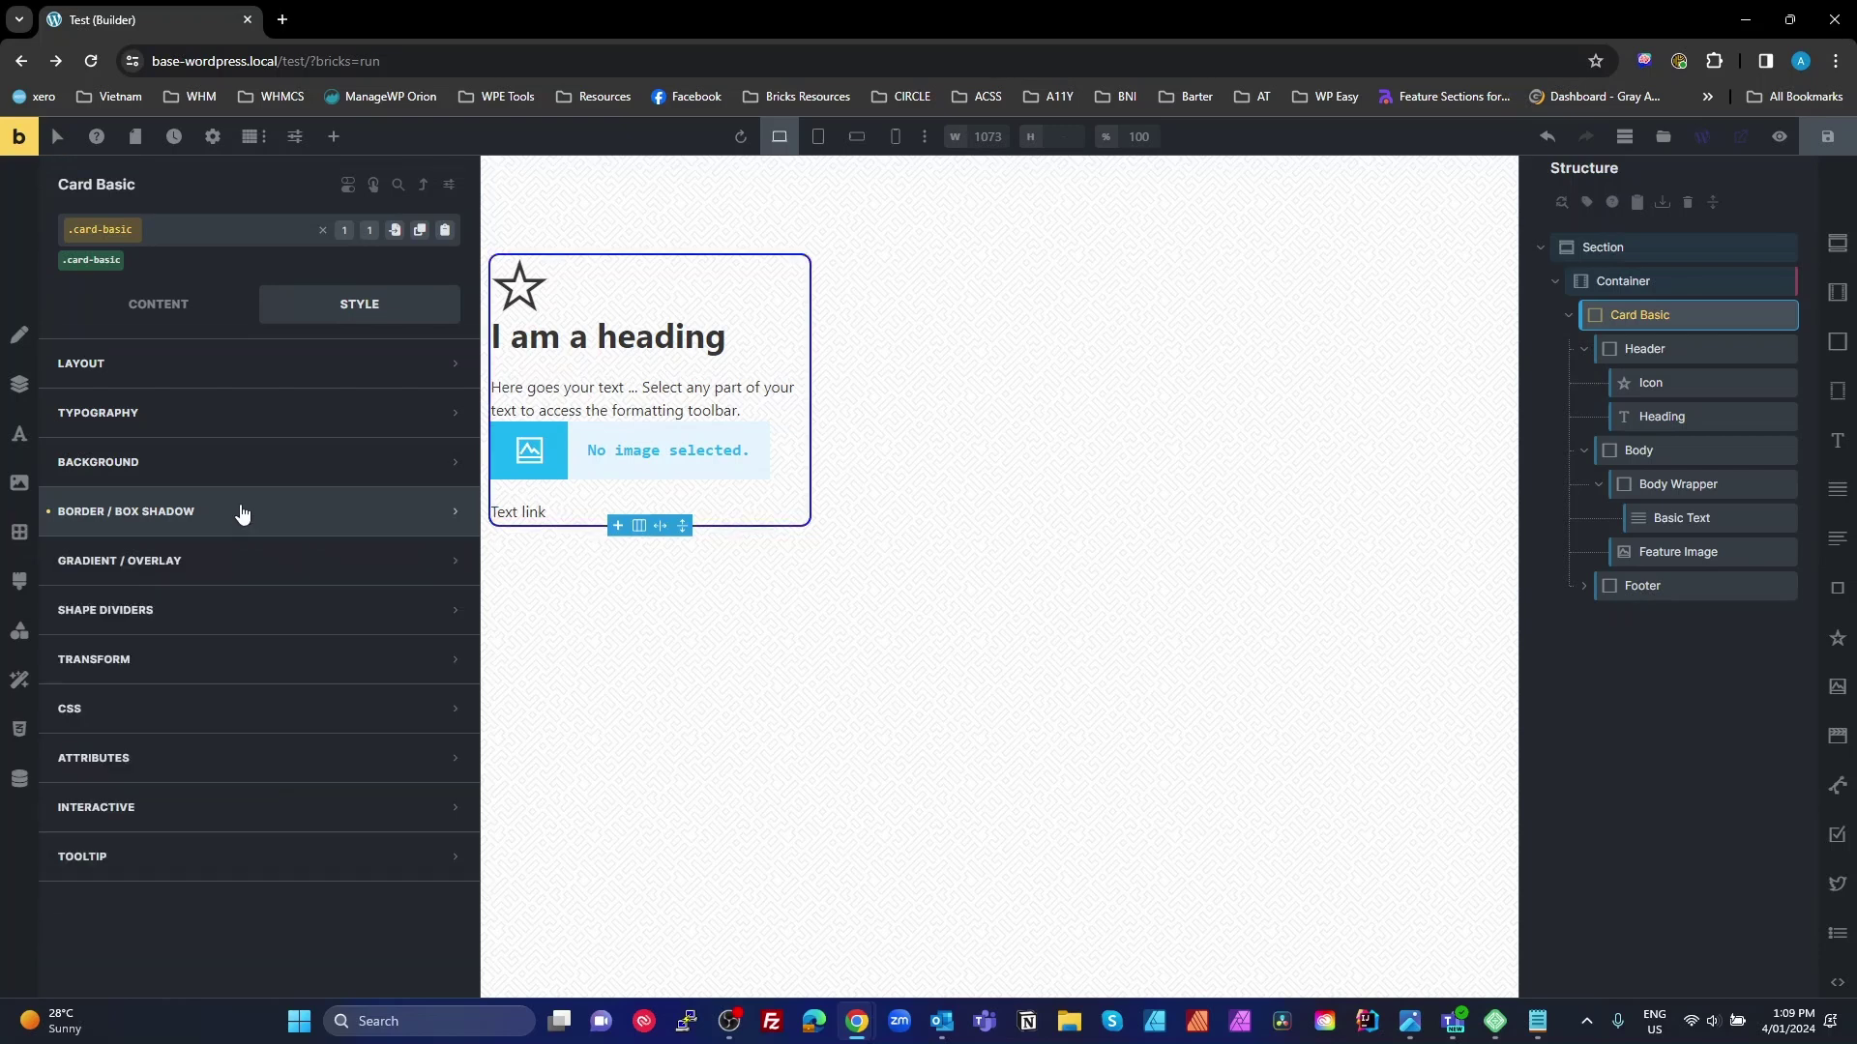
Step: Set the overflow of the card-basic class to hidden
click(140, 364)
scroll(347, 682, down, 4)
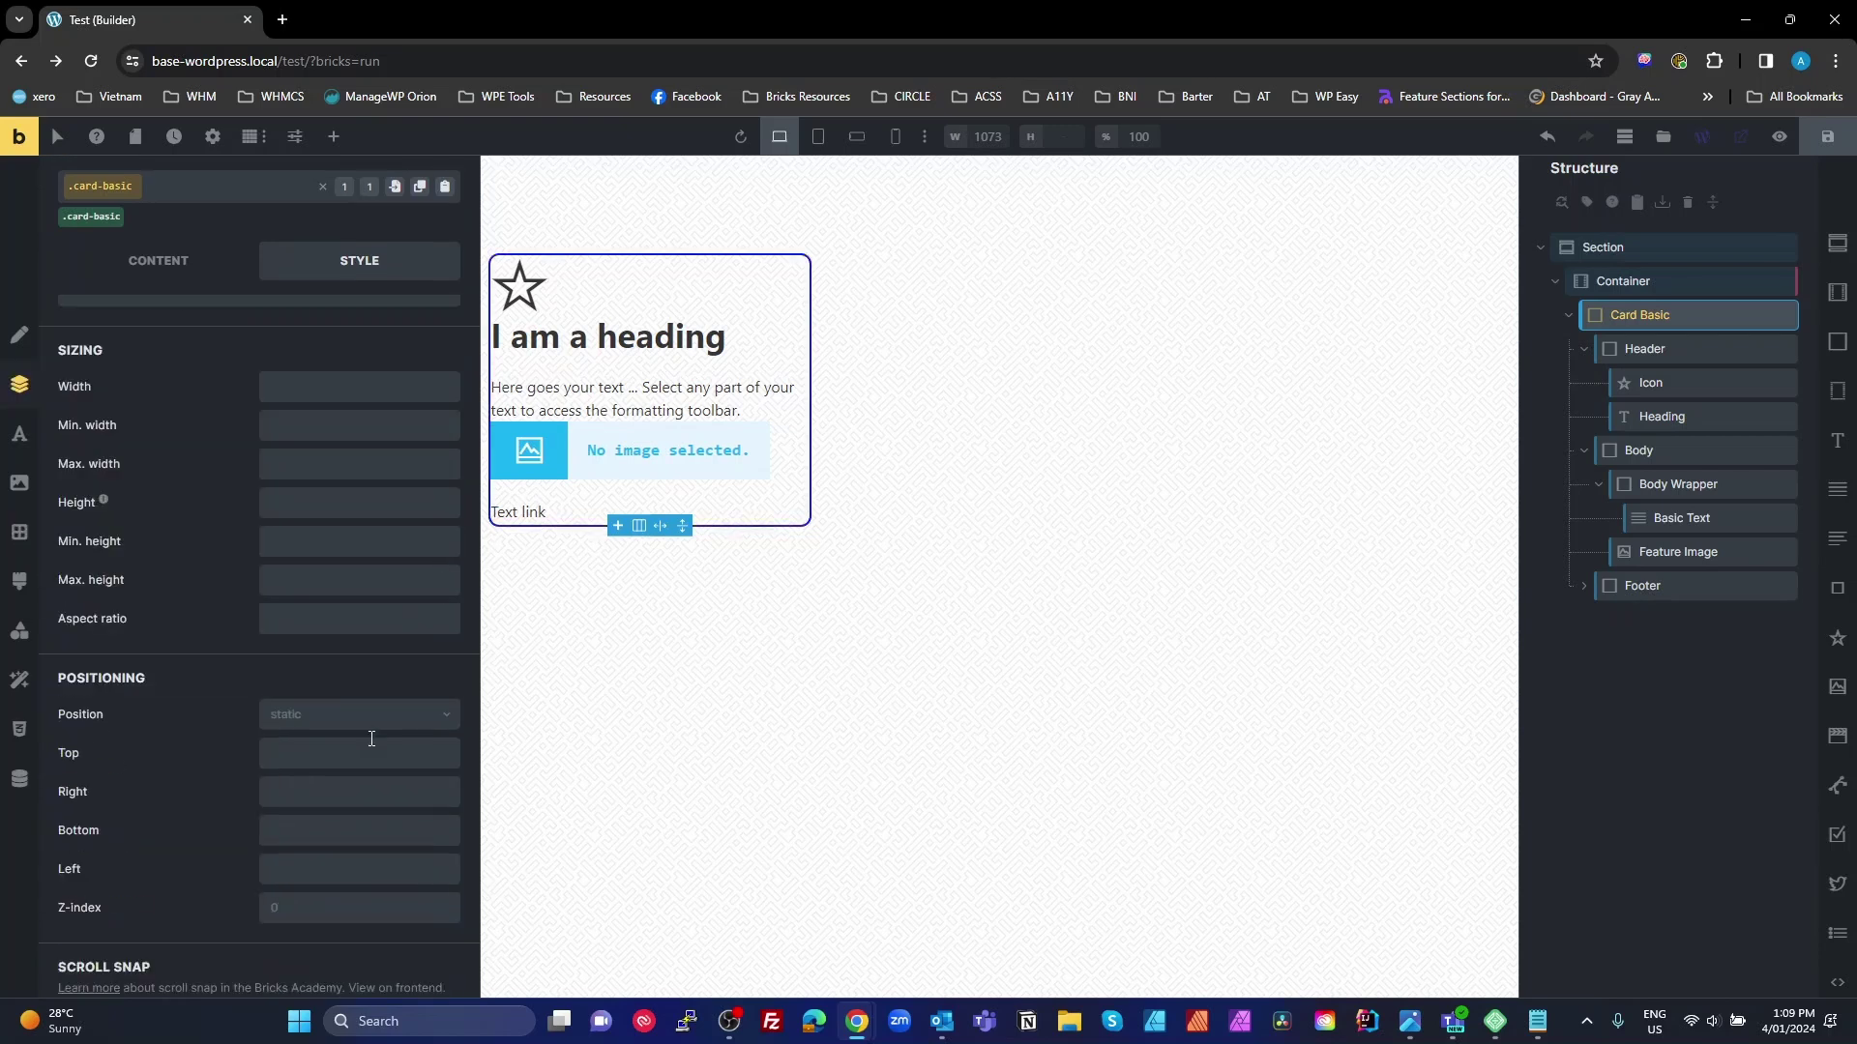
scroll(327, 752, down, 2)
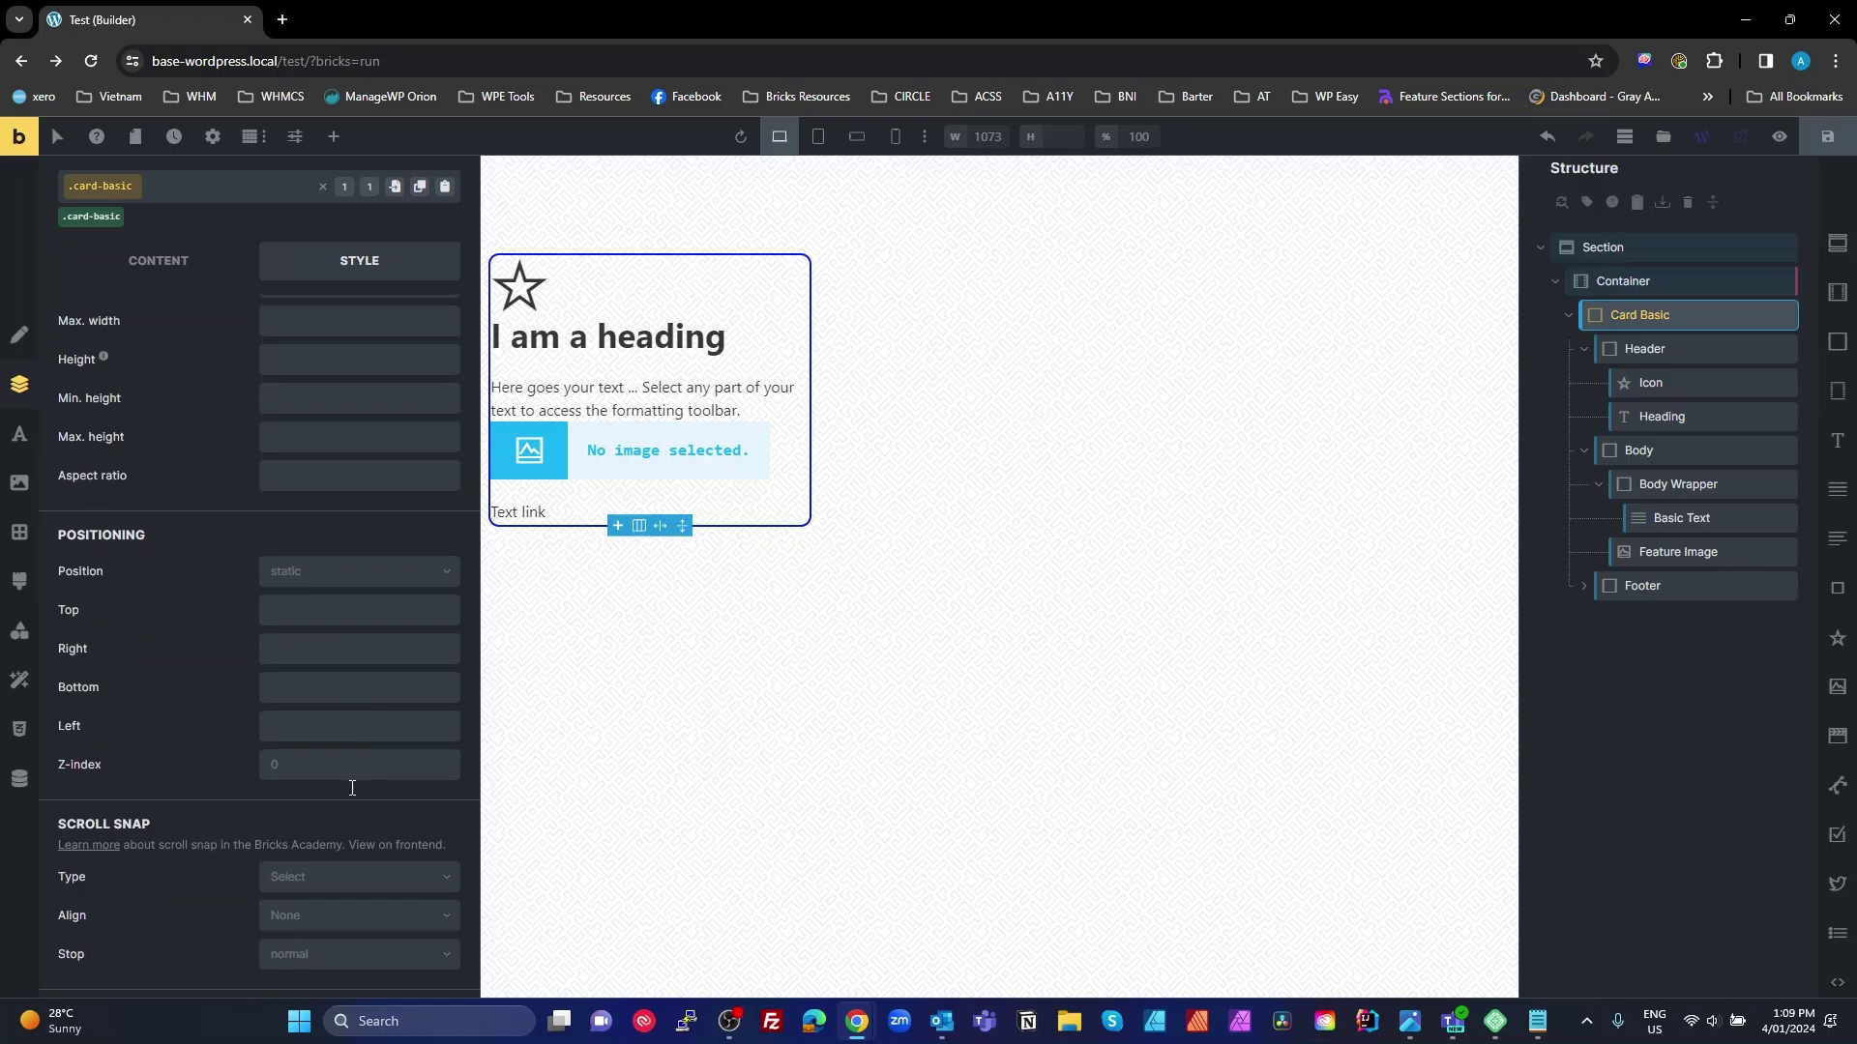
scroll(323, 863, down, 2)
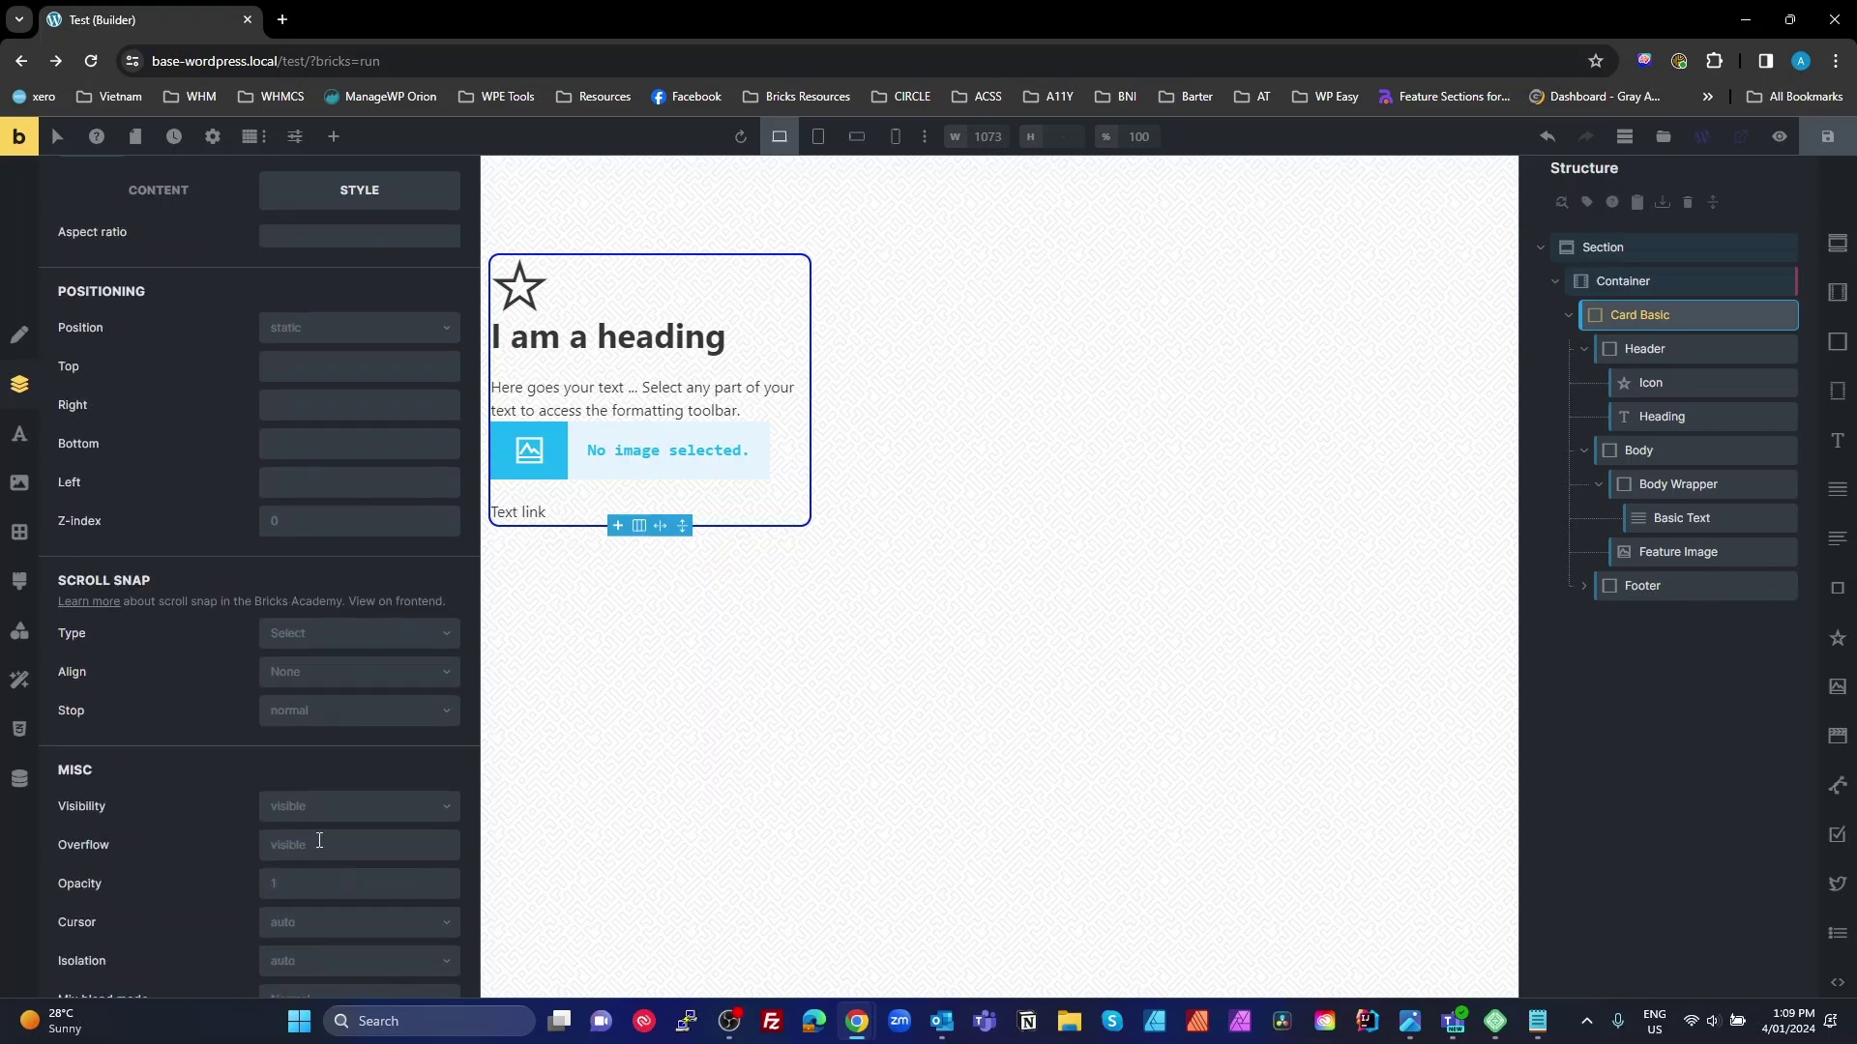
click(321, 844)
text(hidden)
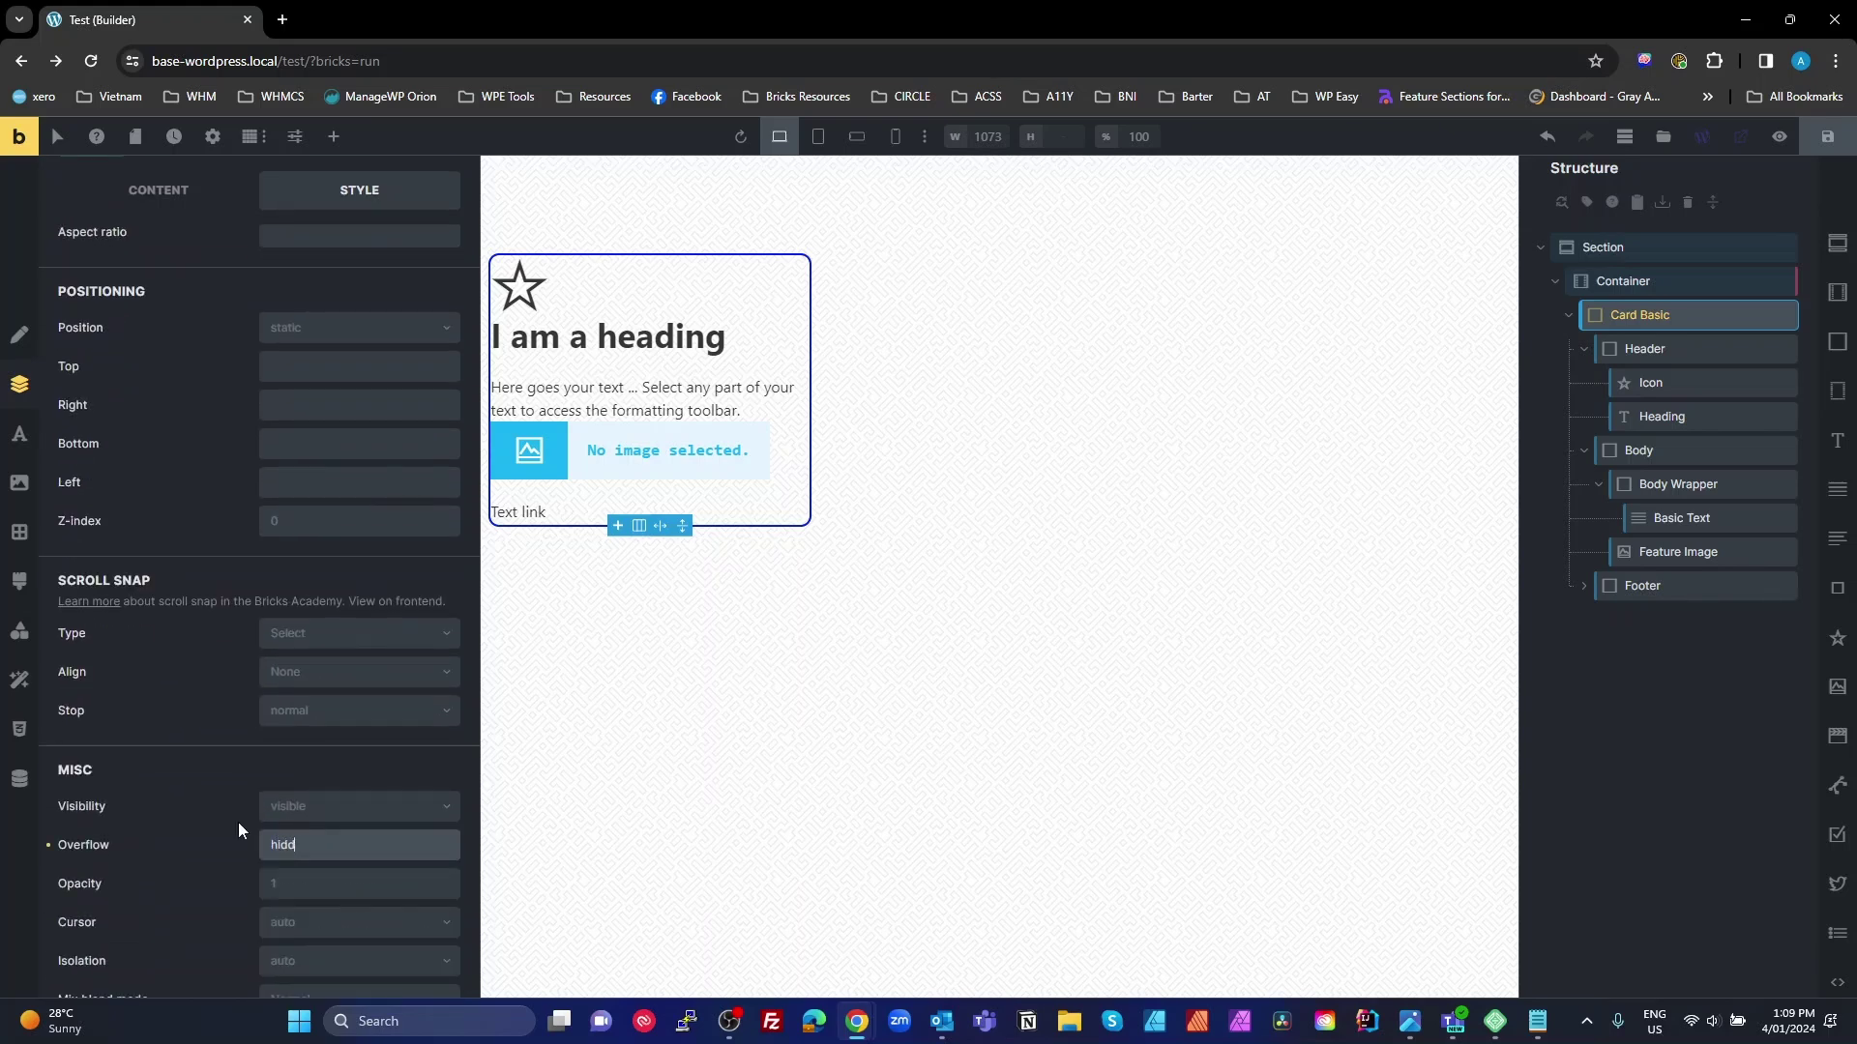
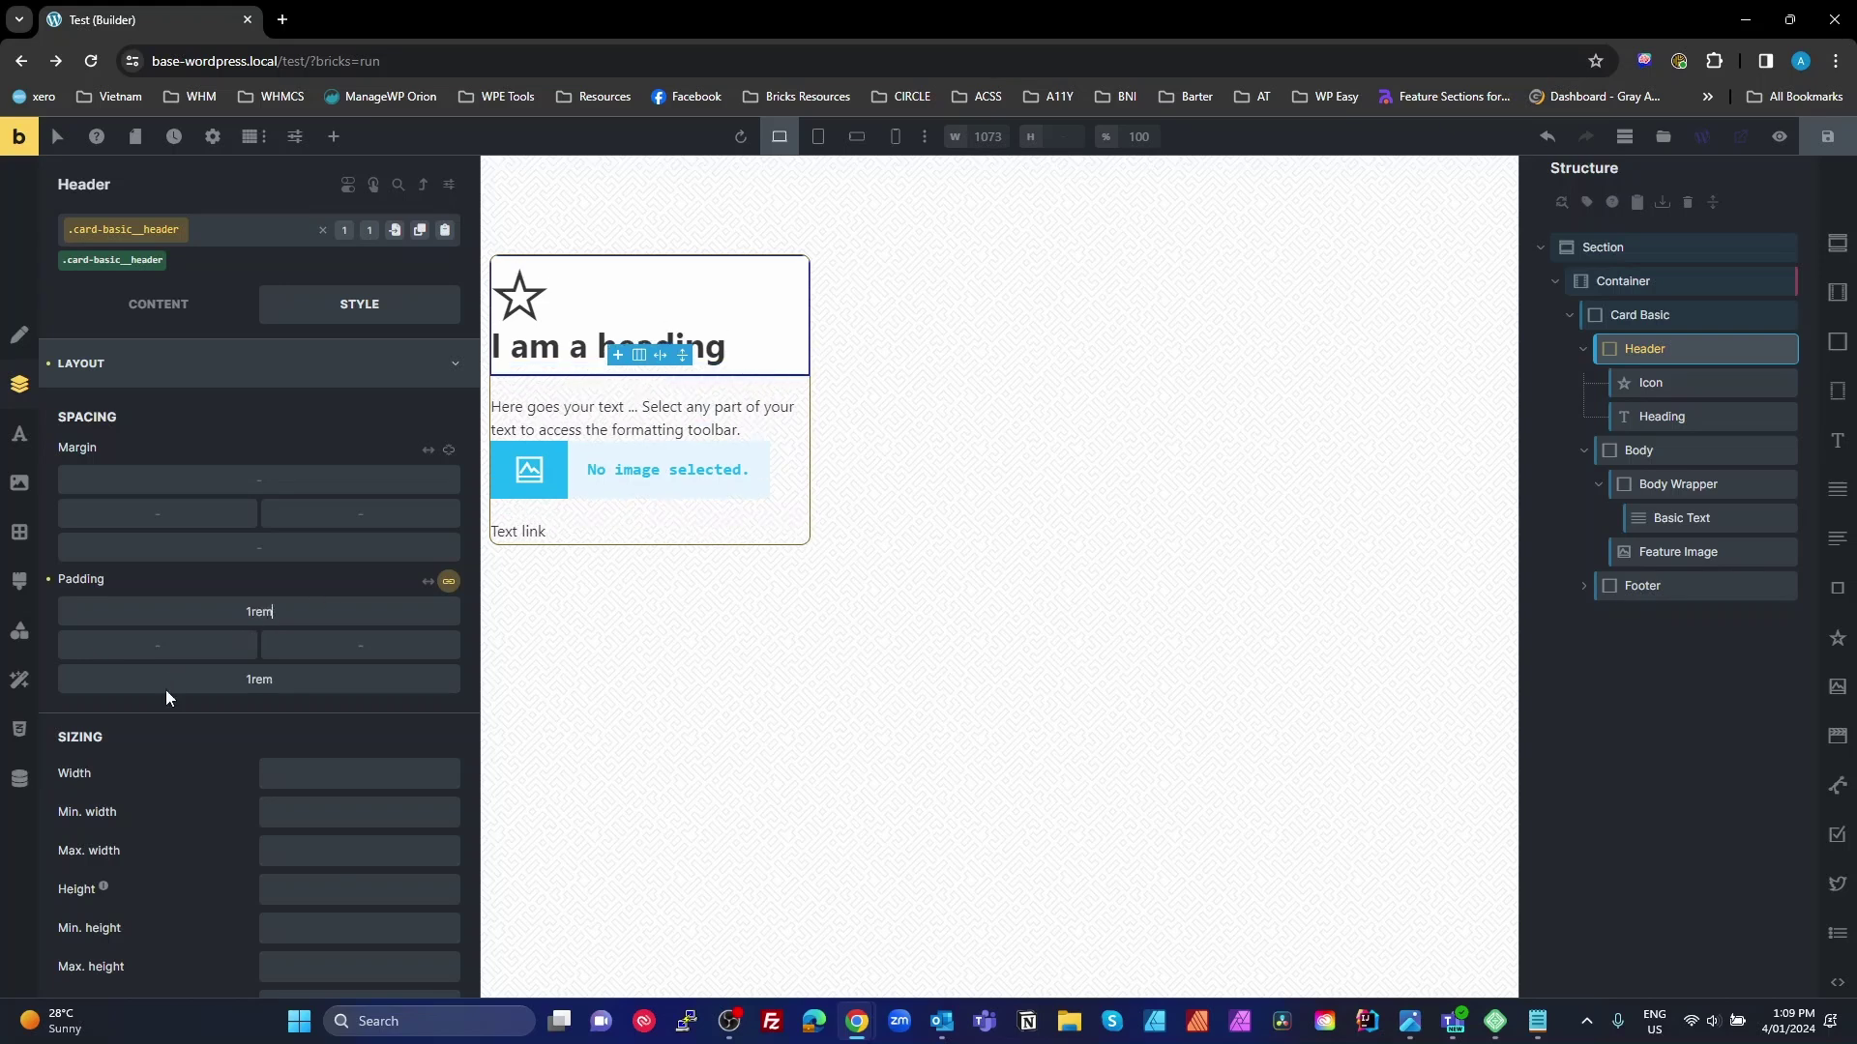
Step: Link the padding of the card-basic__header class so that 1rem applies to all four sides
click(448, 581)
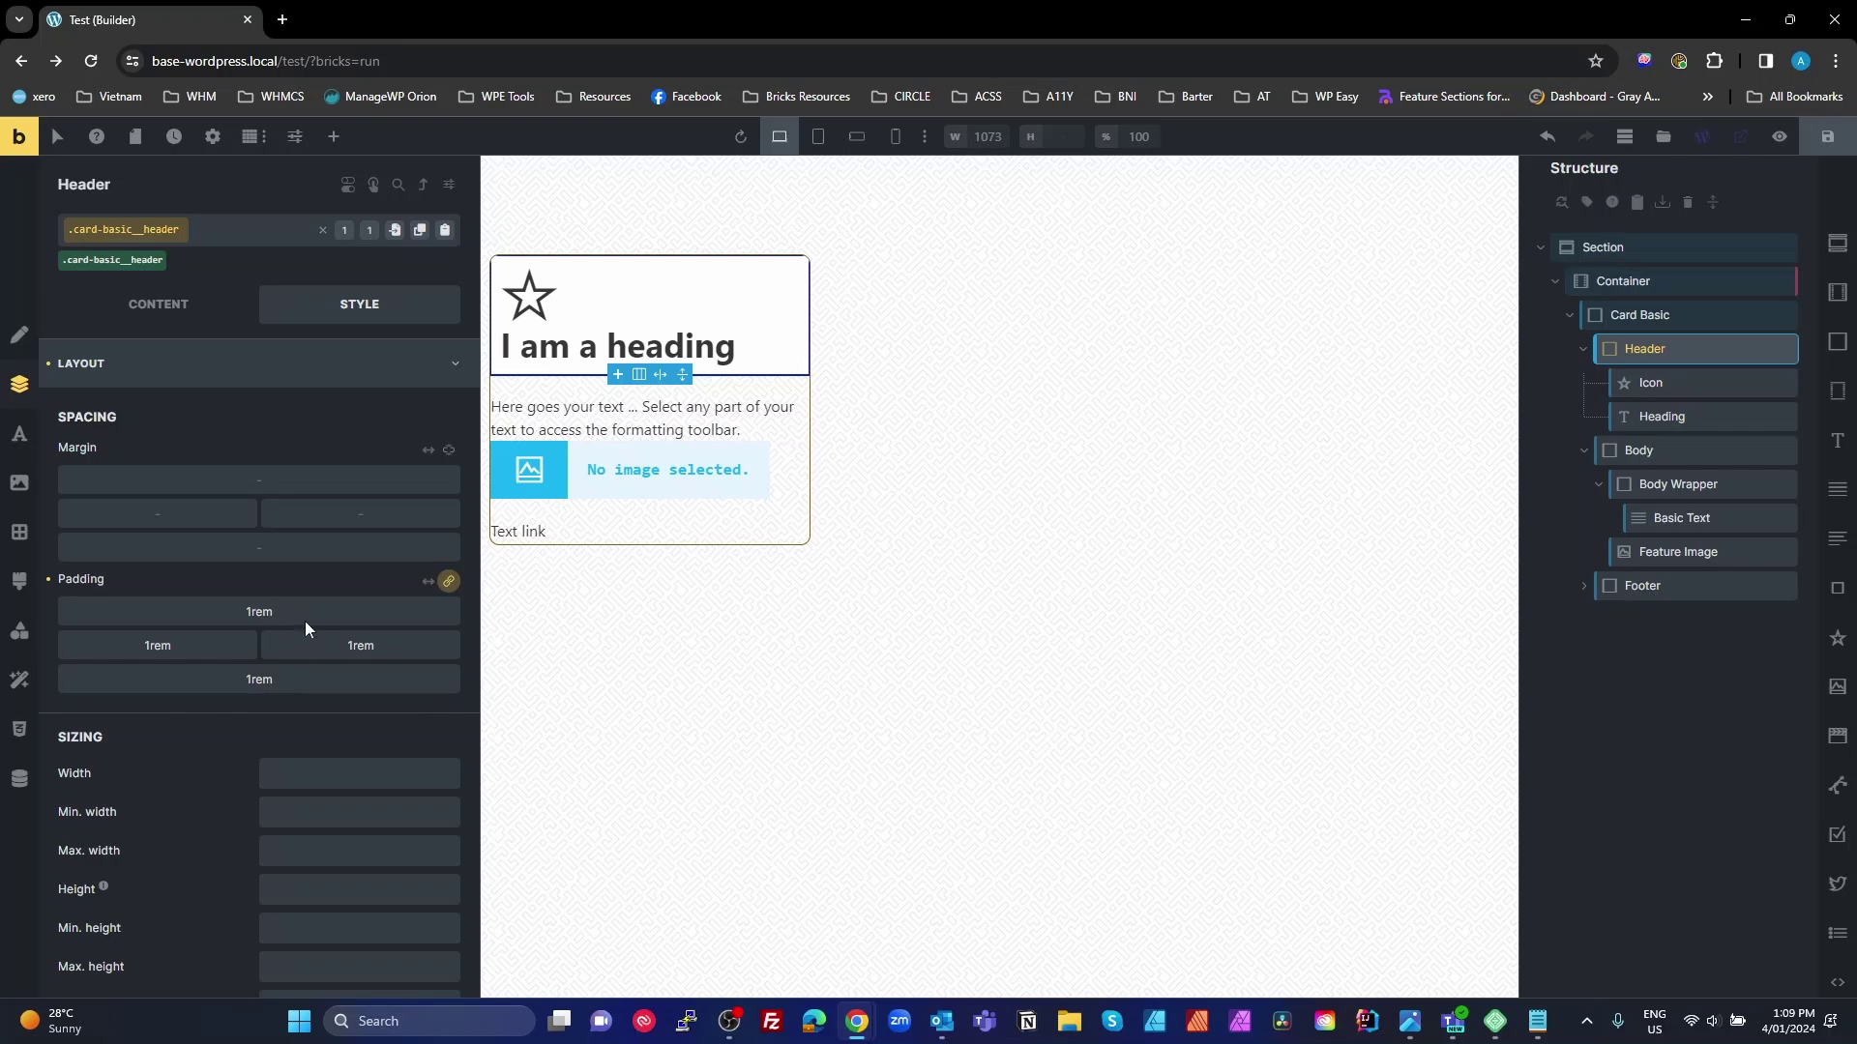
Step: Style the card-basic__icon class on the header's icon with the primary color and a size of 3rem
click(1672, 383)
click(137, 263)
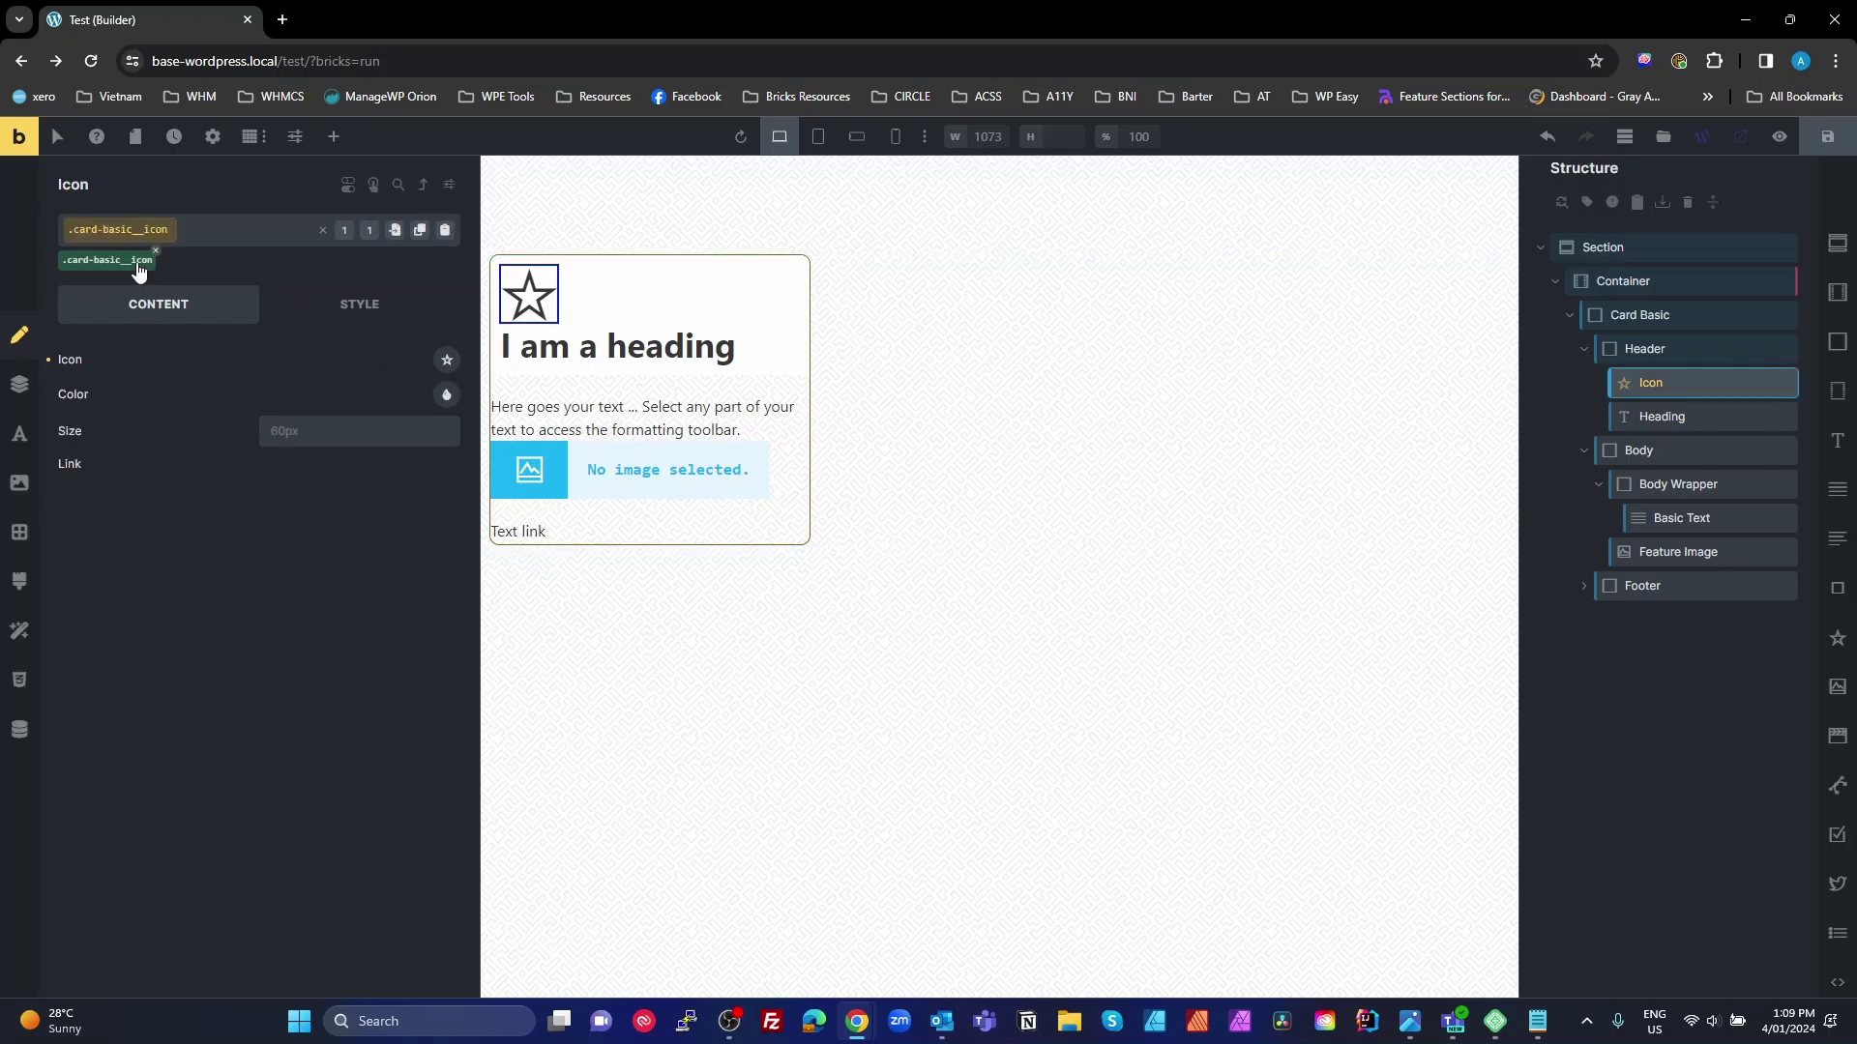
click(447, 362)
click(448, 364)
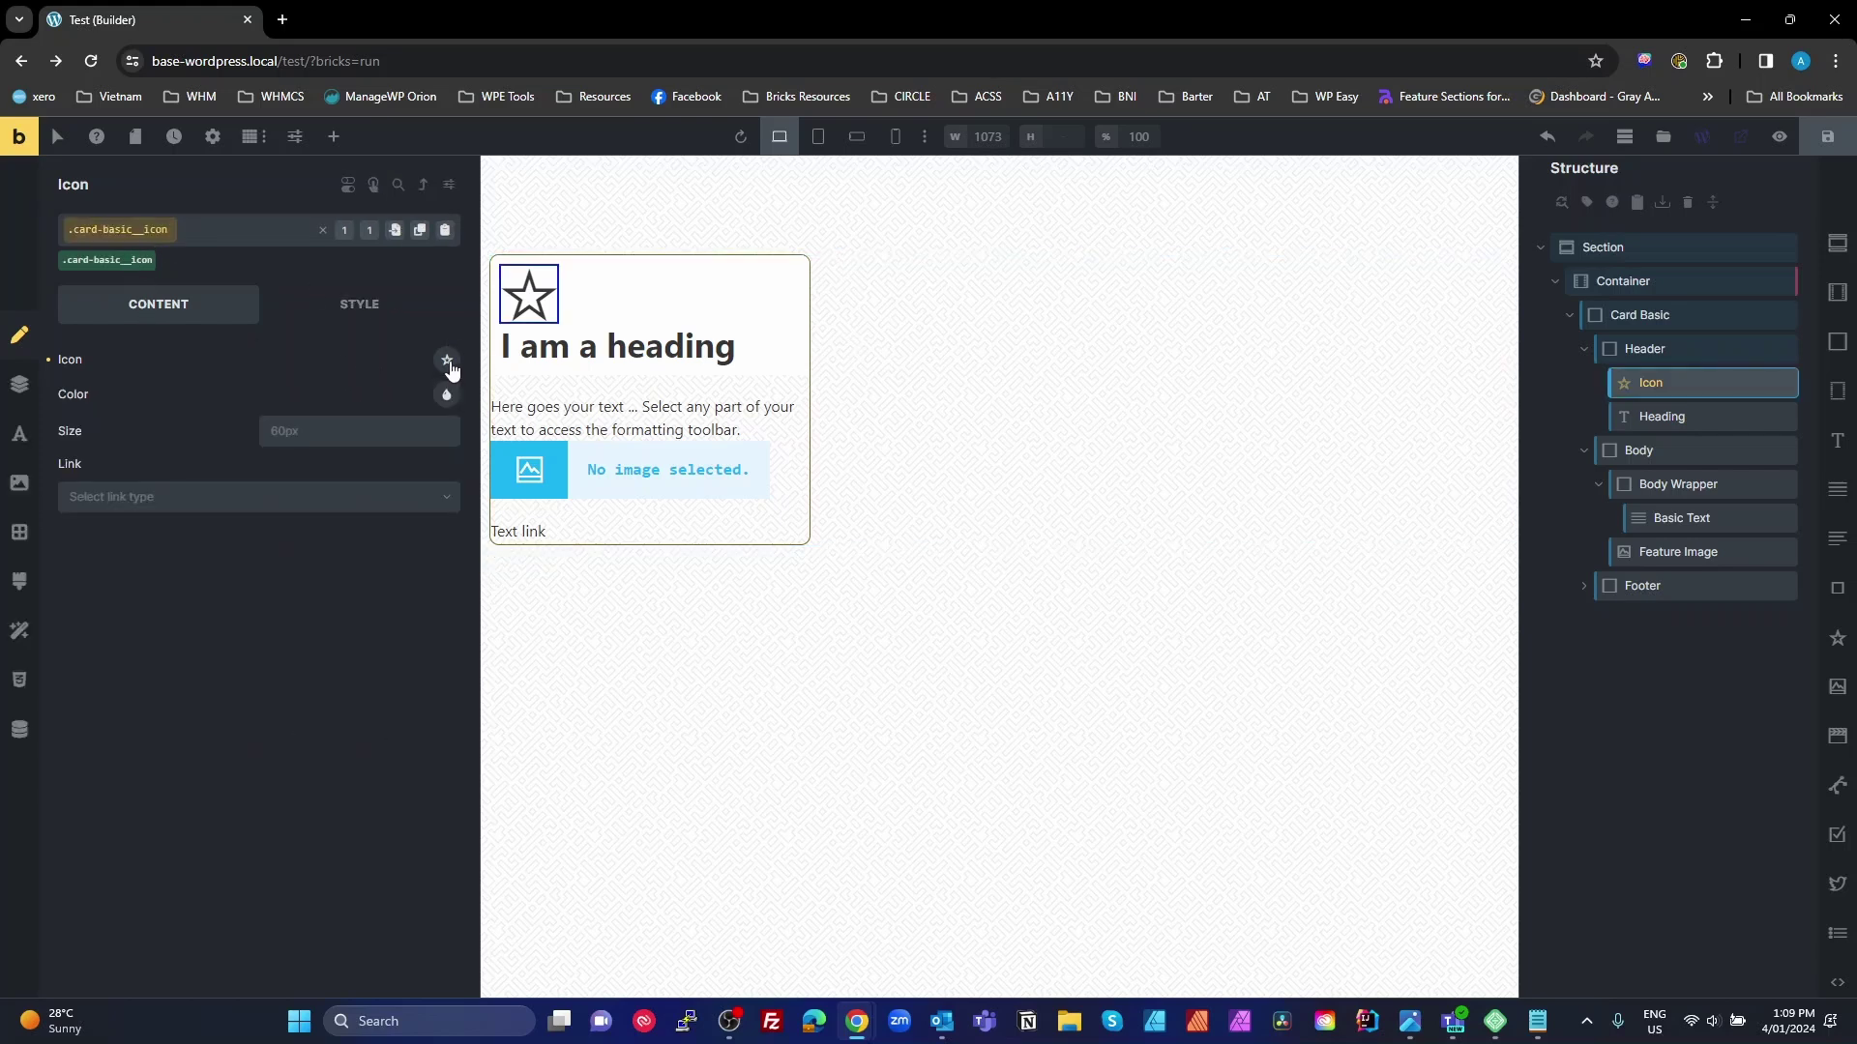
click(445, 395)
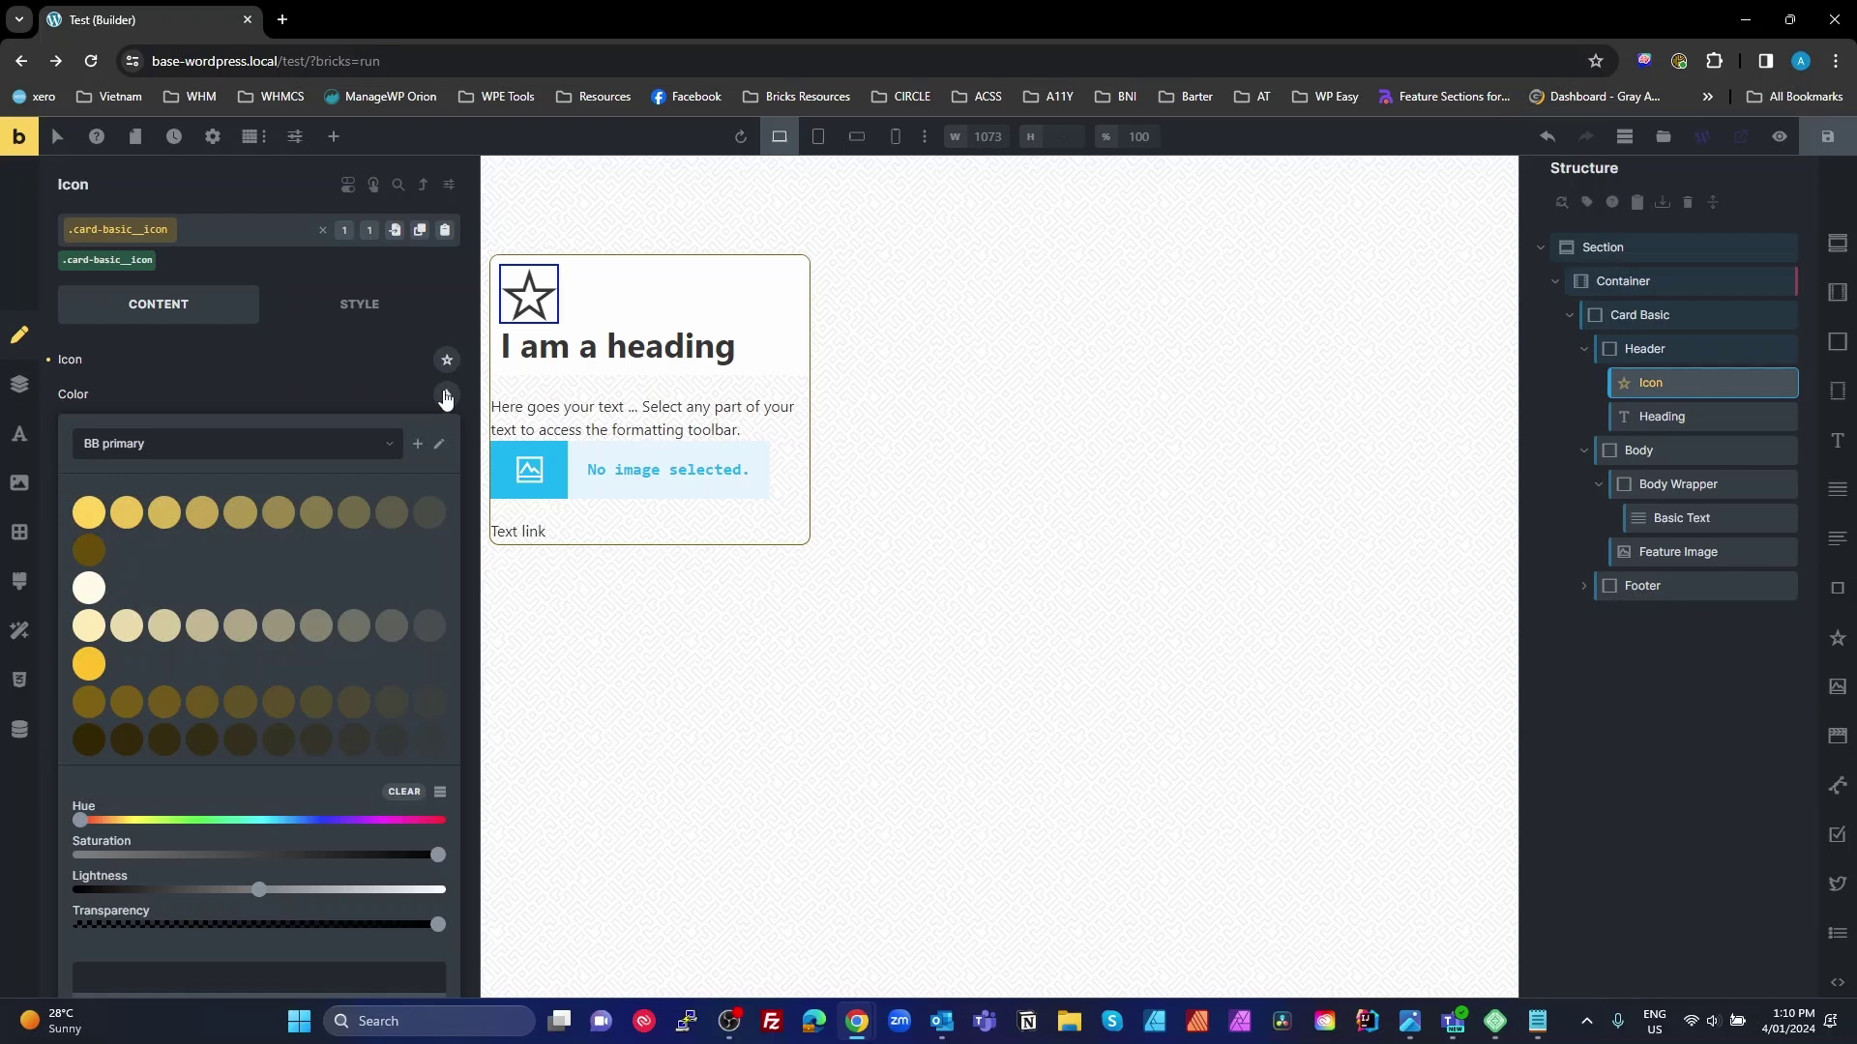
click(89, 513)
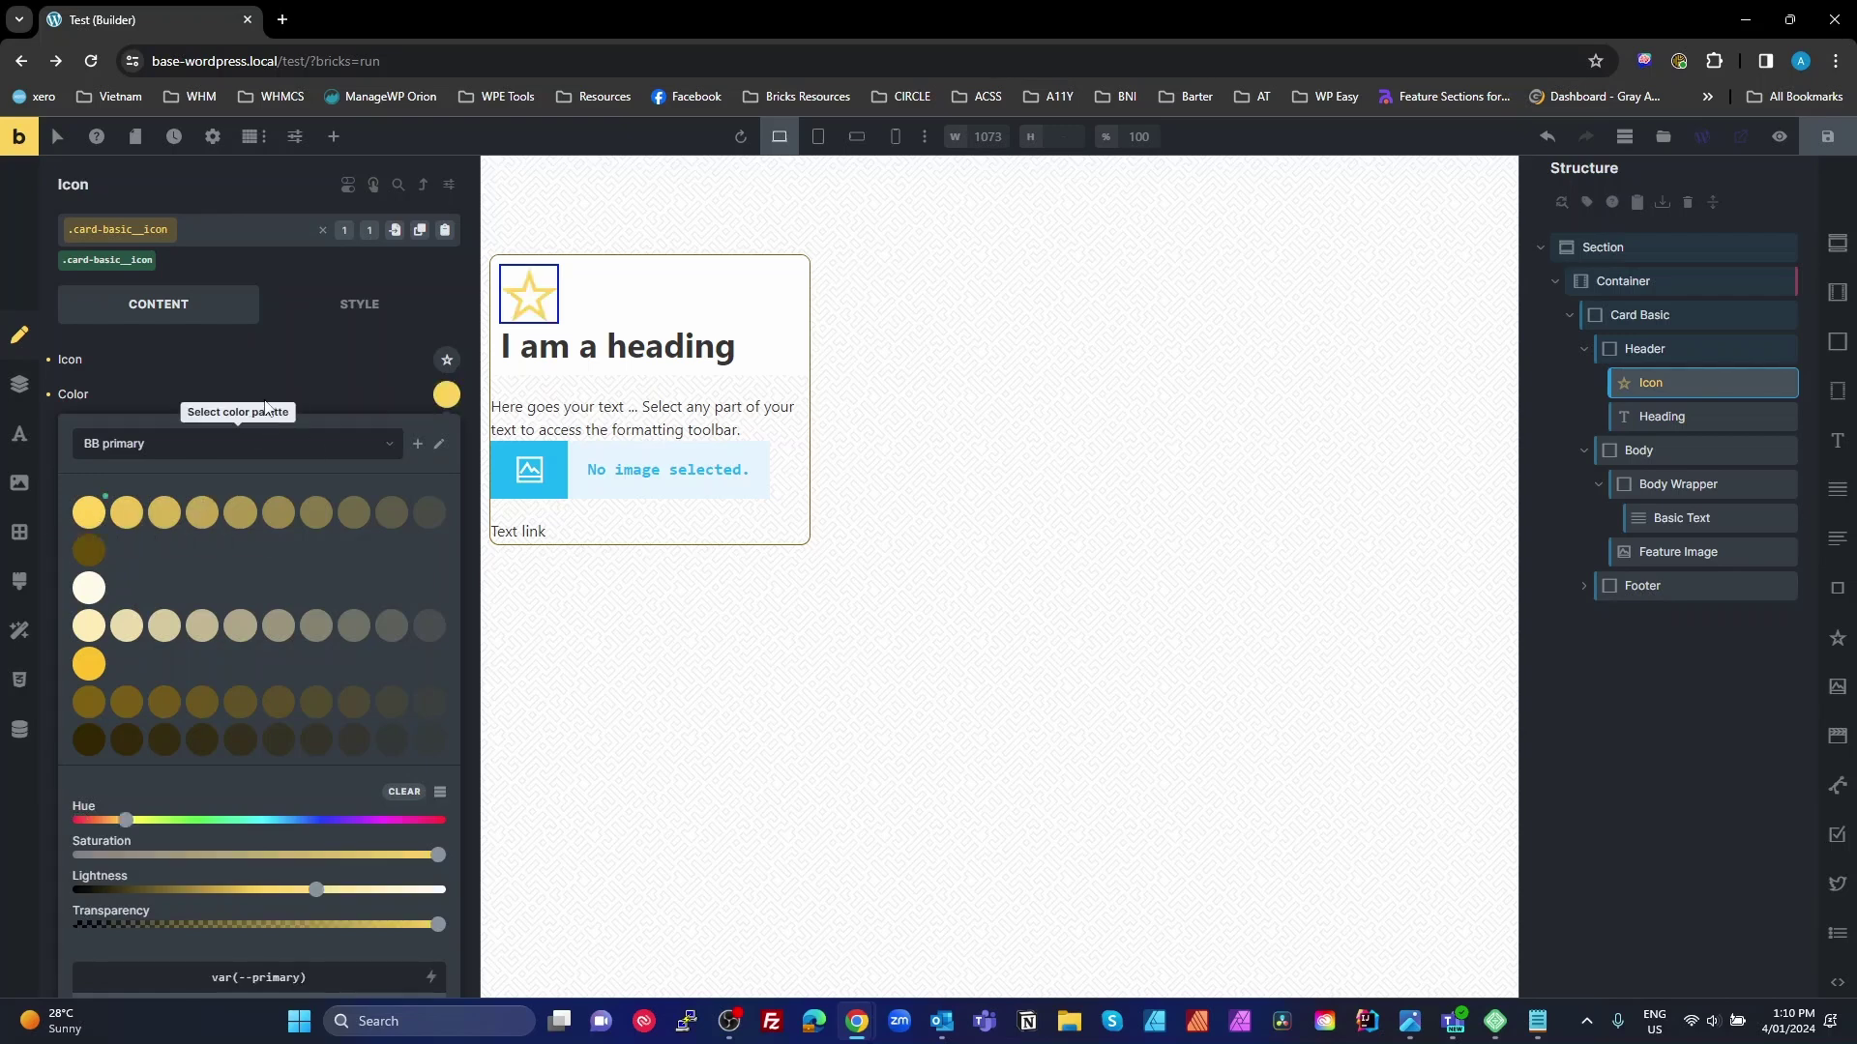
click(272, 390)
click(394, 440)
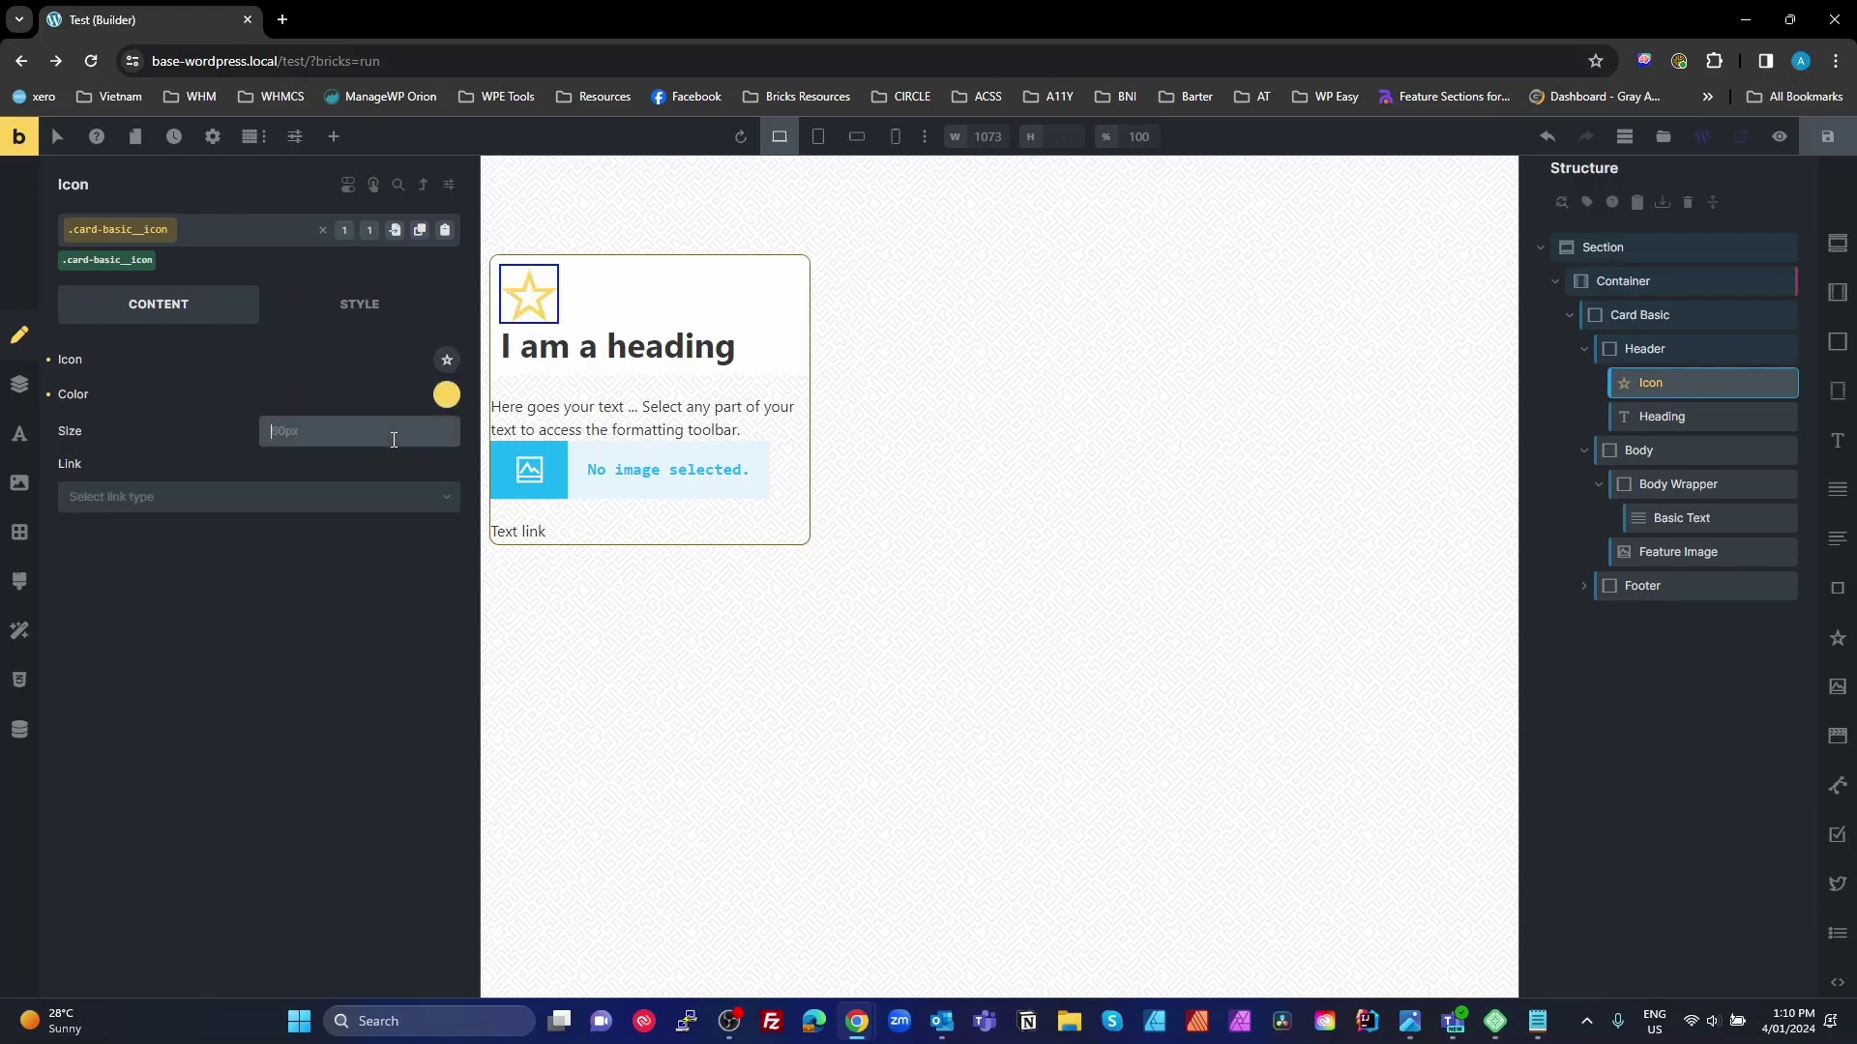
text(3rem)
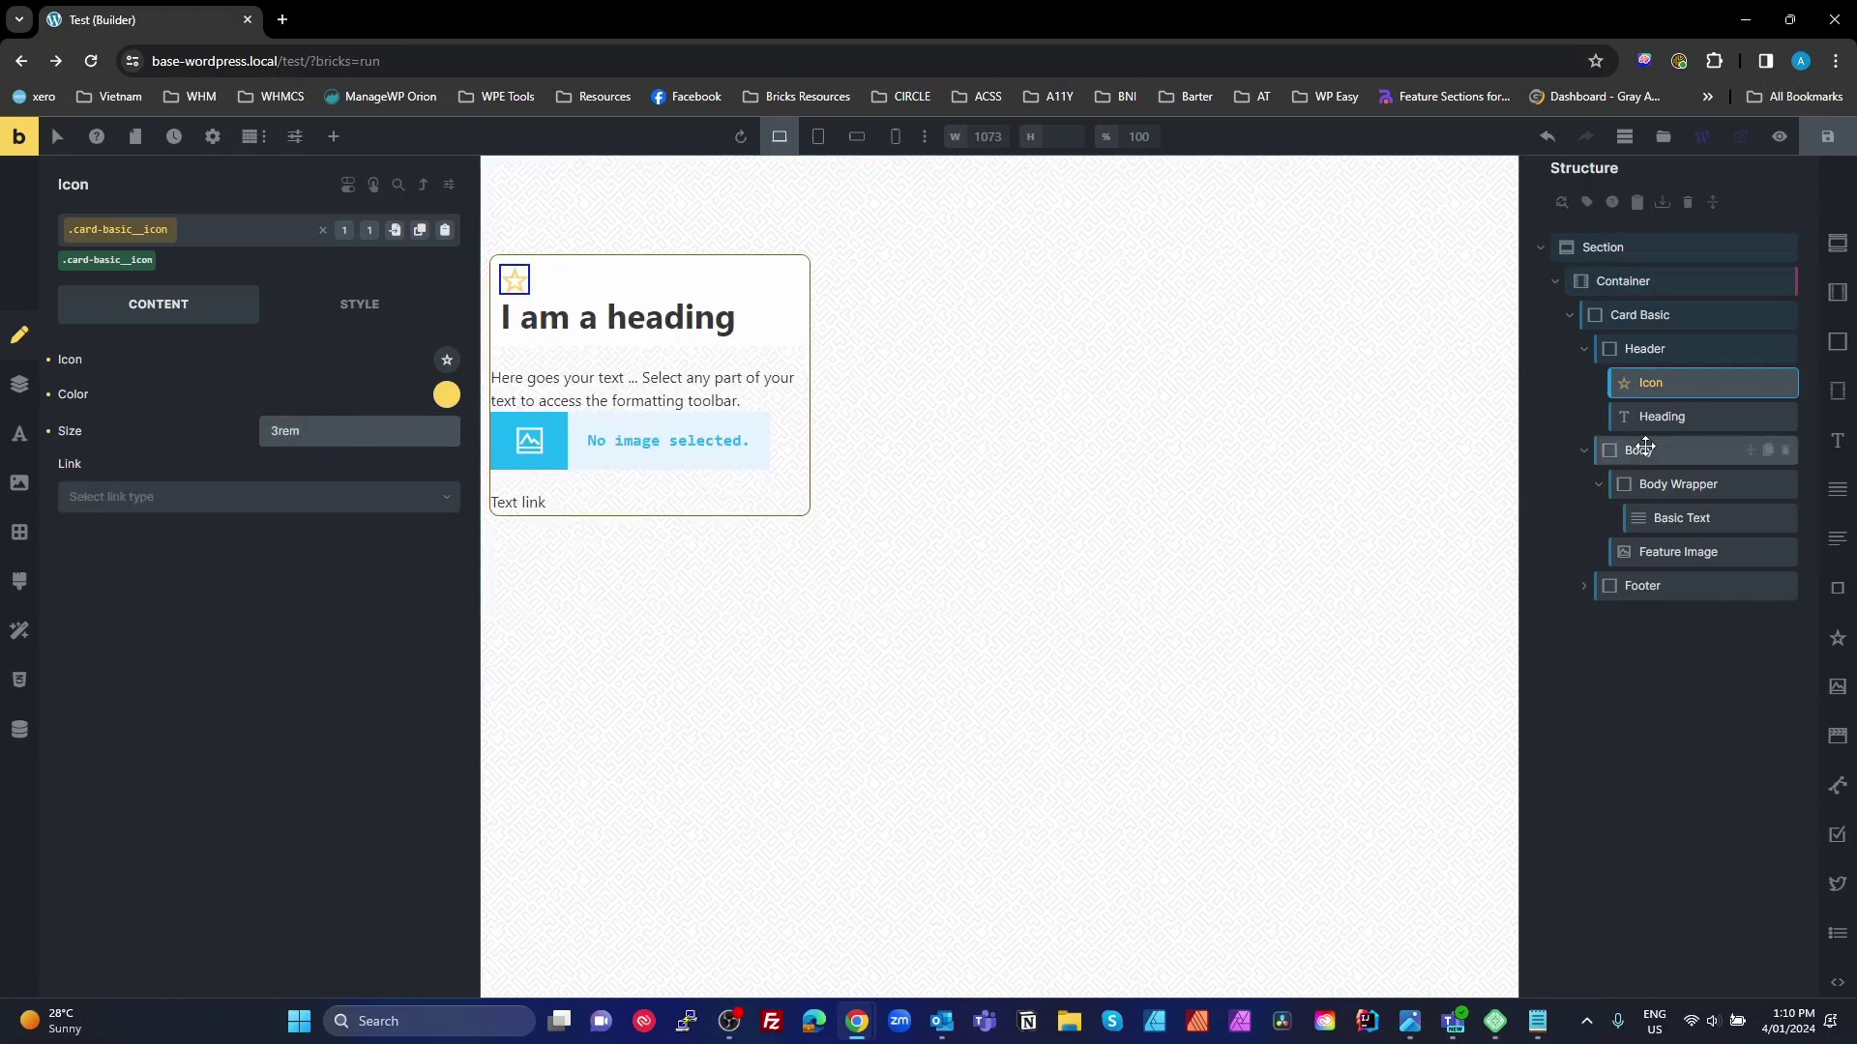
Step: Set the card-basic__heading class's text color to primary-dark and its font size to 2.5rem
click(1659, 417)
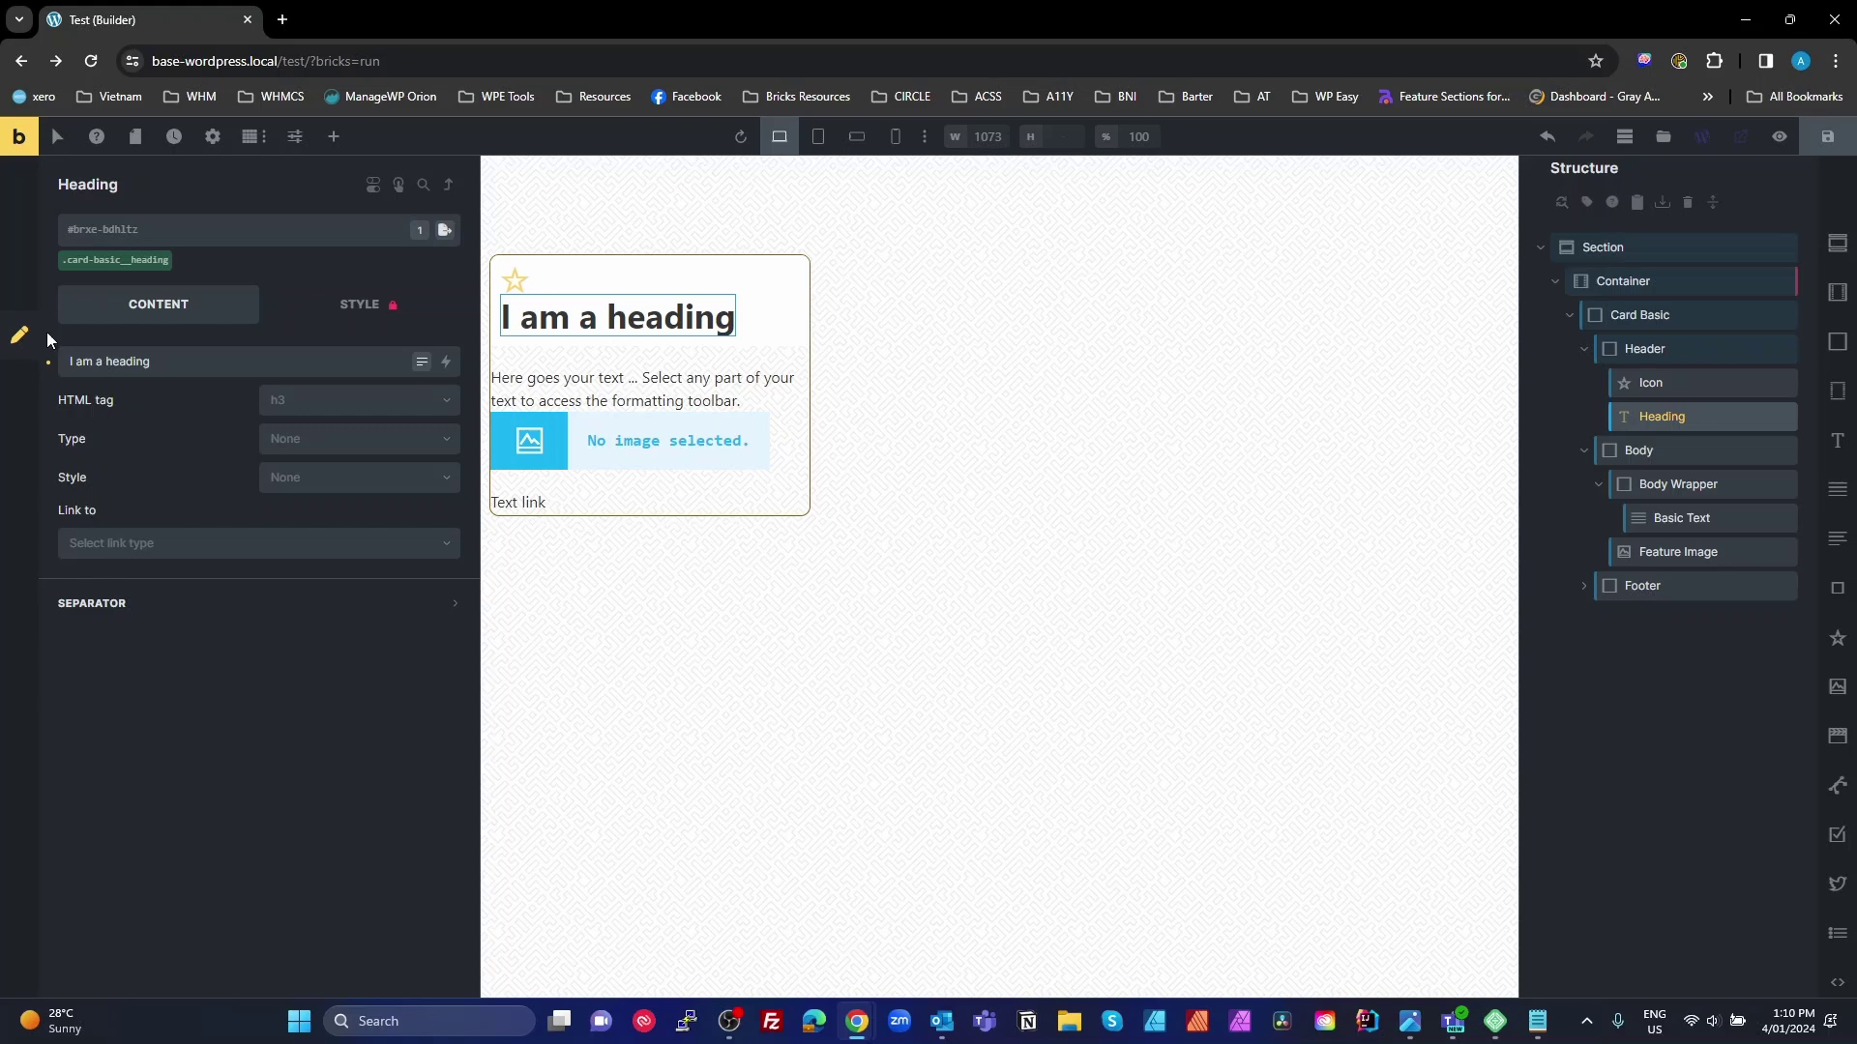
click(121, 263)
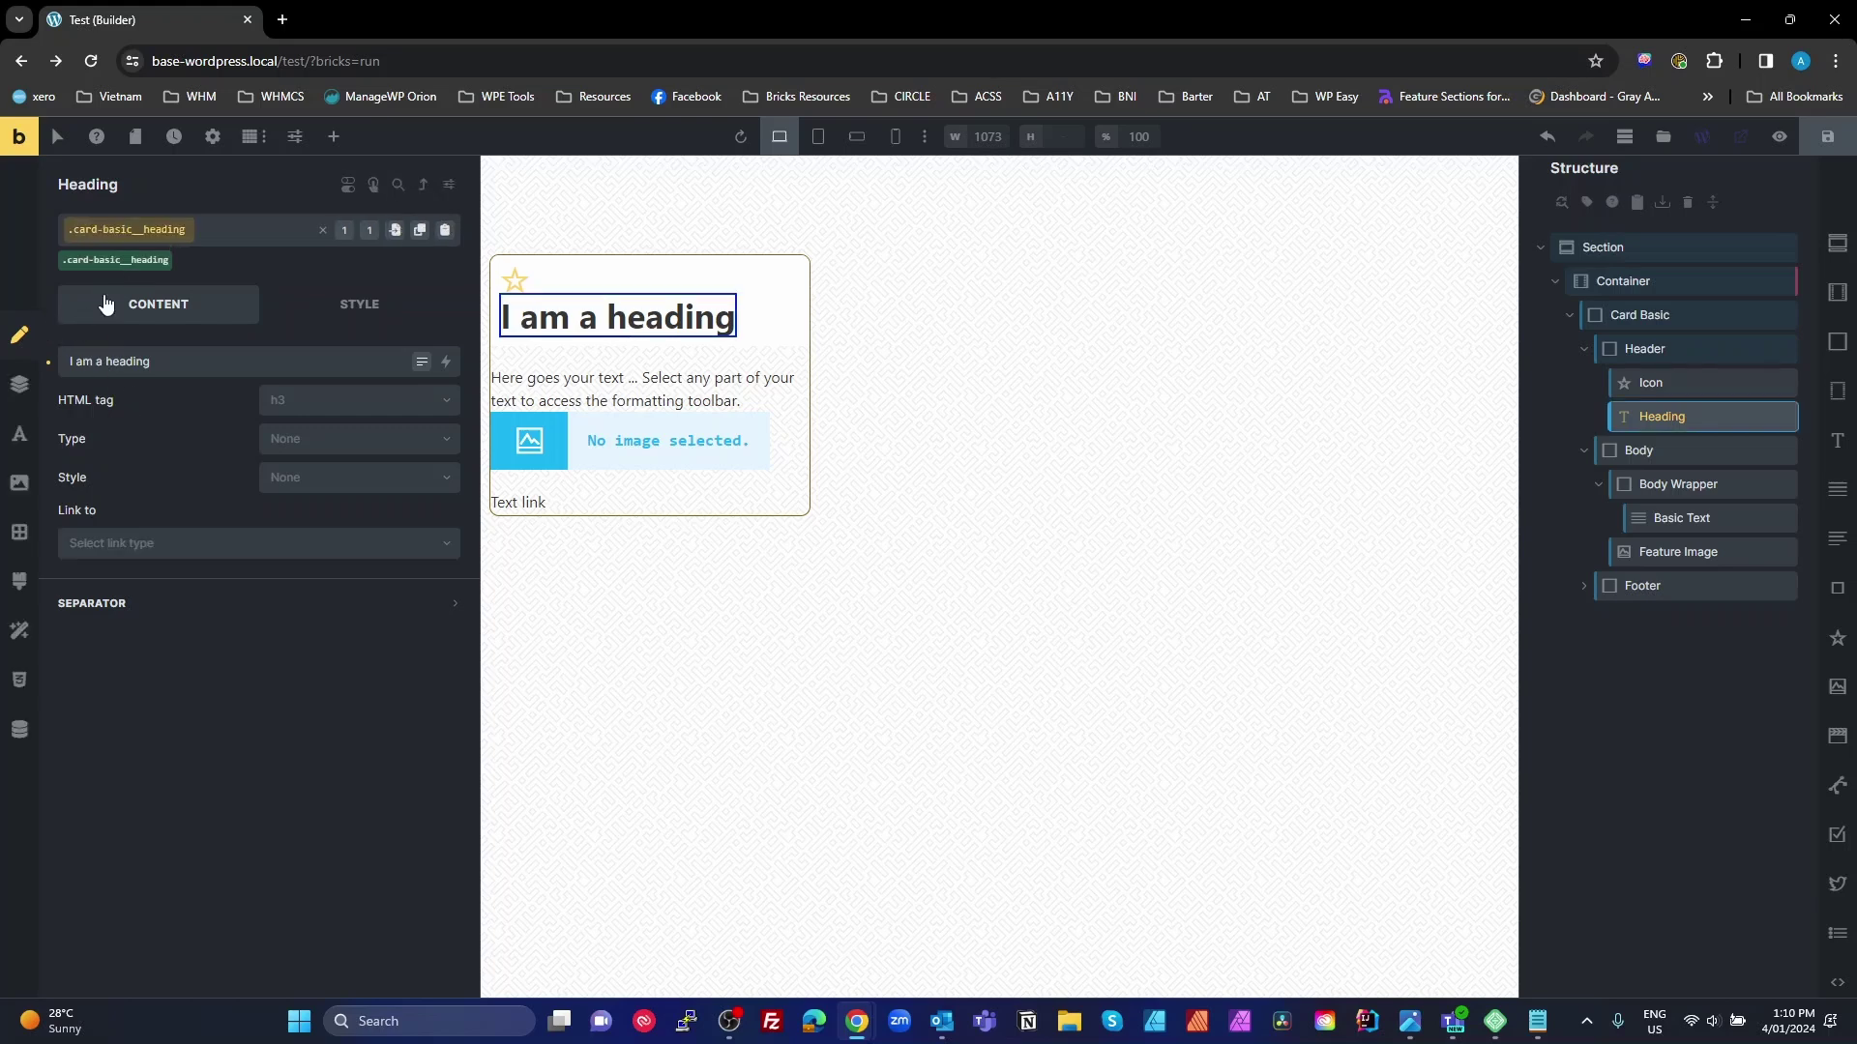
click(19, 445)
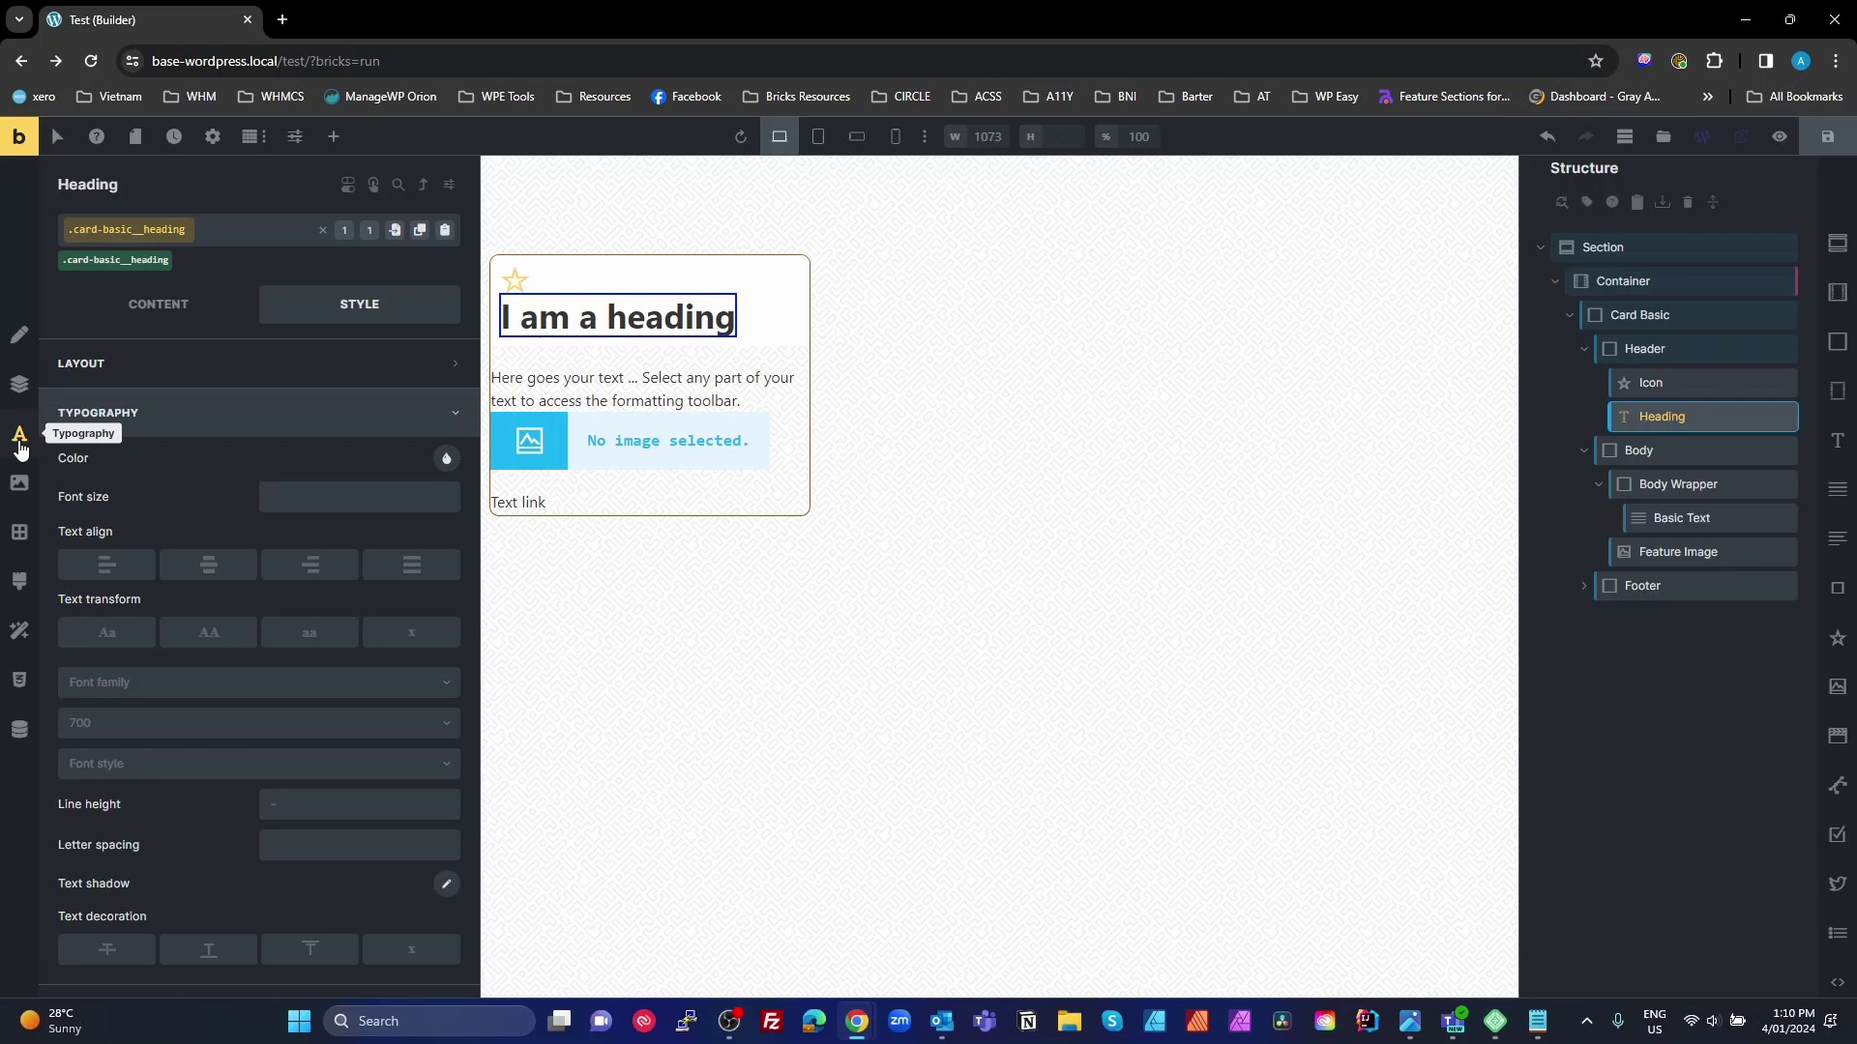
click(446, 460)
click(87, 766)
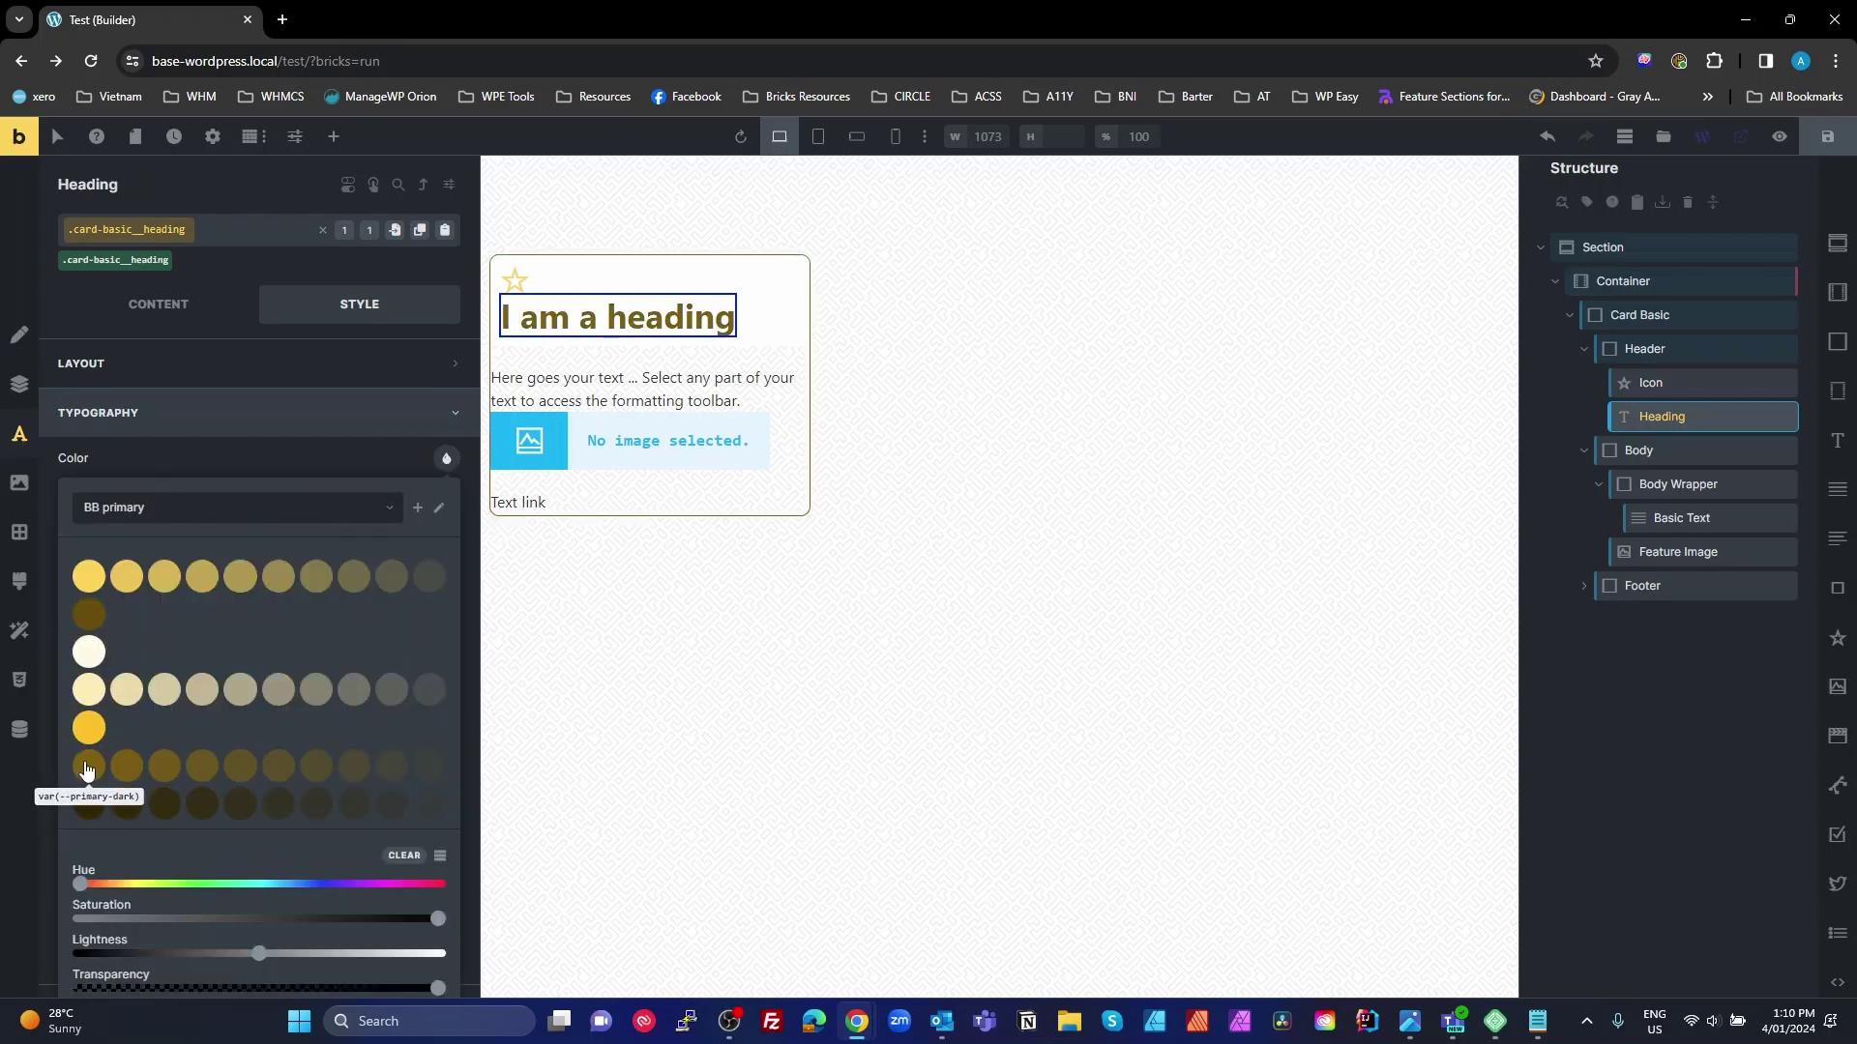
click(195, 472)
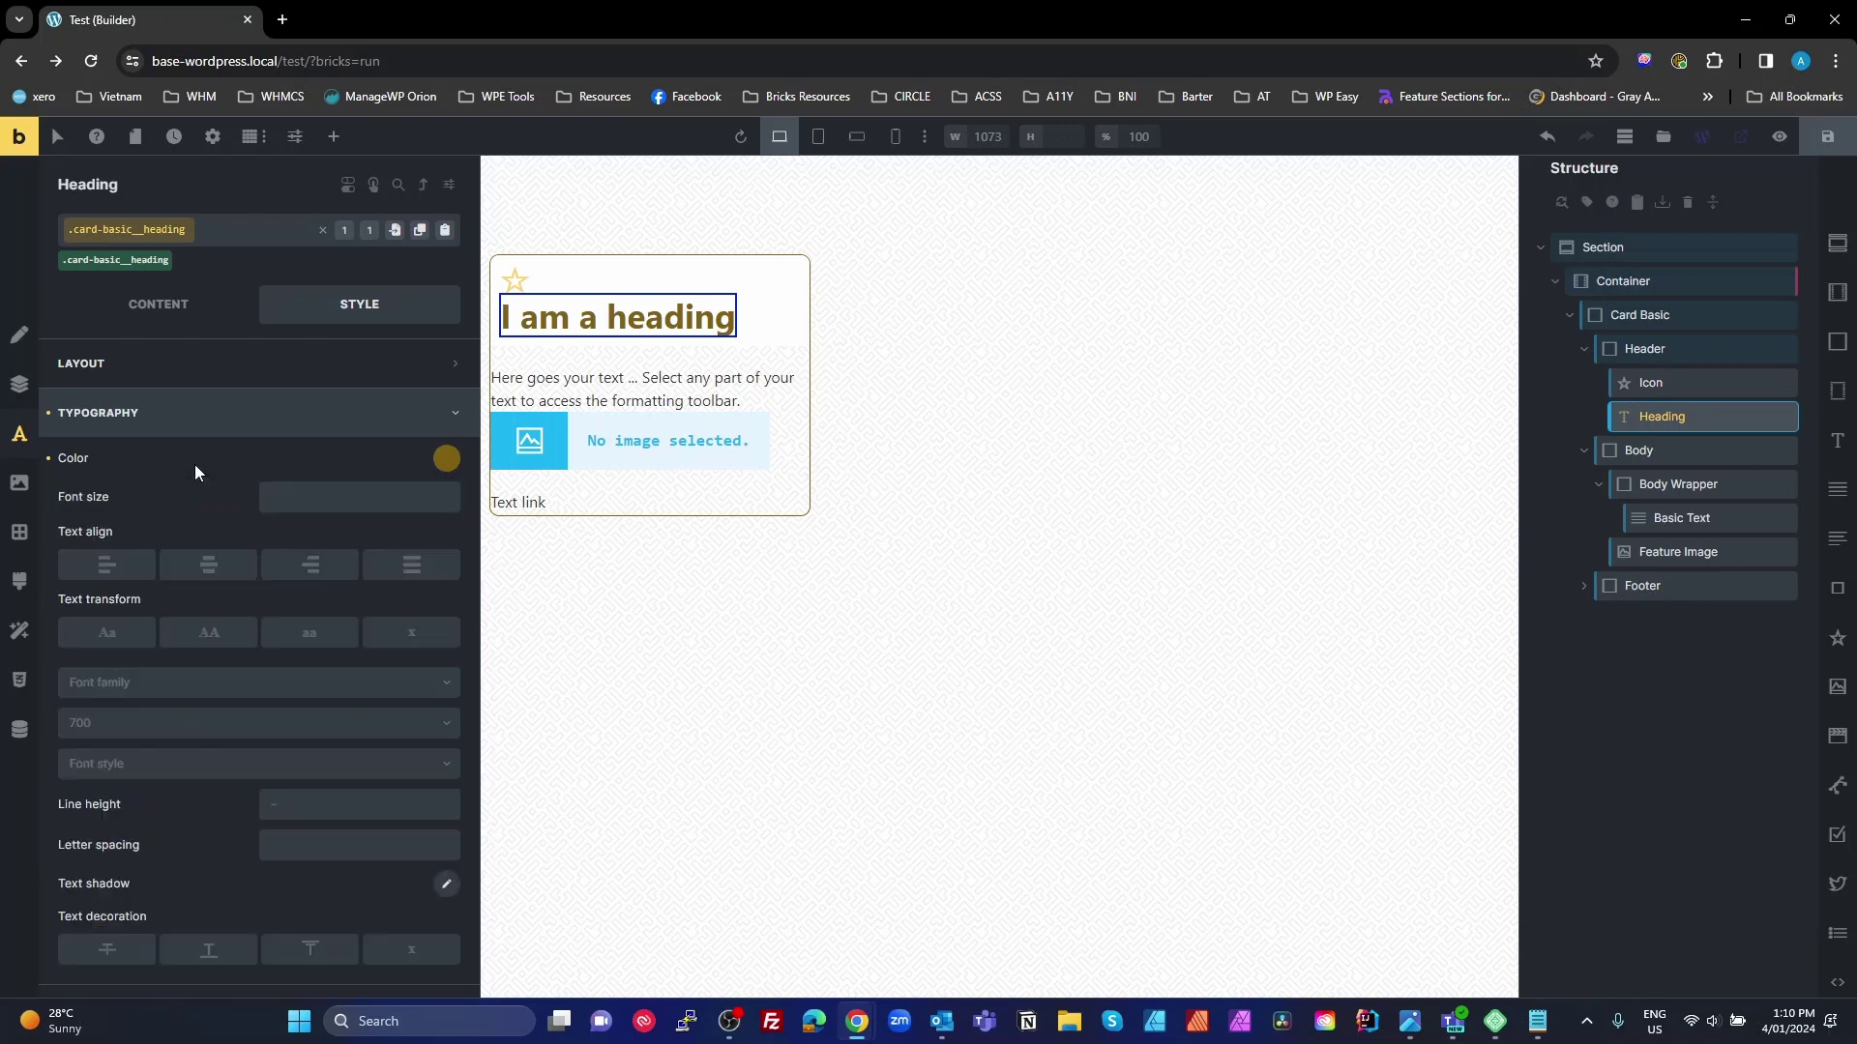
click(309, 499)
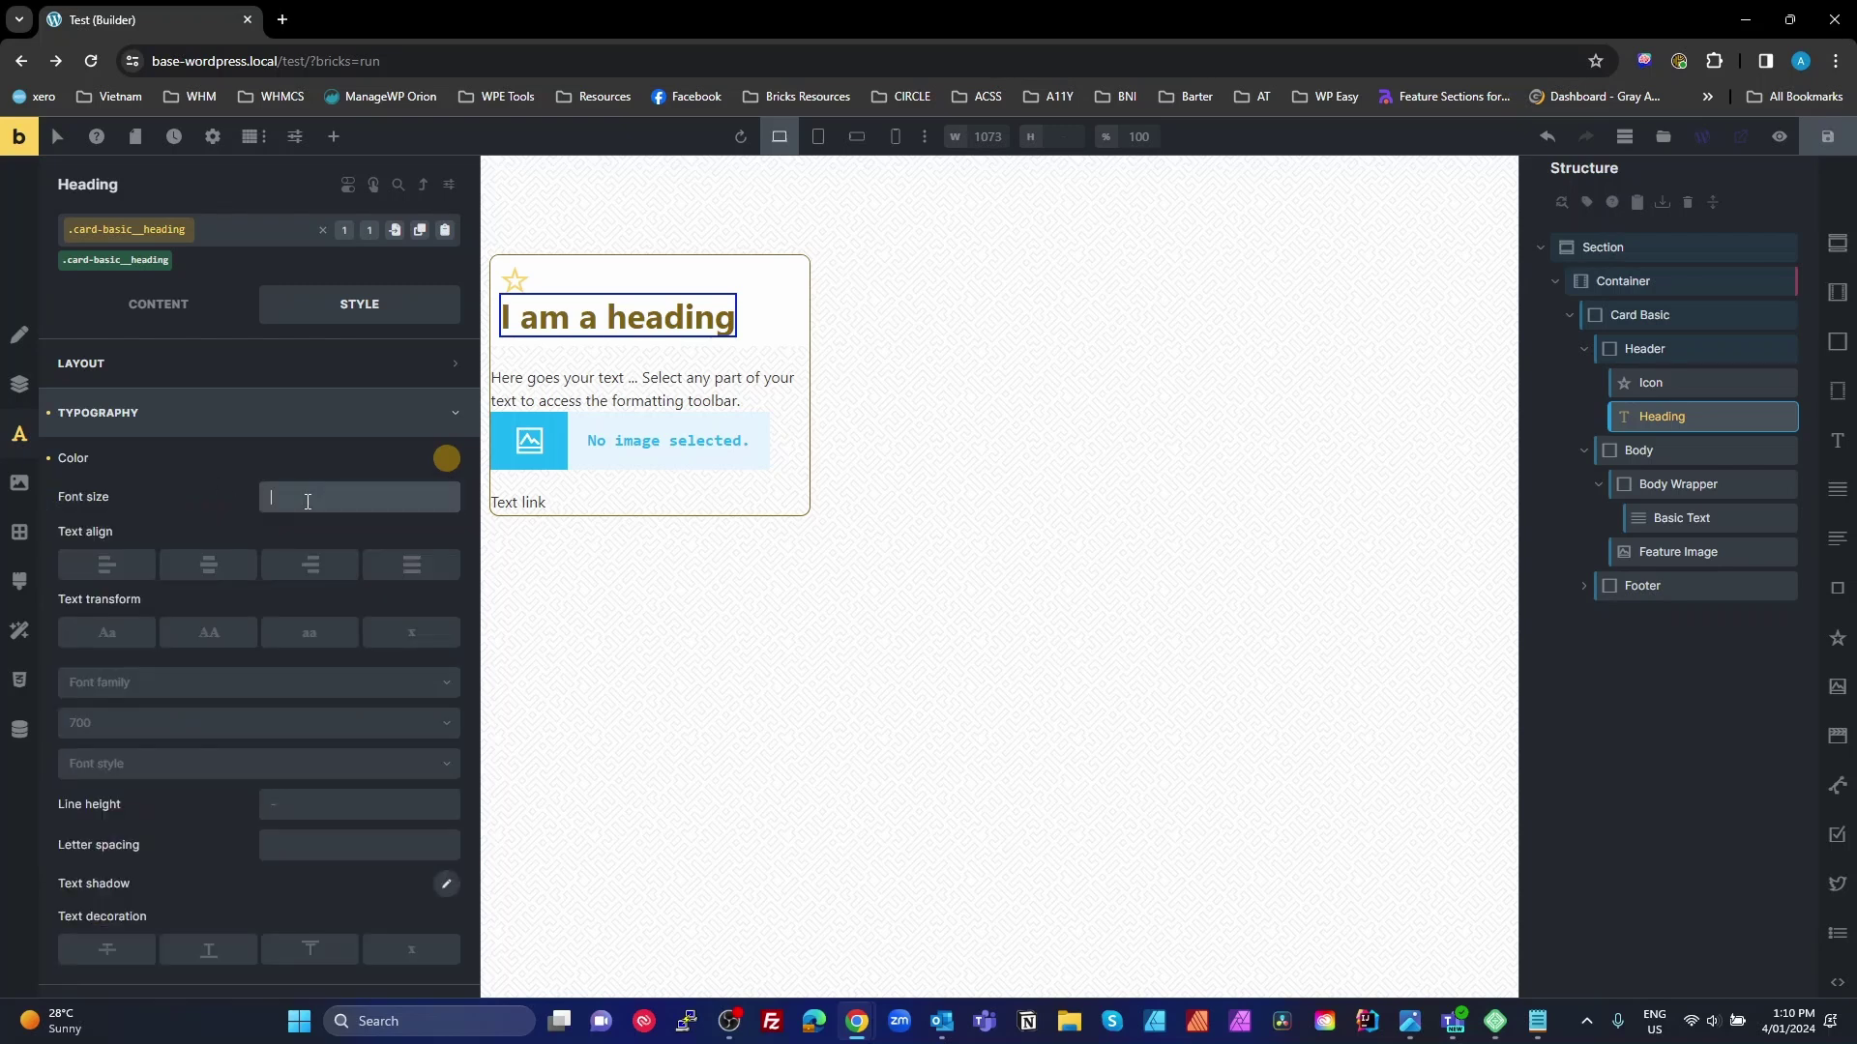
text(2)
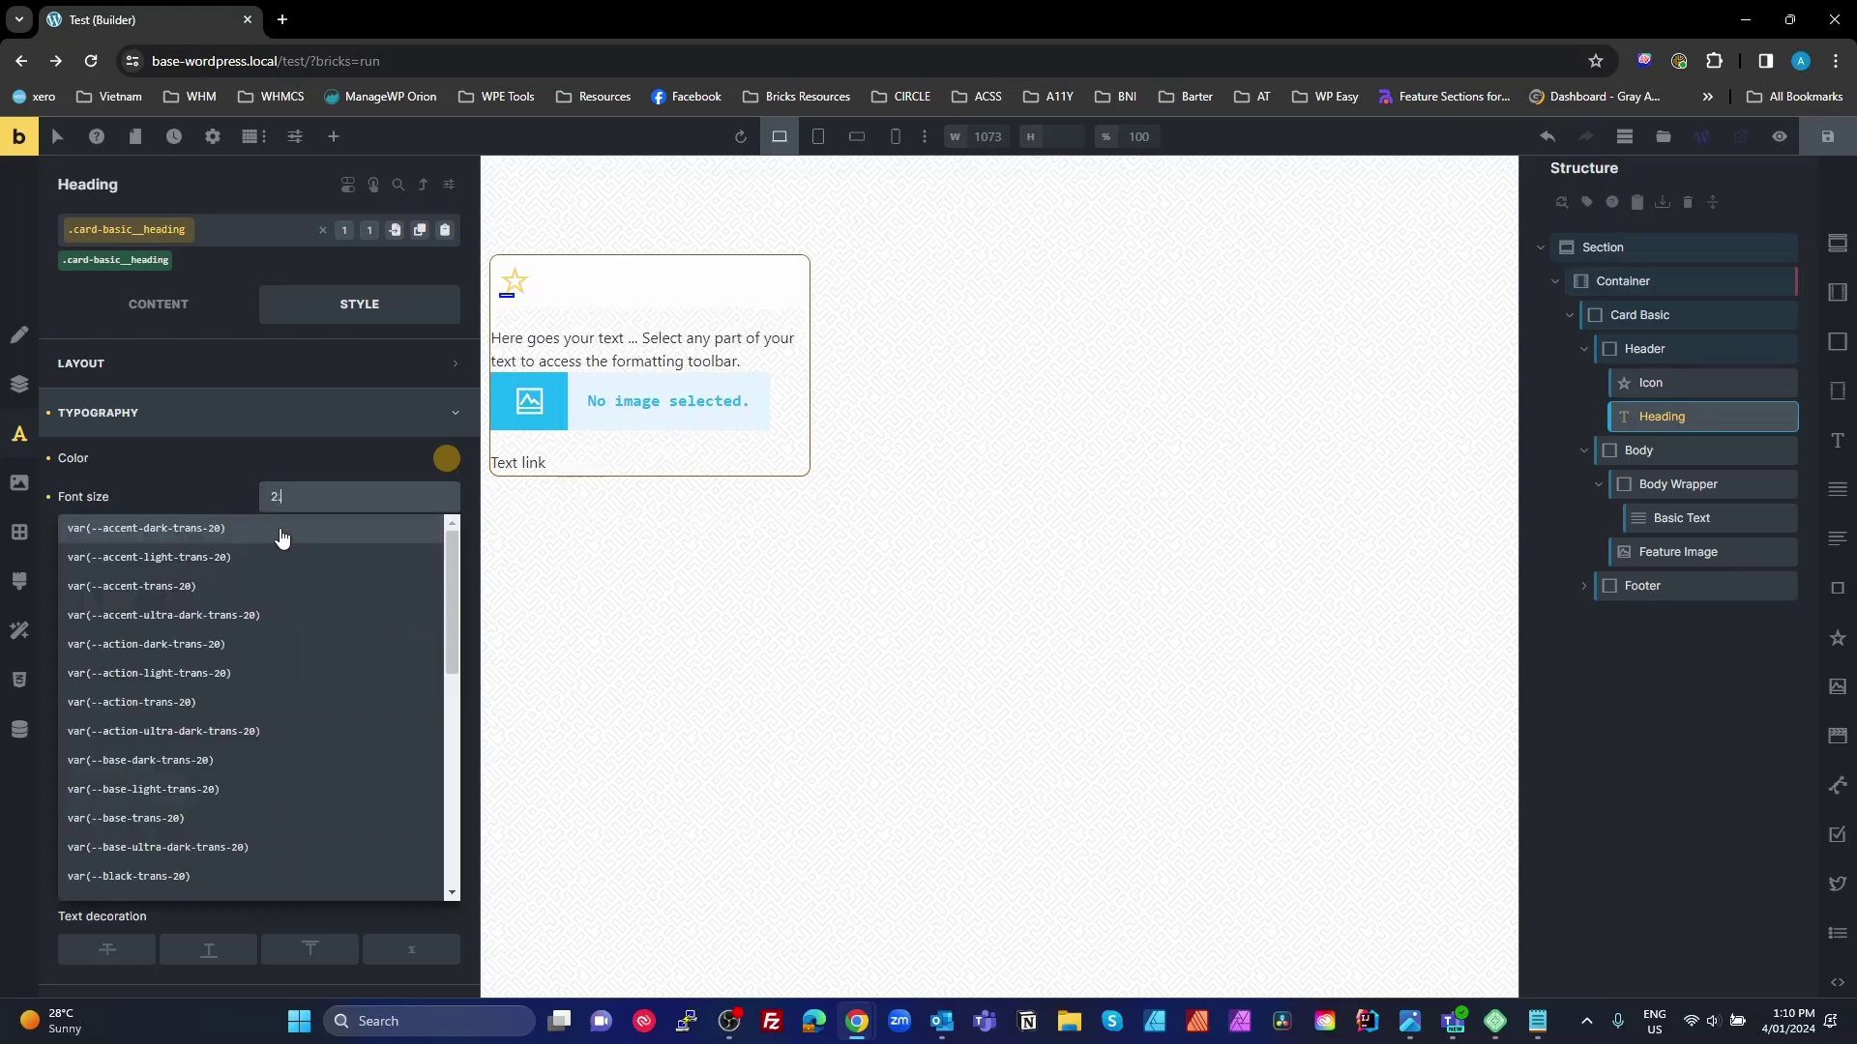
text(.5rem)
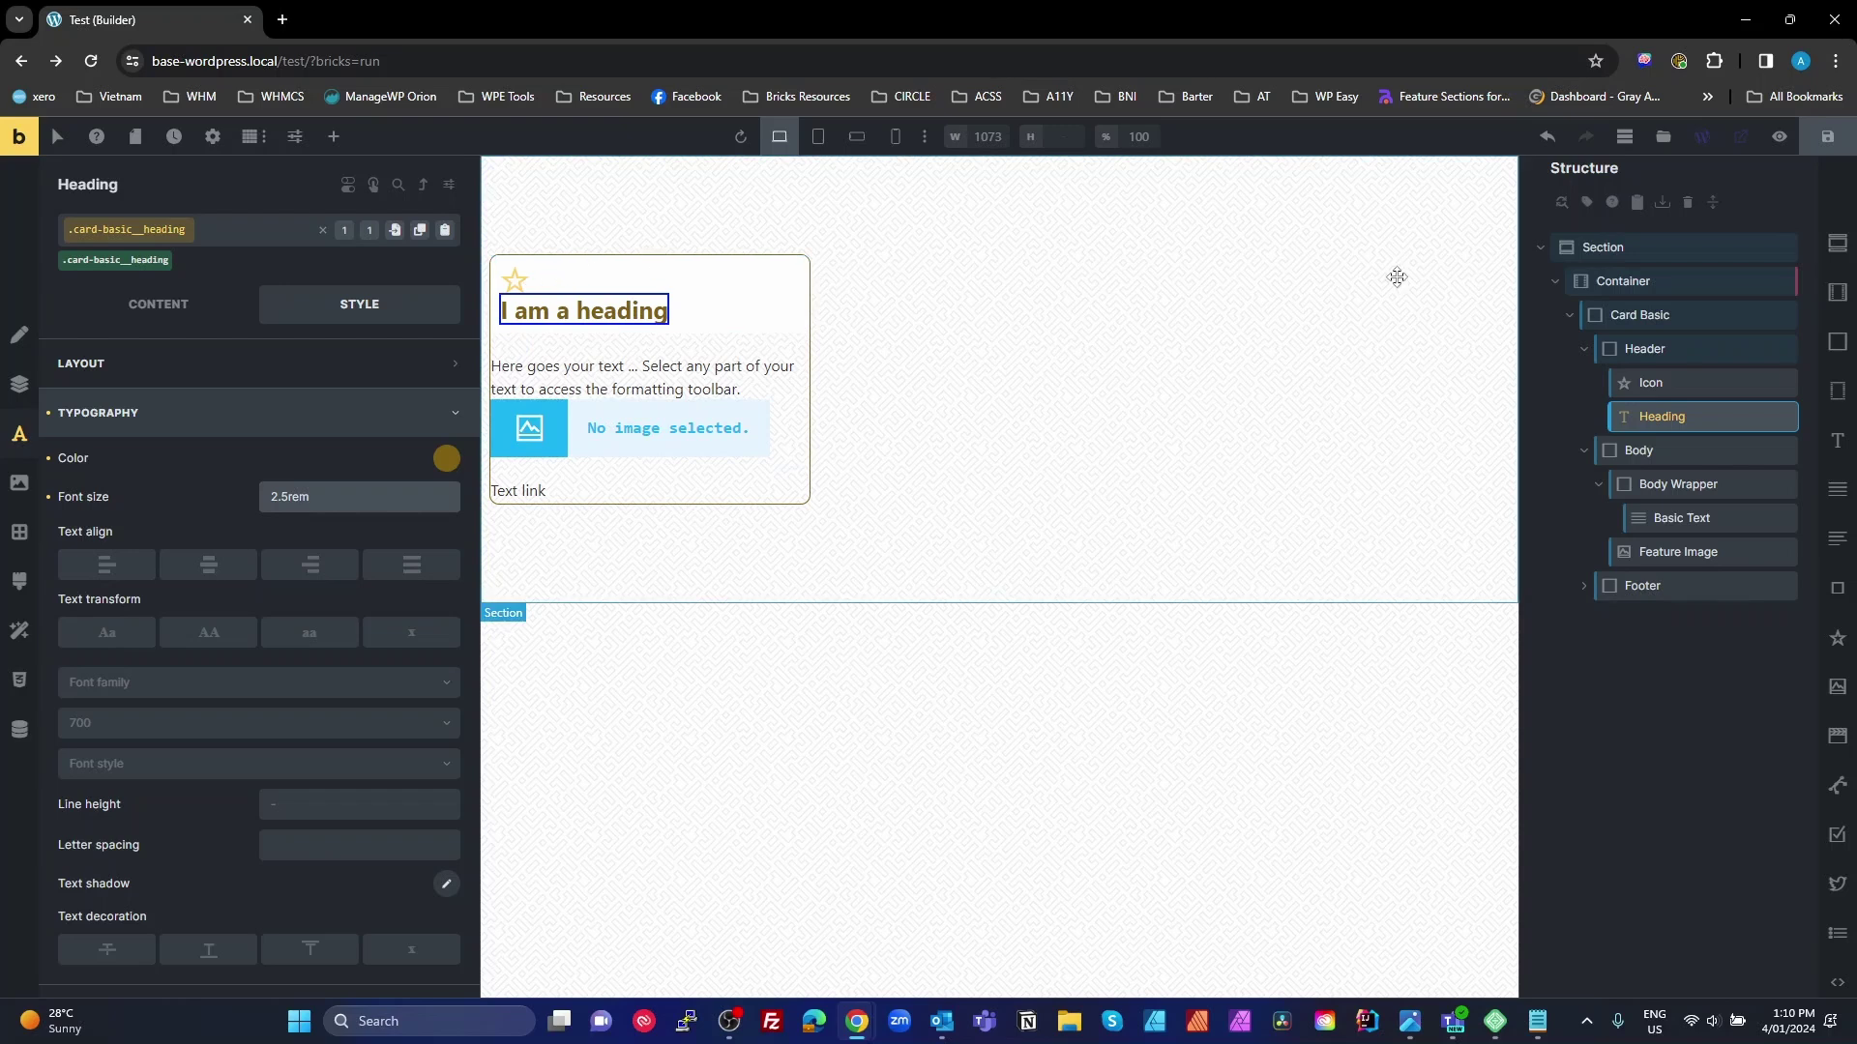
Step: Lay out the card-basic__header class in a horizontal direction with no wrap and a column gap of 1rem
click(1644, 349)
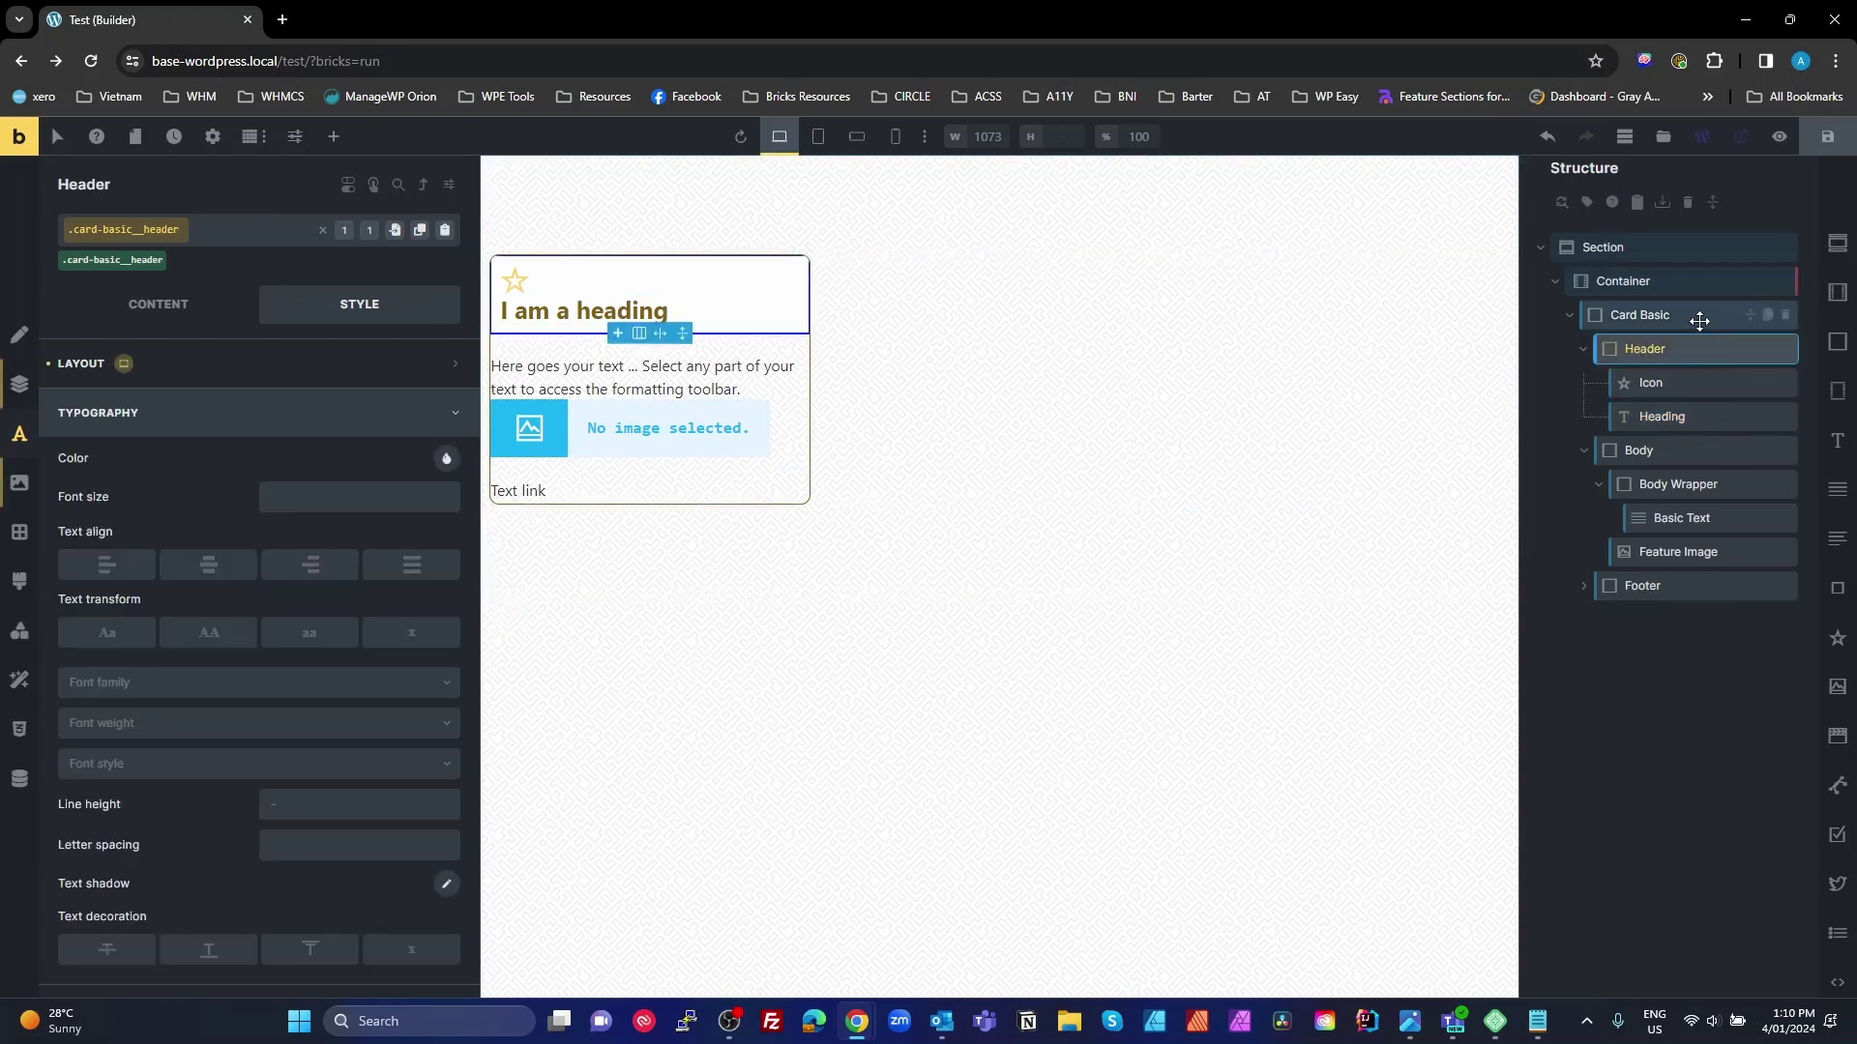
click(155, 304)
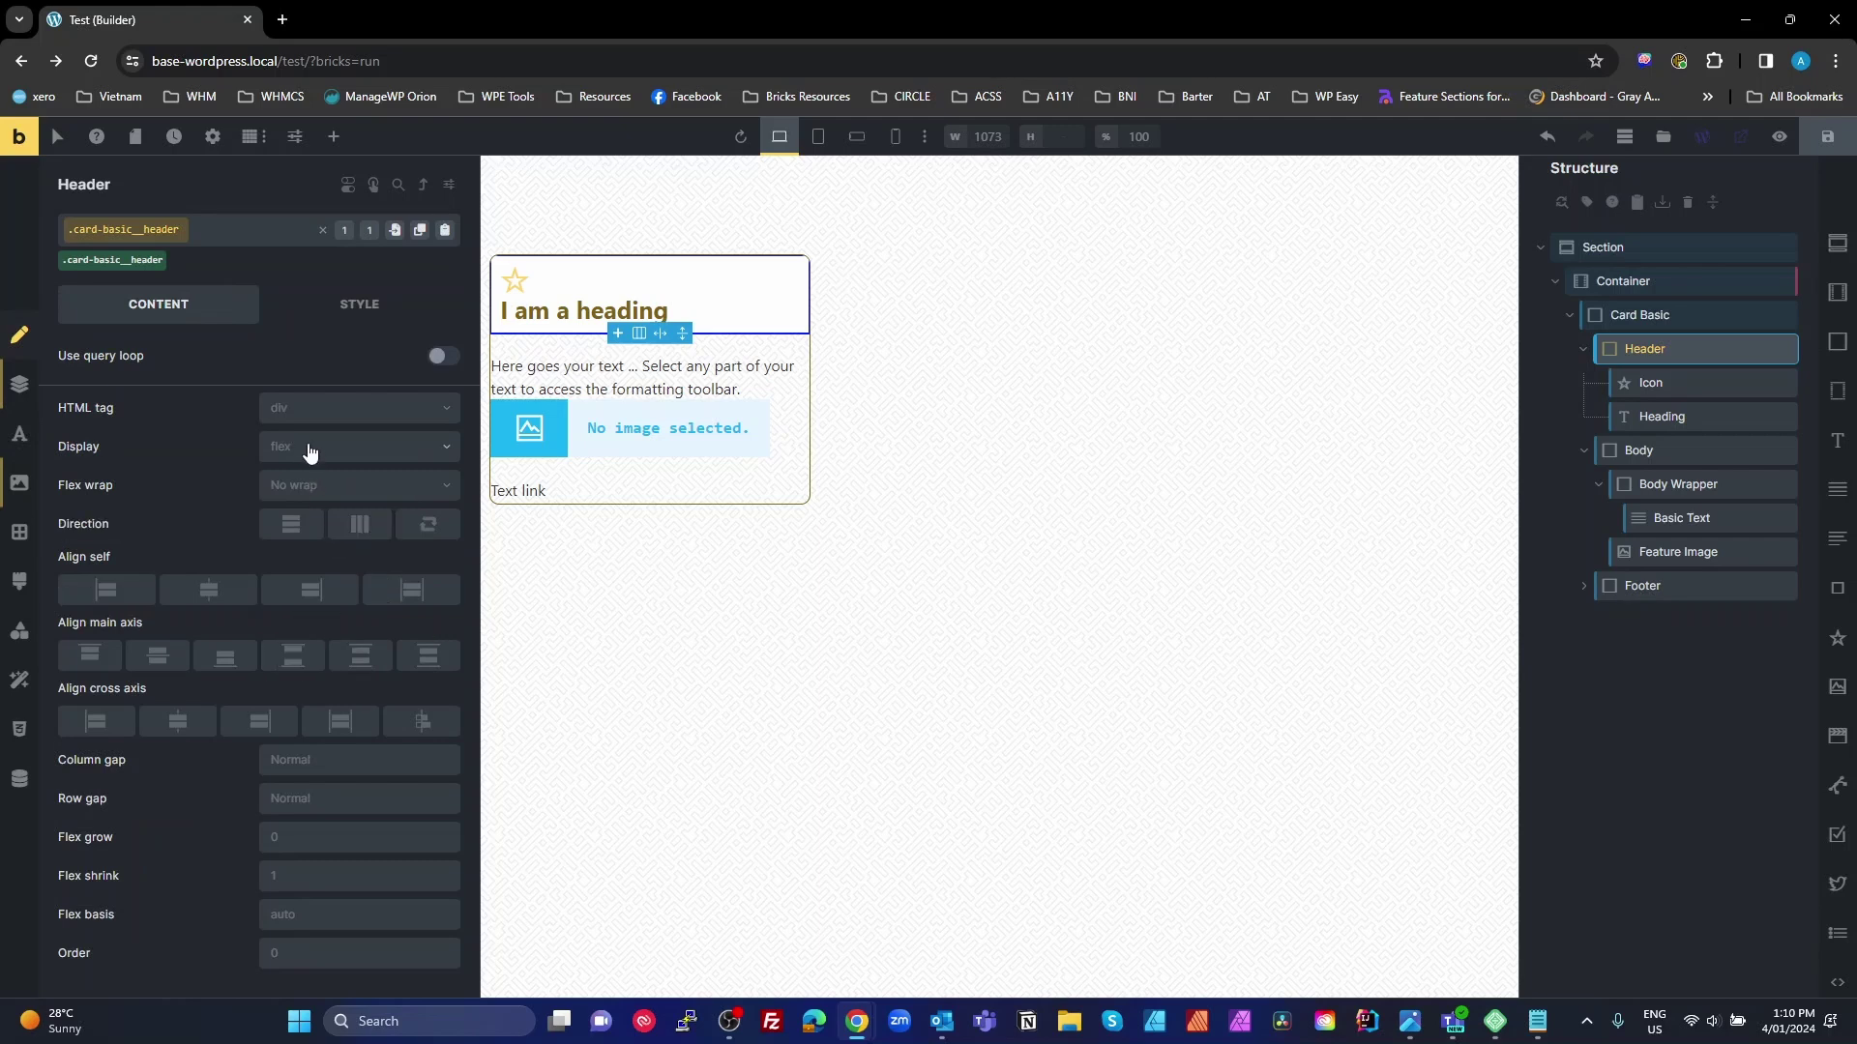
mouse_move(1608, 356)
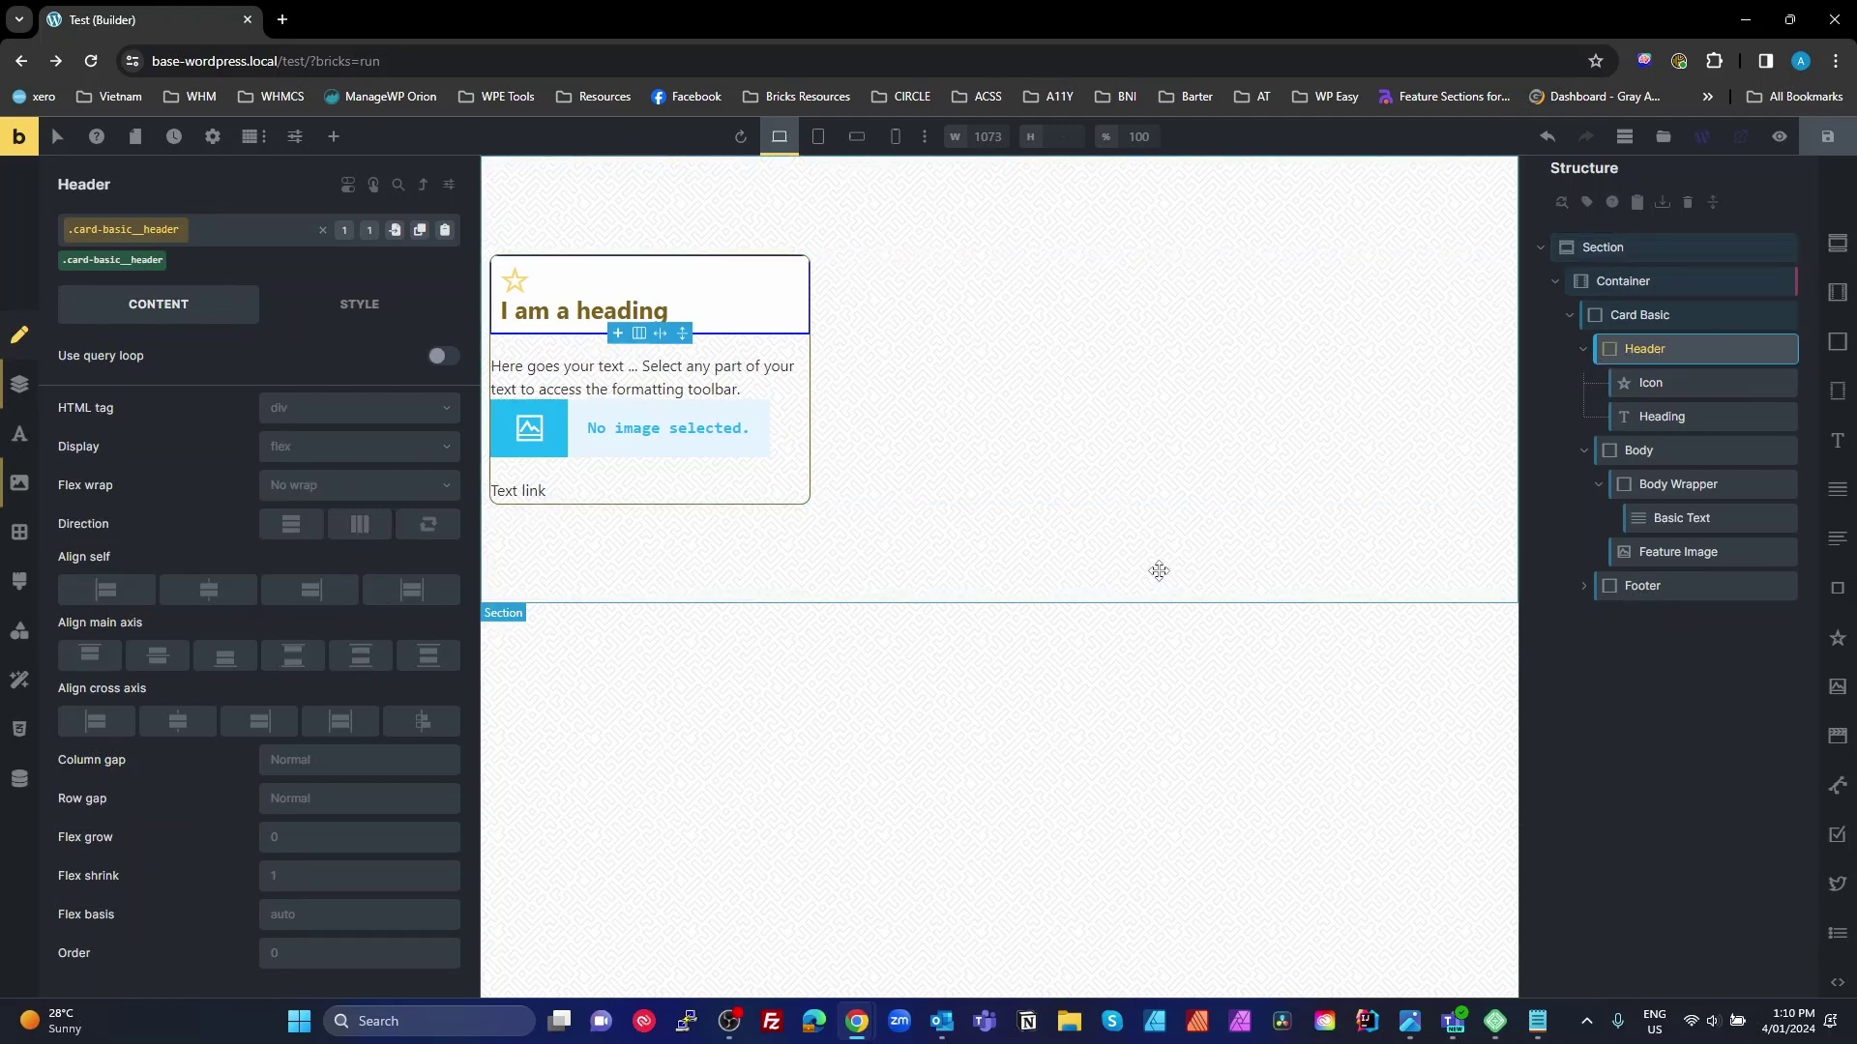
click(360, 524)
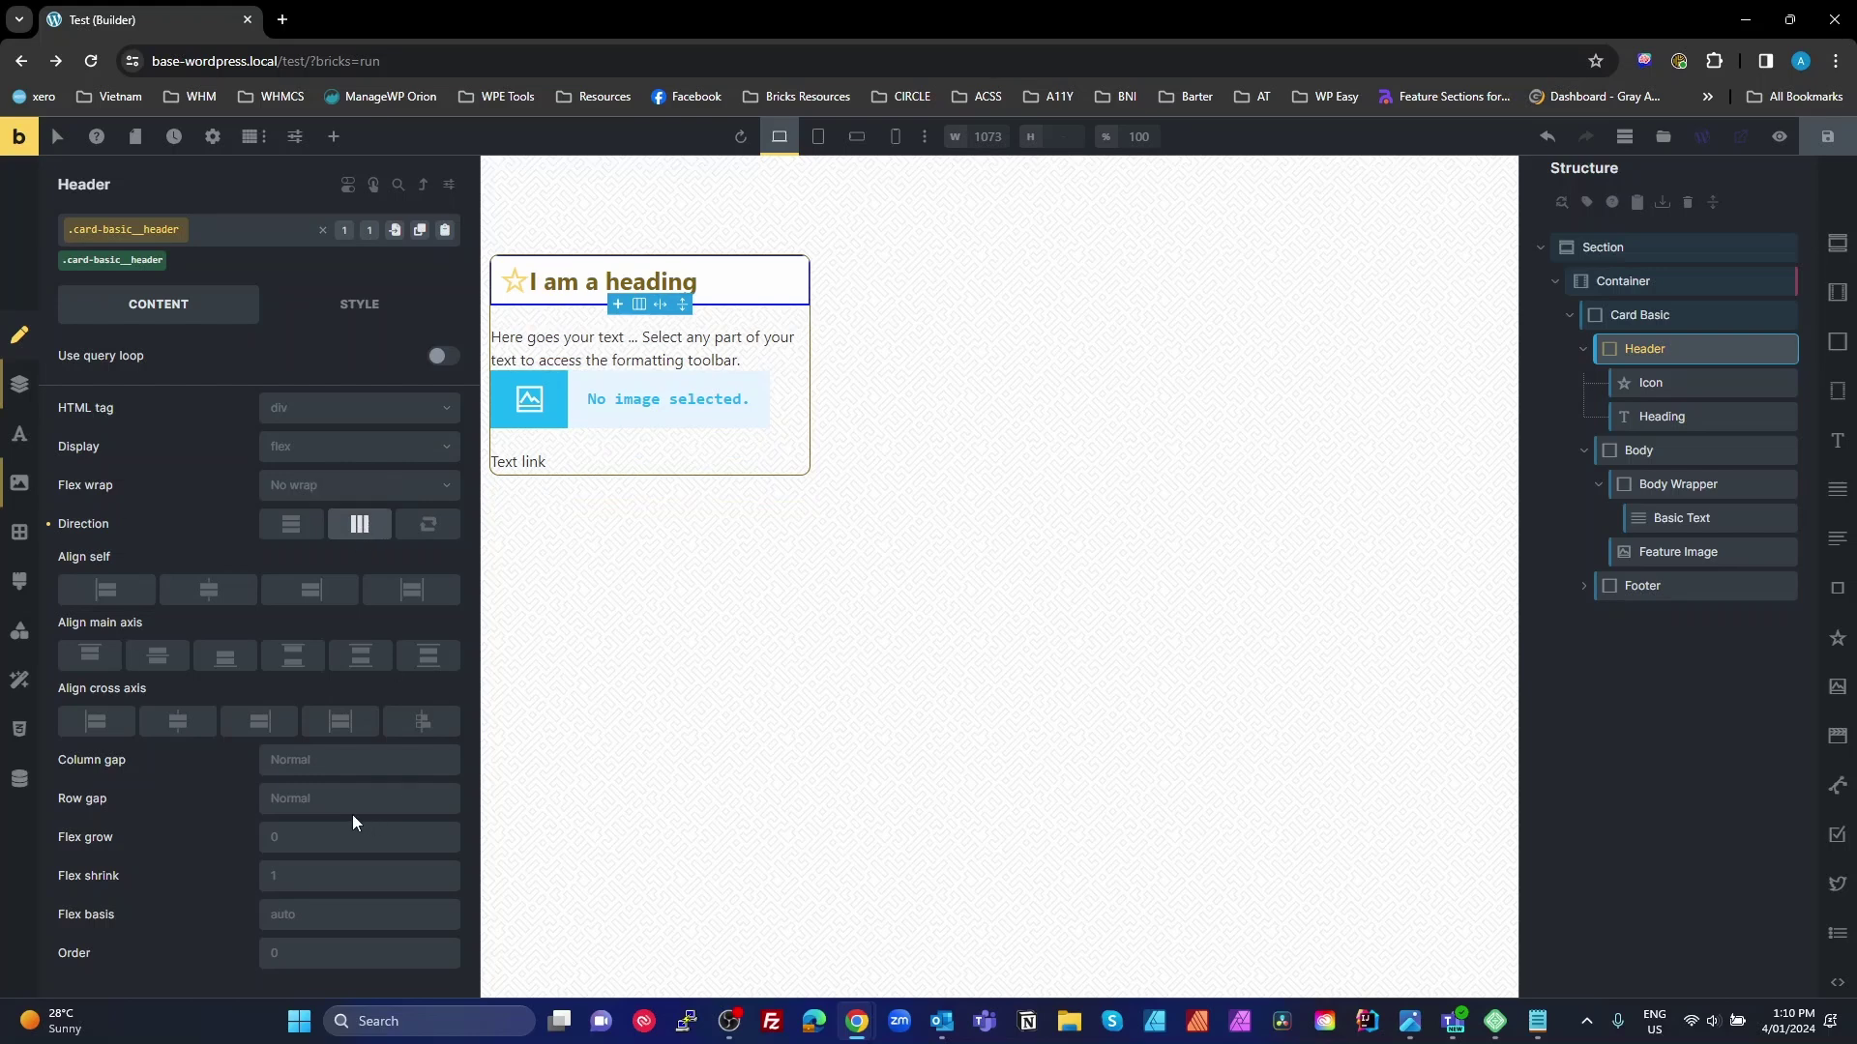
click(370, 494)
click(340, 524)
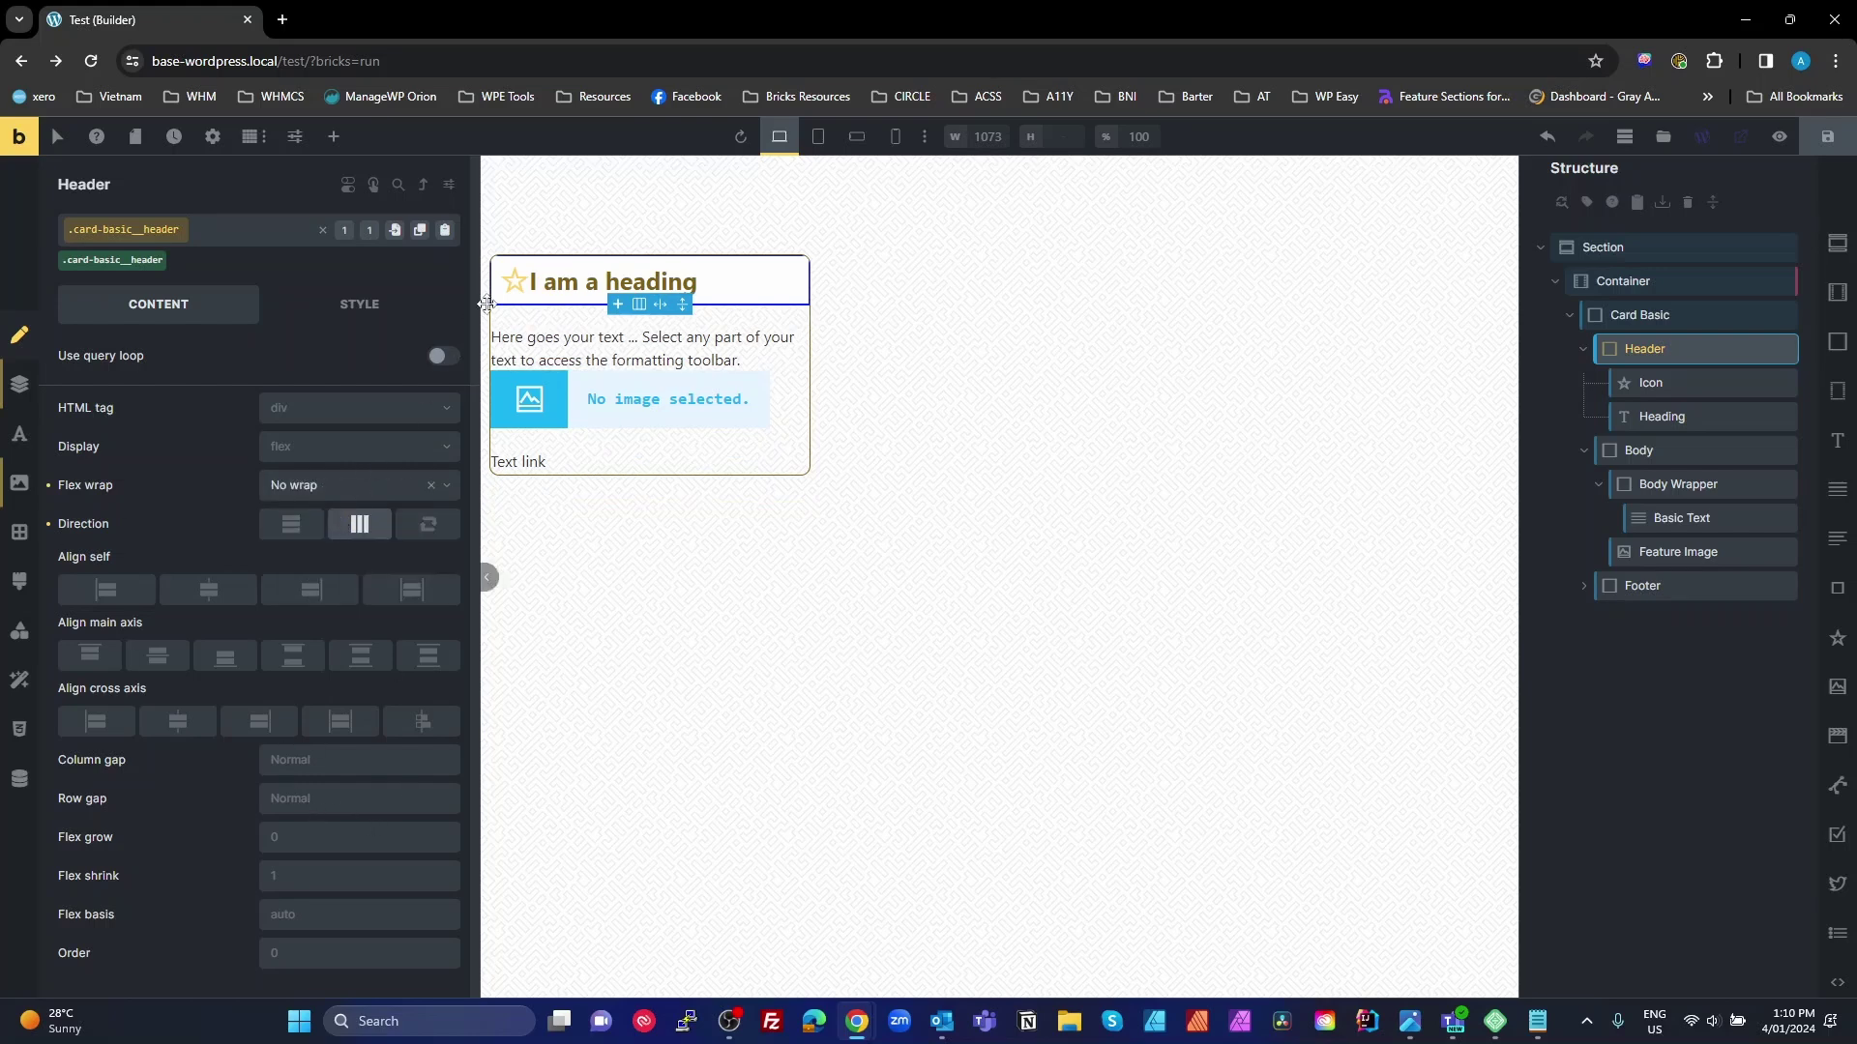
click(322, 764)
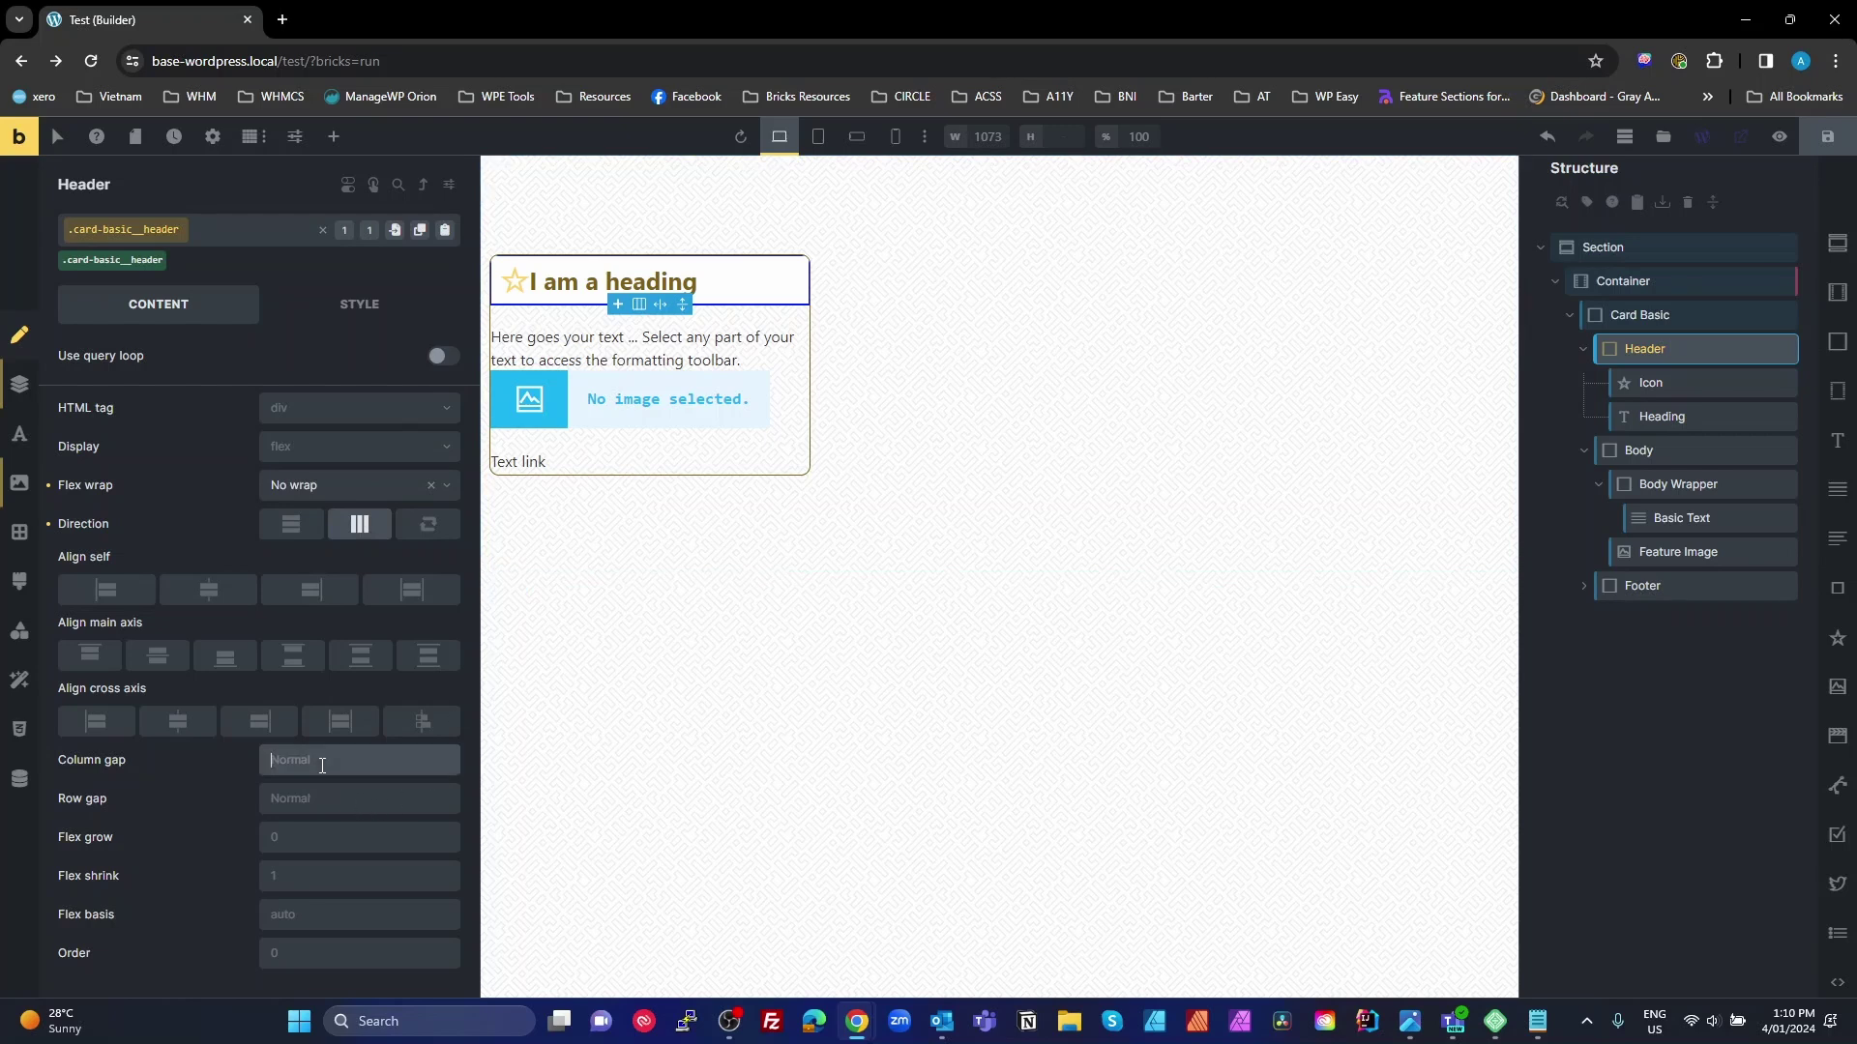
text(1rem)
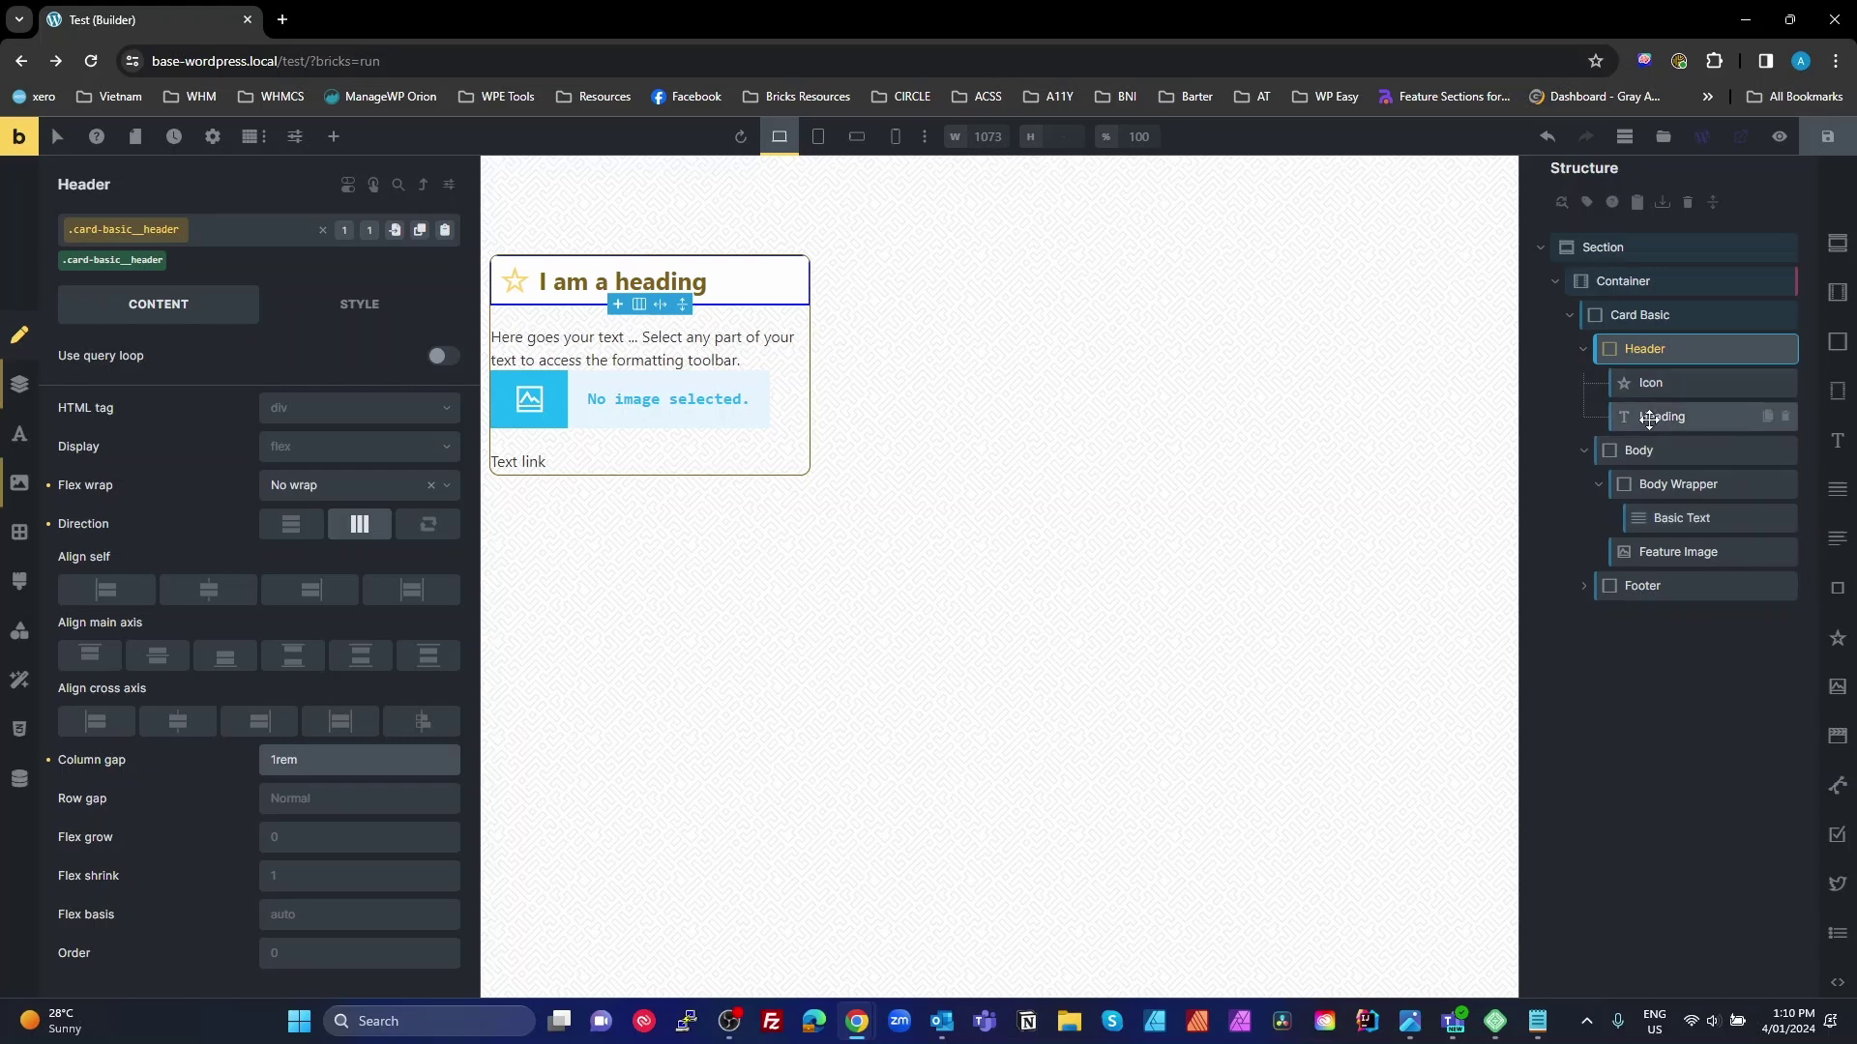
Step: Set linked padding of 1rem on all four sides of the card-basic__body-wrapper class
click(1645, 450)
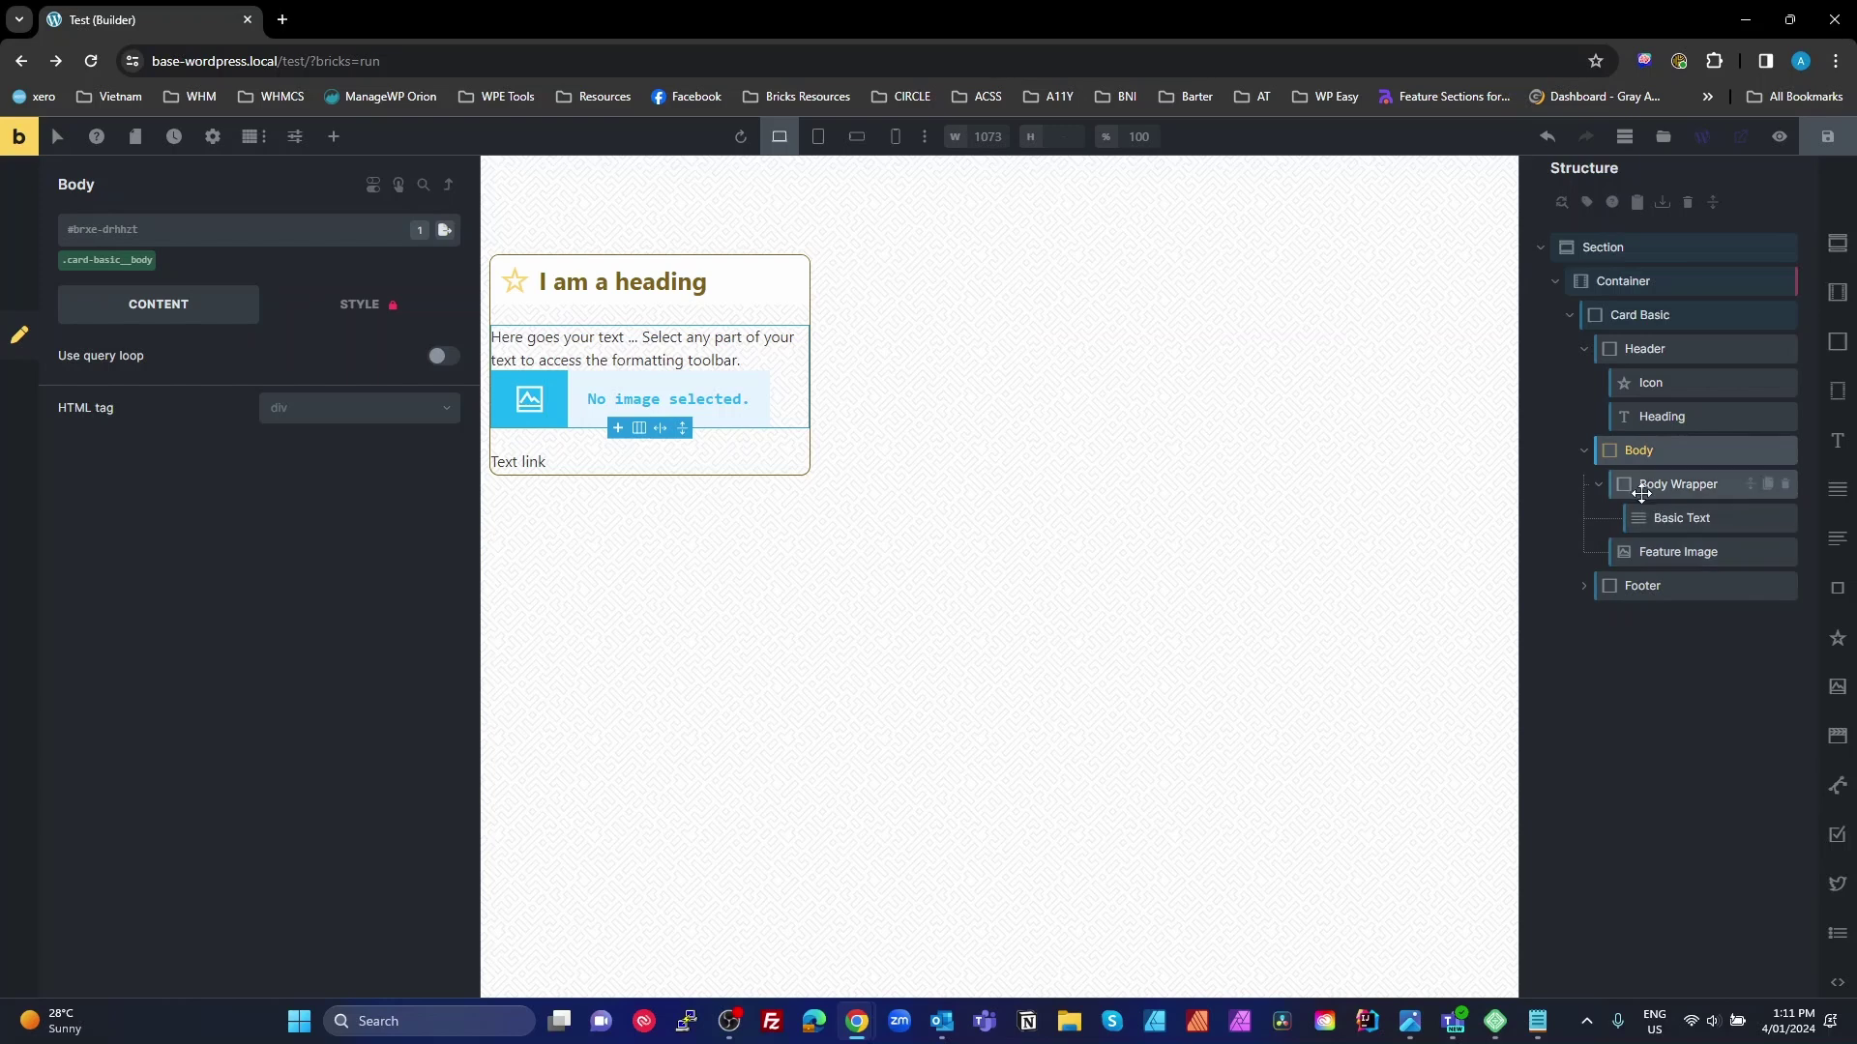
click(1632, 486)
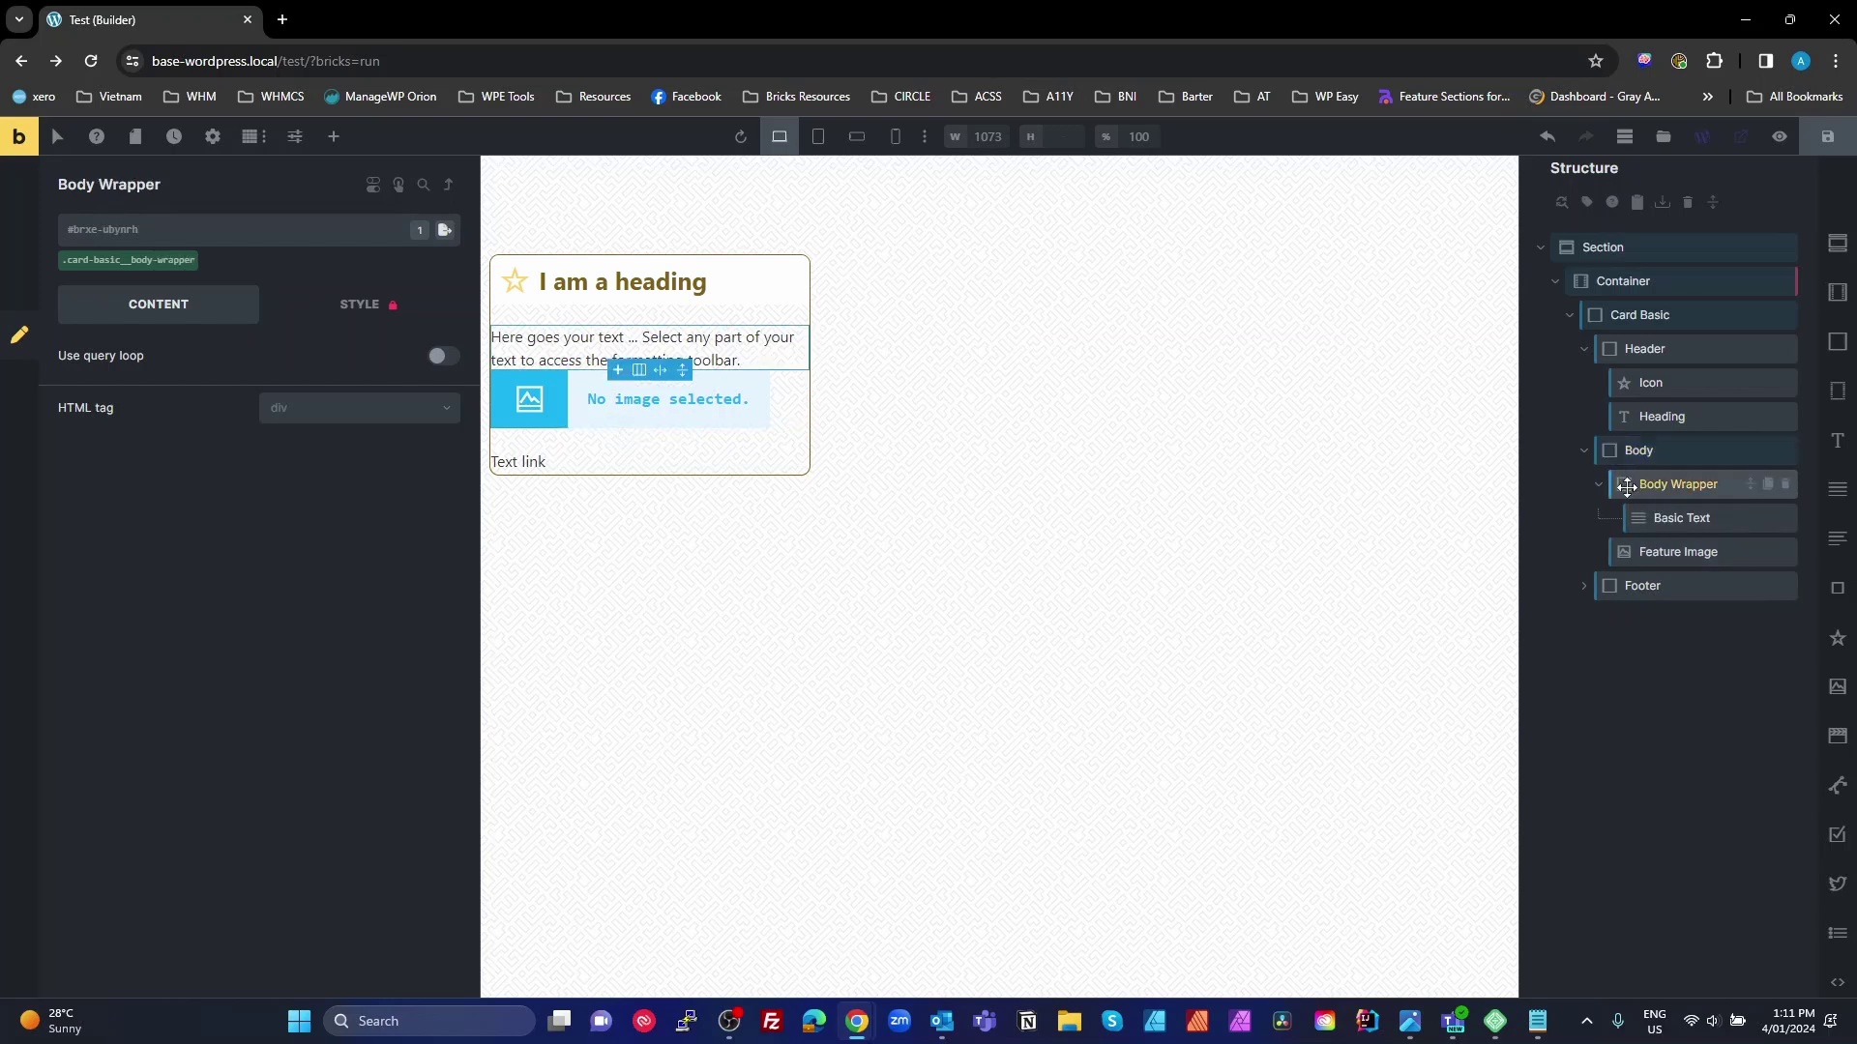
click(126, 259)
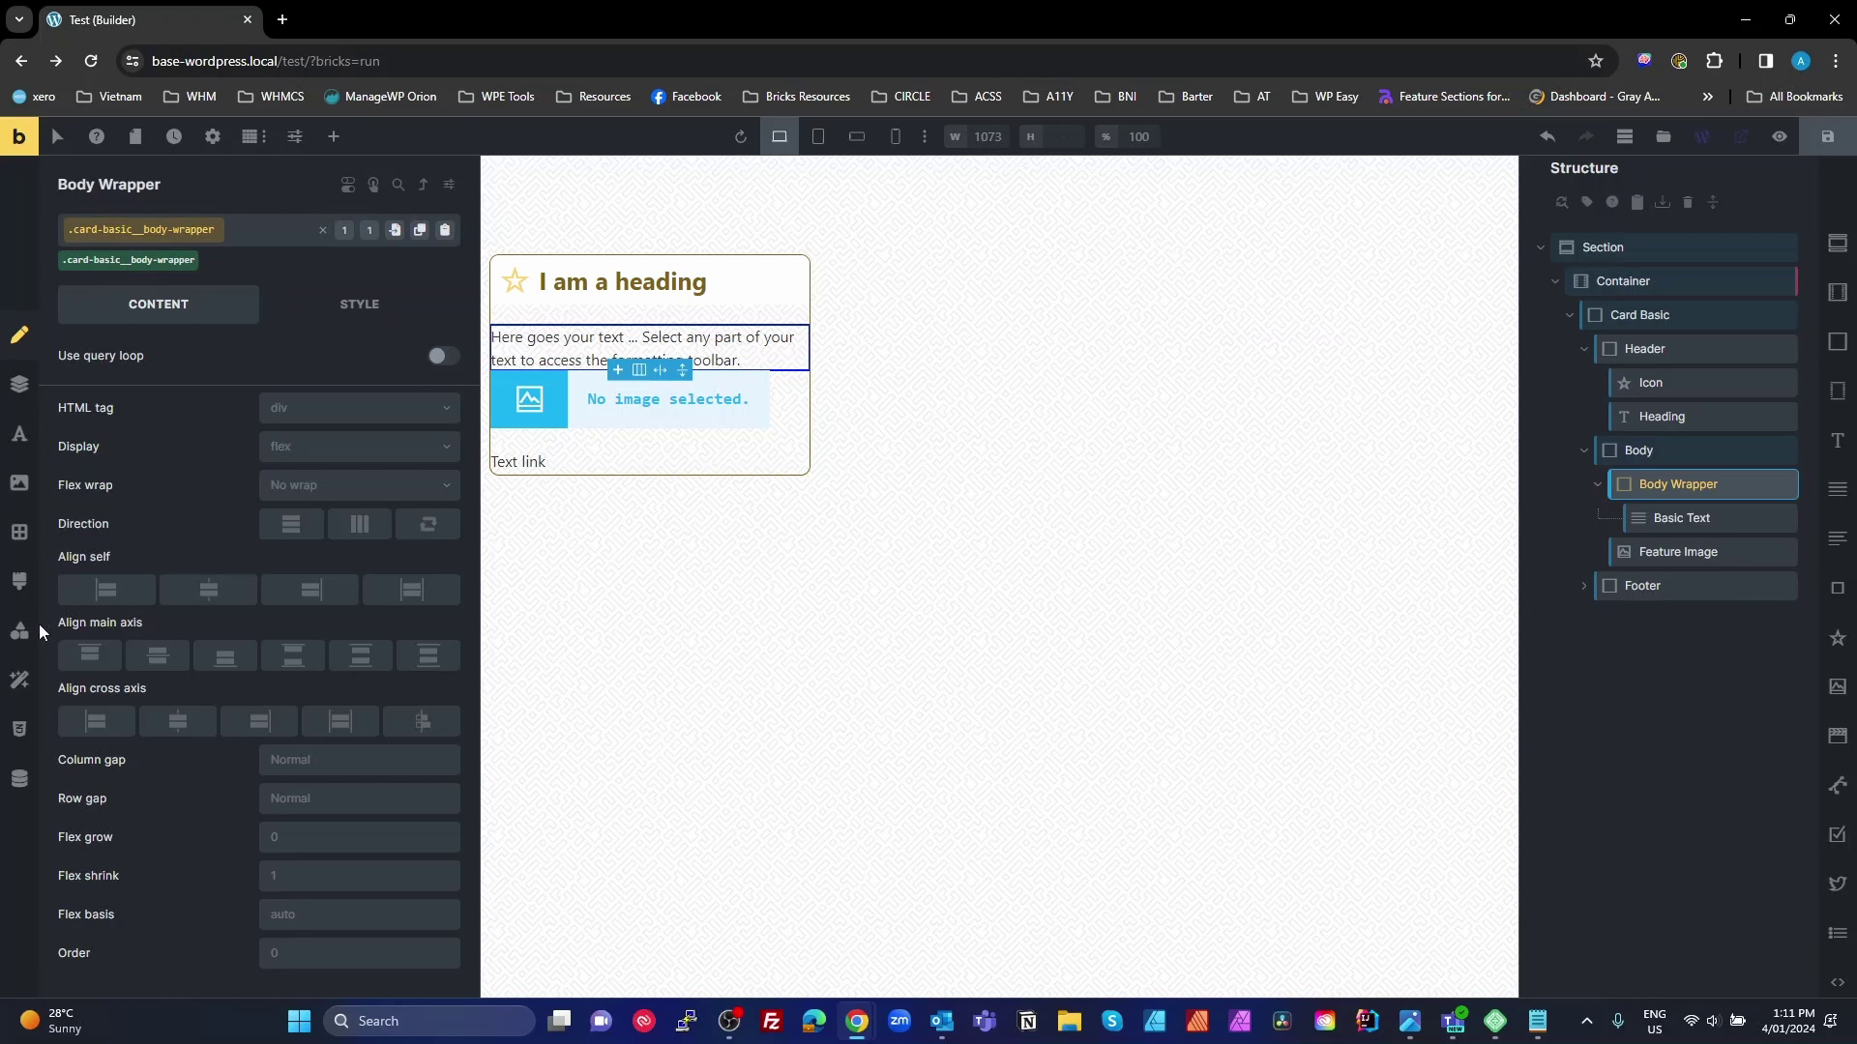
click(21, 385)
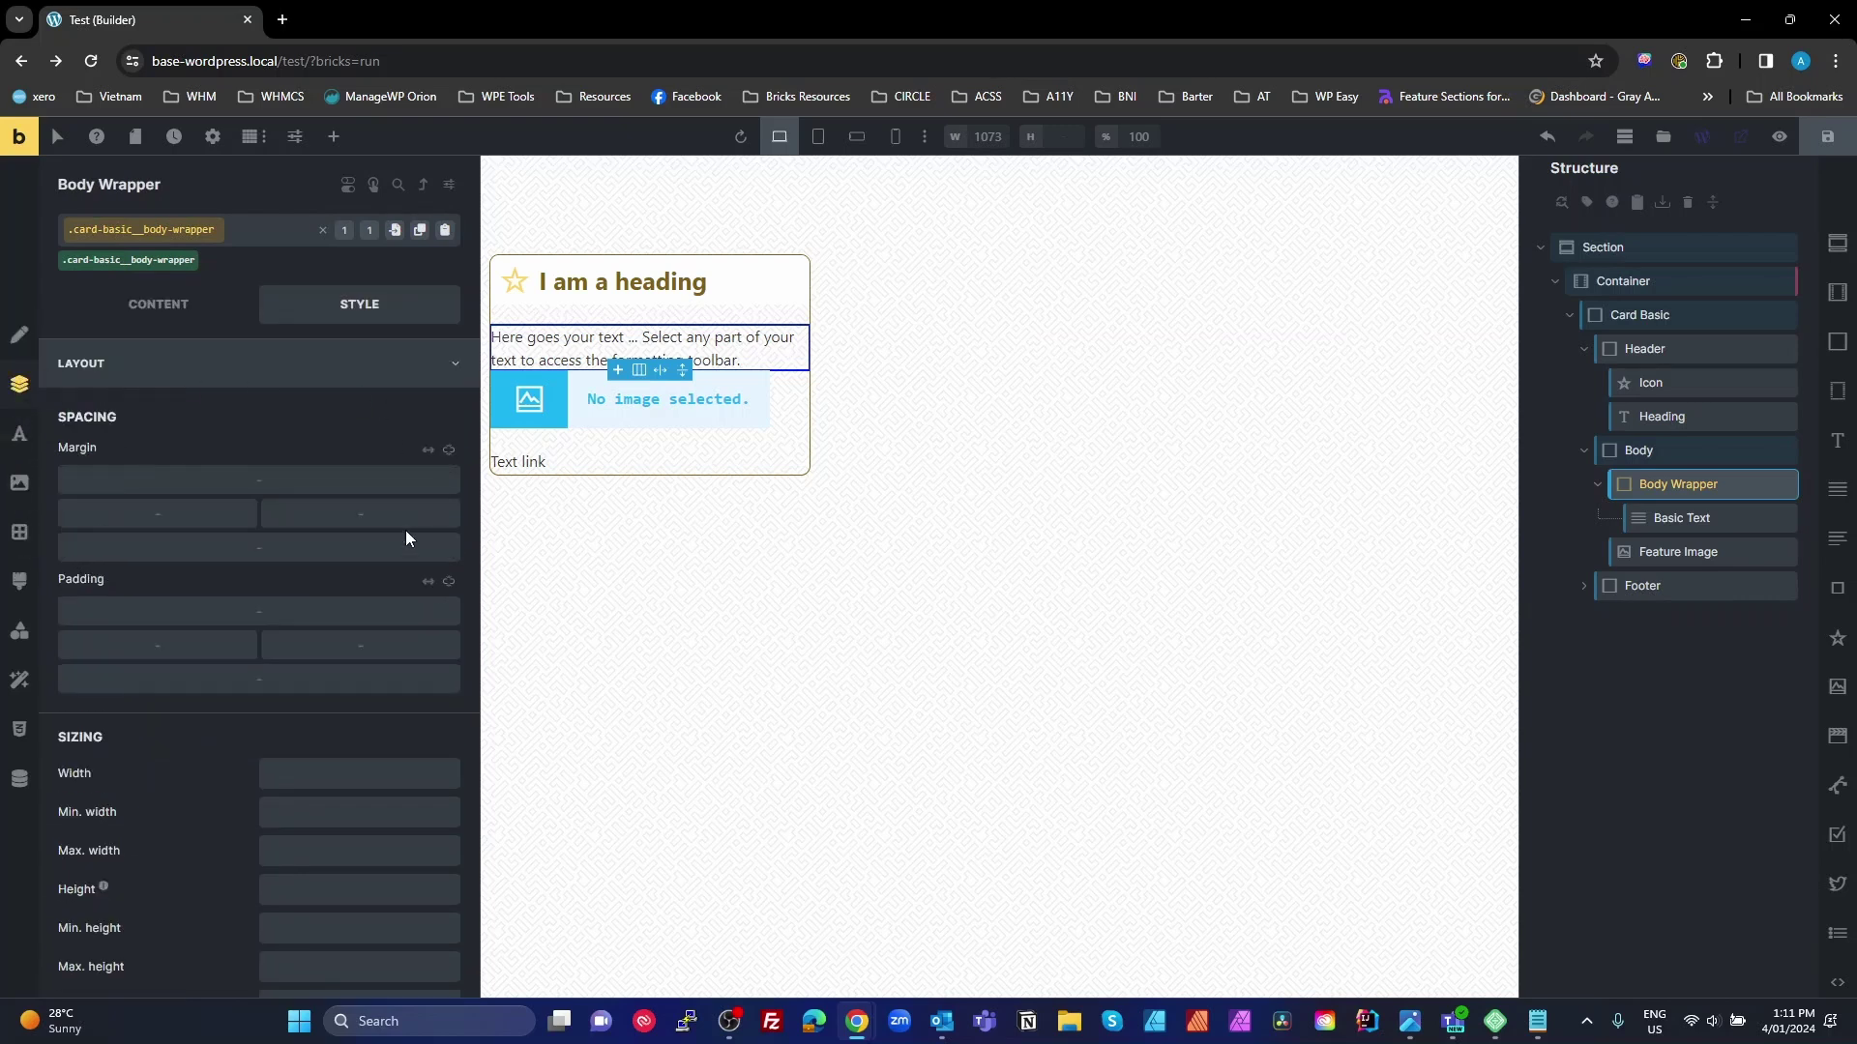
click(448, 584)
click(298, 609)
text(1rem)
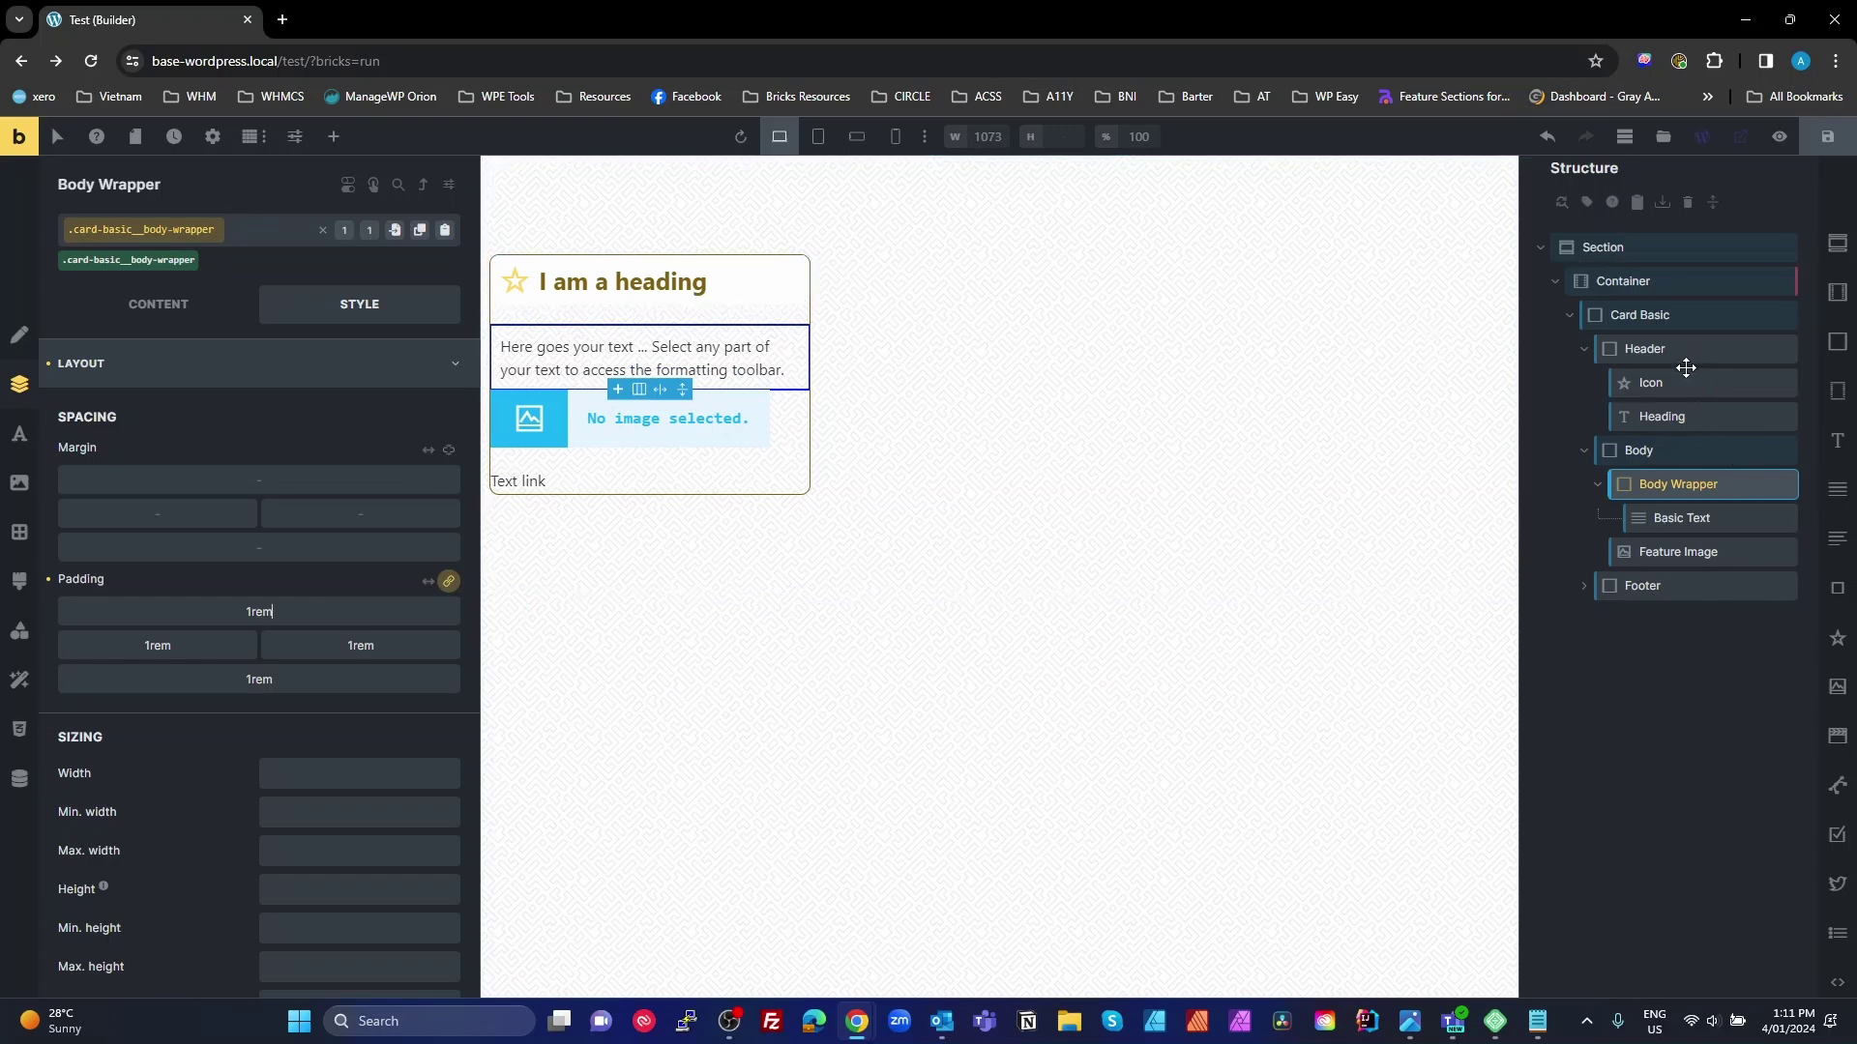
Step: Set both the column gap and the row gap of the card-basic class to 0
click(1659, 313)
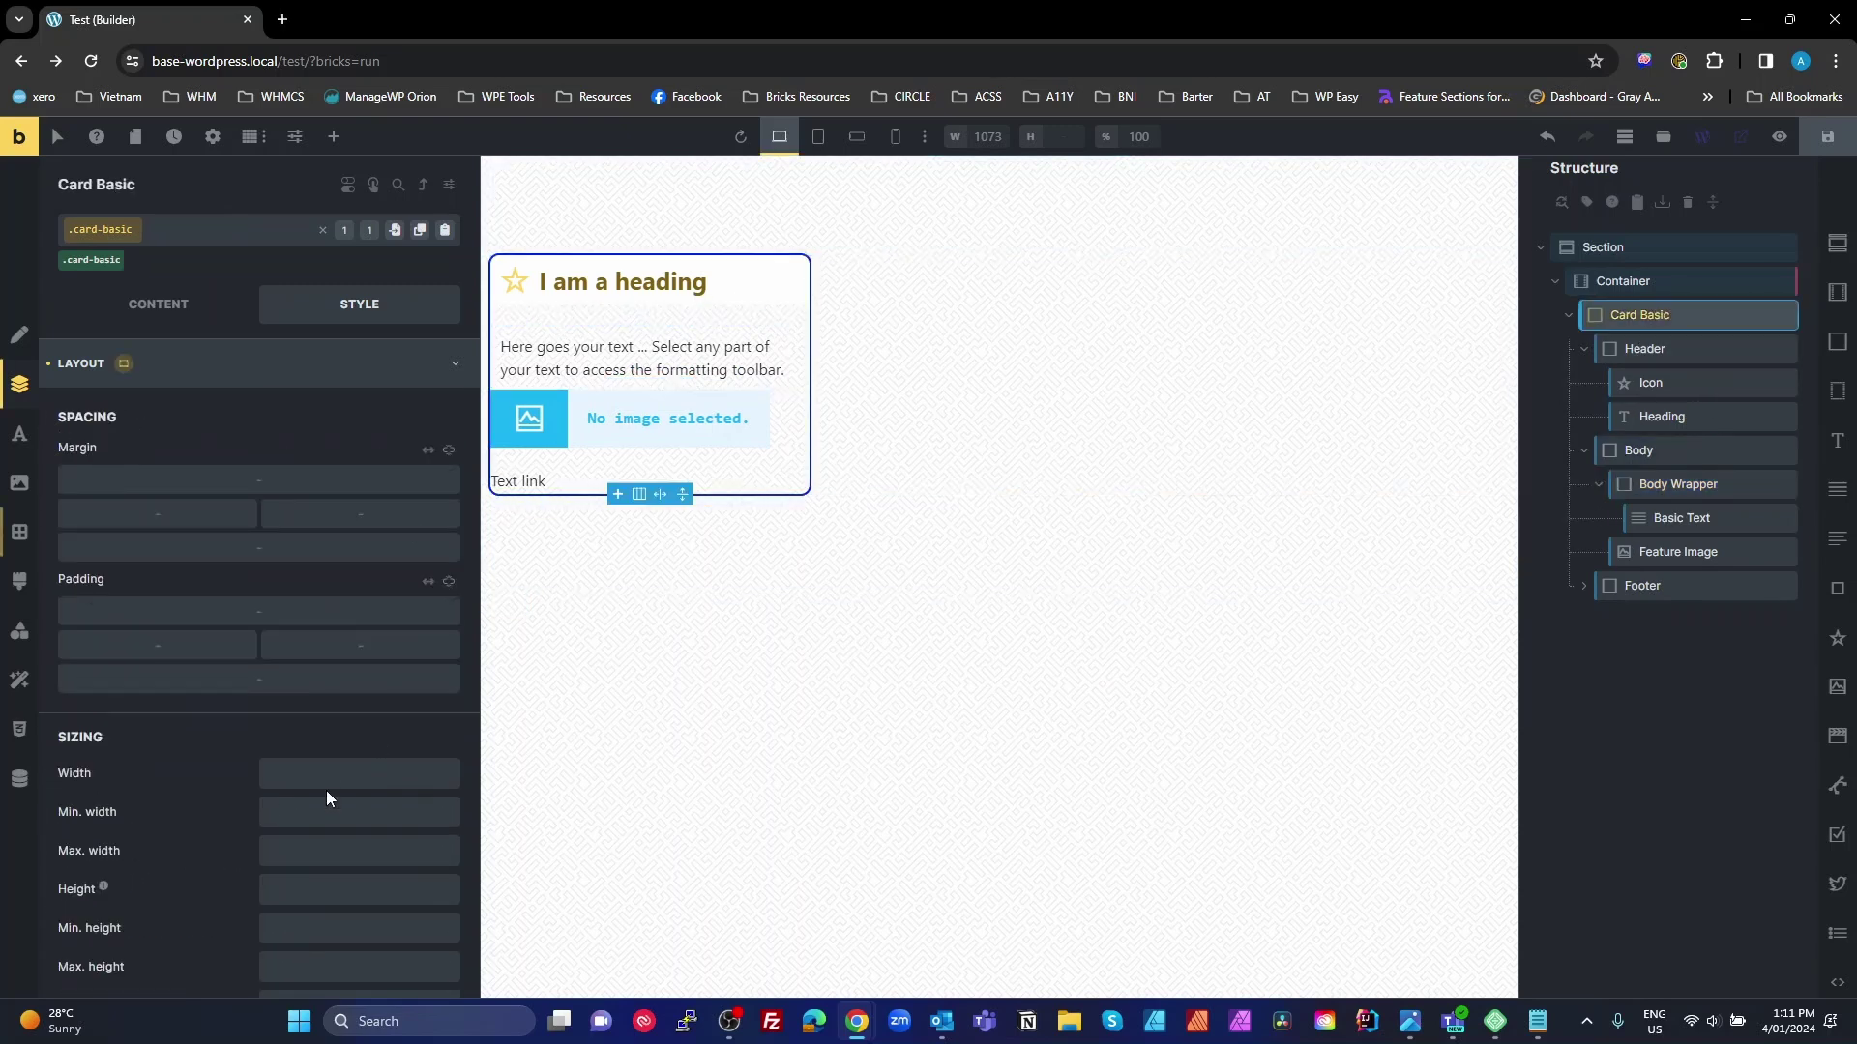
click(137, 308)
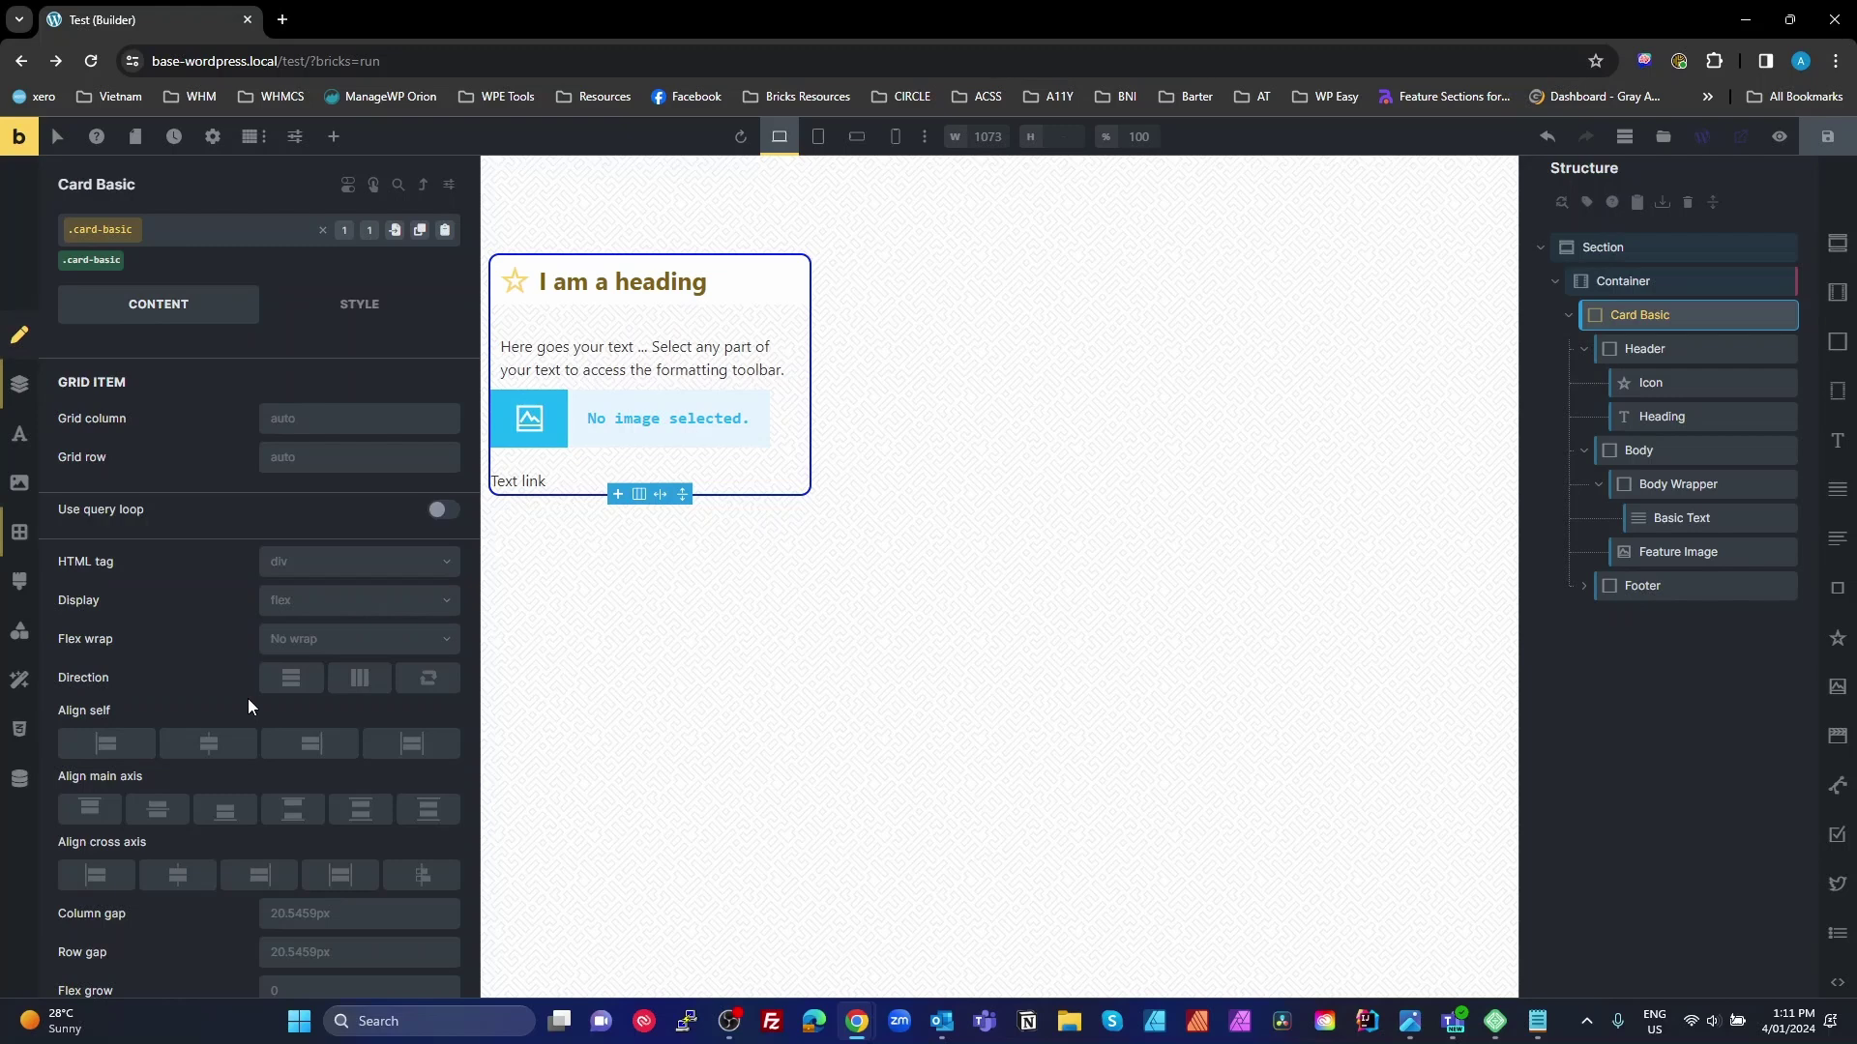
click(326, 915)
text(0)
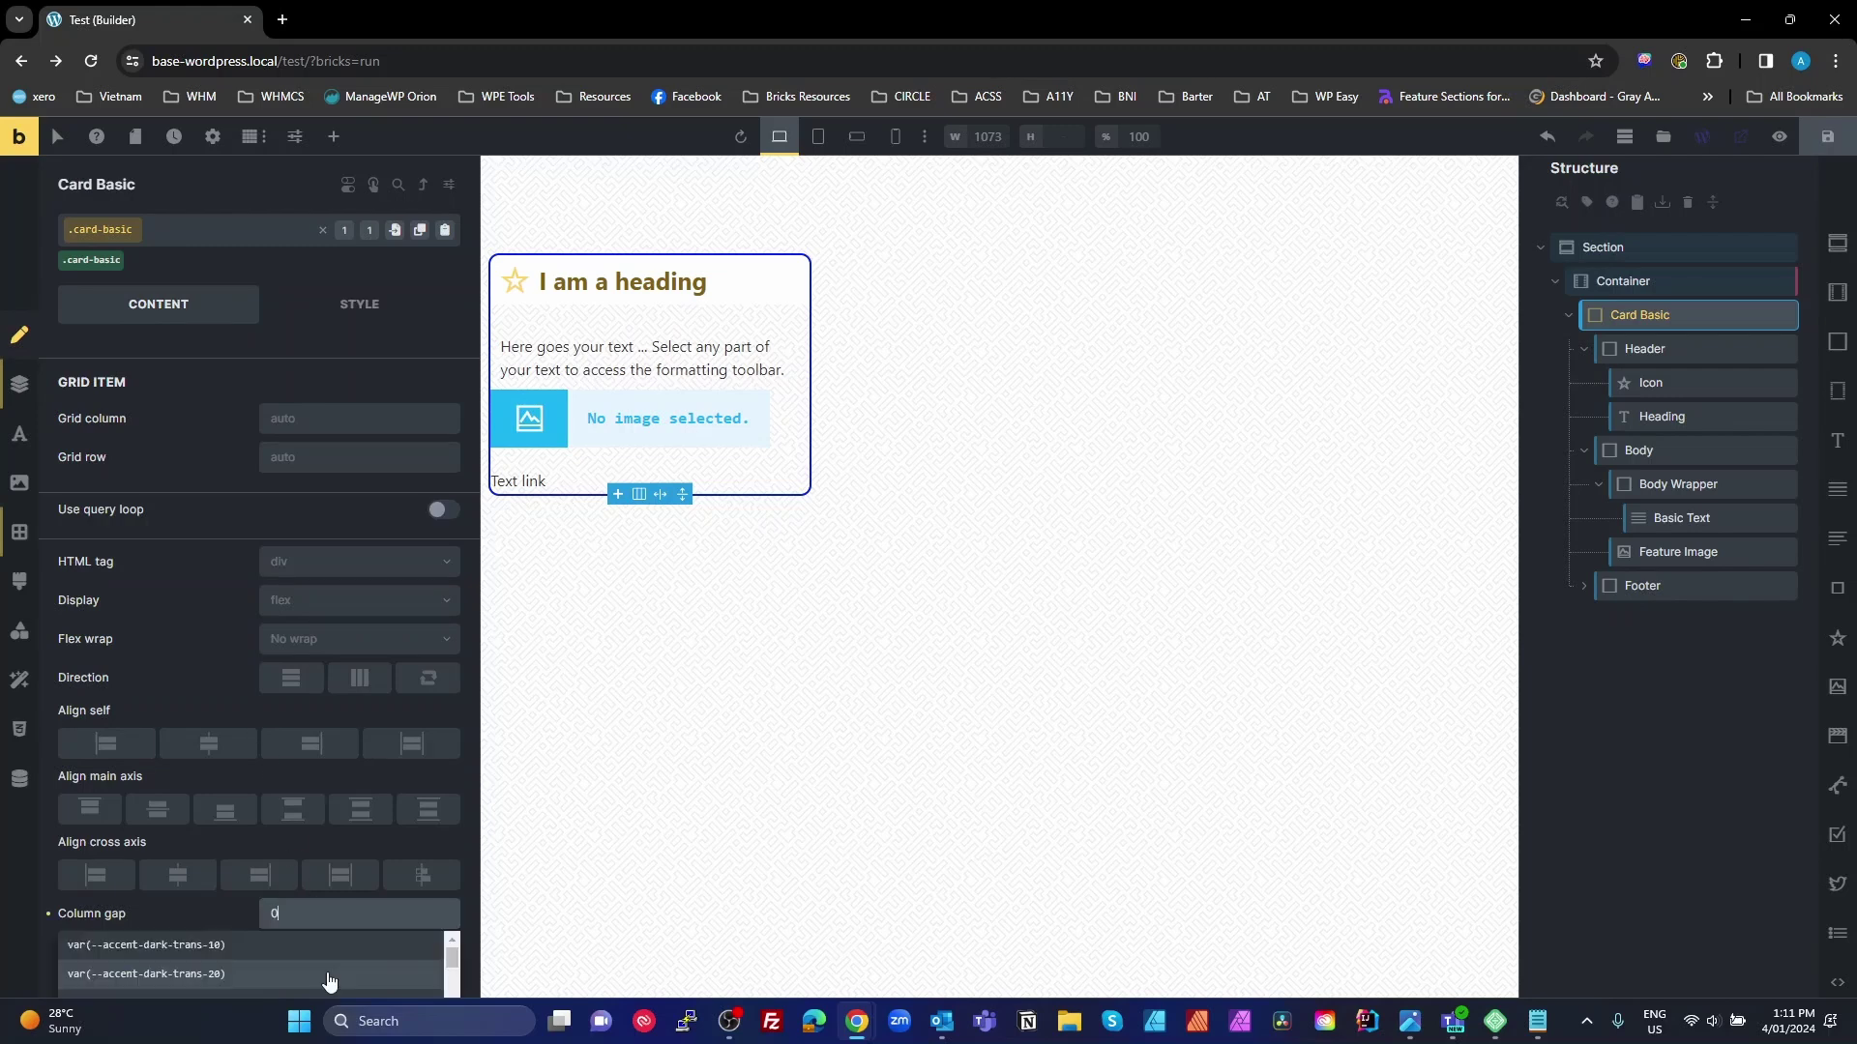
click(270, 951)
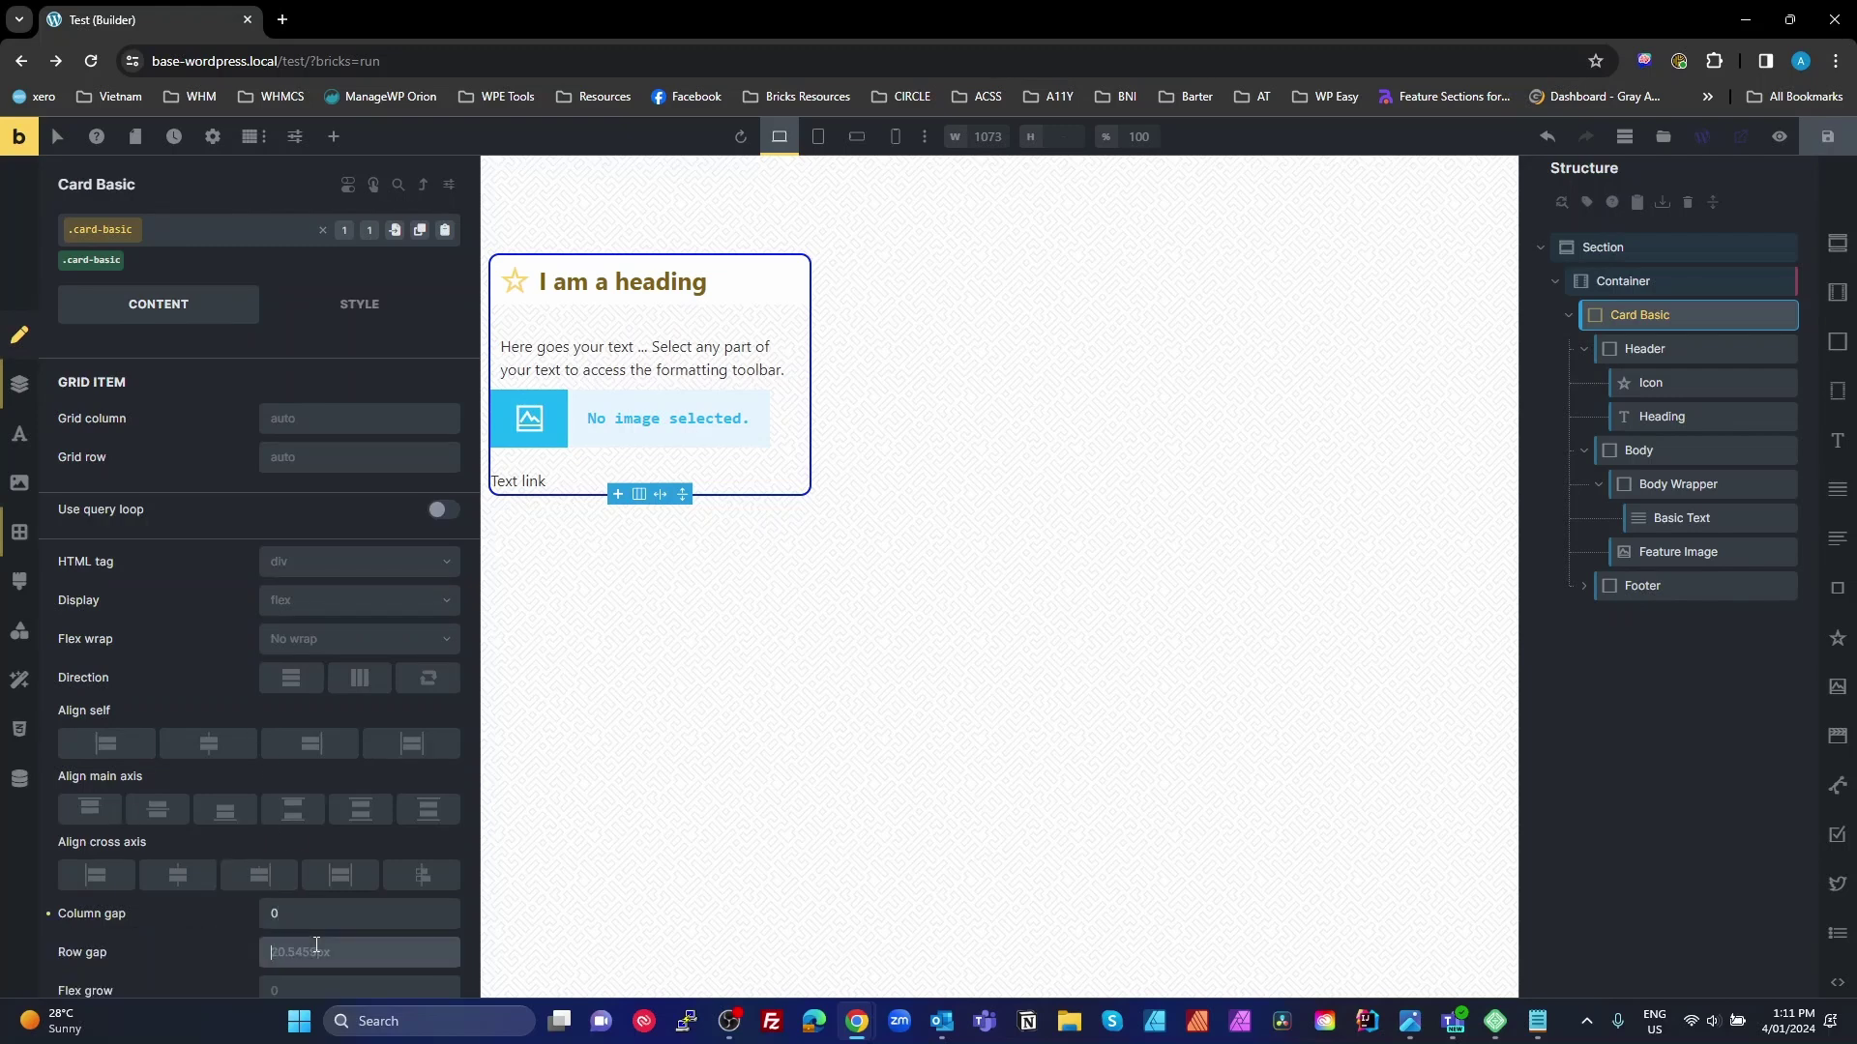
text(0)
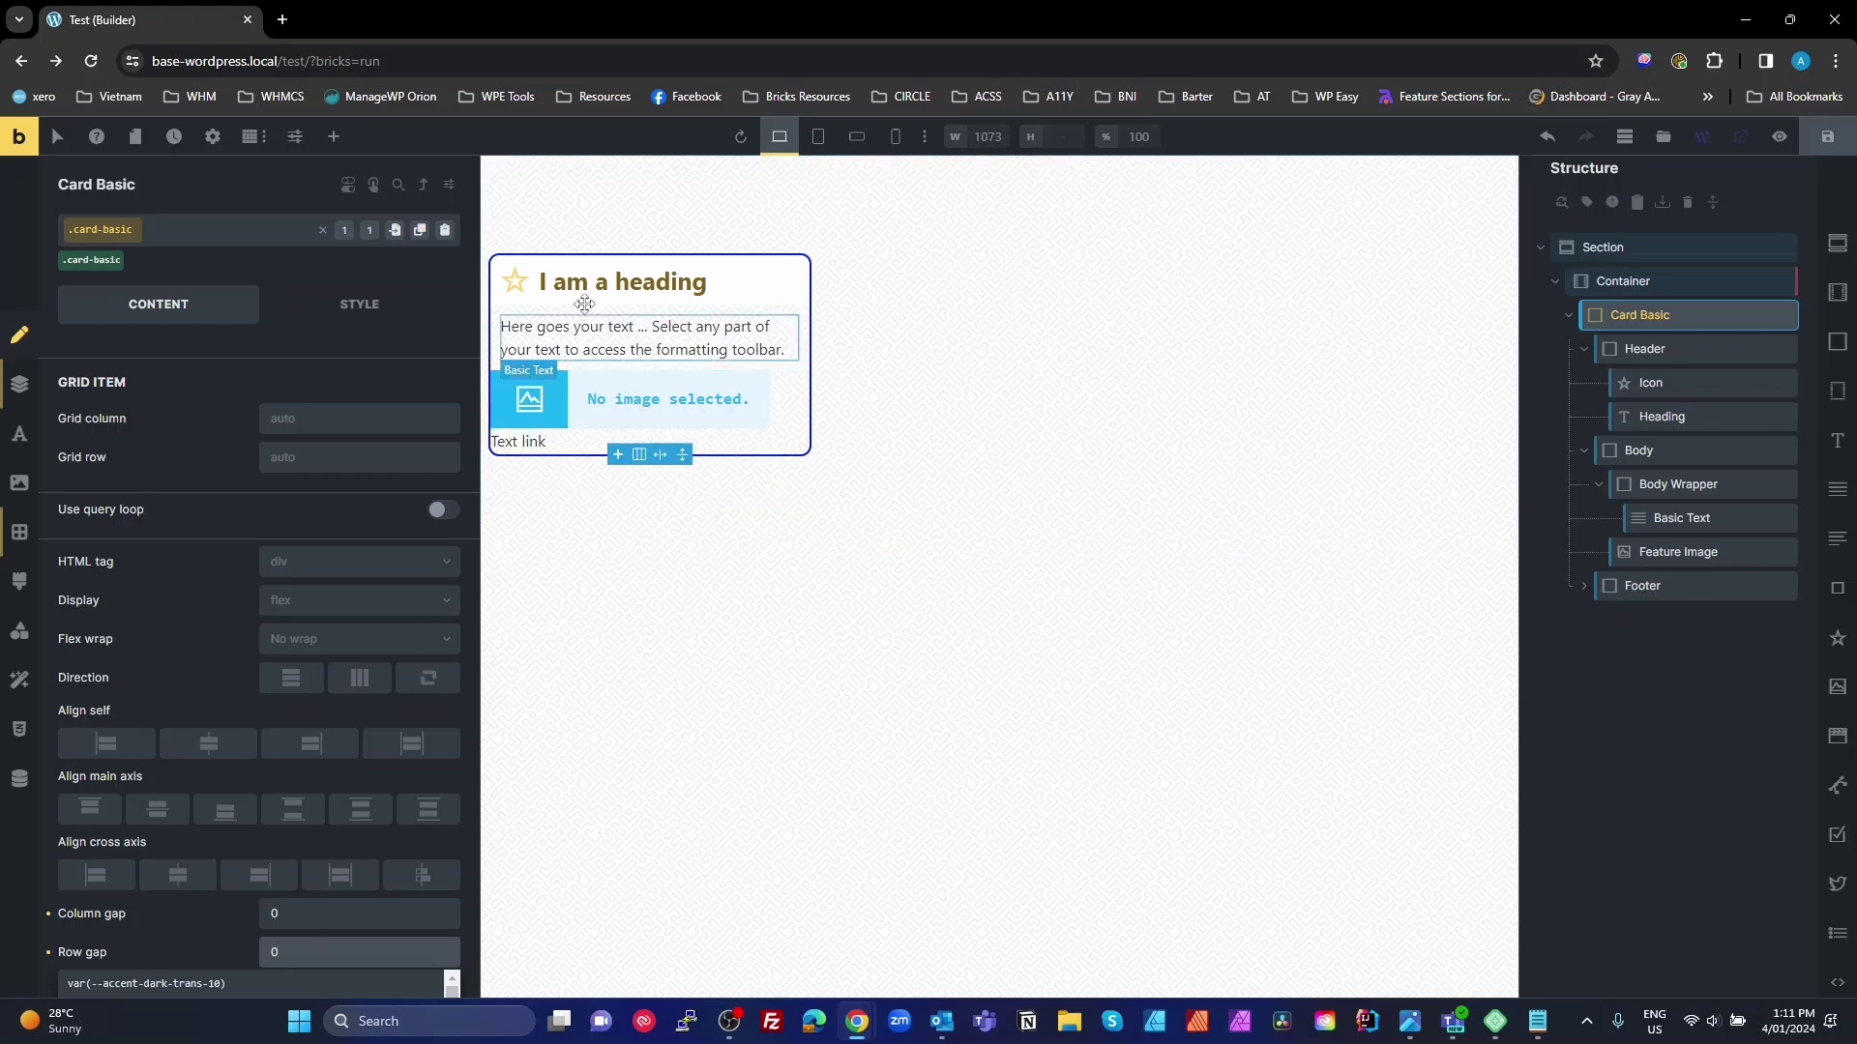
click(1663, 716)
Step: Insert tfgifzyh6m.jpg, the woman in front of a rock formation, from the media library as the Feature Image
click(1654, 484)
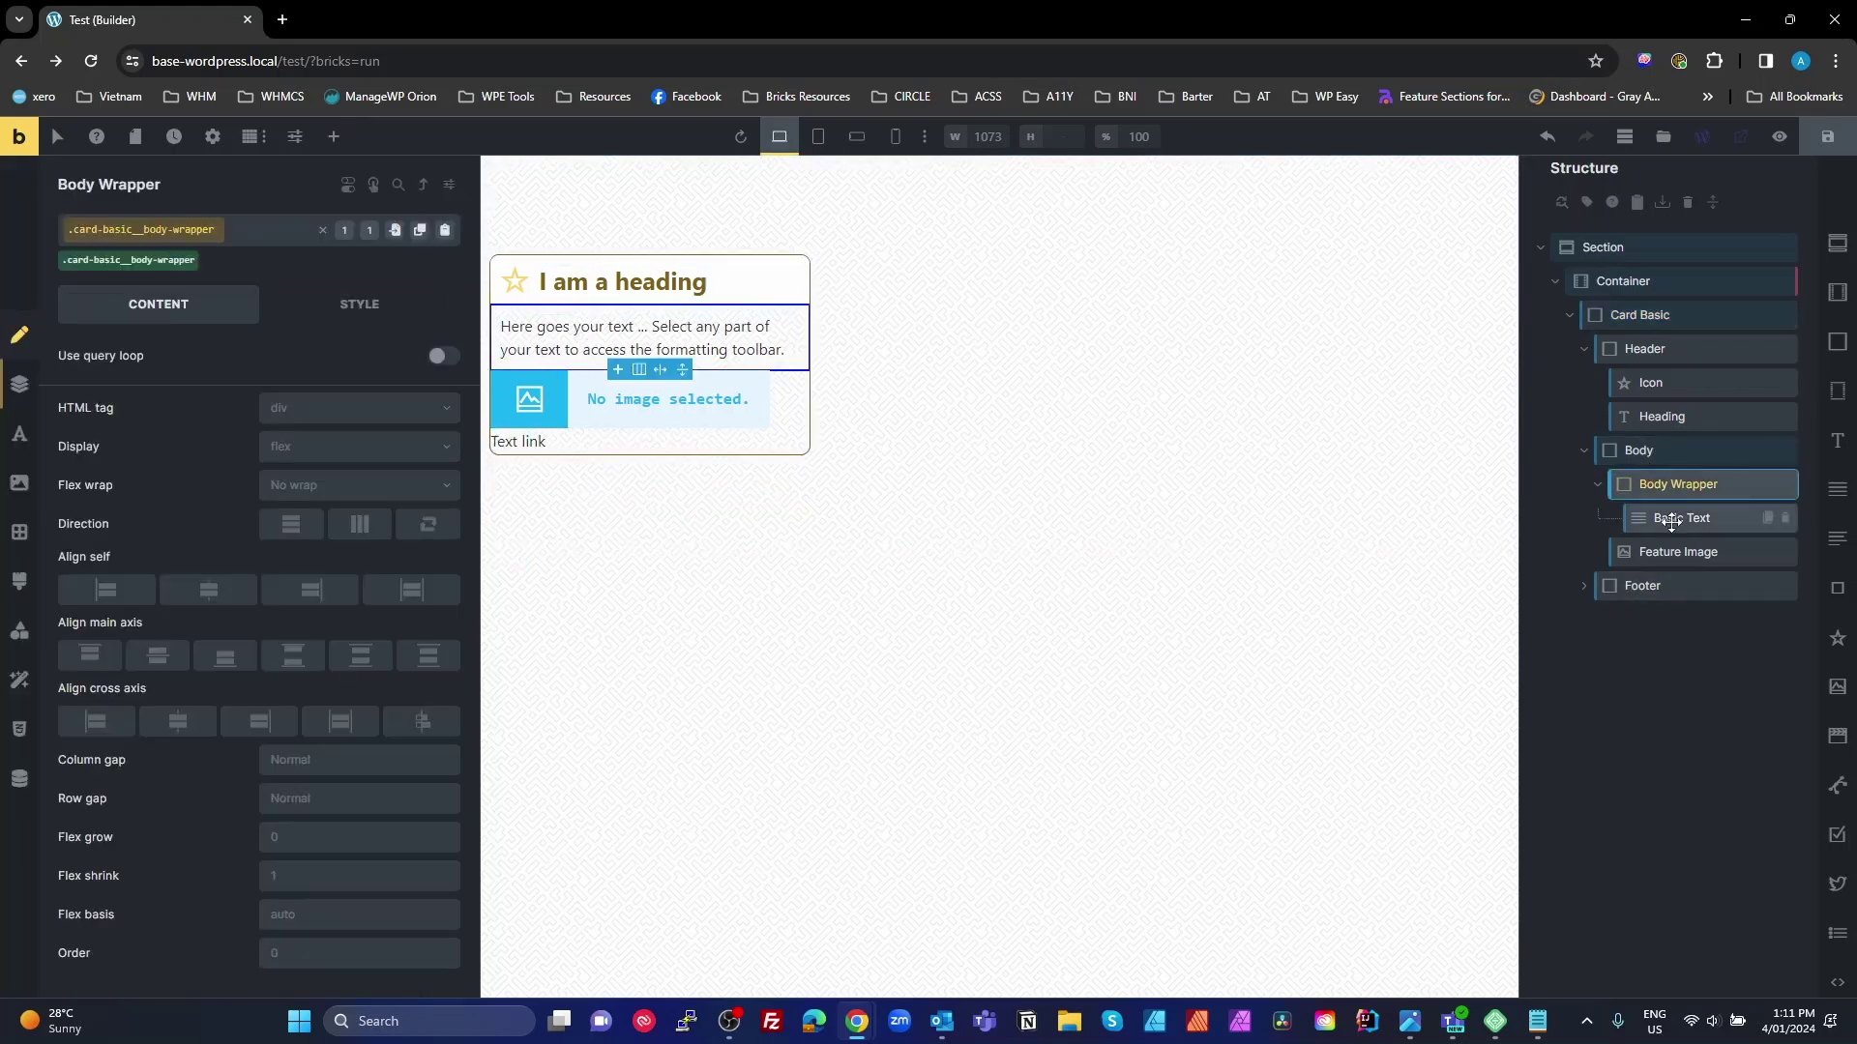
click(1666, 559)
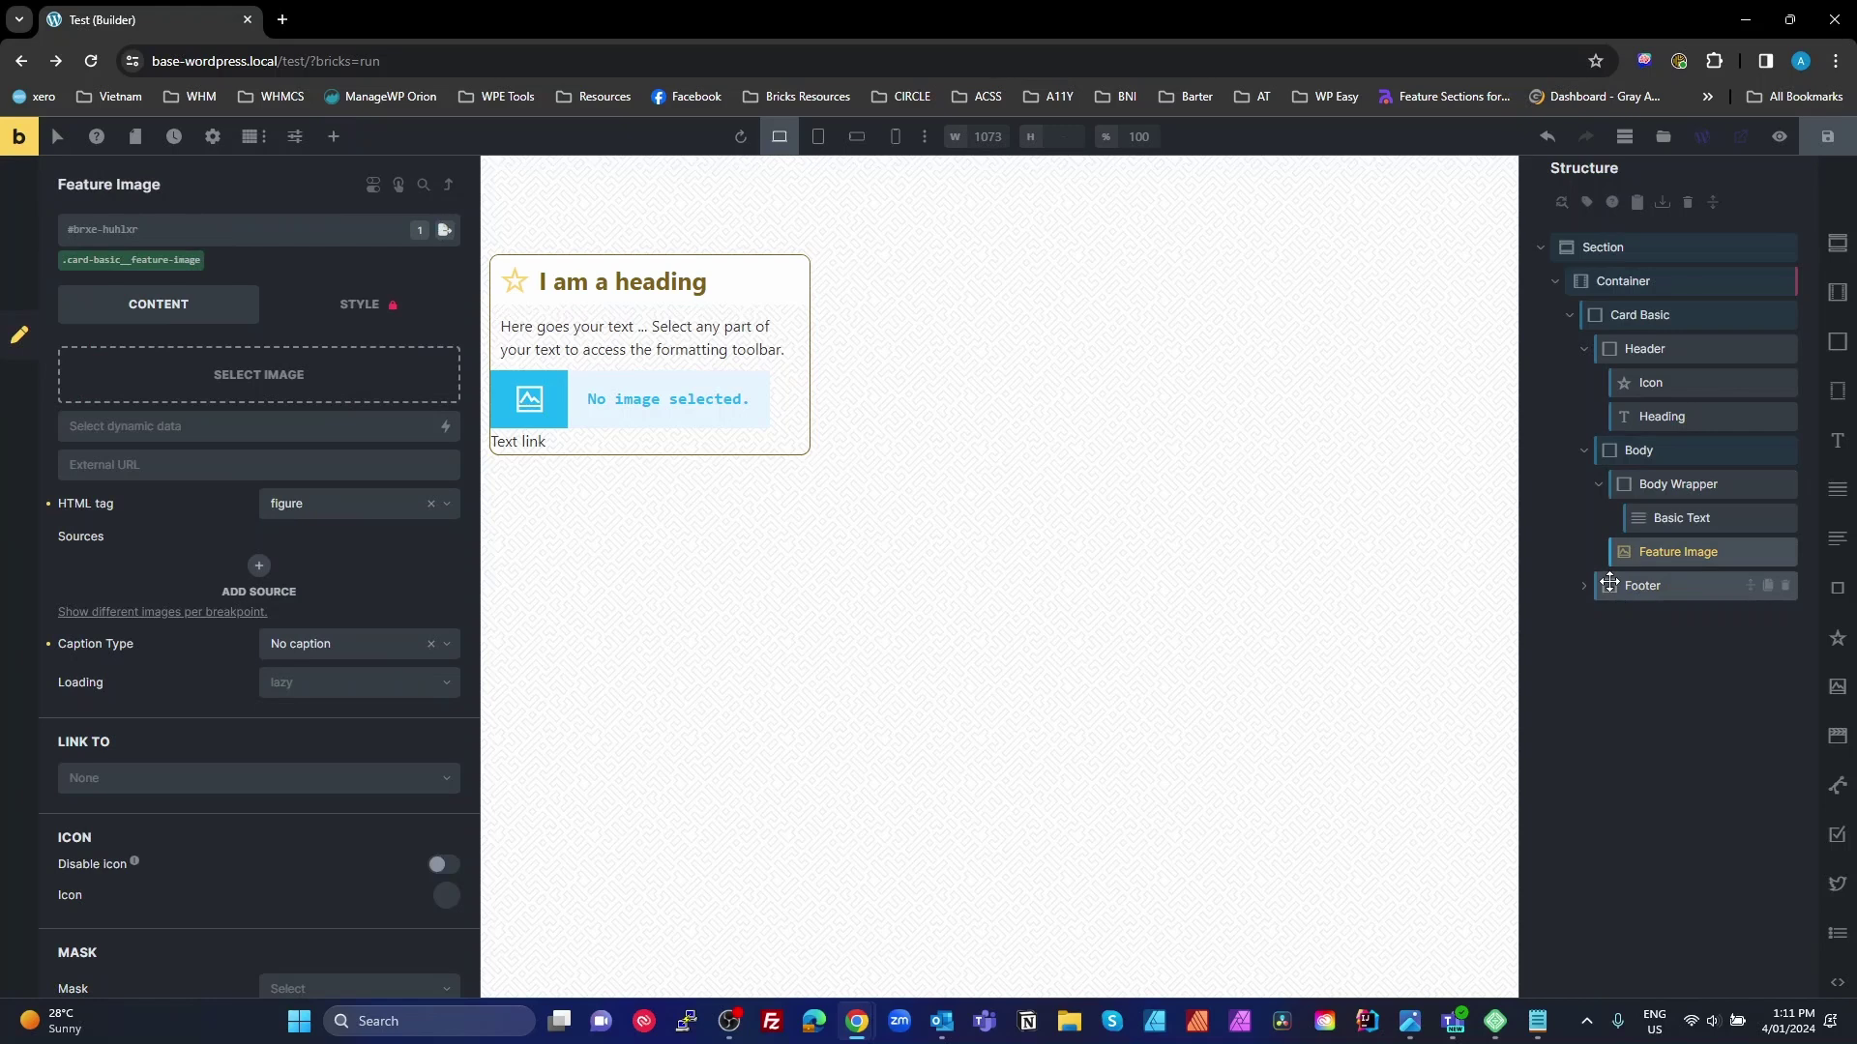
click(277, 392)
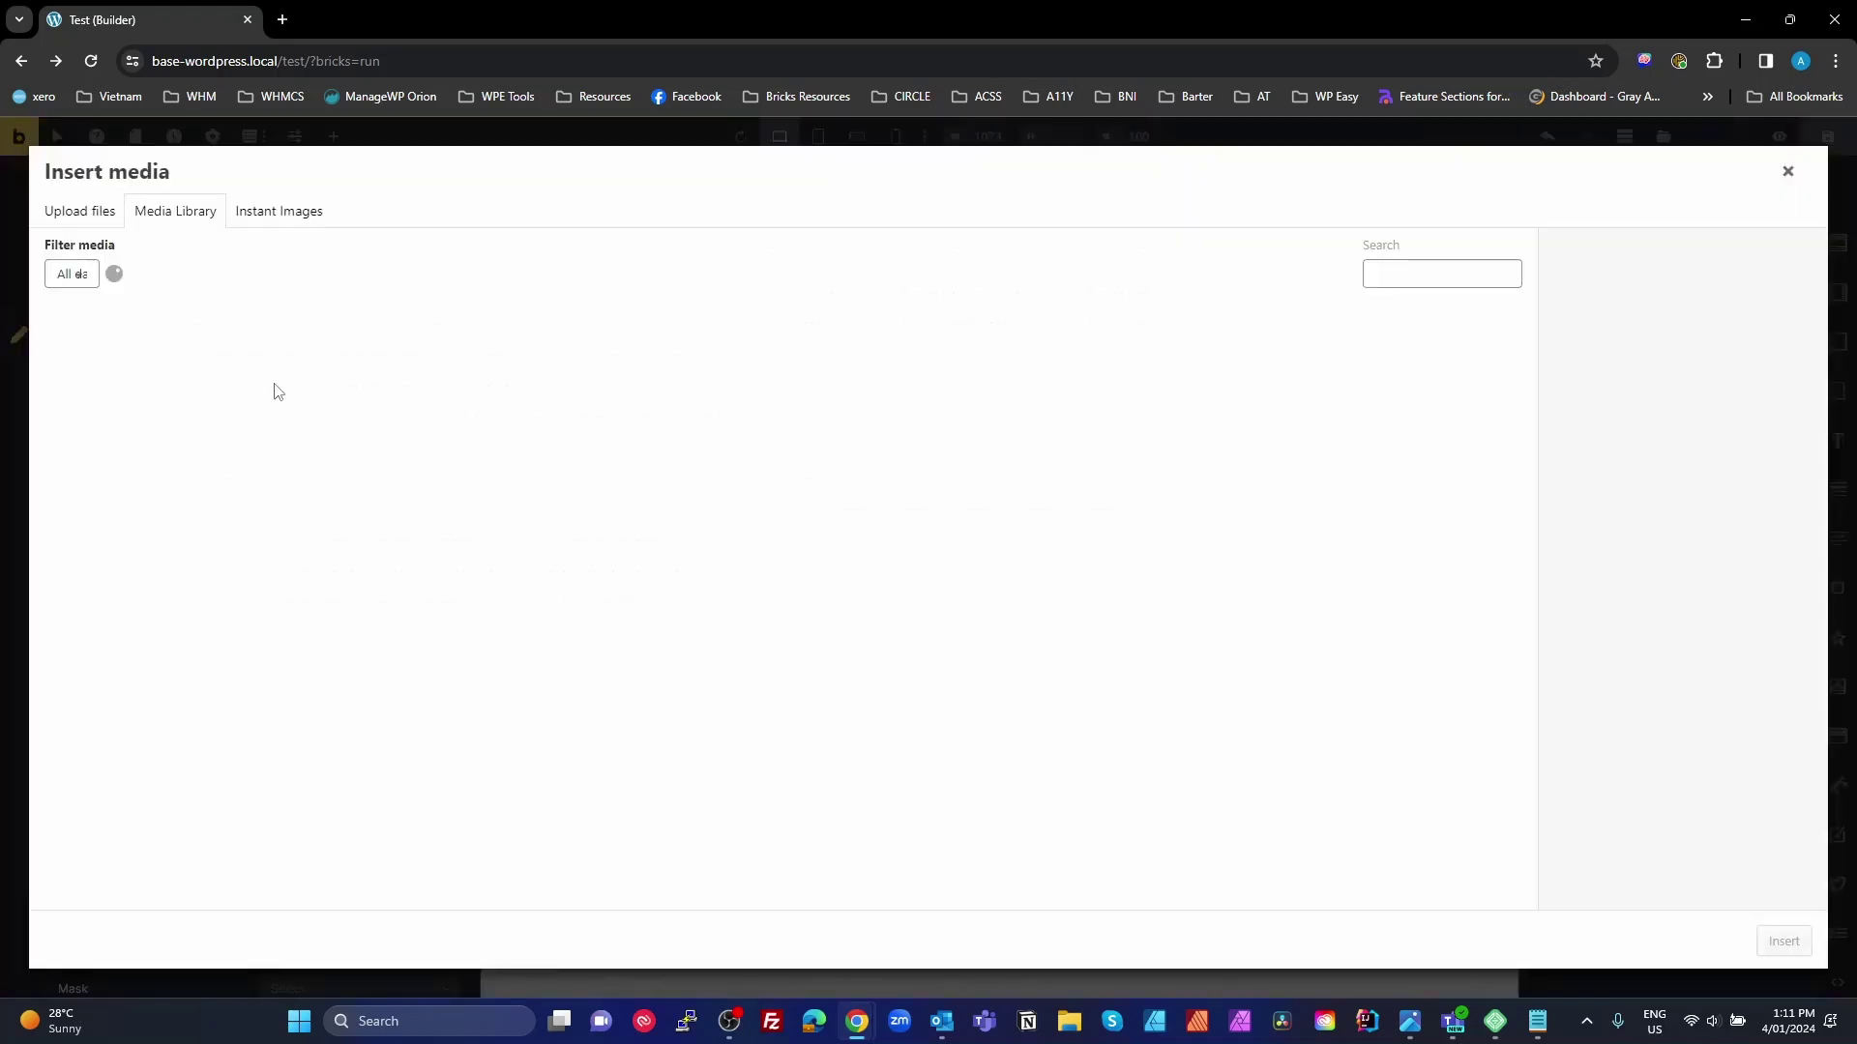
click(706, 401)
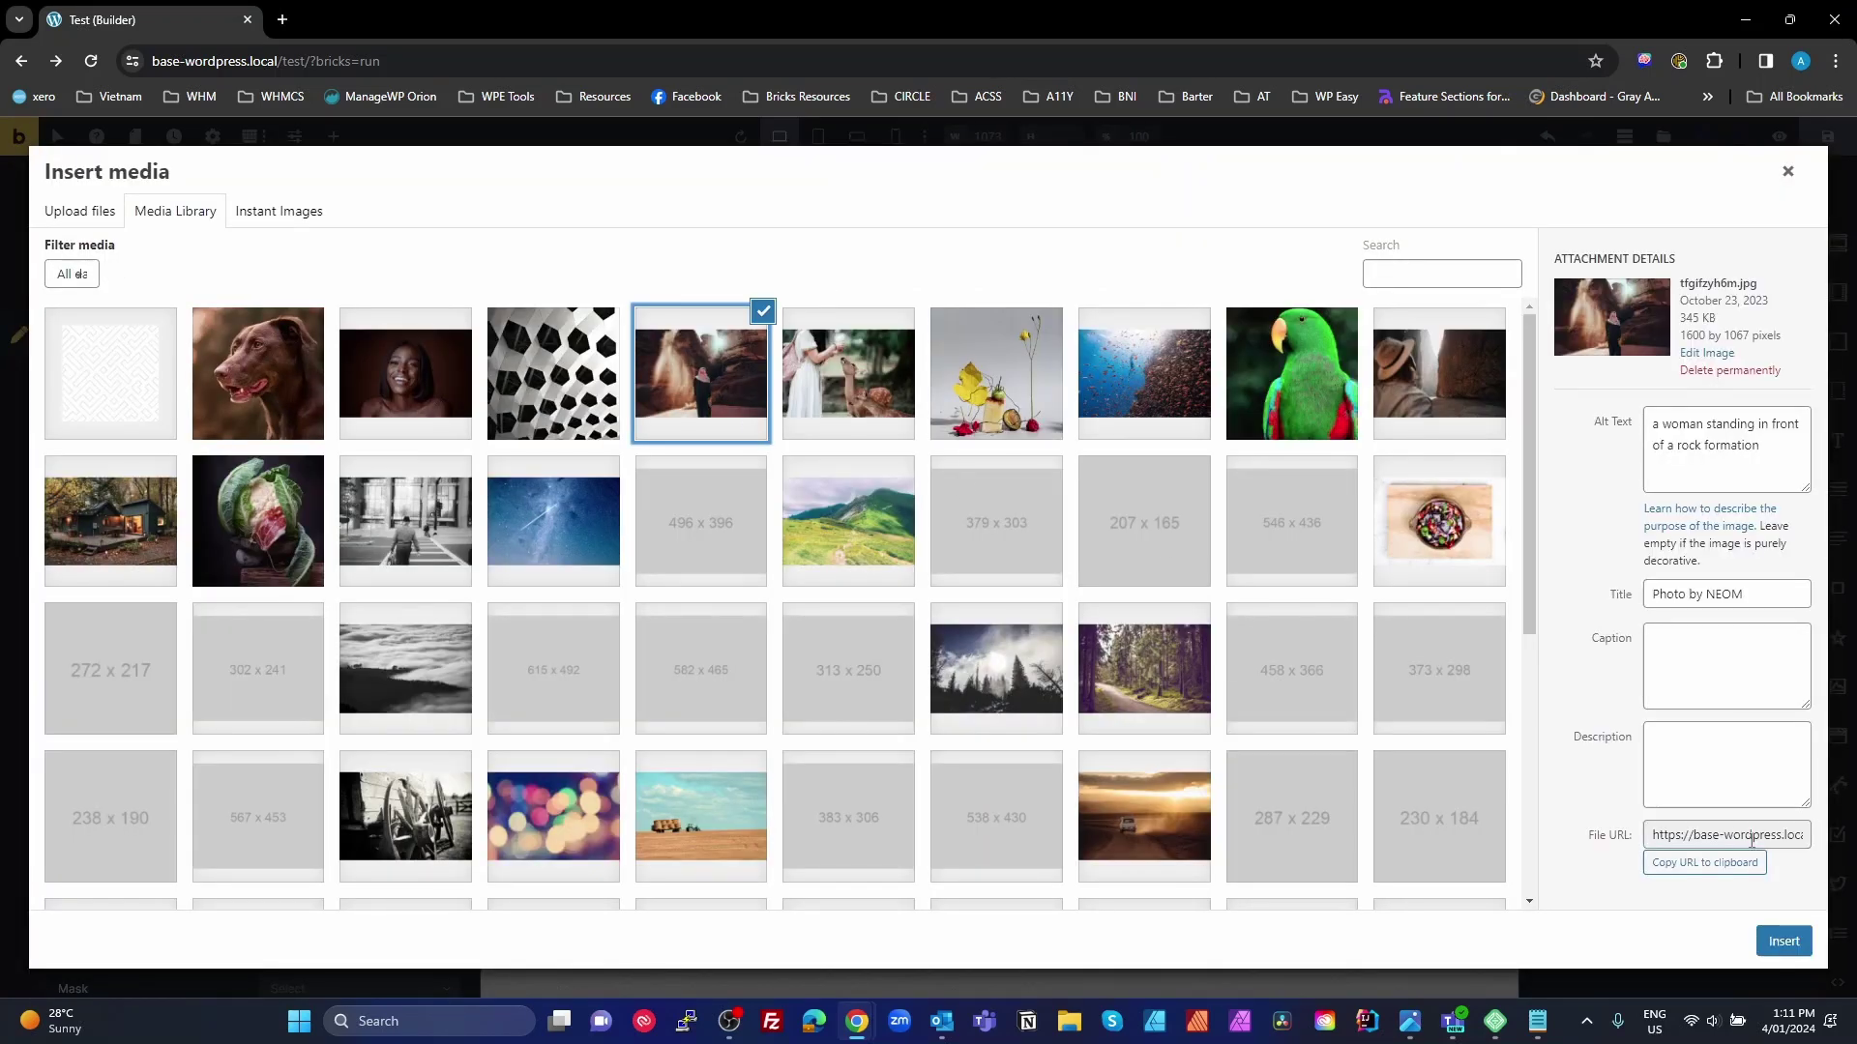
click(1801, 945)
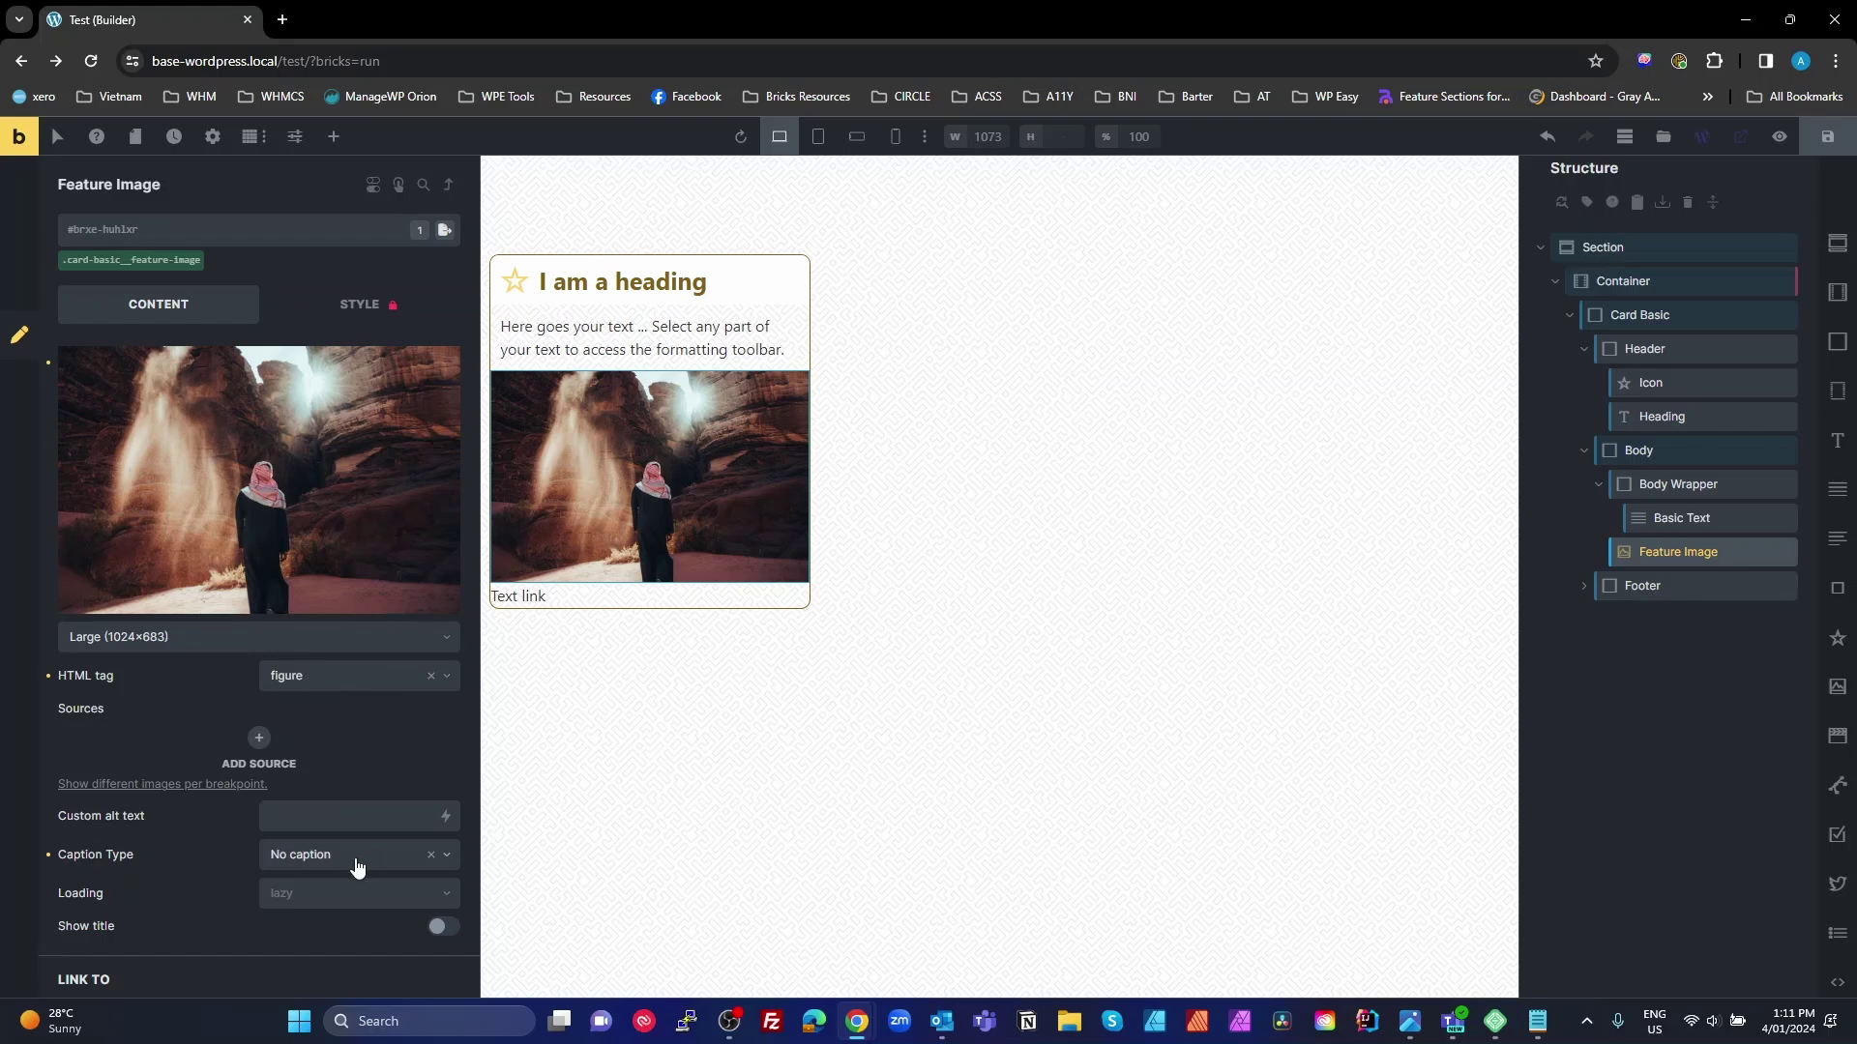
click(333, 818)
scroll(344, 793, down, 4)
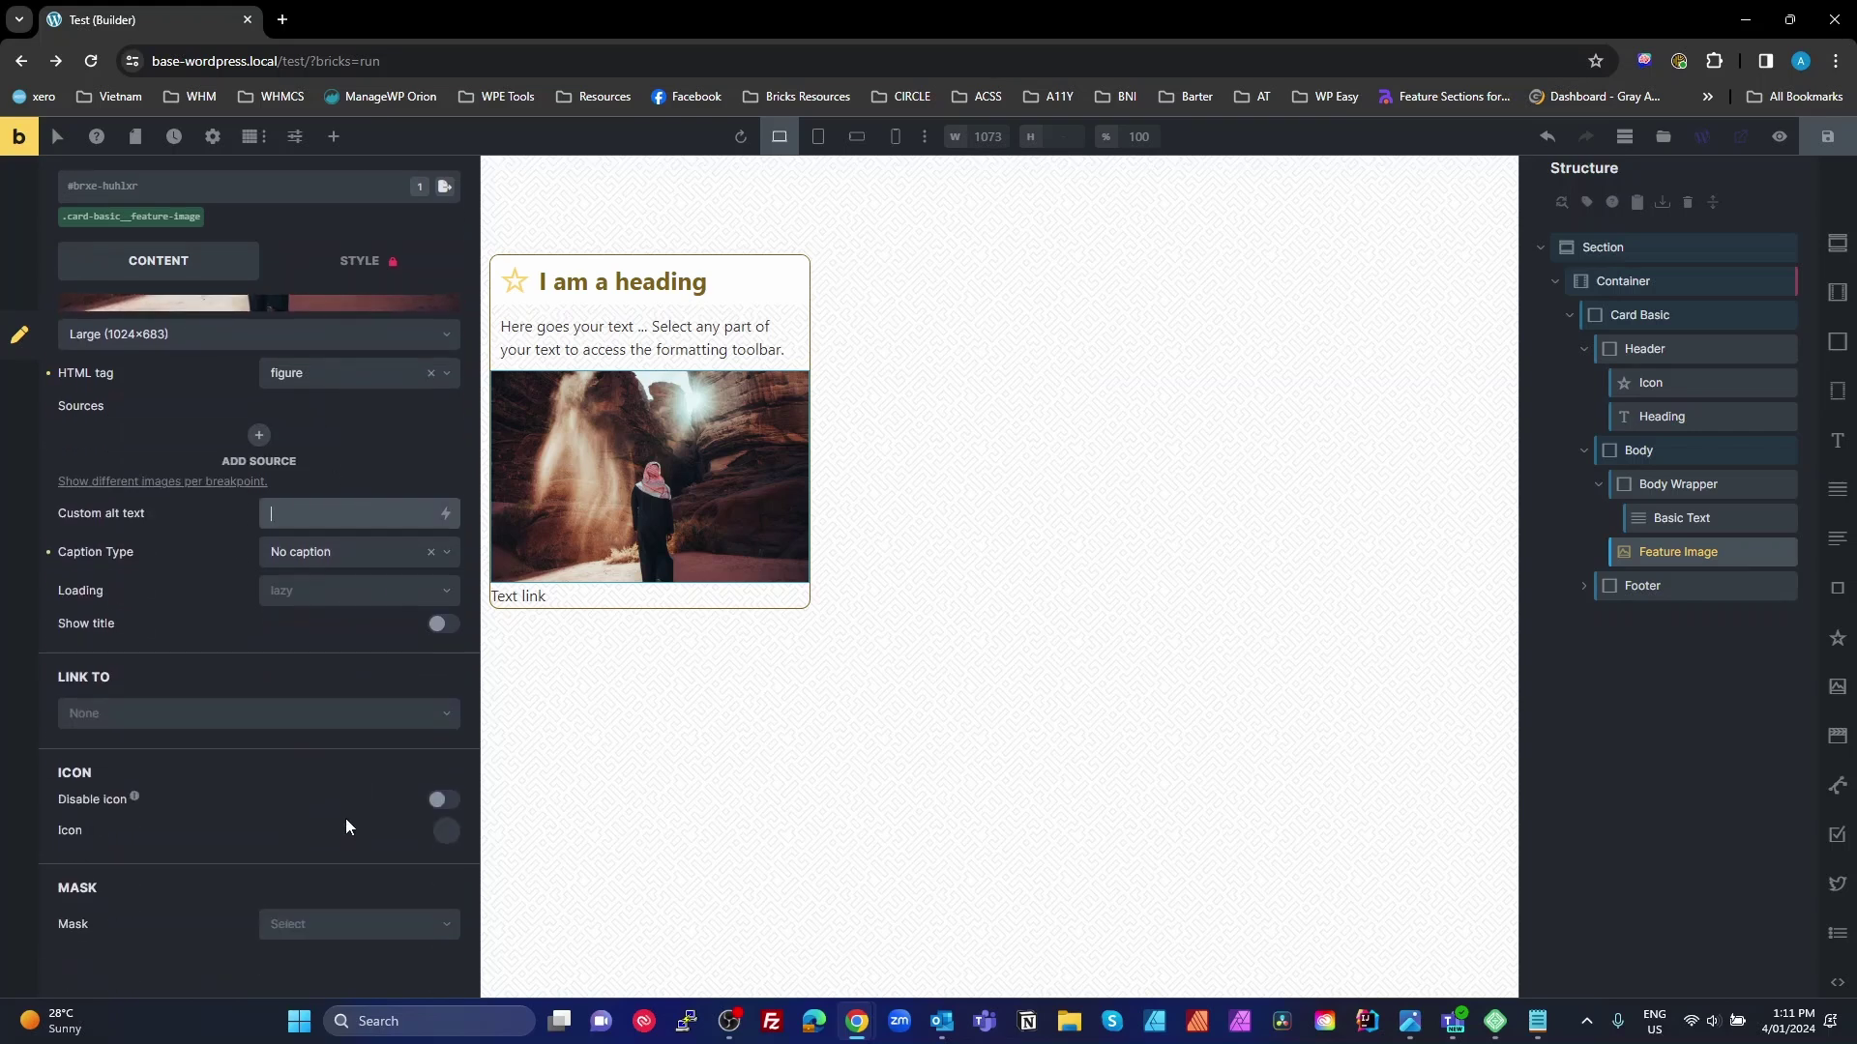
scroll(348, 824, up, 4)
click(161, 278)
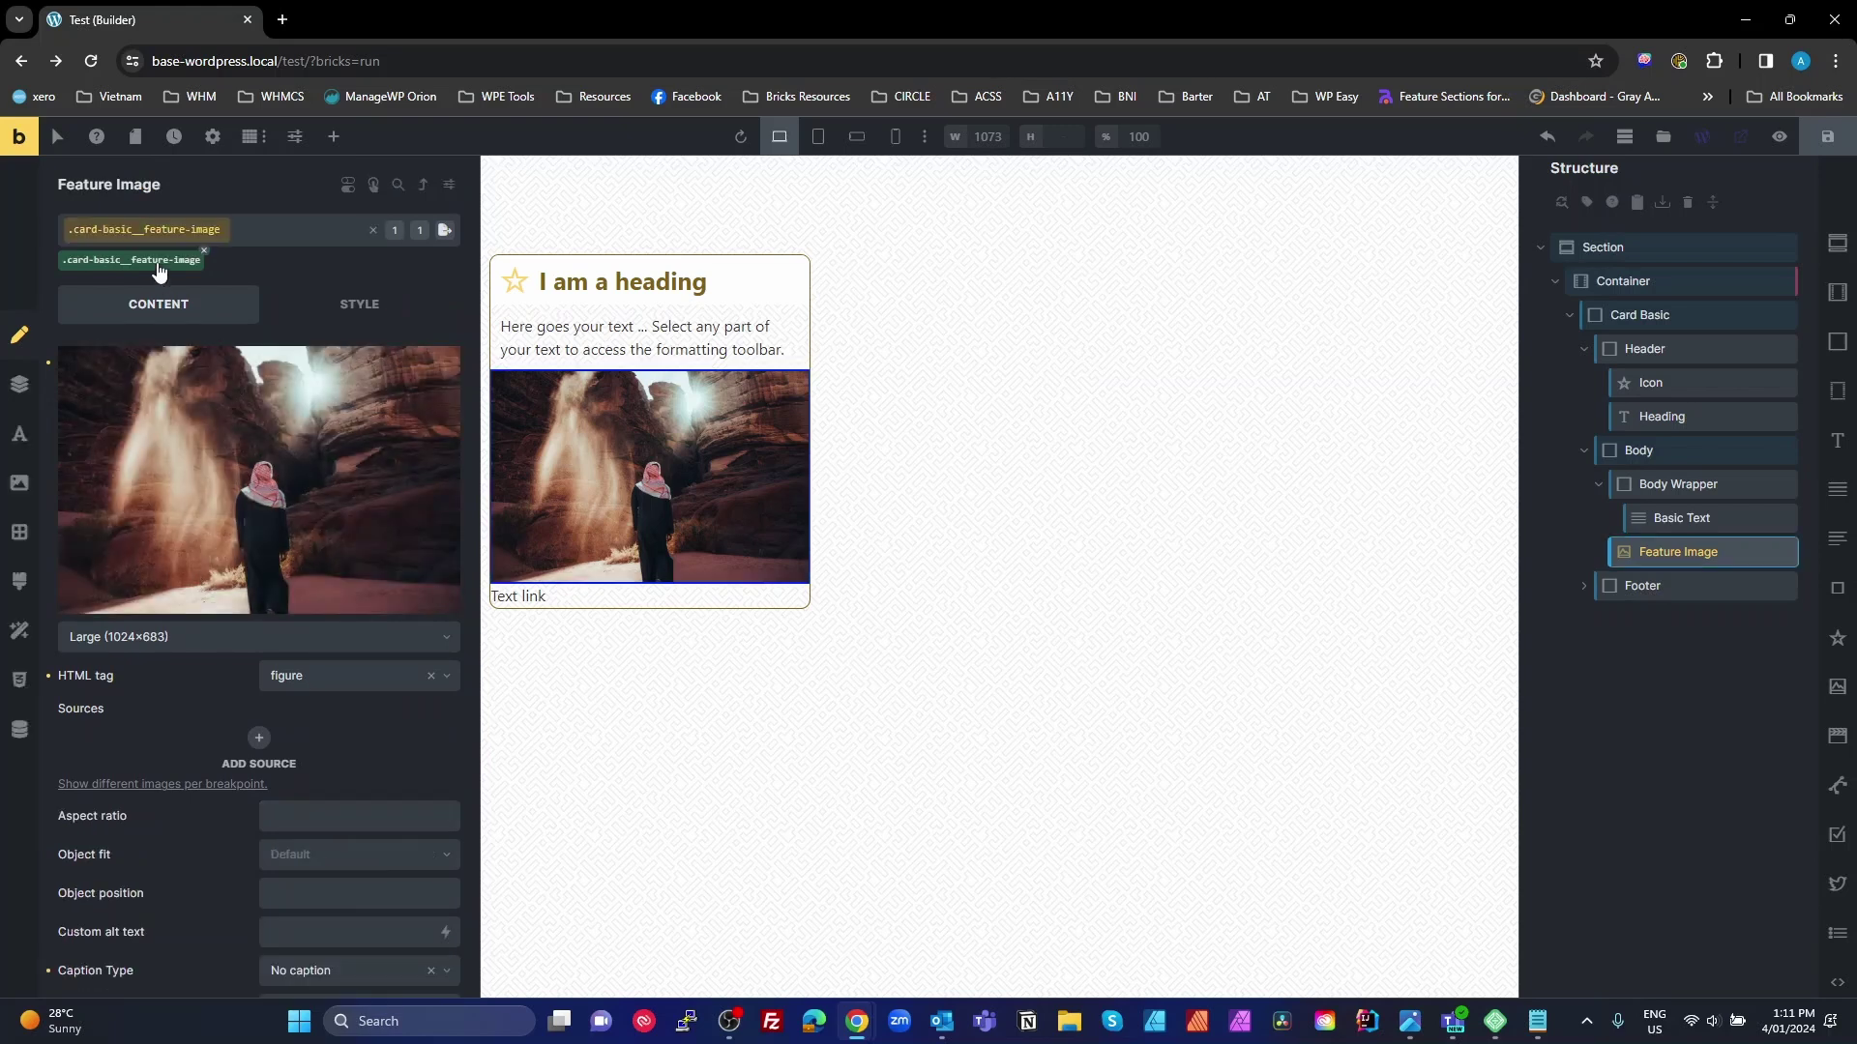
scroll(385, 767, down, 1)
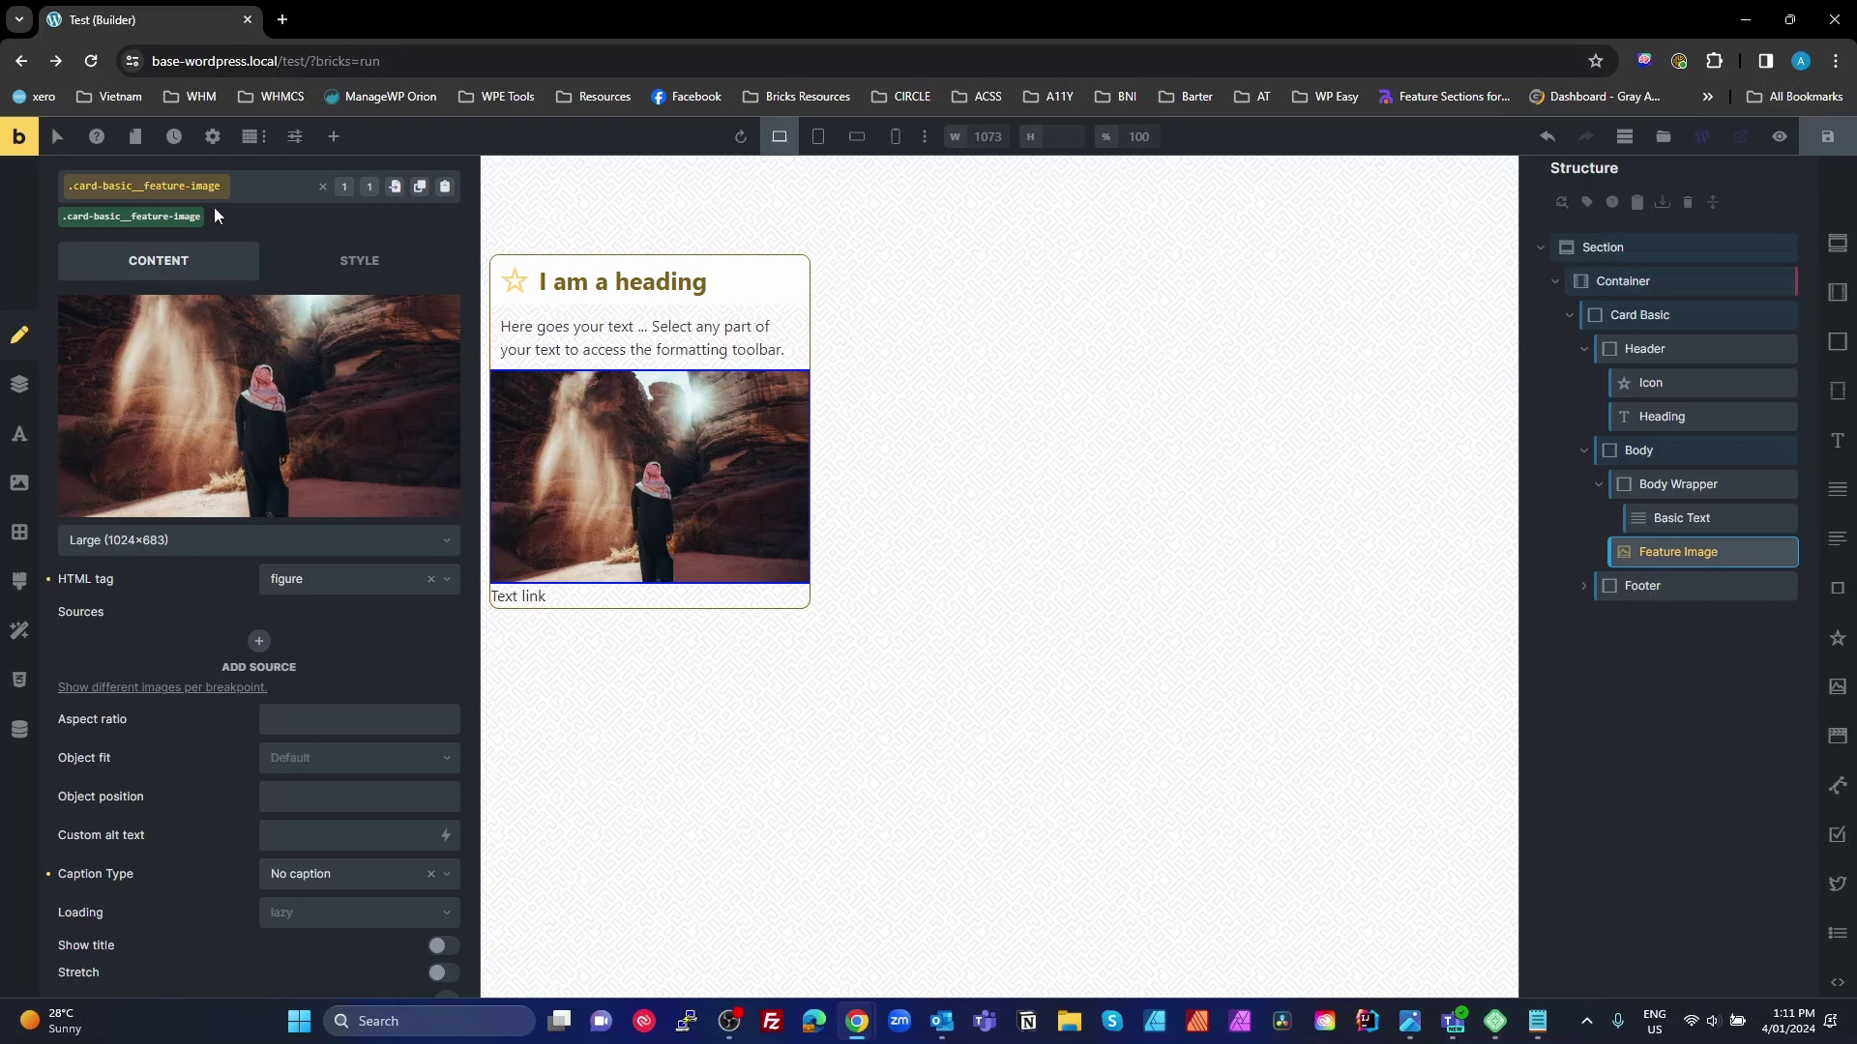
click(324, 188)
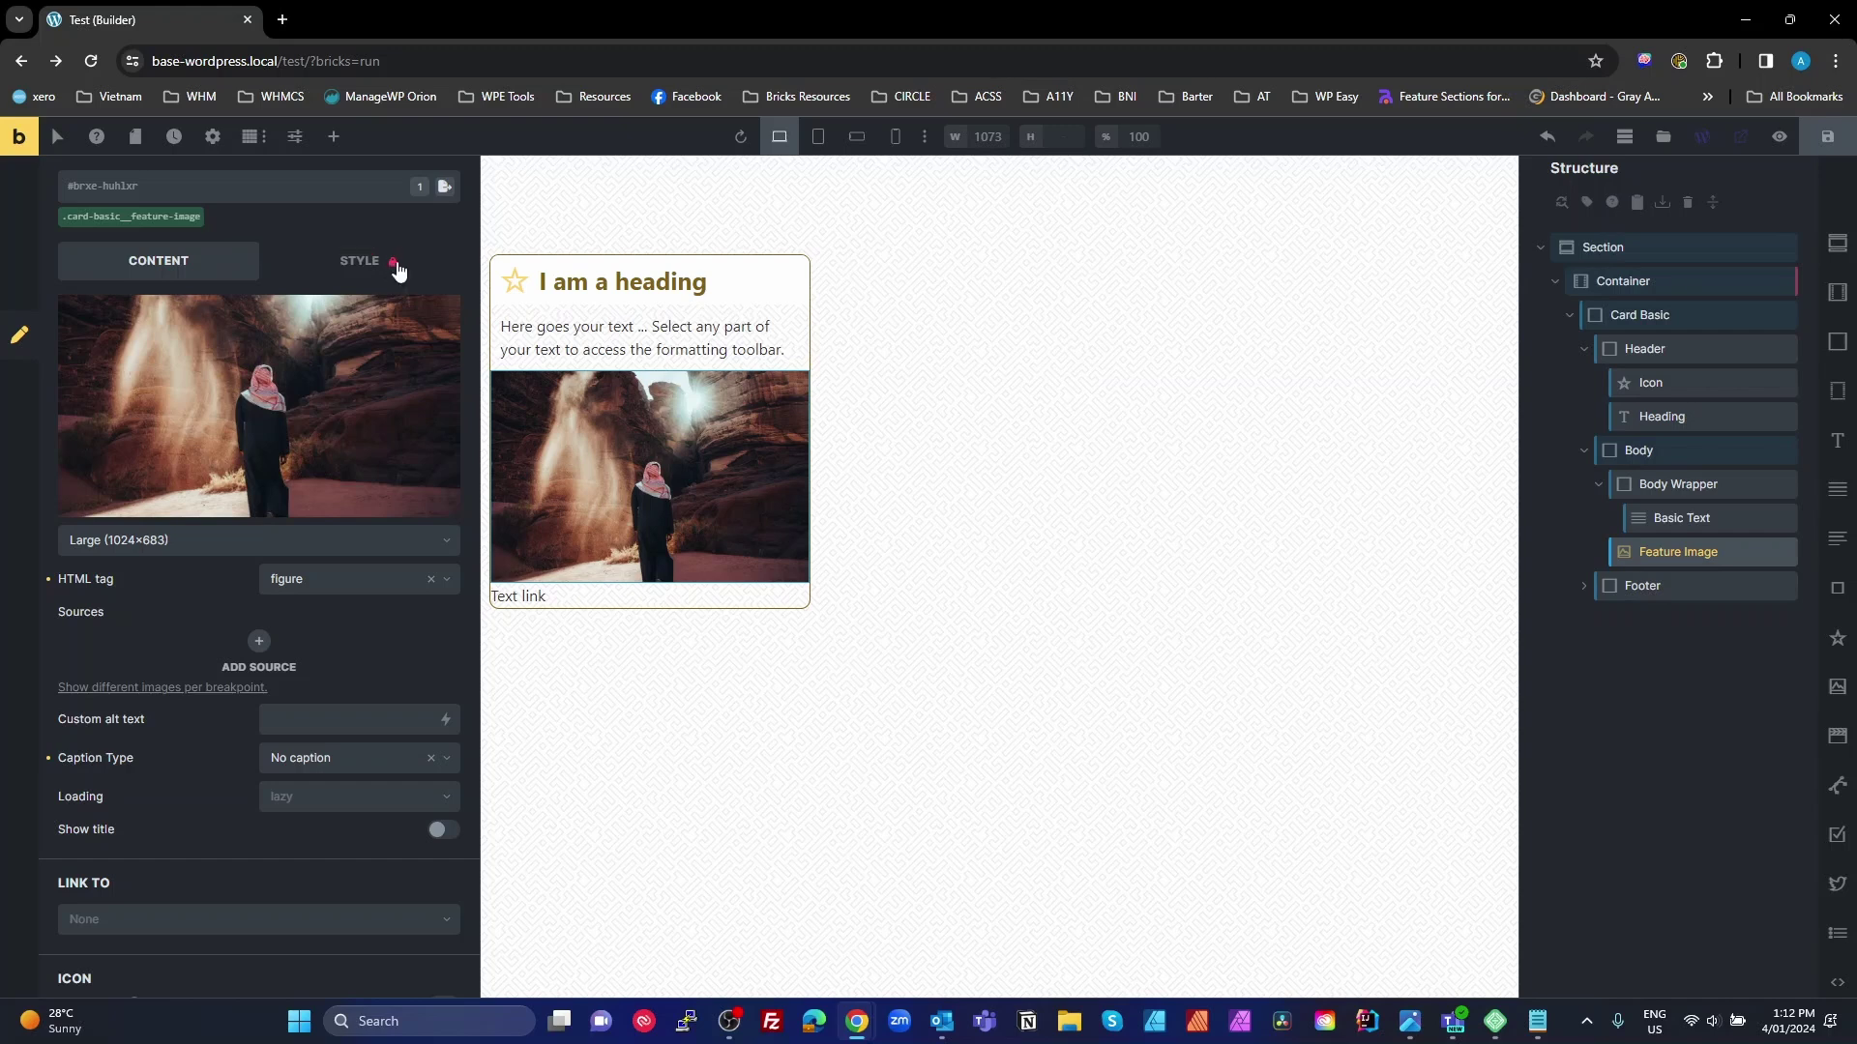
Step: Give the card-basic__feature-image class an aspect ratio of 4 / 3 and an object fit of Cover
click(150, 220)
click(279, 724)
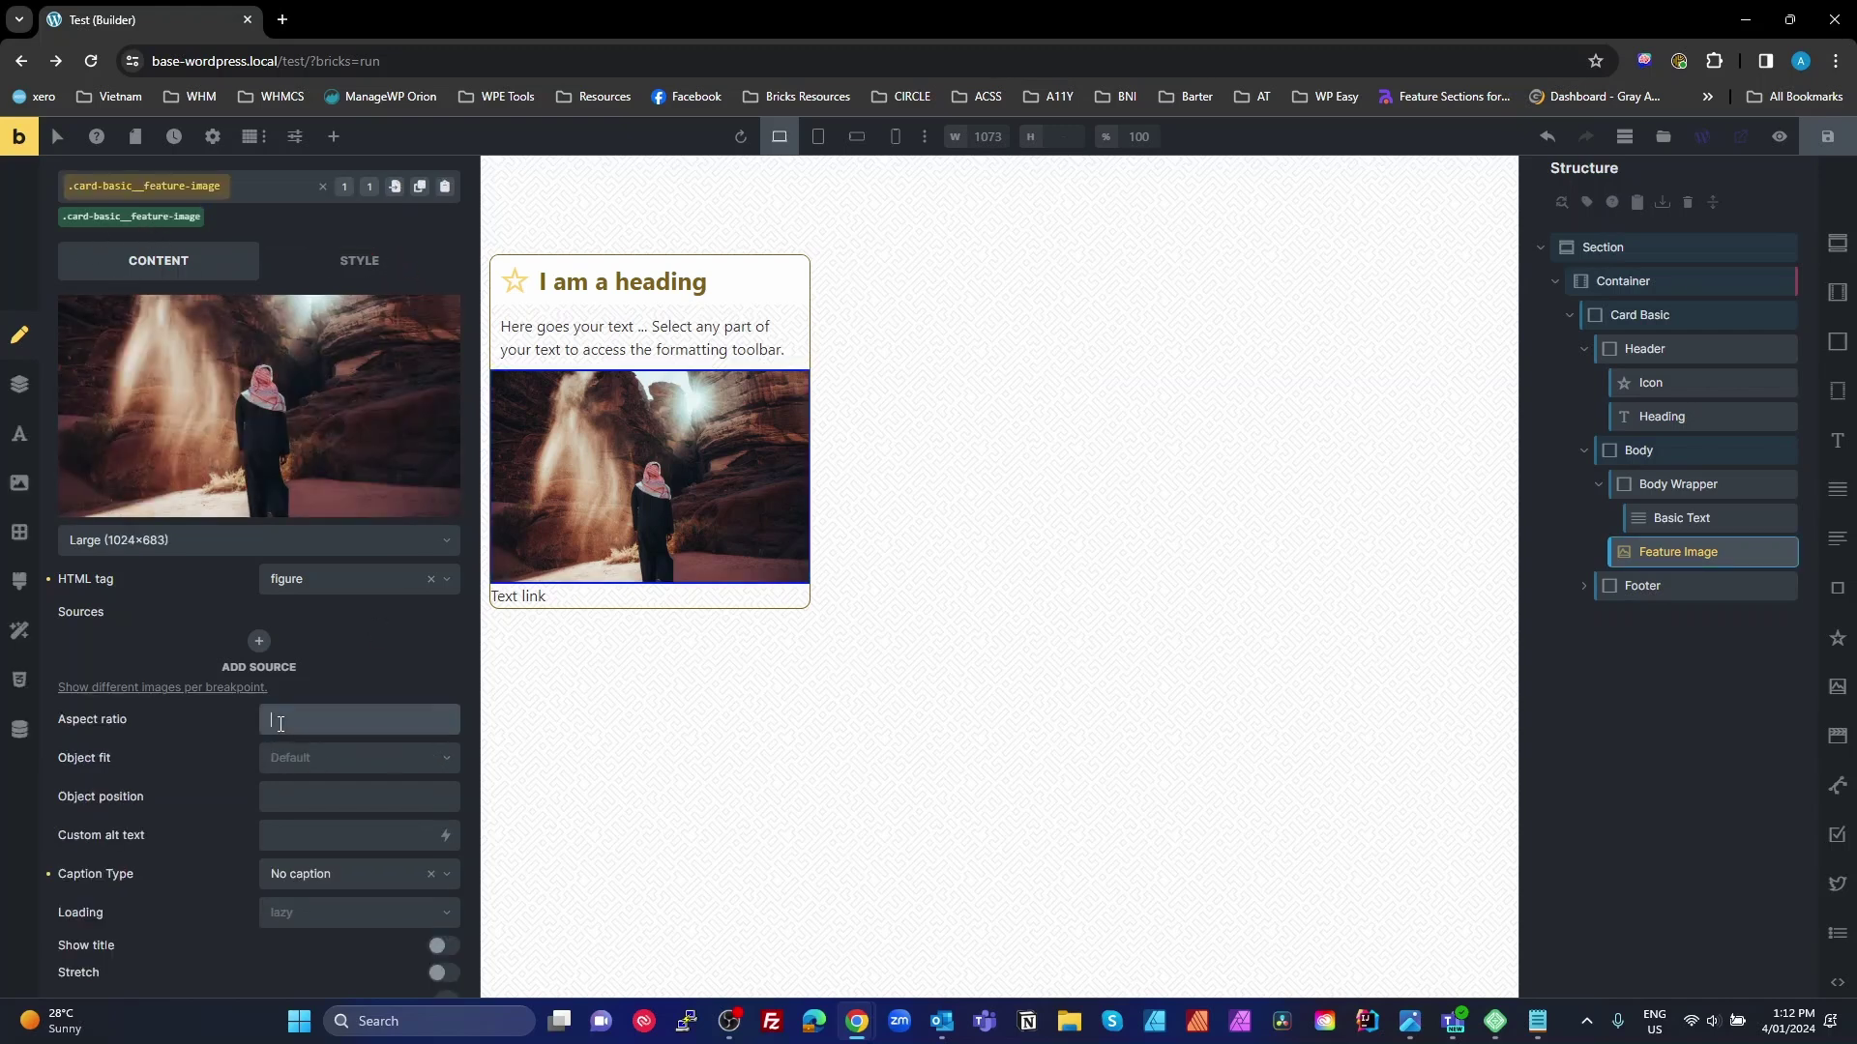
text(4 / 3)
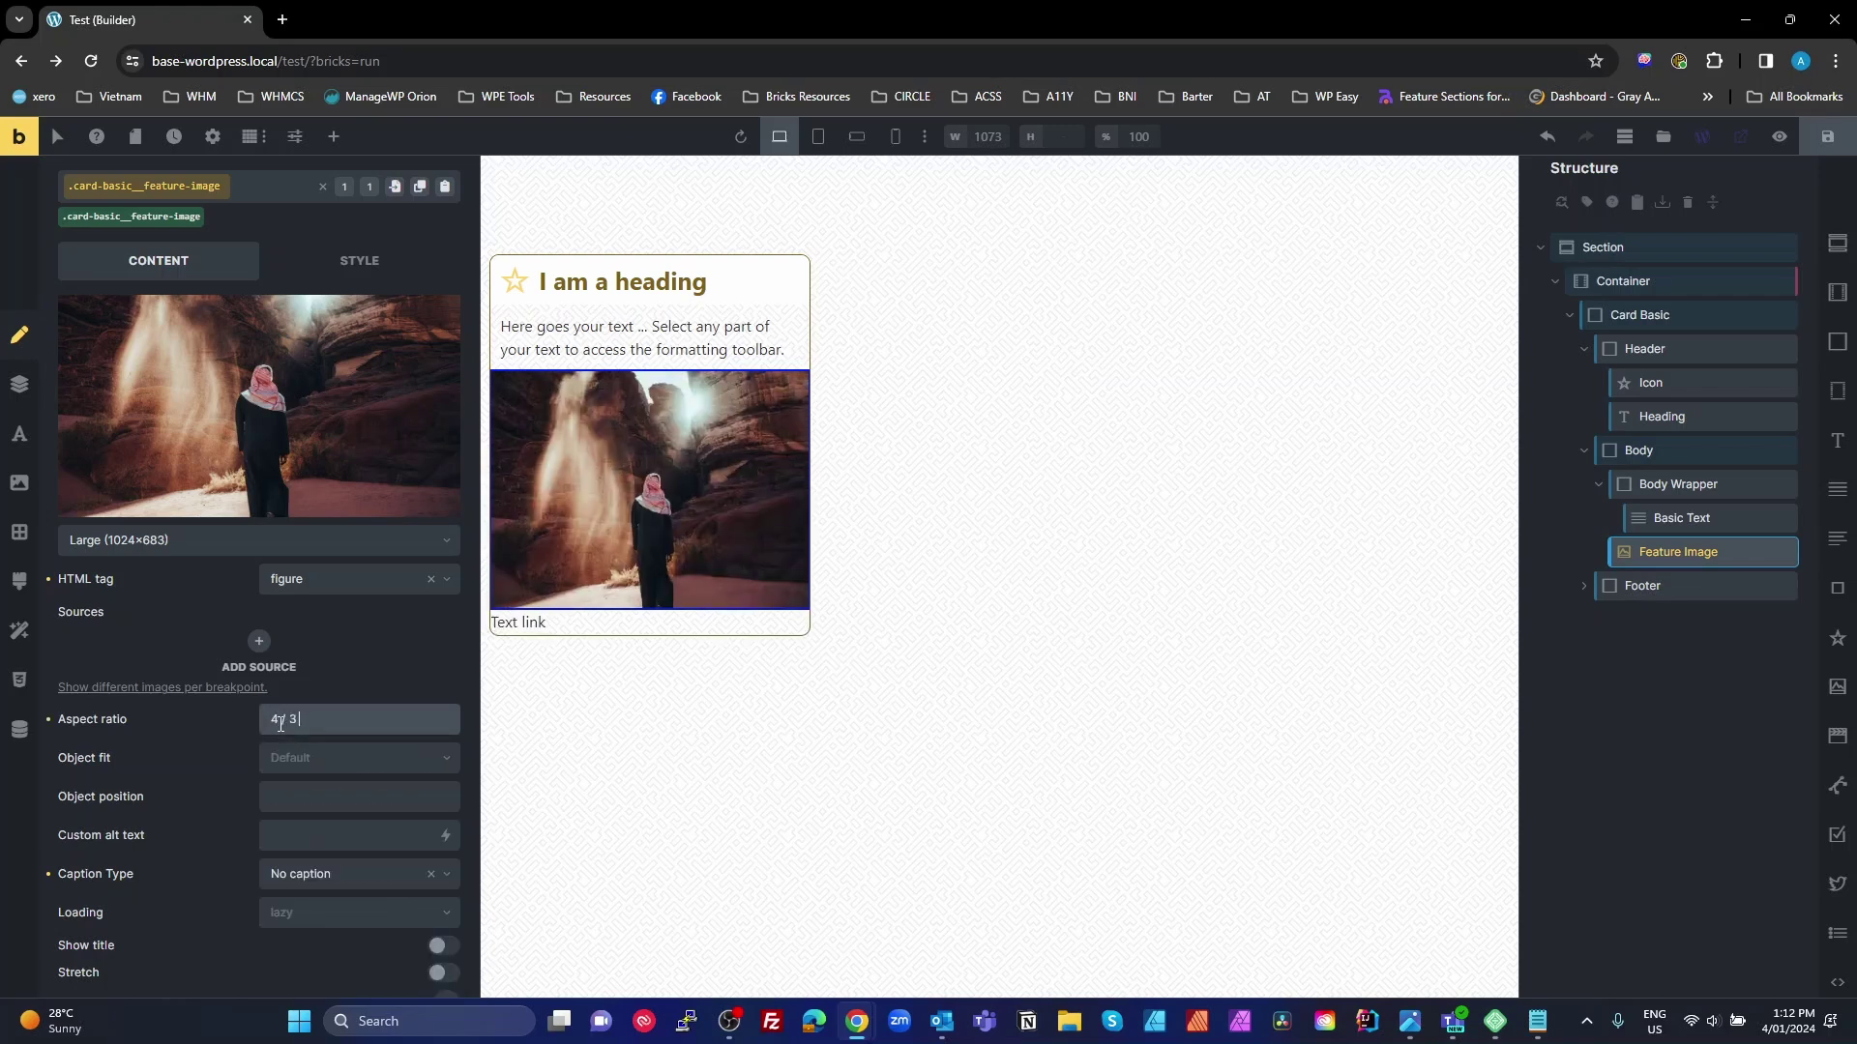
click(337, 764)
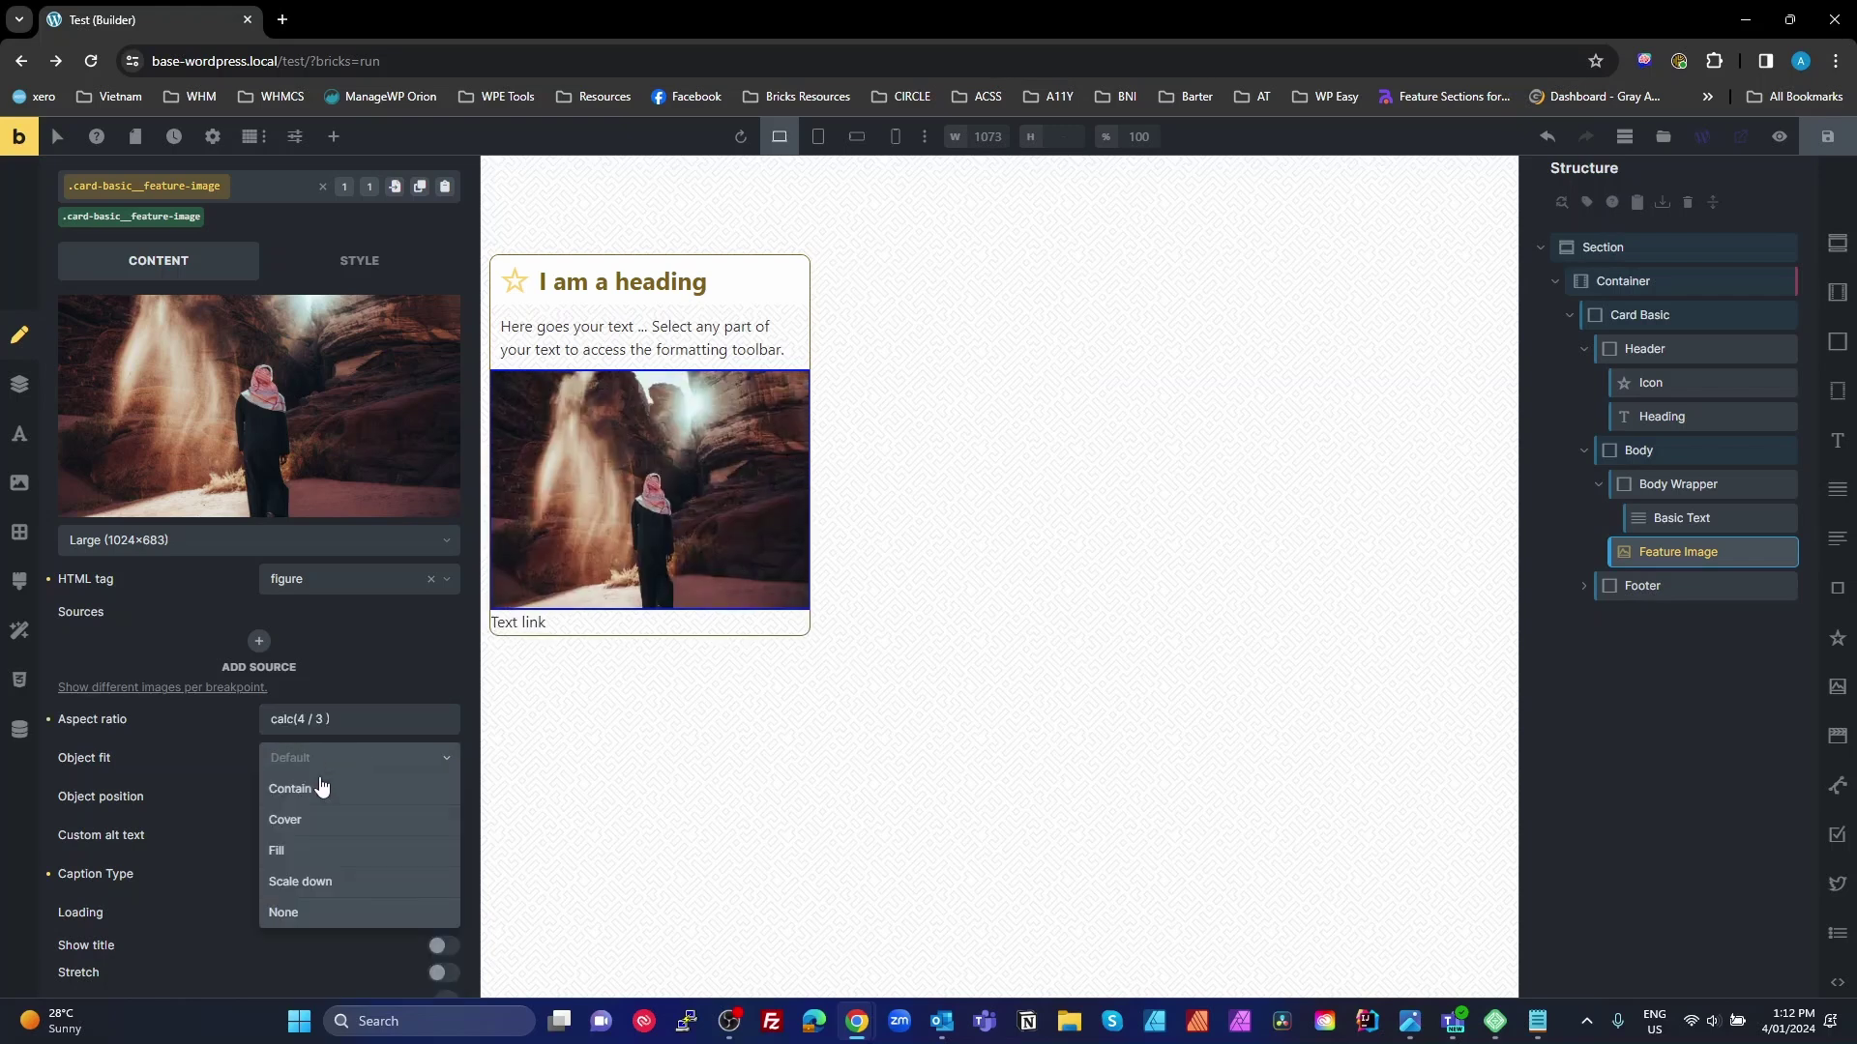
click(308, 839)
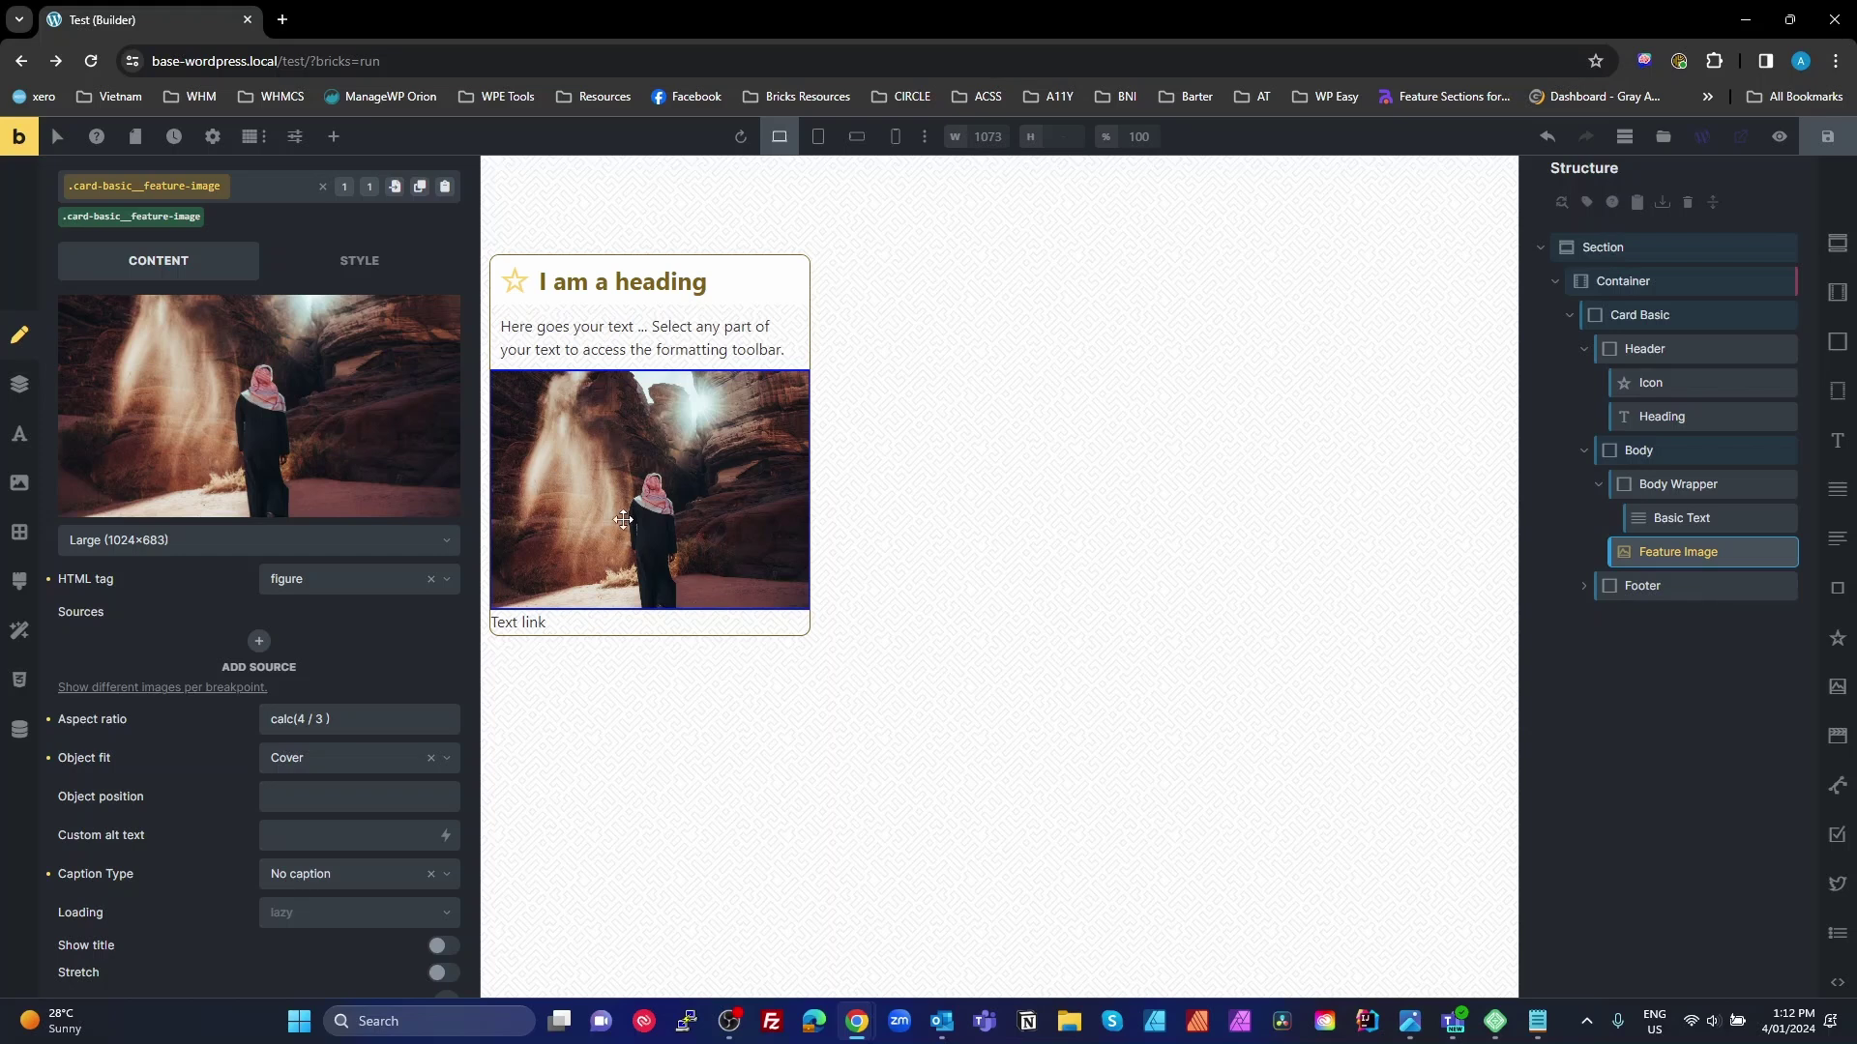
Step: Apply linked padding of 1rem to all four sides of the card-basic__footer class
click(1674, 584)
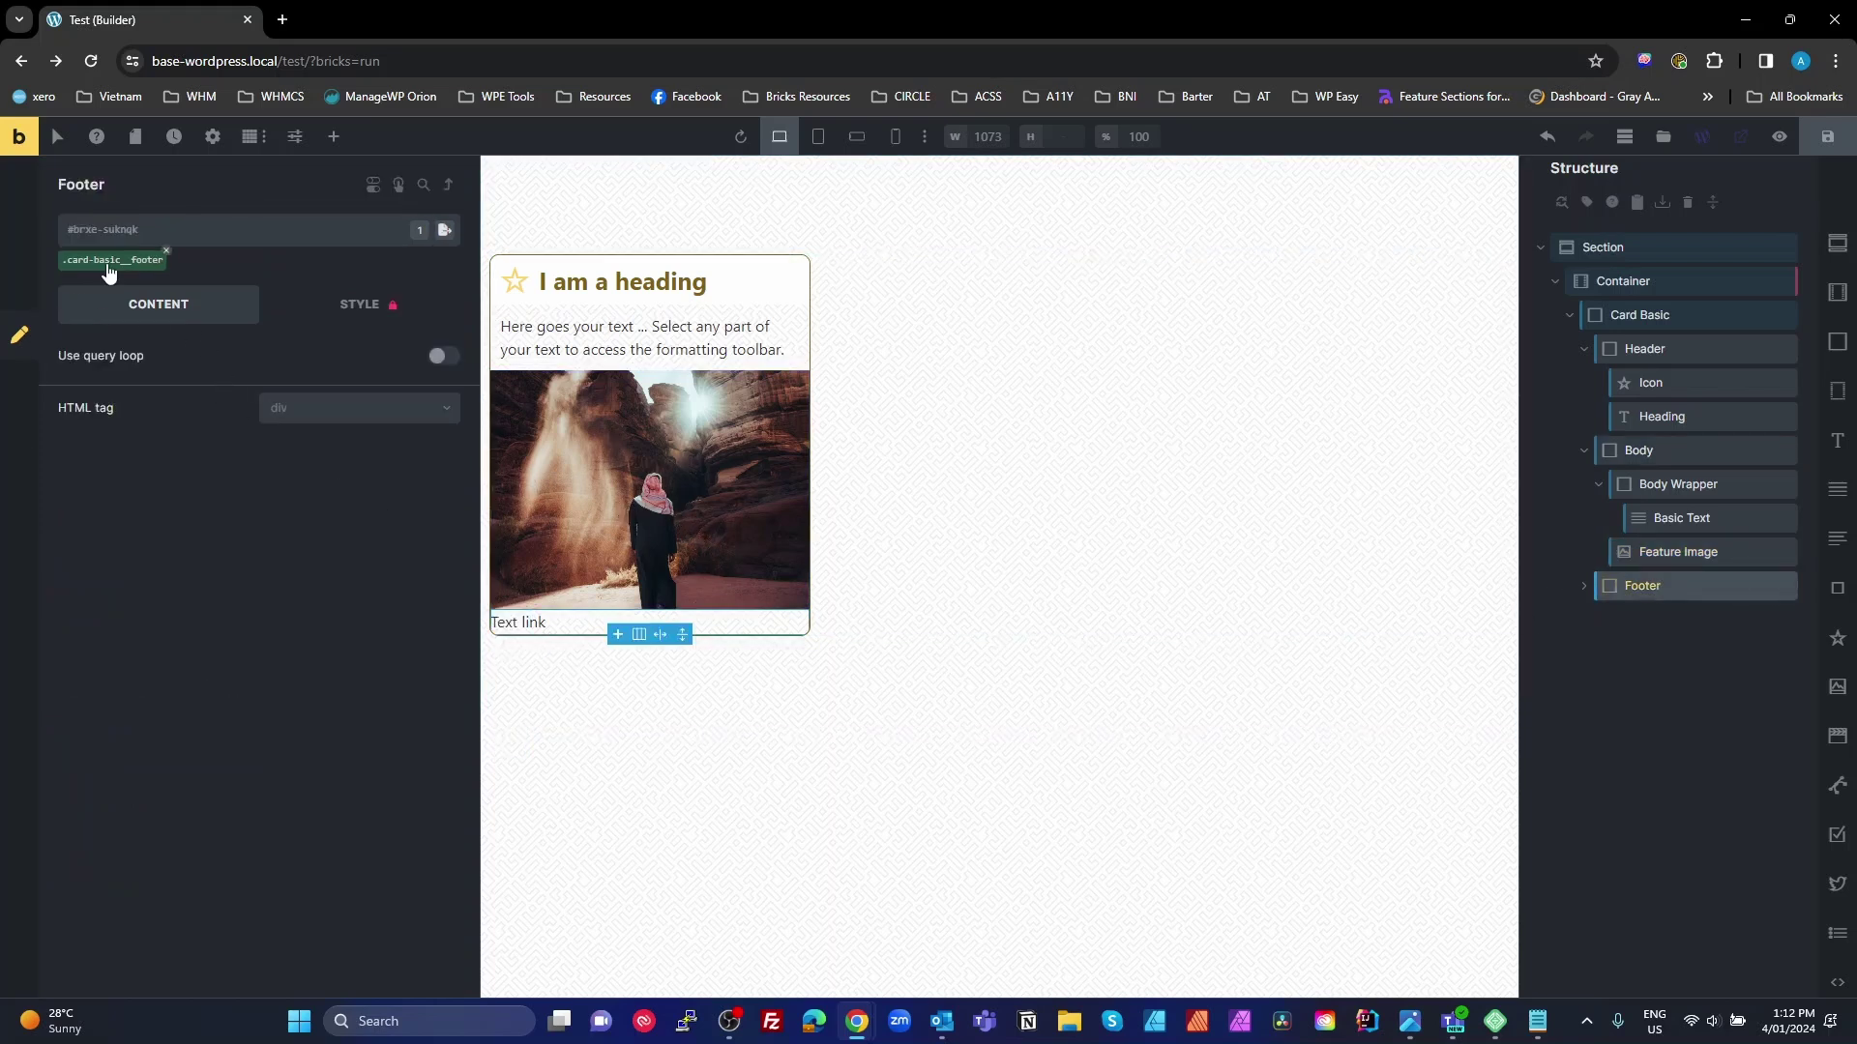
click(68, 260)
click(22, 392)
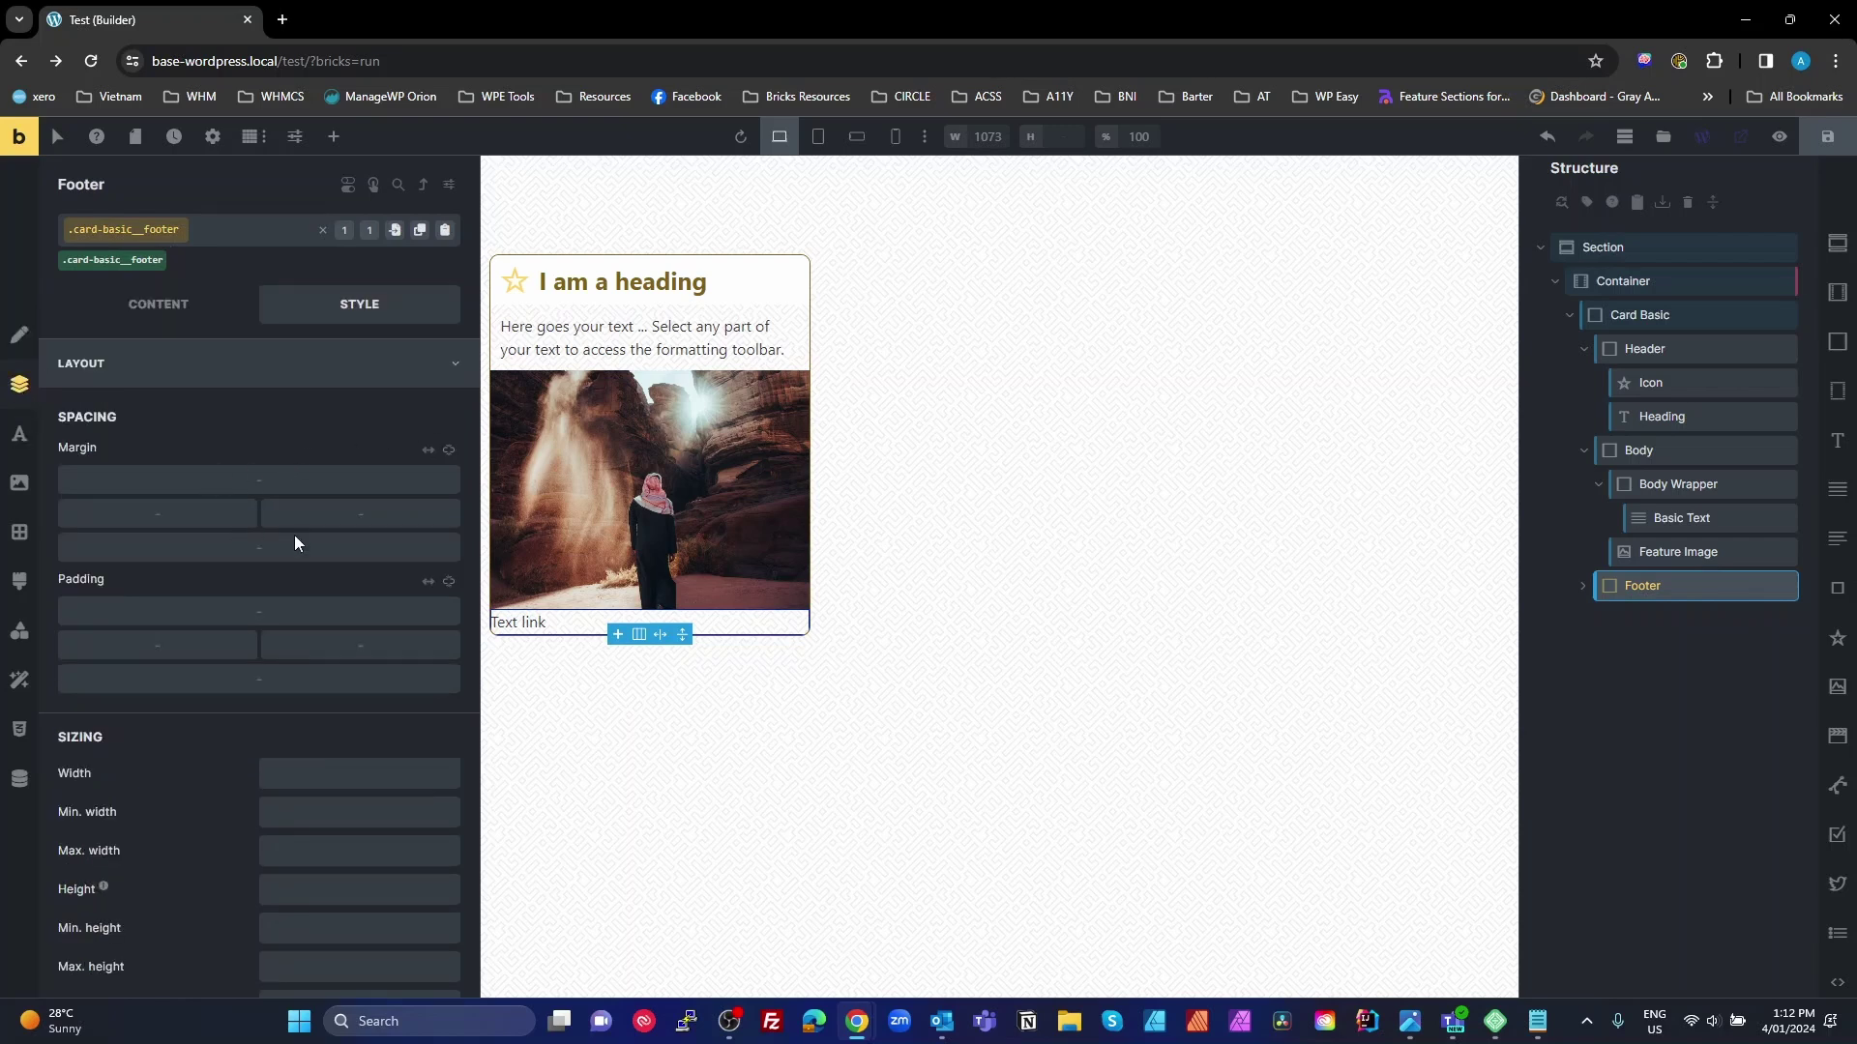
click(448, 581)
text(1rem)
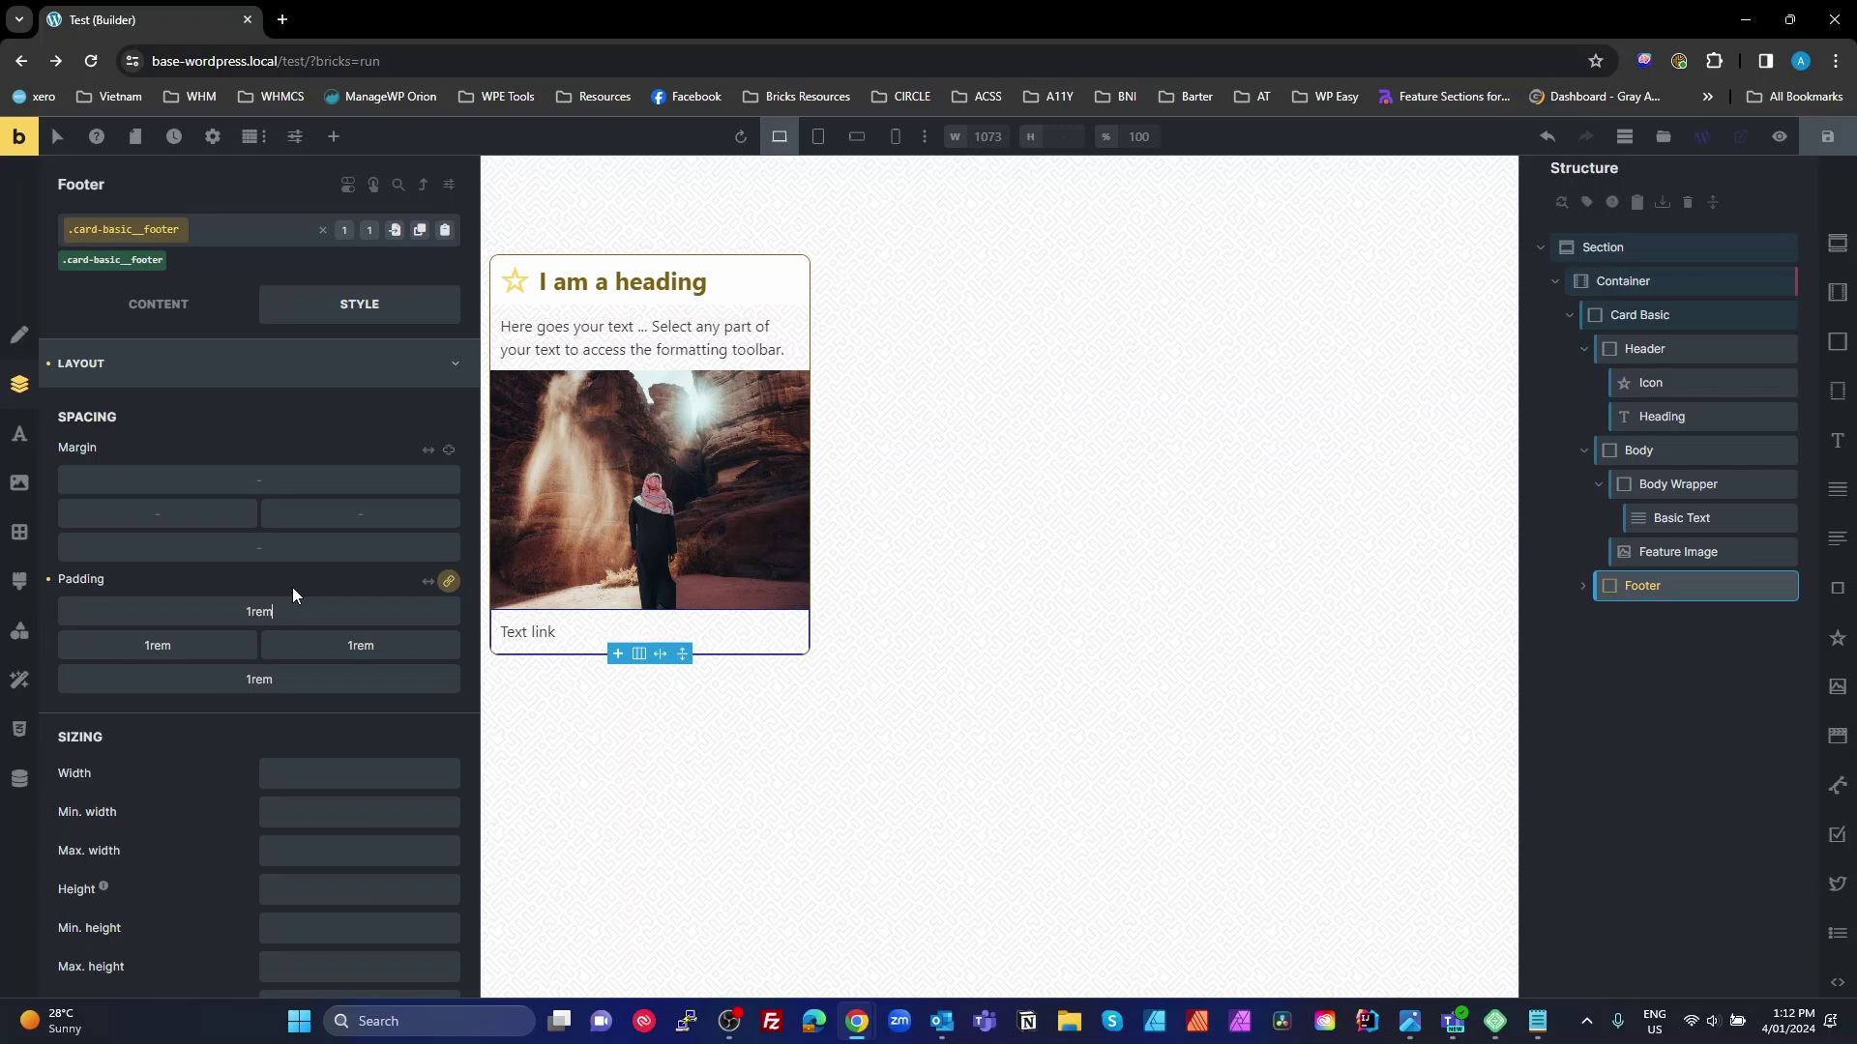
Step: Give the card-basic__footer class a dark grey background colour from the BB neutral palette
click(18, 490)
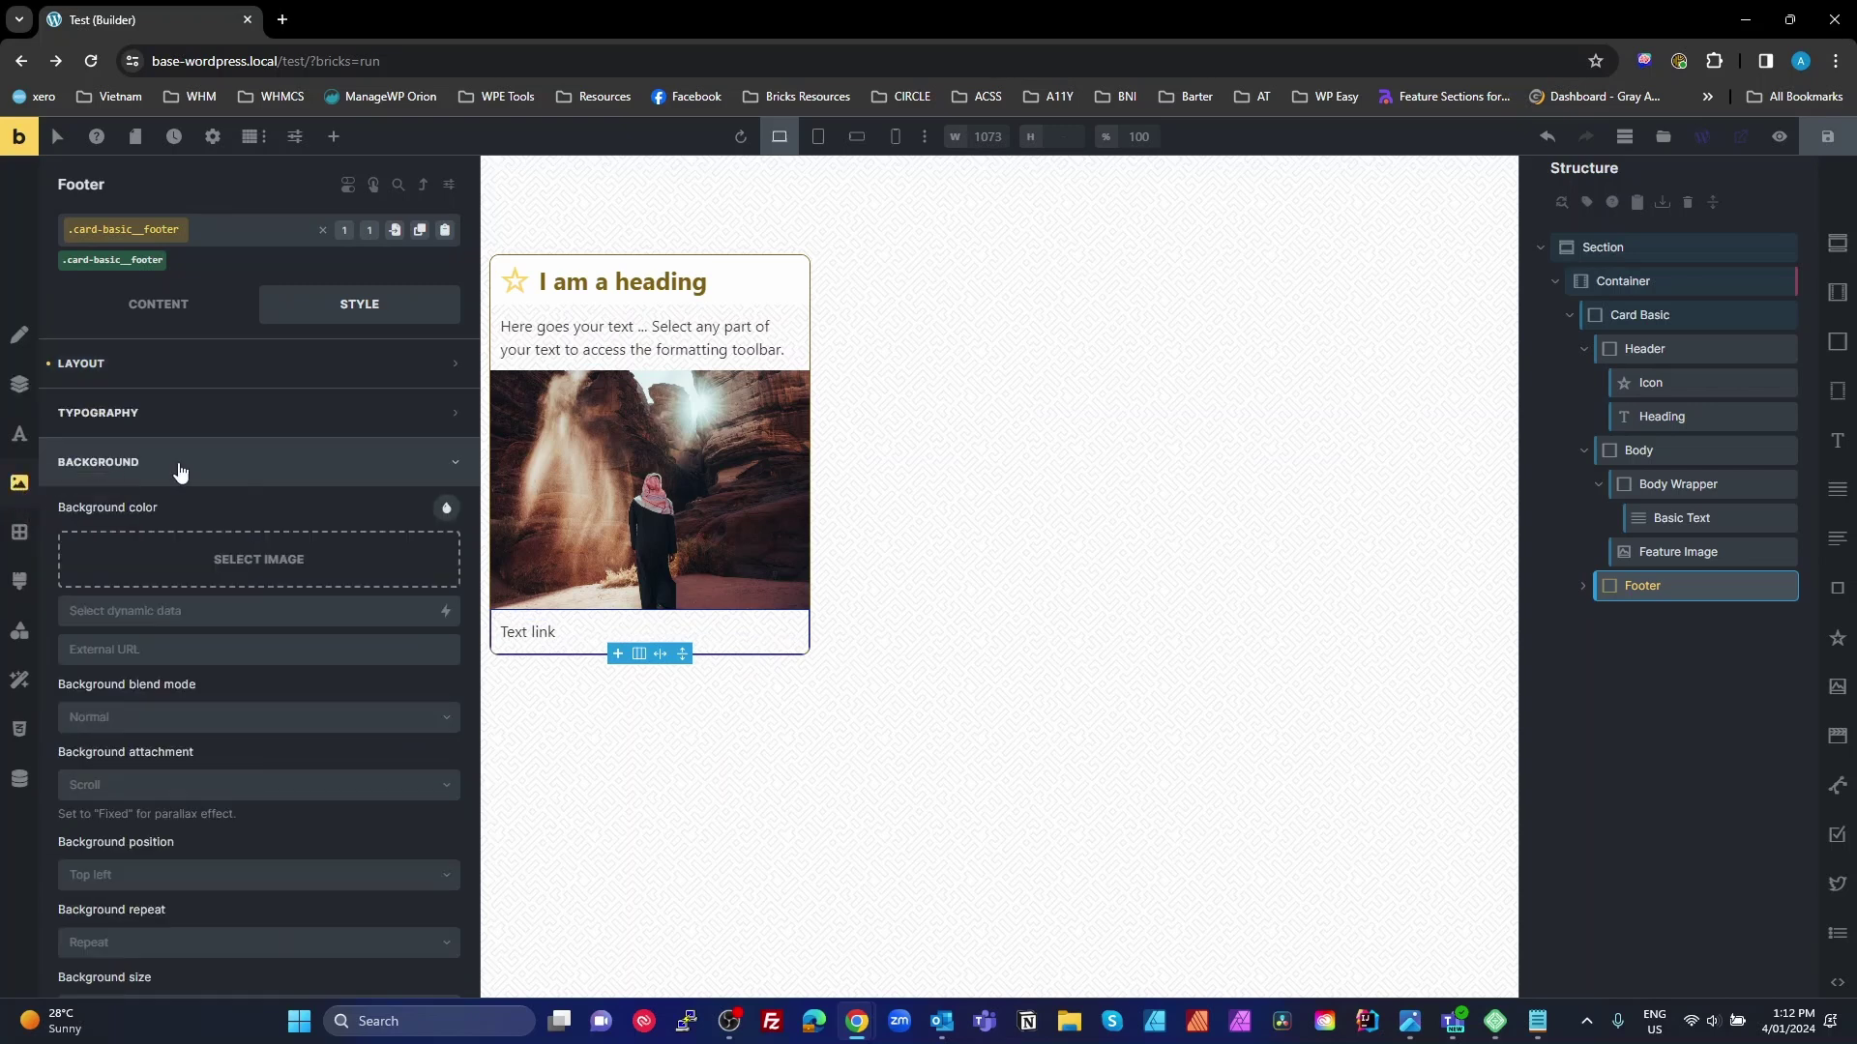
click(458, 511)
click(194, 558)
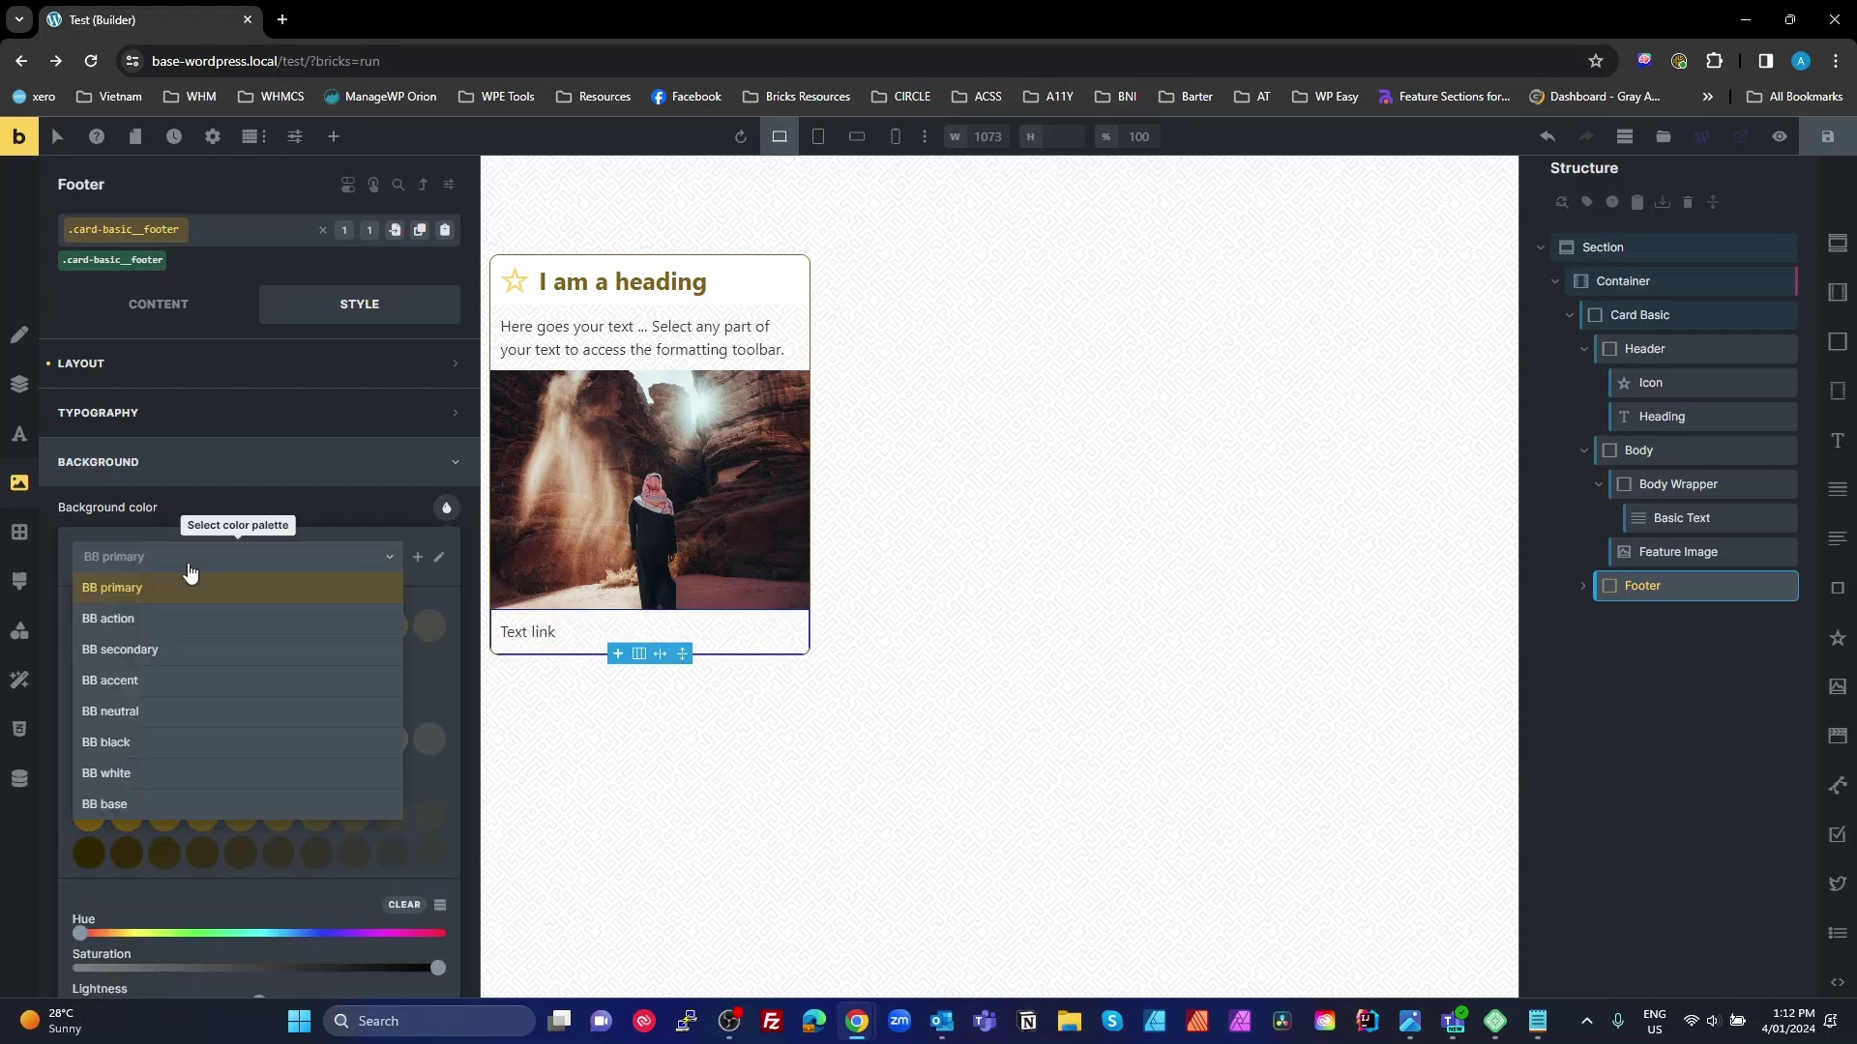
click(147, 712)
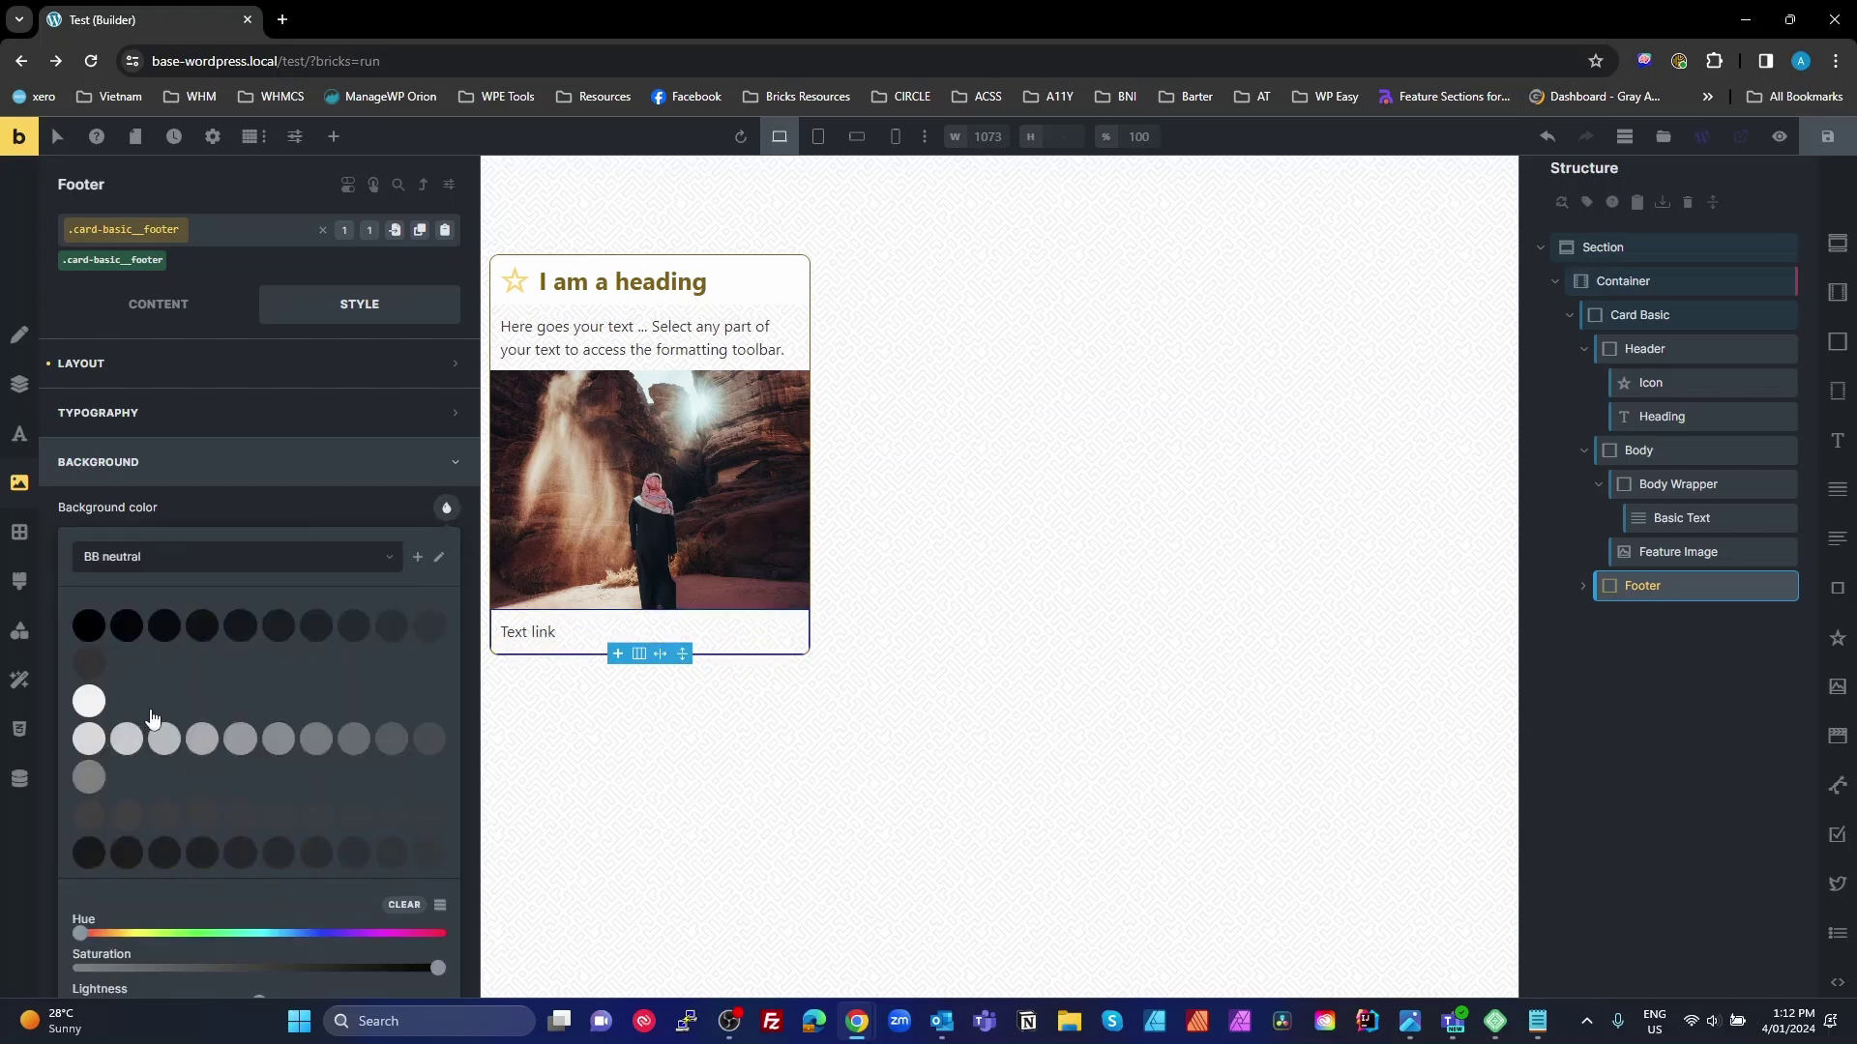
click(89, 814)
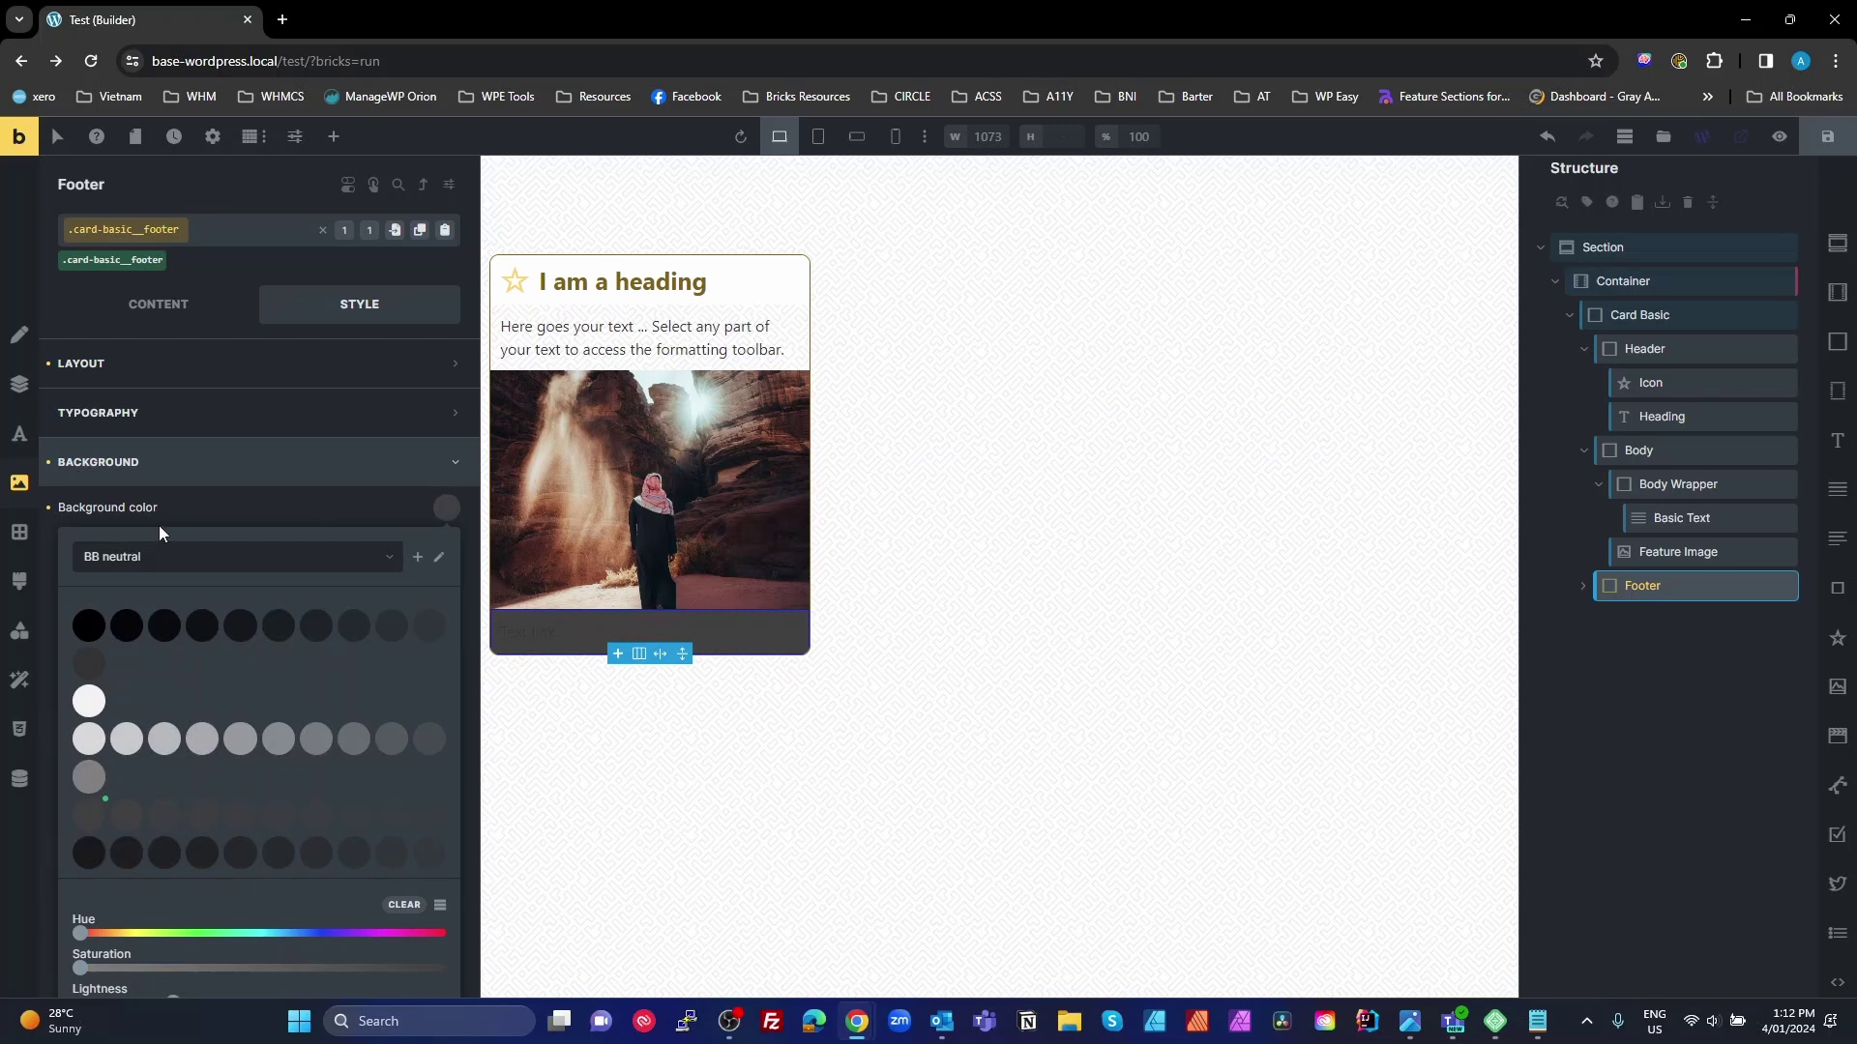
Step: Set the typography colour of the card-basic__footer class to var(--white) from the BB white palette
click(21, 453)
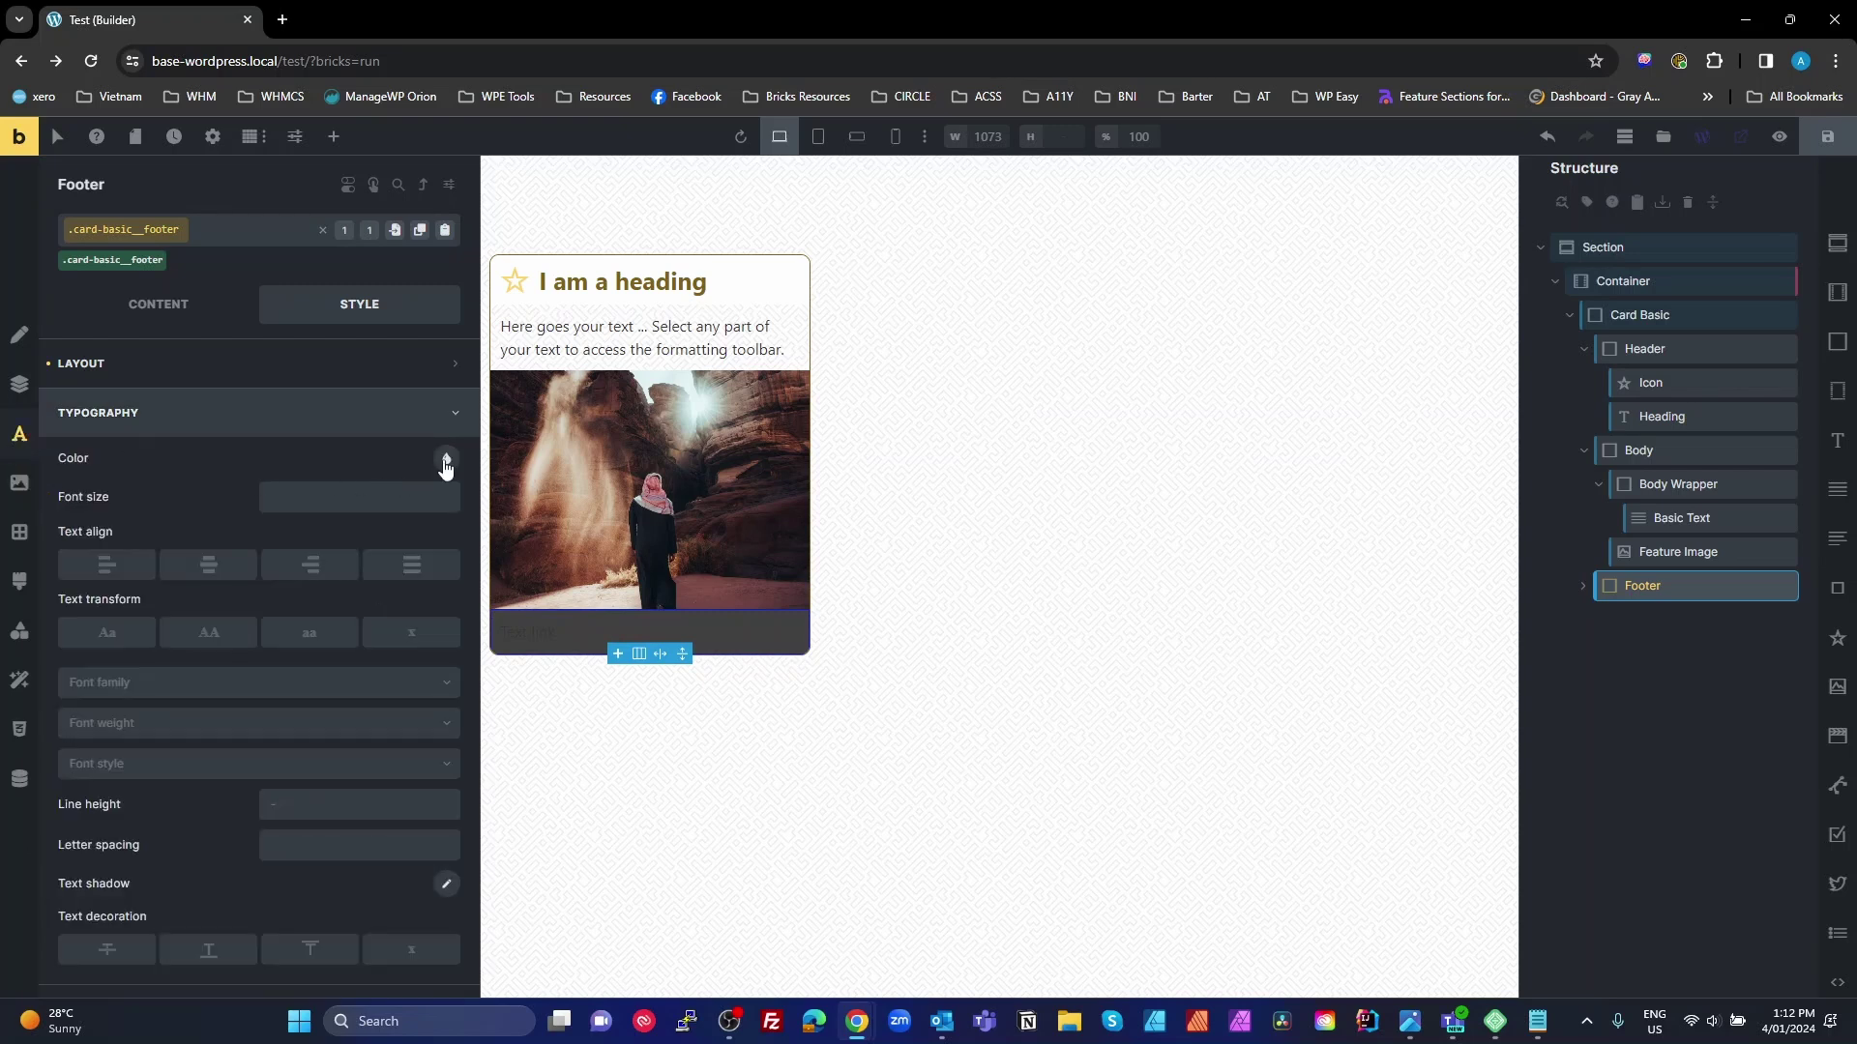
click(446, 464)
click(290, 507)
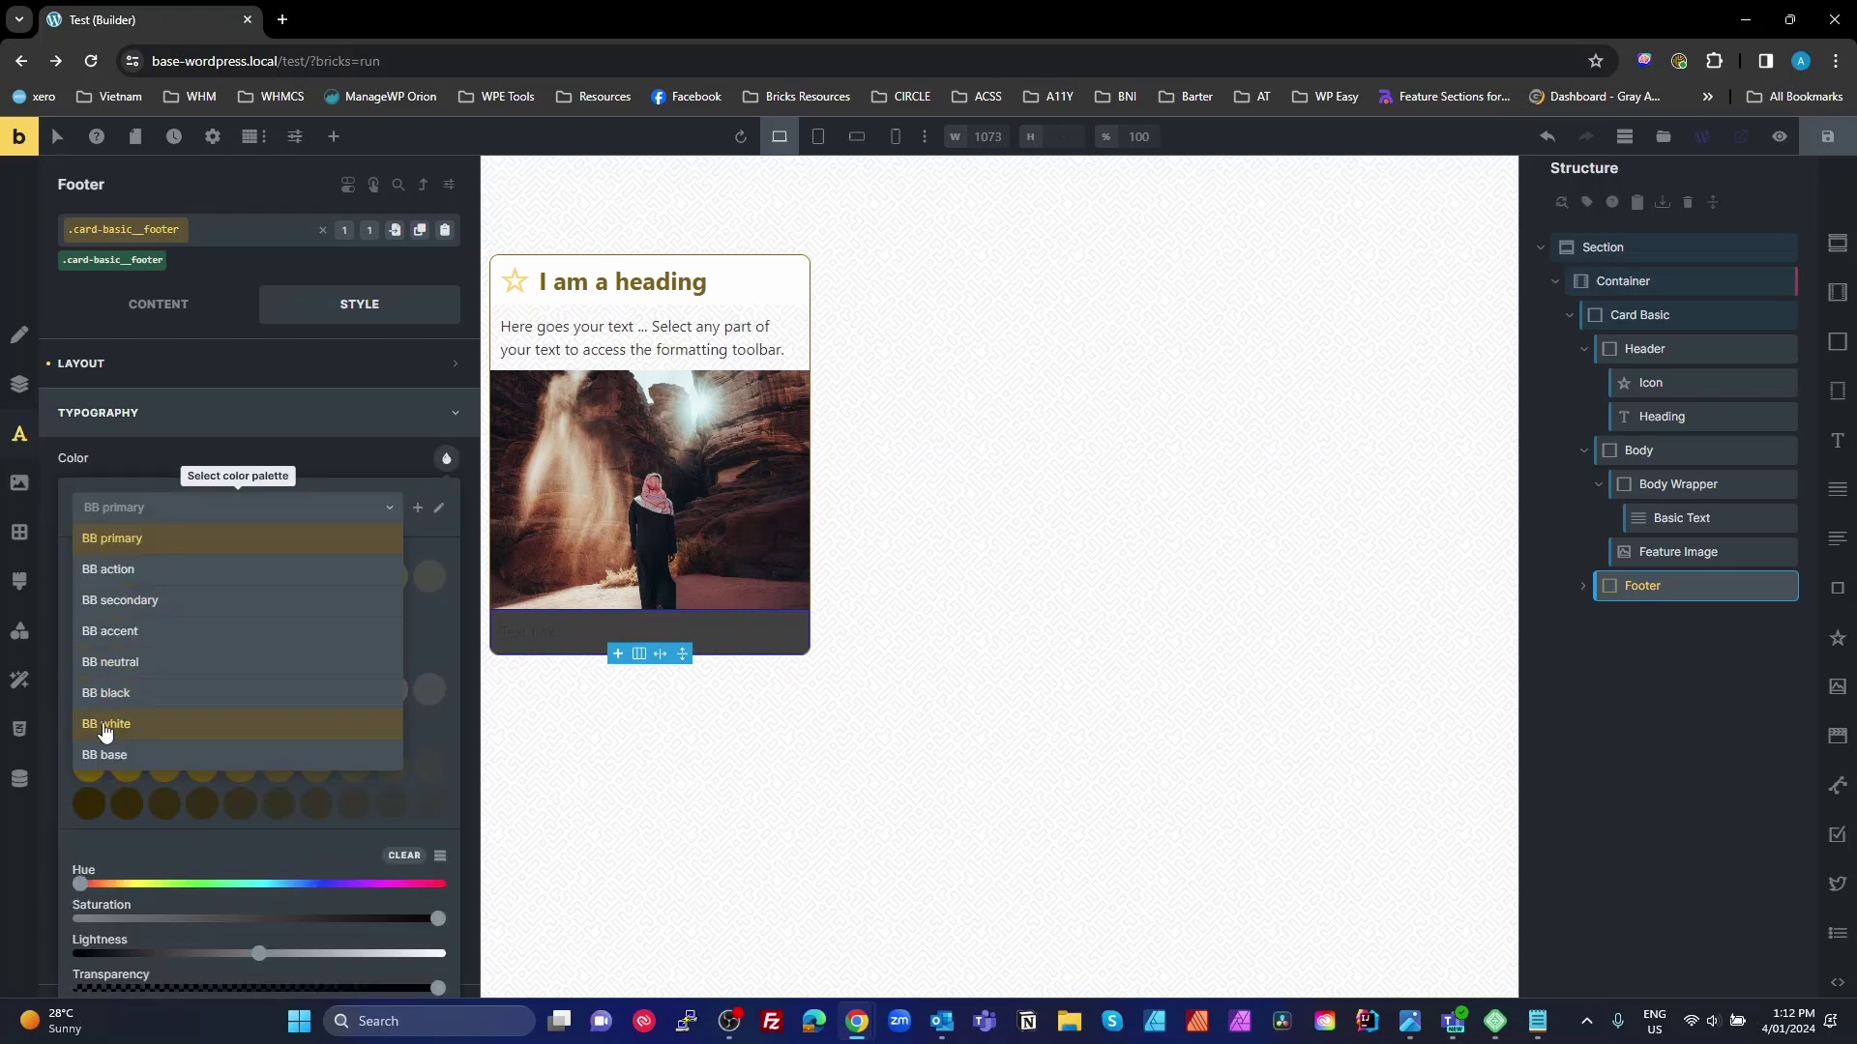
click(104, 725)
click(89, 576)
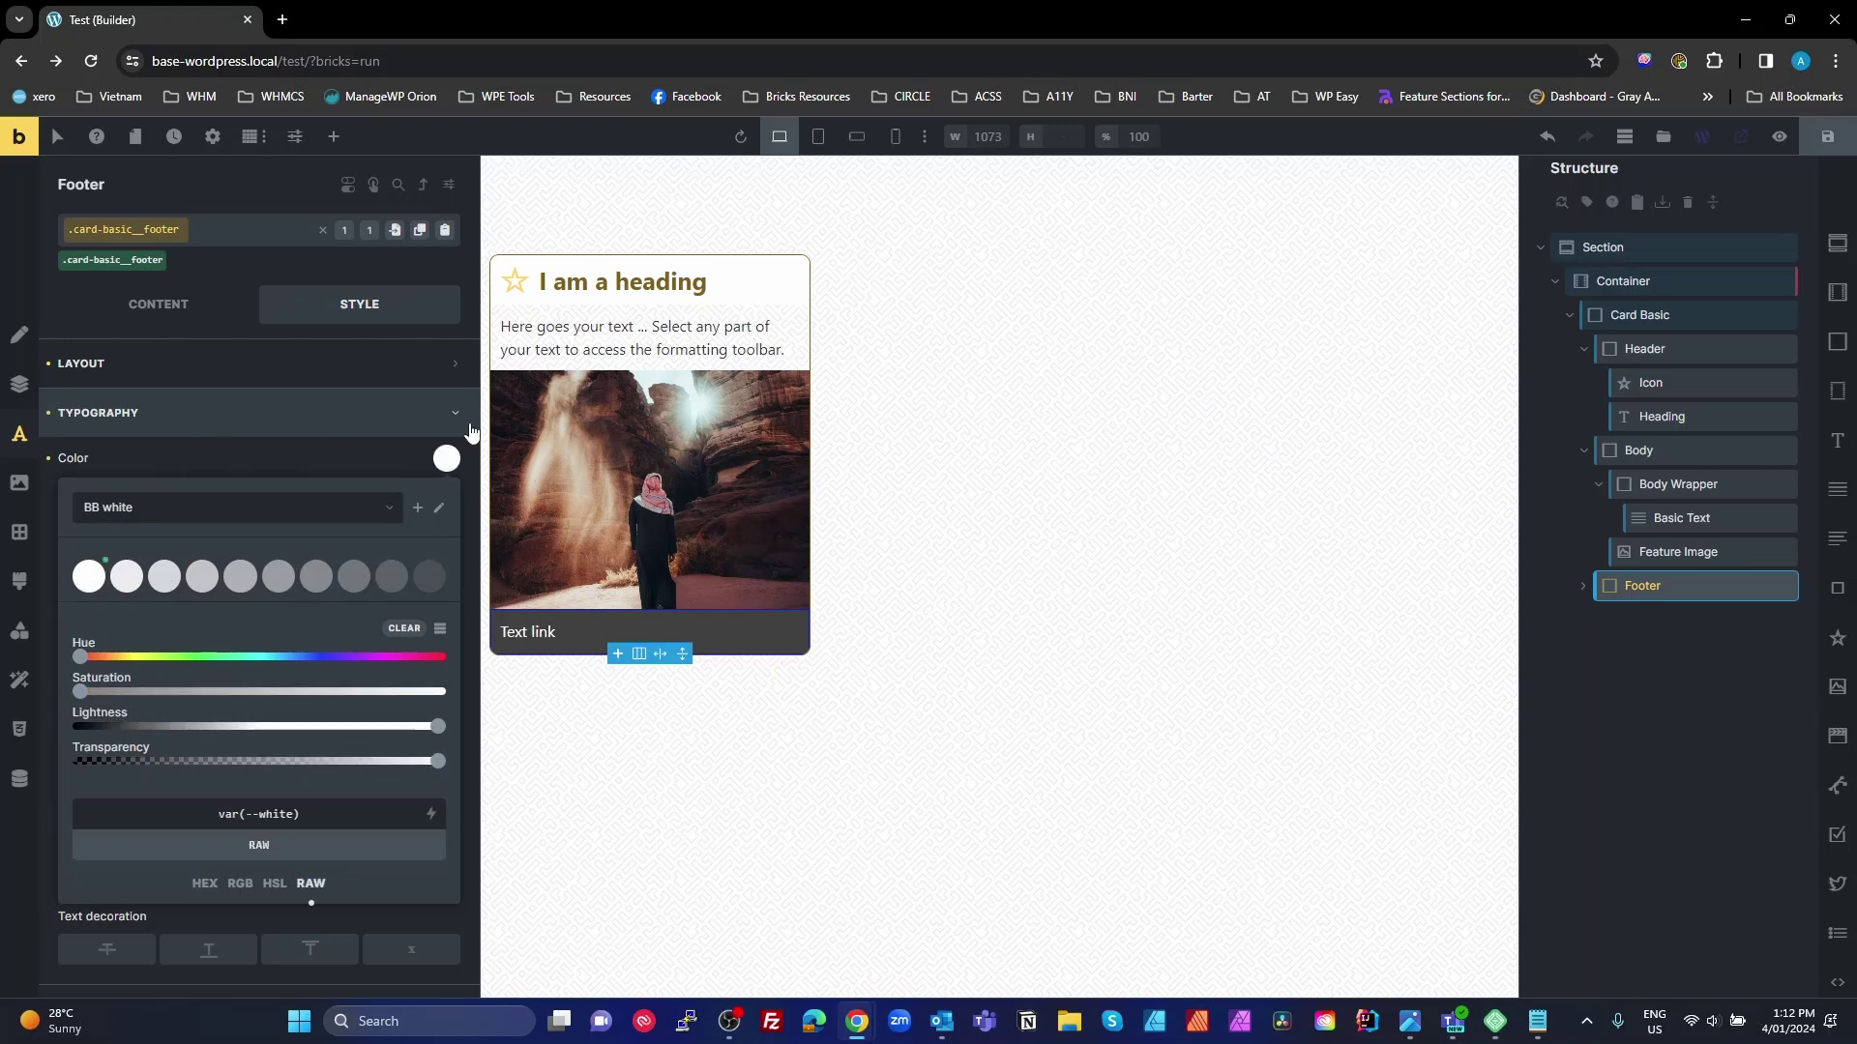
Step: Align the footer's content to the end of the cross axis and save the page
click(172, 303)
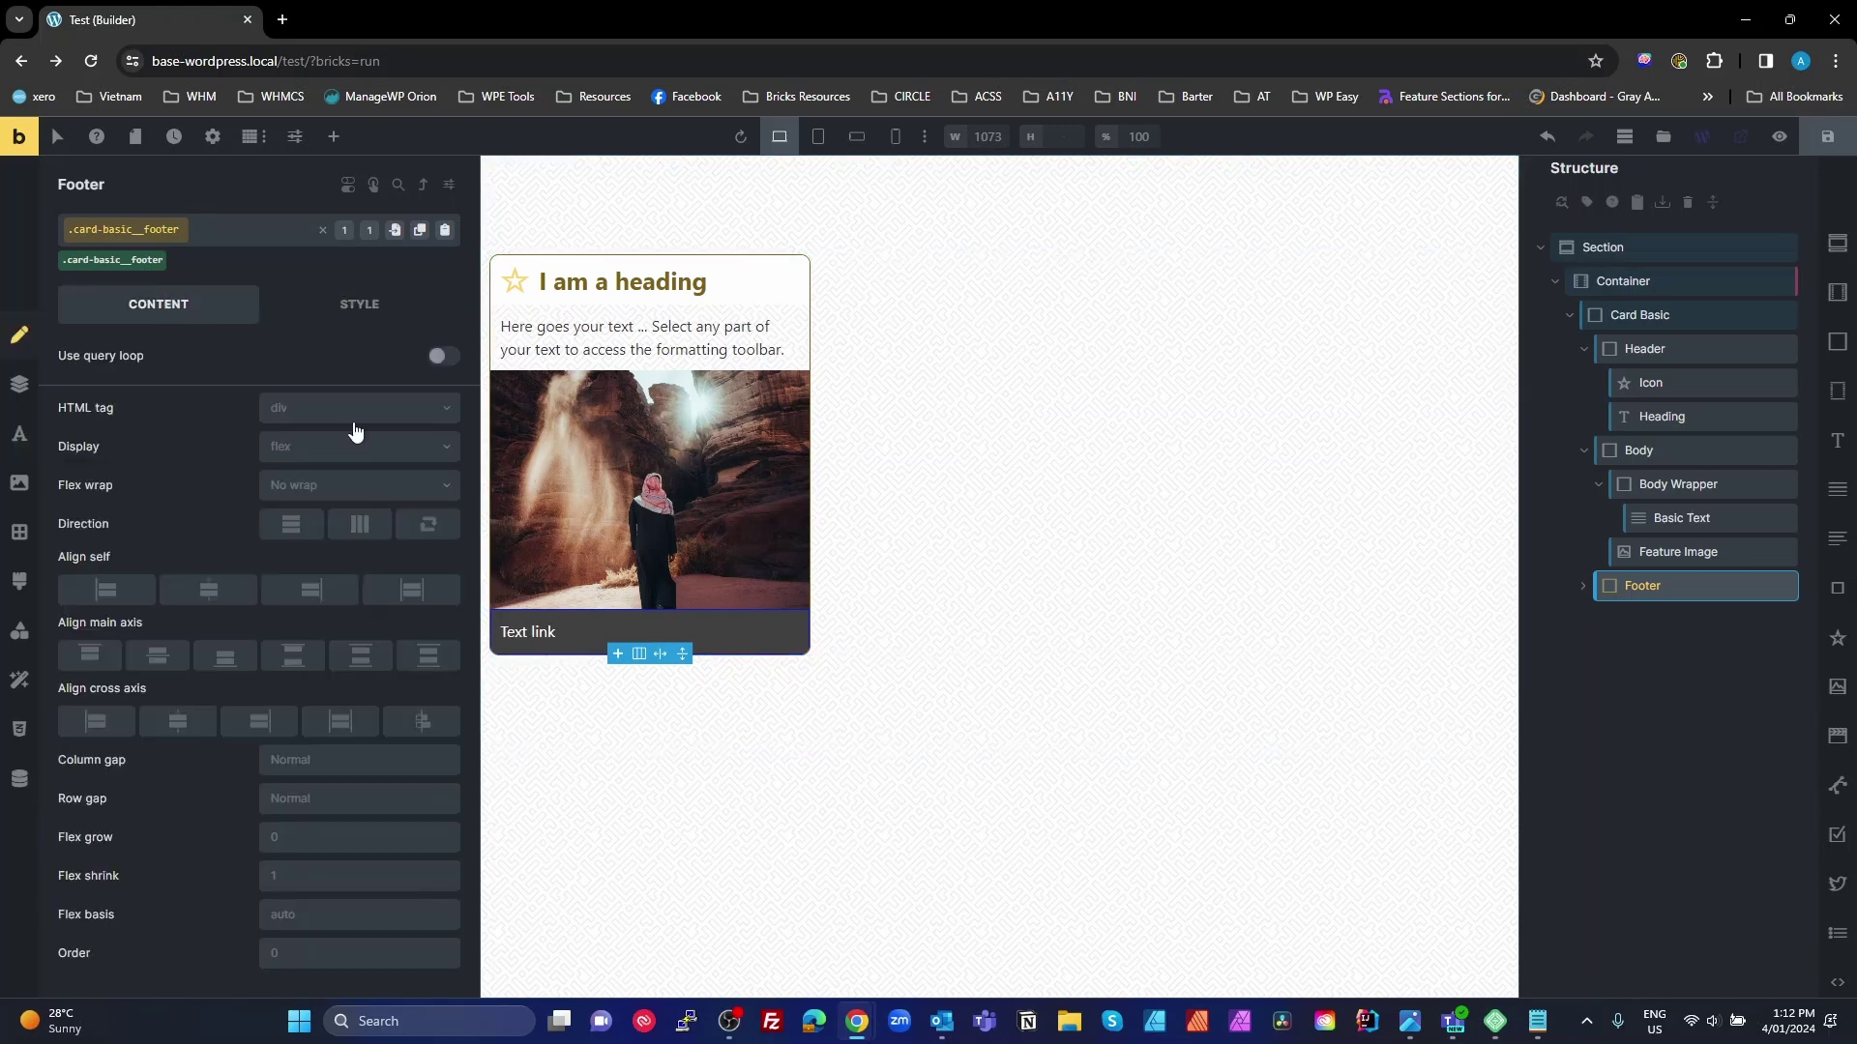
click(262, 742)
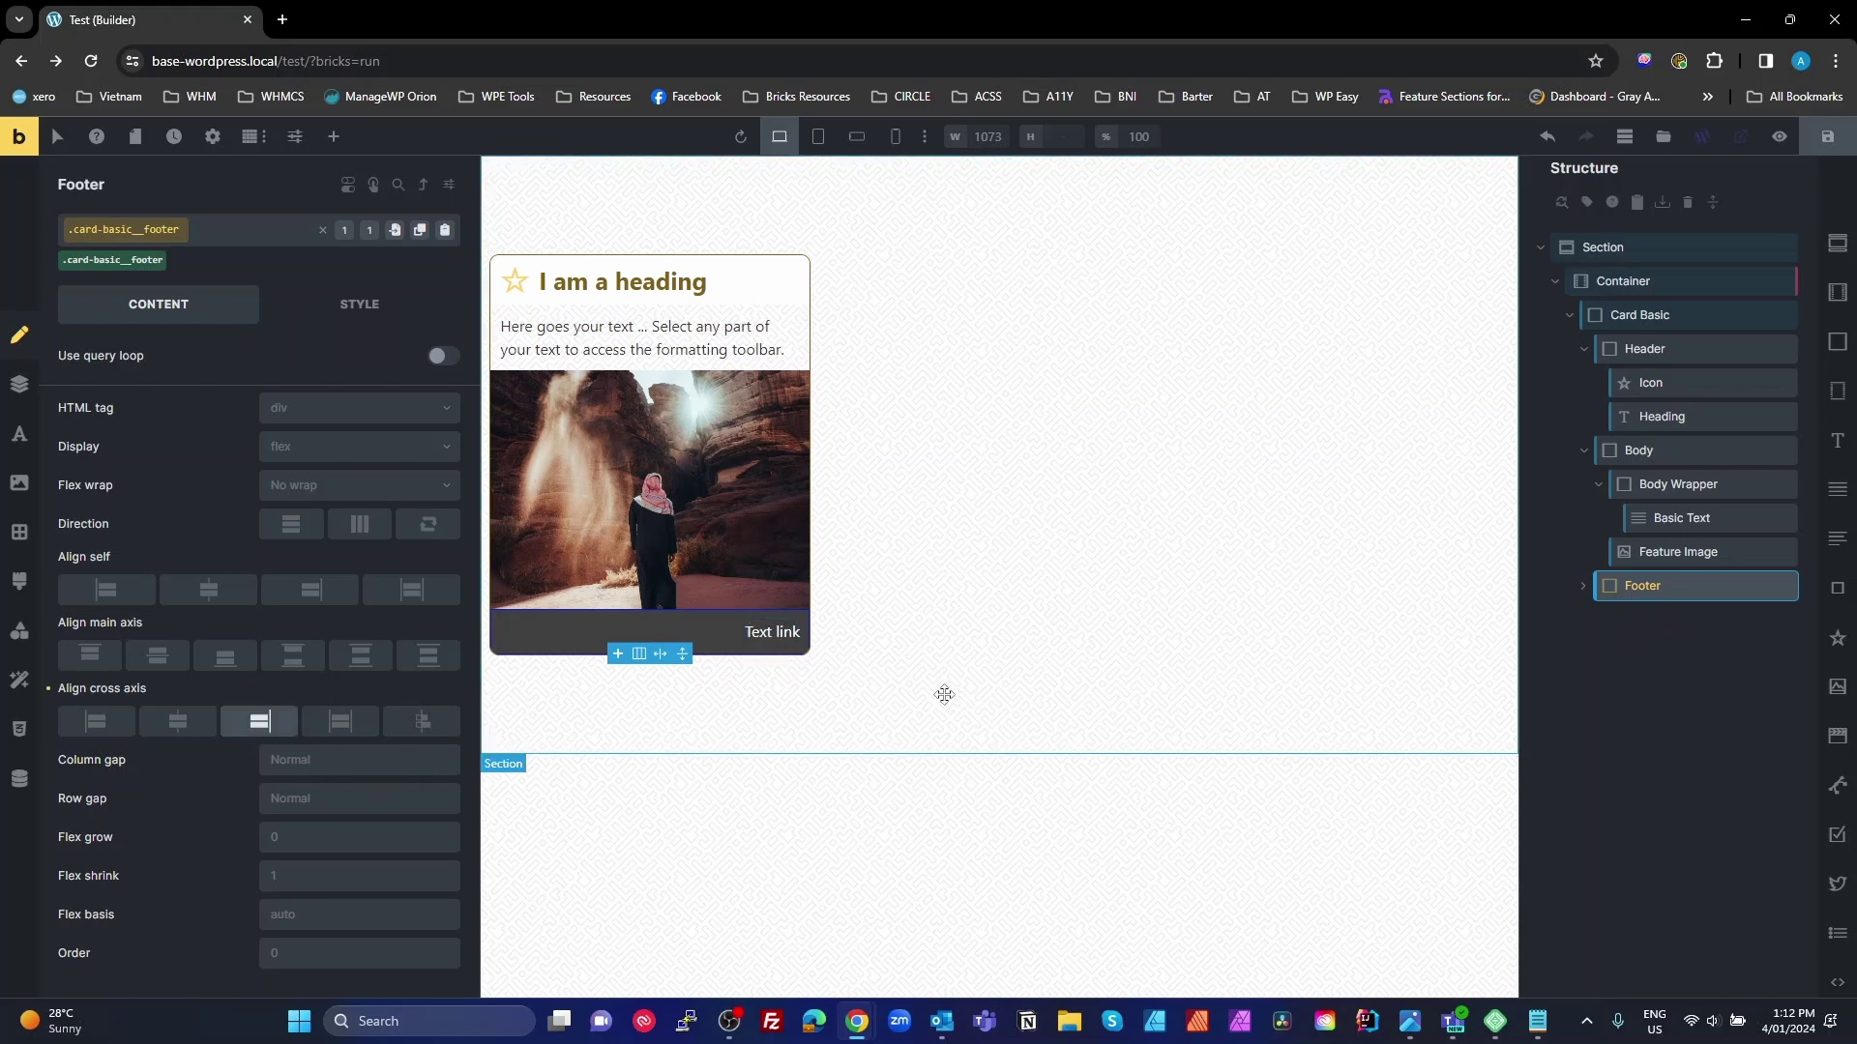
click(1701, 720)
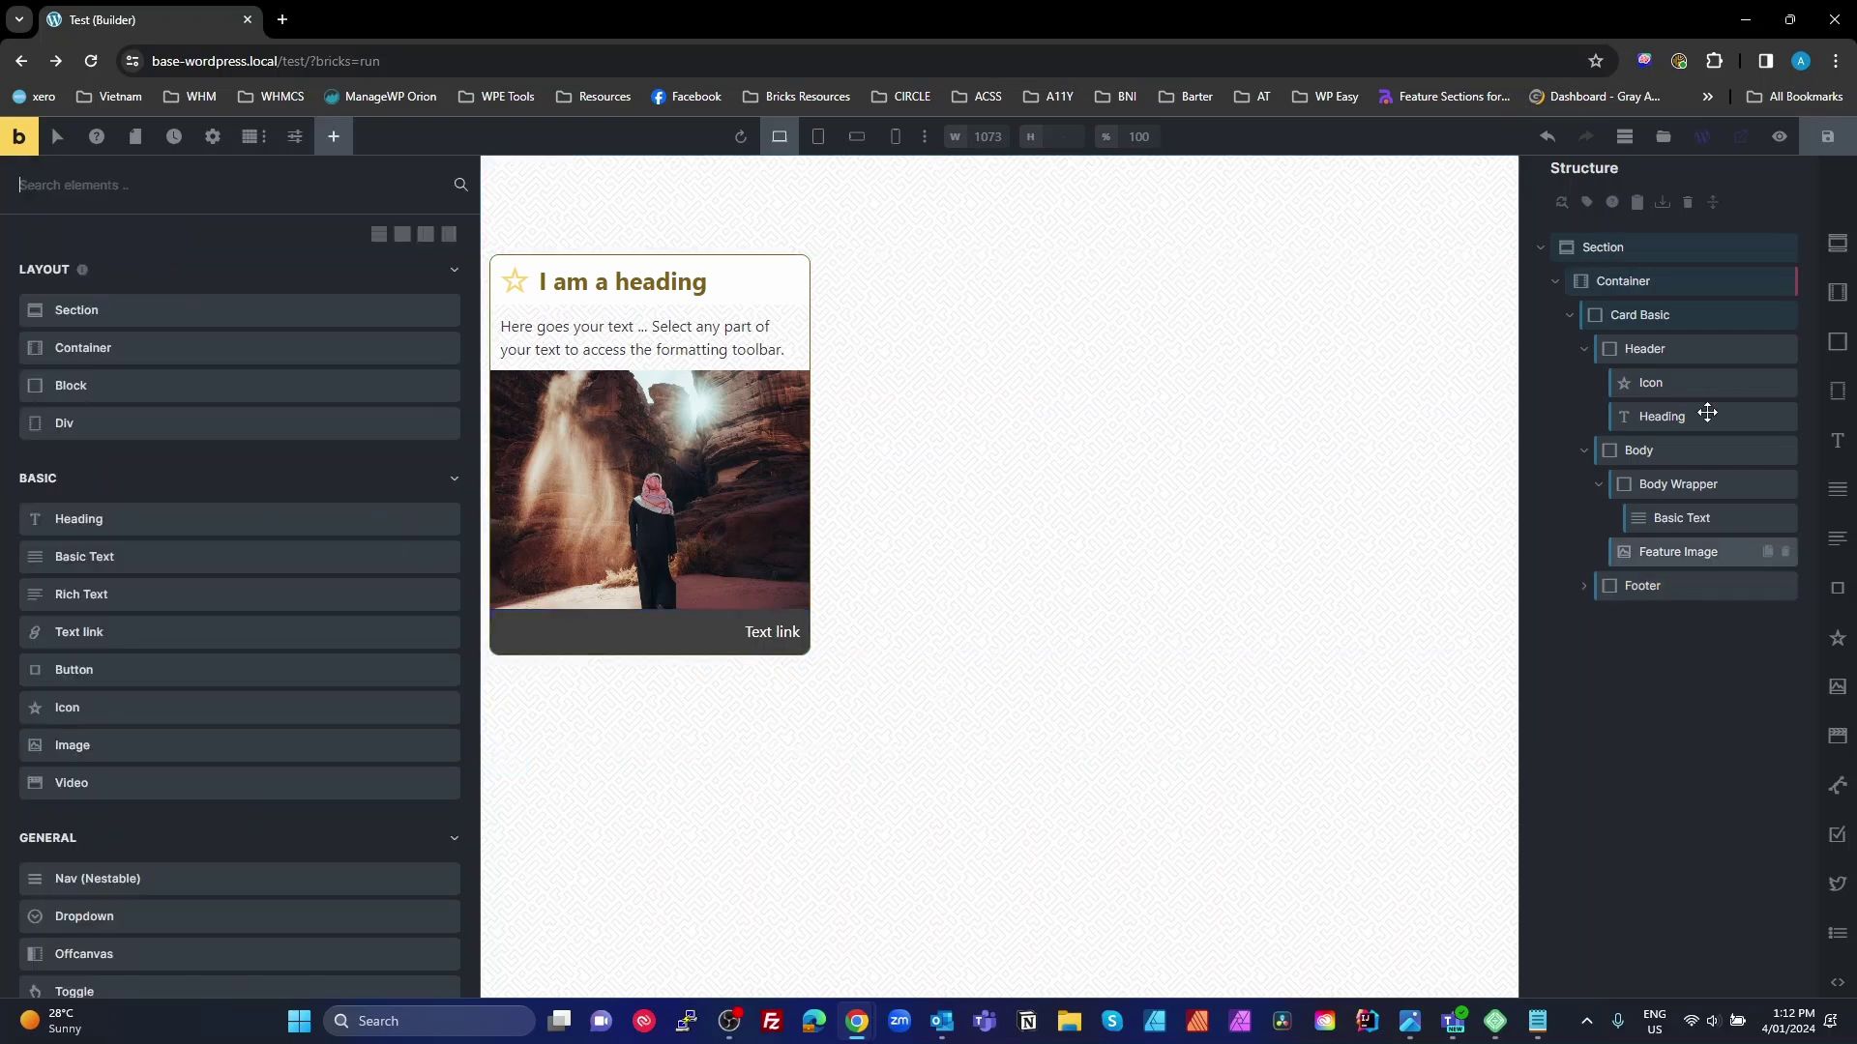
click(1826, 137)
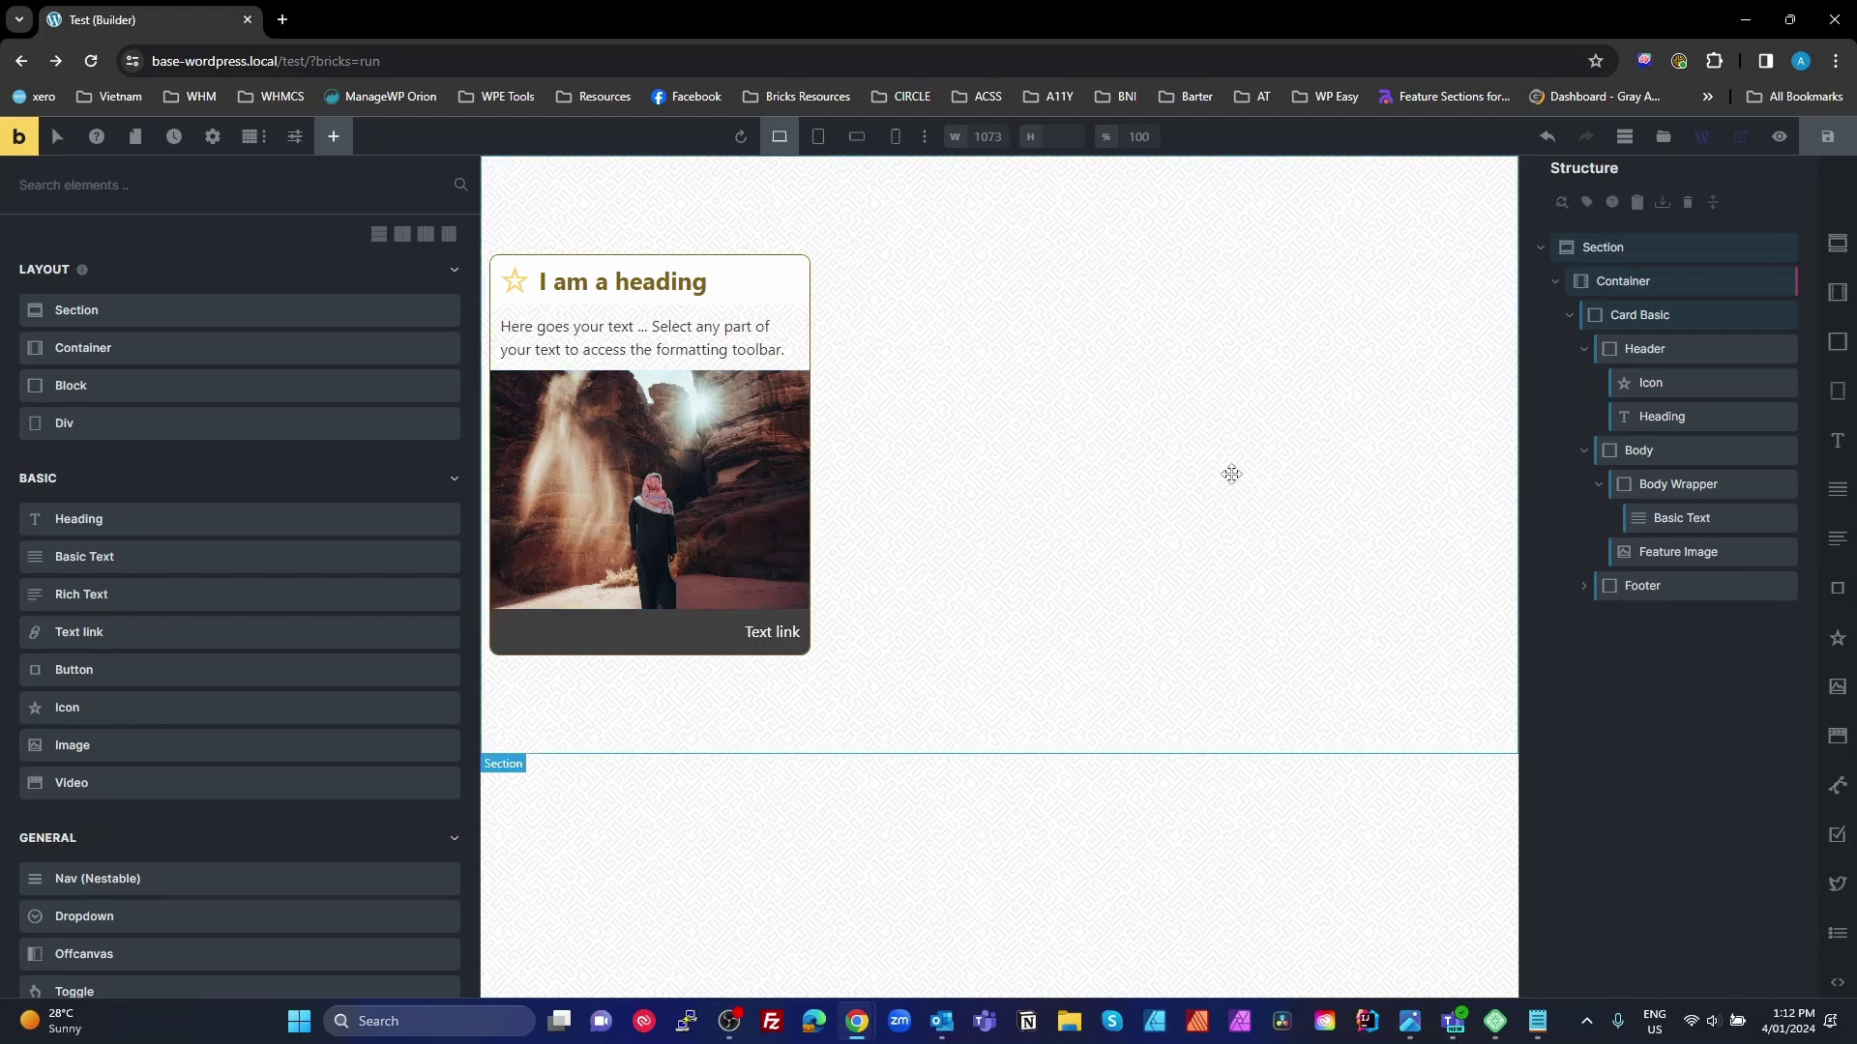
Step: Set the order of the card-basic__feature-image class to -1 so the image sits above the body text
click(1644, 554)
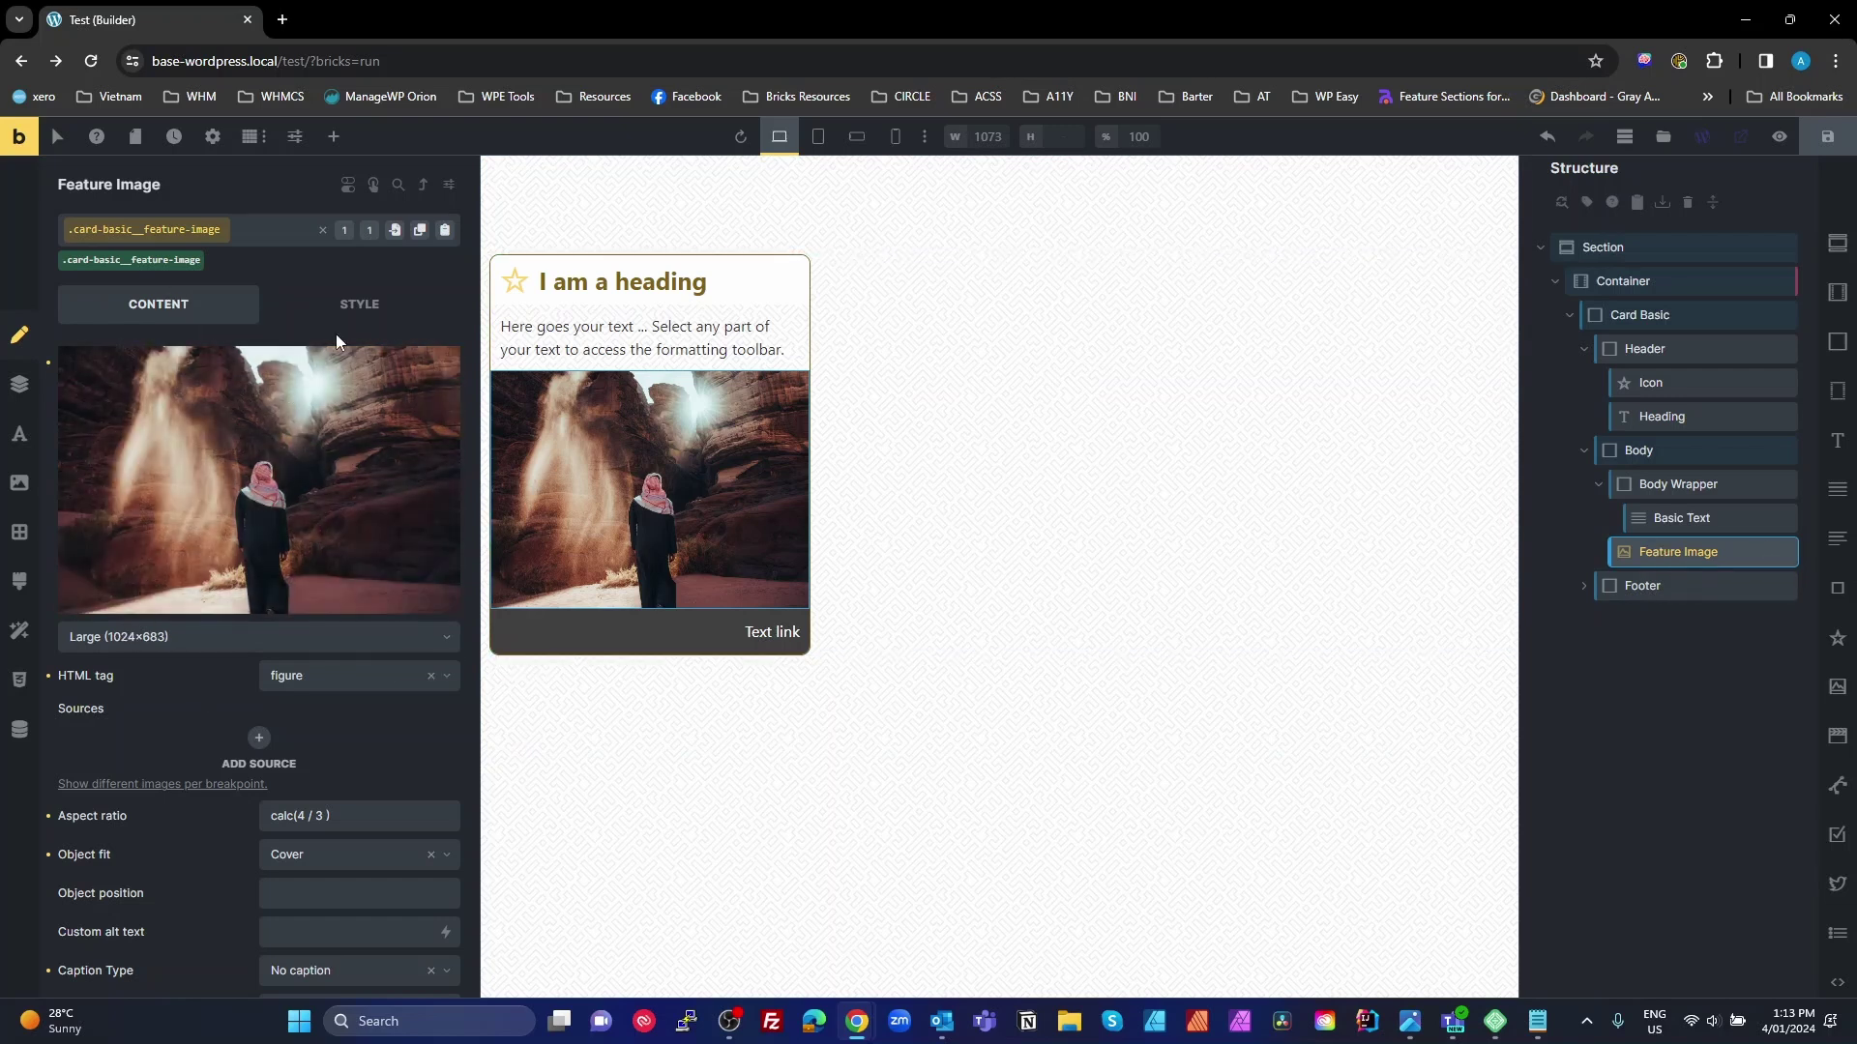
click(19, 384)
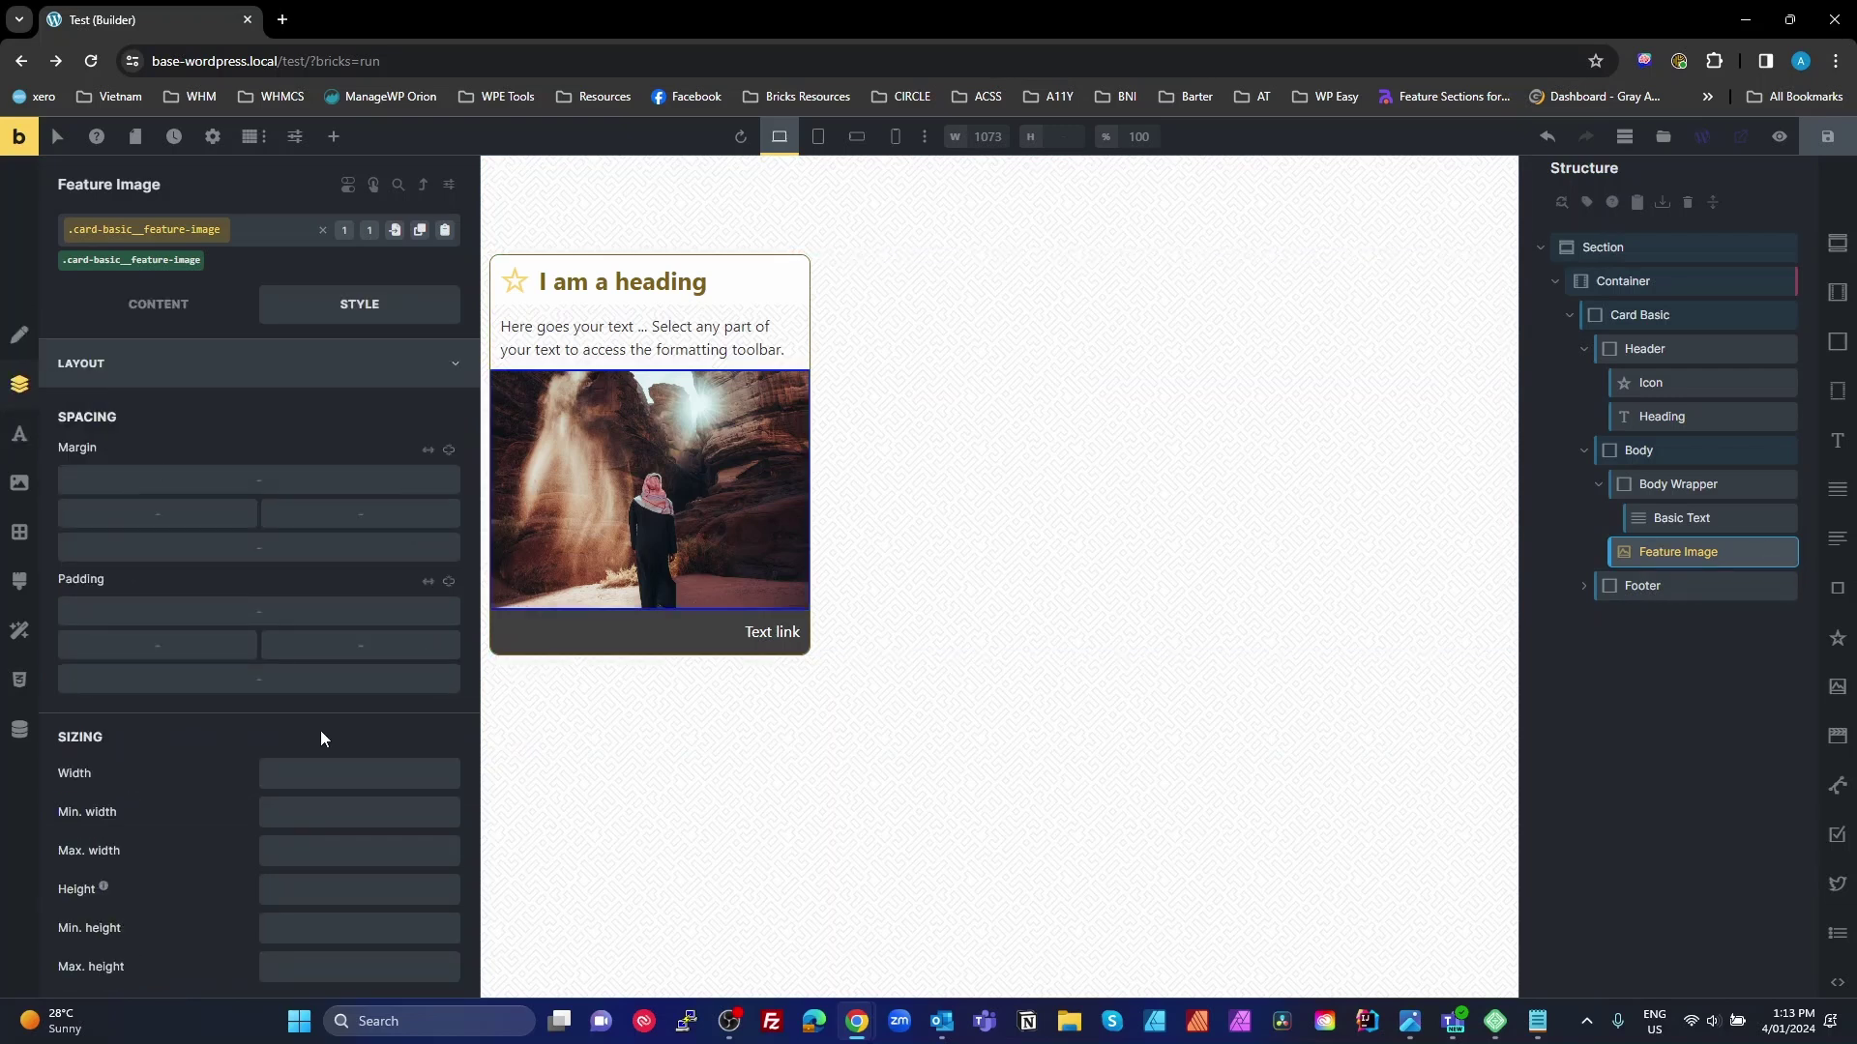
scroll(321, 729, down, 5)
click(292, 810)
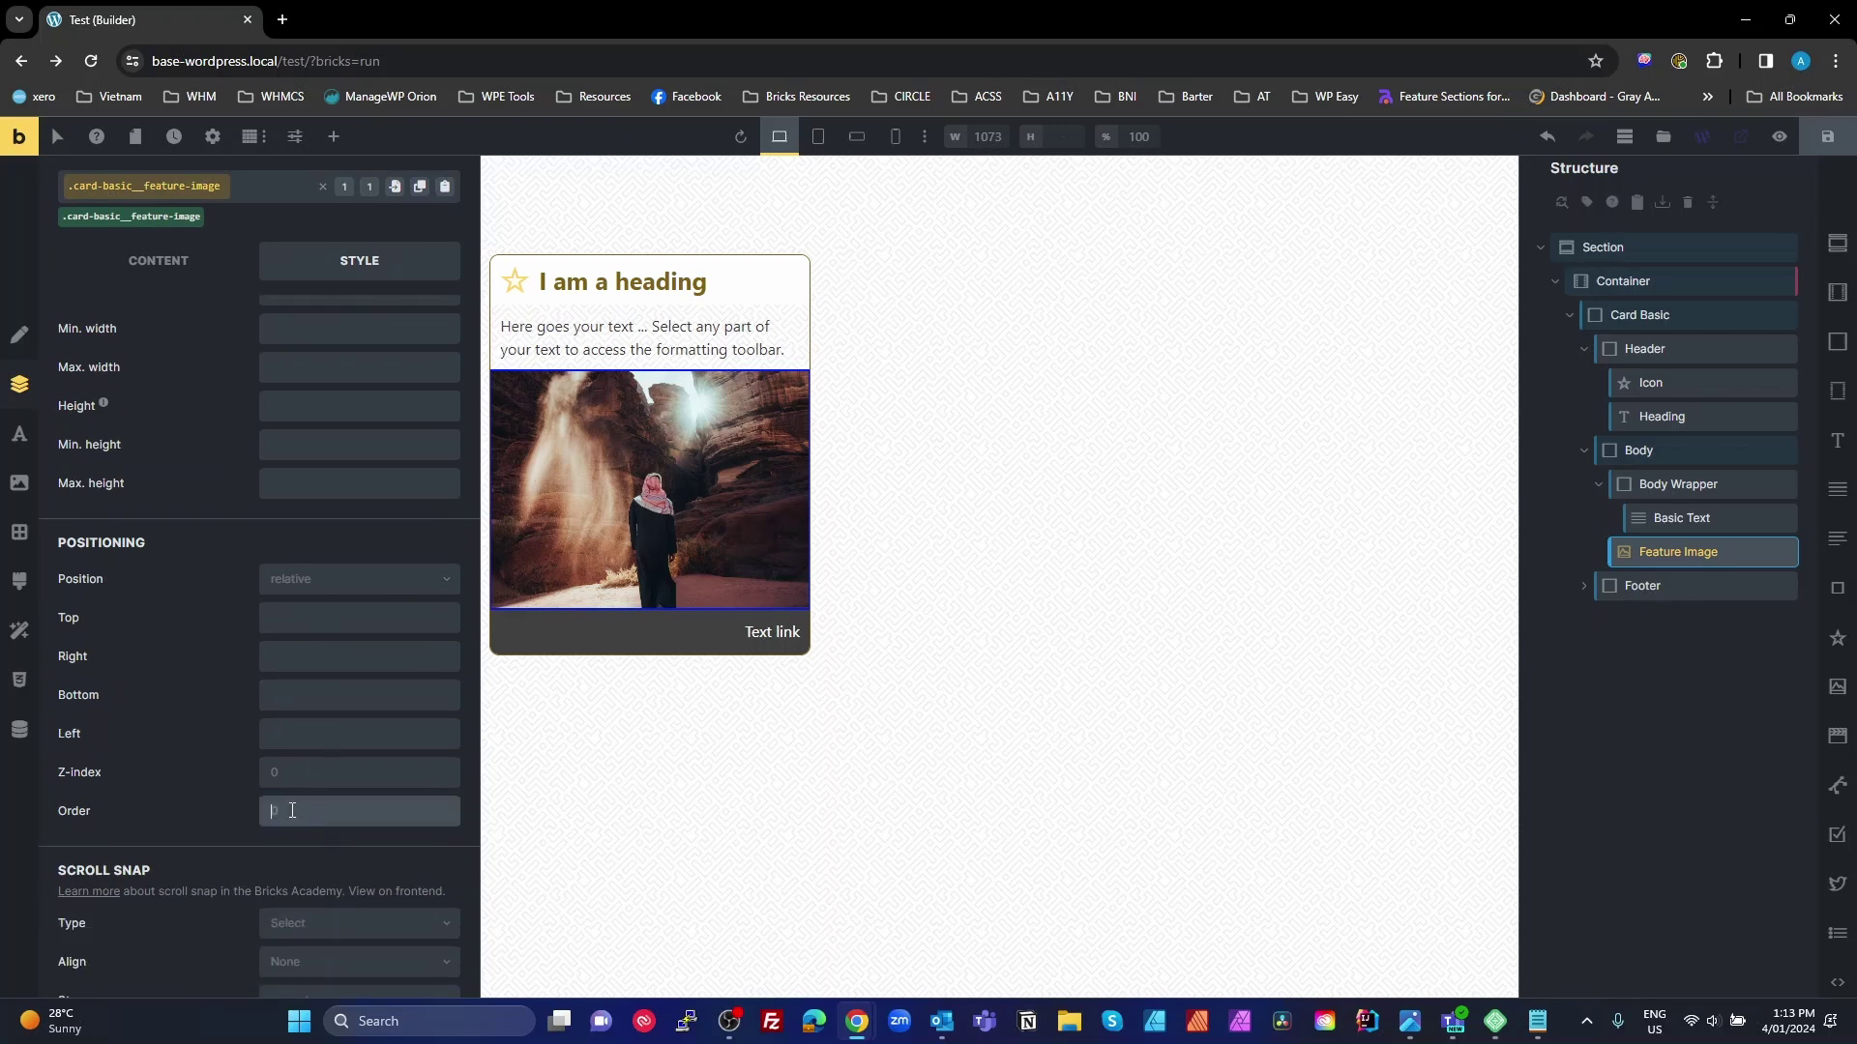
text(-1)
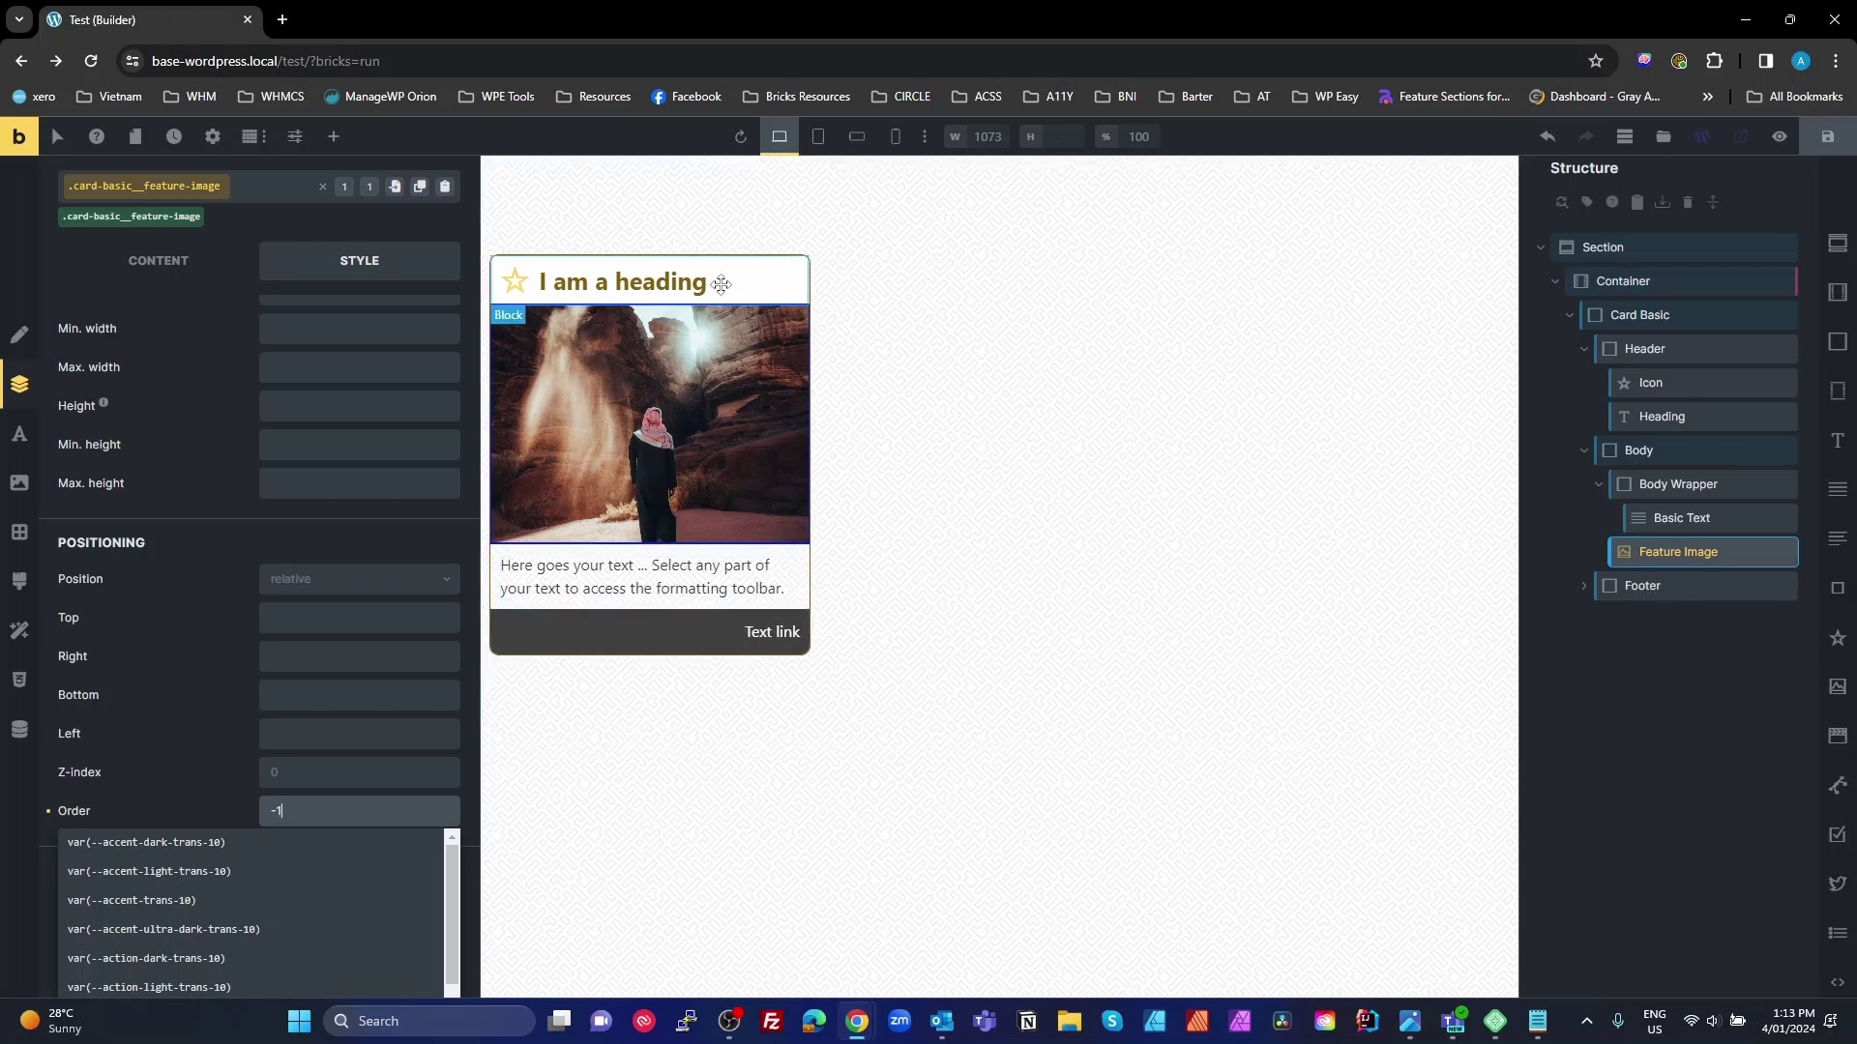
click(1590, 802)
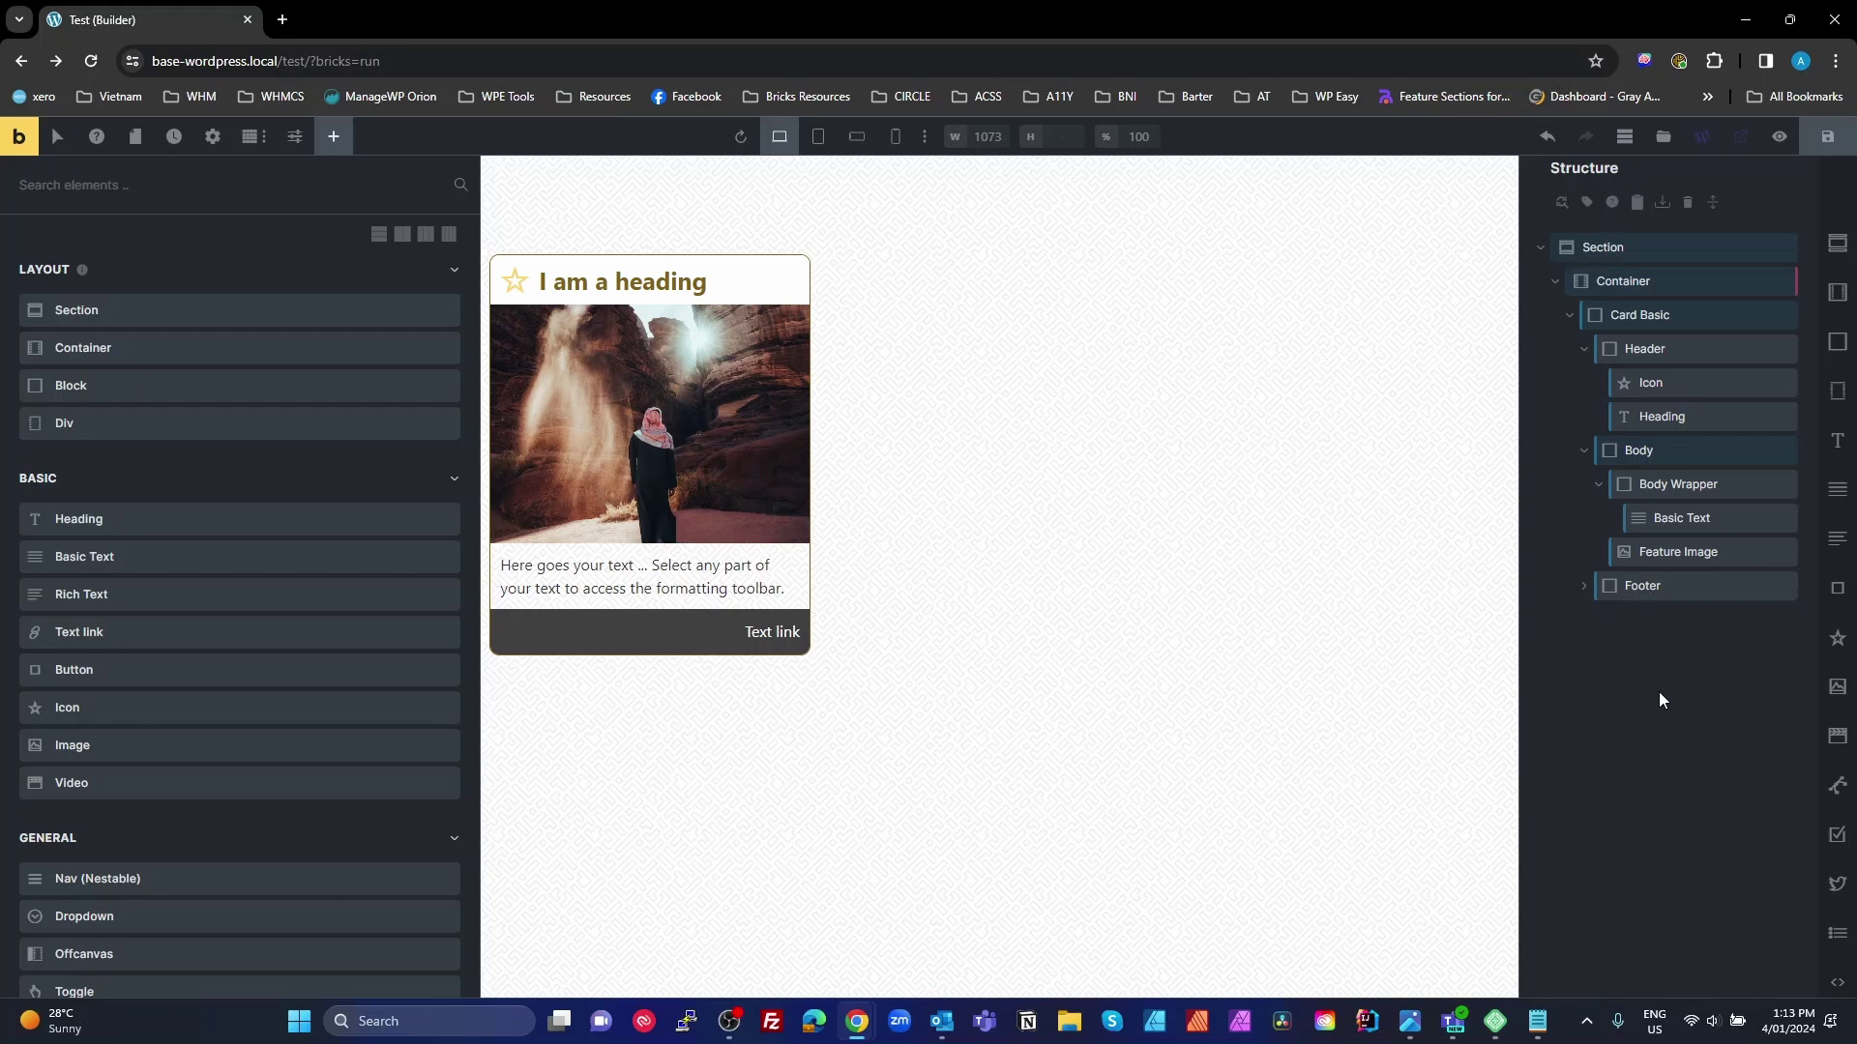
Step: Save the Card Basic block as a template named Card Basic with the template type Section
right_click(1645, 316)
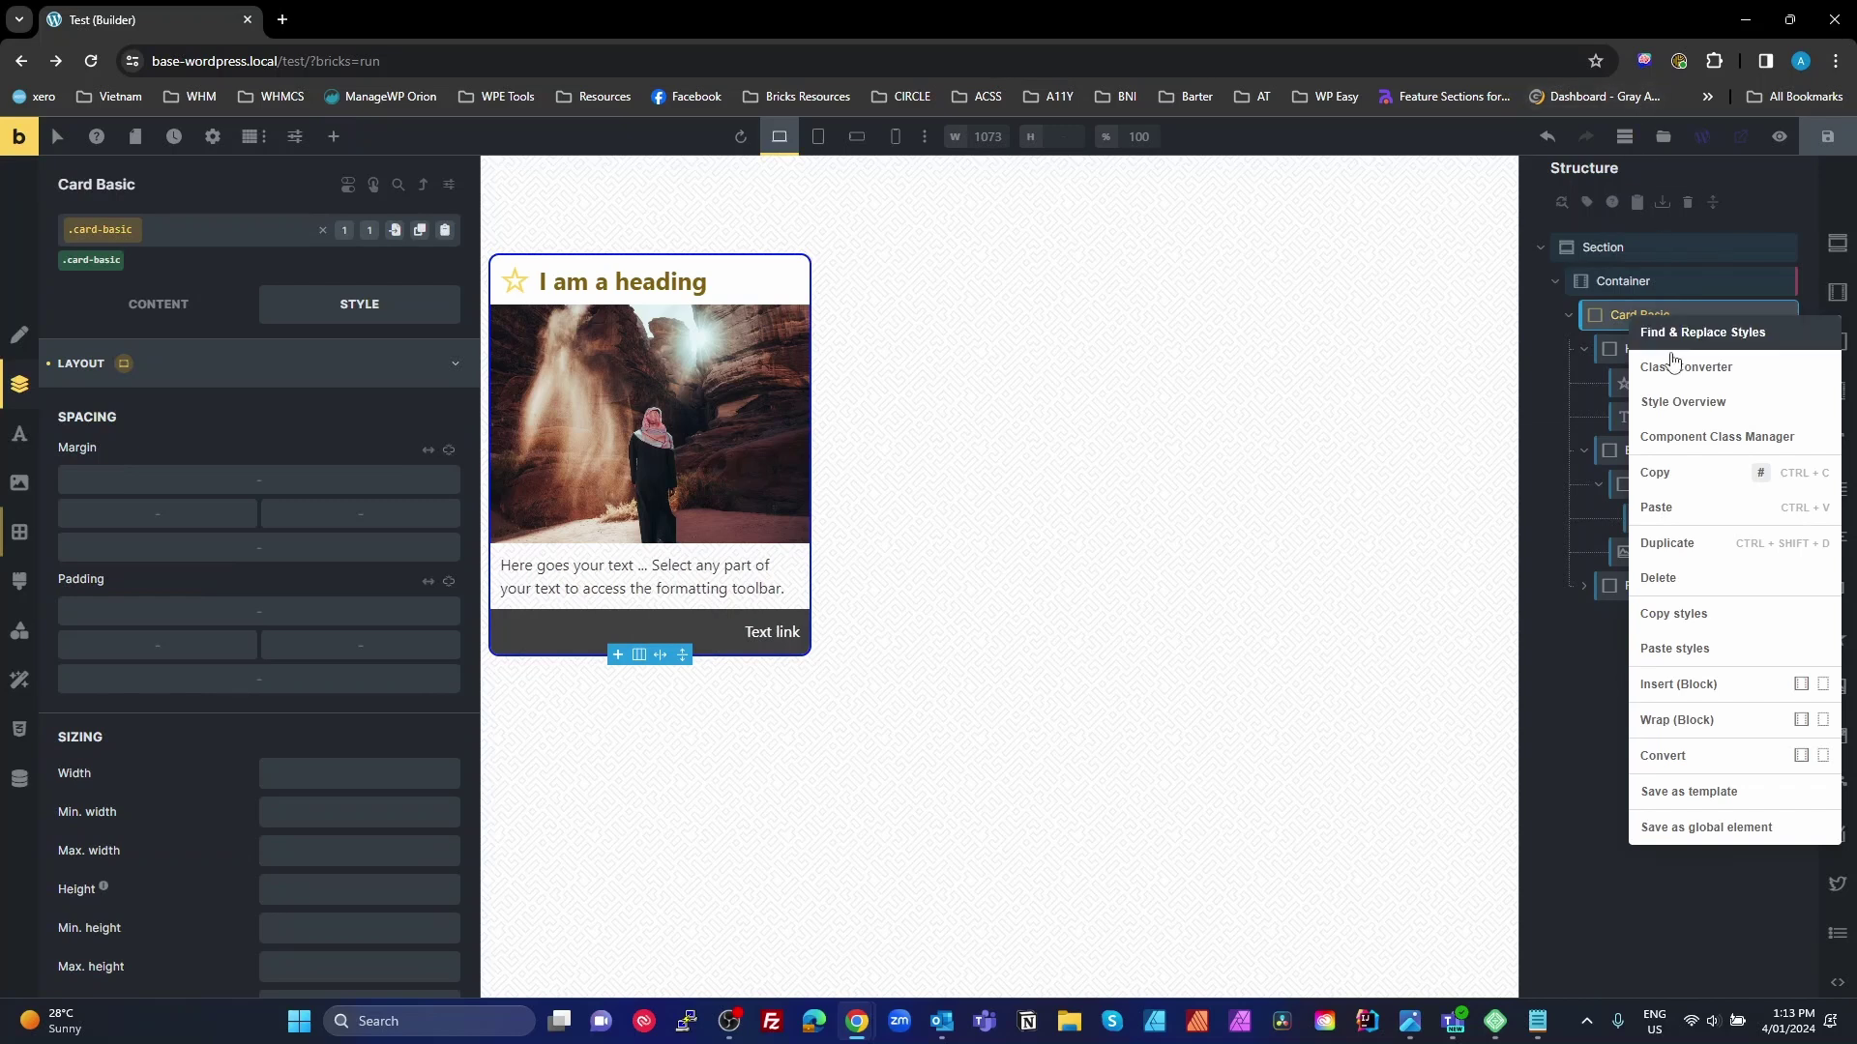
click(1683, 795)
click(966, 499)
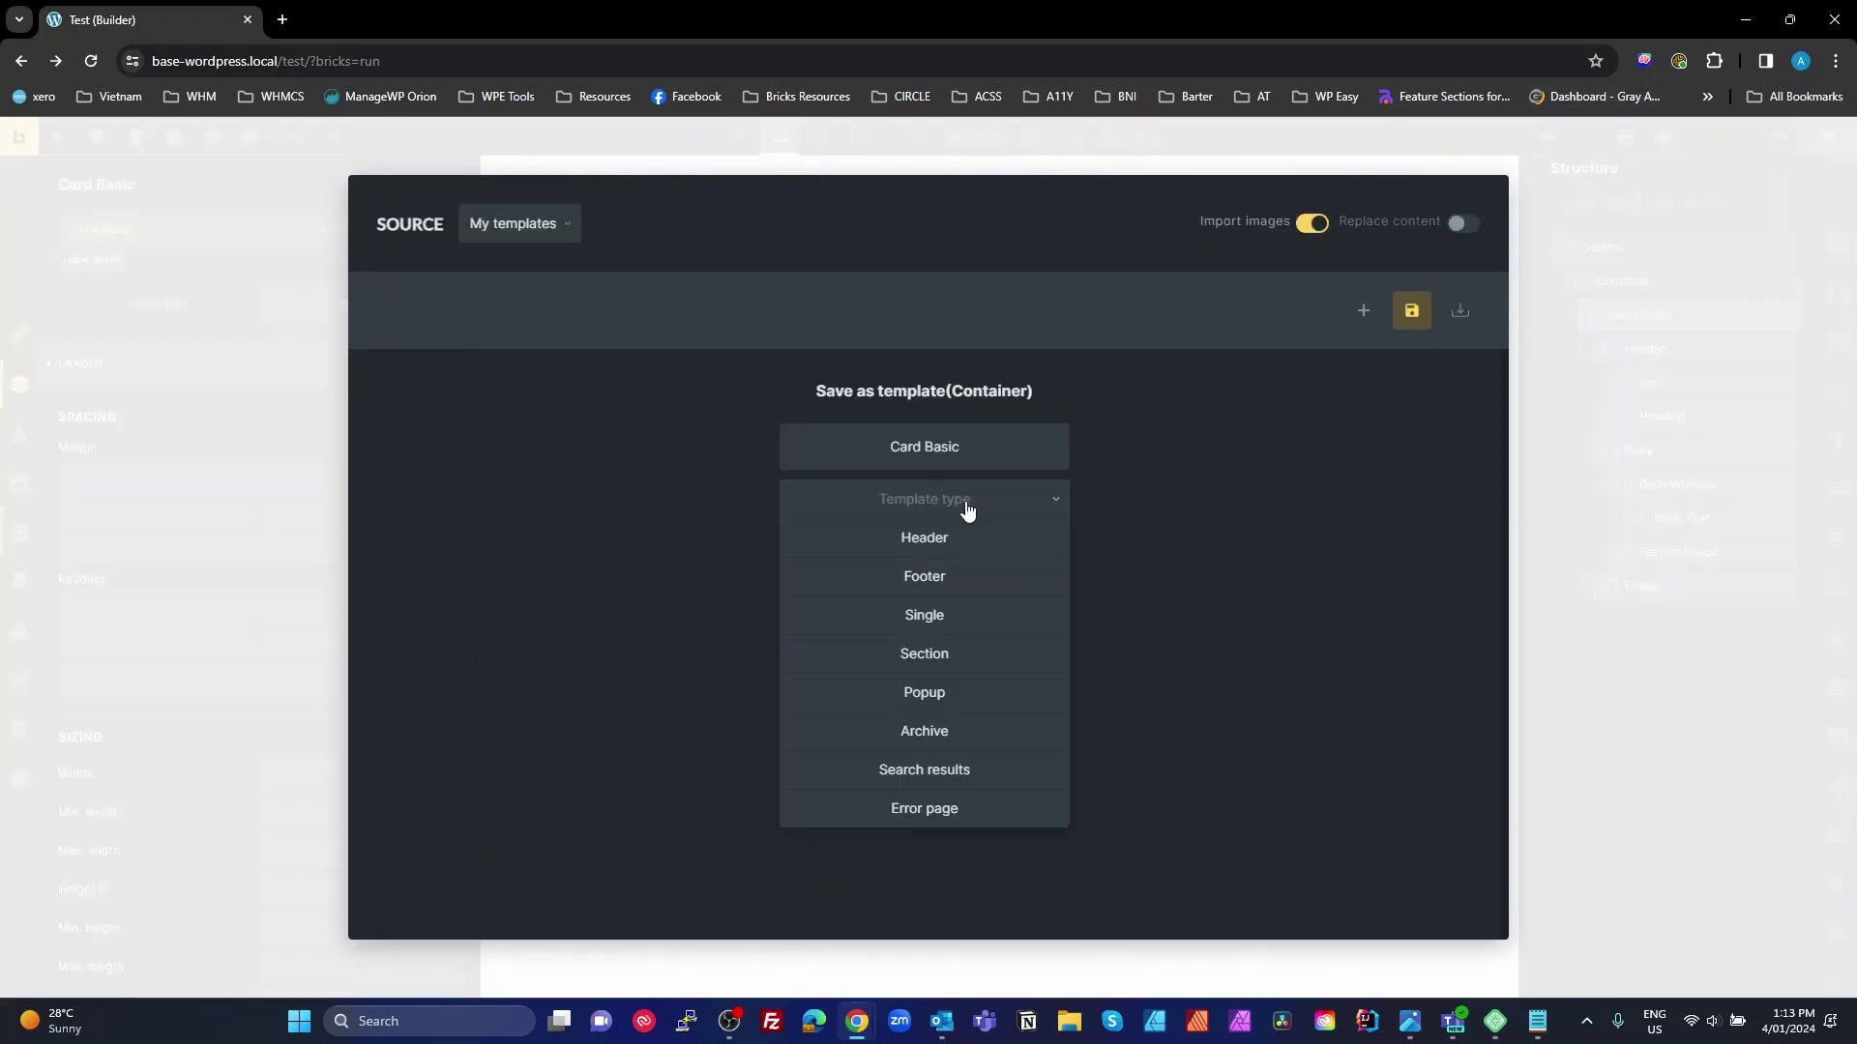
click(948, 656)
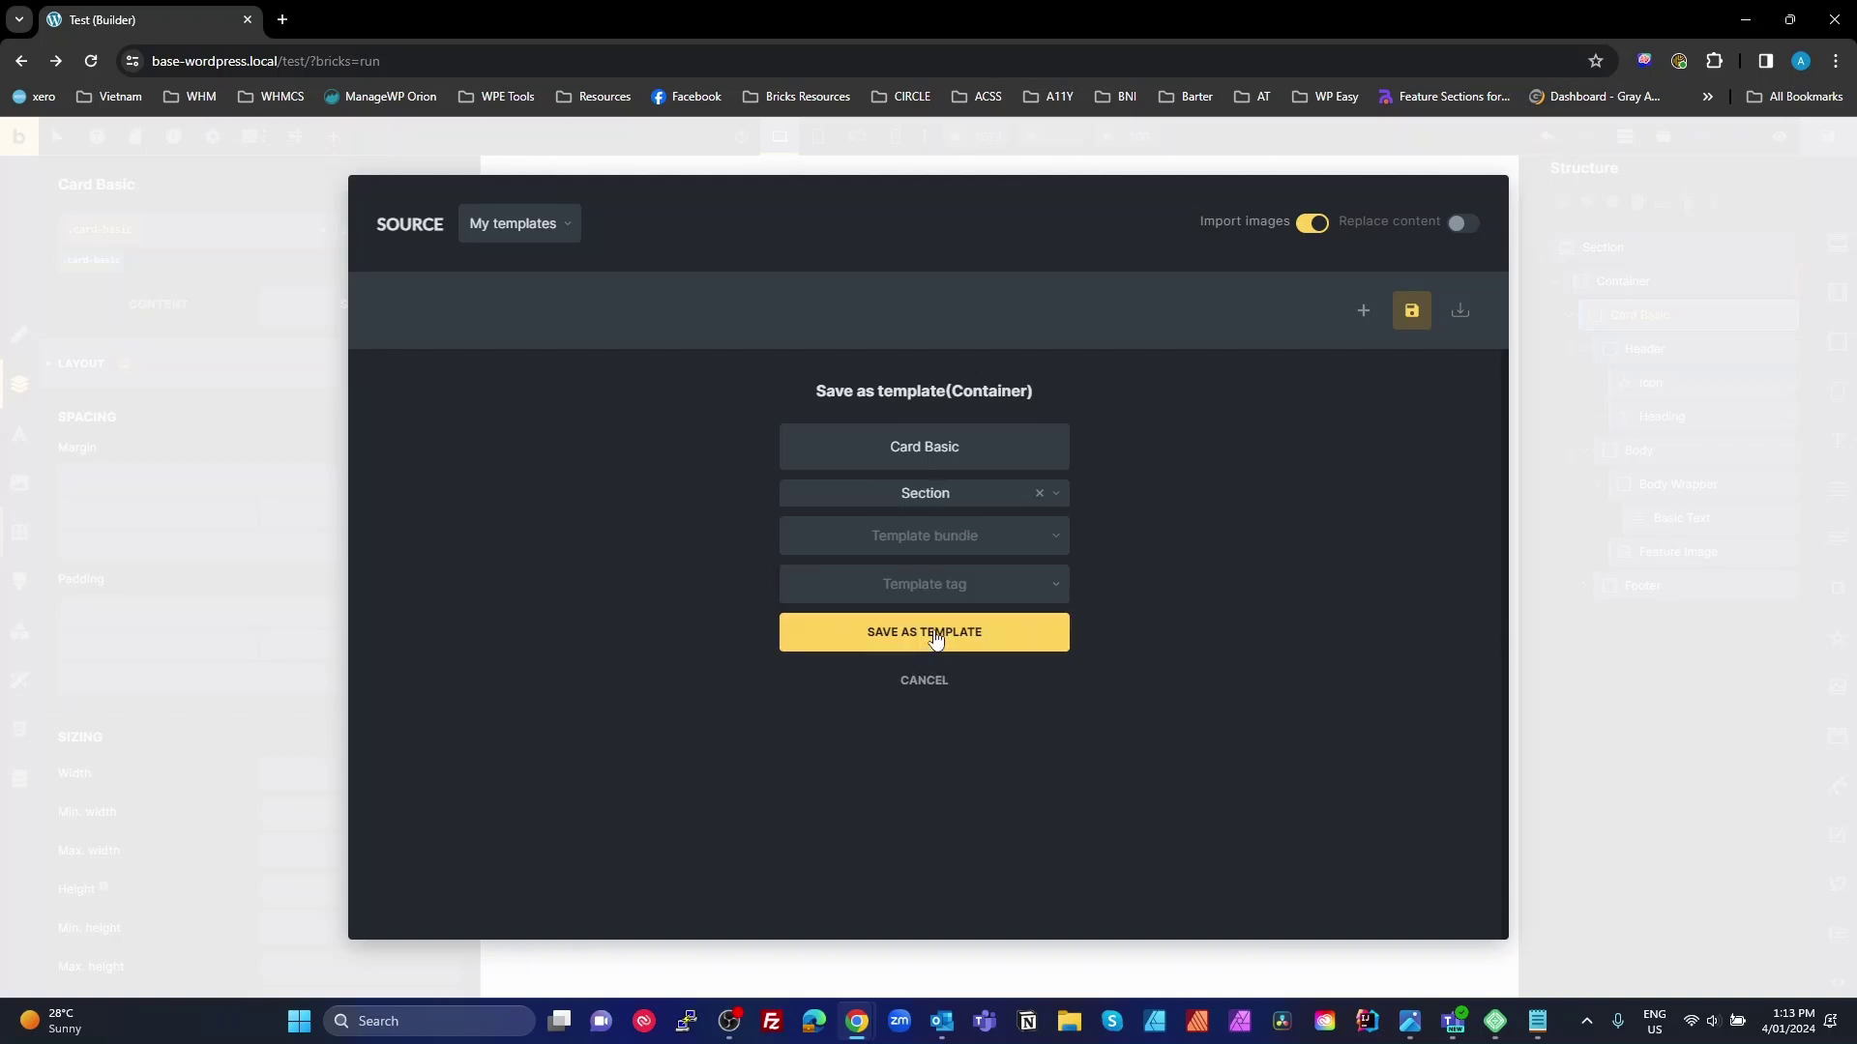
click(935, 640)
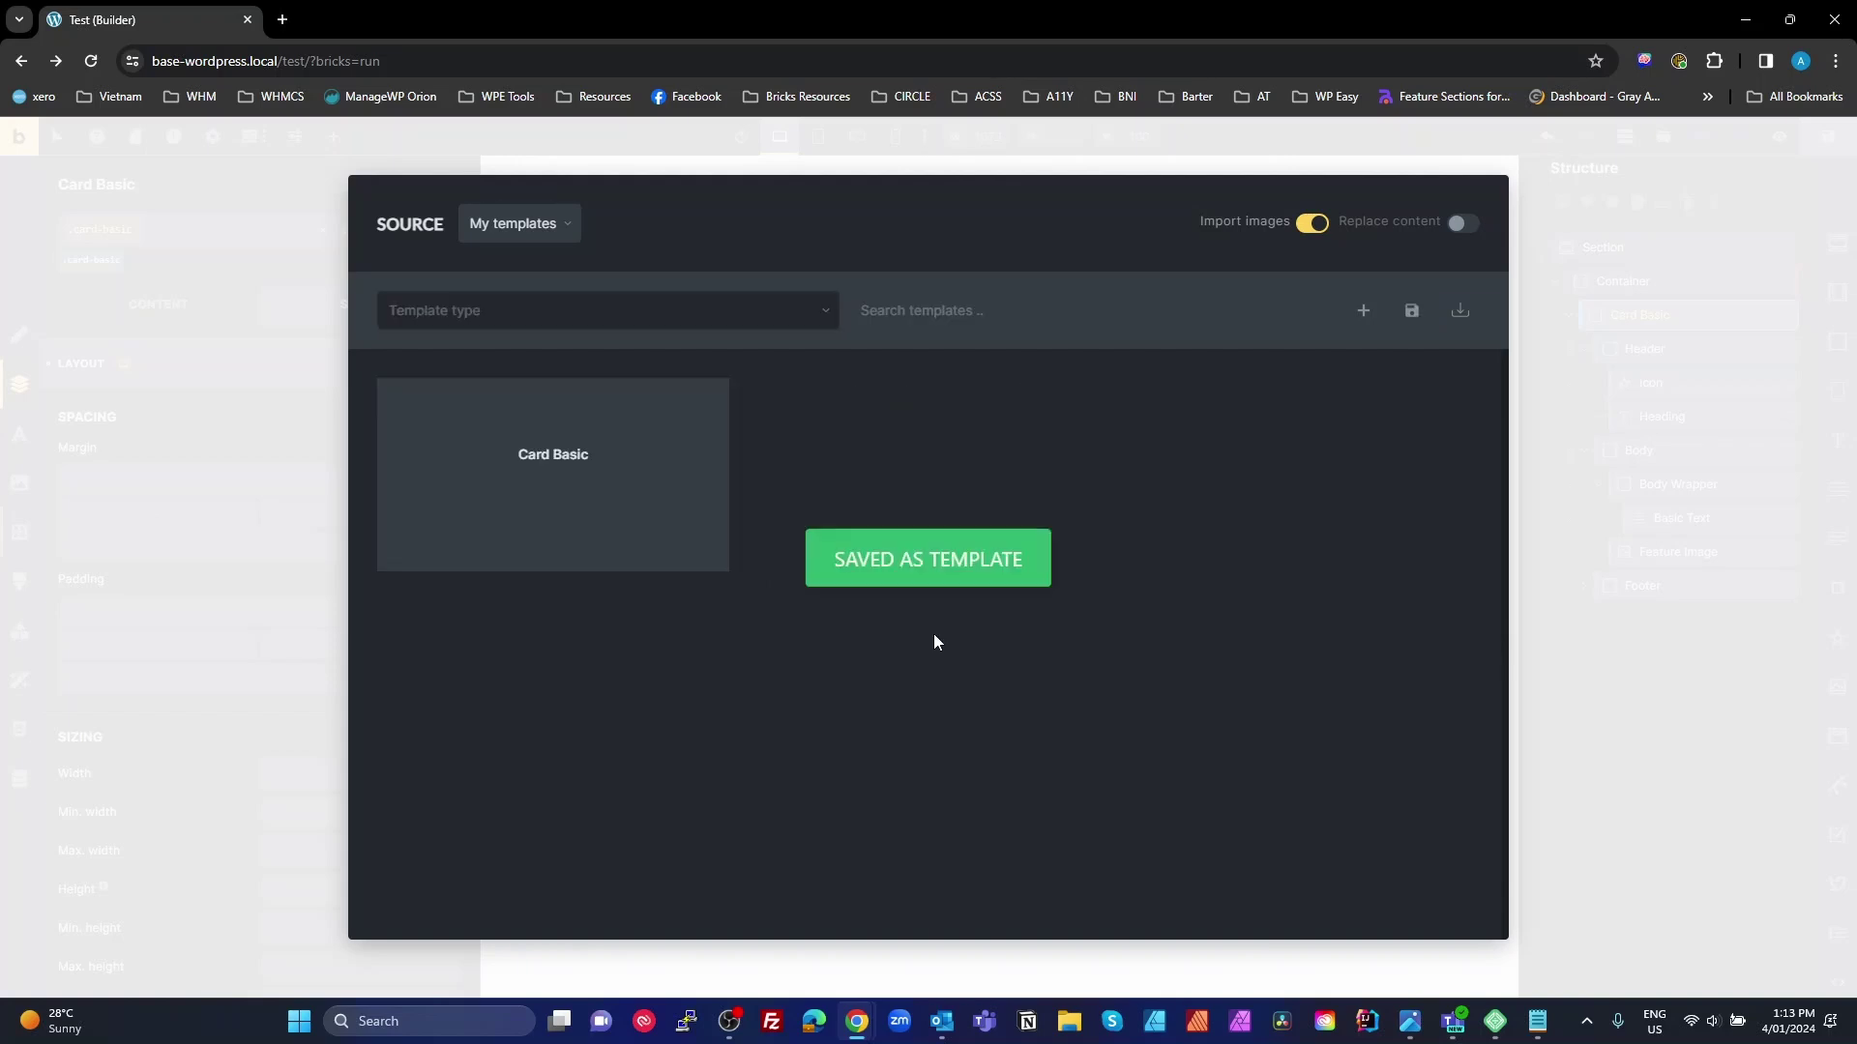
click(1616, 787)
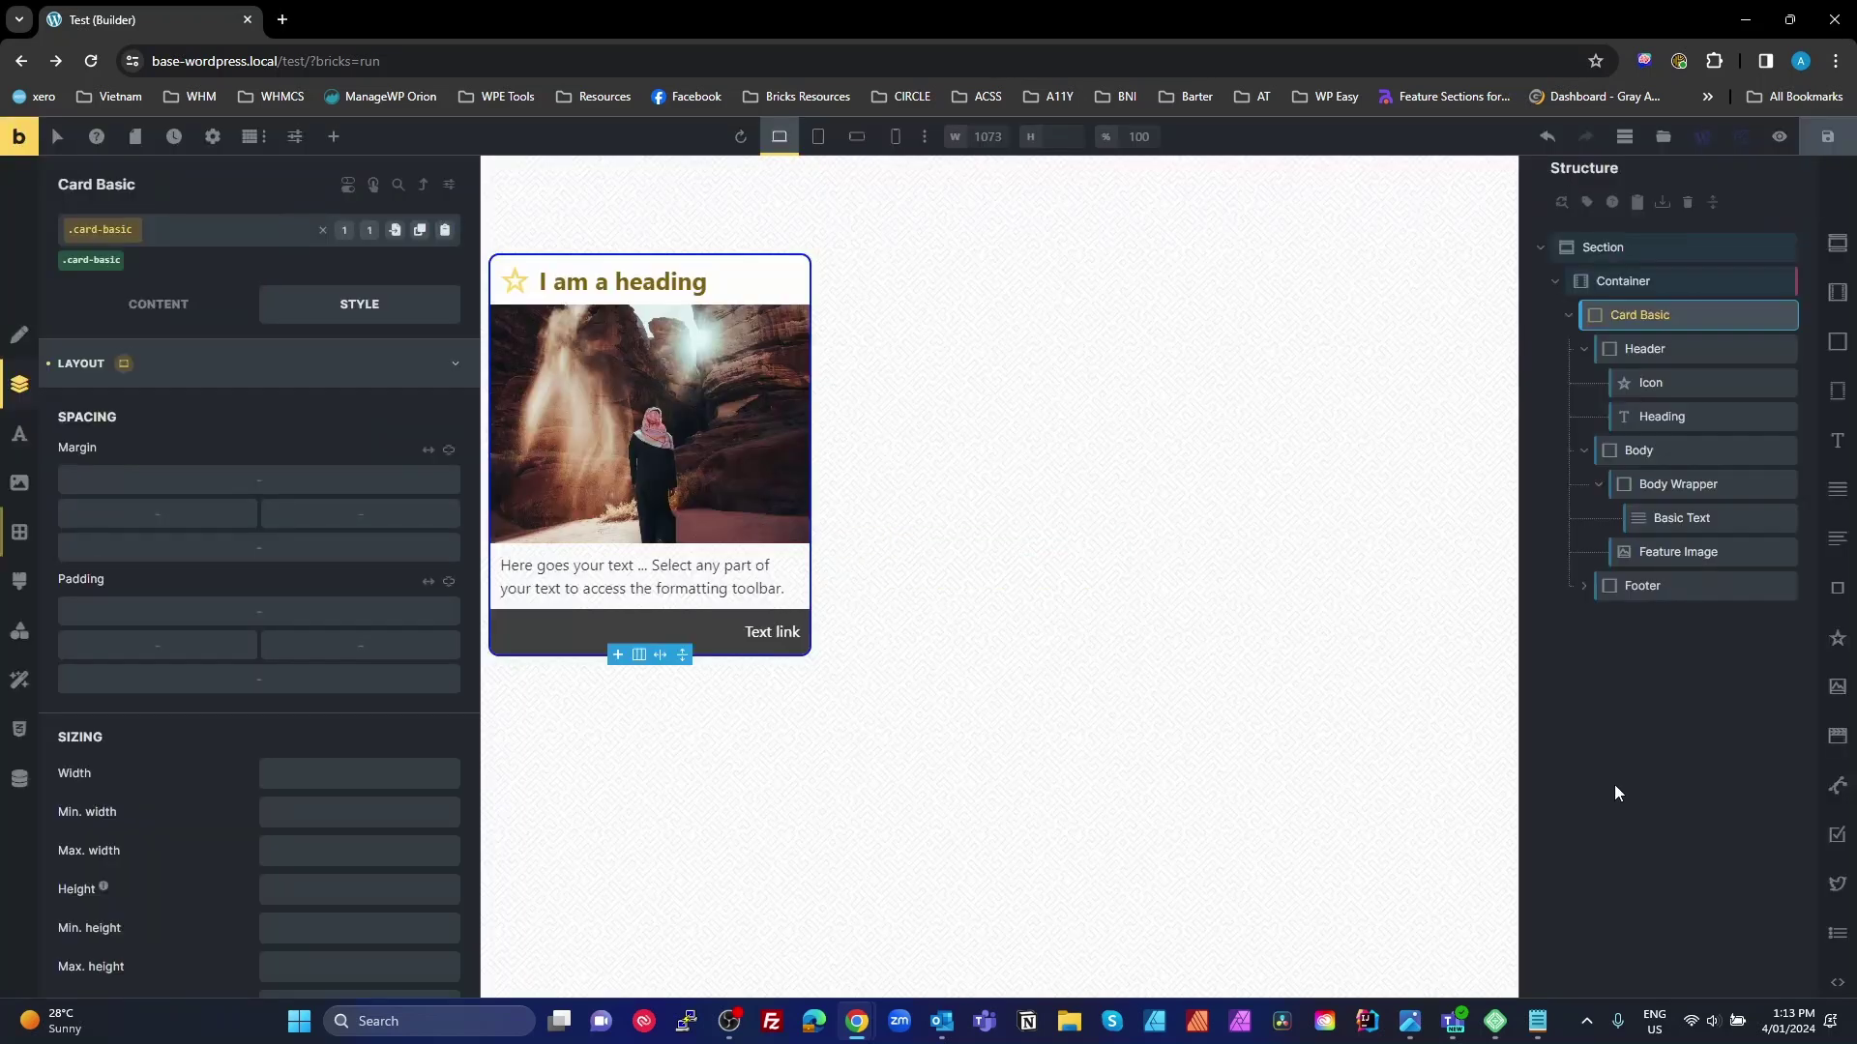
Step: Insert the saved Card Basic template and place it inside the Container as the second grid item after the original card
click(1568, 315)
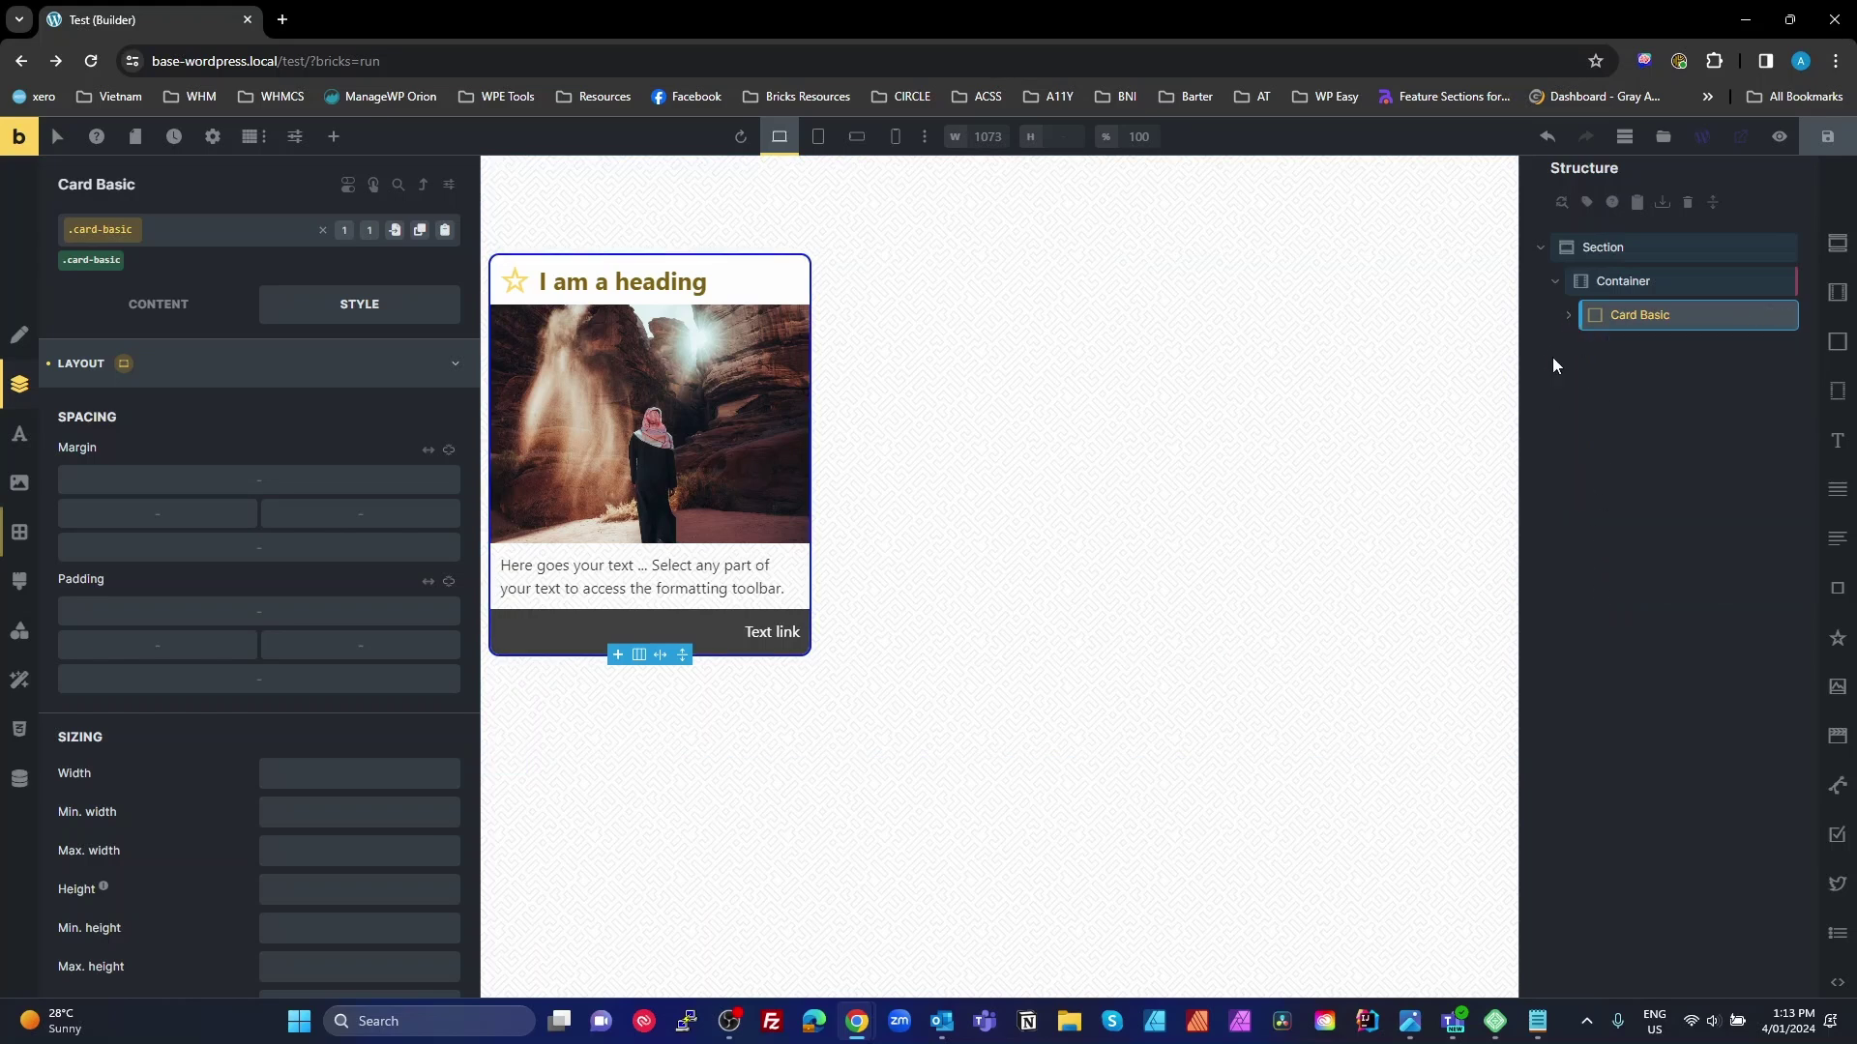
click(1568, 315)
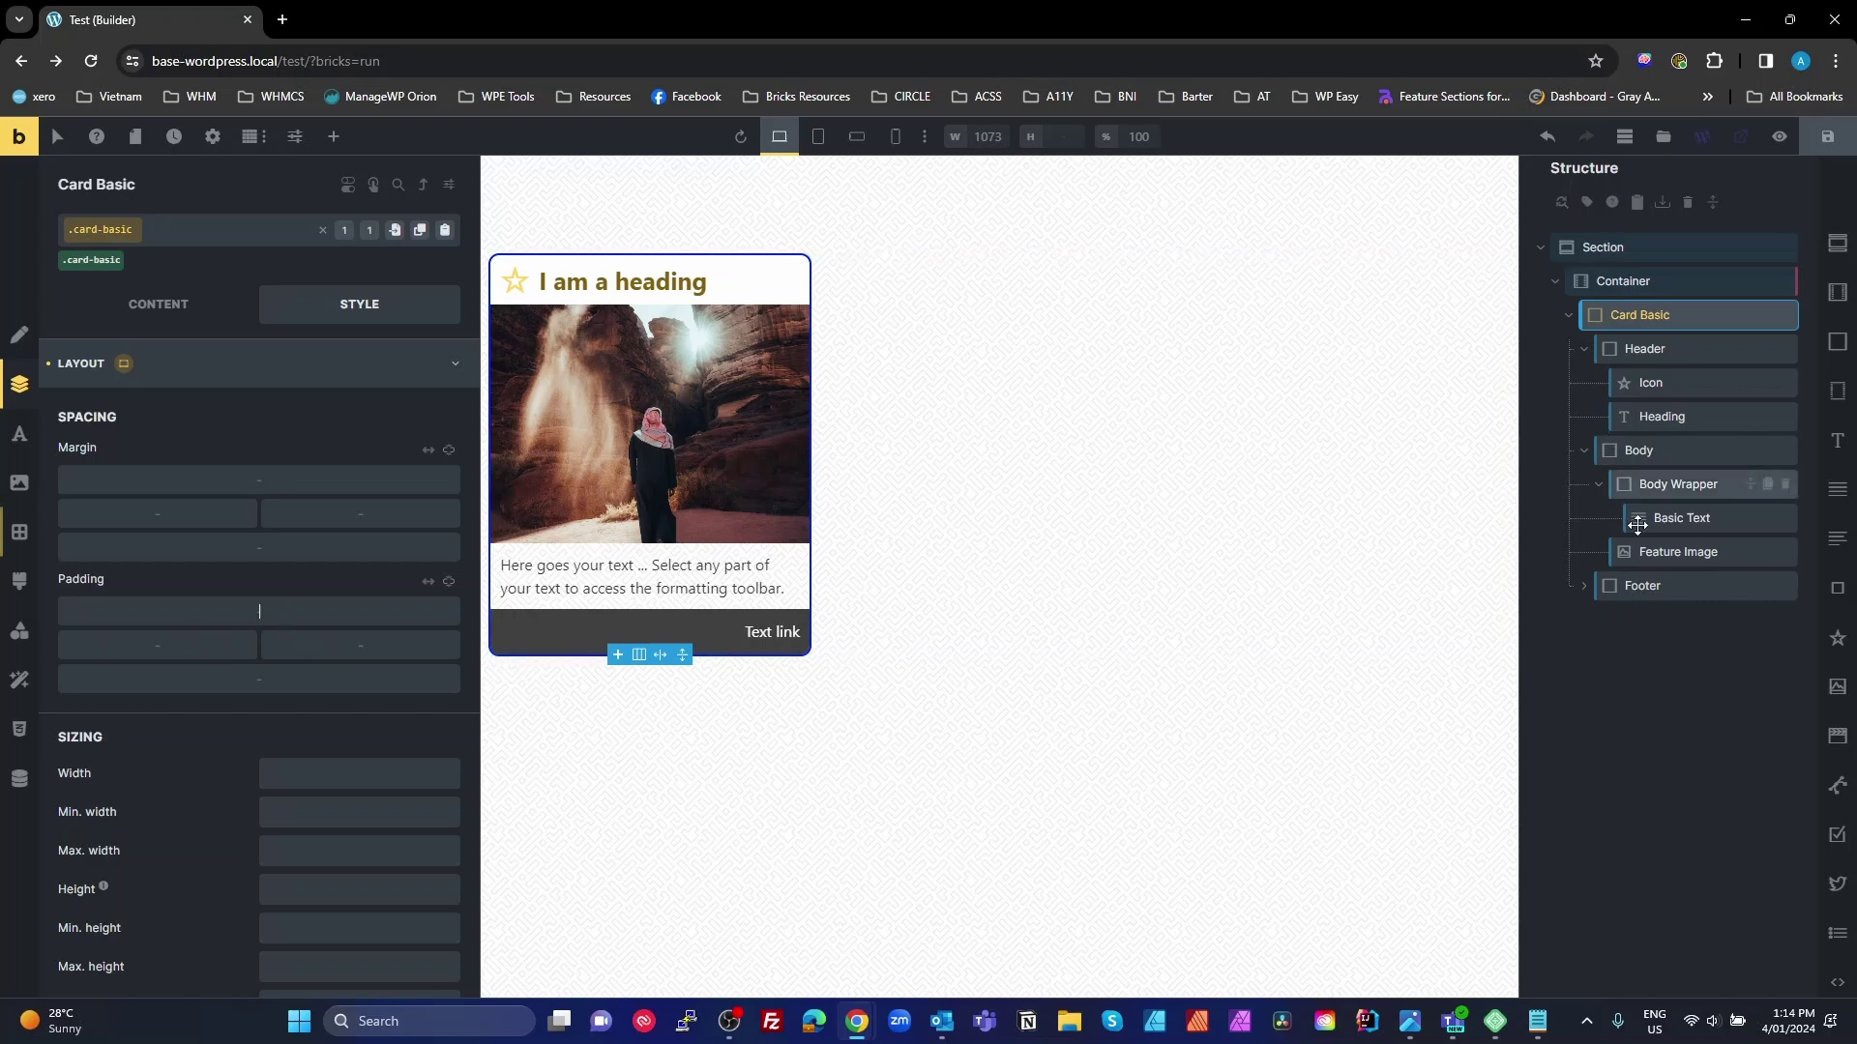
key(Escape)
click(1589, 287)
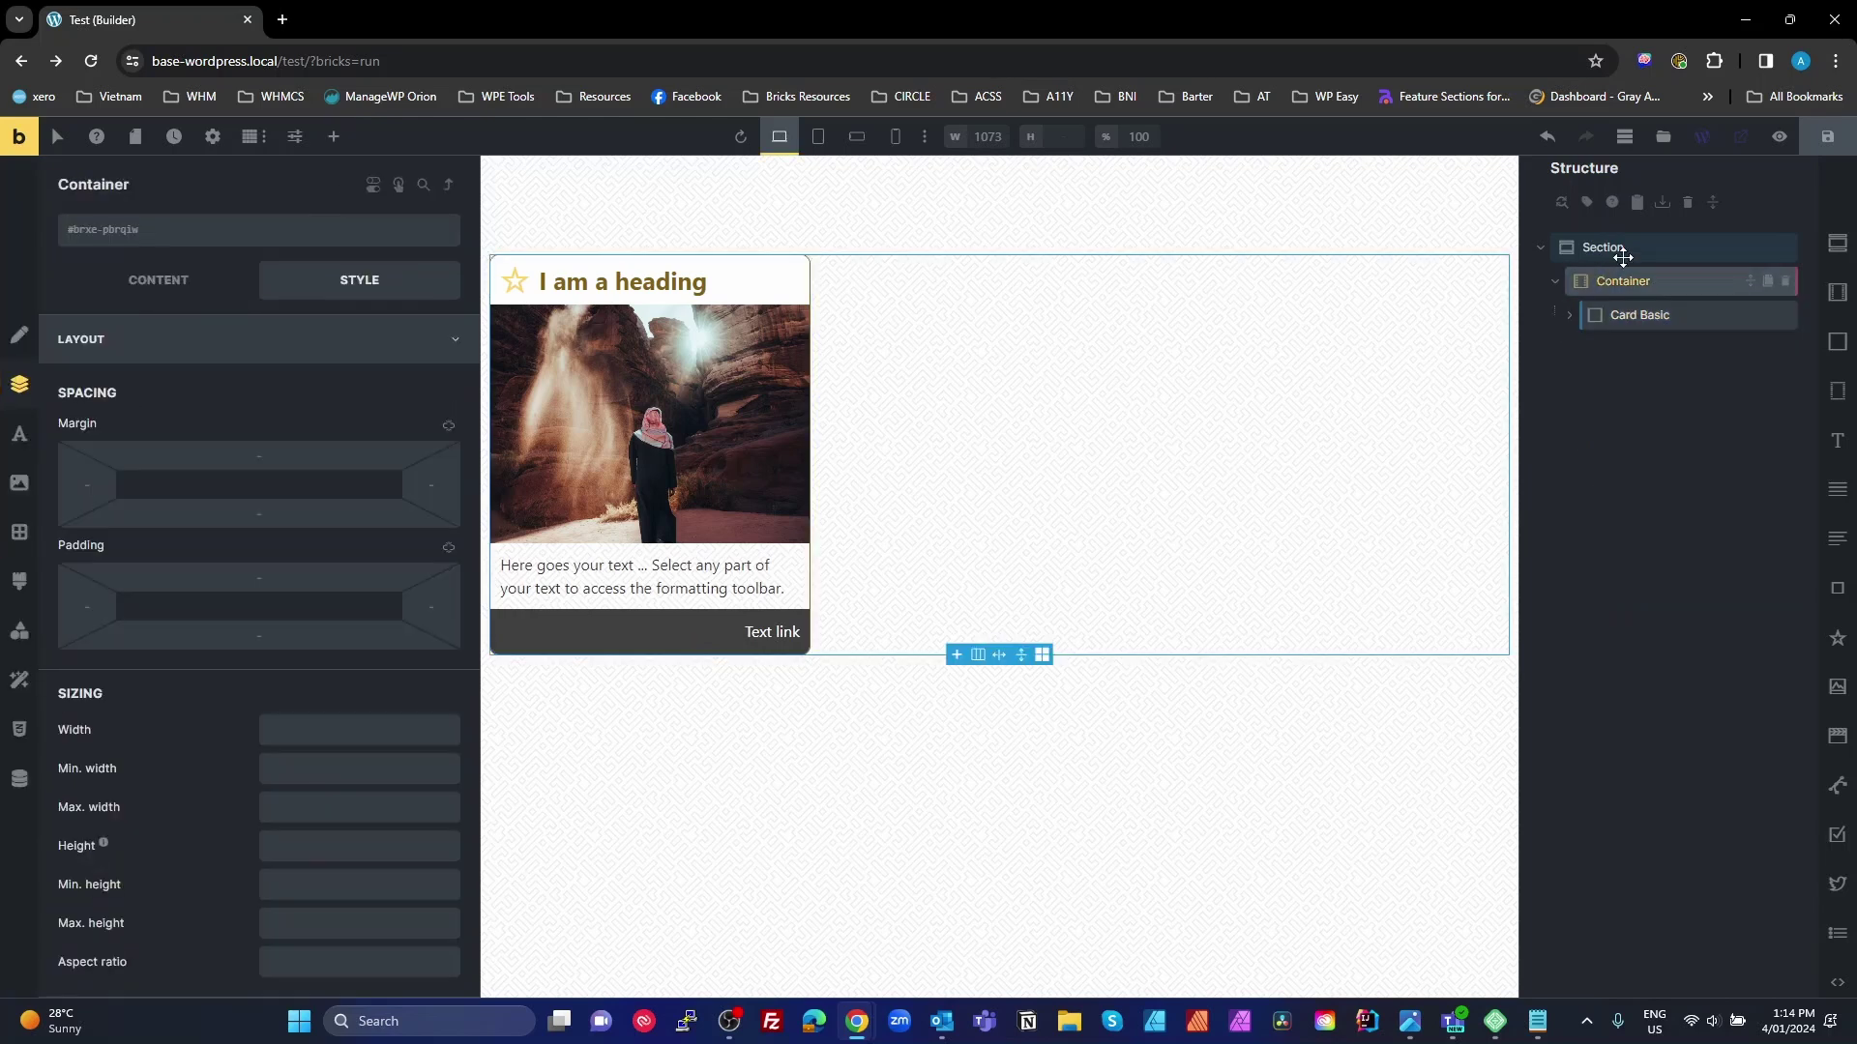
click(1663, 137)
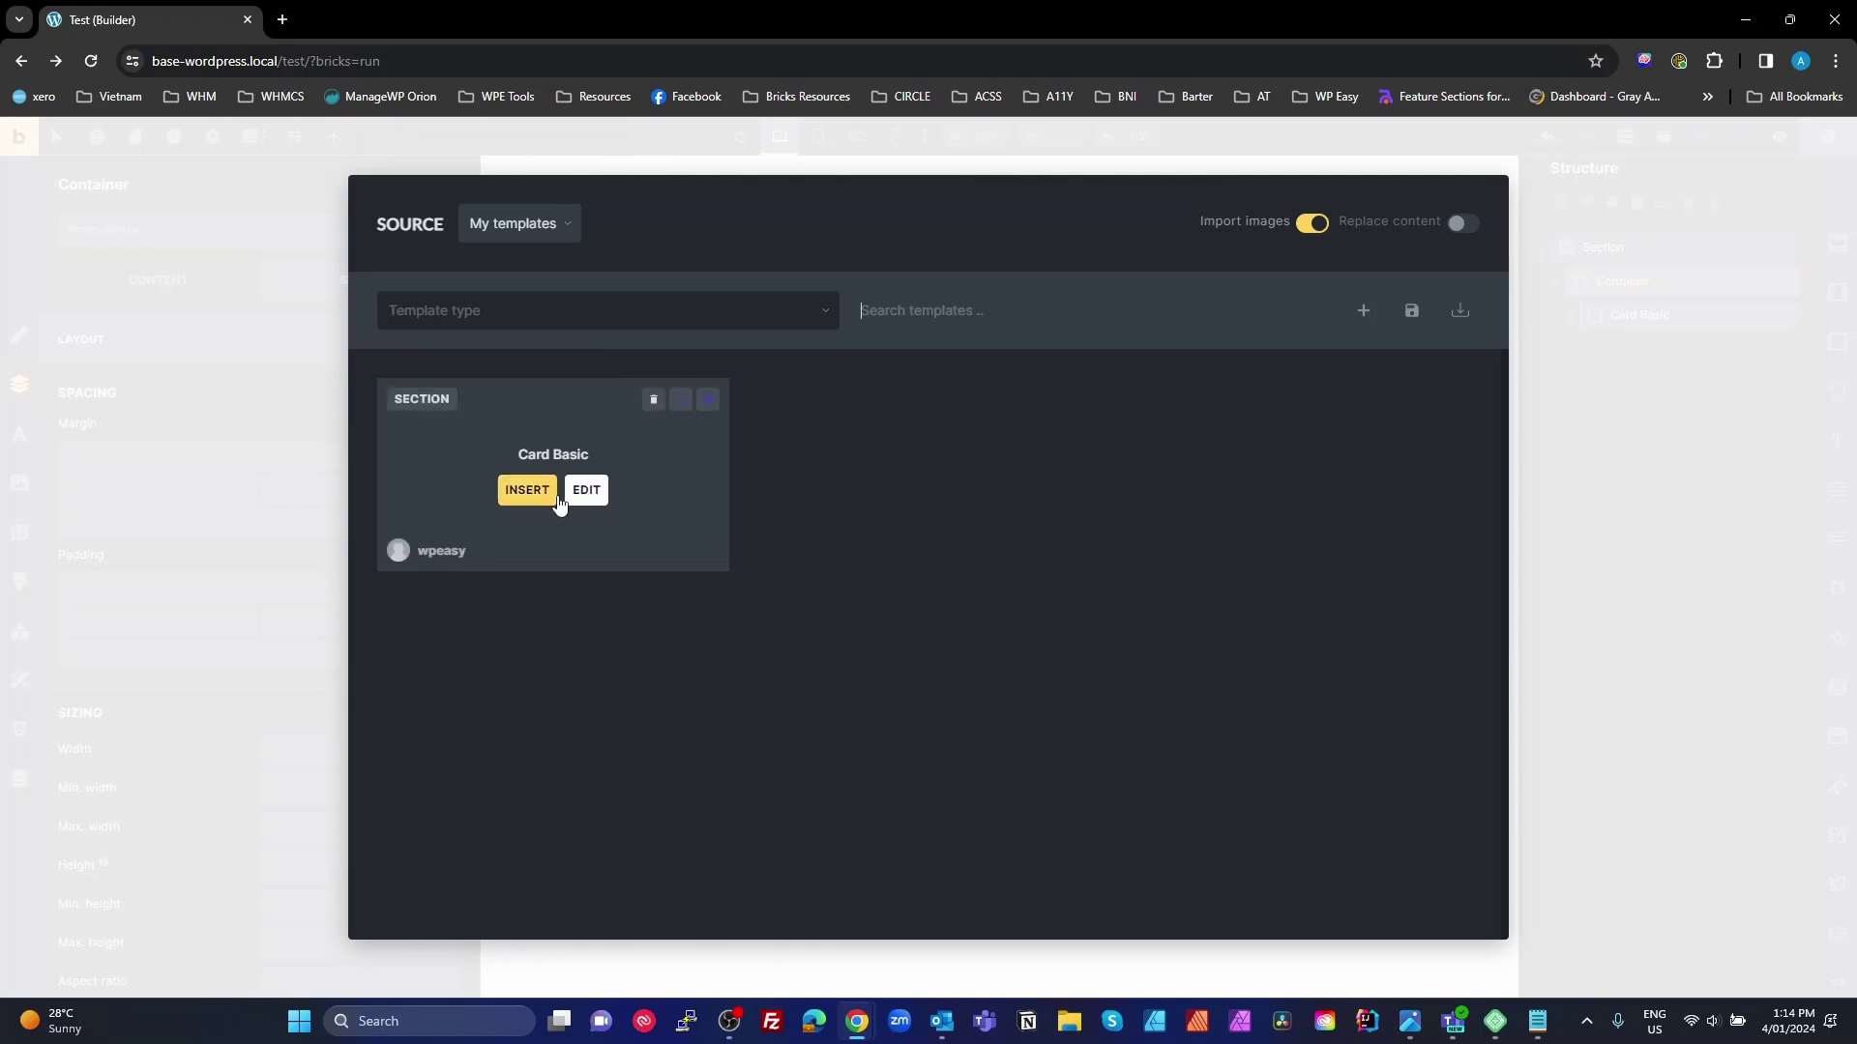
click(542, 493)
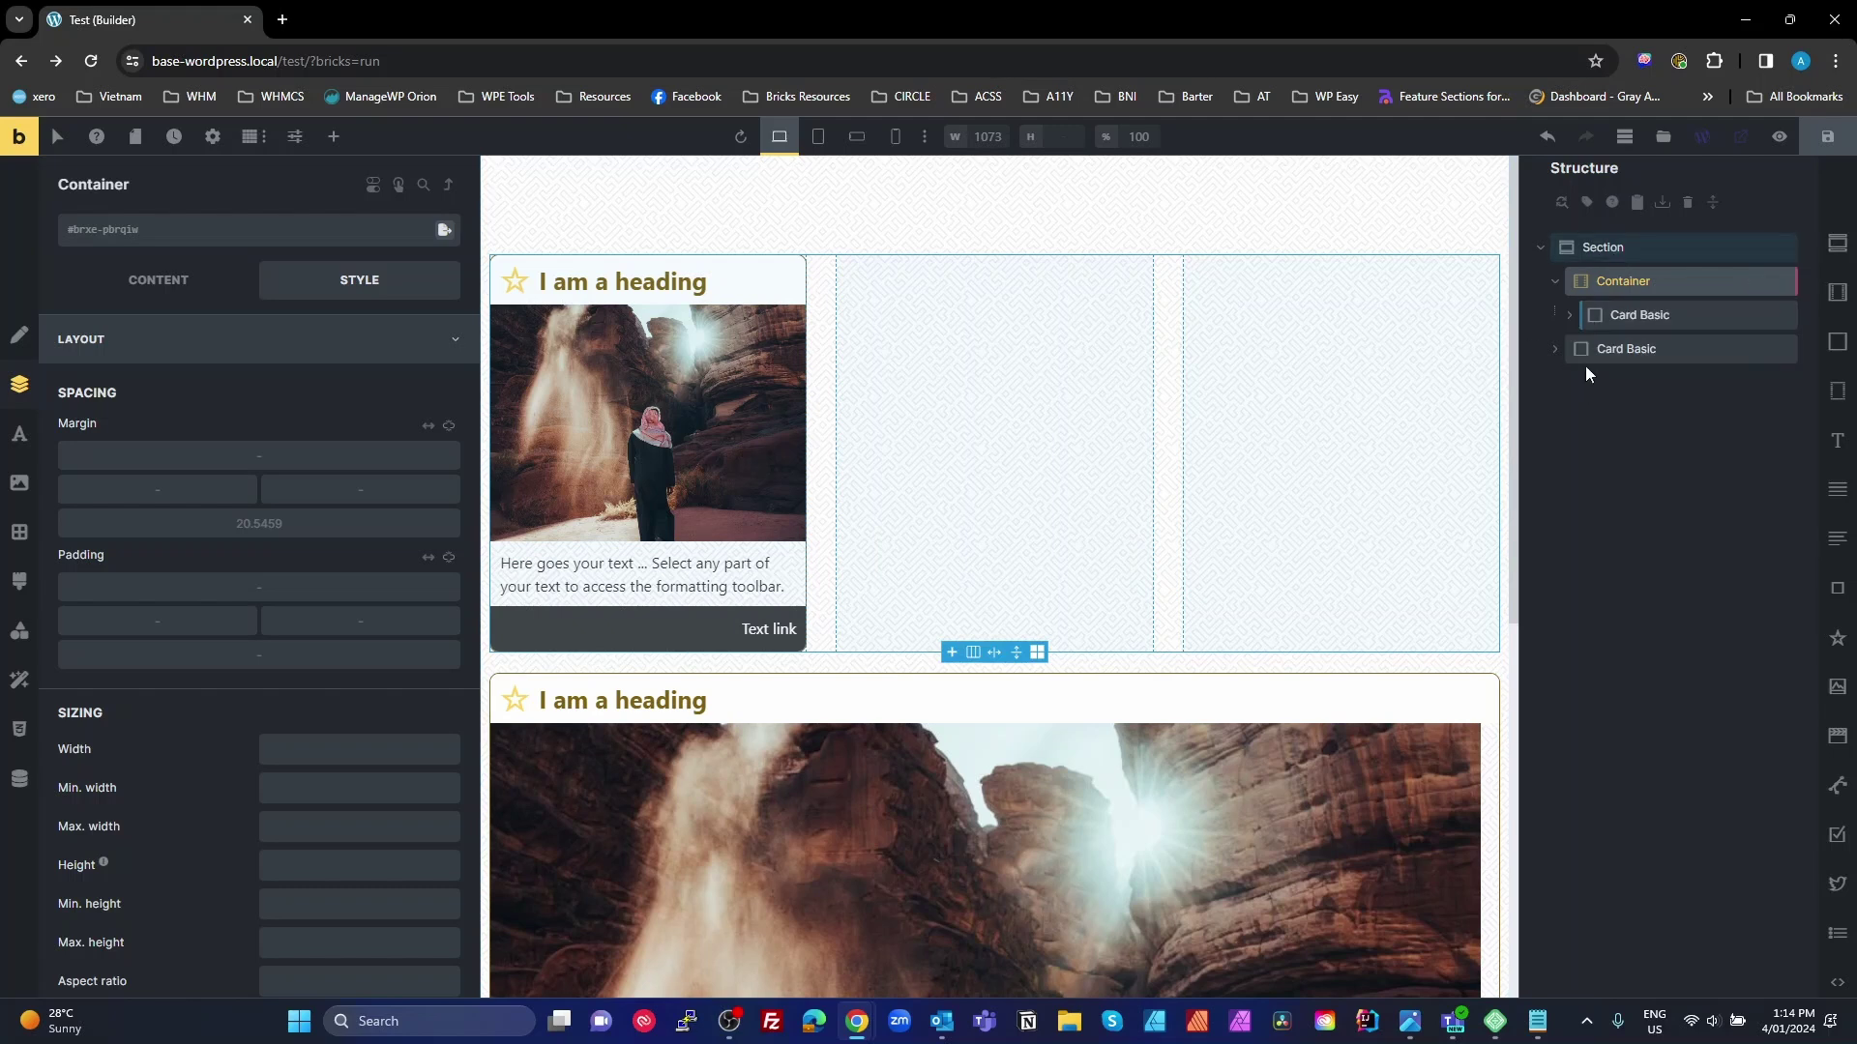
drag(1583, 354, 1598, 329)
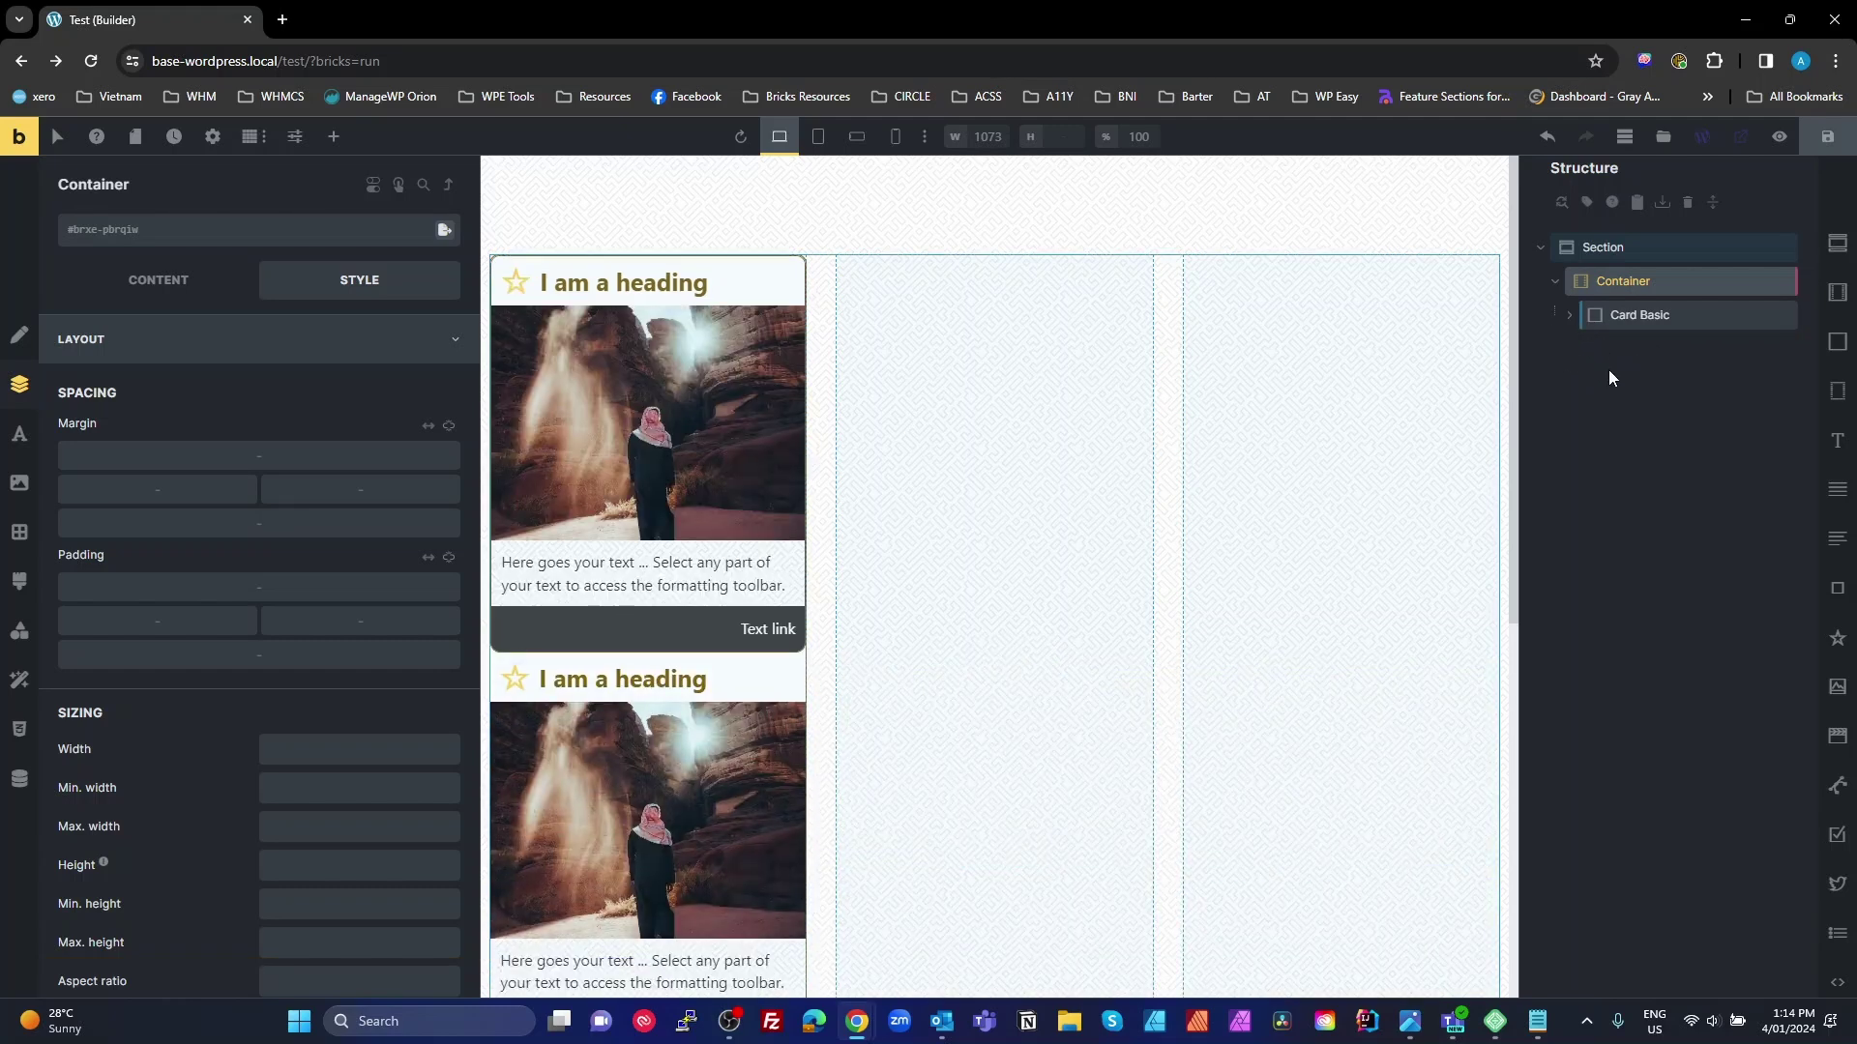
drag(1590, 355, 1632, 346)
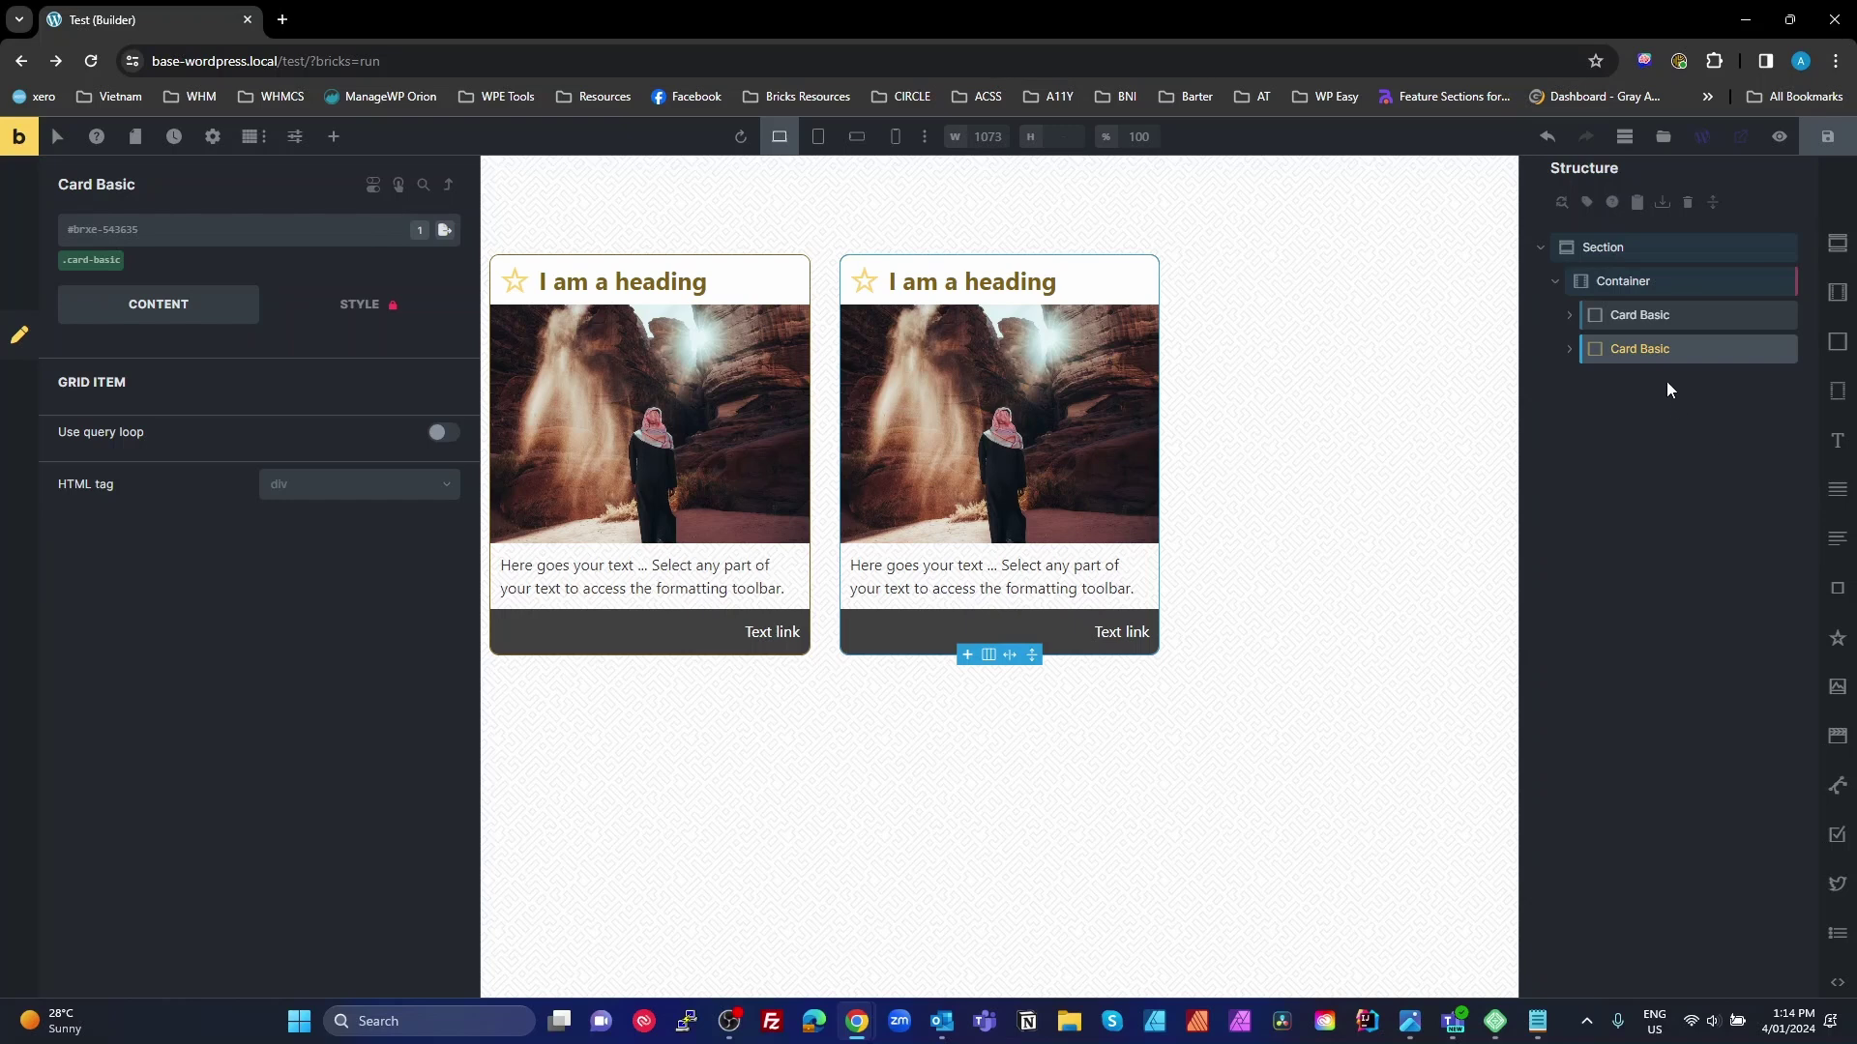
Step: Rename the second Card Basic block as Card Secondary
click(1655, 350)
text(Secondary)
click(1694, 400)
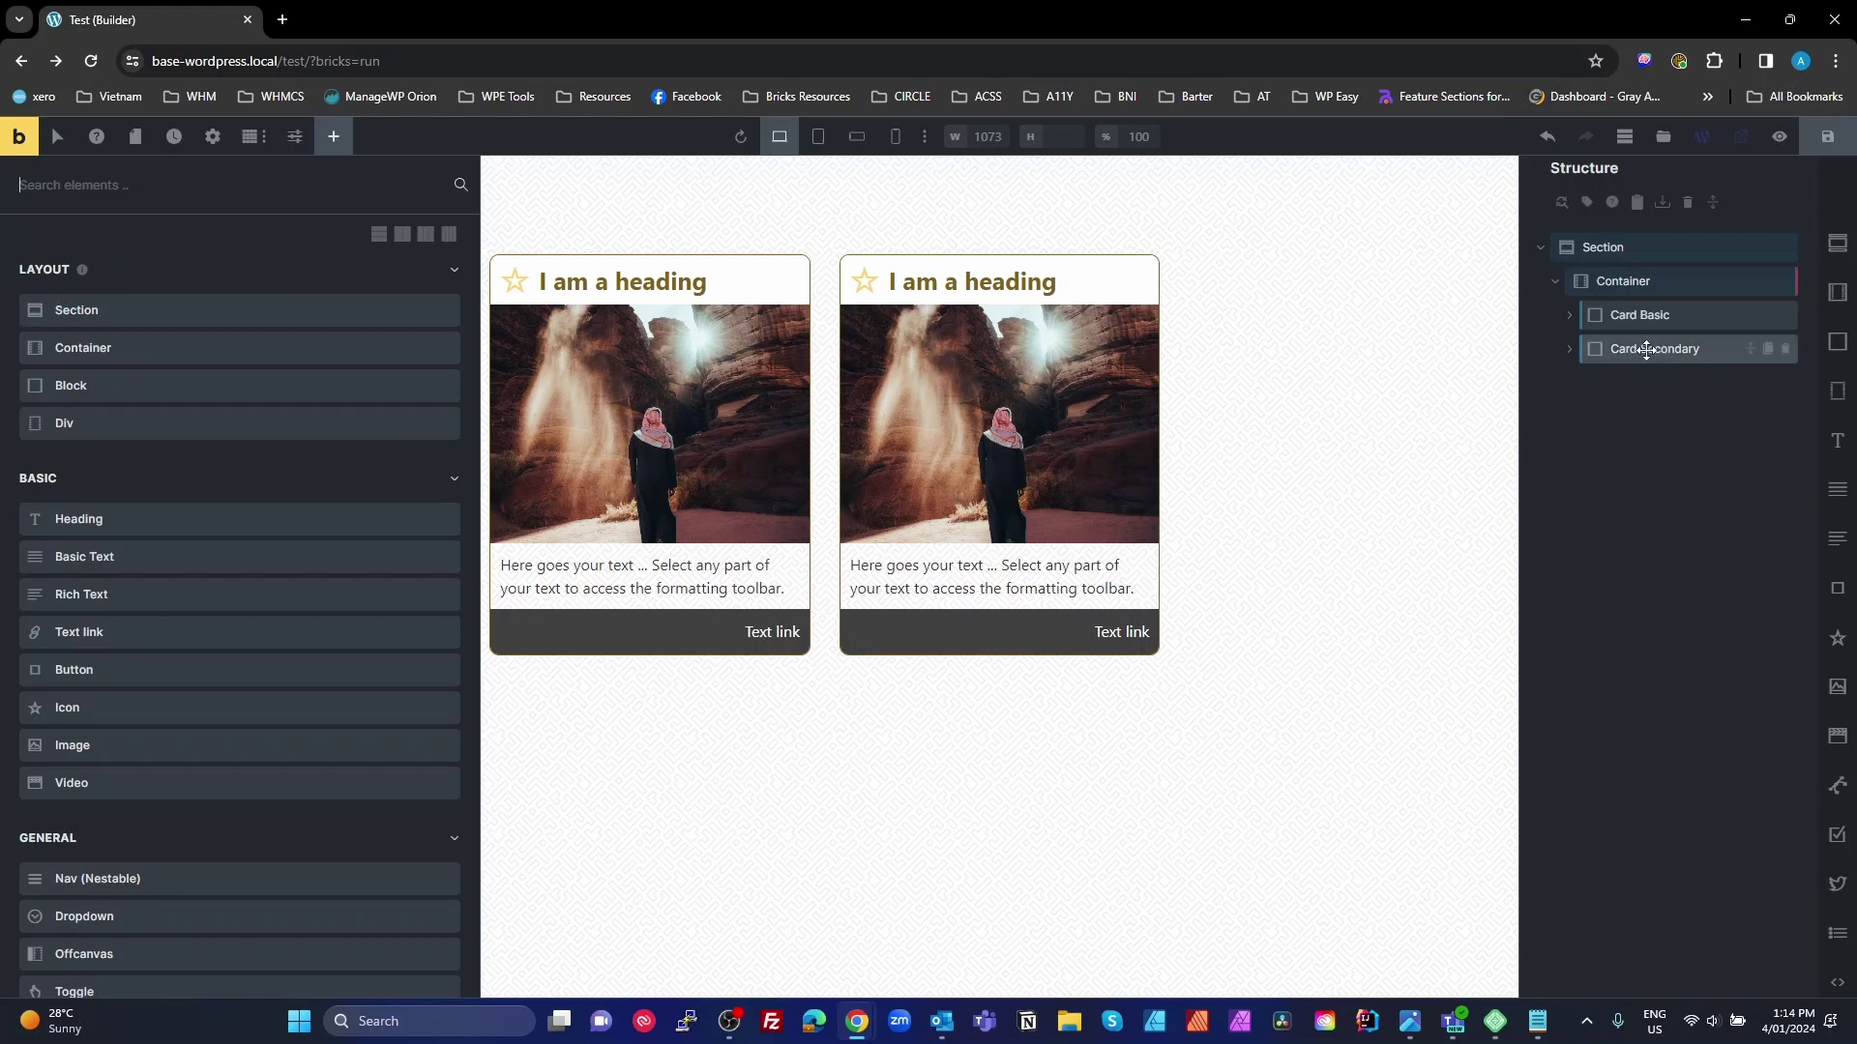
Step: Set up a bulk duplication in Card Secondary's Component Class Manager for all classes containing card-basic
right_click(1642, 348)
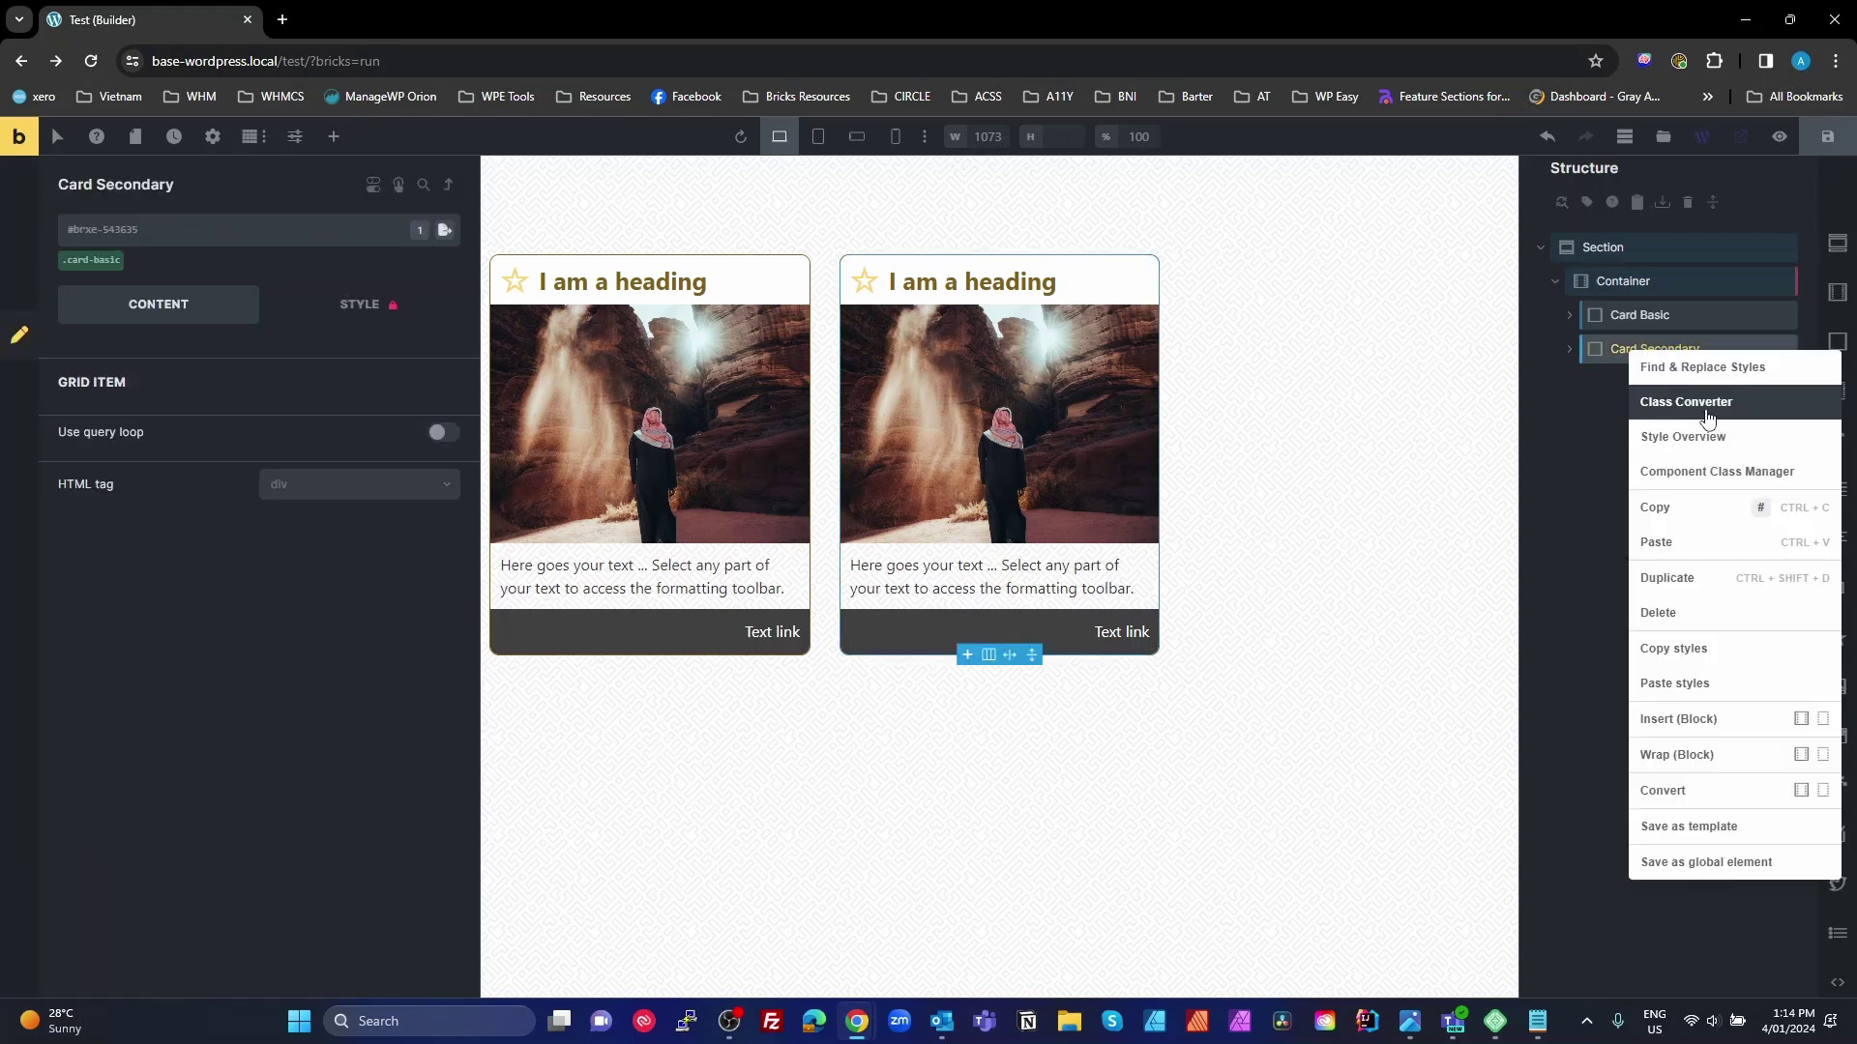
click(1716, 472)
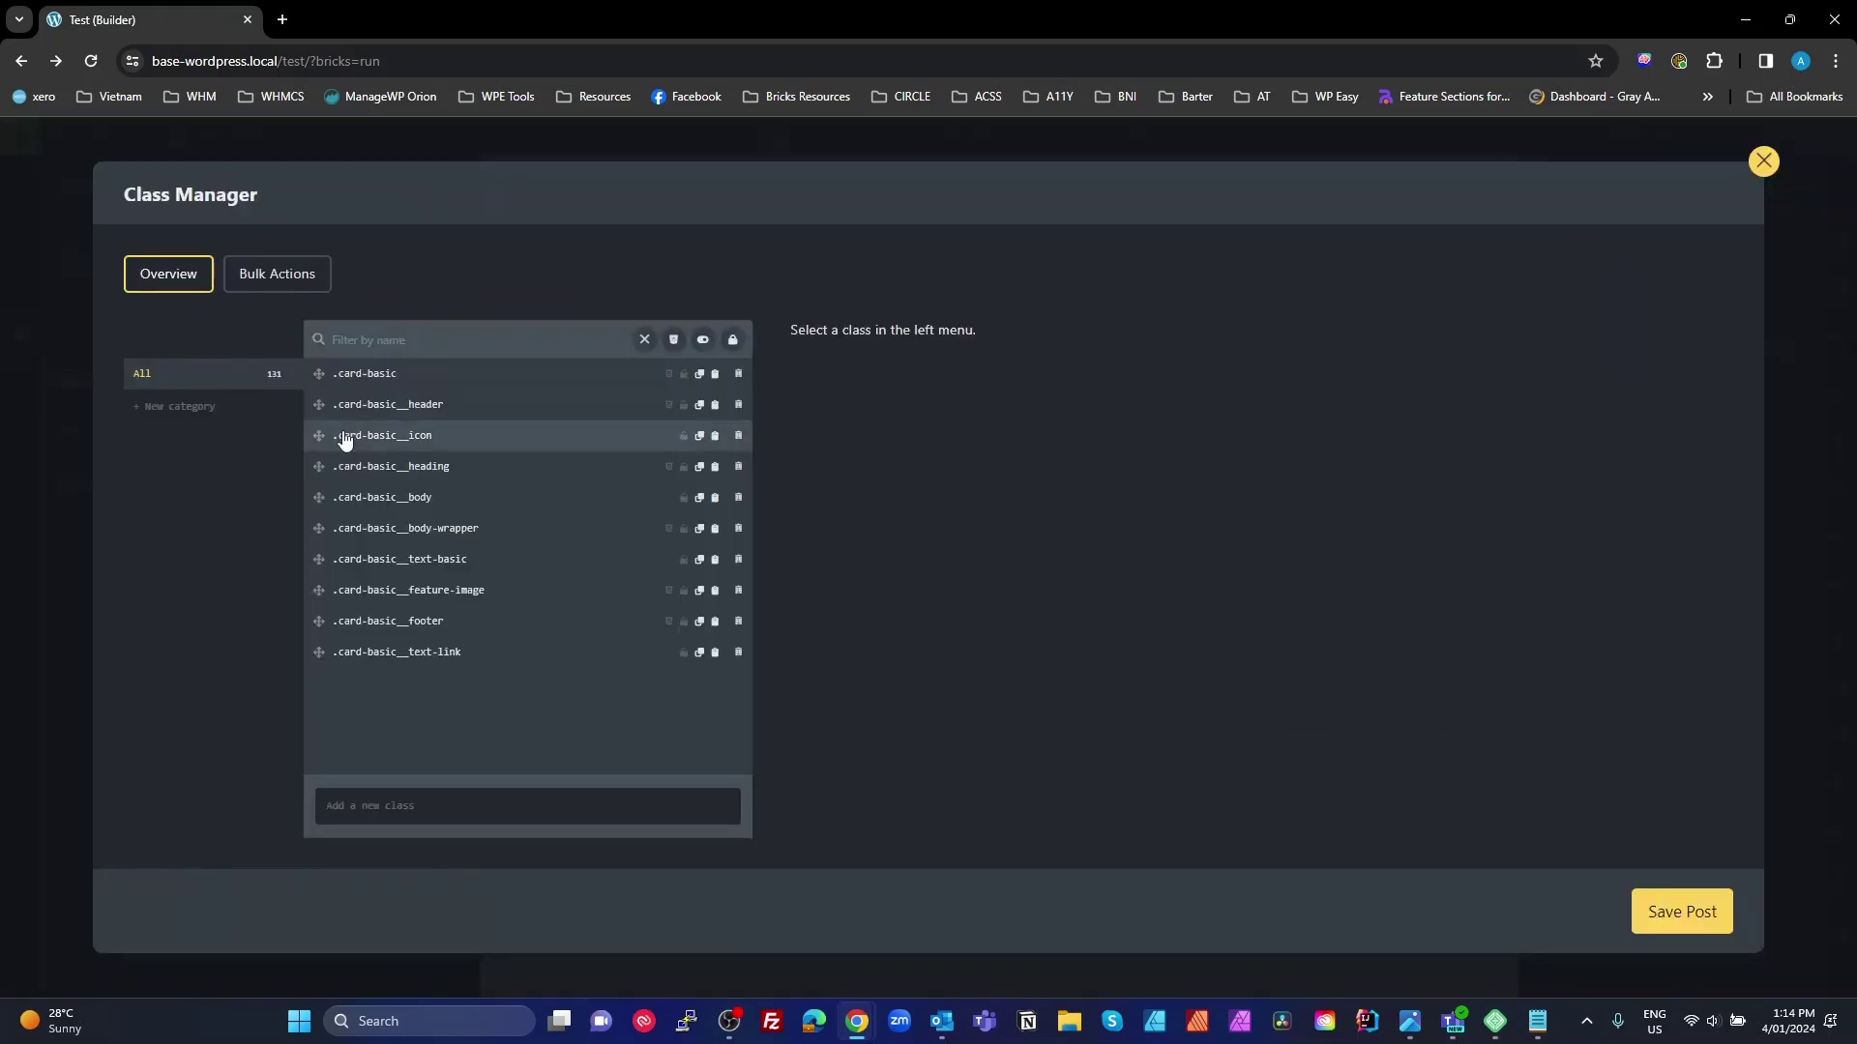
click(275, 276)
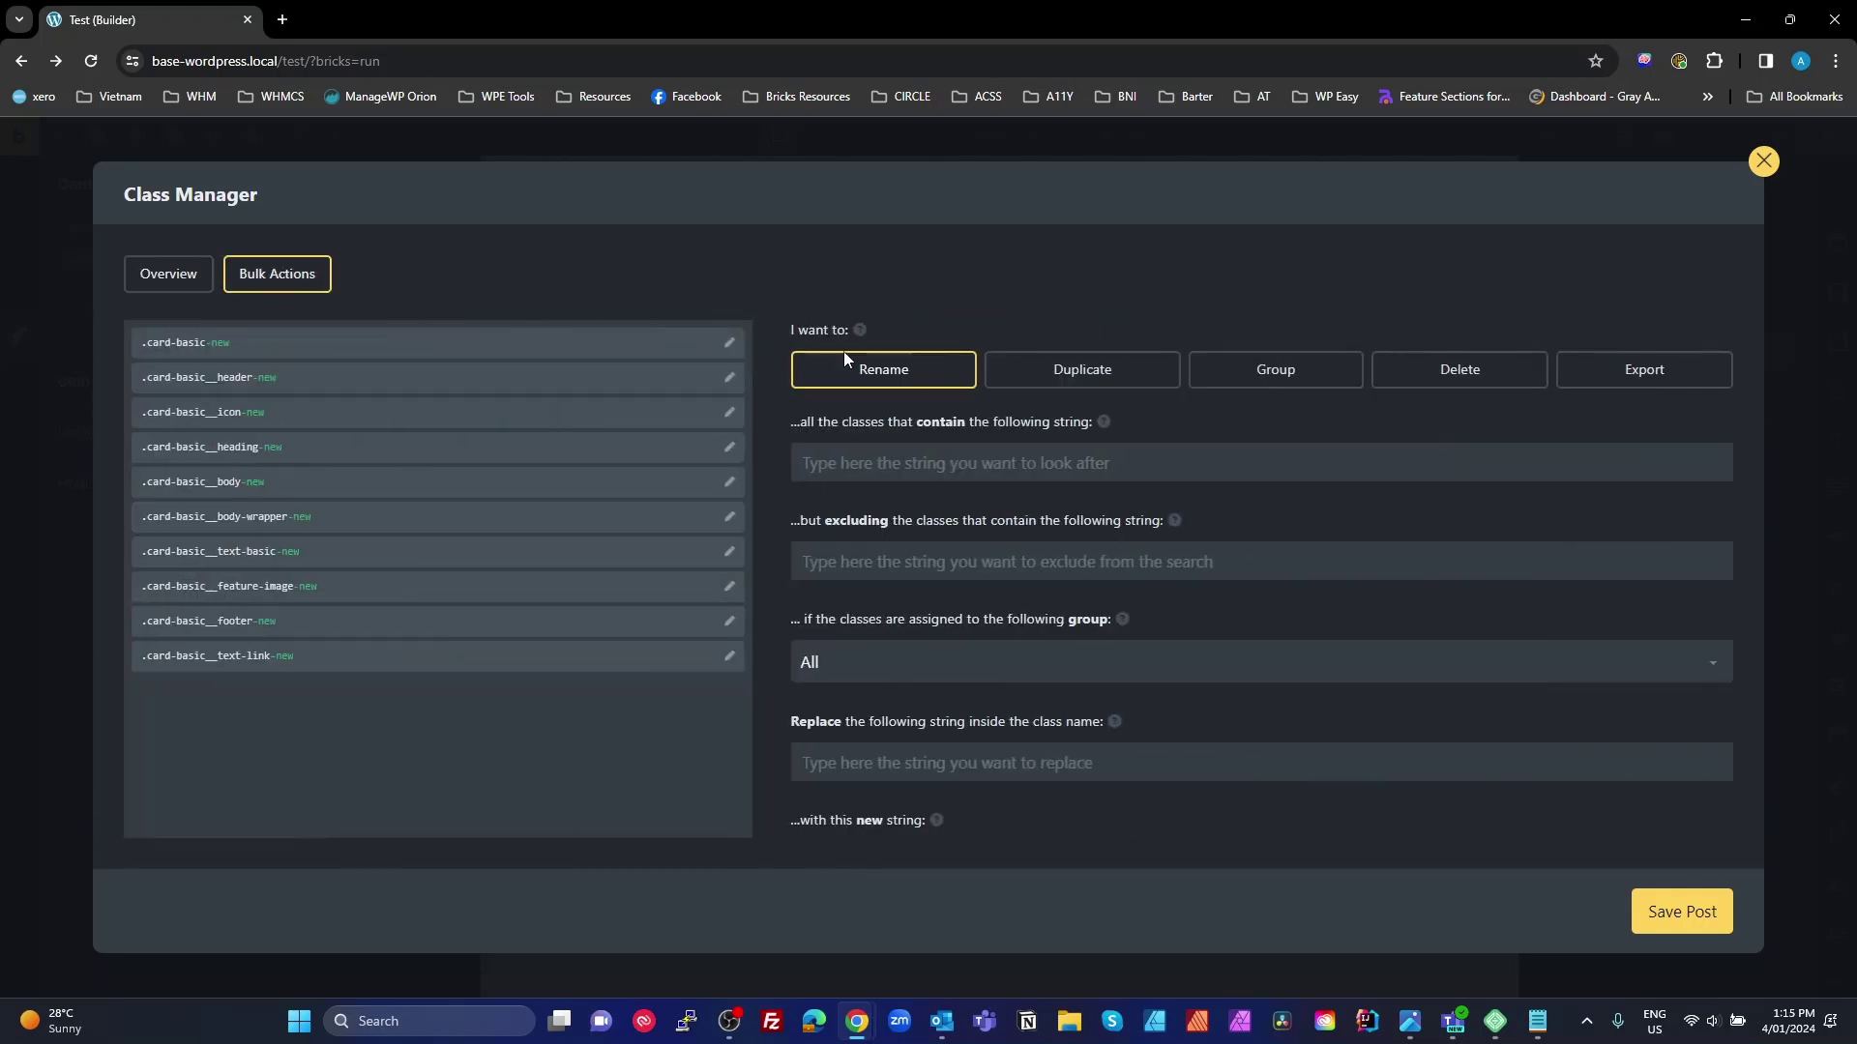
click(1107, 373)
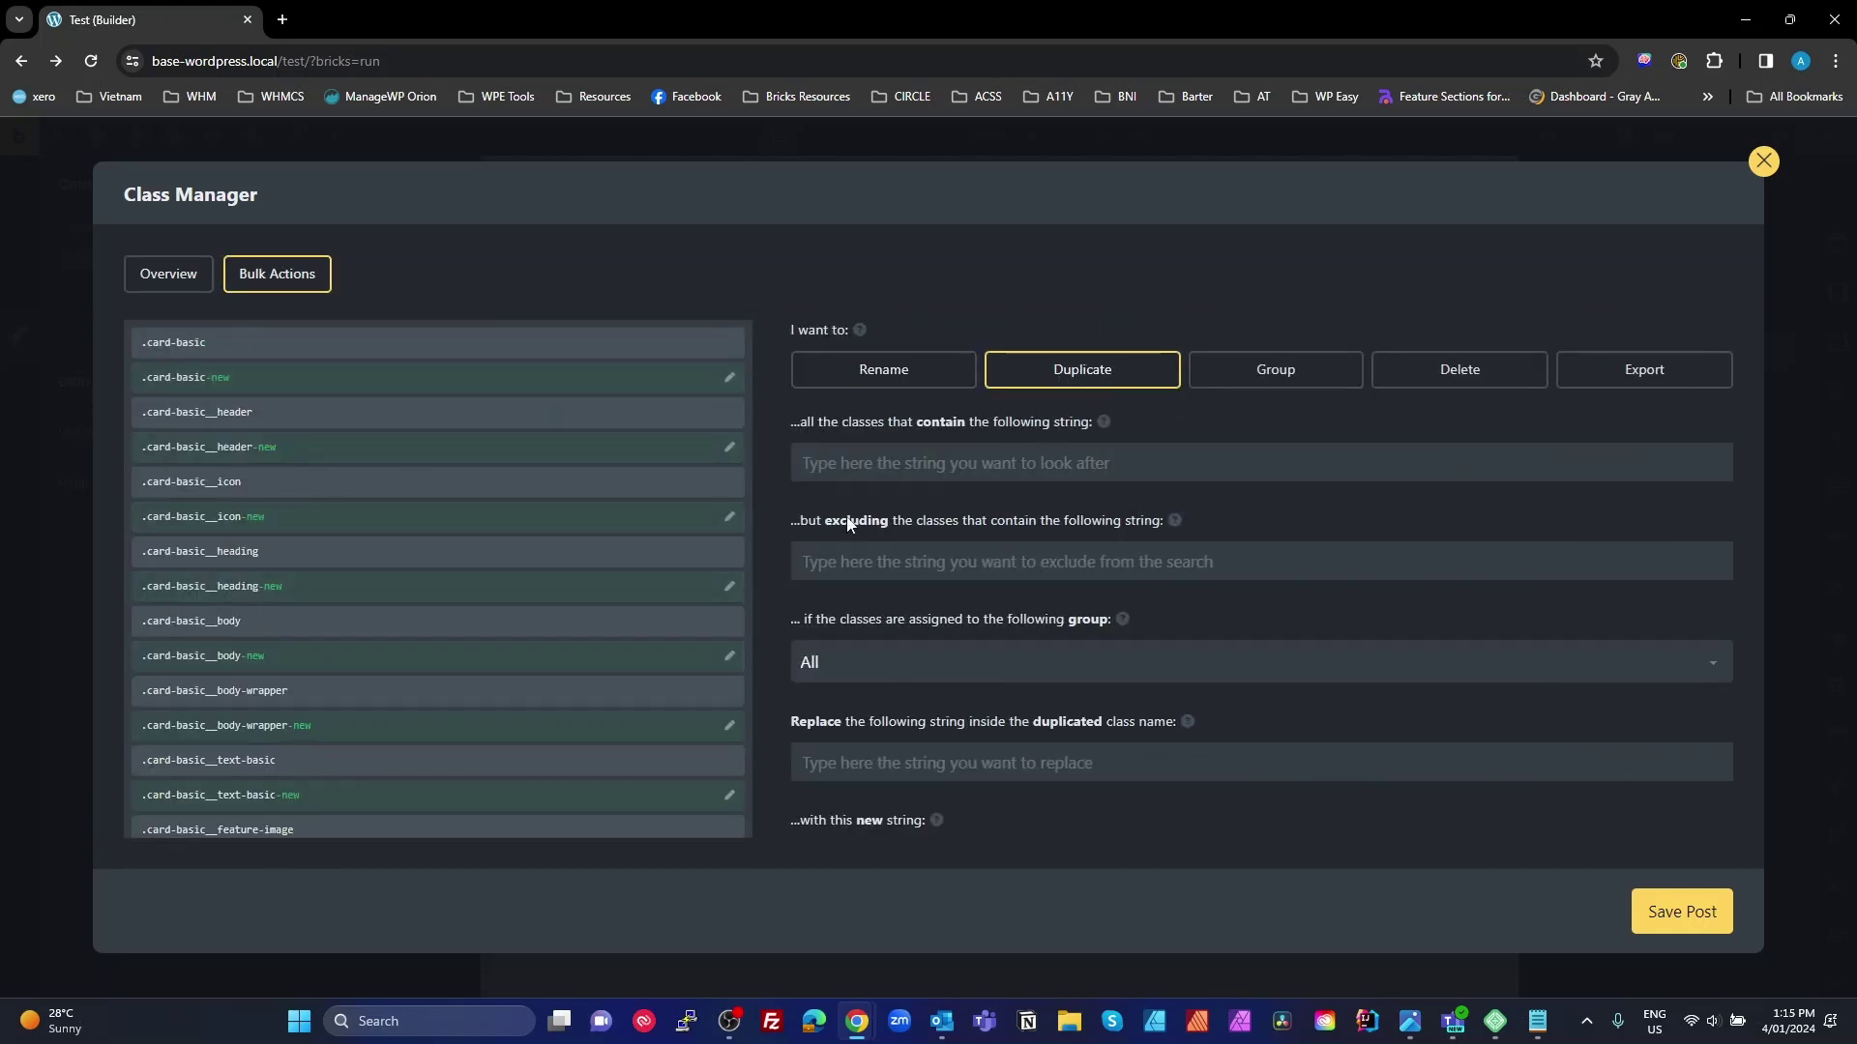
click(870, 471)
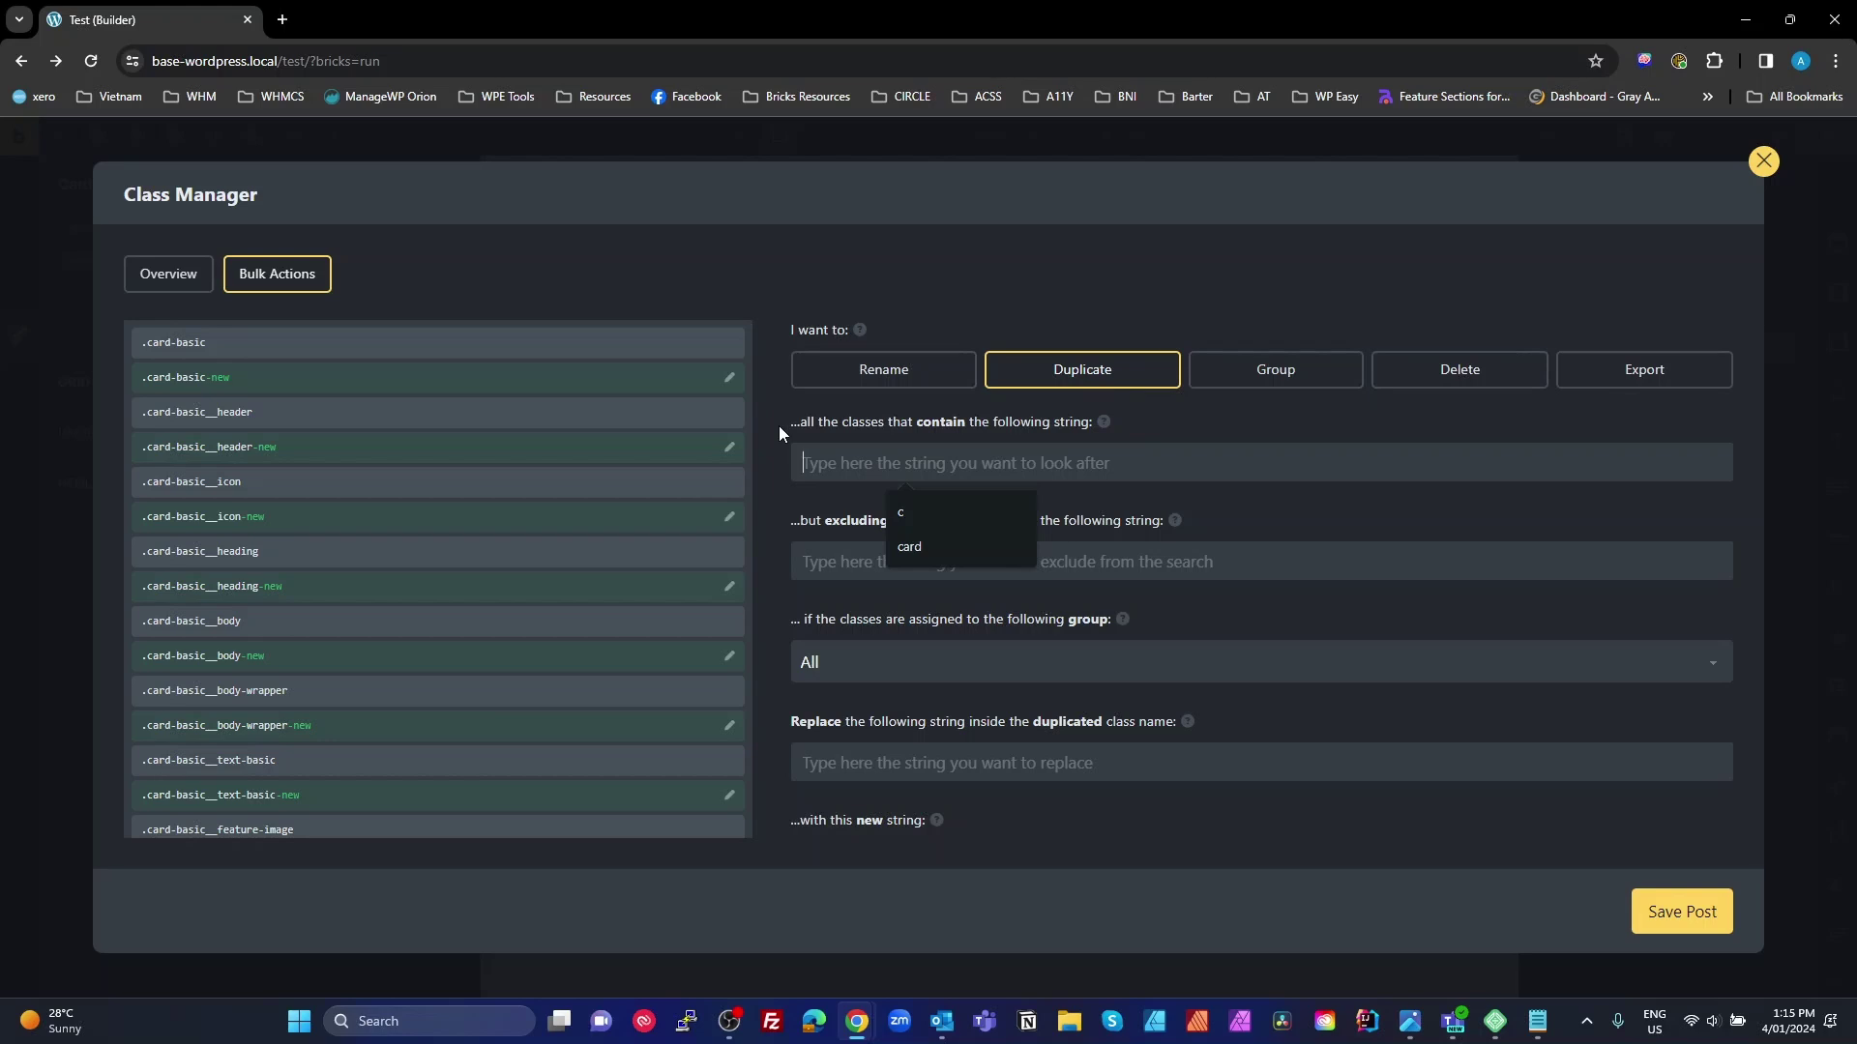
text(card-)
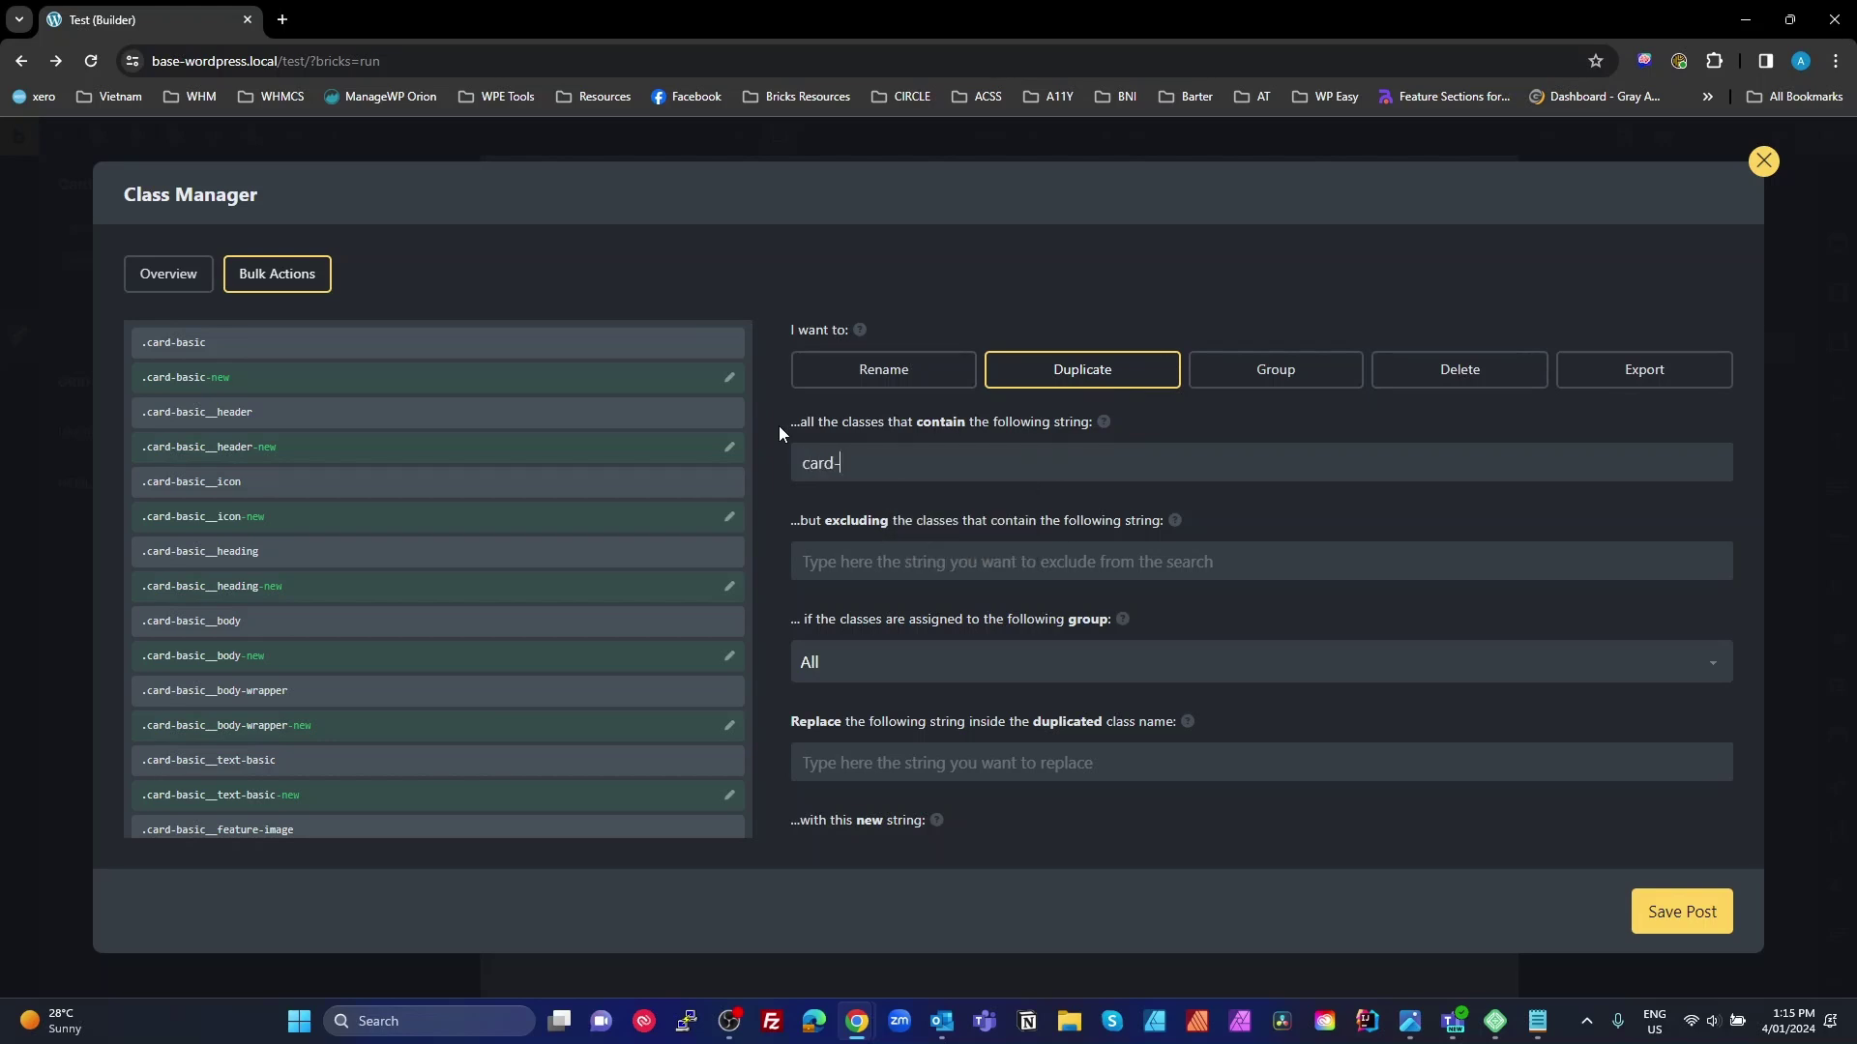
text(basic)
scroll(334, 641, down, 2)
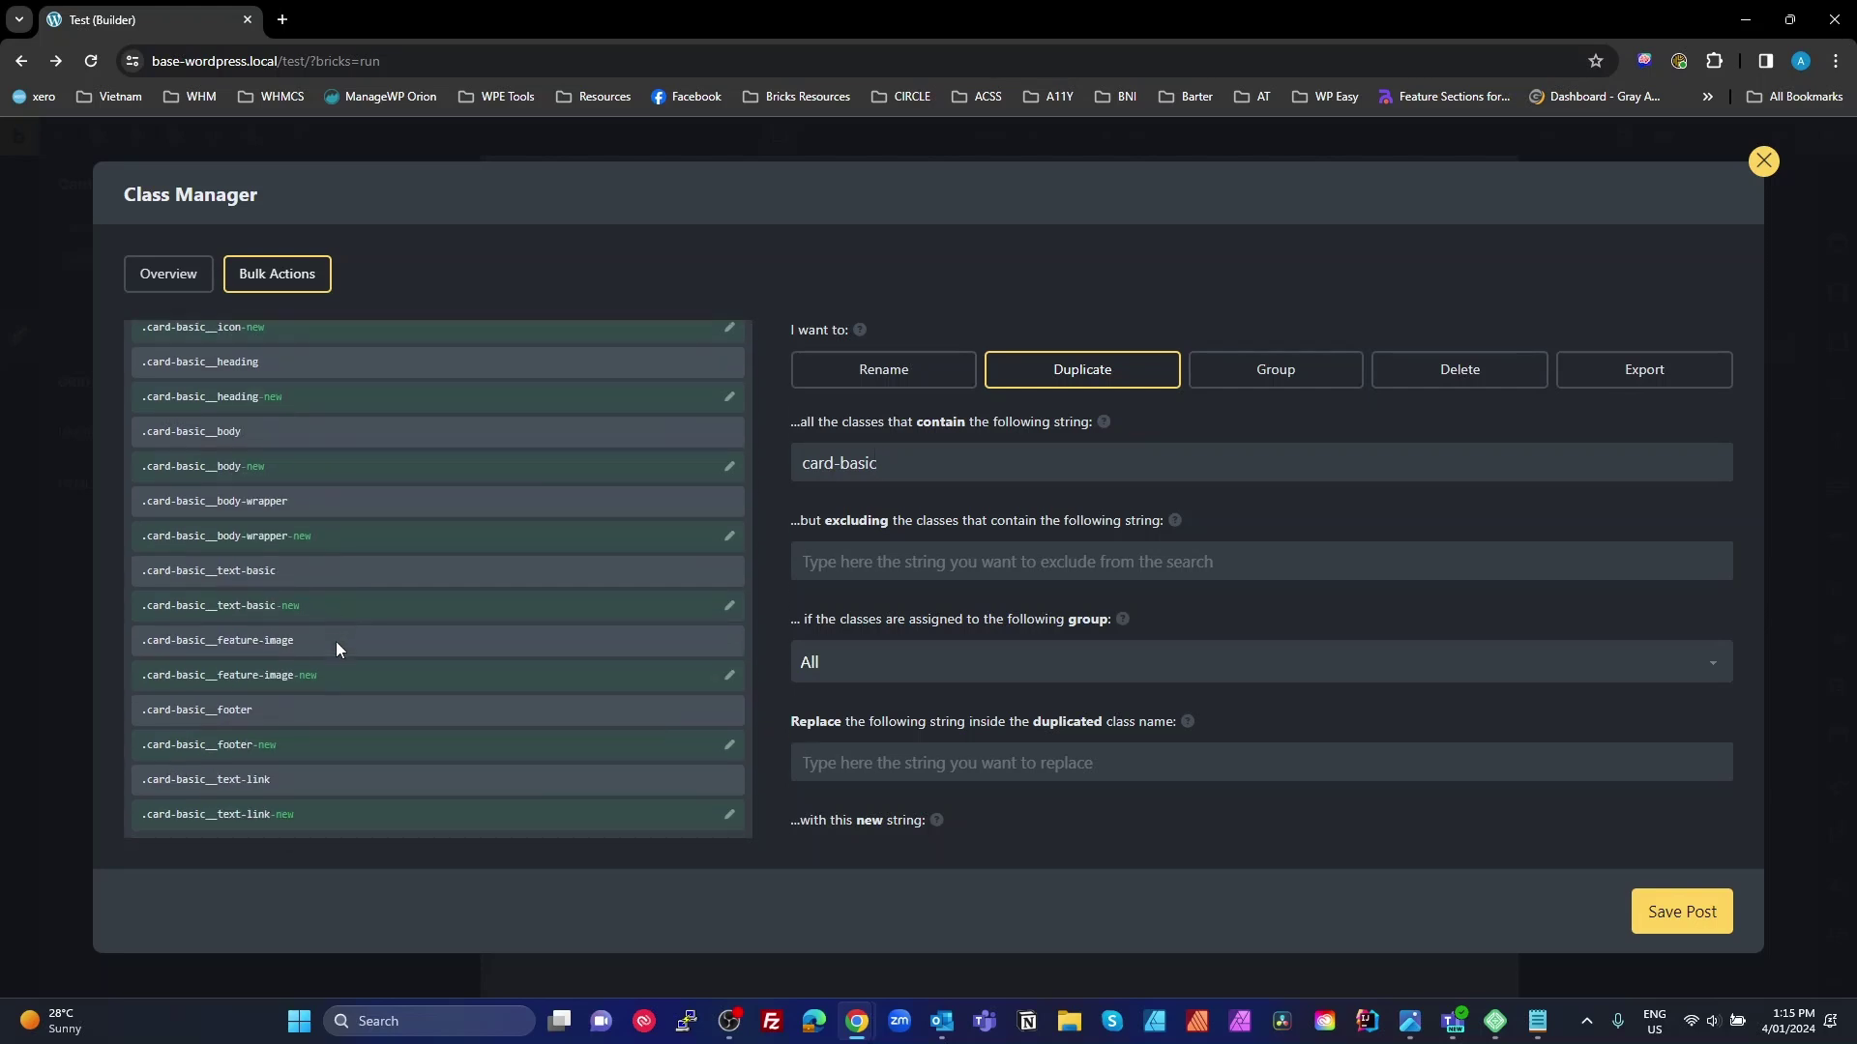
scroll(350, 669, up, 2)
Step: Replace the string card-basic with card-secondary in the duplicated class names
drag(924, 472, 716, 460)
key(ctrl+c)
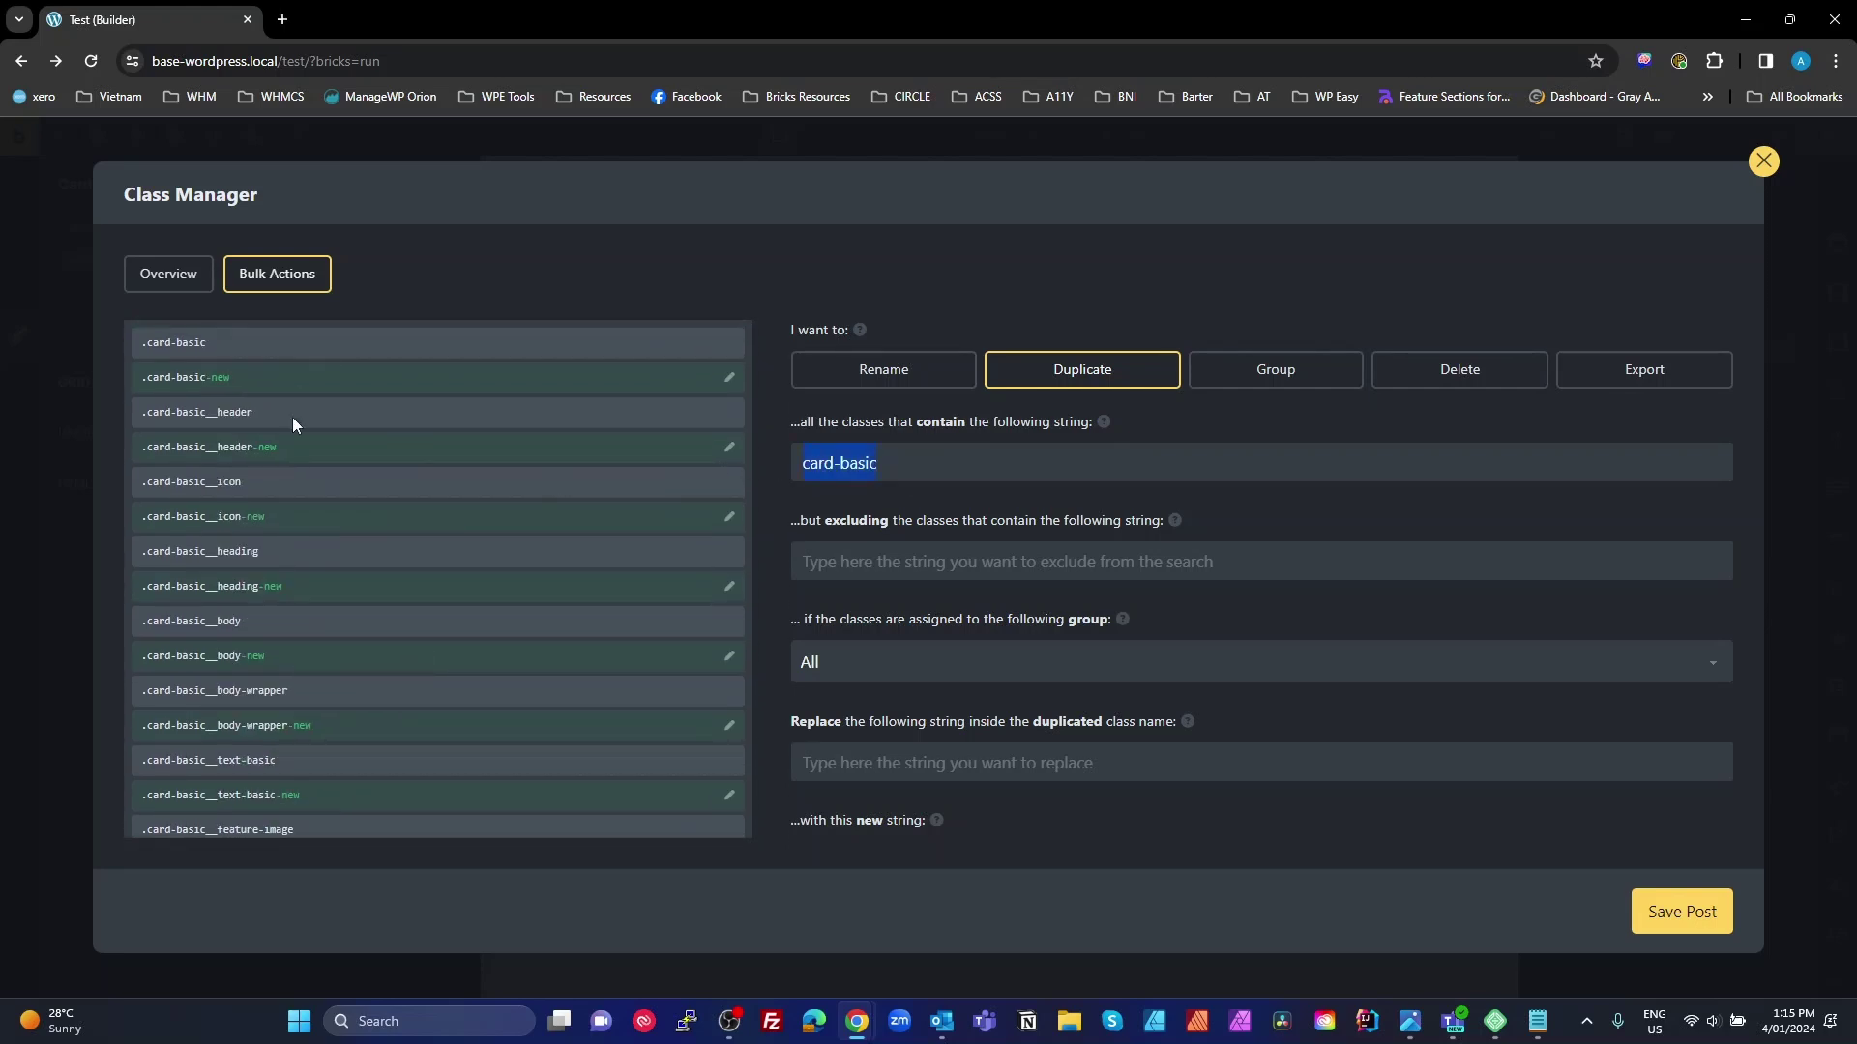
click(857, 465)
scroll(1049, 622, down, 1)
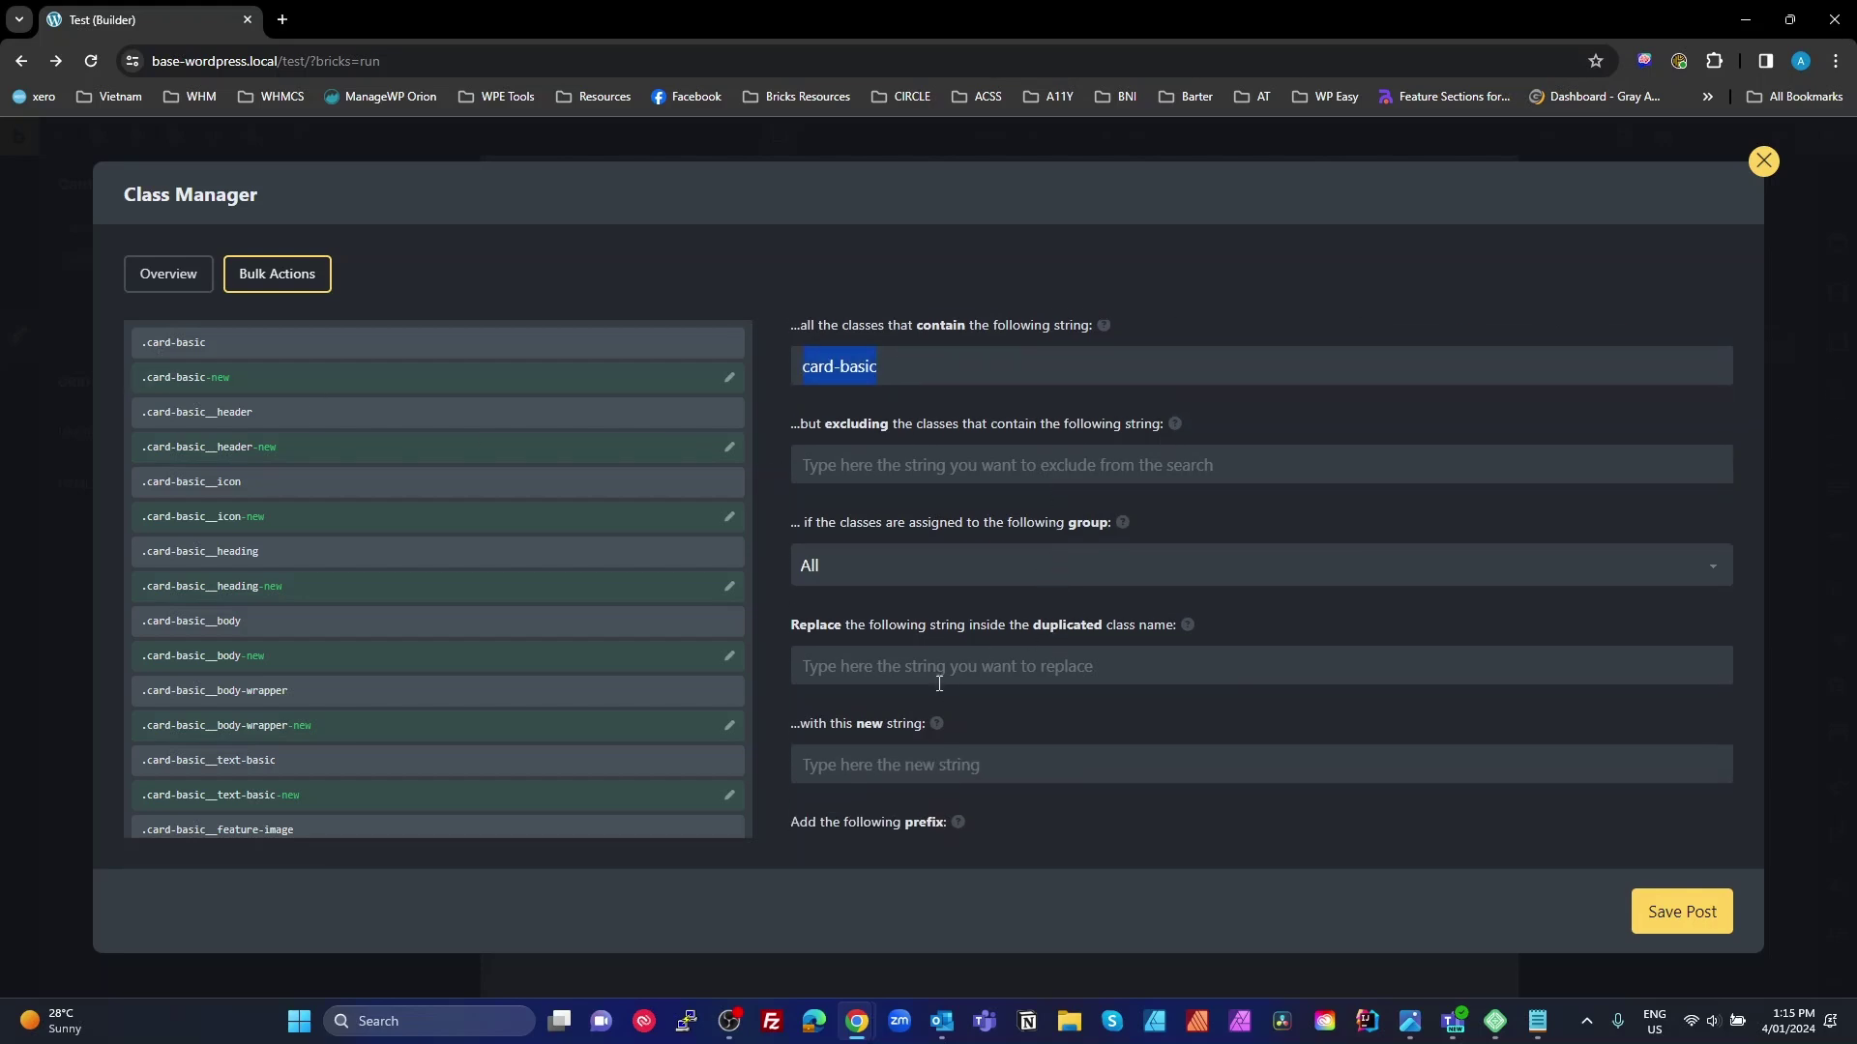
key(ctrl+v)
click(873, 771)
key(ctrl+v)
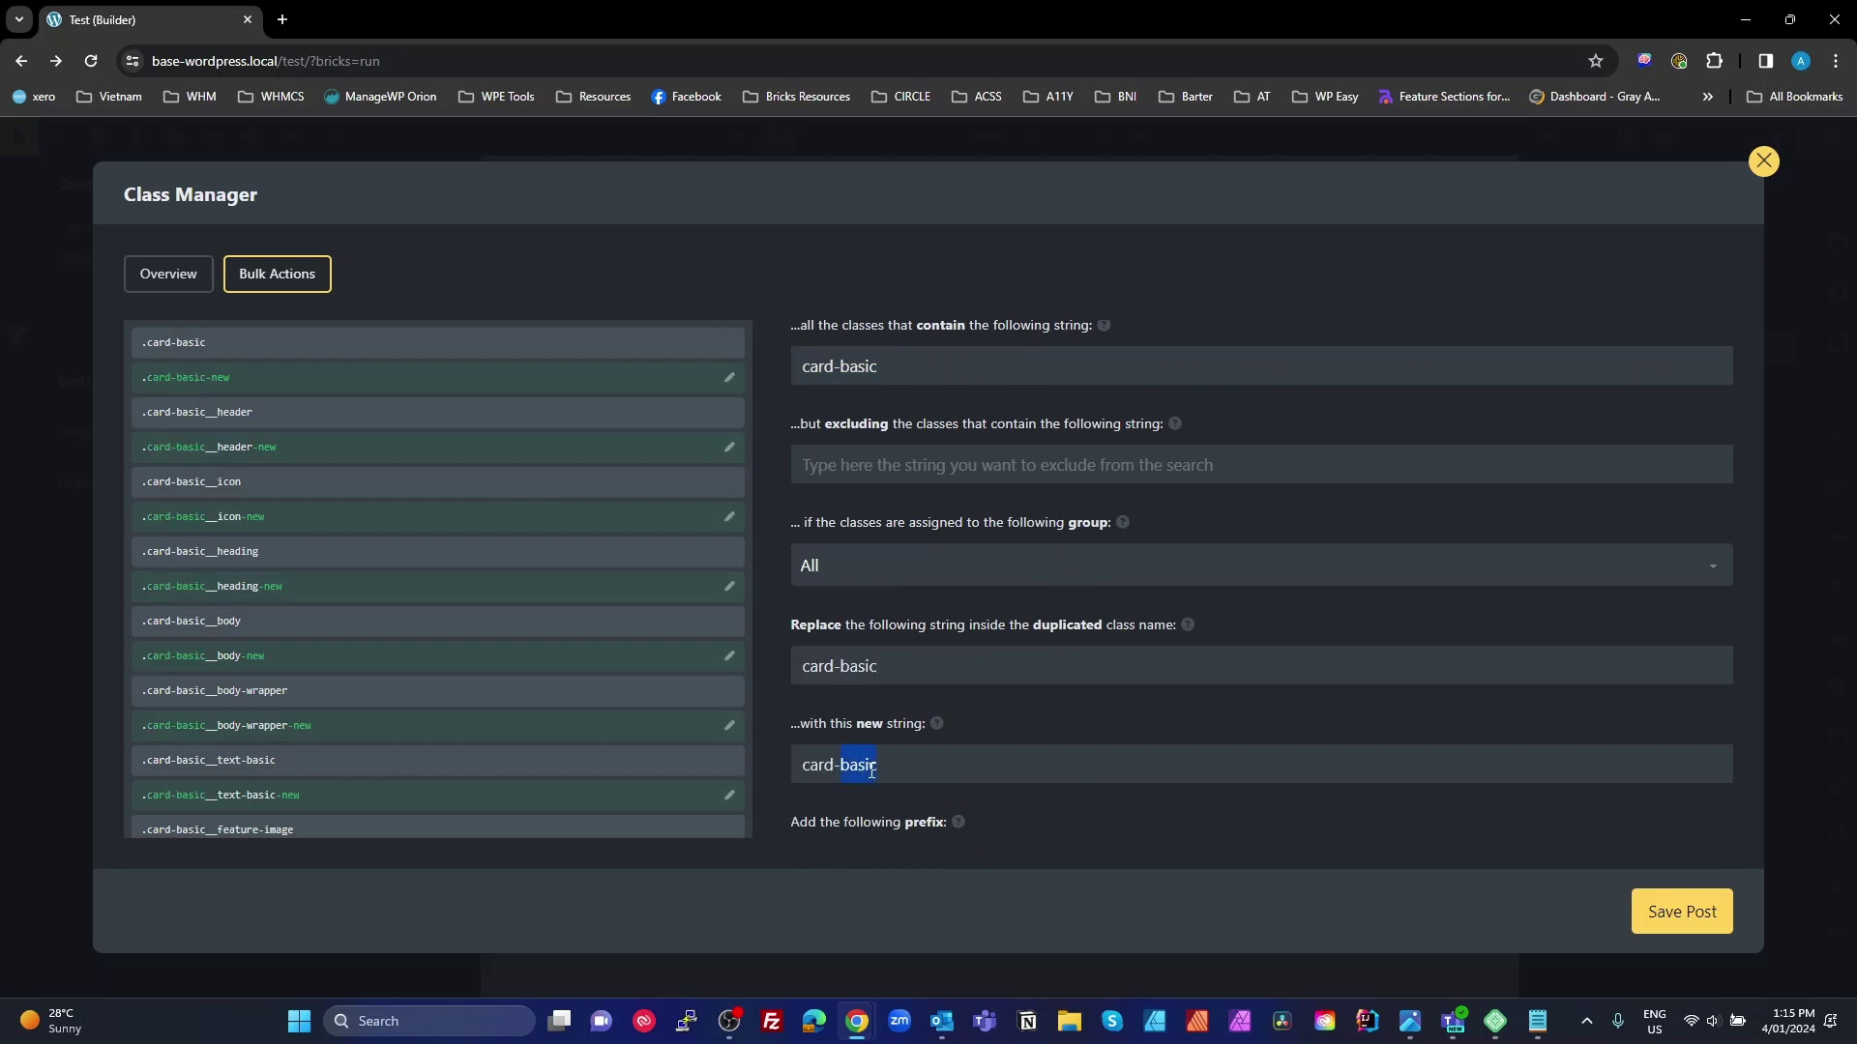
text(seco)
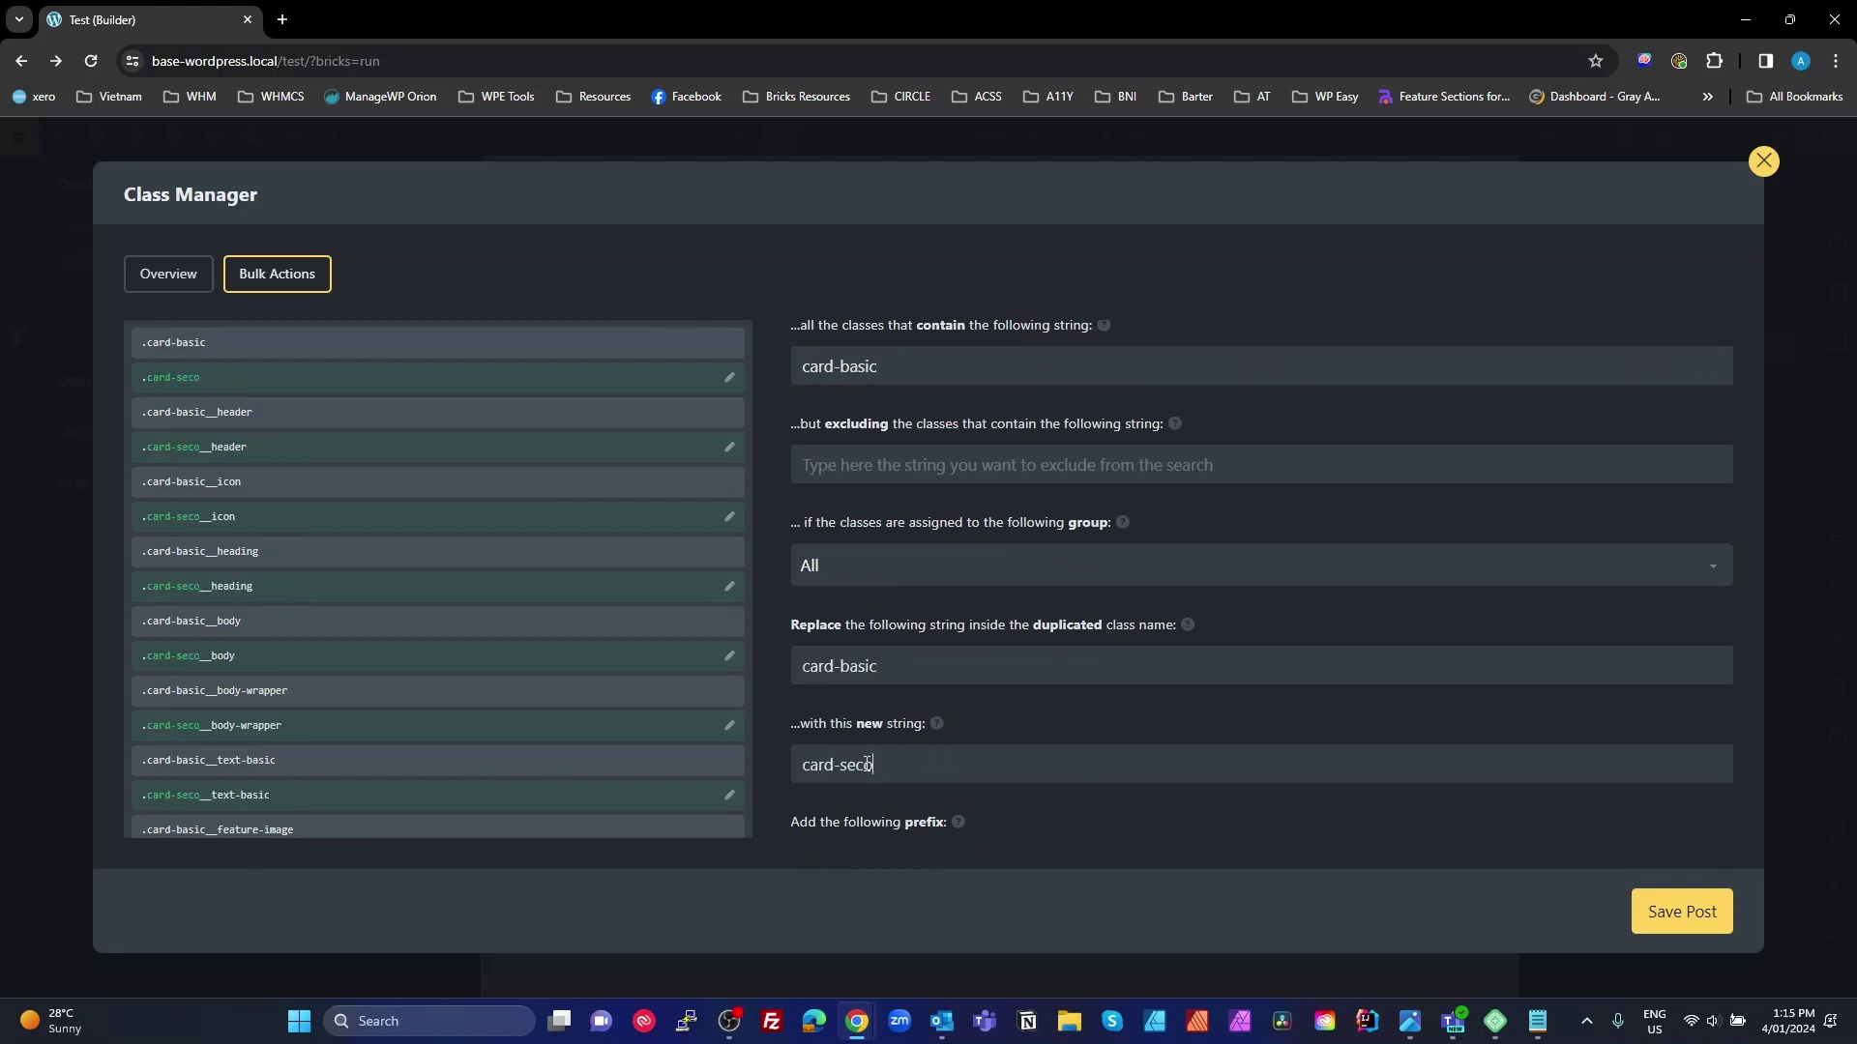
text(ndary)
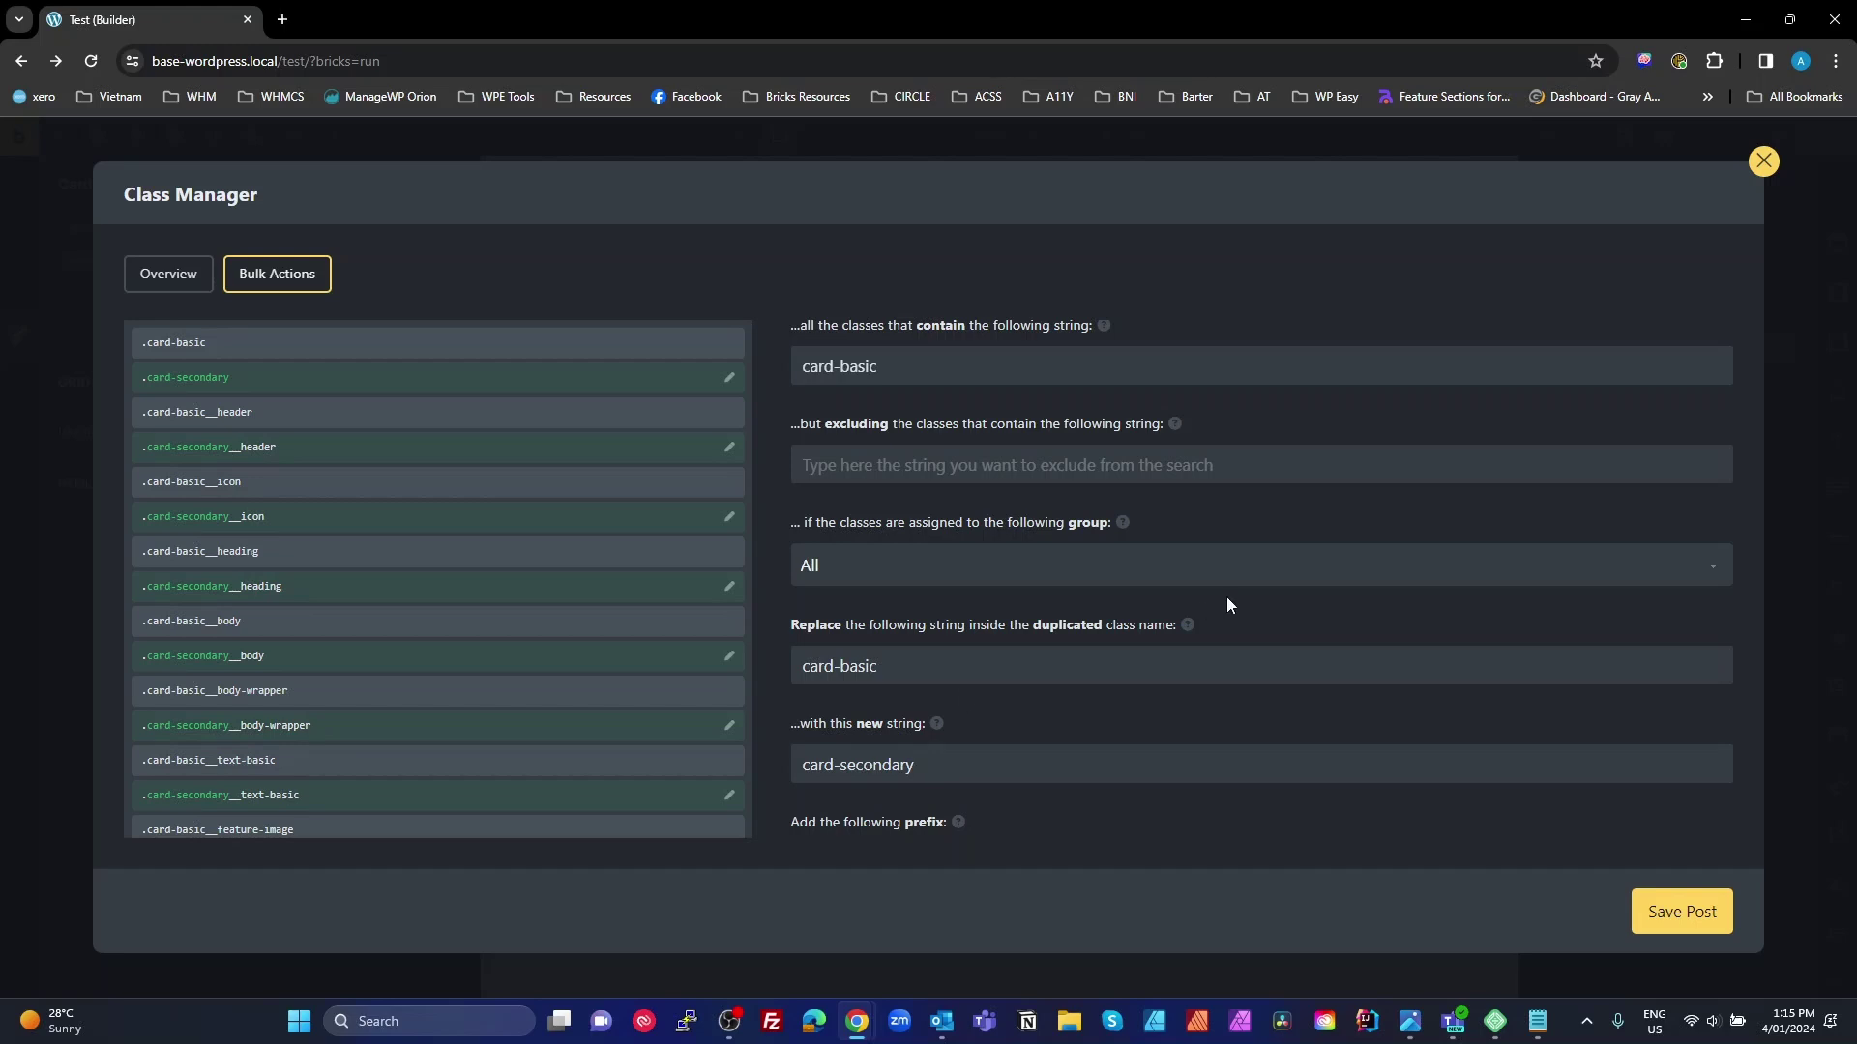
Step: Choose to remove the old classes from the component's elements, duplicate the classes, and close the Class Manager
scroll(1226, 596, down, 4)
scroll(1275, 536, down, 1)
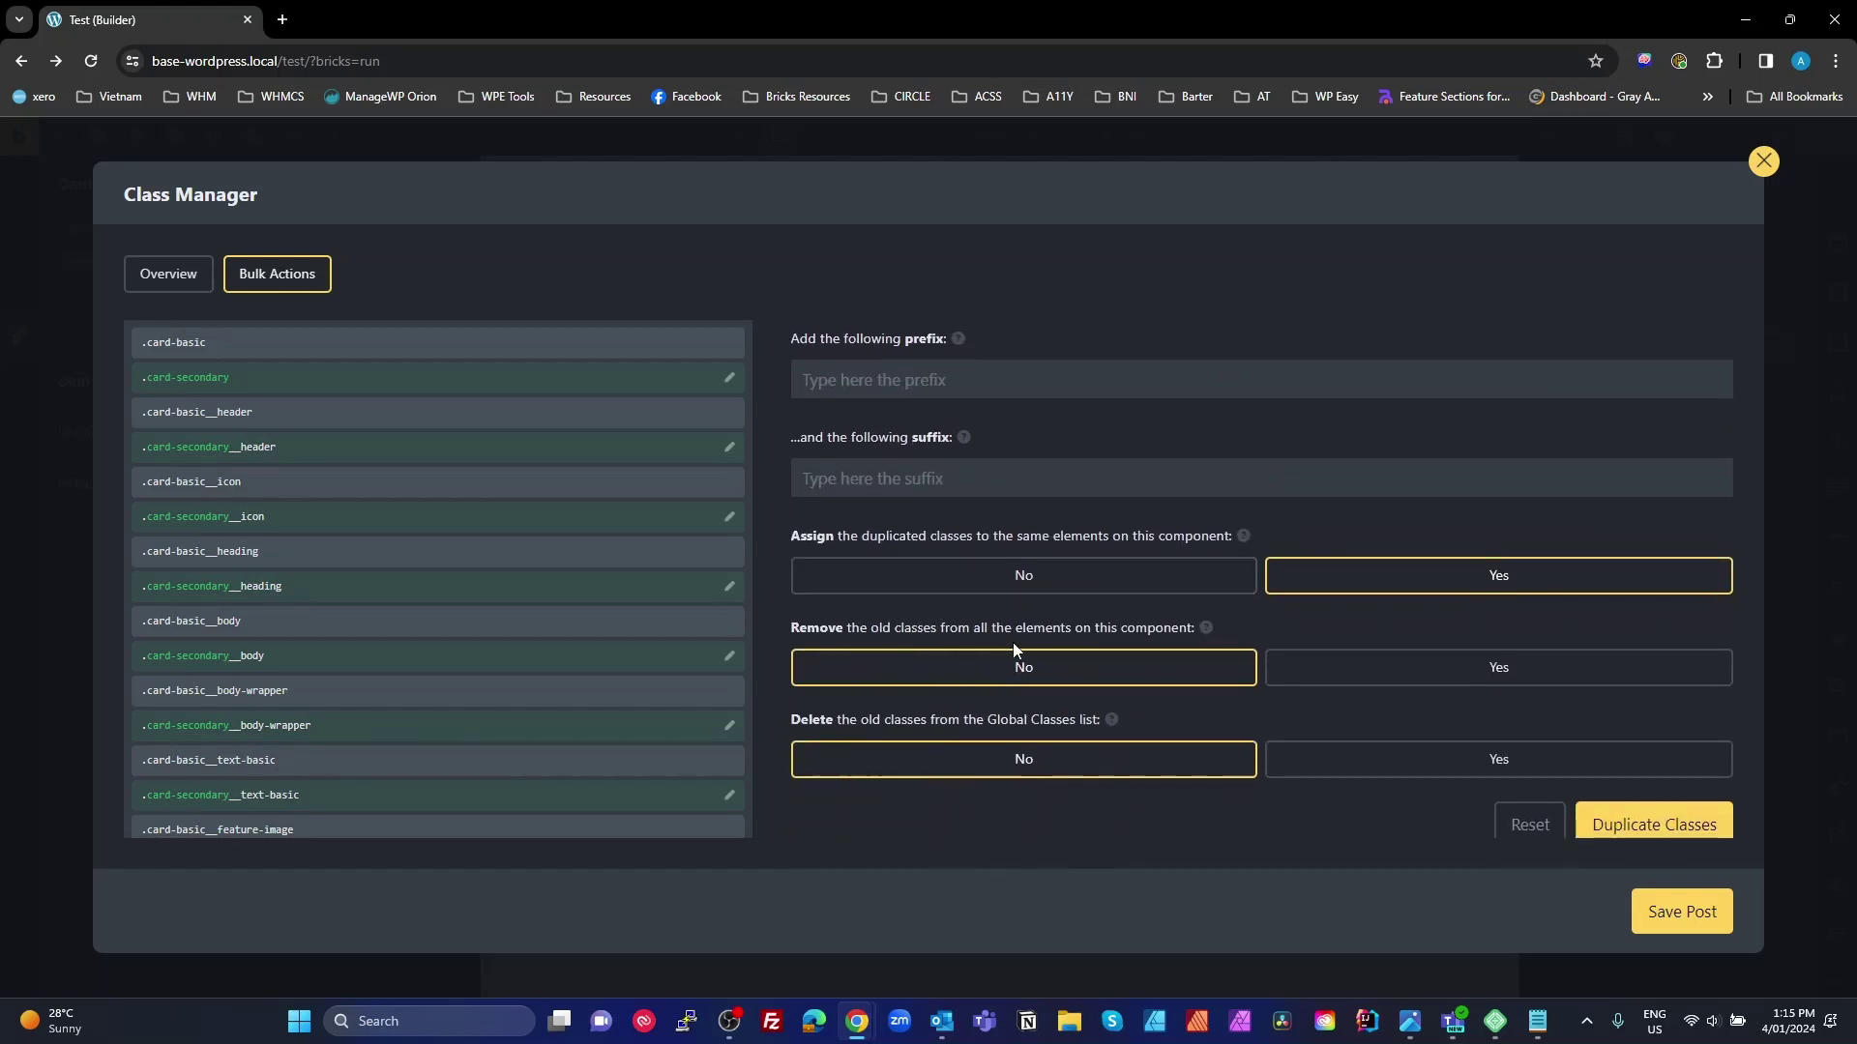
click(1446, 667)
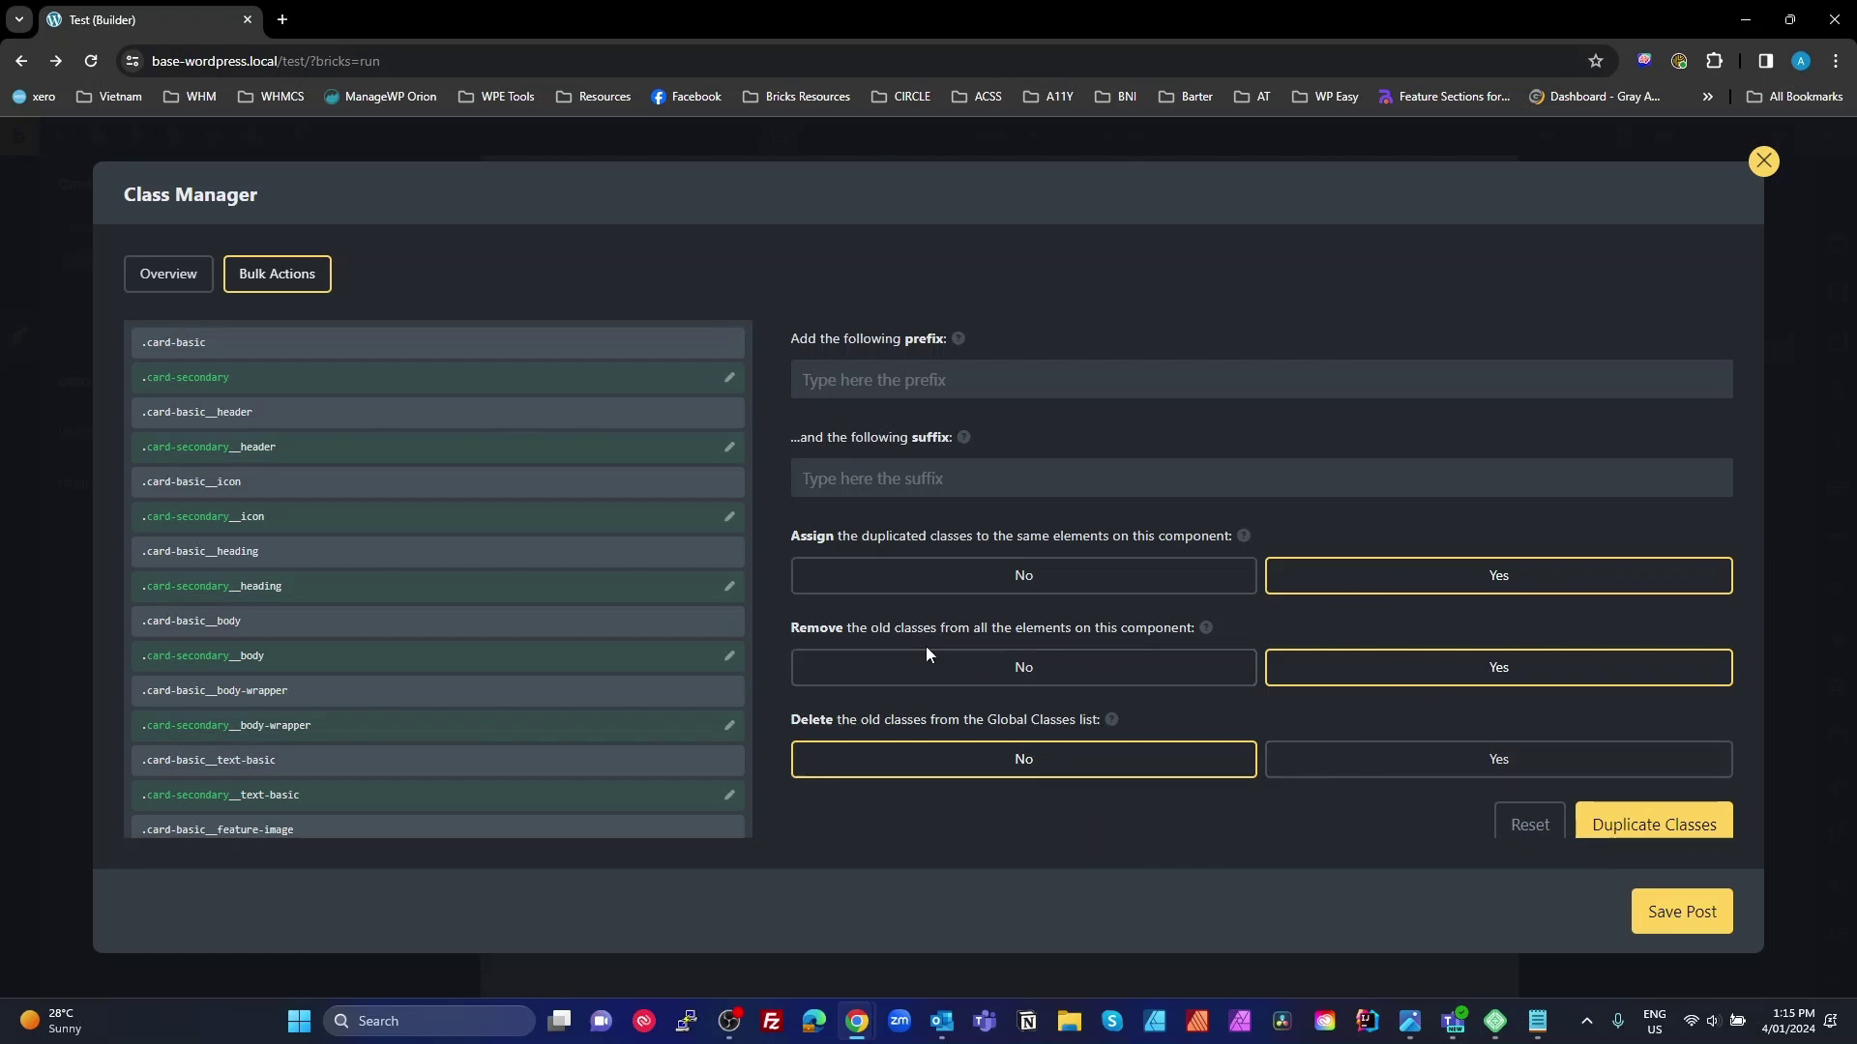
click(1654, 829)
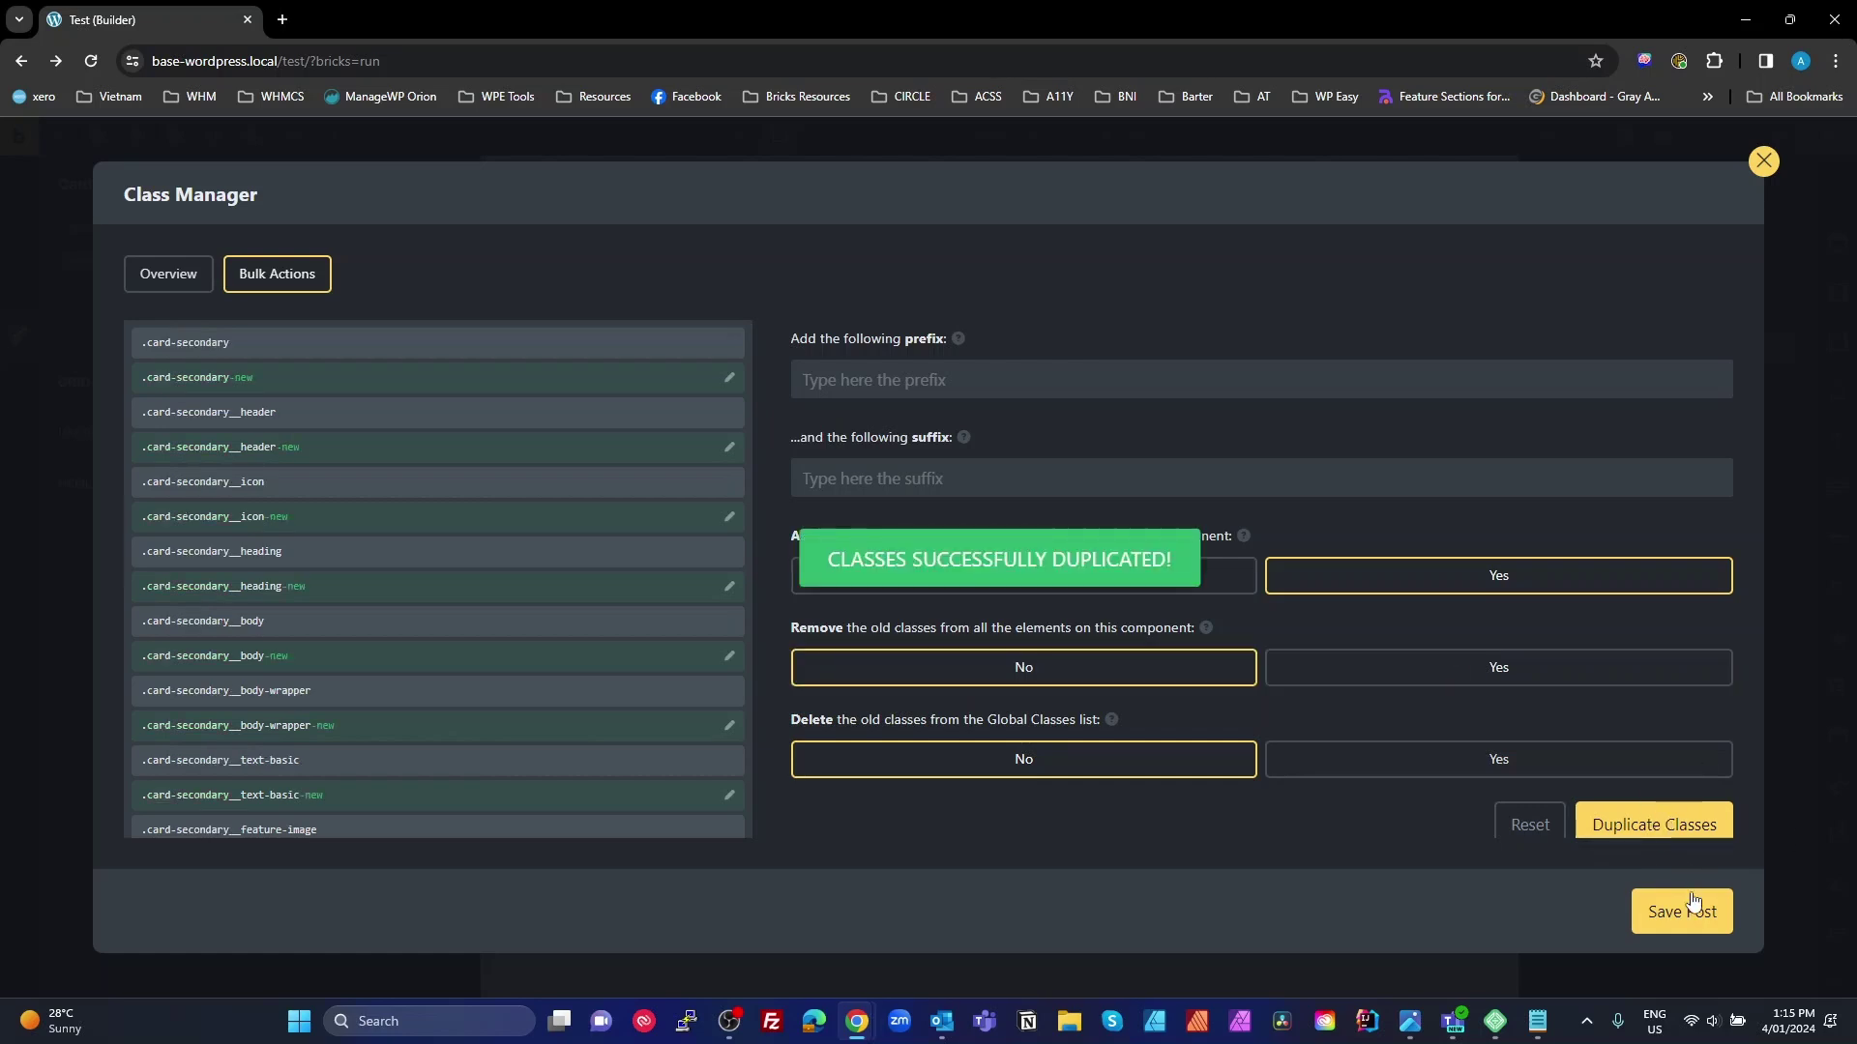
click(1762, 161)
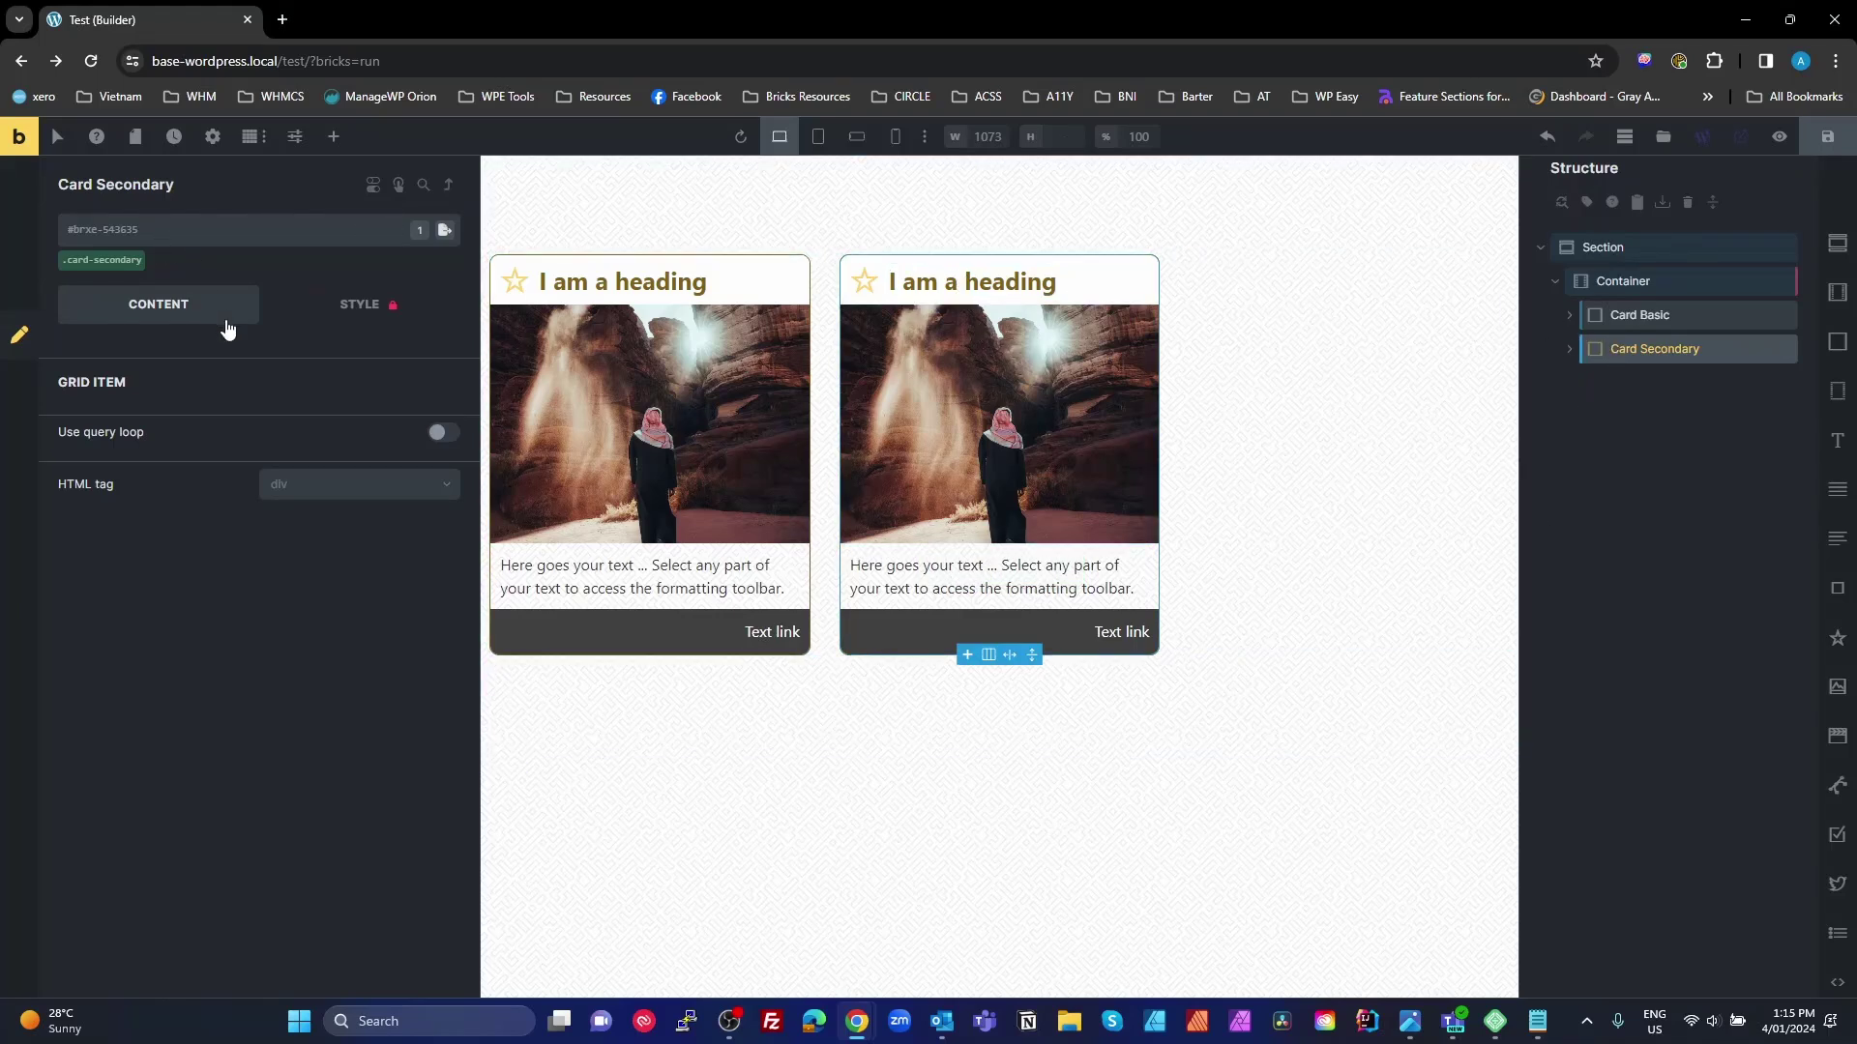
Step: Check the classes assigned to the Card Secondary block, its Header and its Icon
key(ctrl+plus)
key(ctrl+plus)
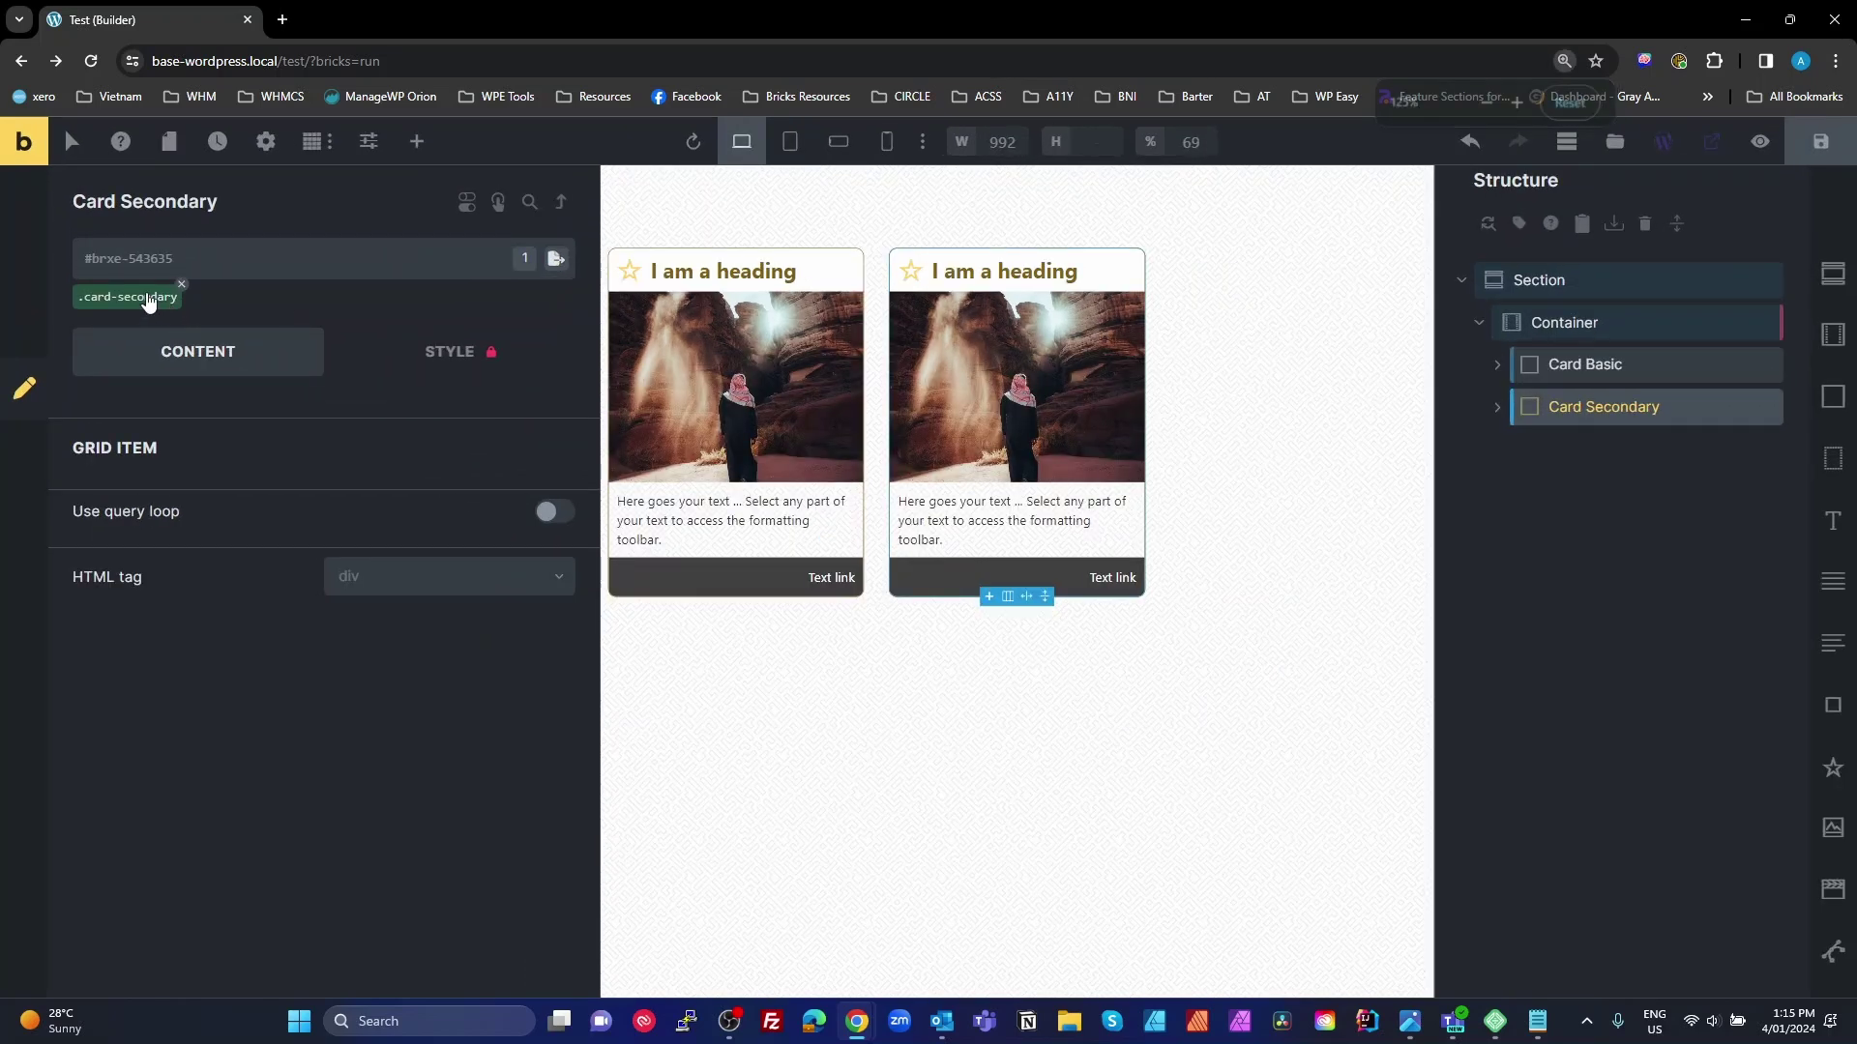
click(1497, 408)
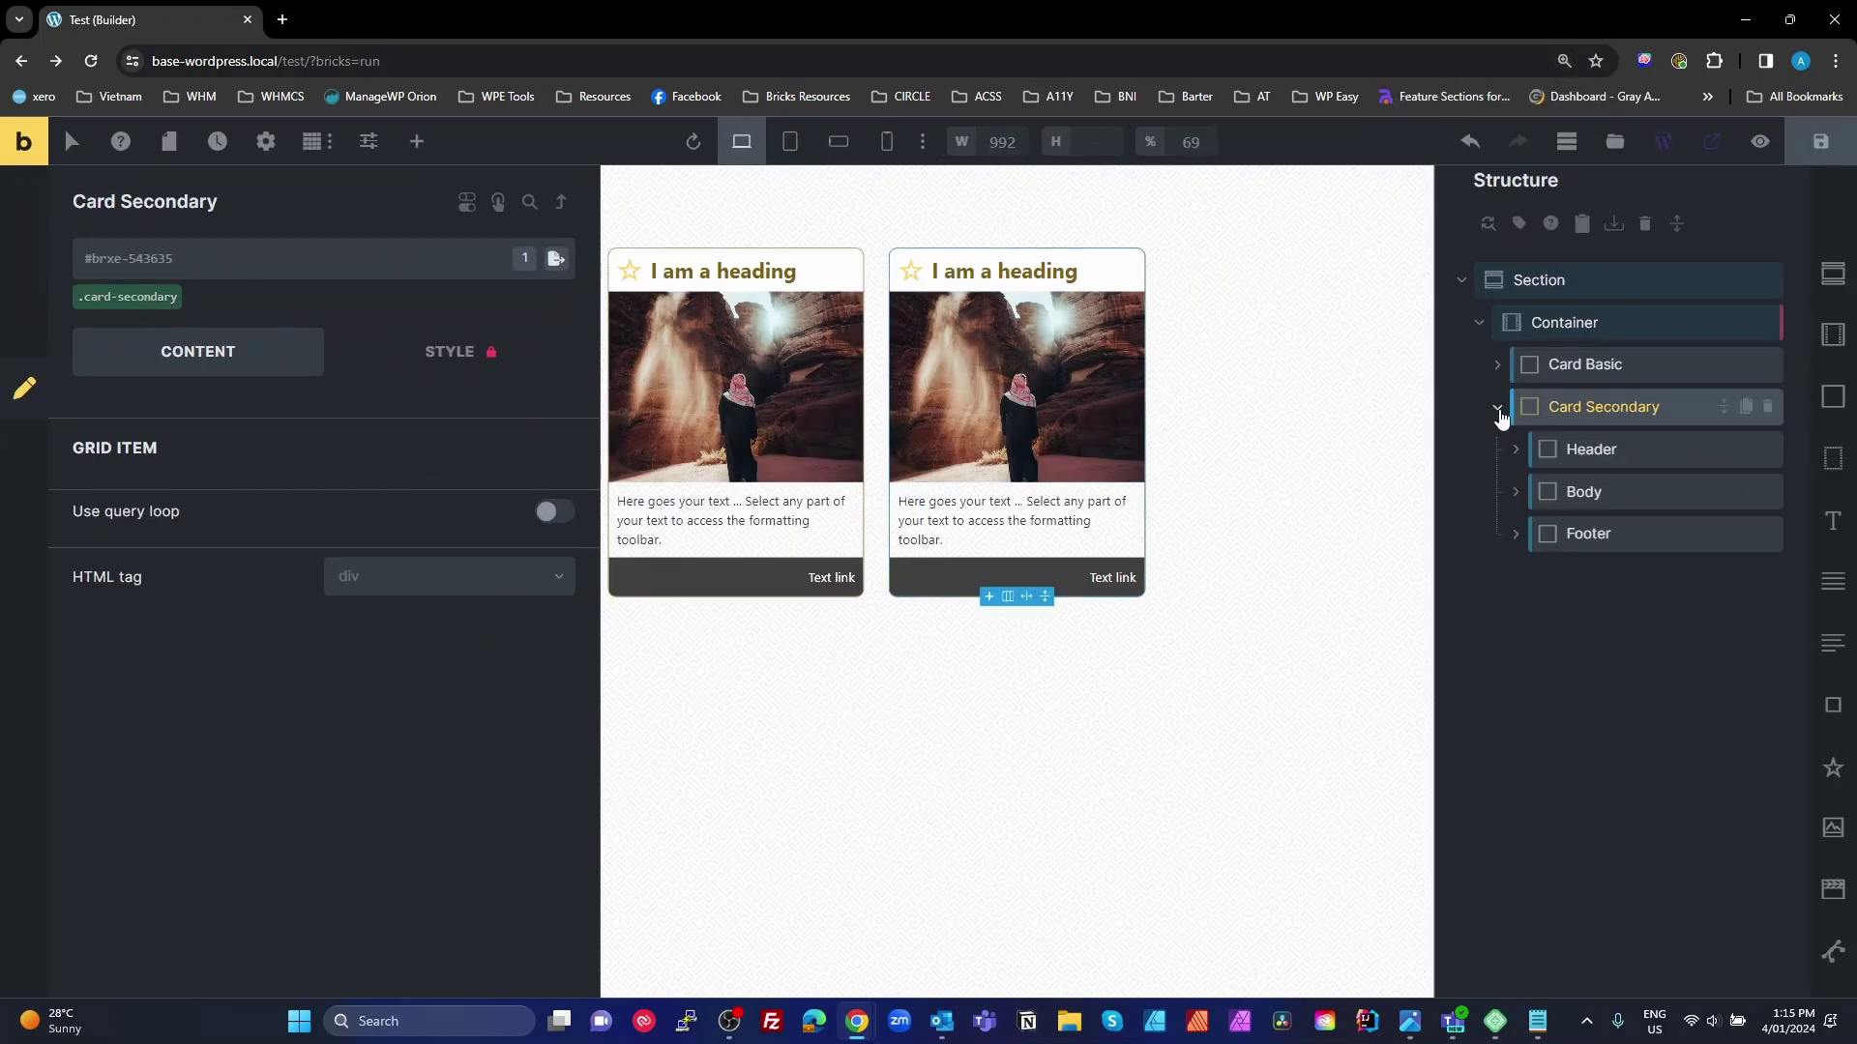
click(1593, 451)
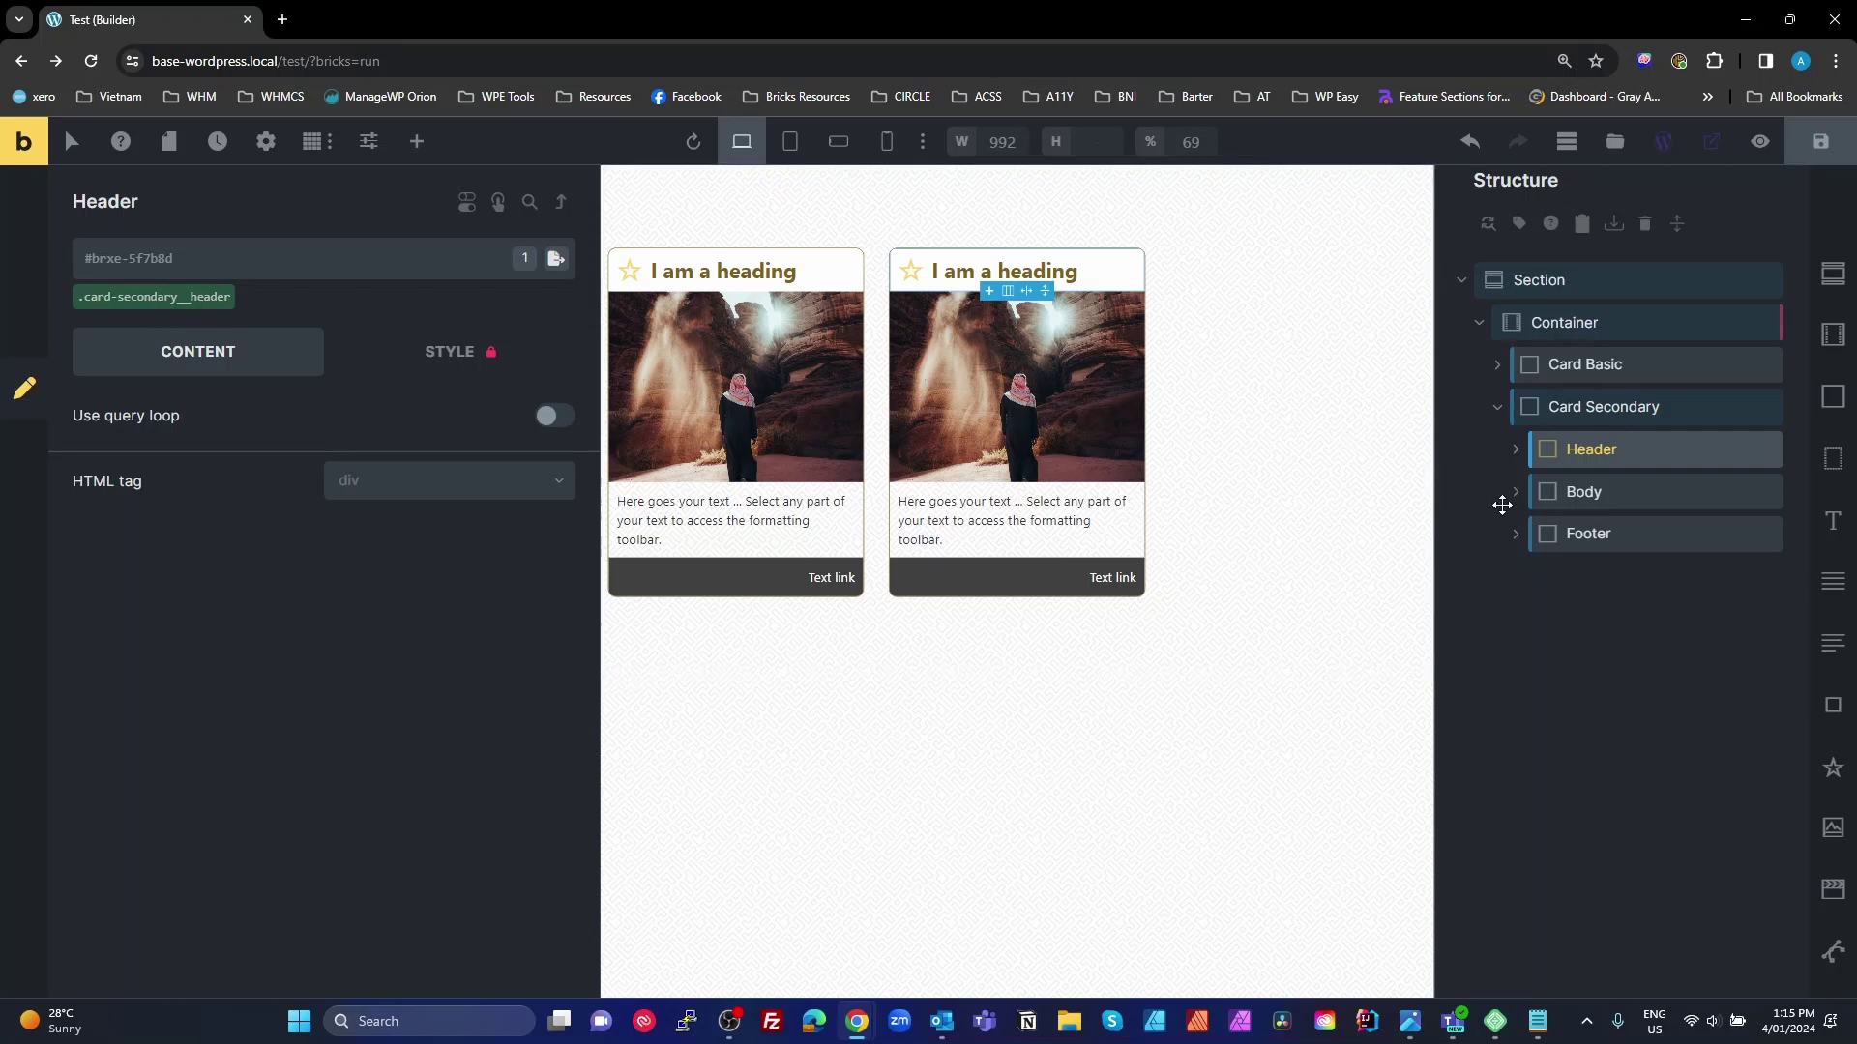
click(1516, 450)
click(1571, 491)
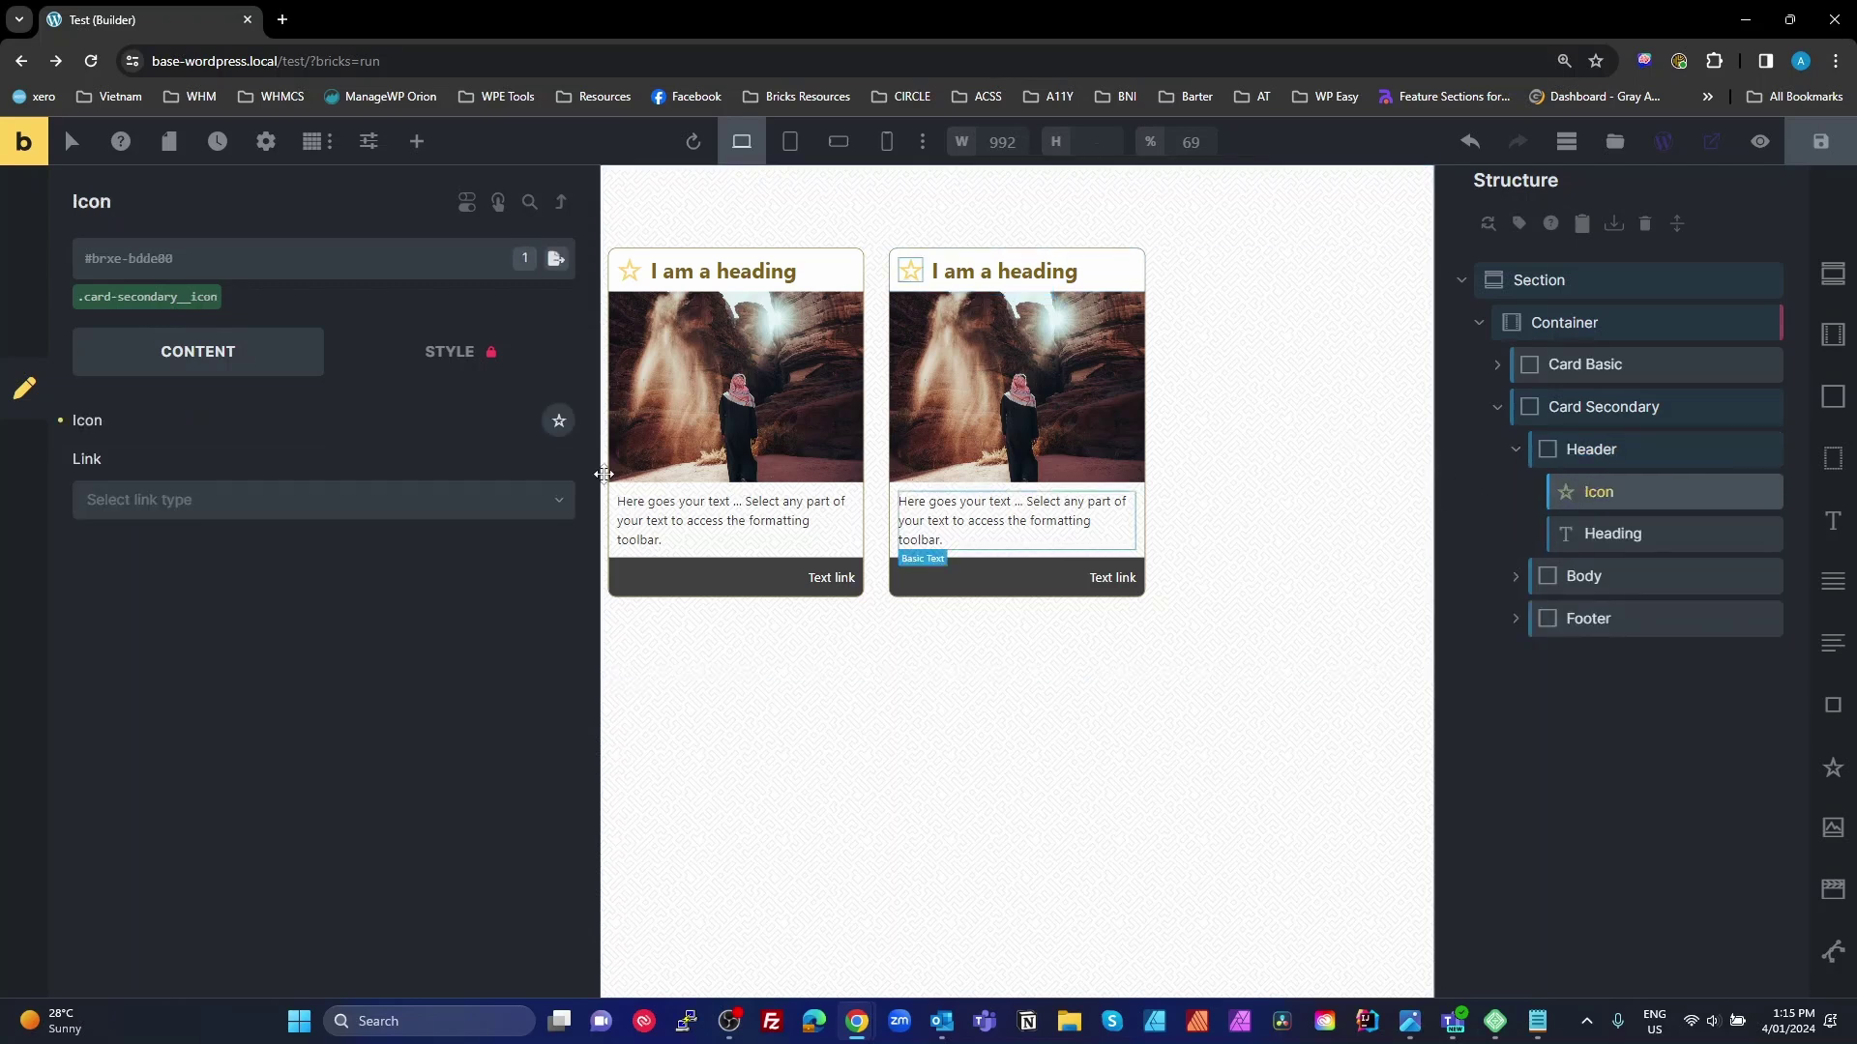
right_click(1617, 417)
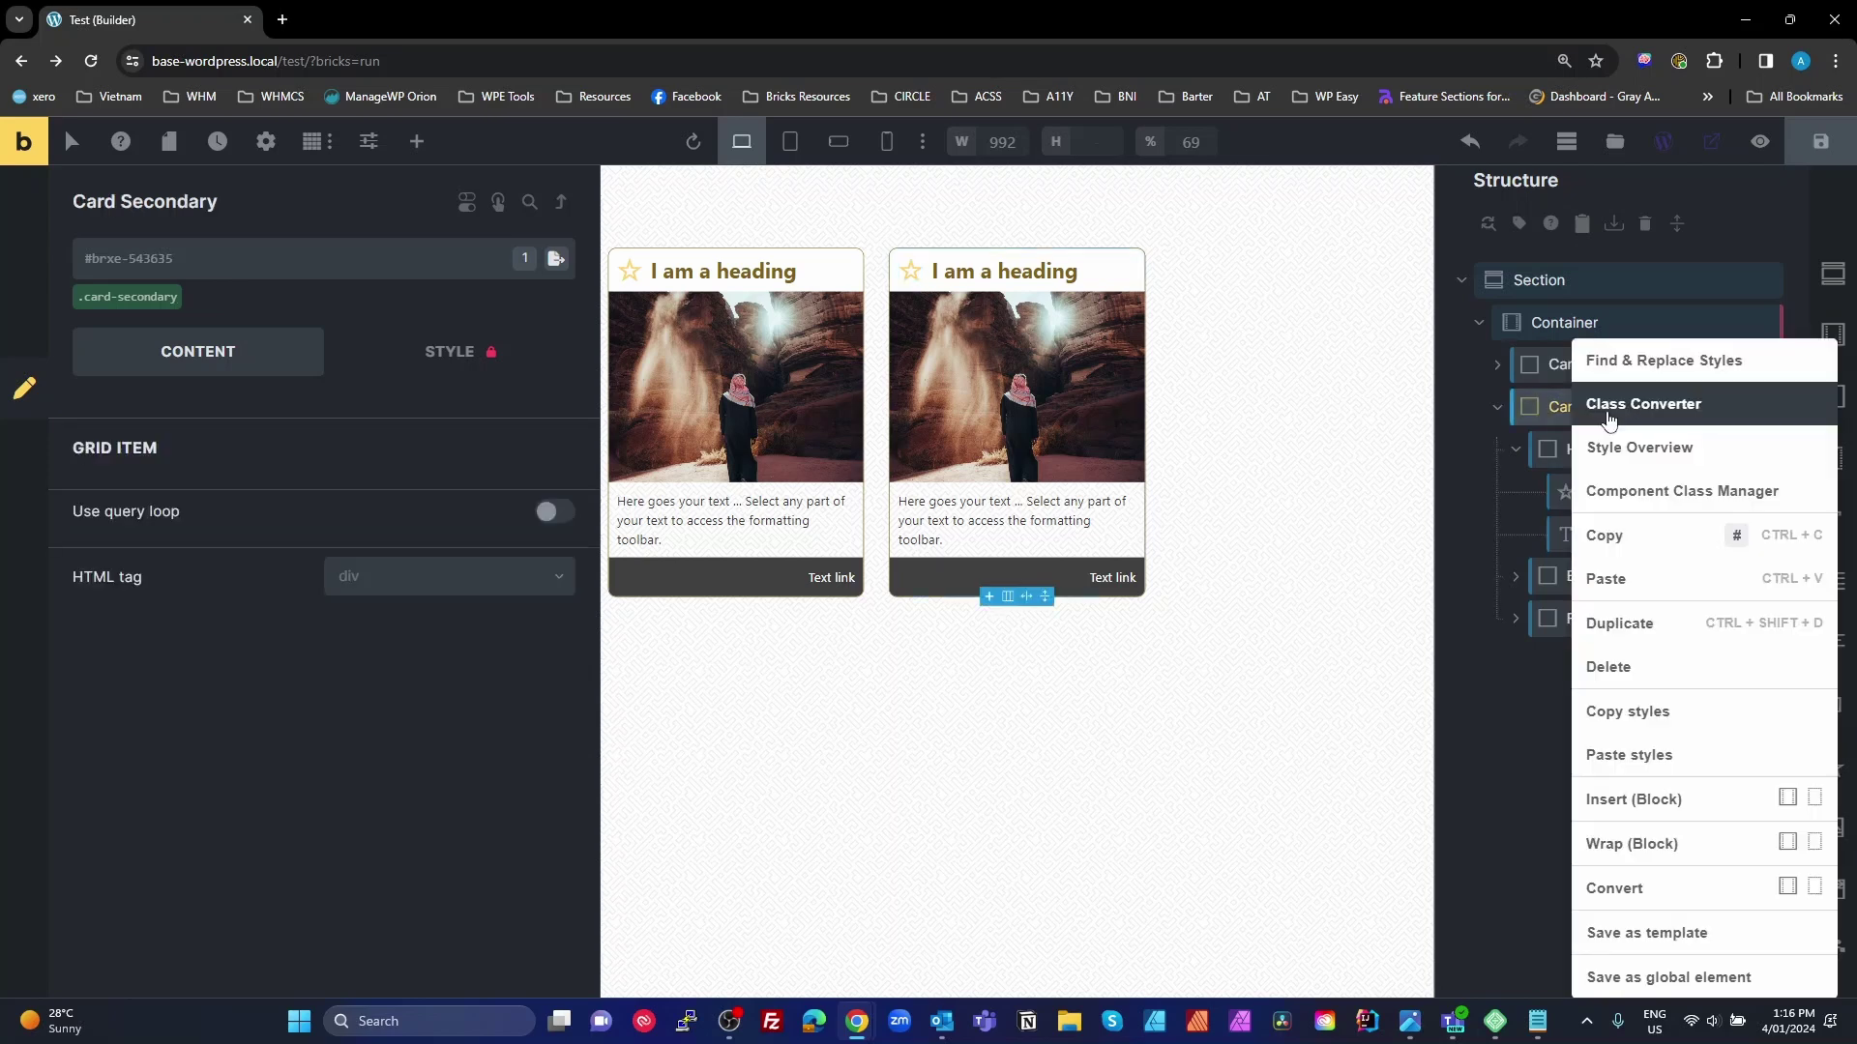
click(1580, 747)
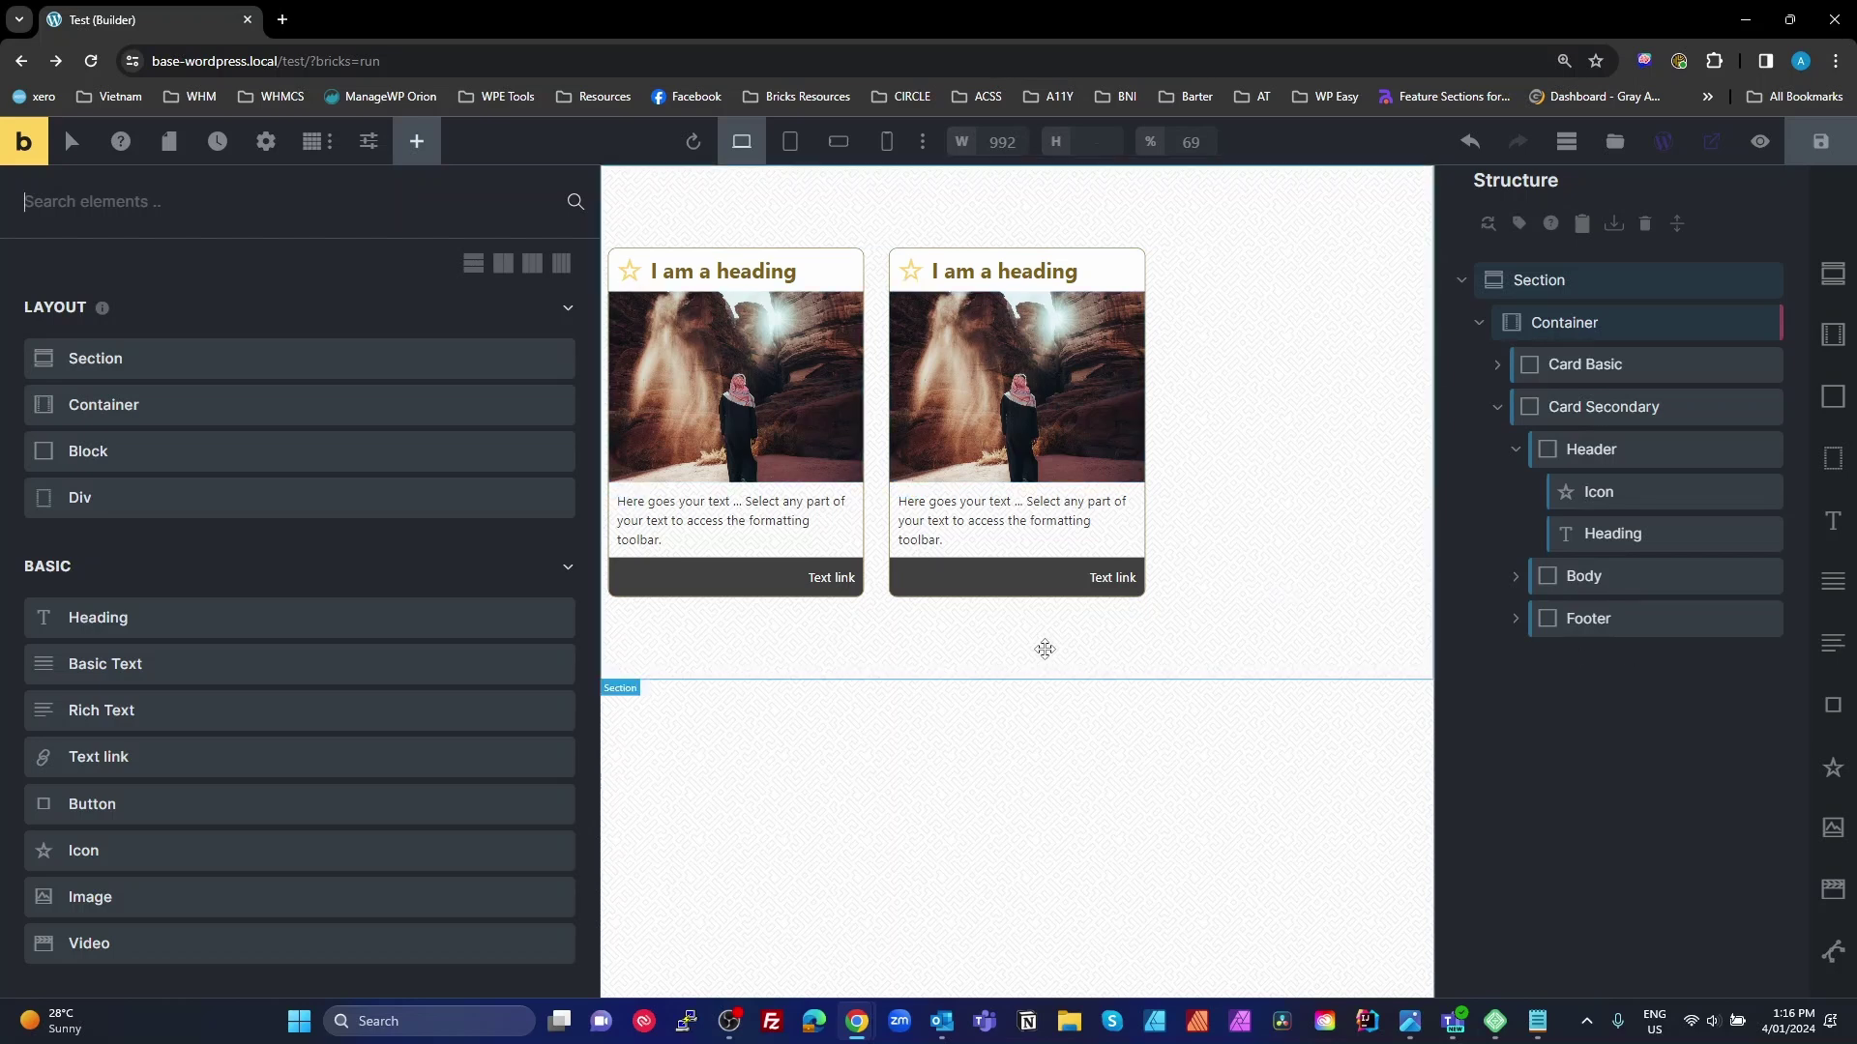
key(ctrl+plus)
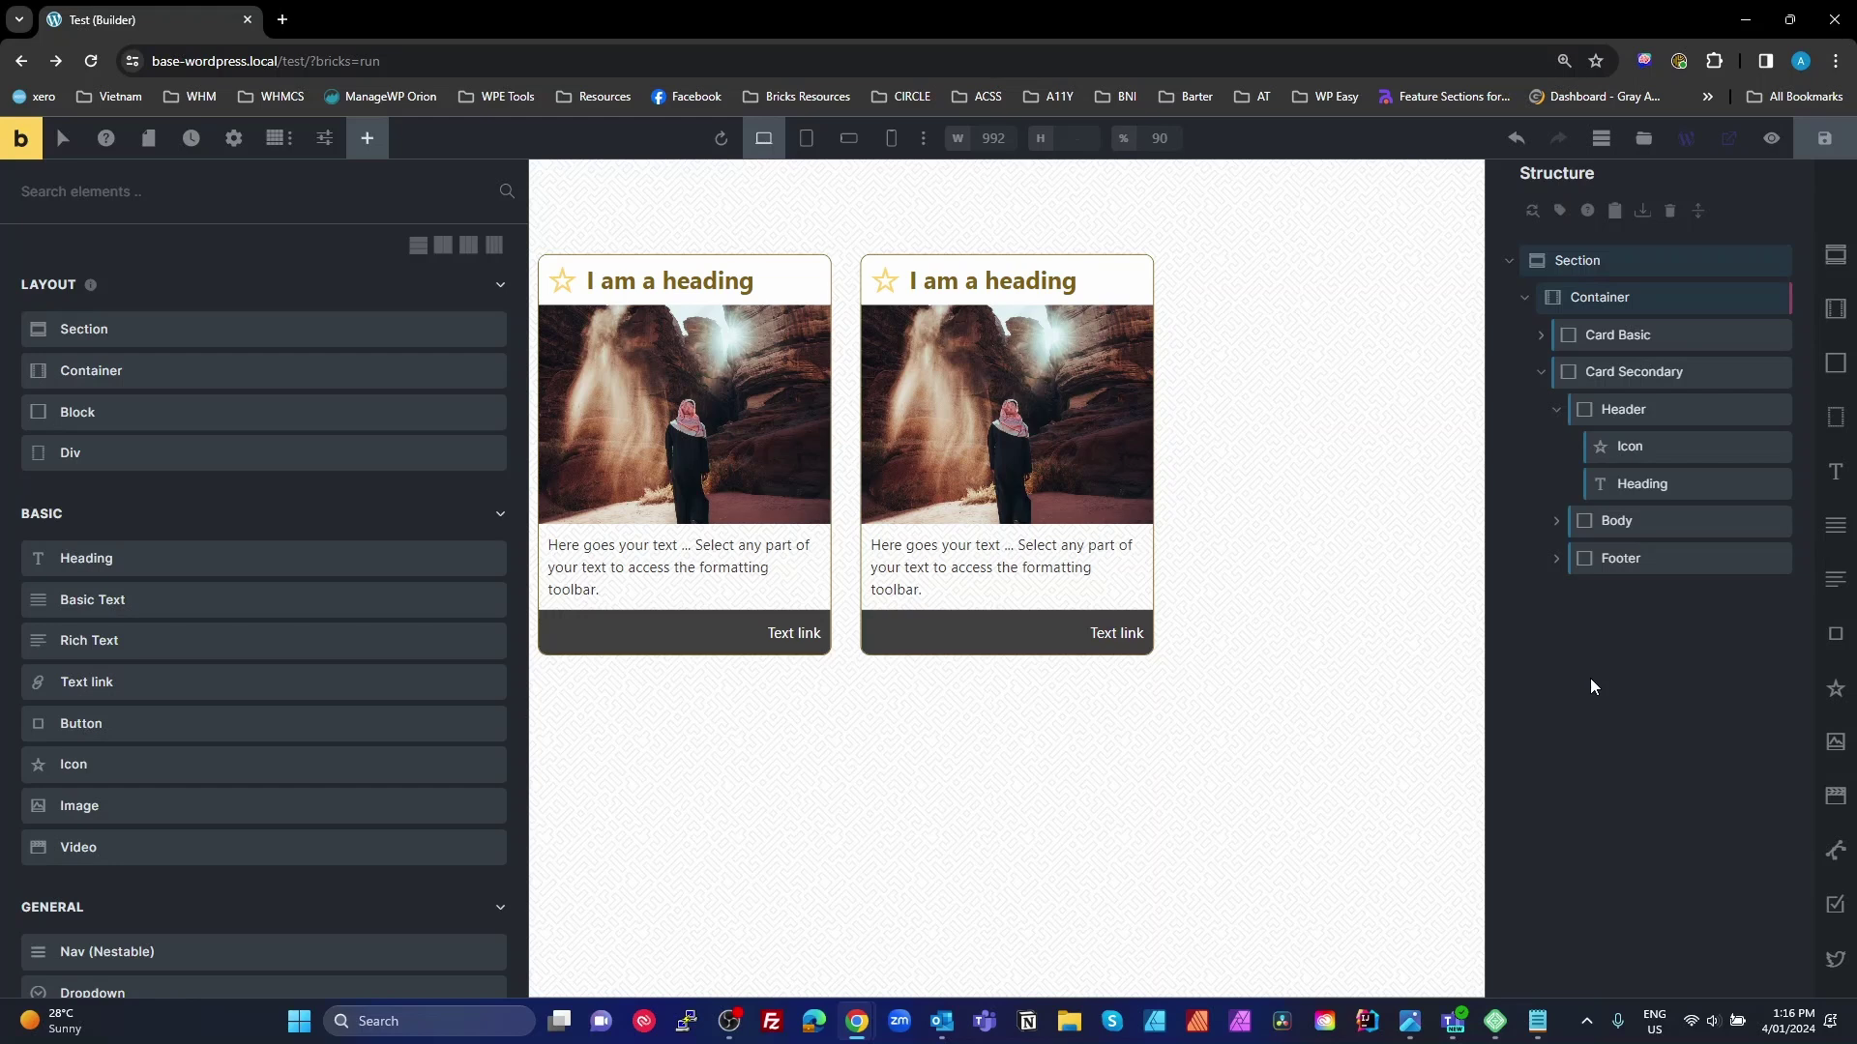
Step: Set the border color of the card-secondary class to the full-strength bright green from the BB secondary palette
click(1603, 371)
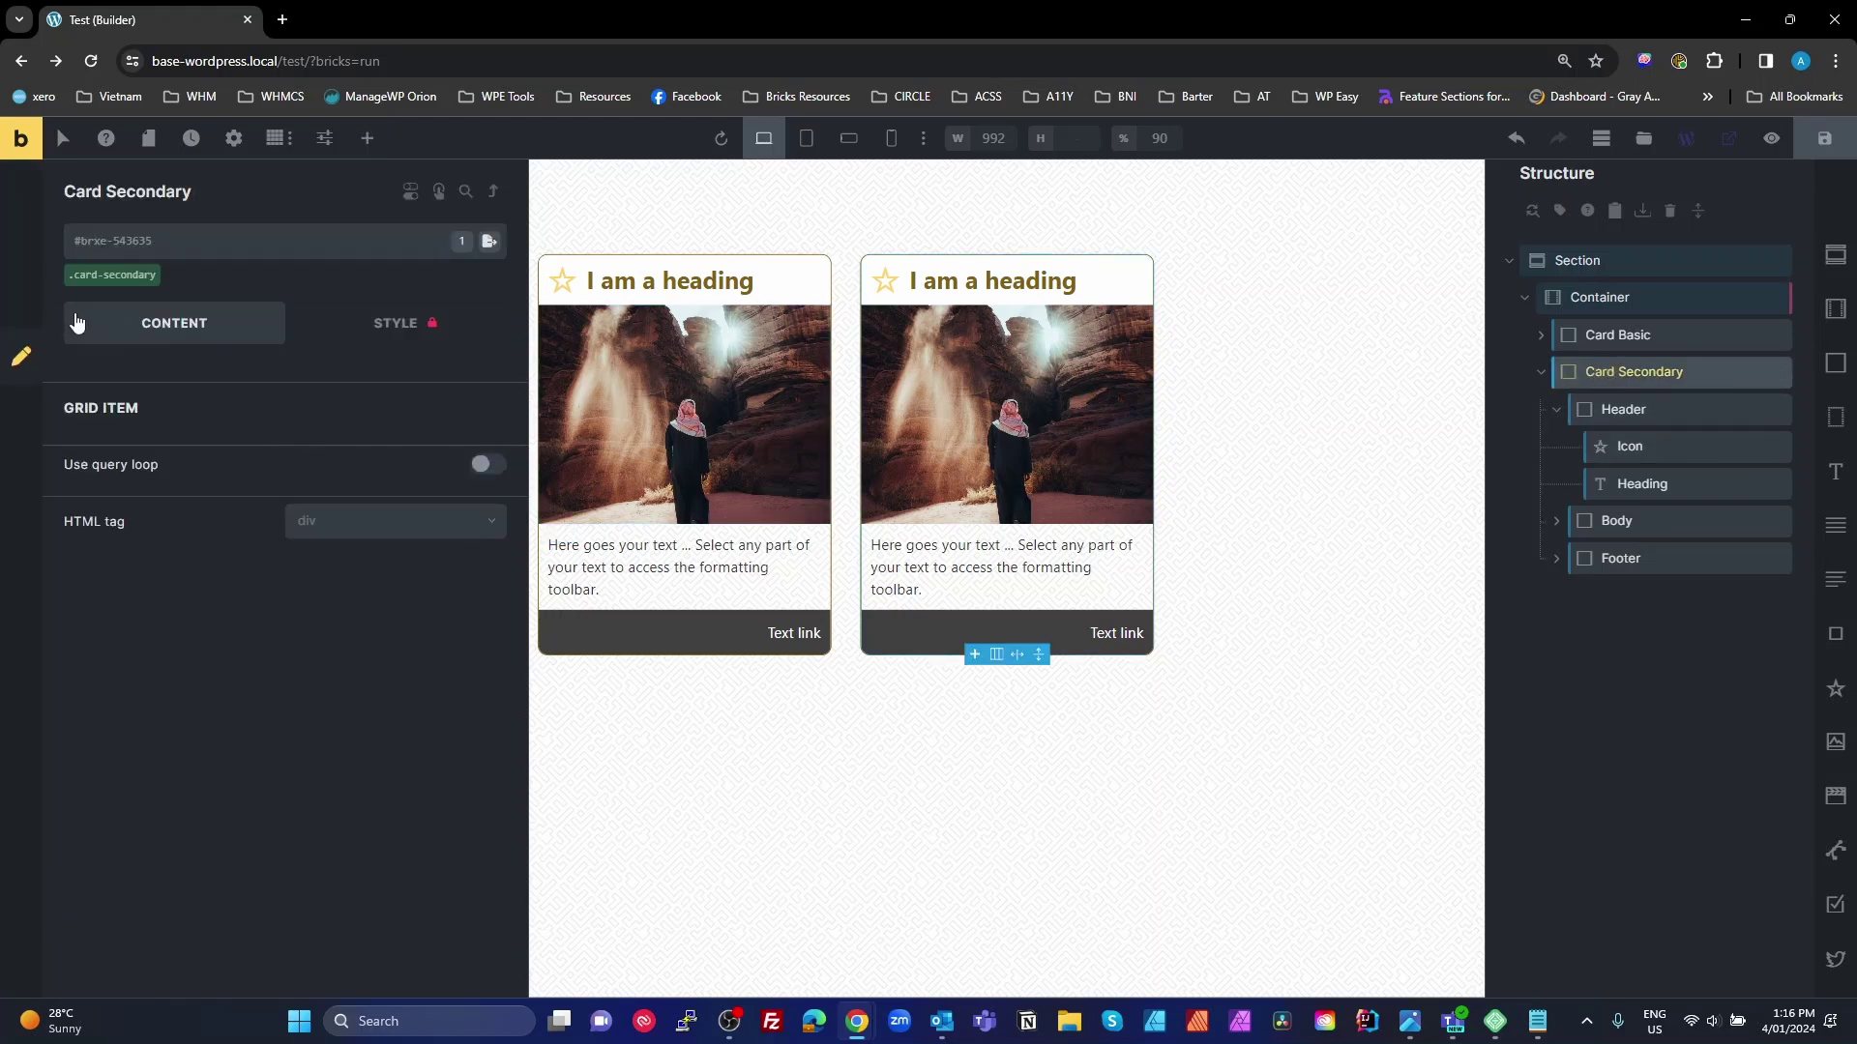
click(101, 276)
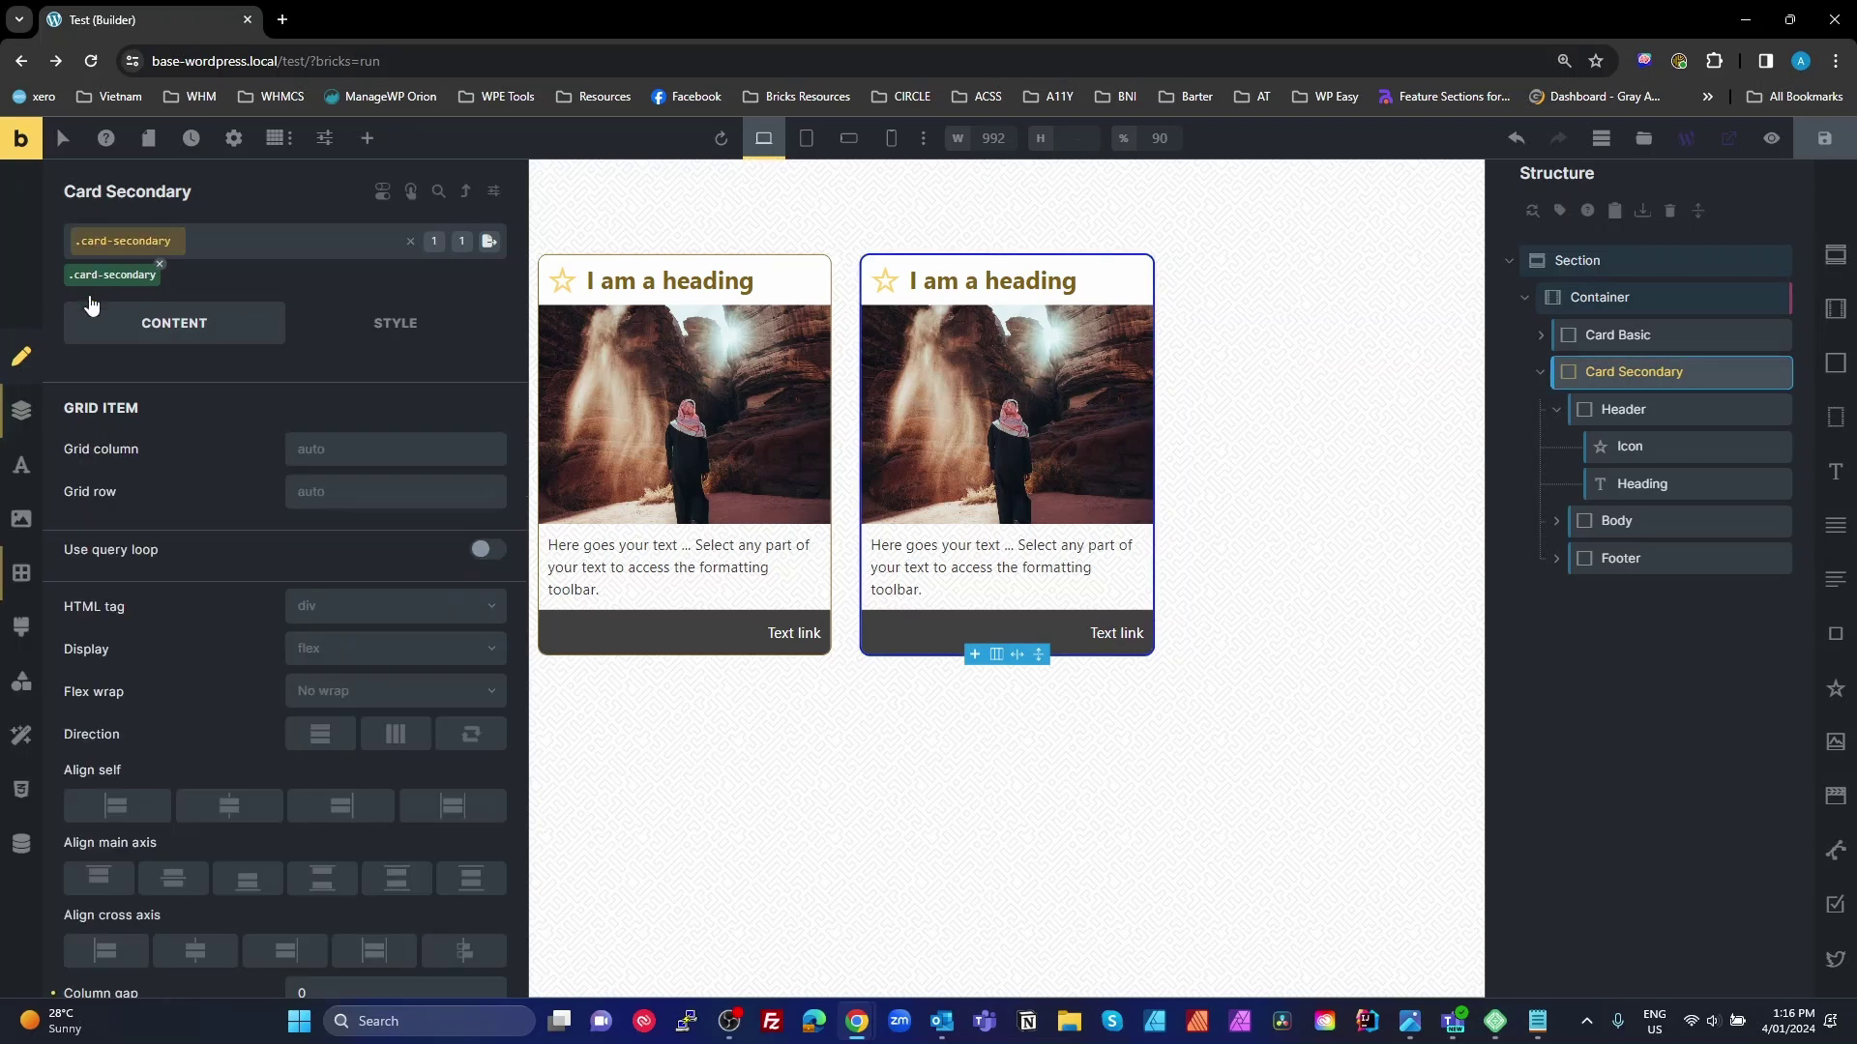
click(22, 572)
click(493, 603)
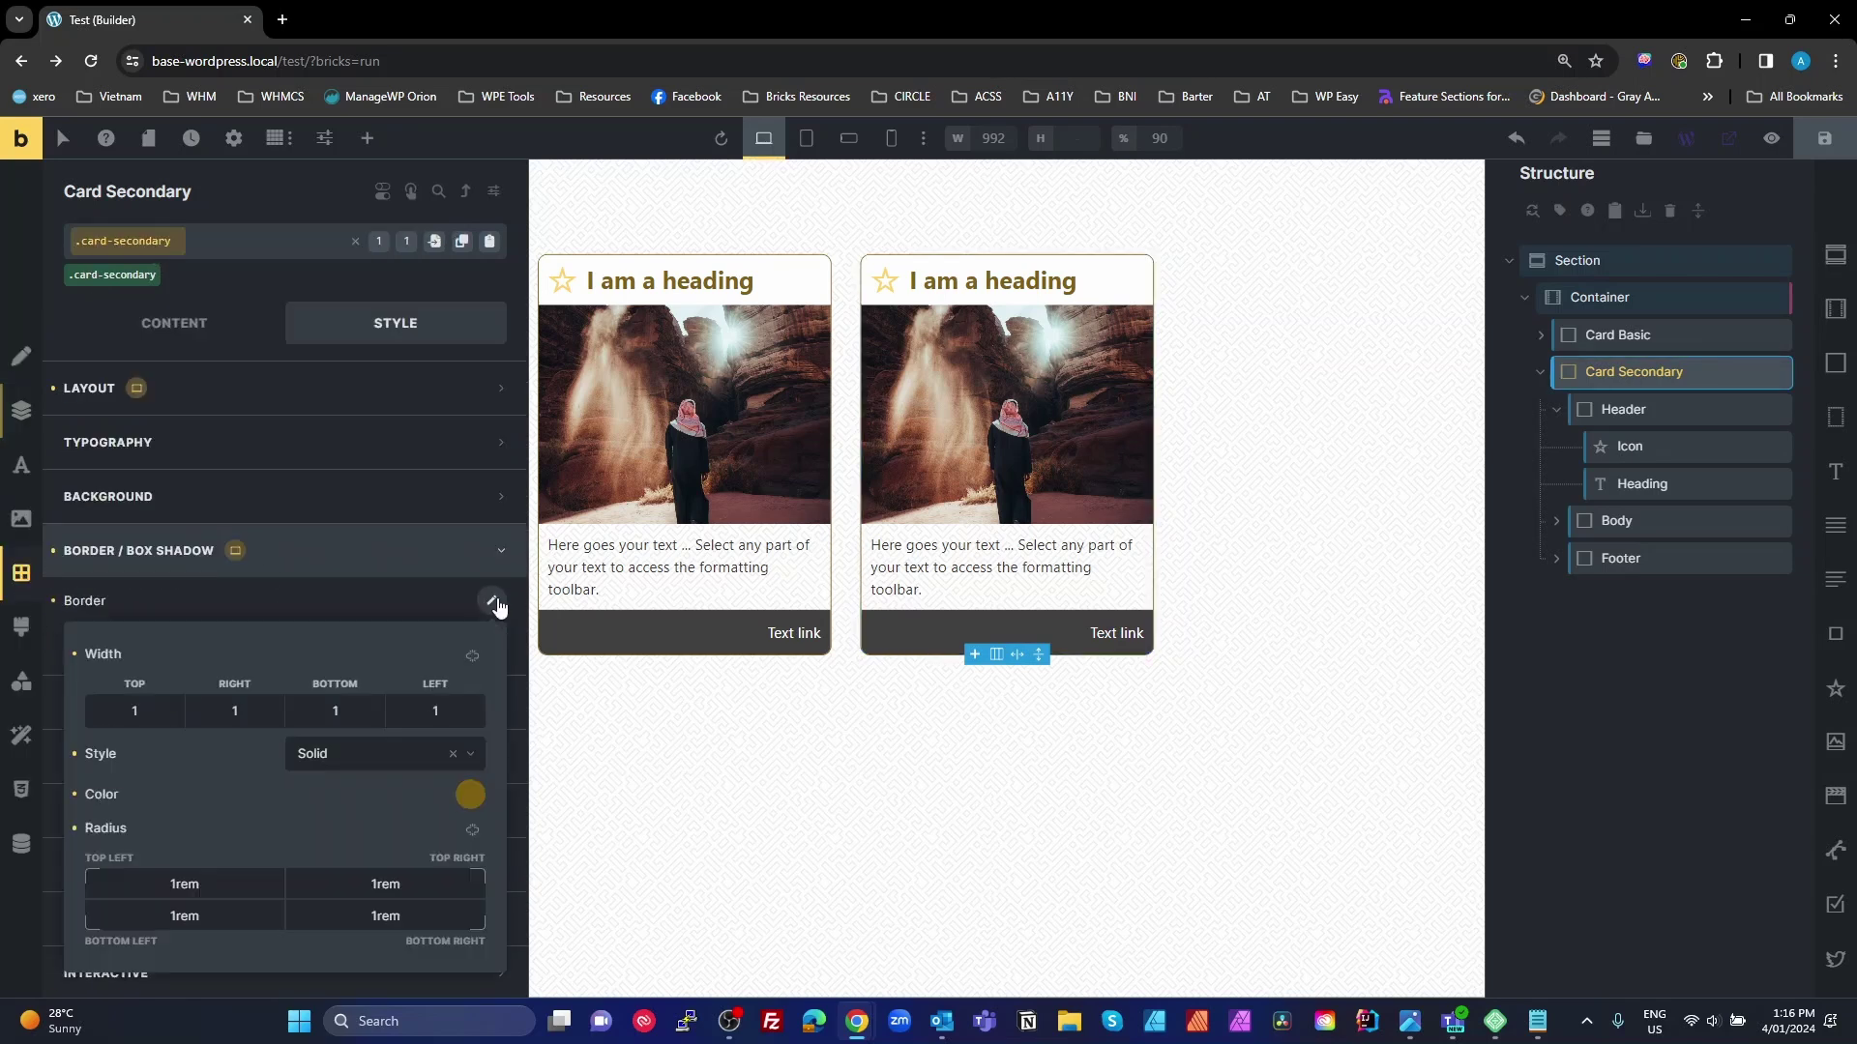
click(470, 794)
click(187, 857)
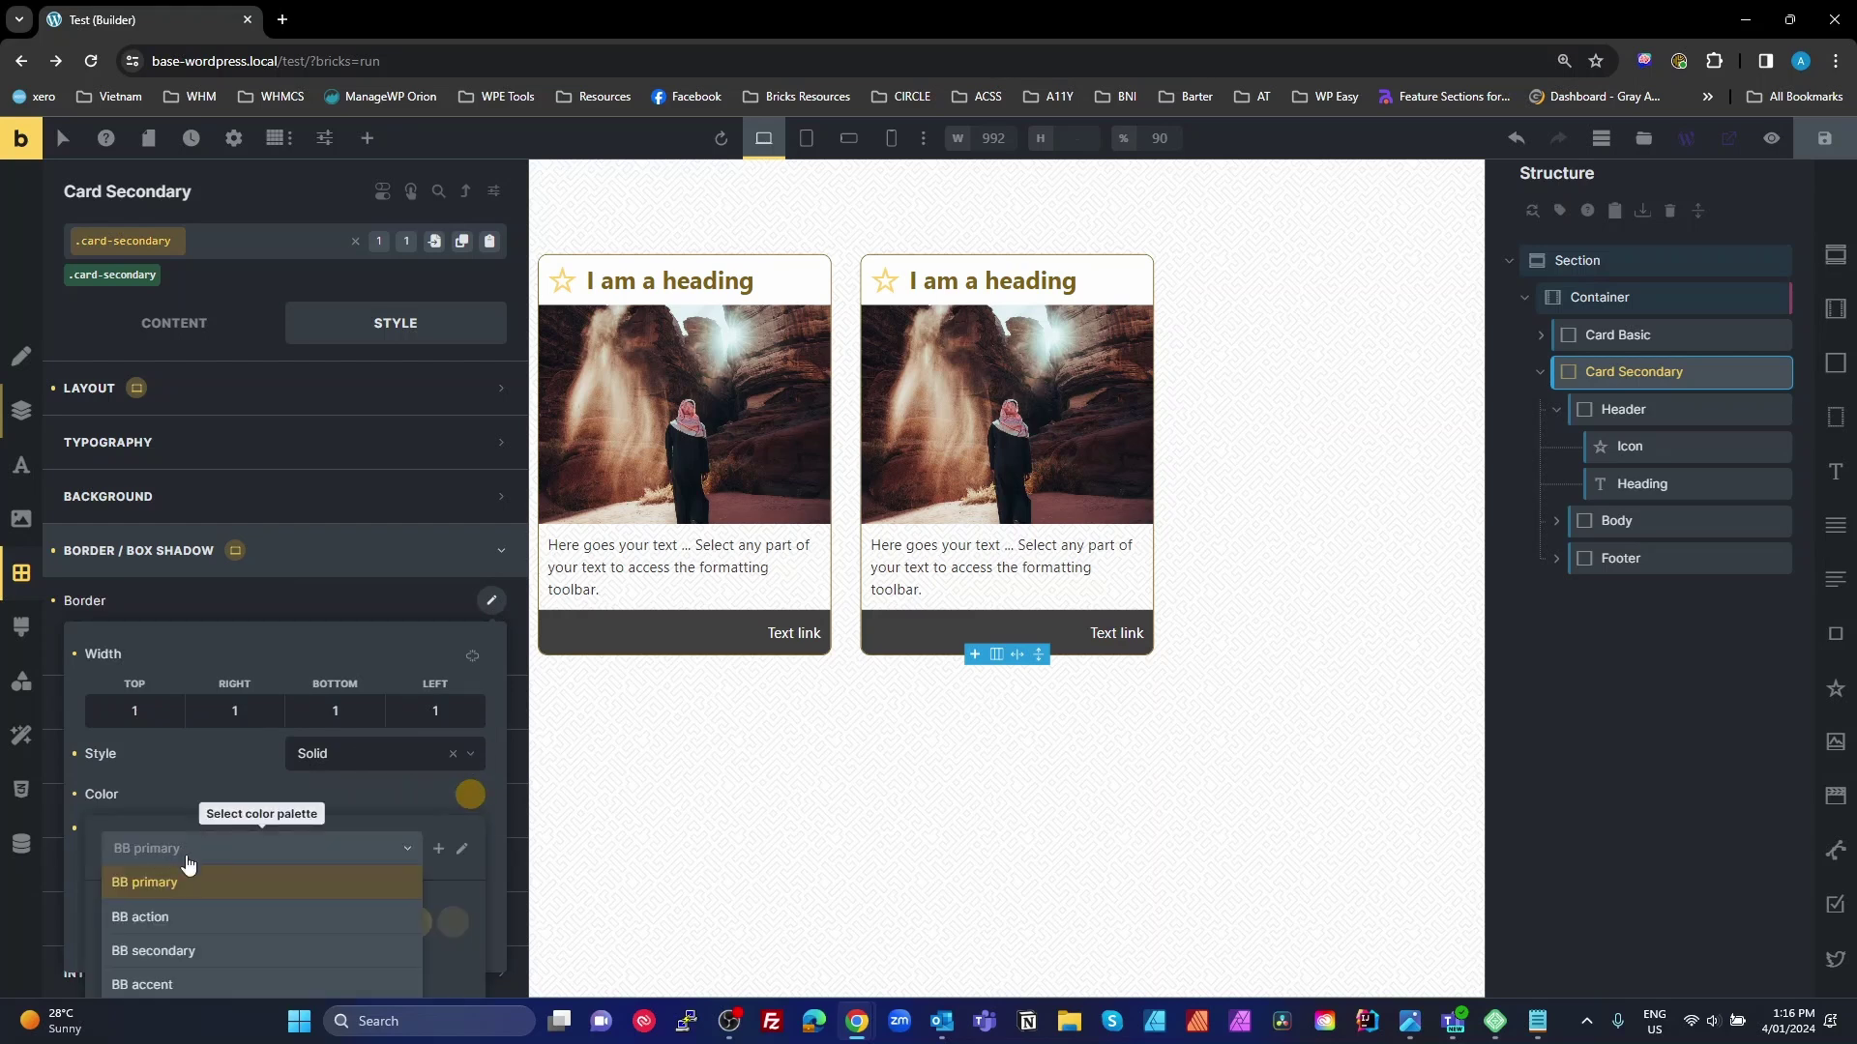
scroll(186, 863, down, 3)
click(166, 661)
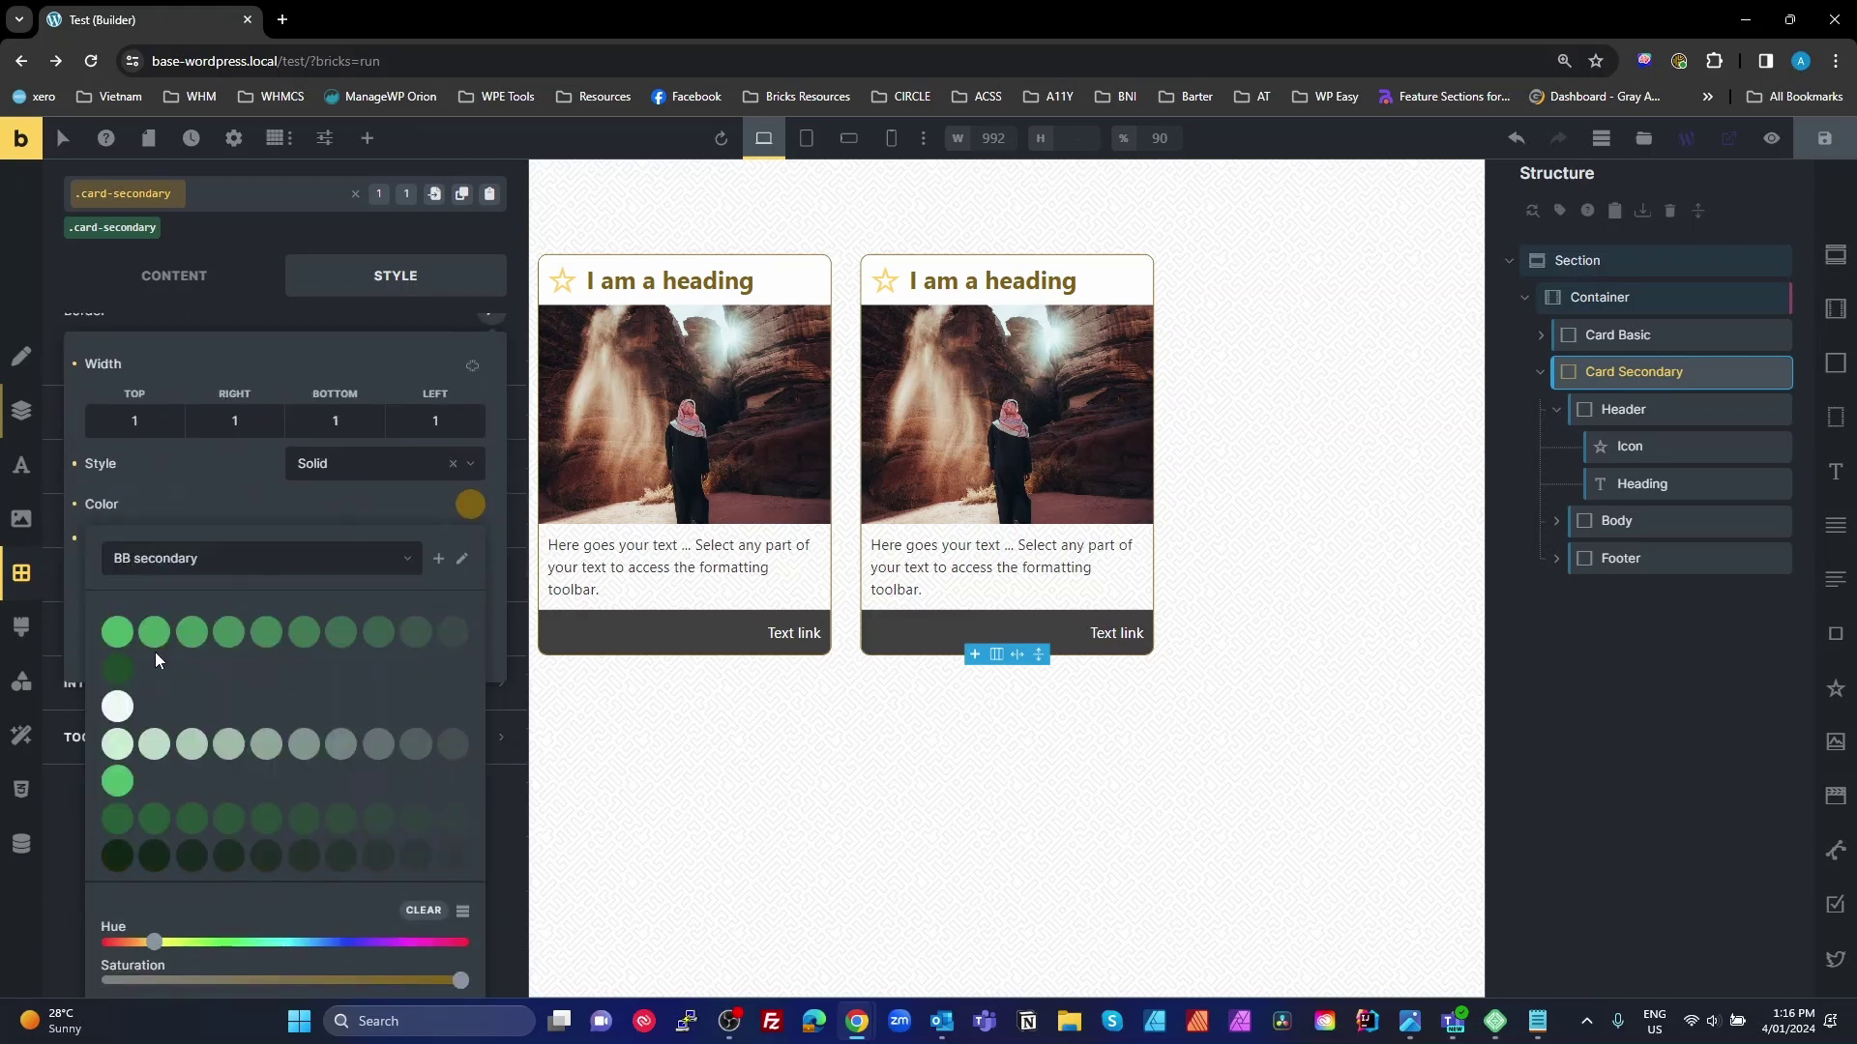
click(117, 632)
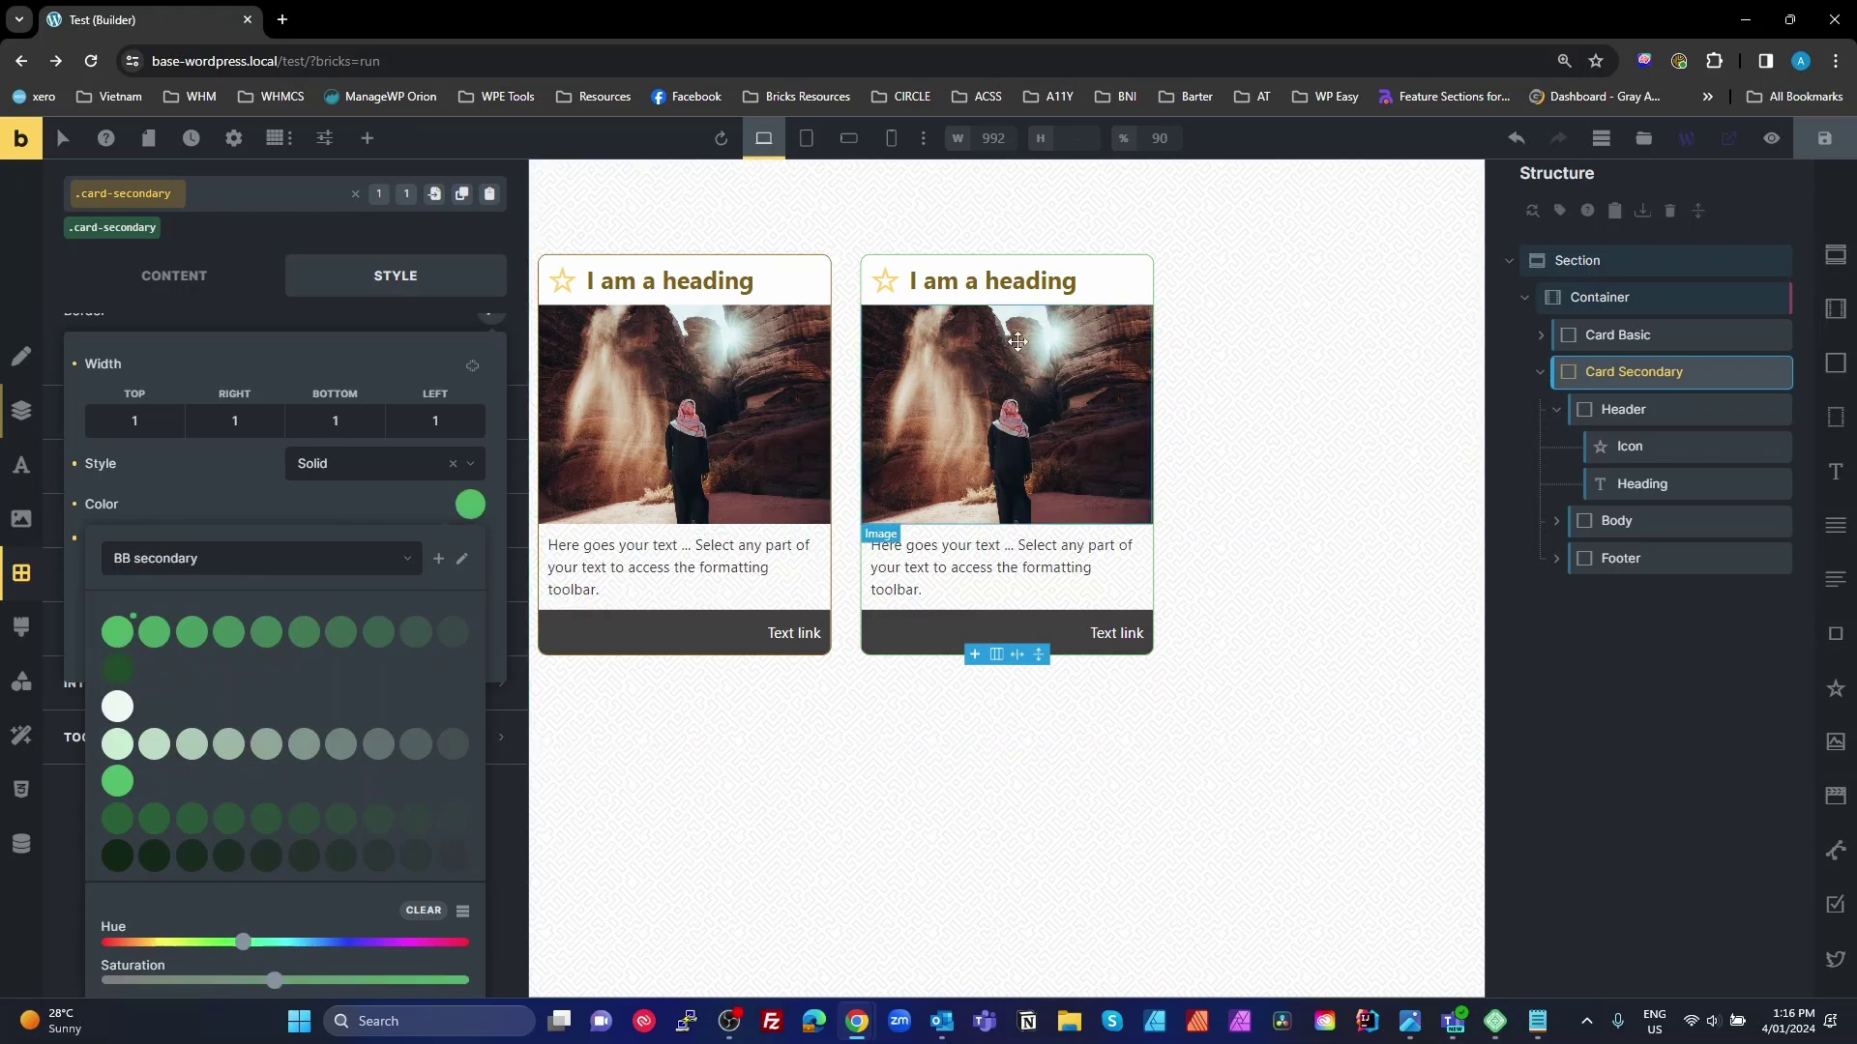
Step: Set the background color of the card-secondary__header class to the solid medium-dark green from the BB secondary palette
click(1630, 407)
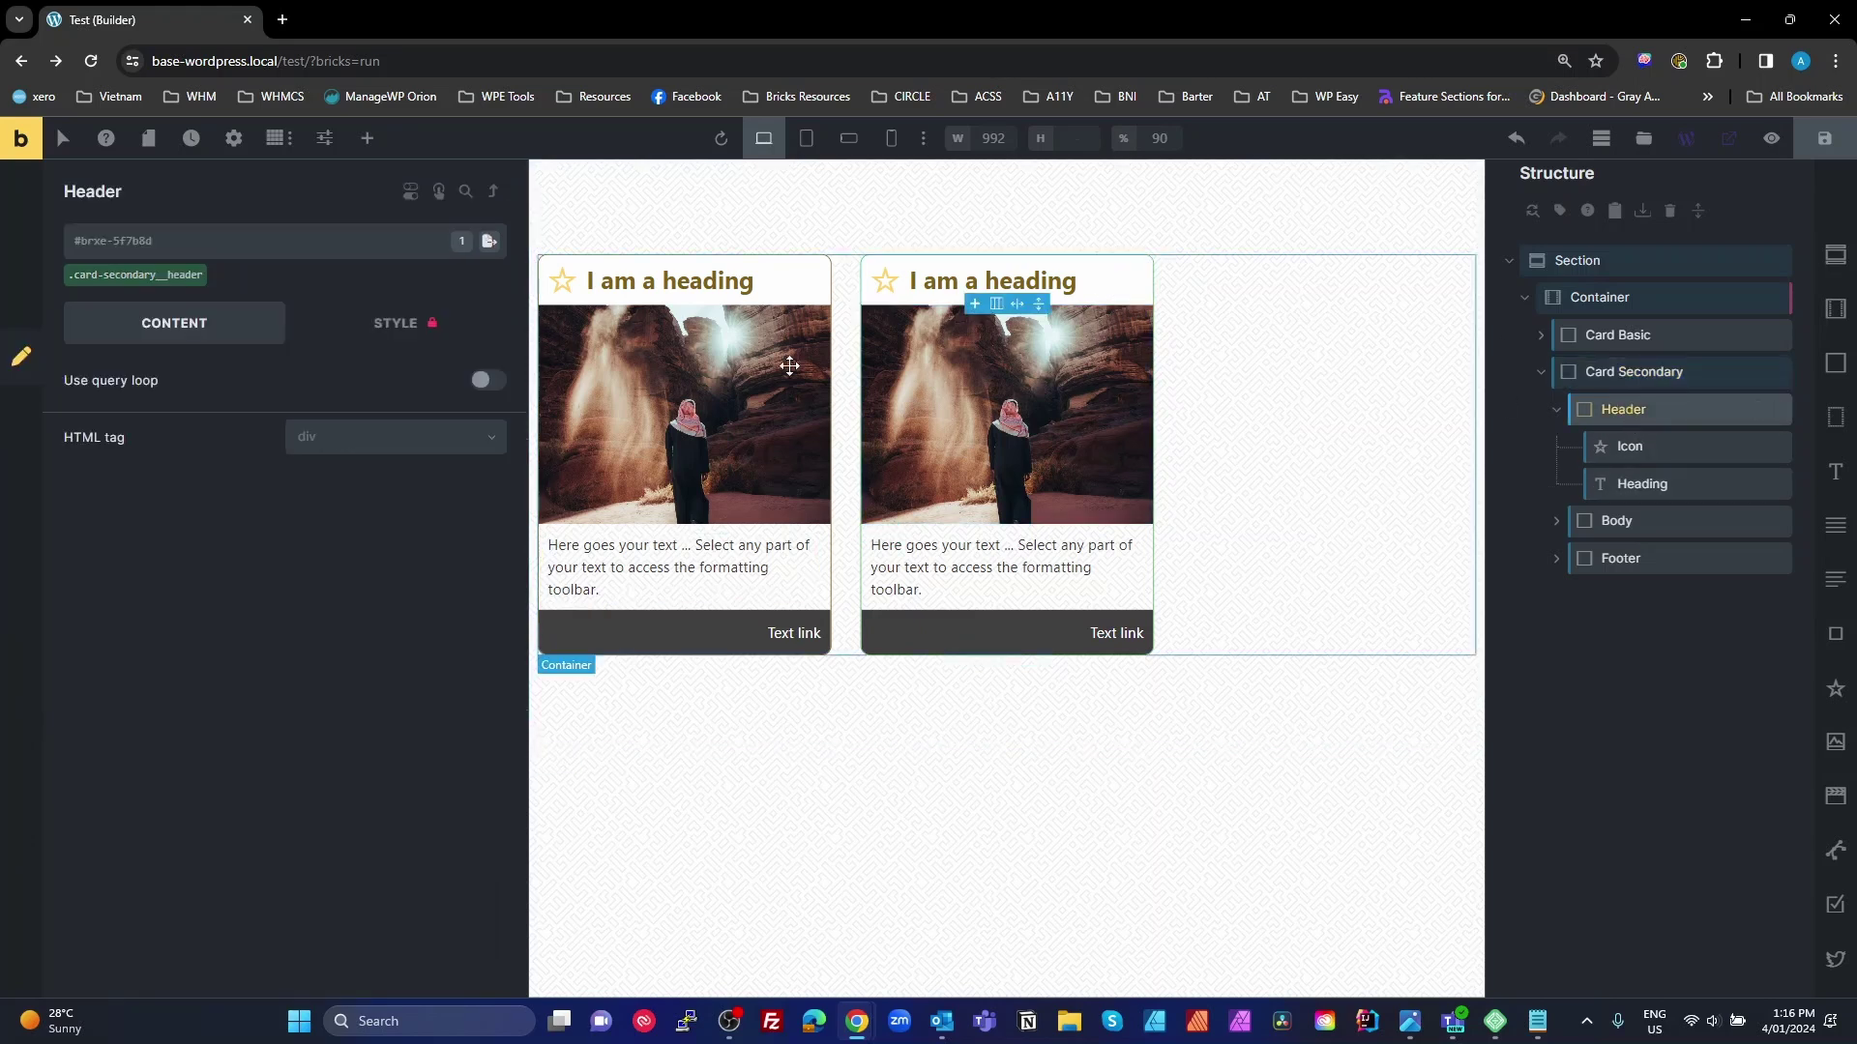
click(161, 278)
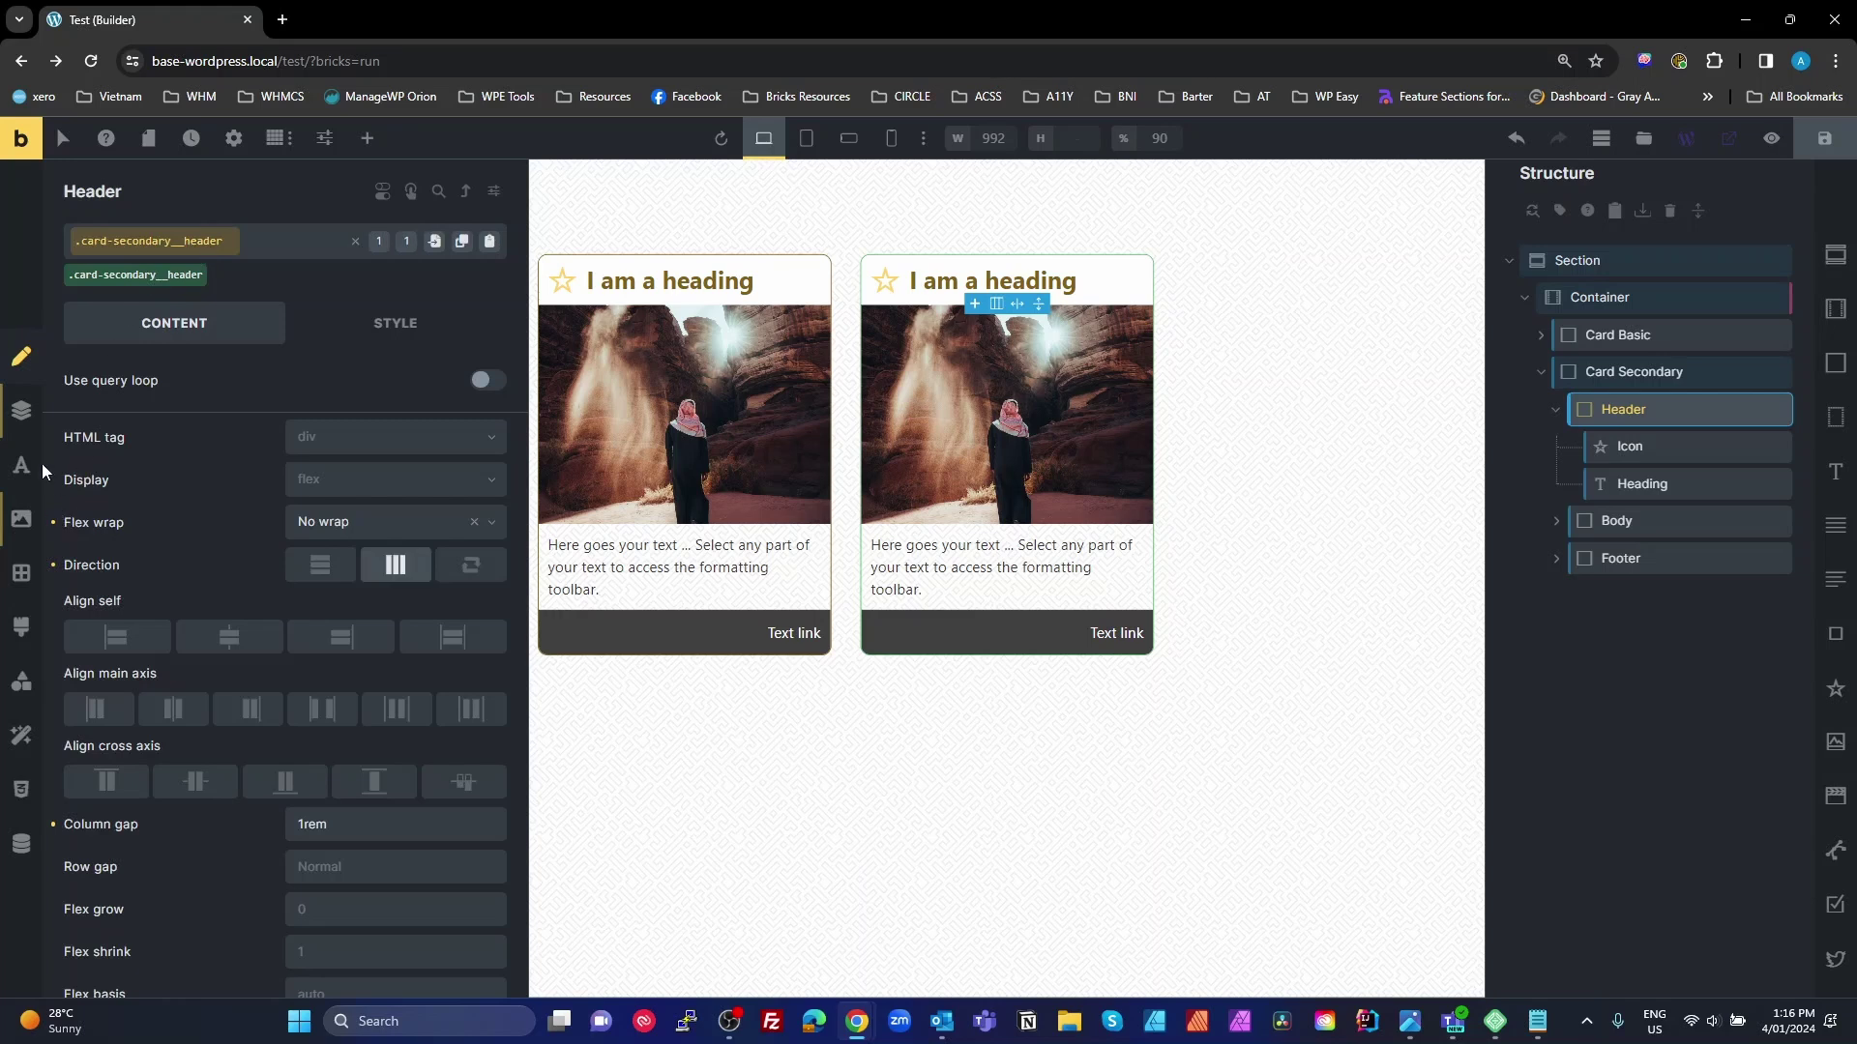
click(27, 533)
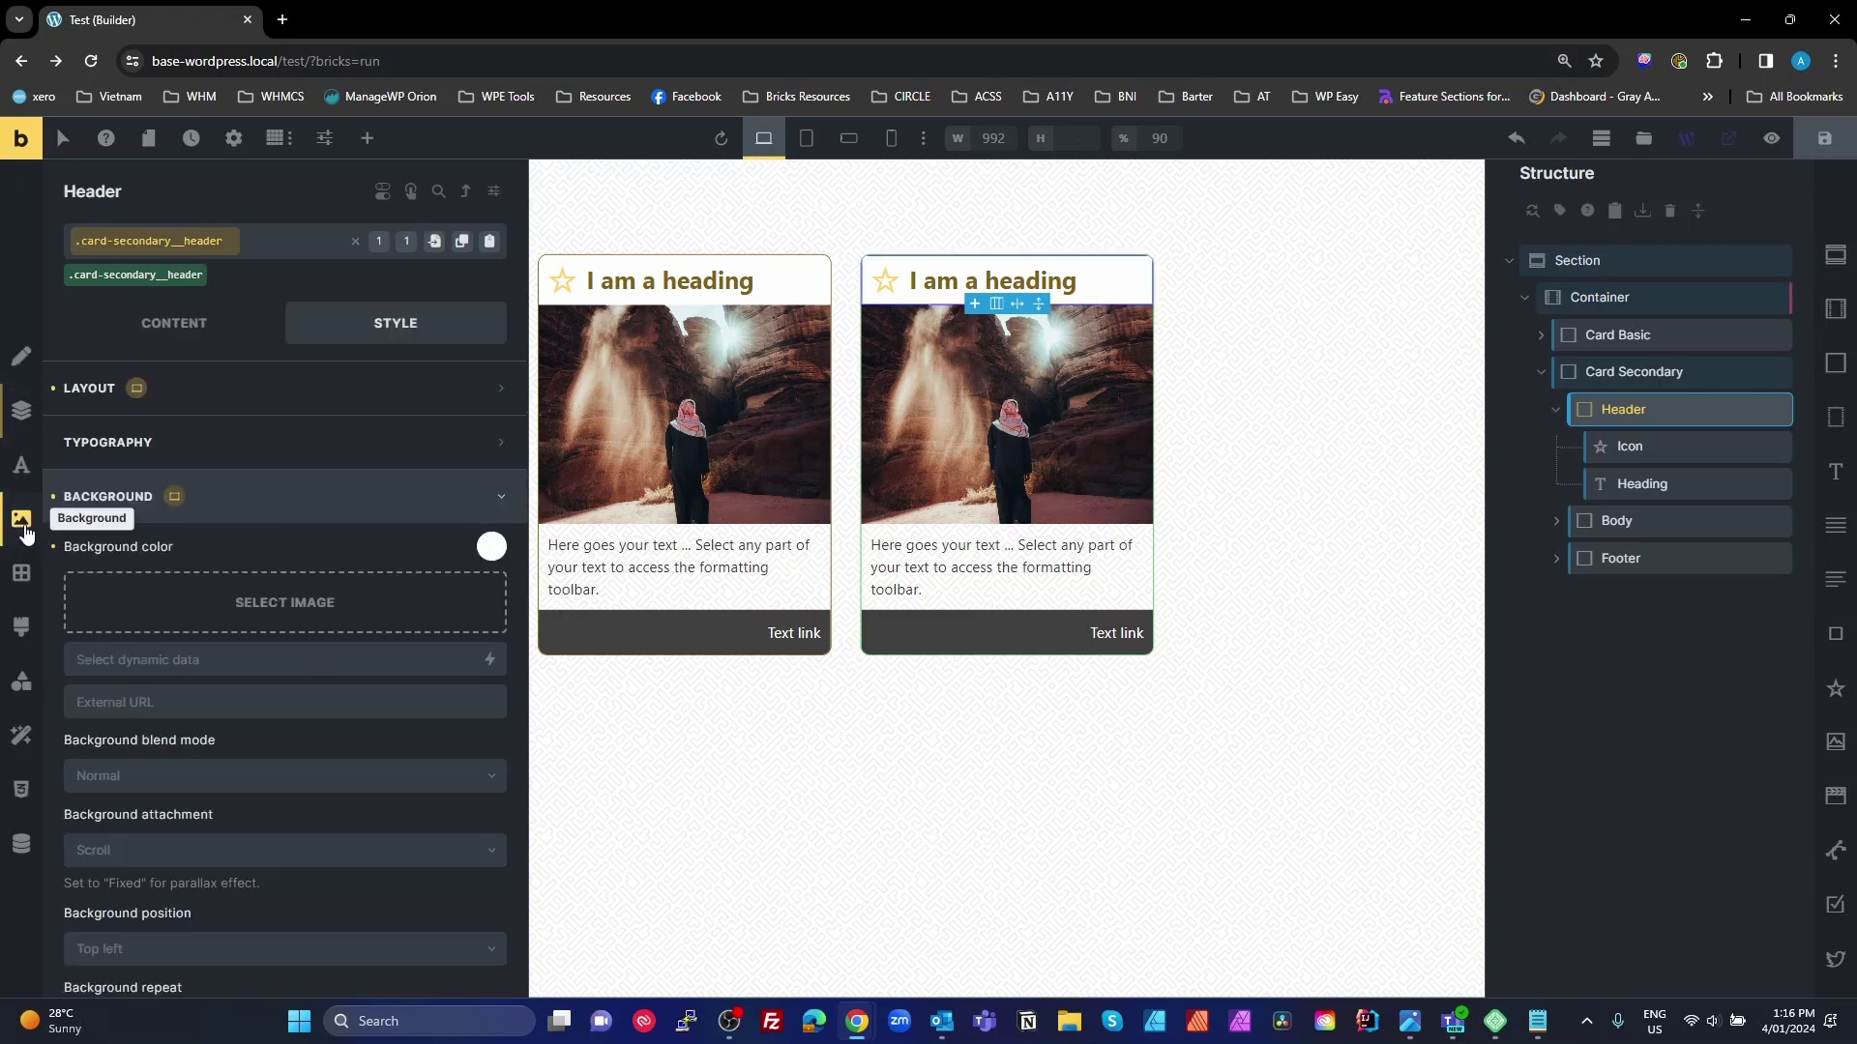
click(491, 546)
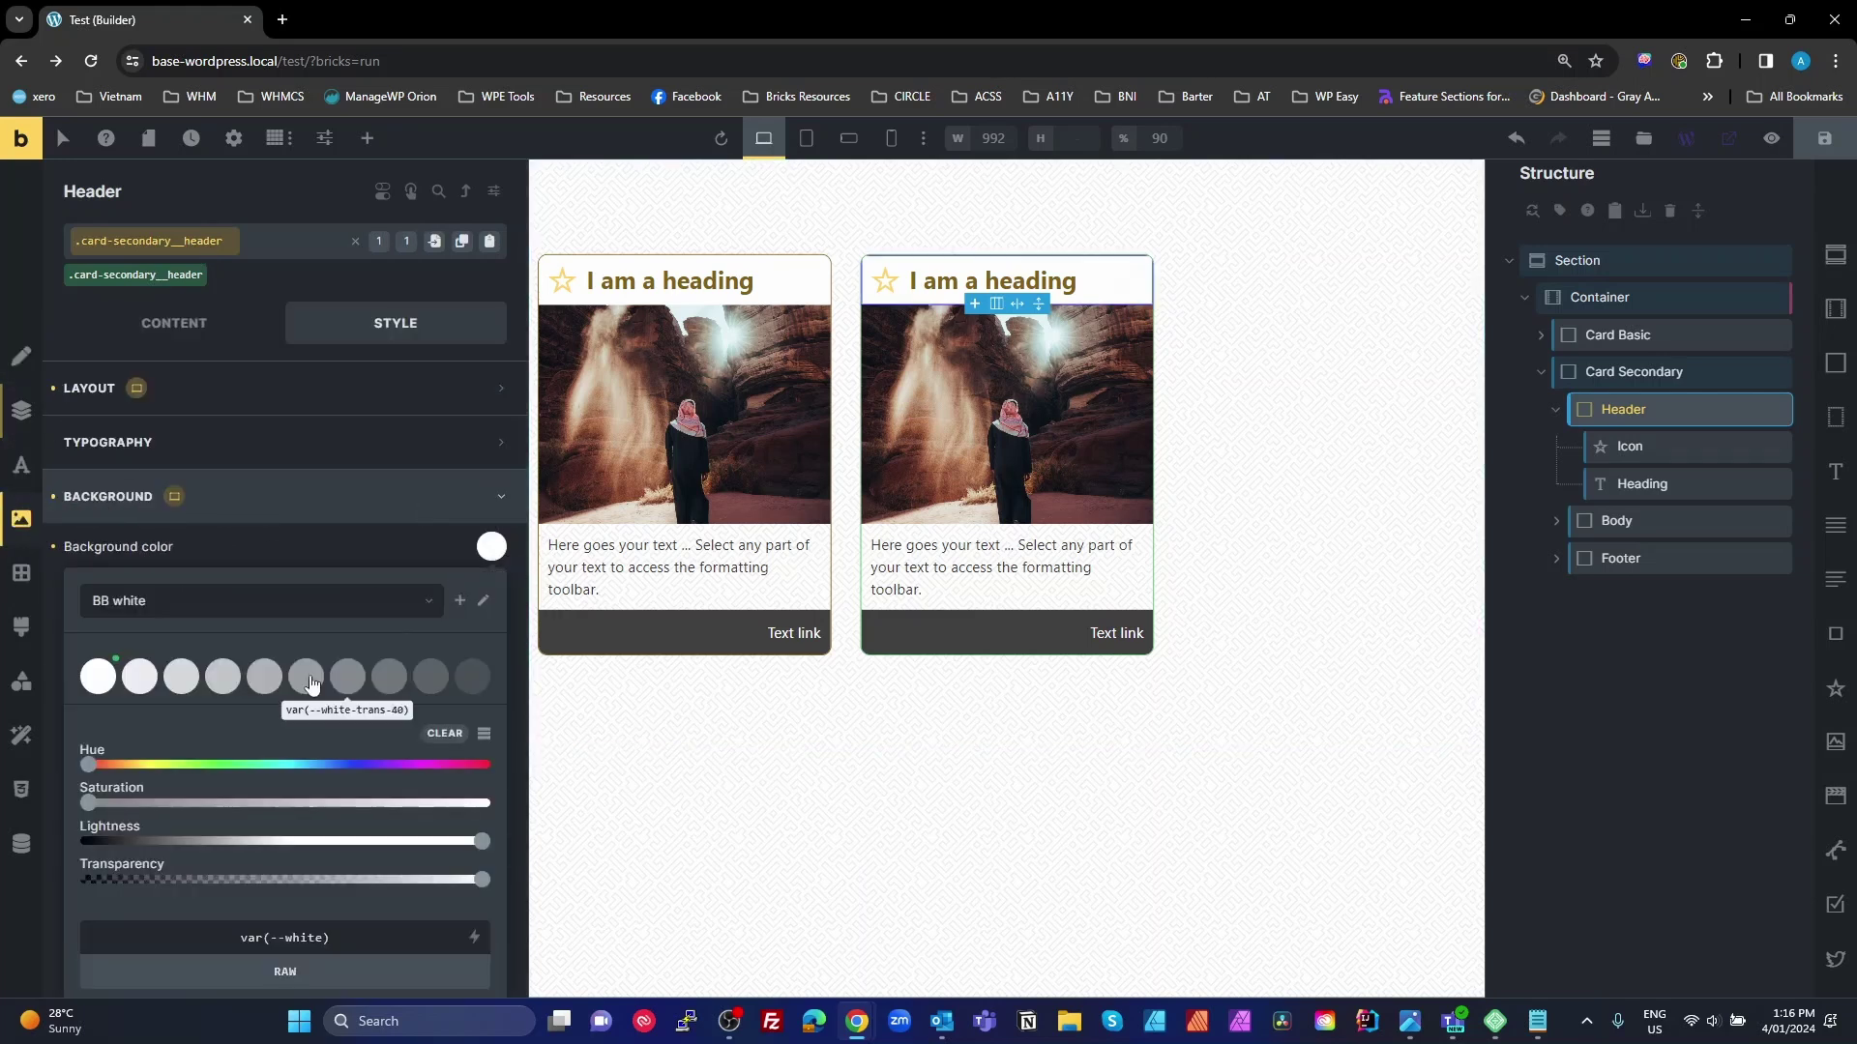
click(223, 621)
click(165, 705)
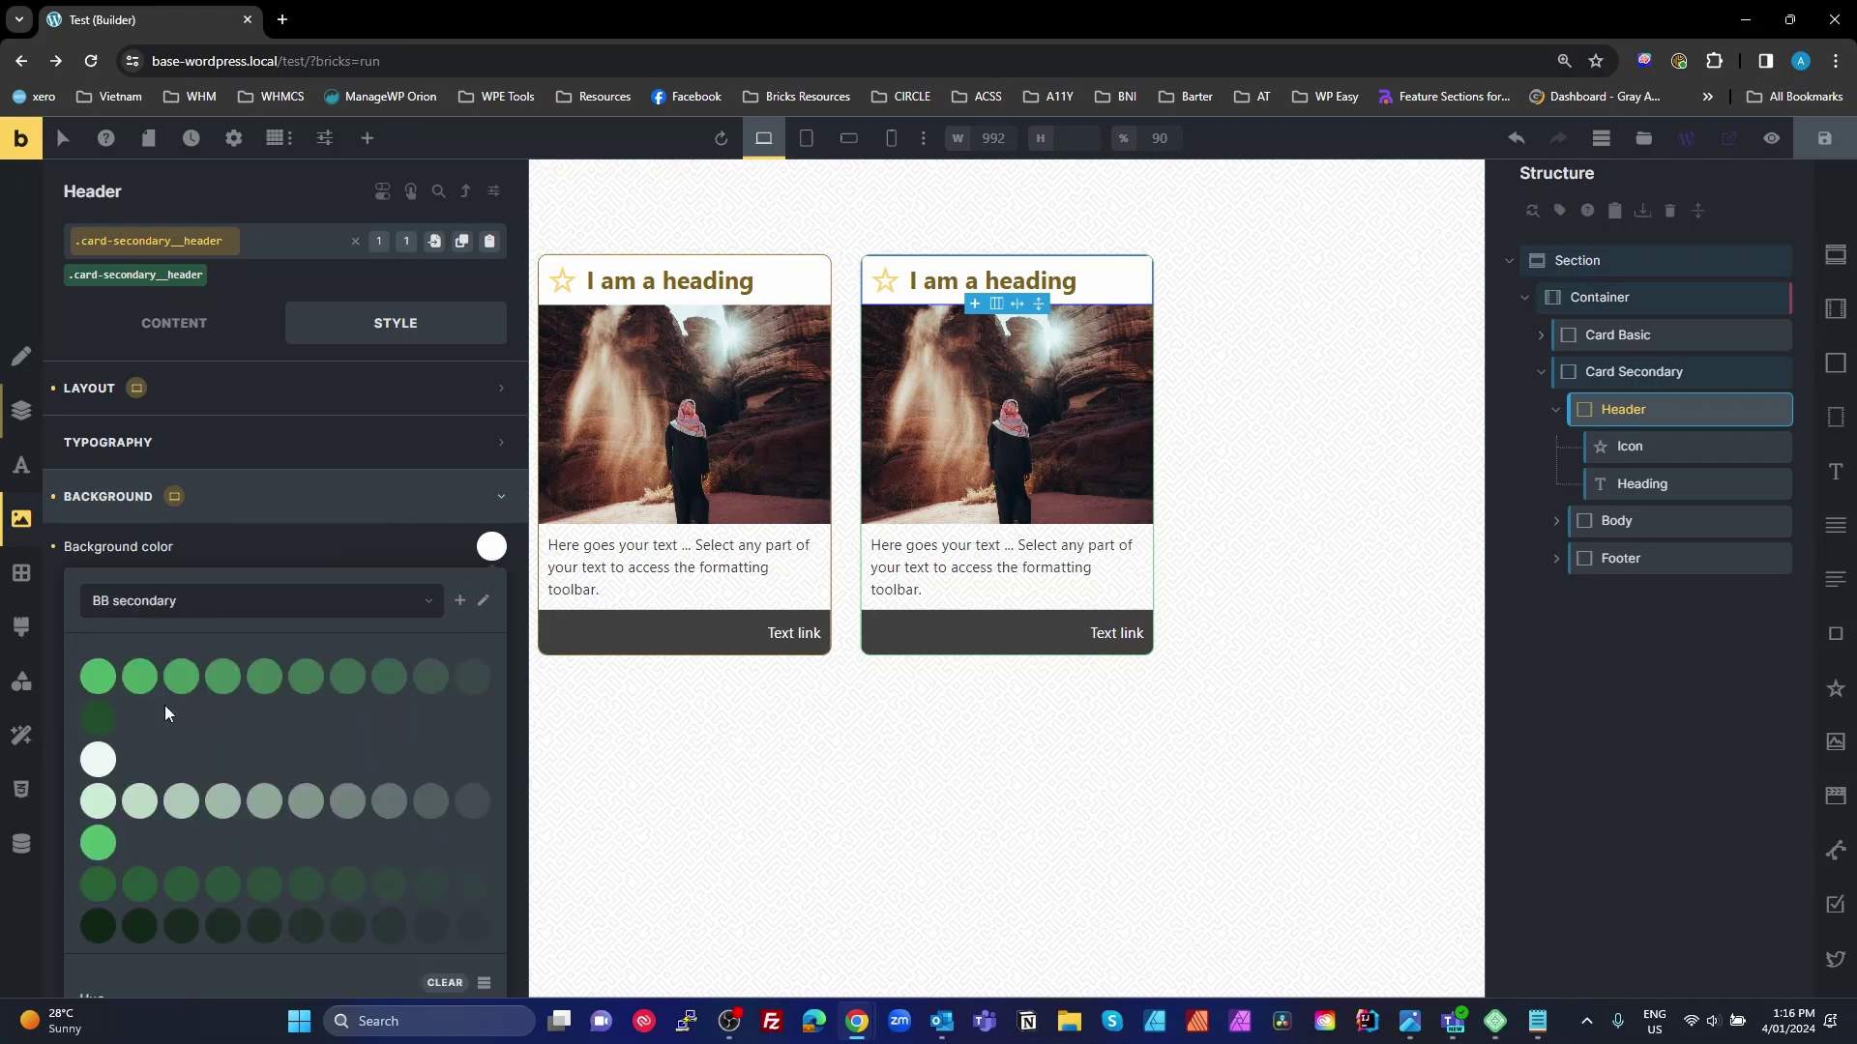
click(98, 886)
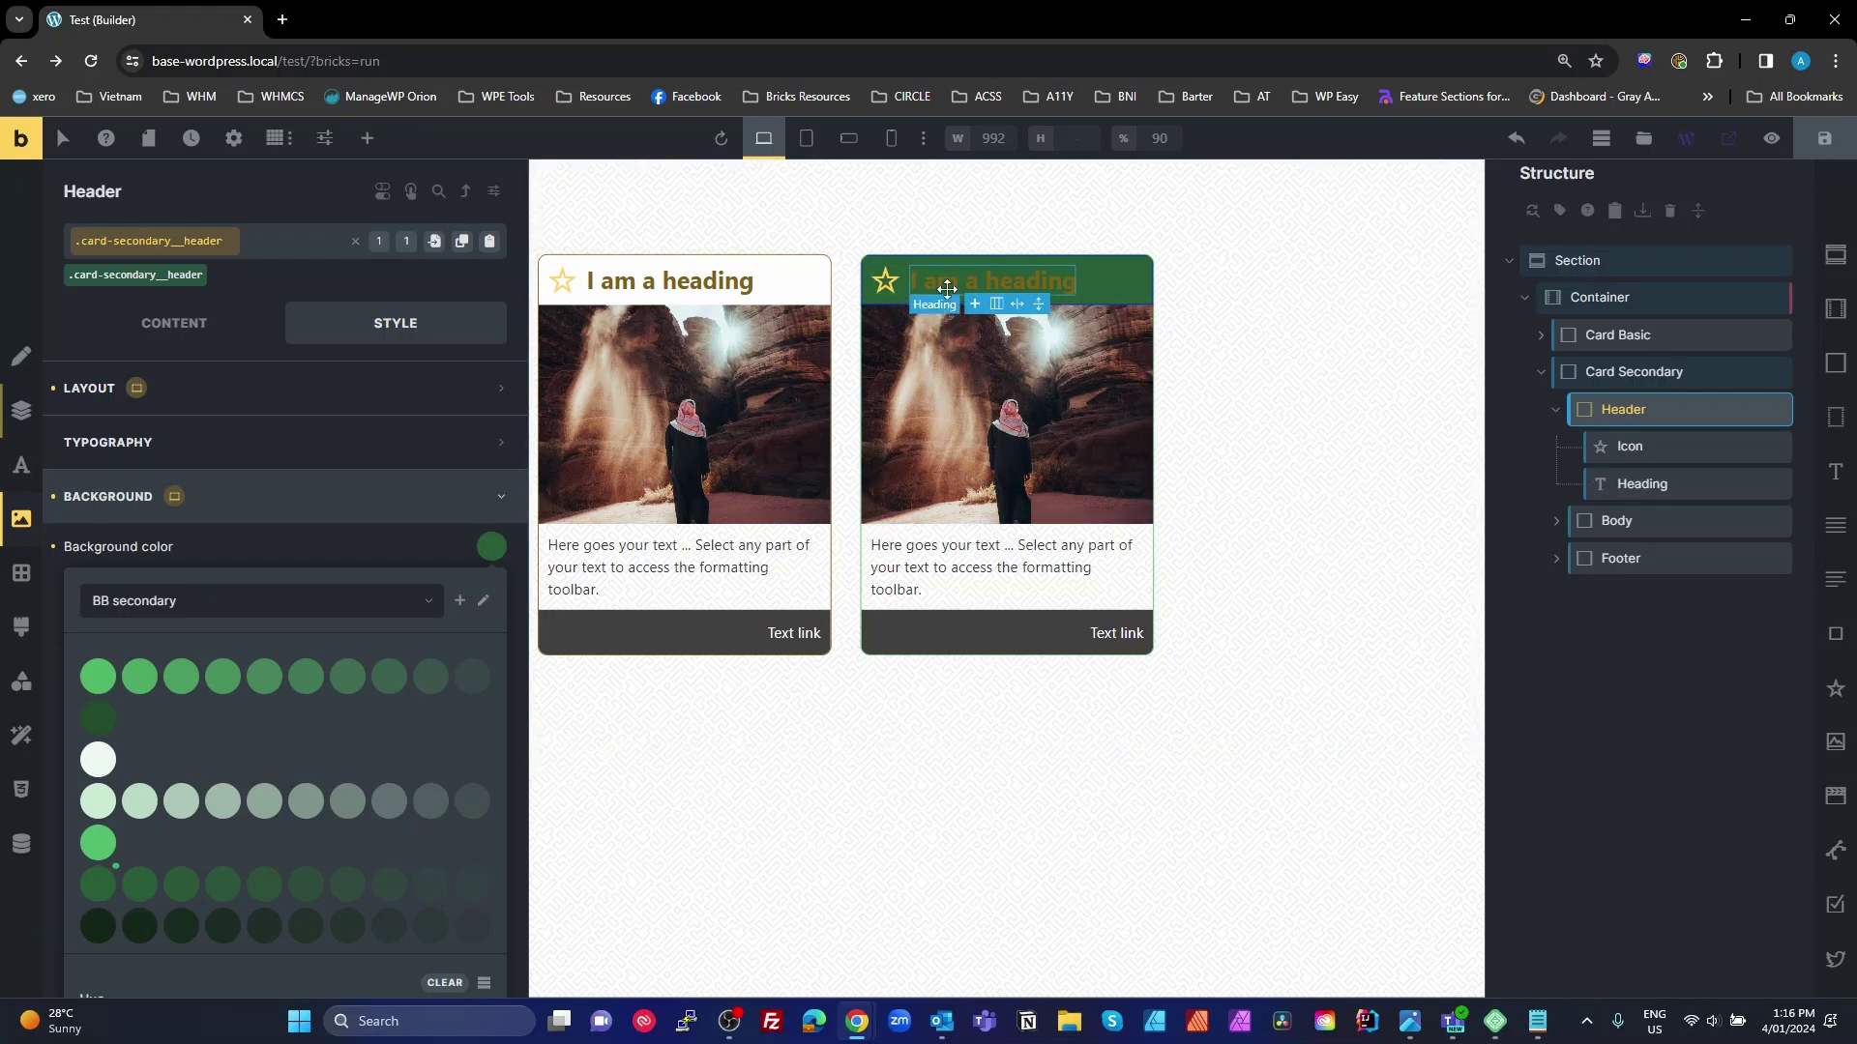
Step: Set the icon color of the card-secondary__icon class to secondary-ultra-light from the BB secondary palette
click(884, 280)
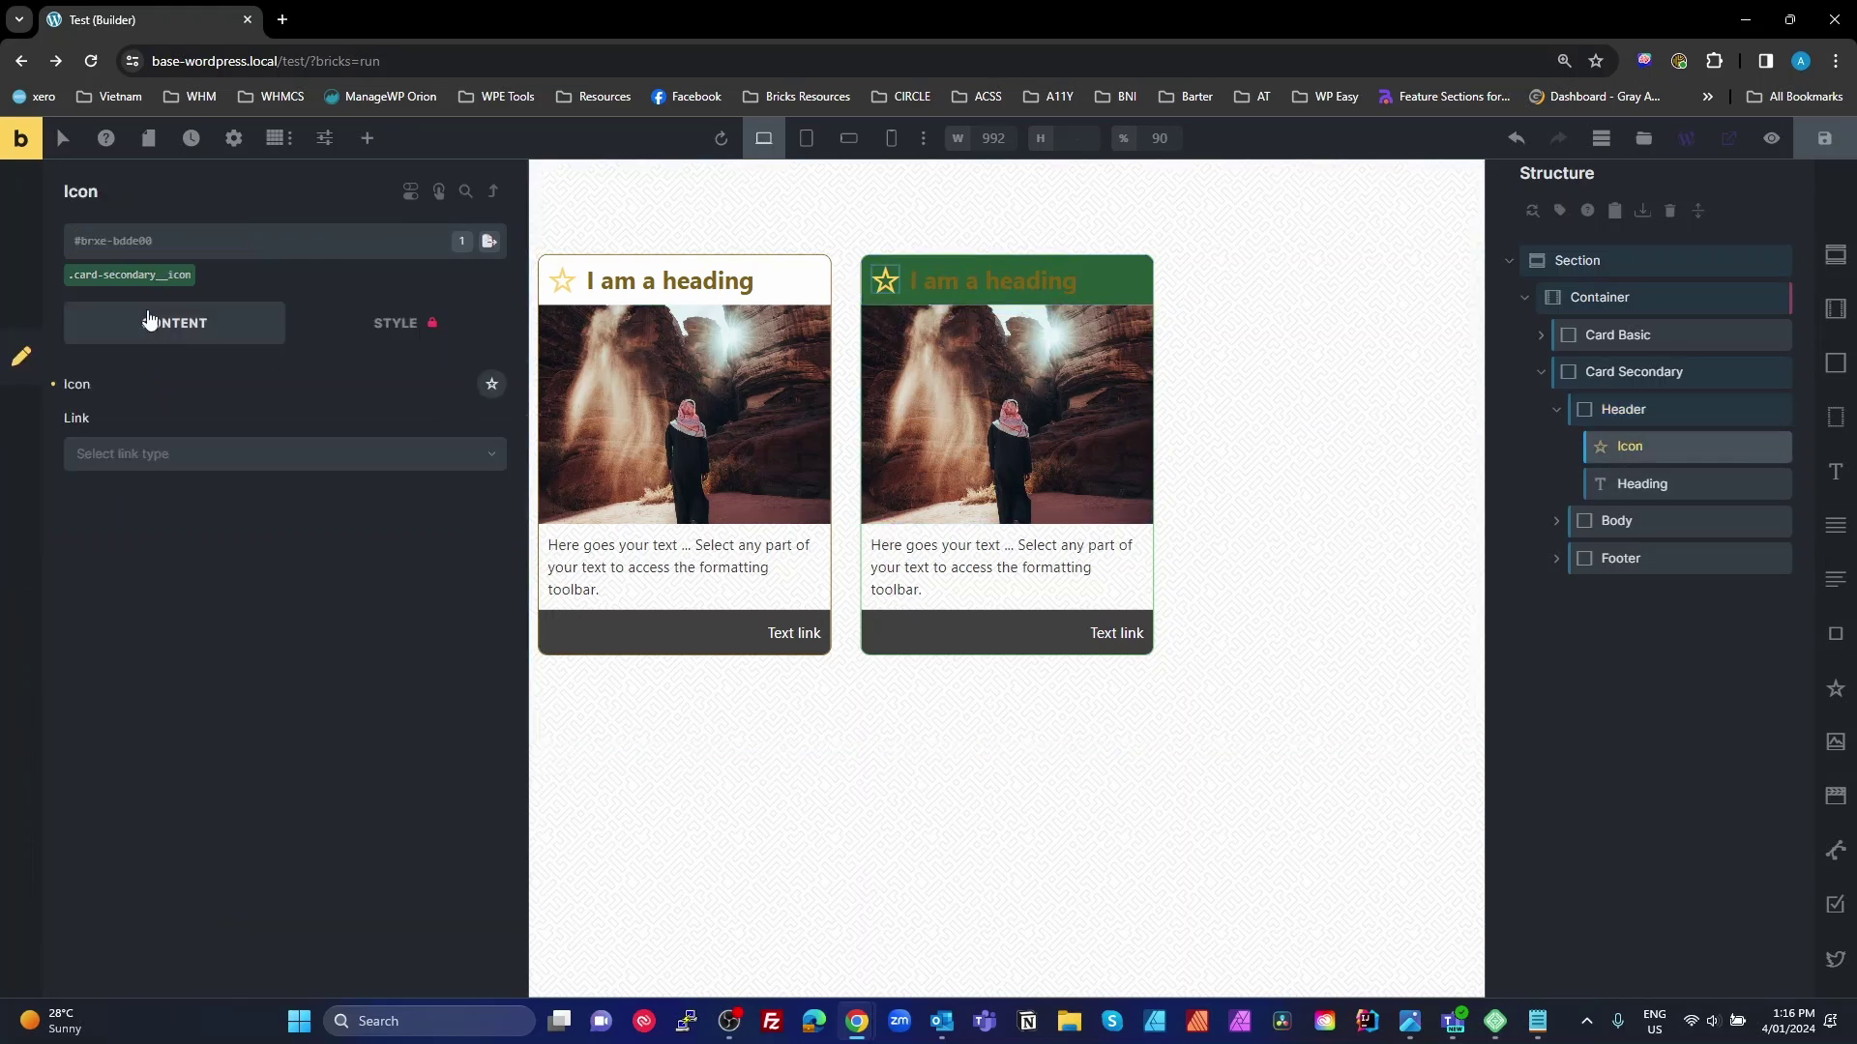
click(159, 277)
click(491, 422)
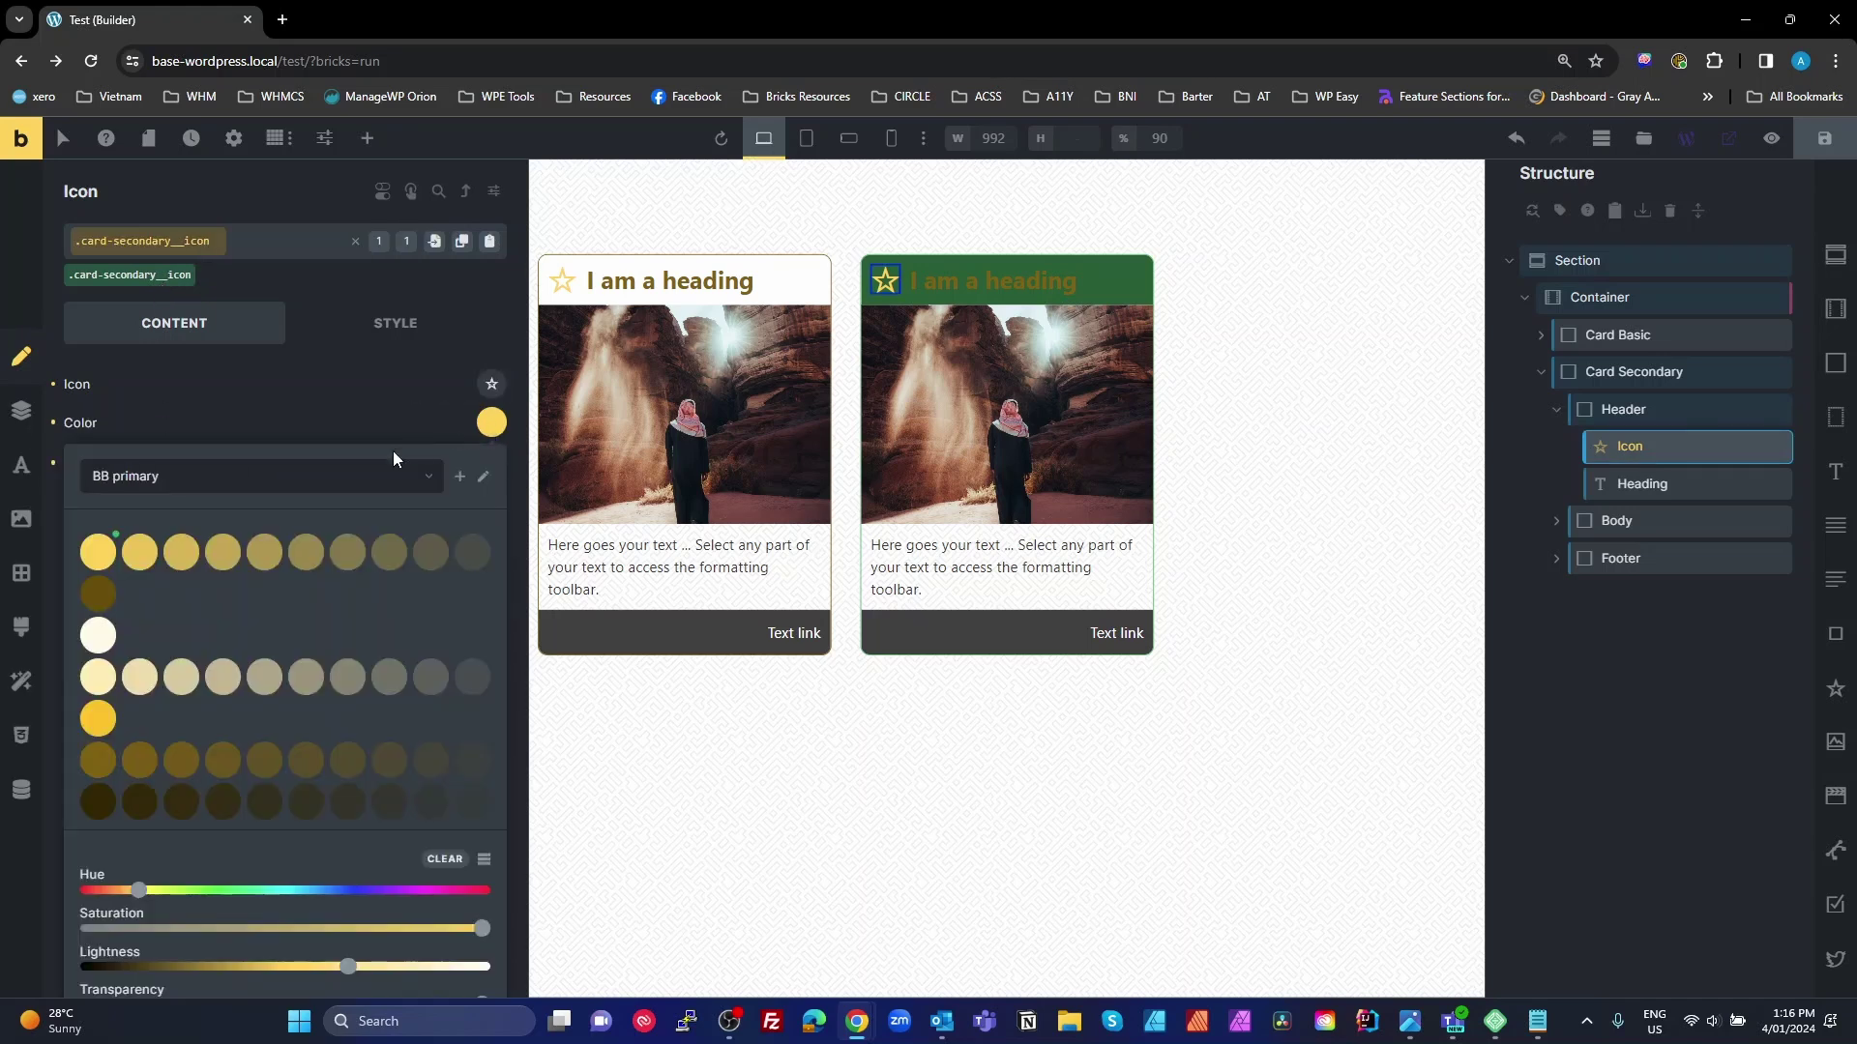
click(280, 479)
click(184, 585)
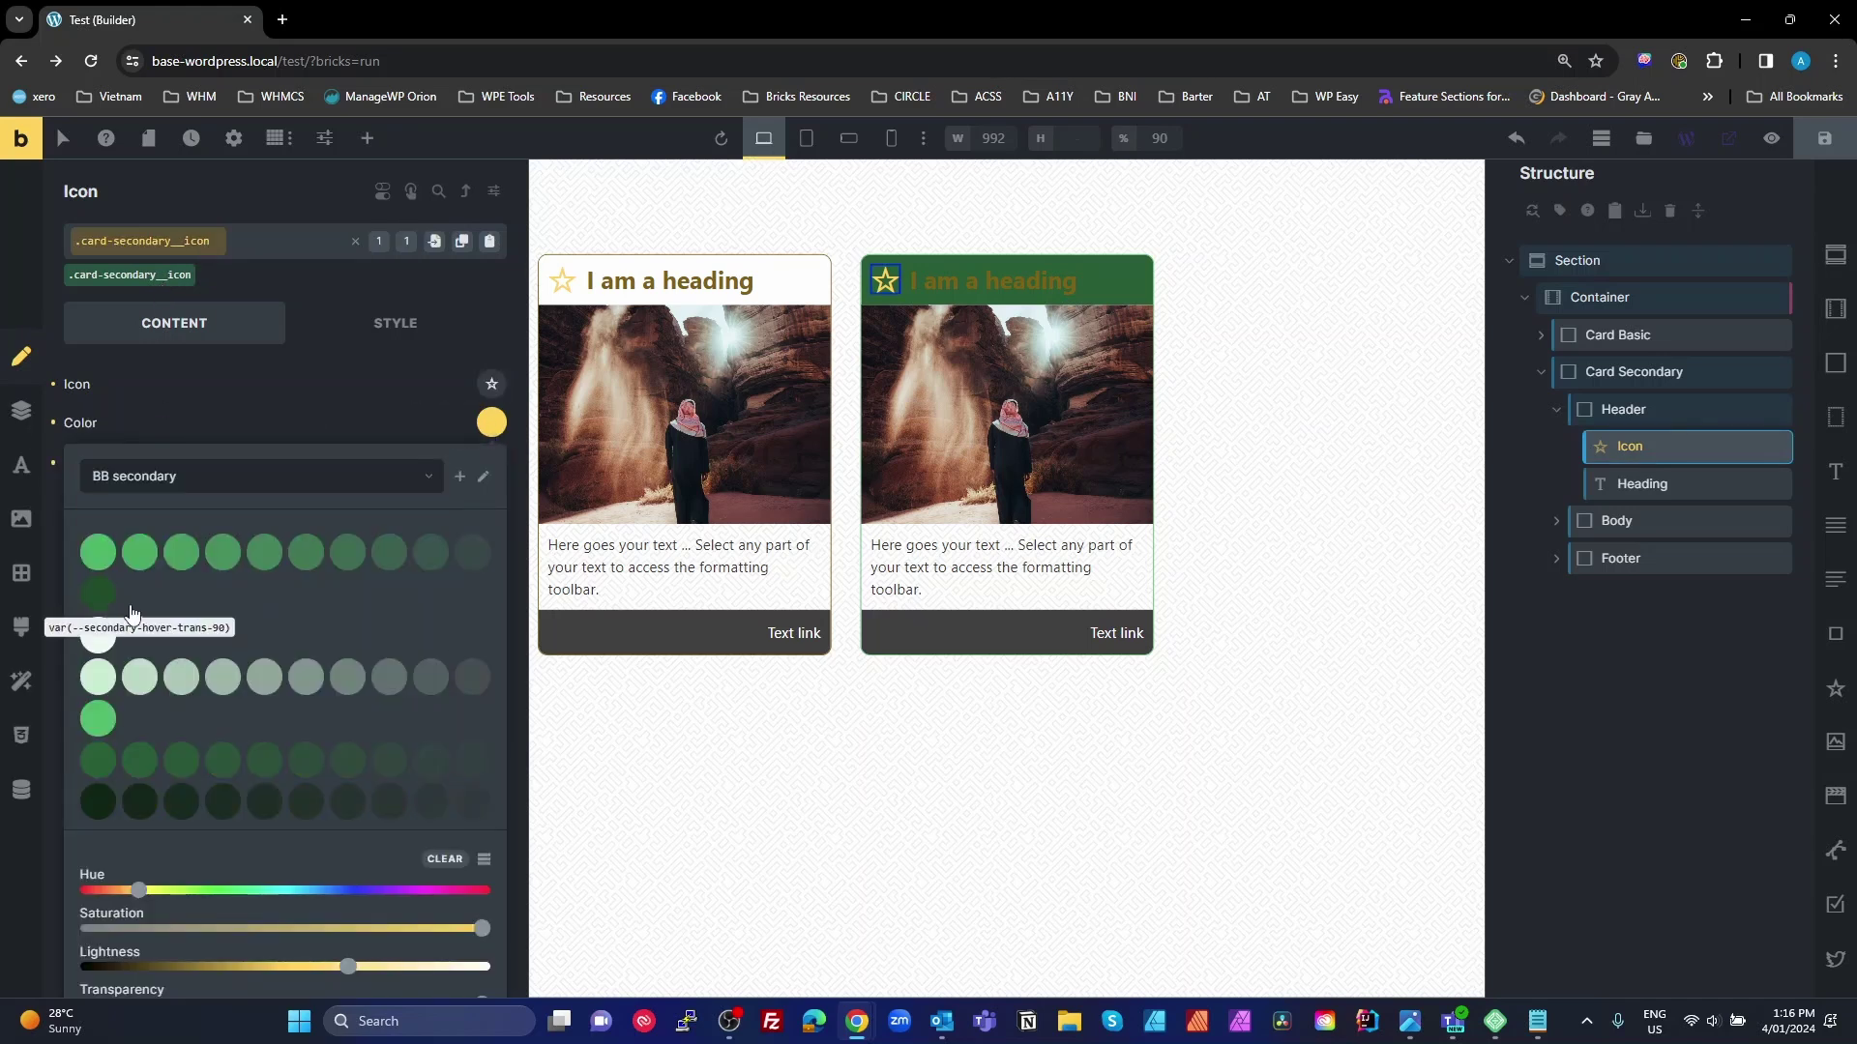
click(99, 638)
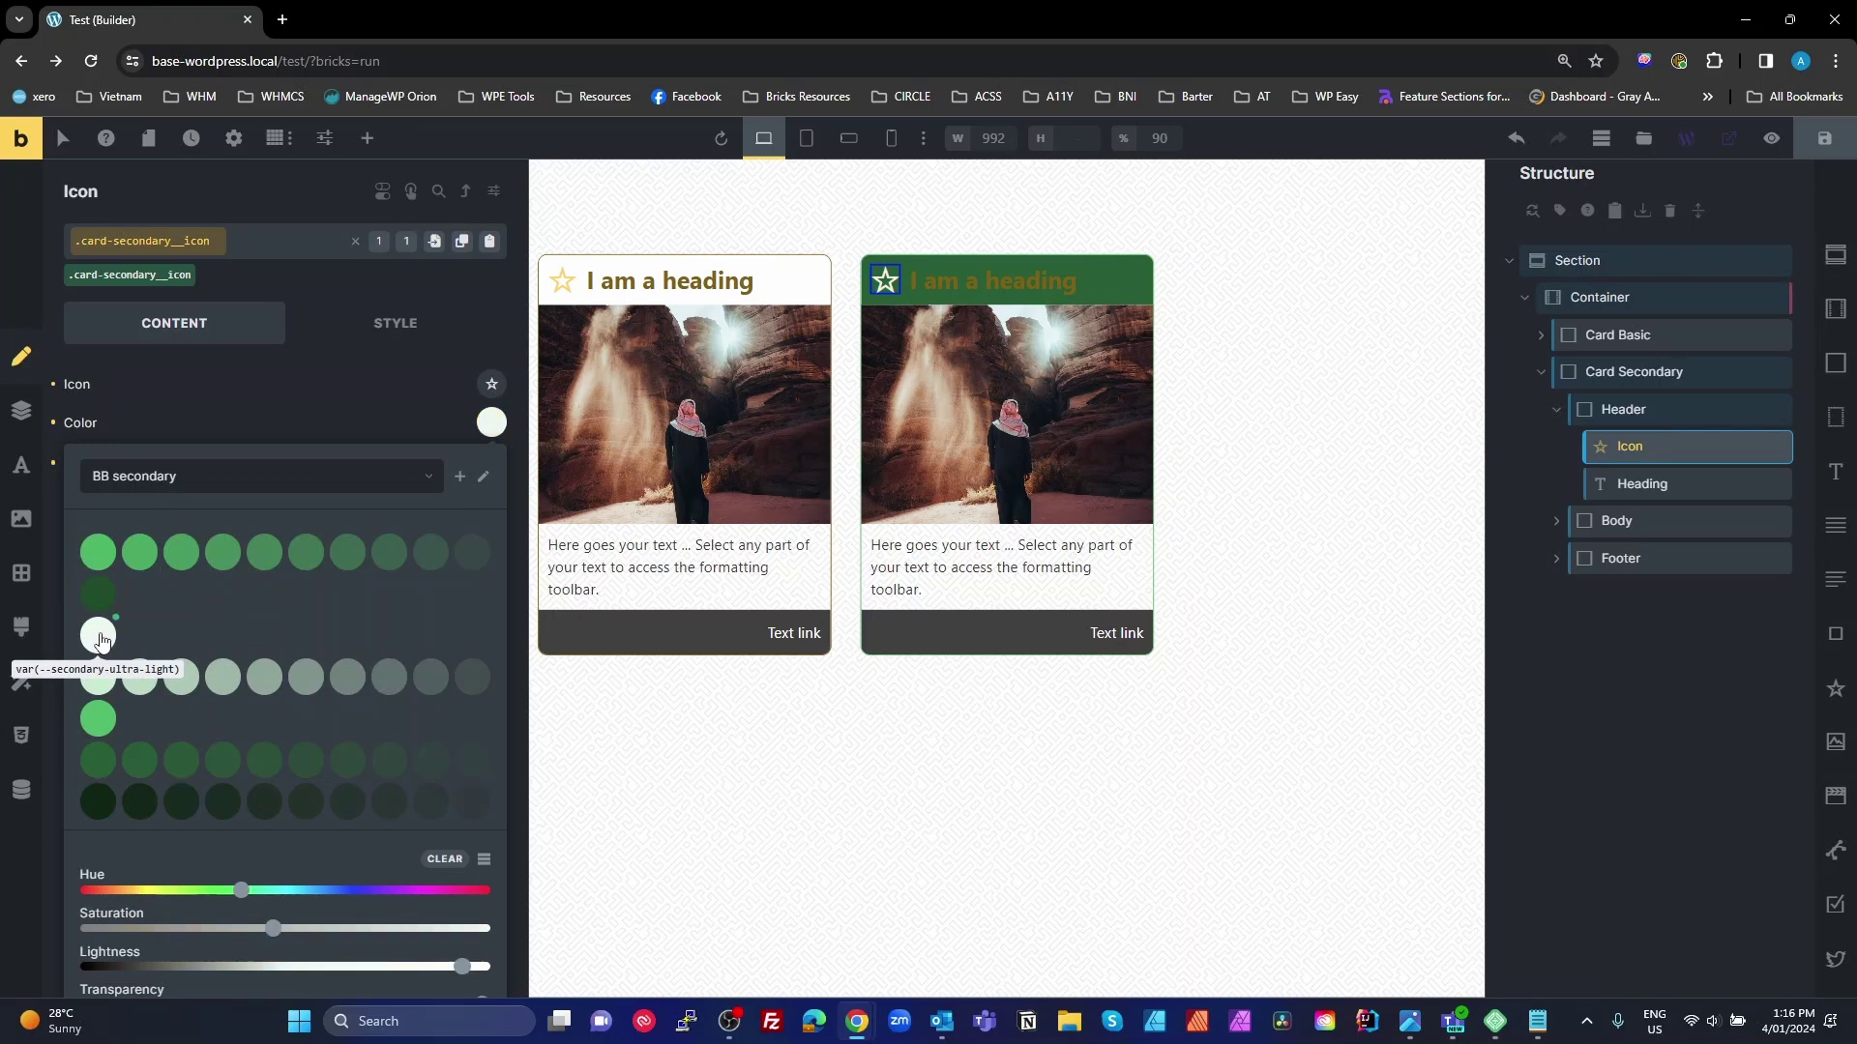
Step: Set the text color of the card-secondary__heading class to the near-white ultra-light shade from the BB secondary palette
click(1643, 485)
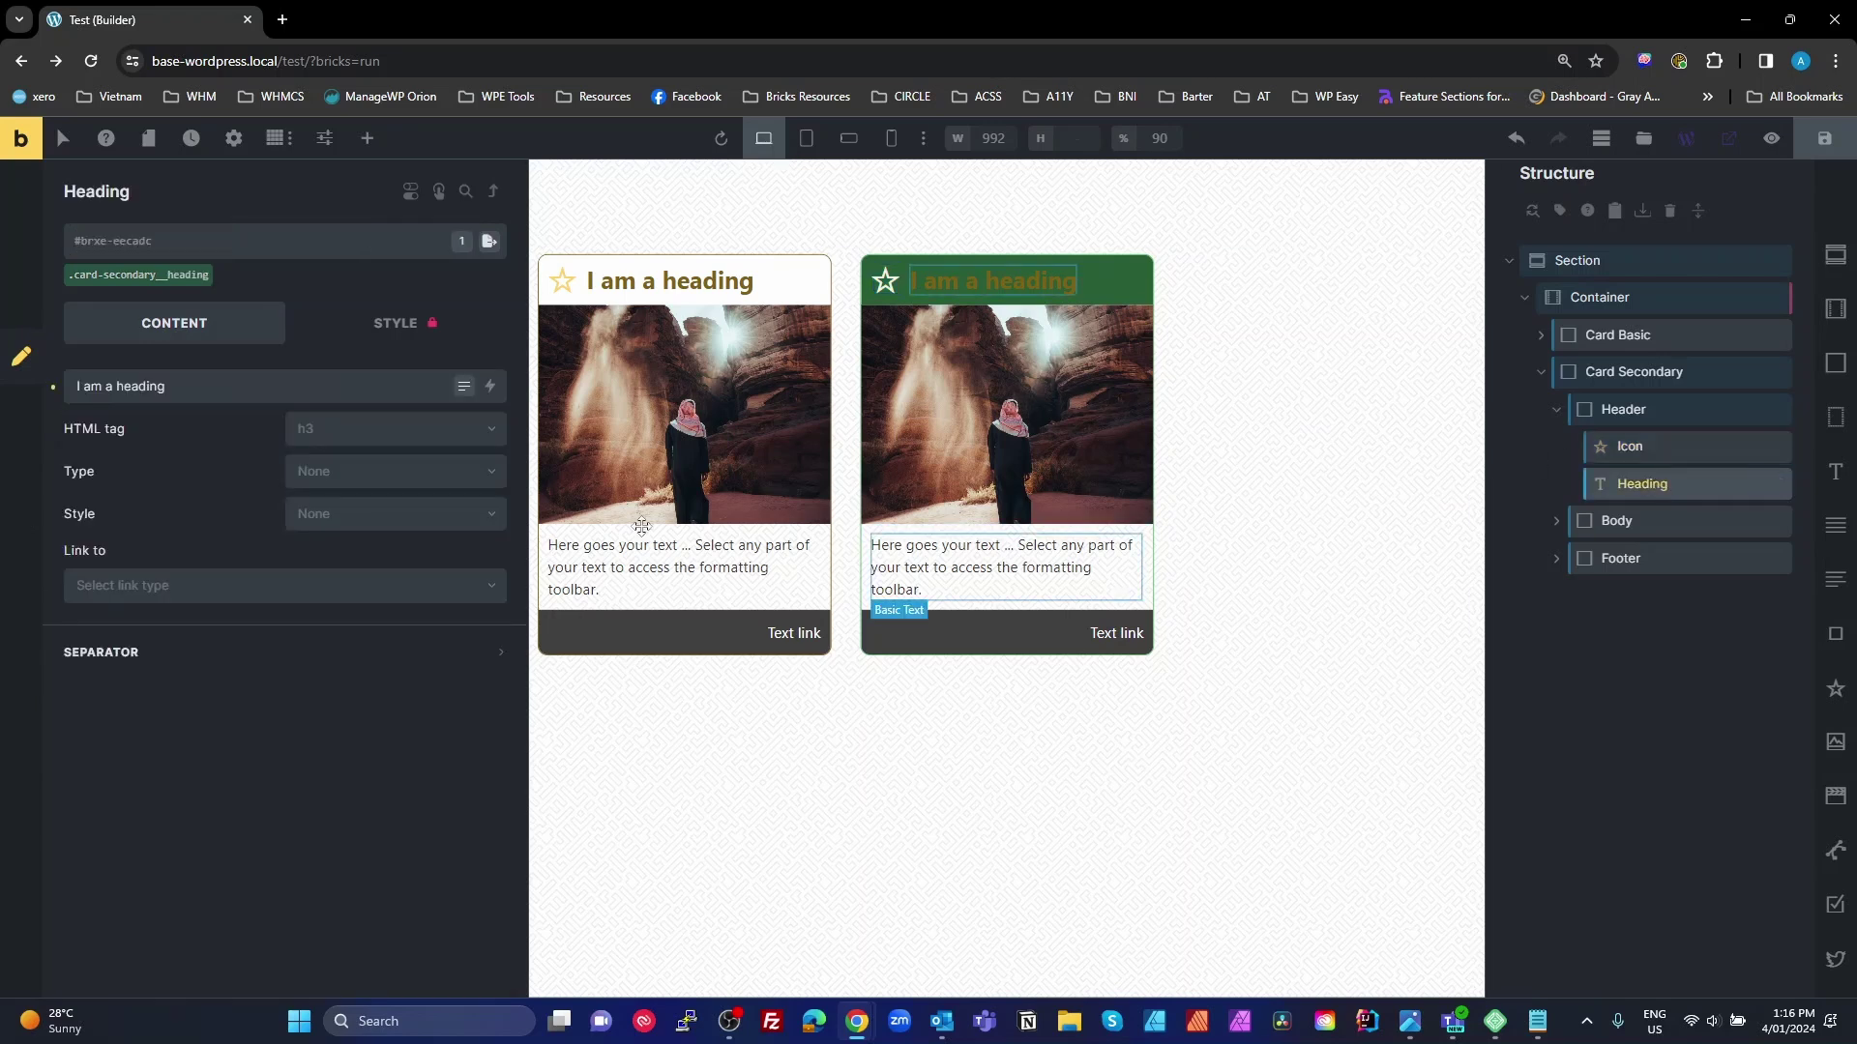
click(159, 278)
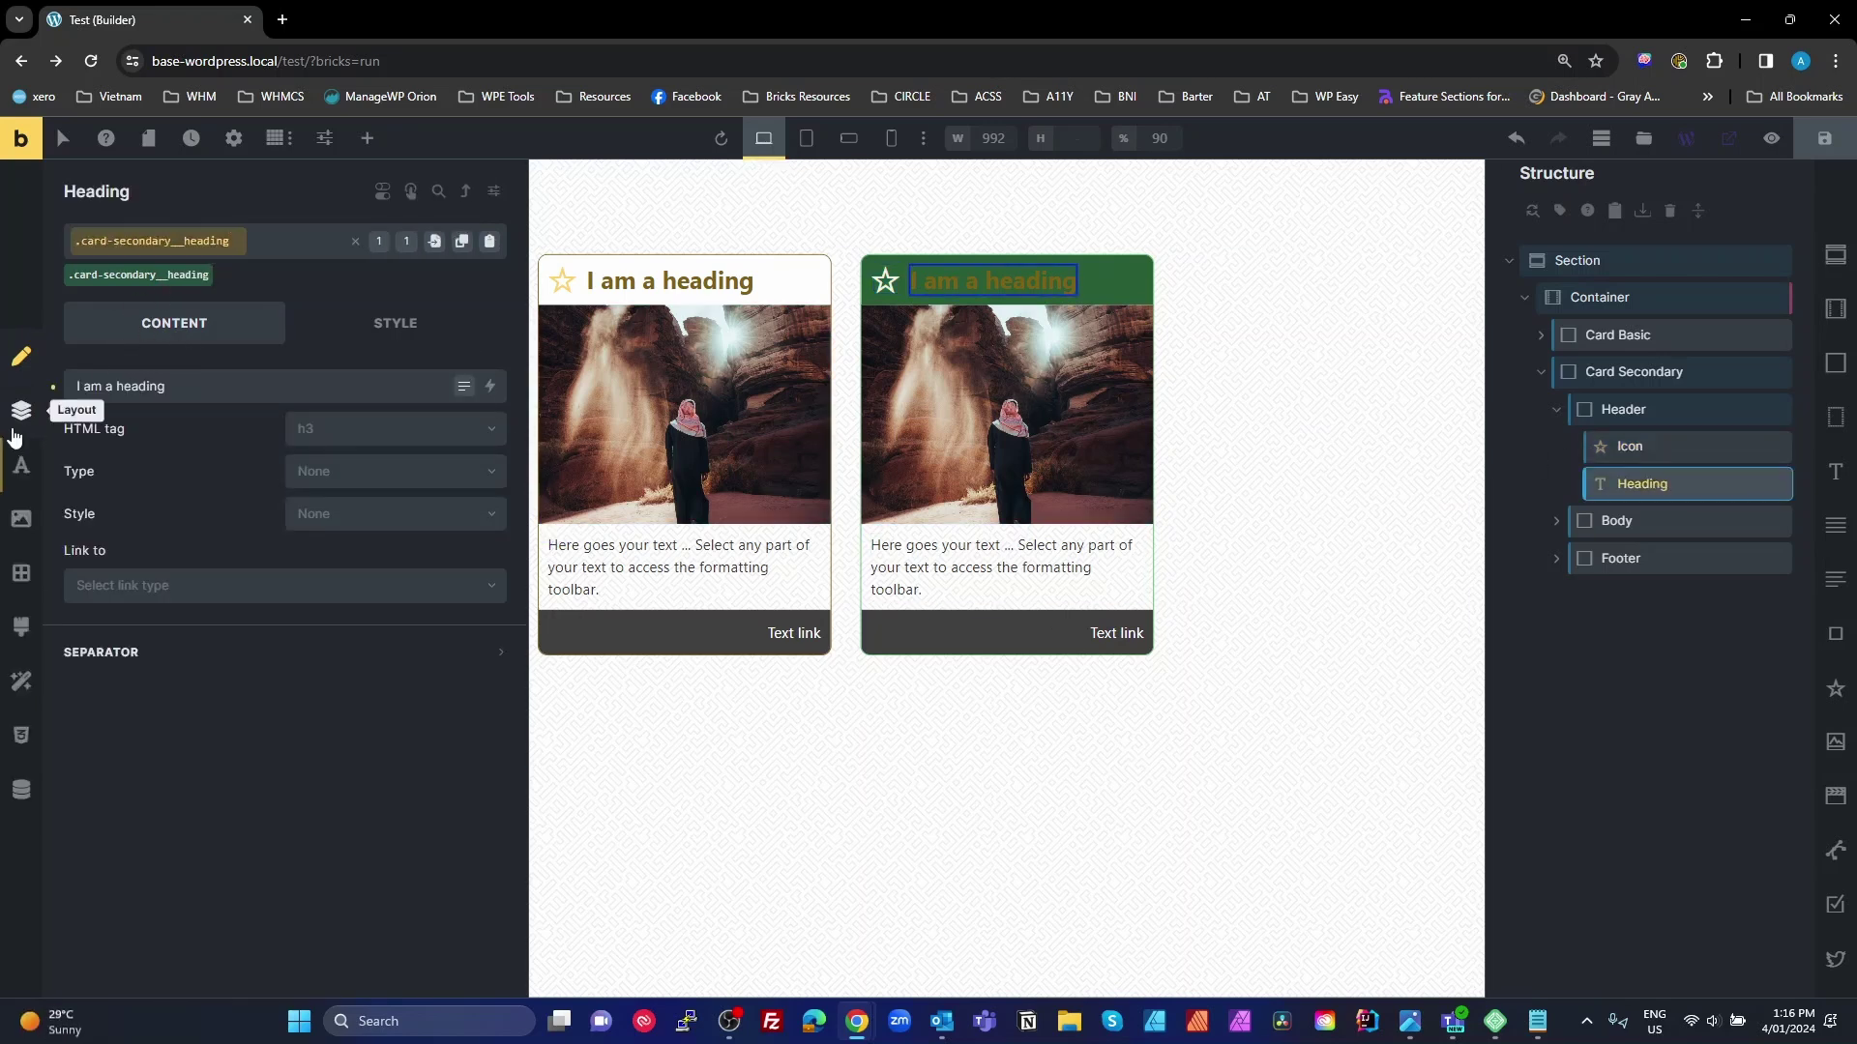
click(24, 465)
click(394, 443)
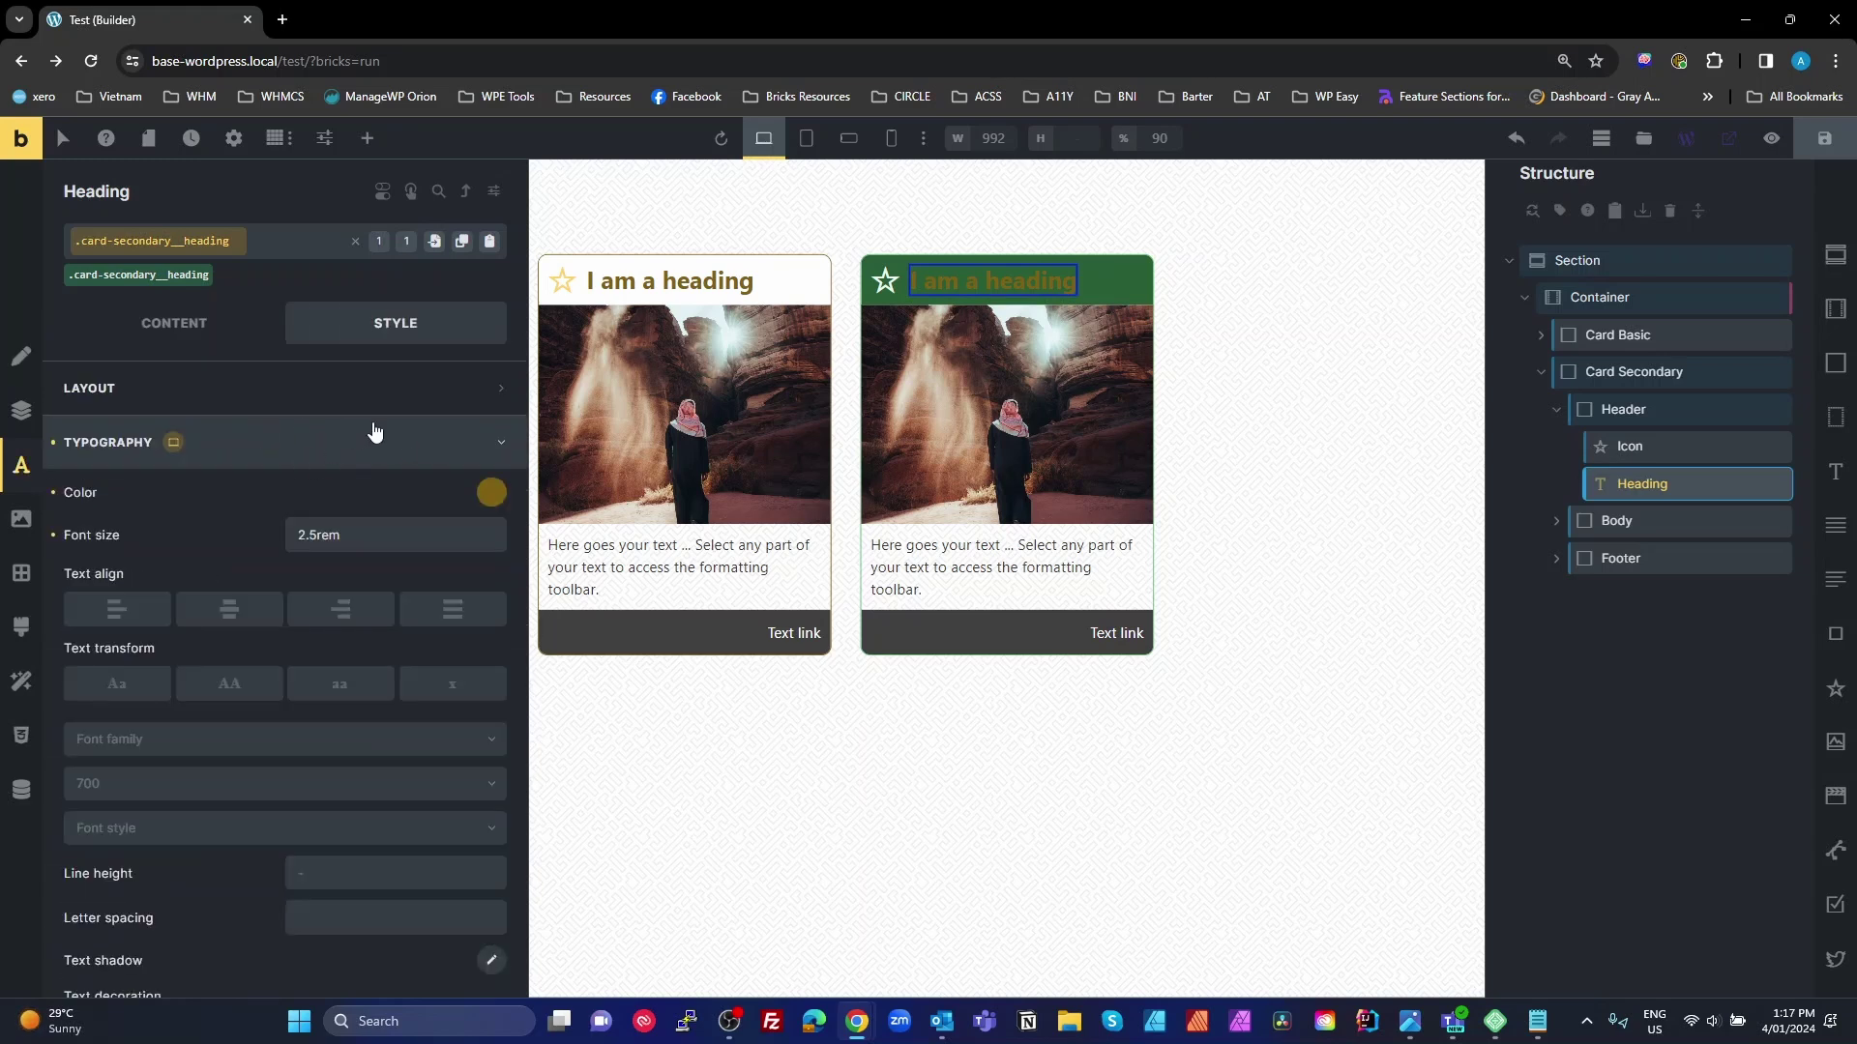
click(491, 492)
click(174, 551)
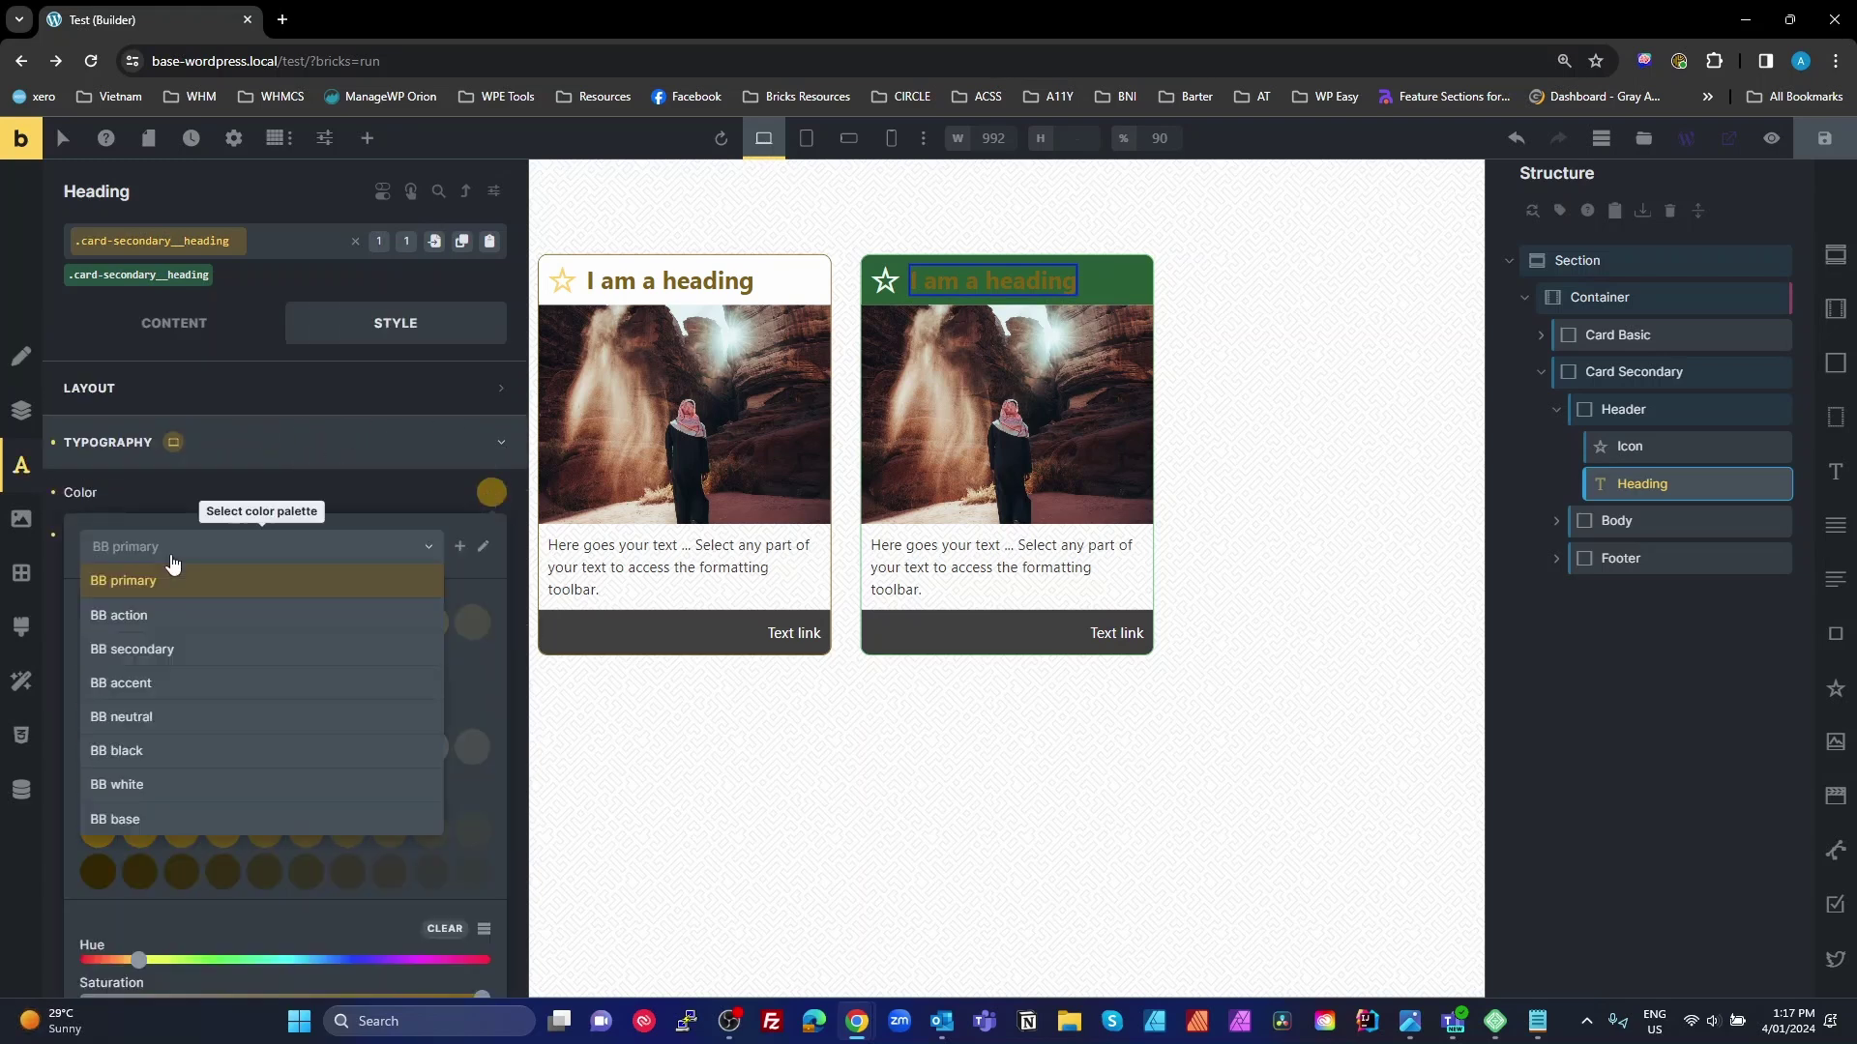
click(151, 652)
click(98, 714)
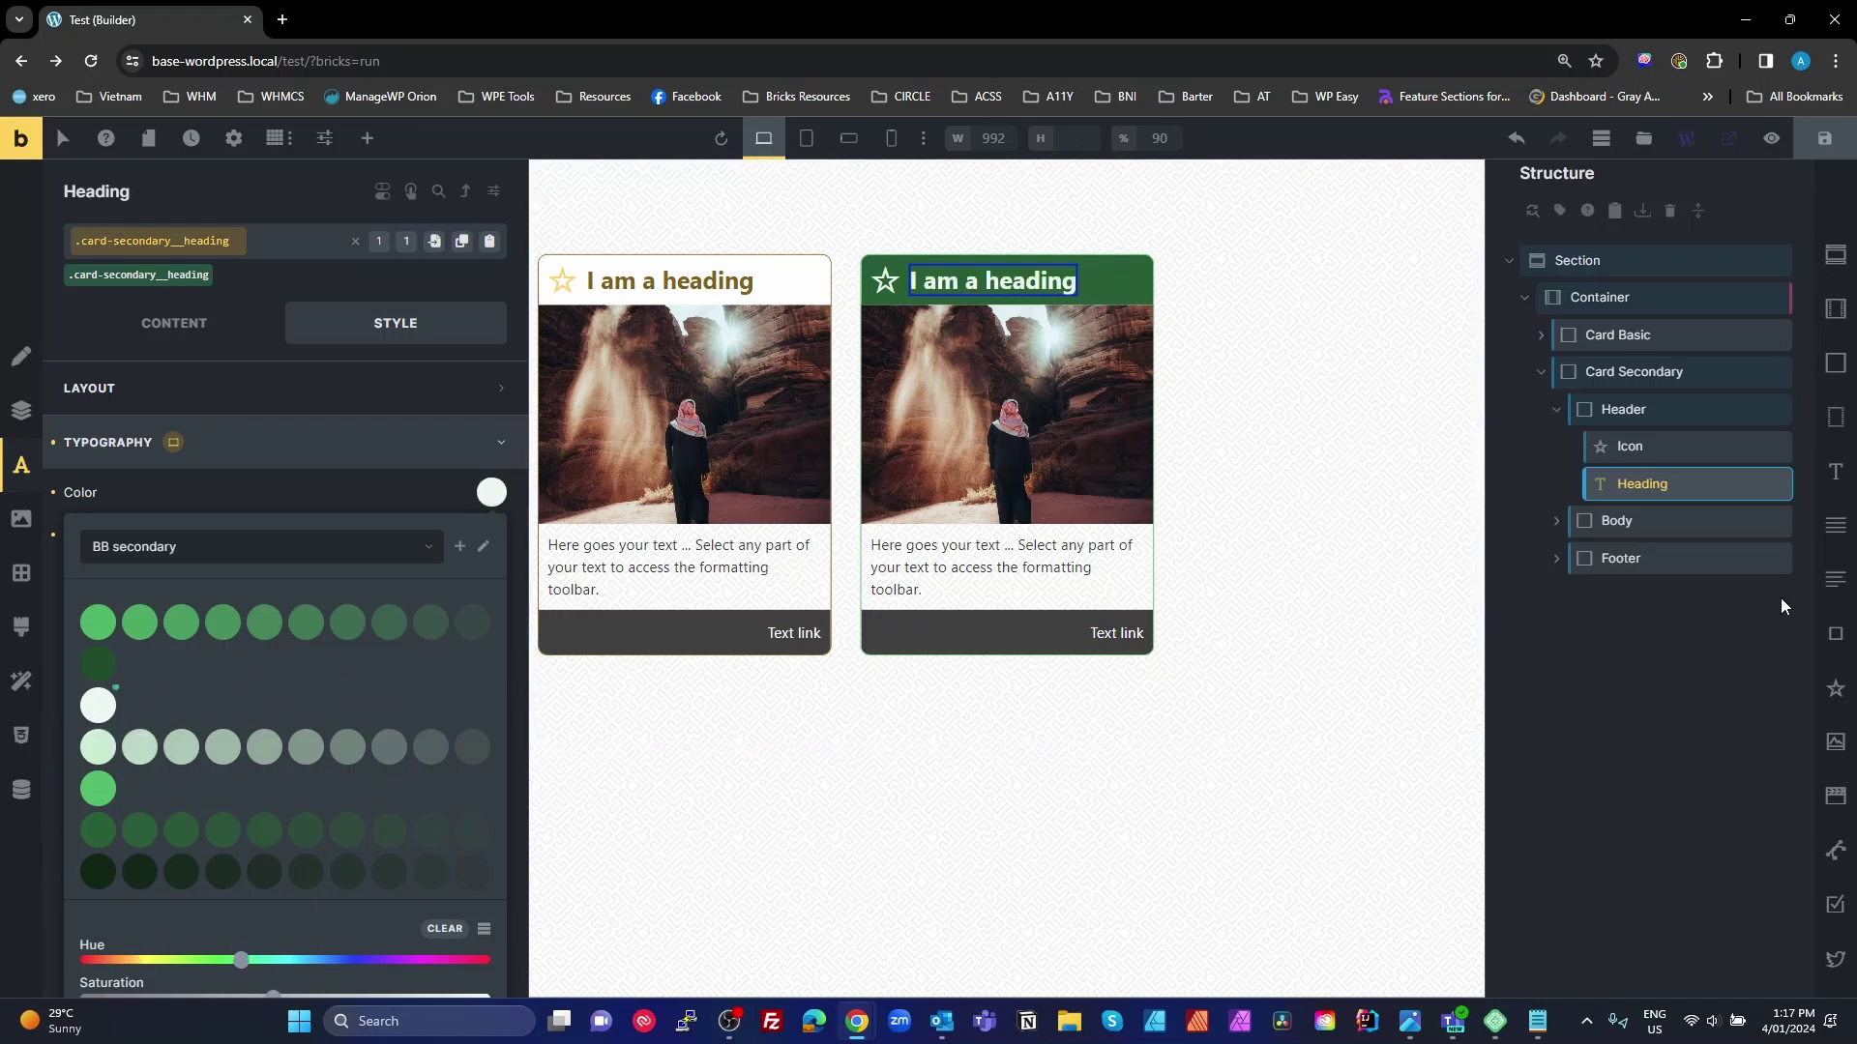
Step: Set the background color of the card-secondary__footer class to the solid darkest green from the BB secondary palette
click(1644, 558)
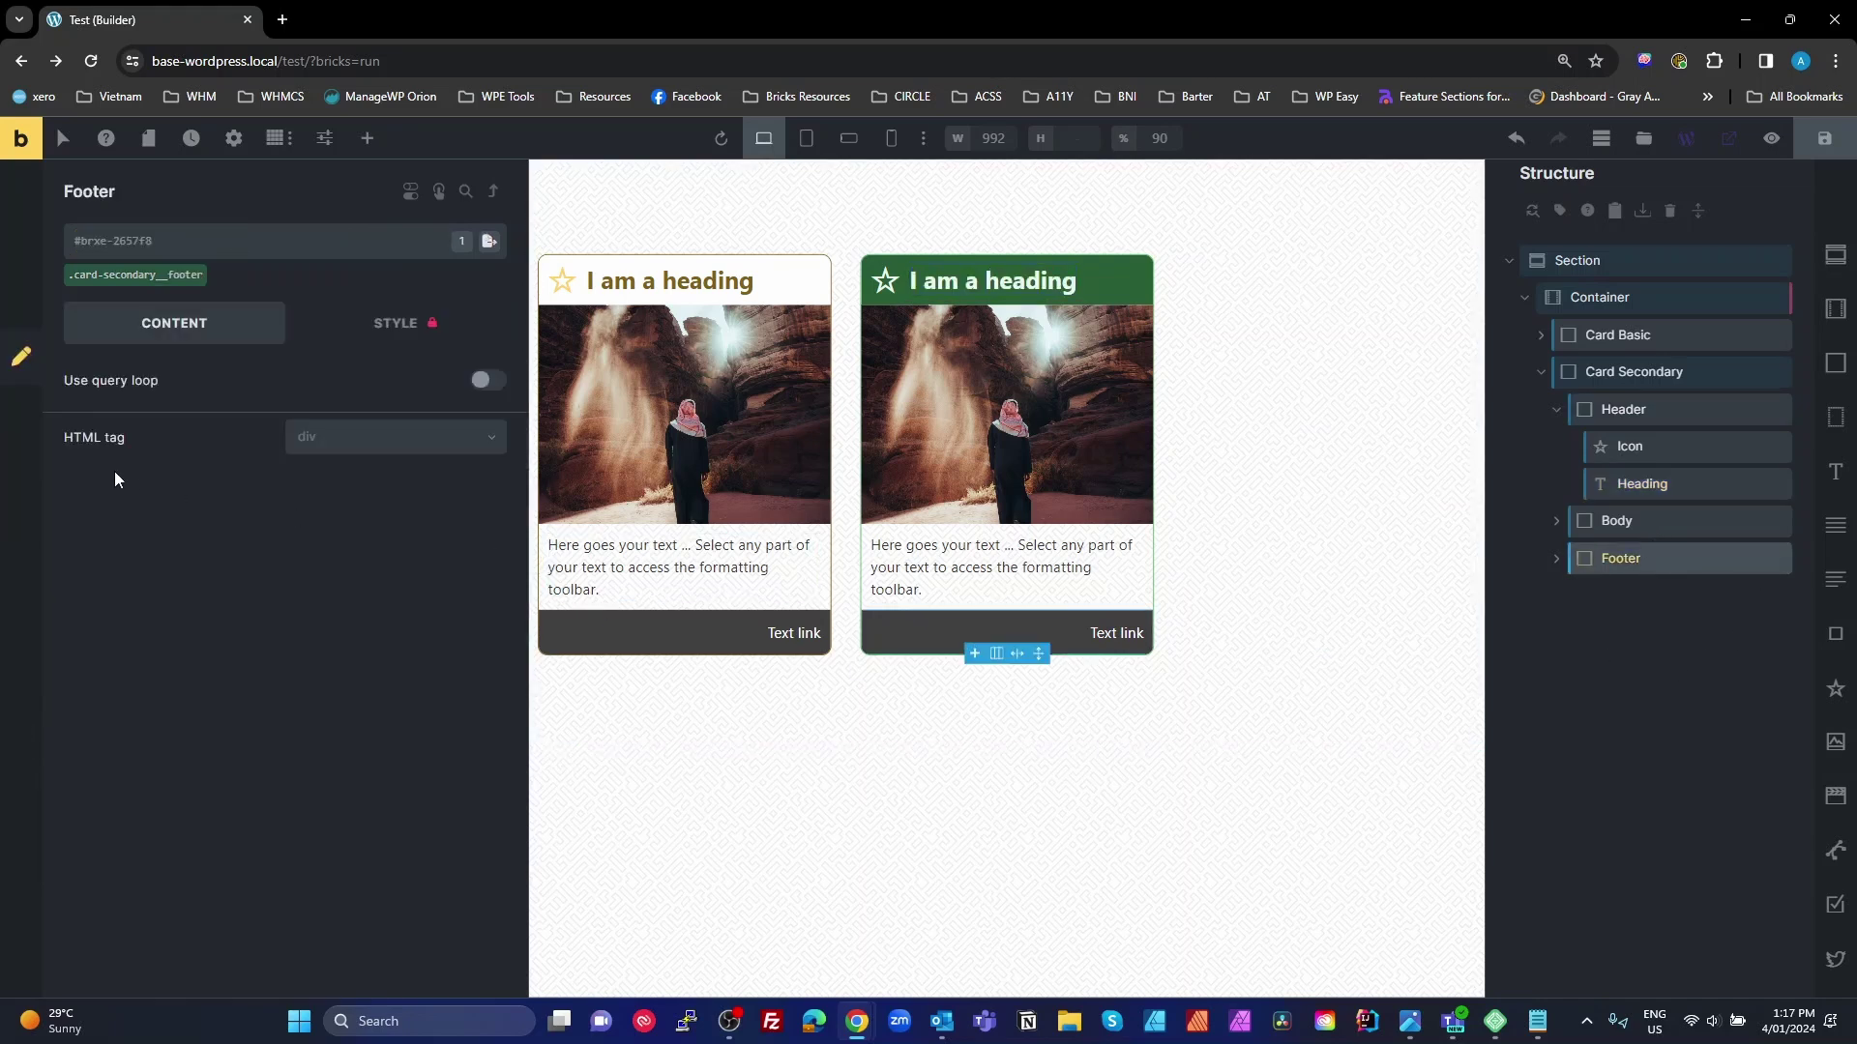
click(162, 278)
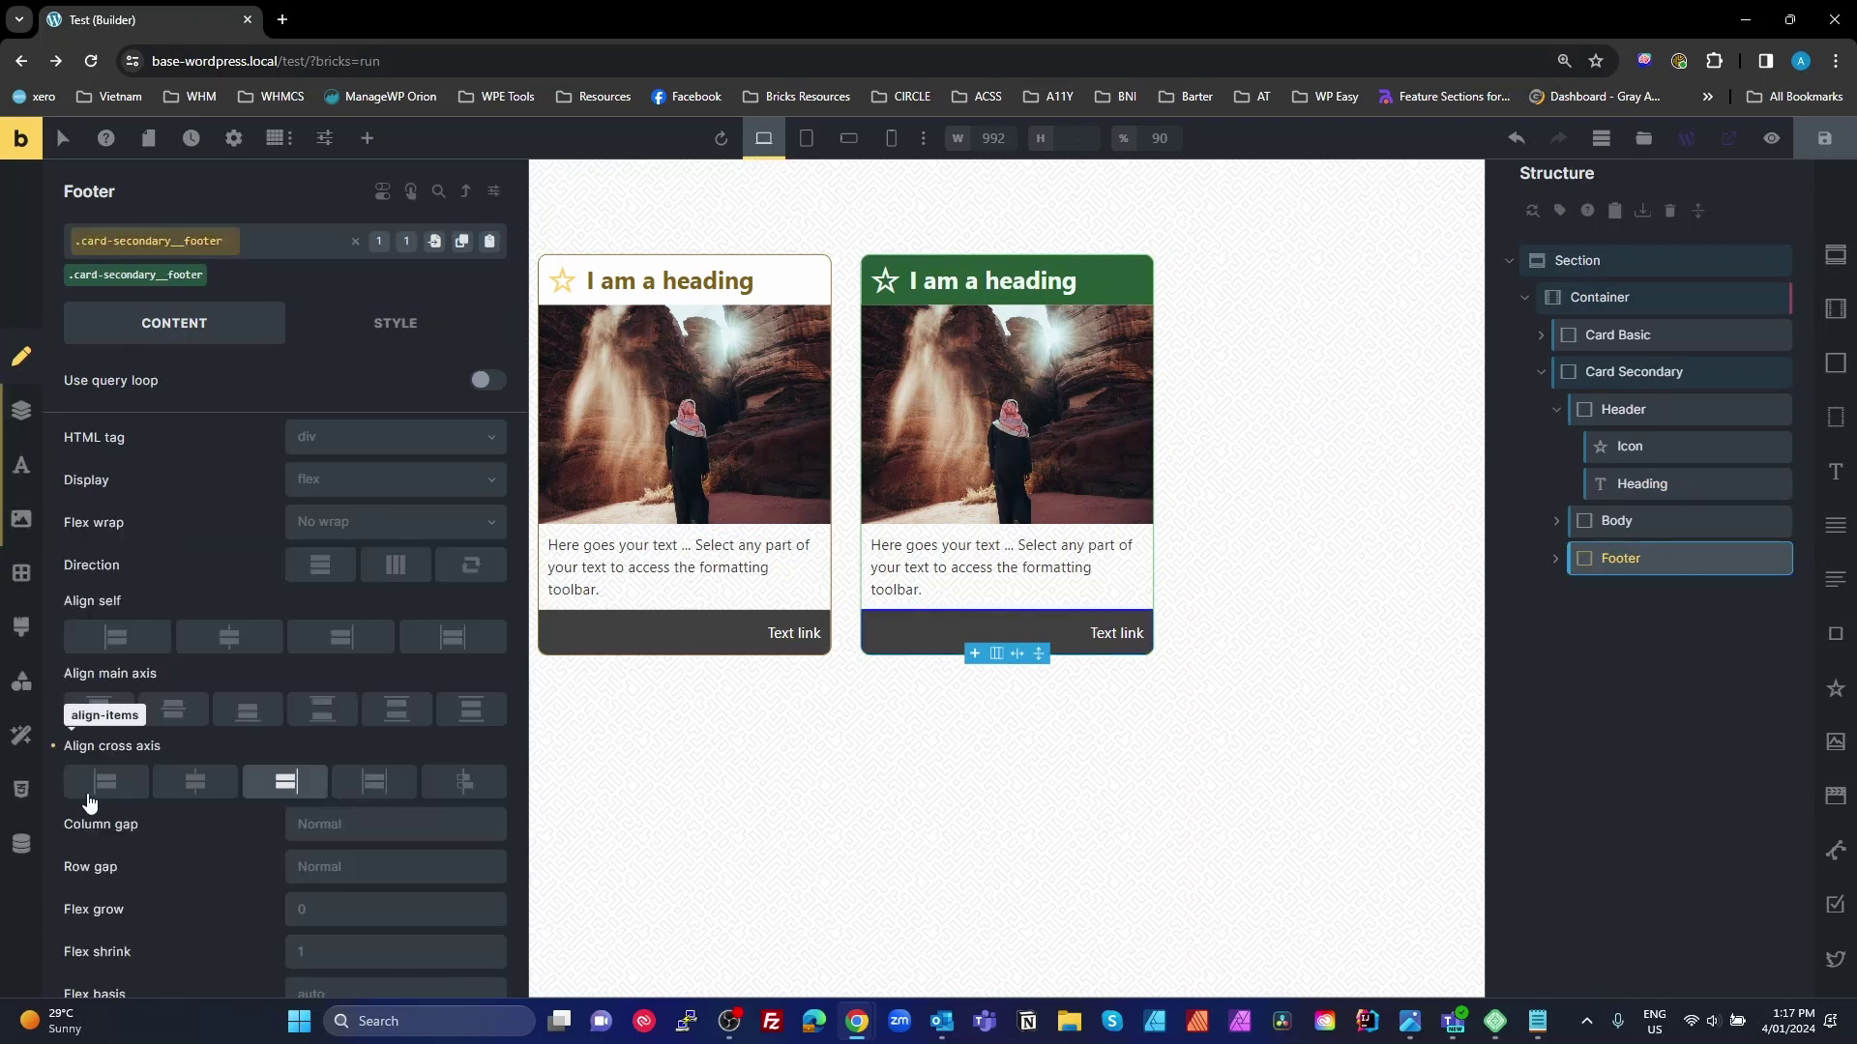
click(21, 519)
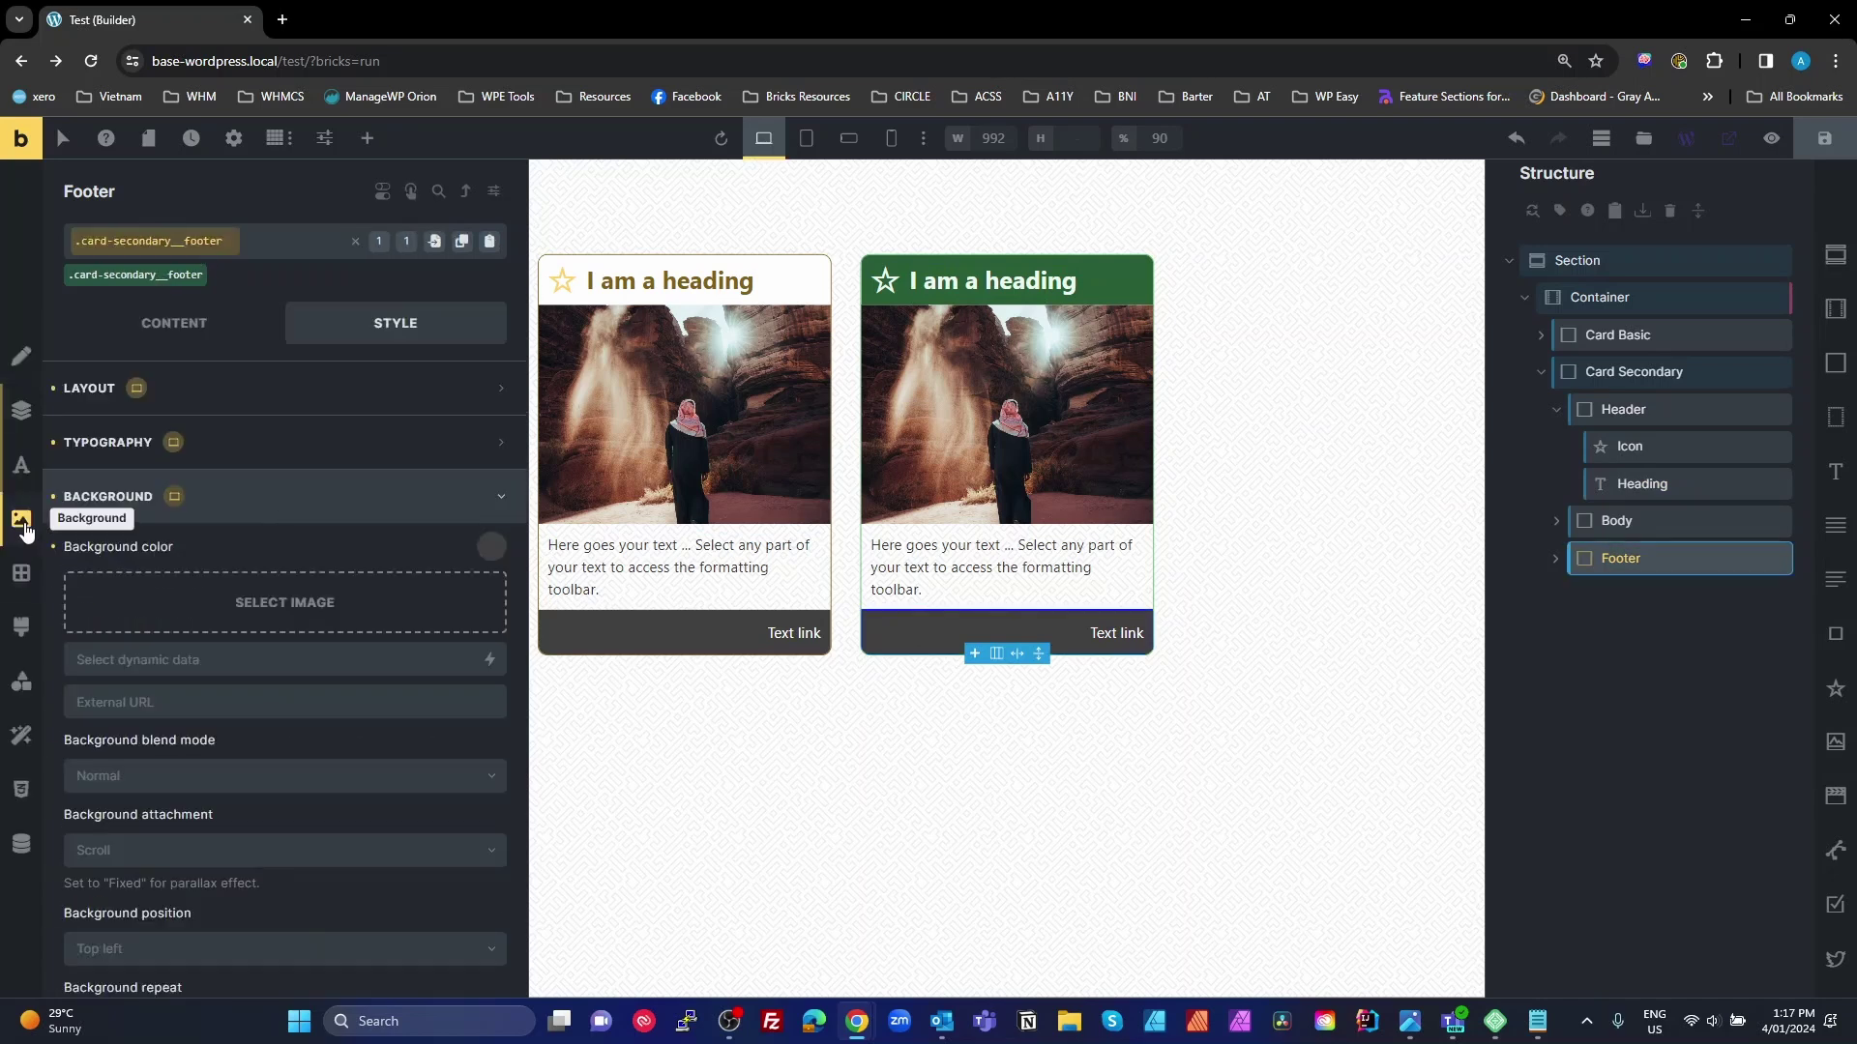
click(490, 551)
click(223, 604)
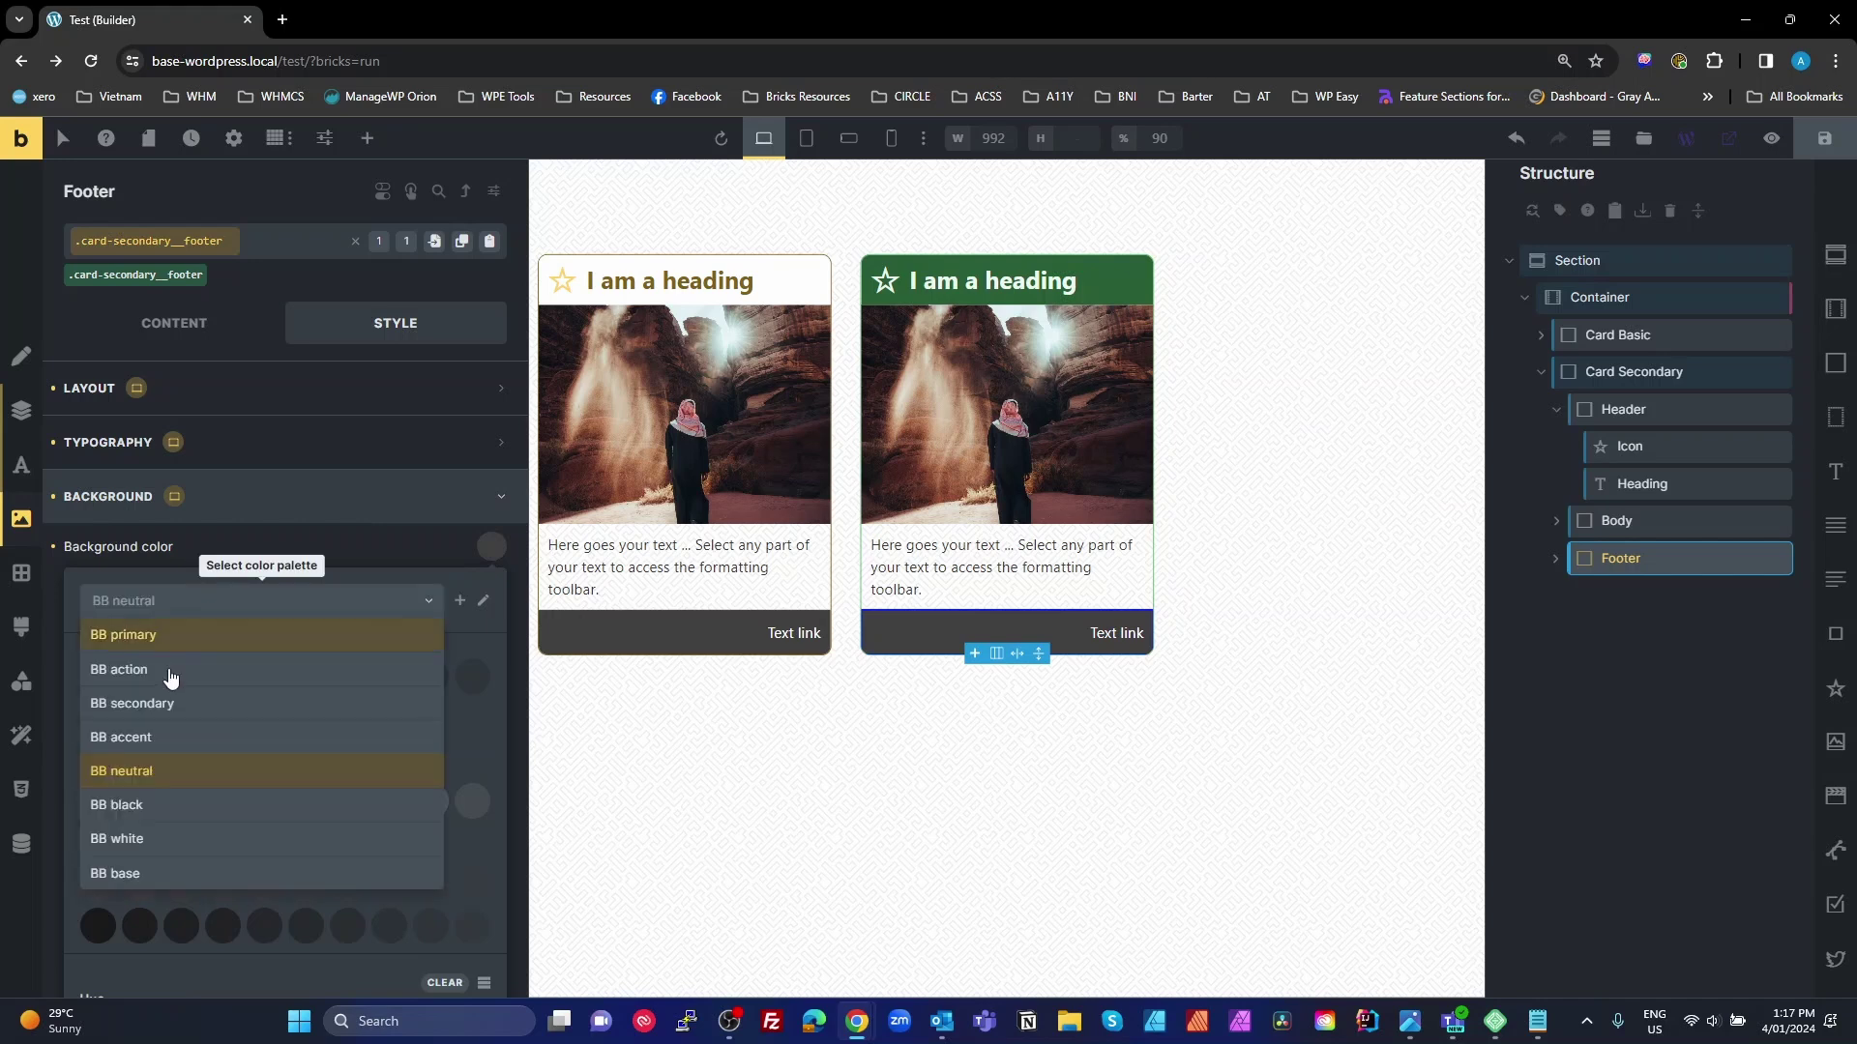
click(159, 703)
scroll(96, 832, down, 1)
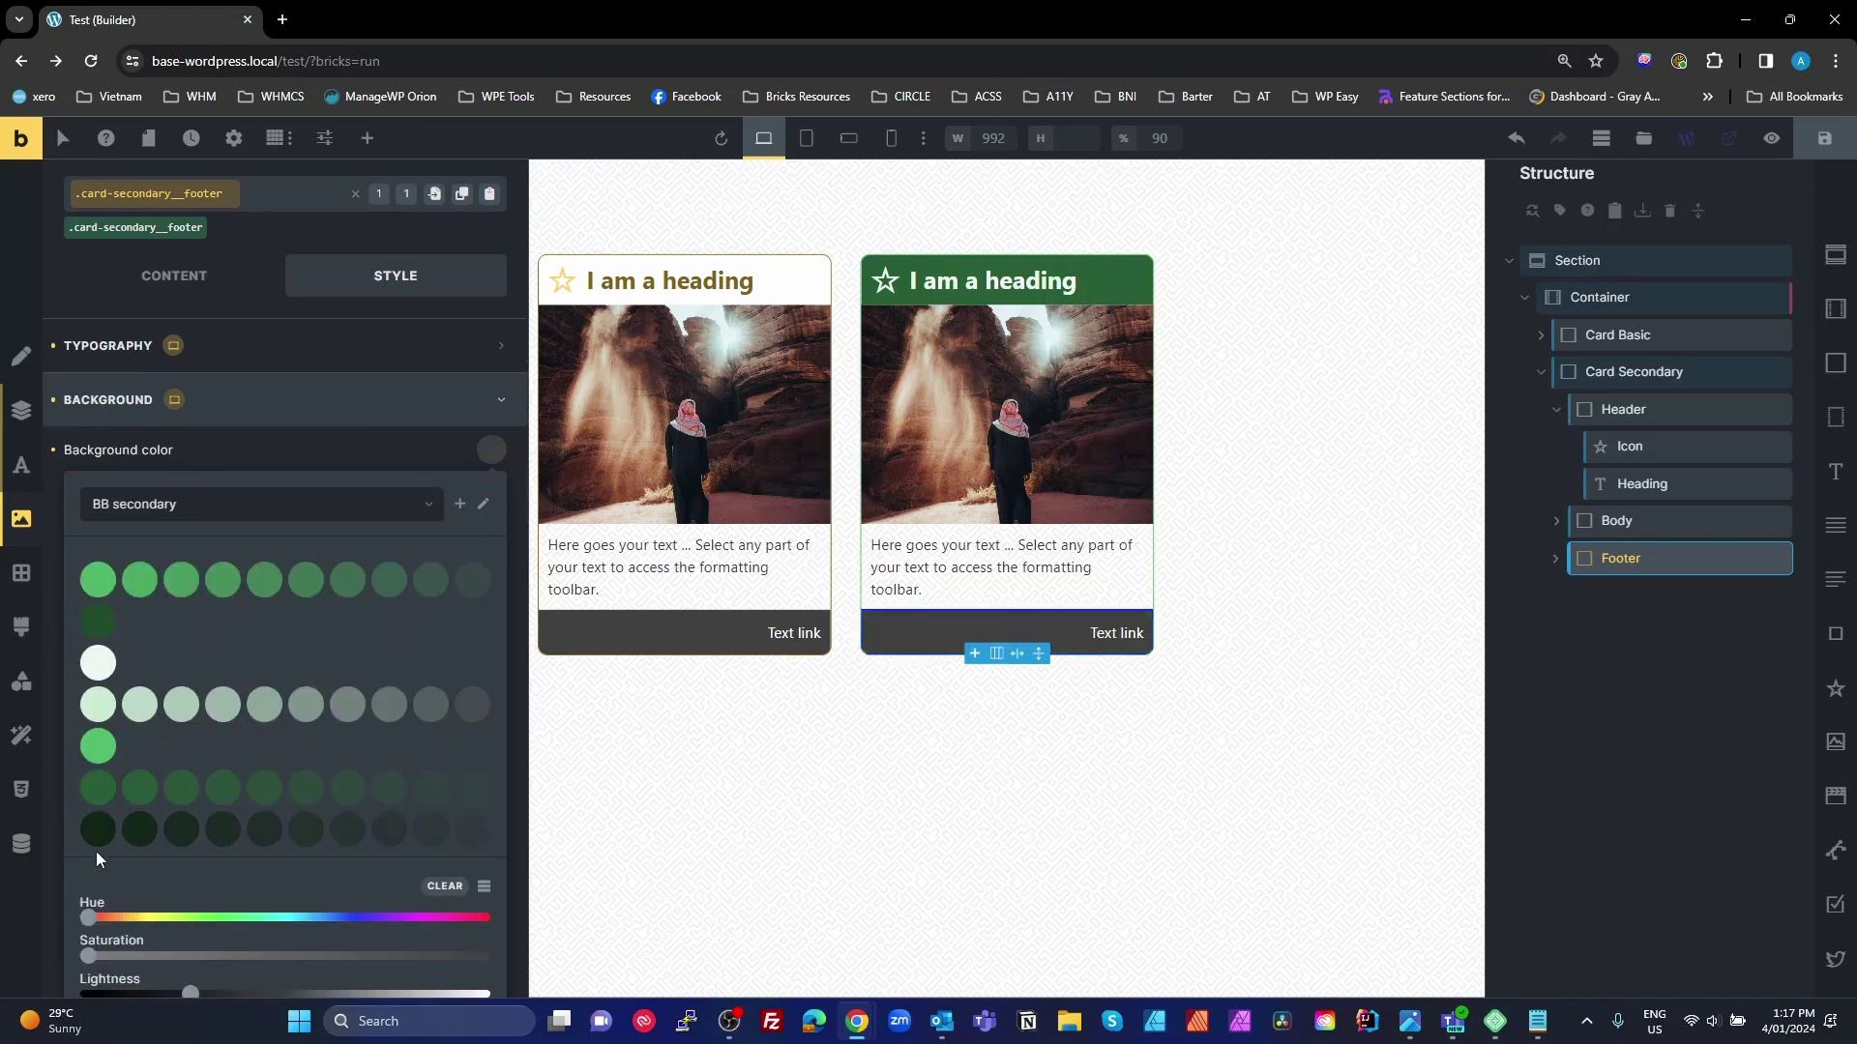
click(104, 833)
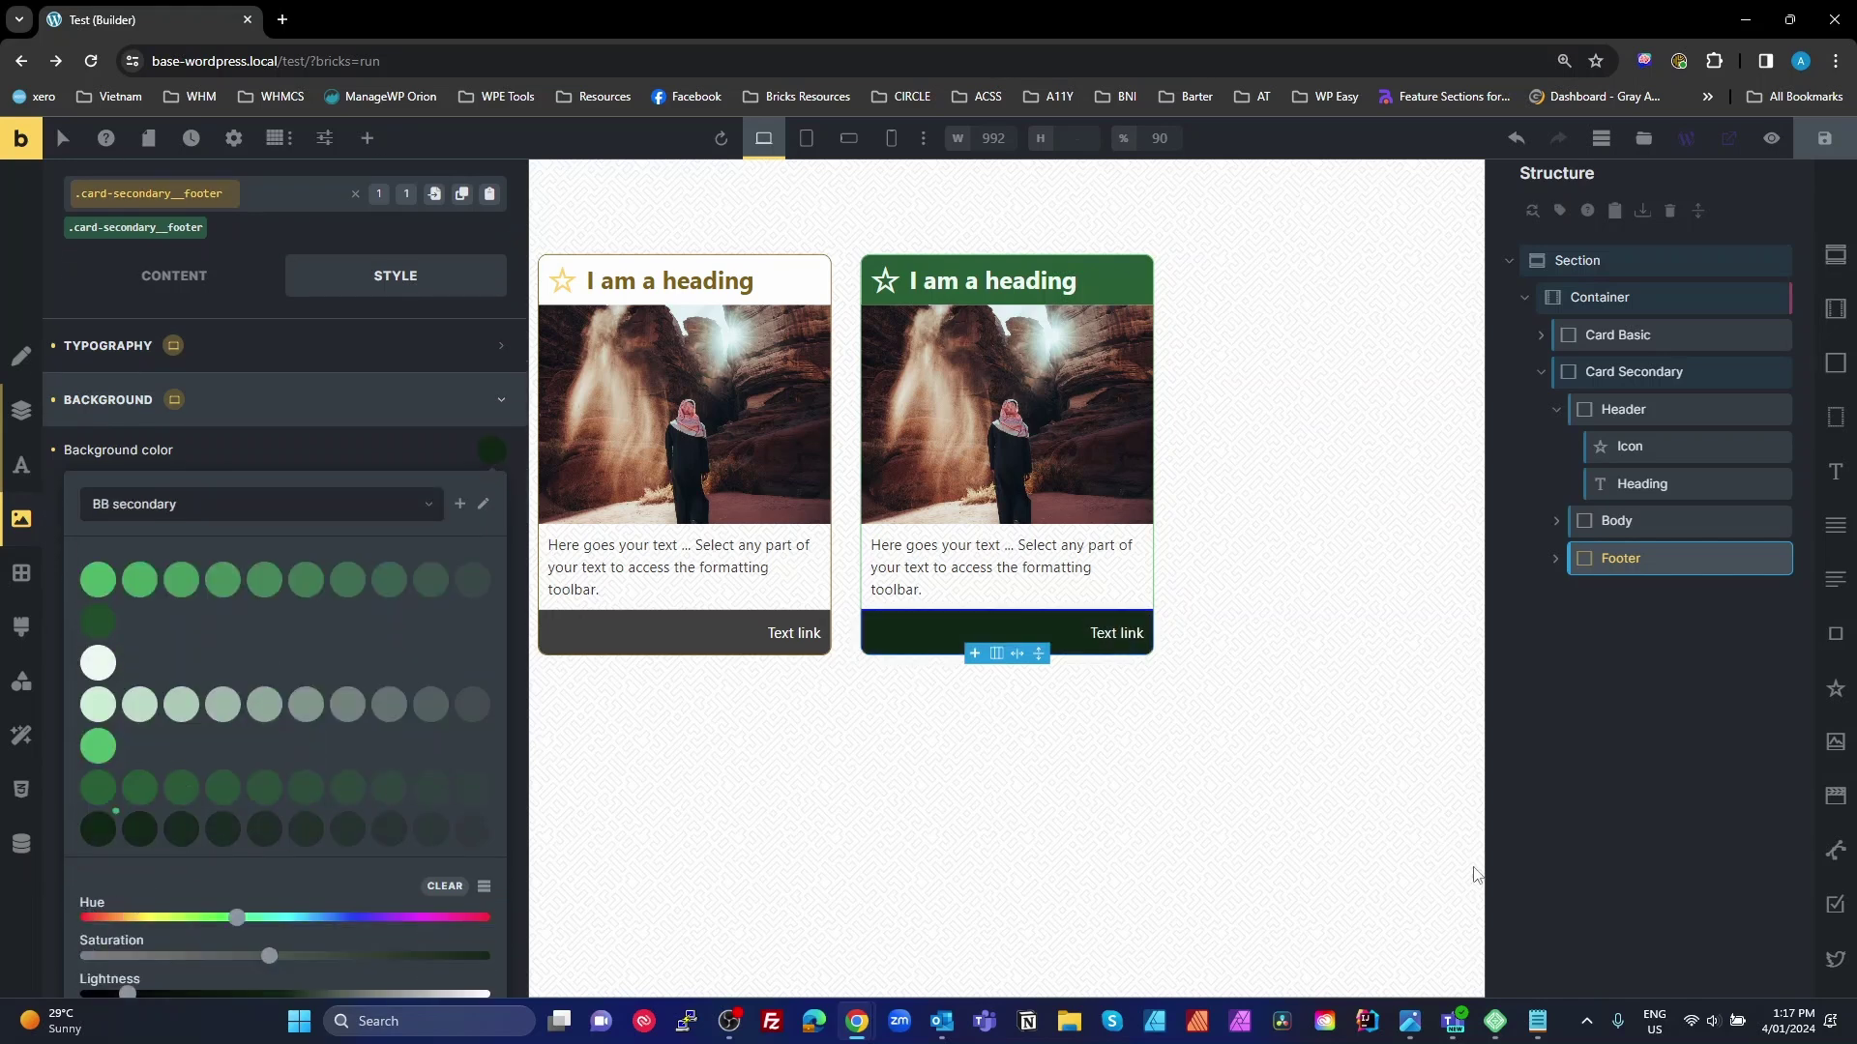
click(1645, 768)
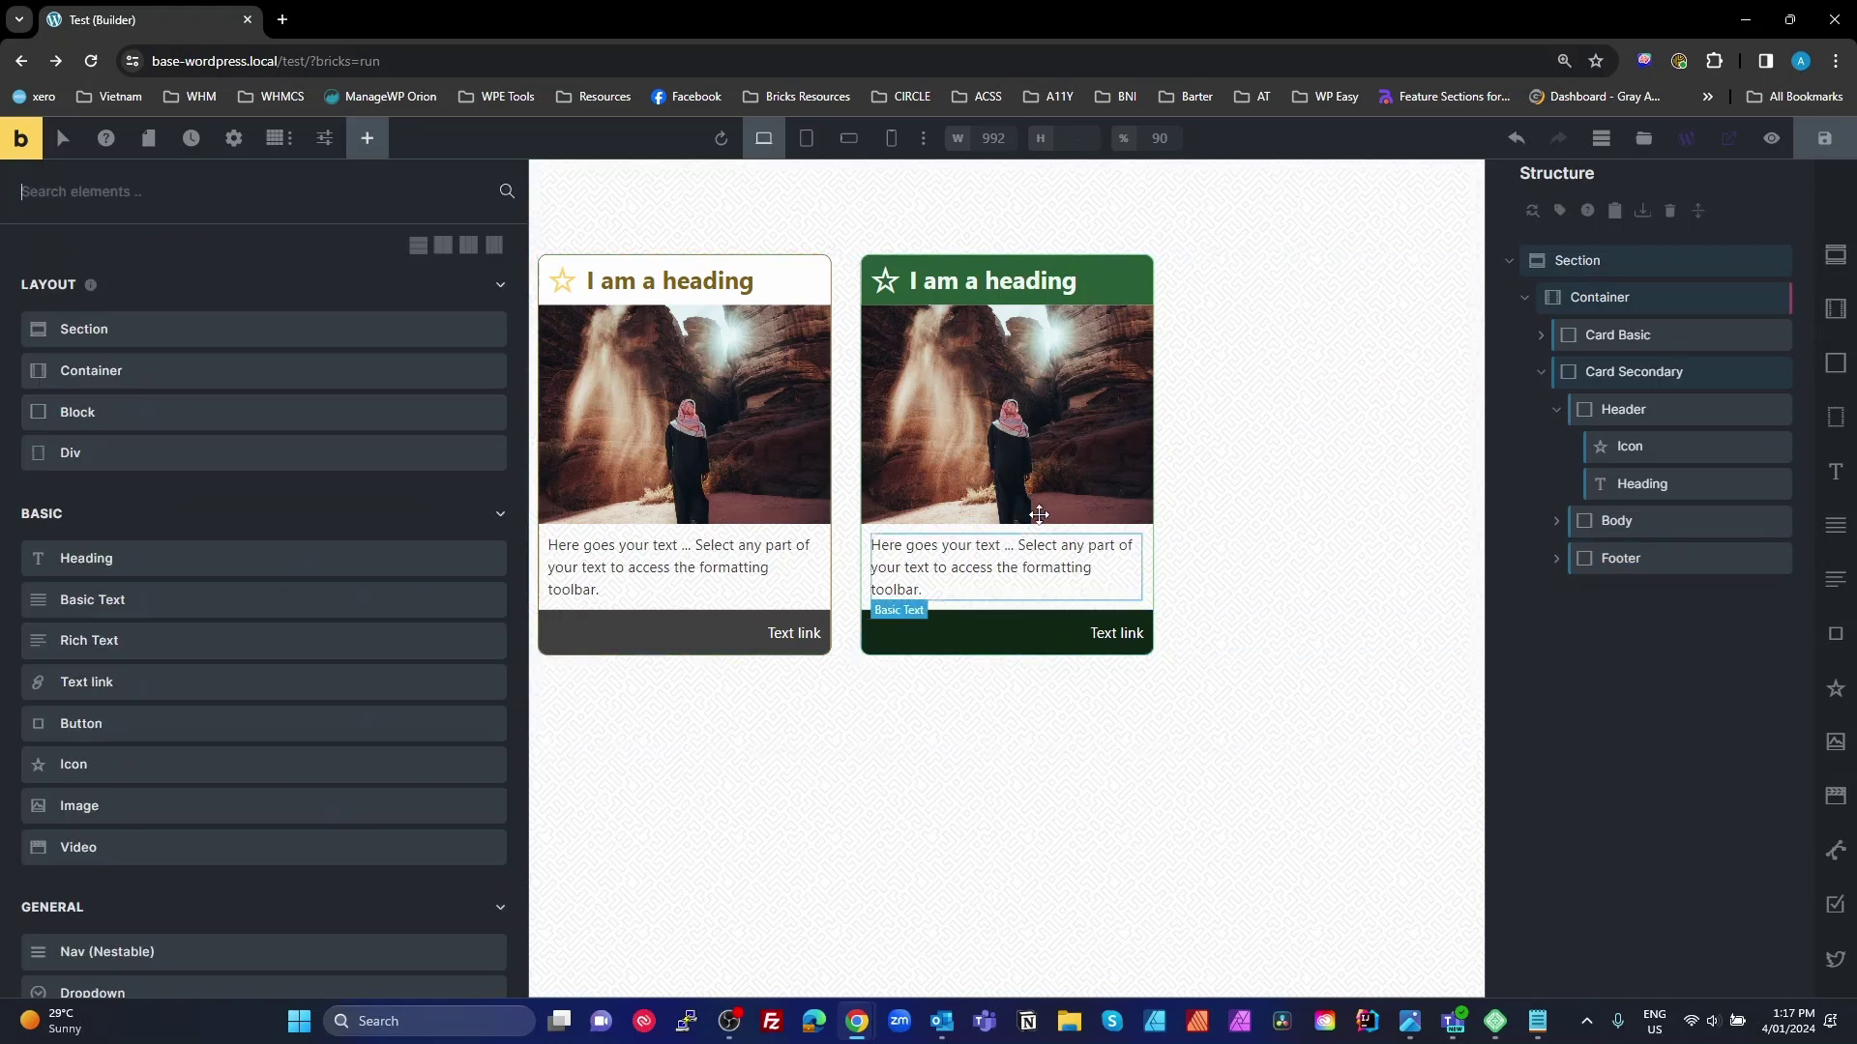
Step: Save the Card Secondary block as a template of type Section and close the template library
right_click(1612, 375)
click(1729, 892)
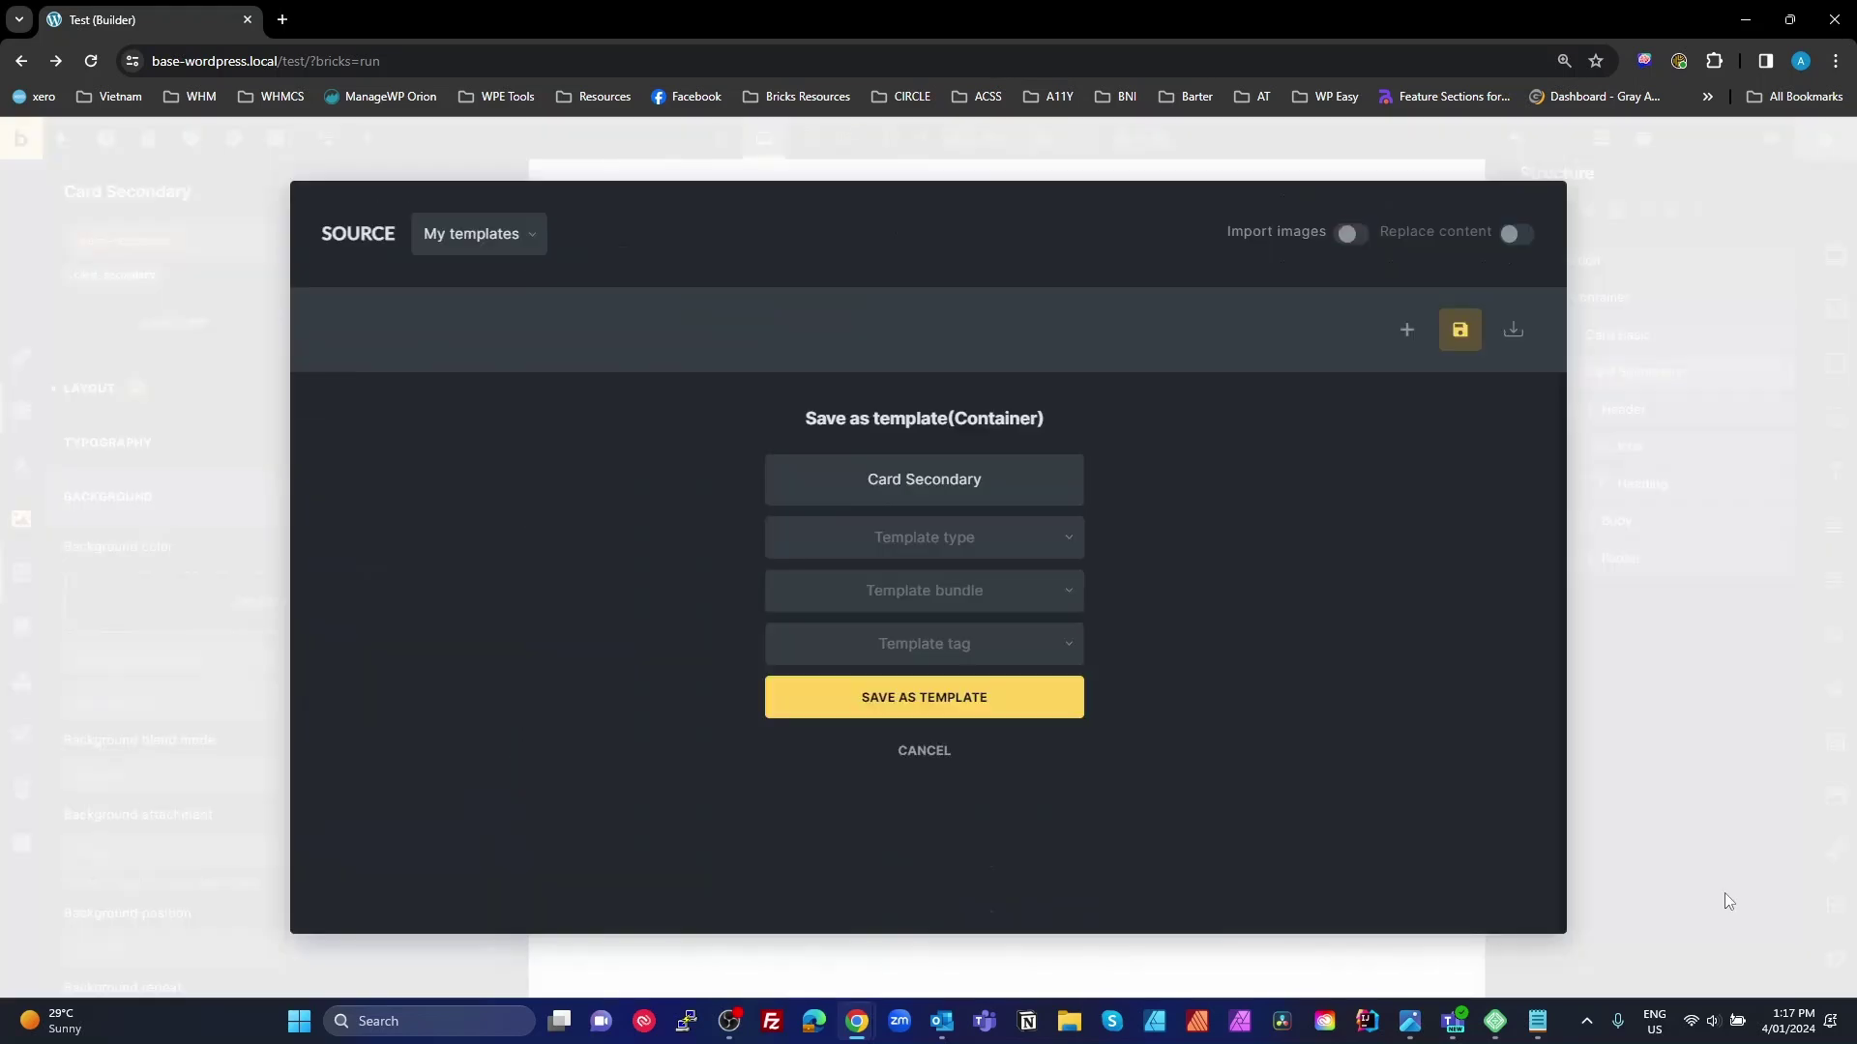
click(971, 551)
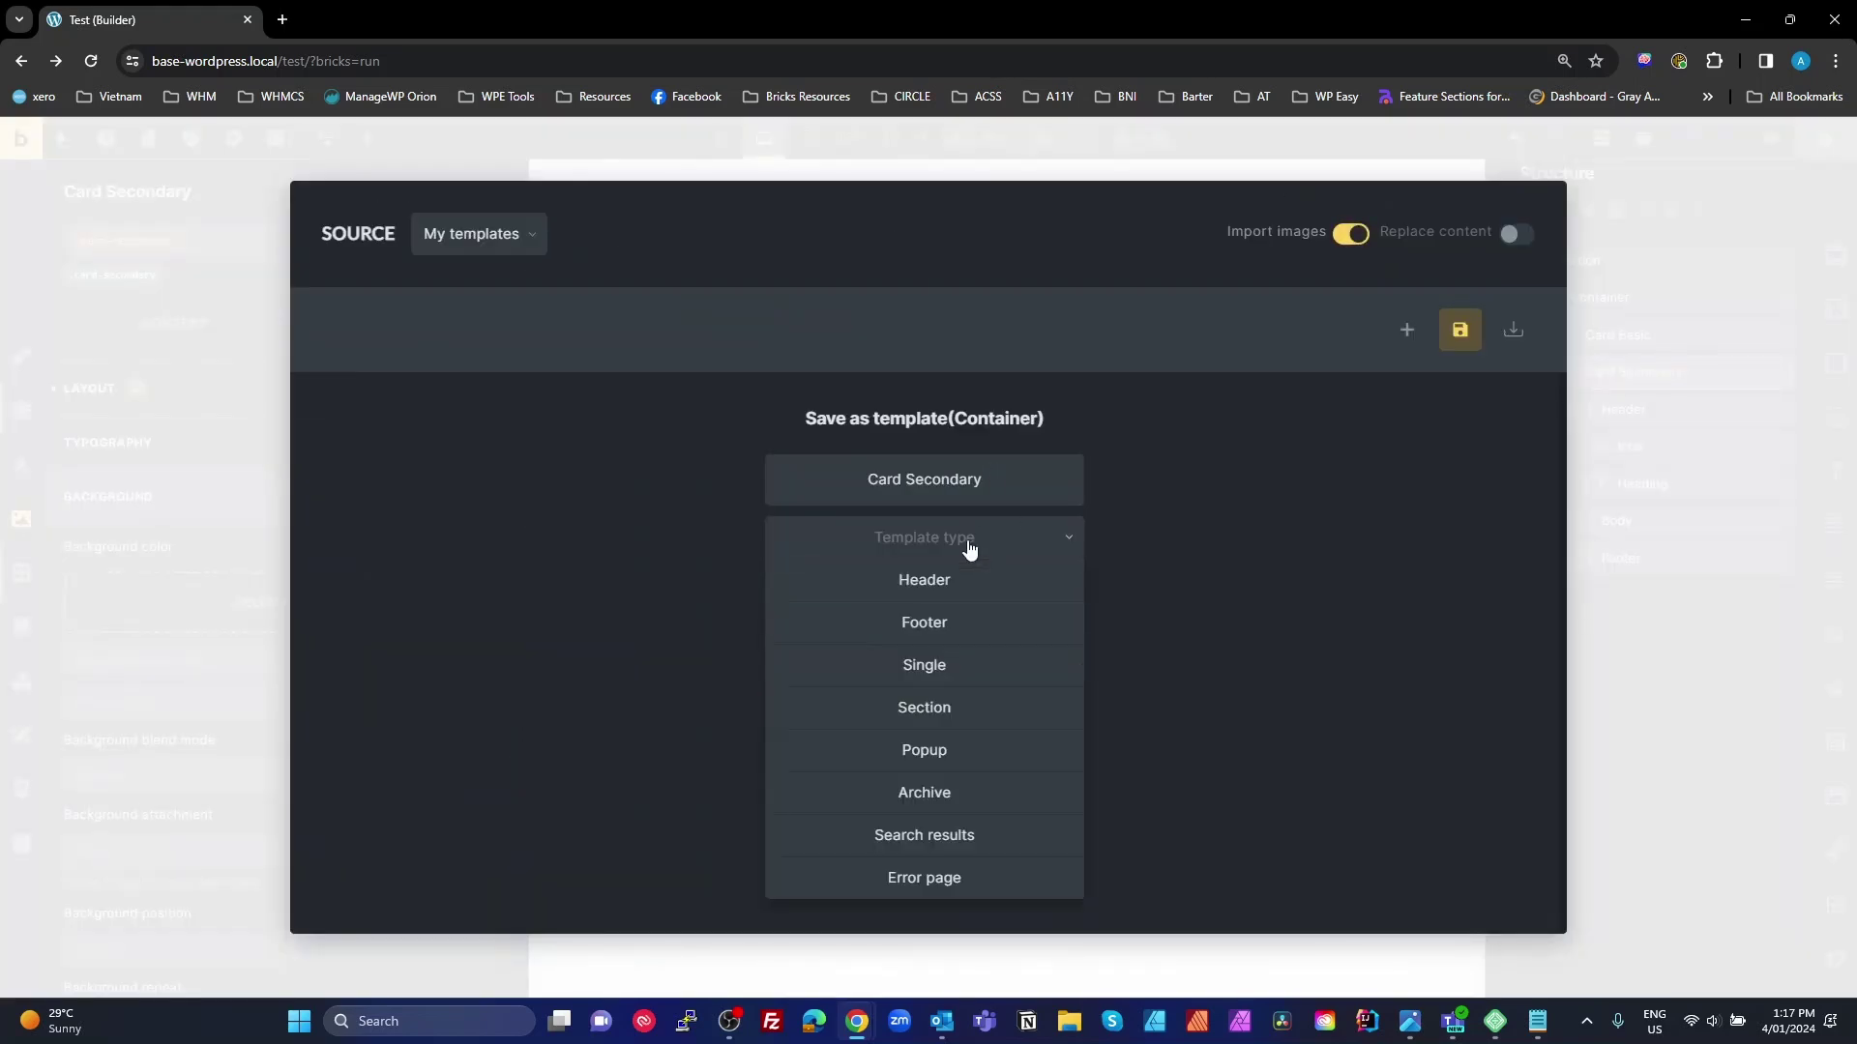
click(945, 721)
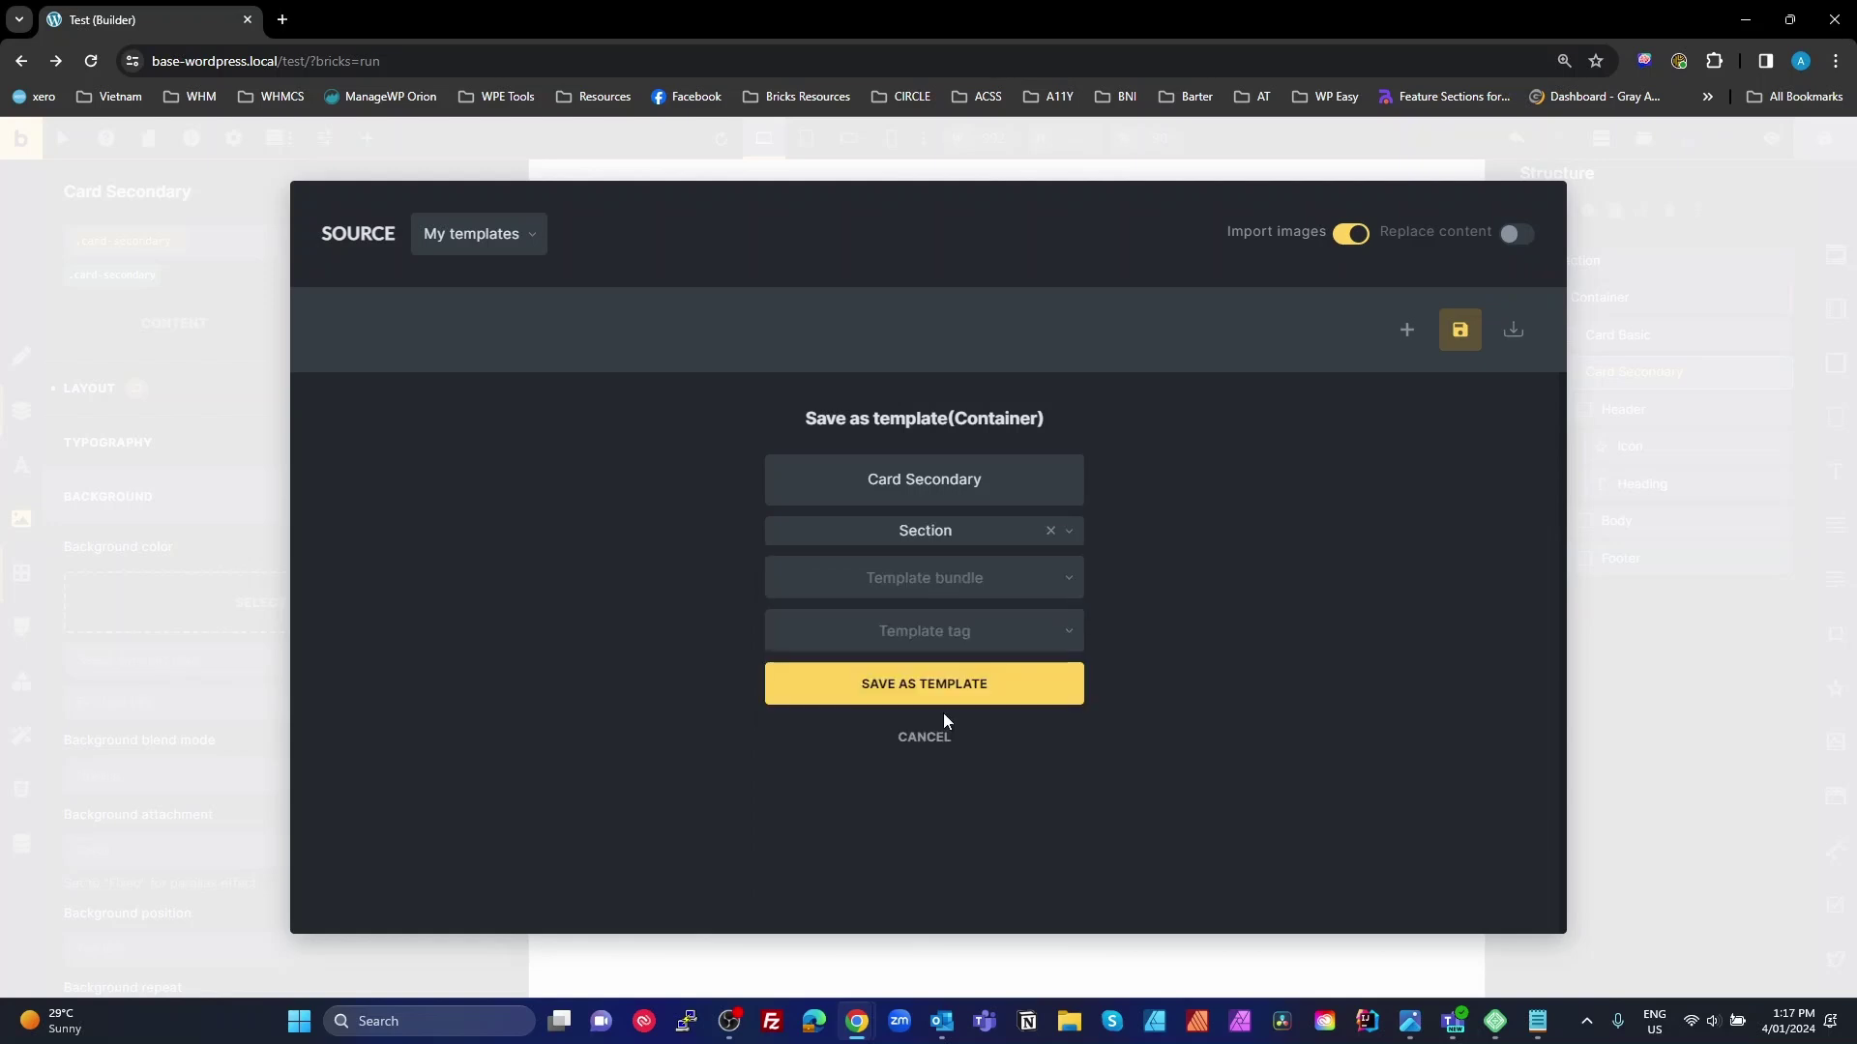
click(941, 683)
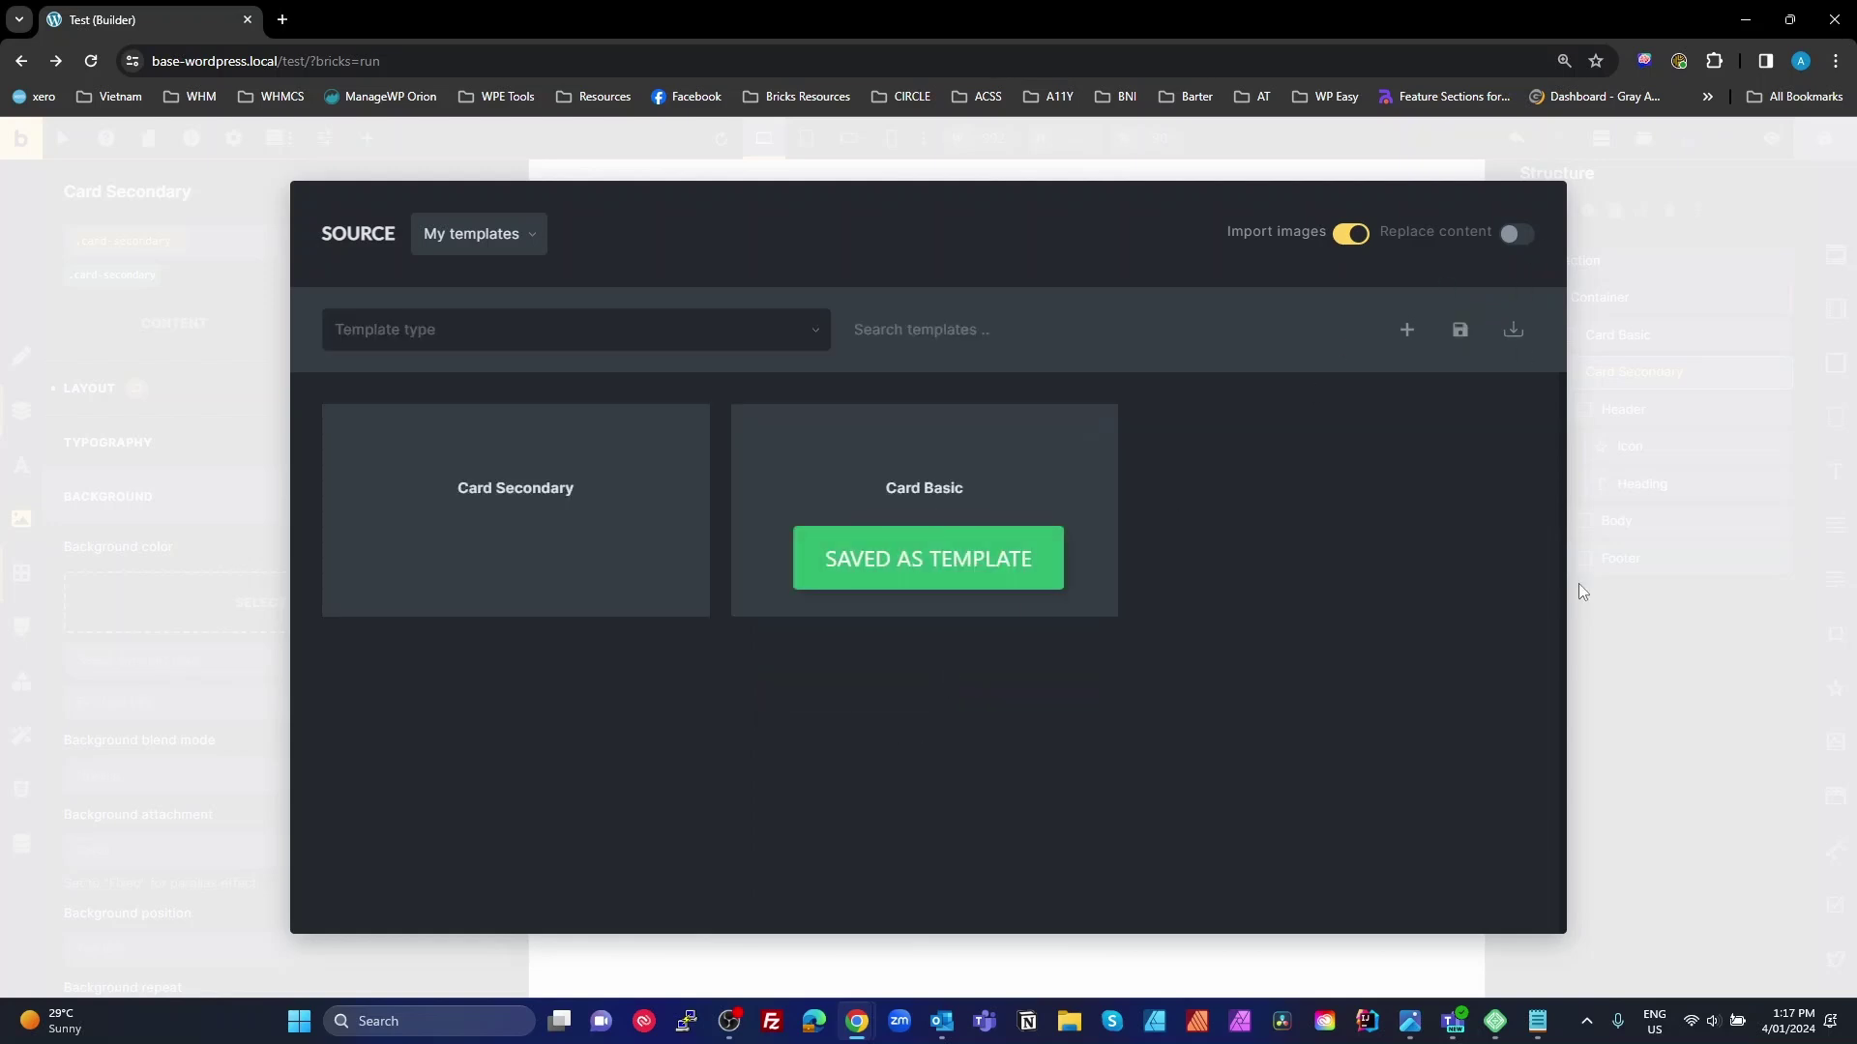
click(1638, 734)
click(1653, 856)
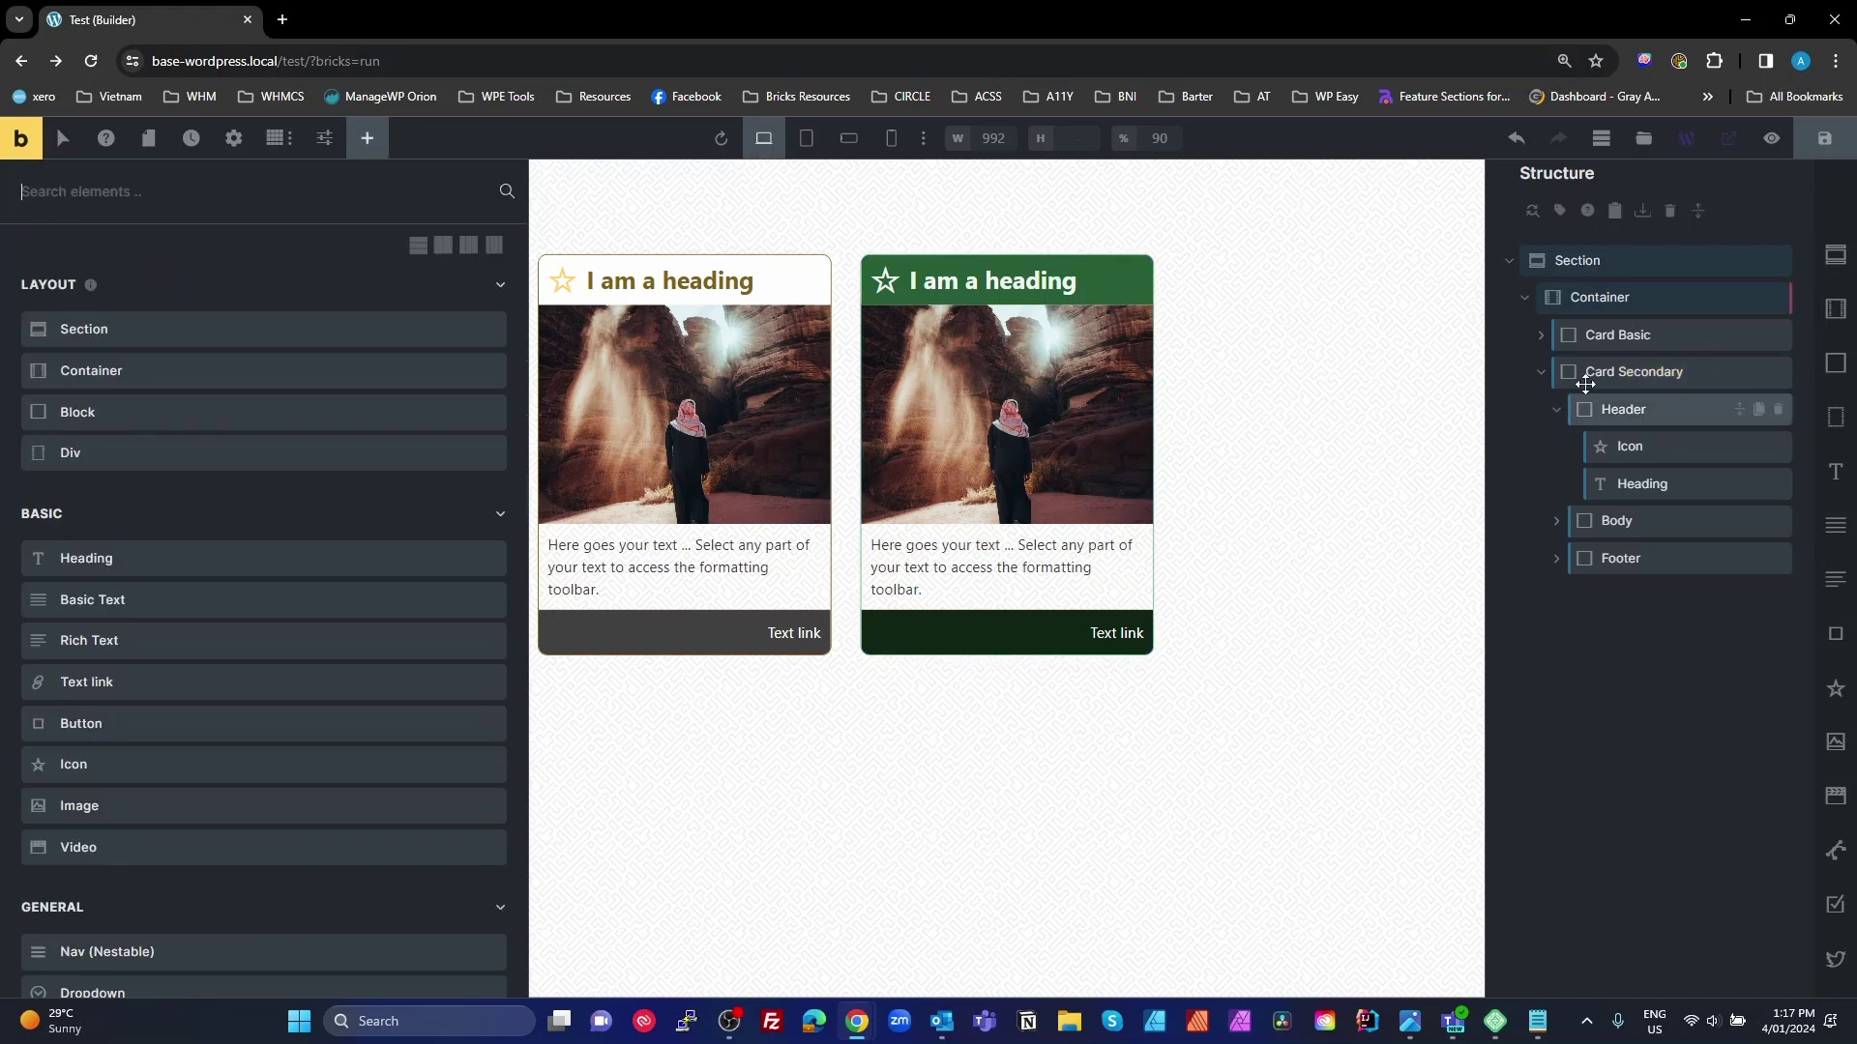
Step: Insert the saved Card Basic template and move it into the Container after Card Secondary
click(1541, 372)
click(1628, 653)
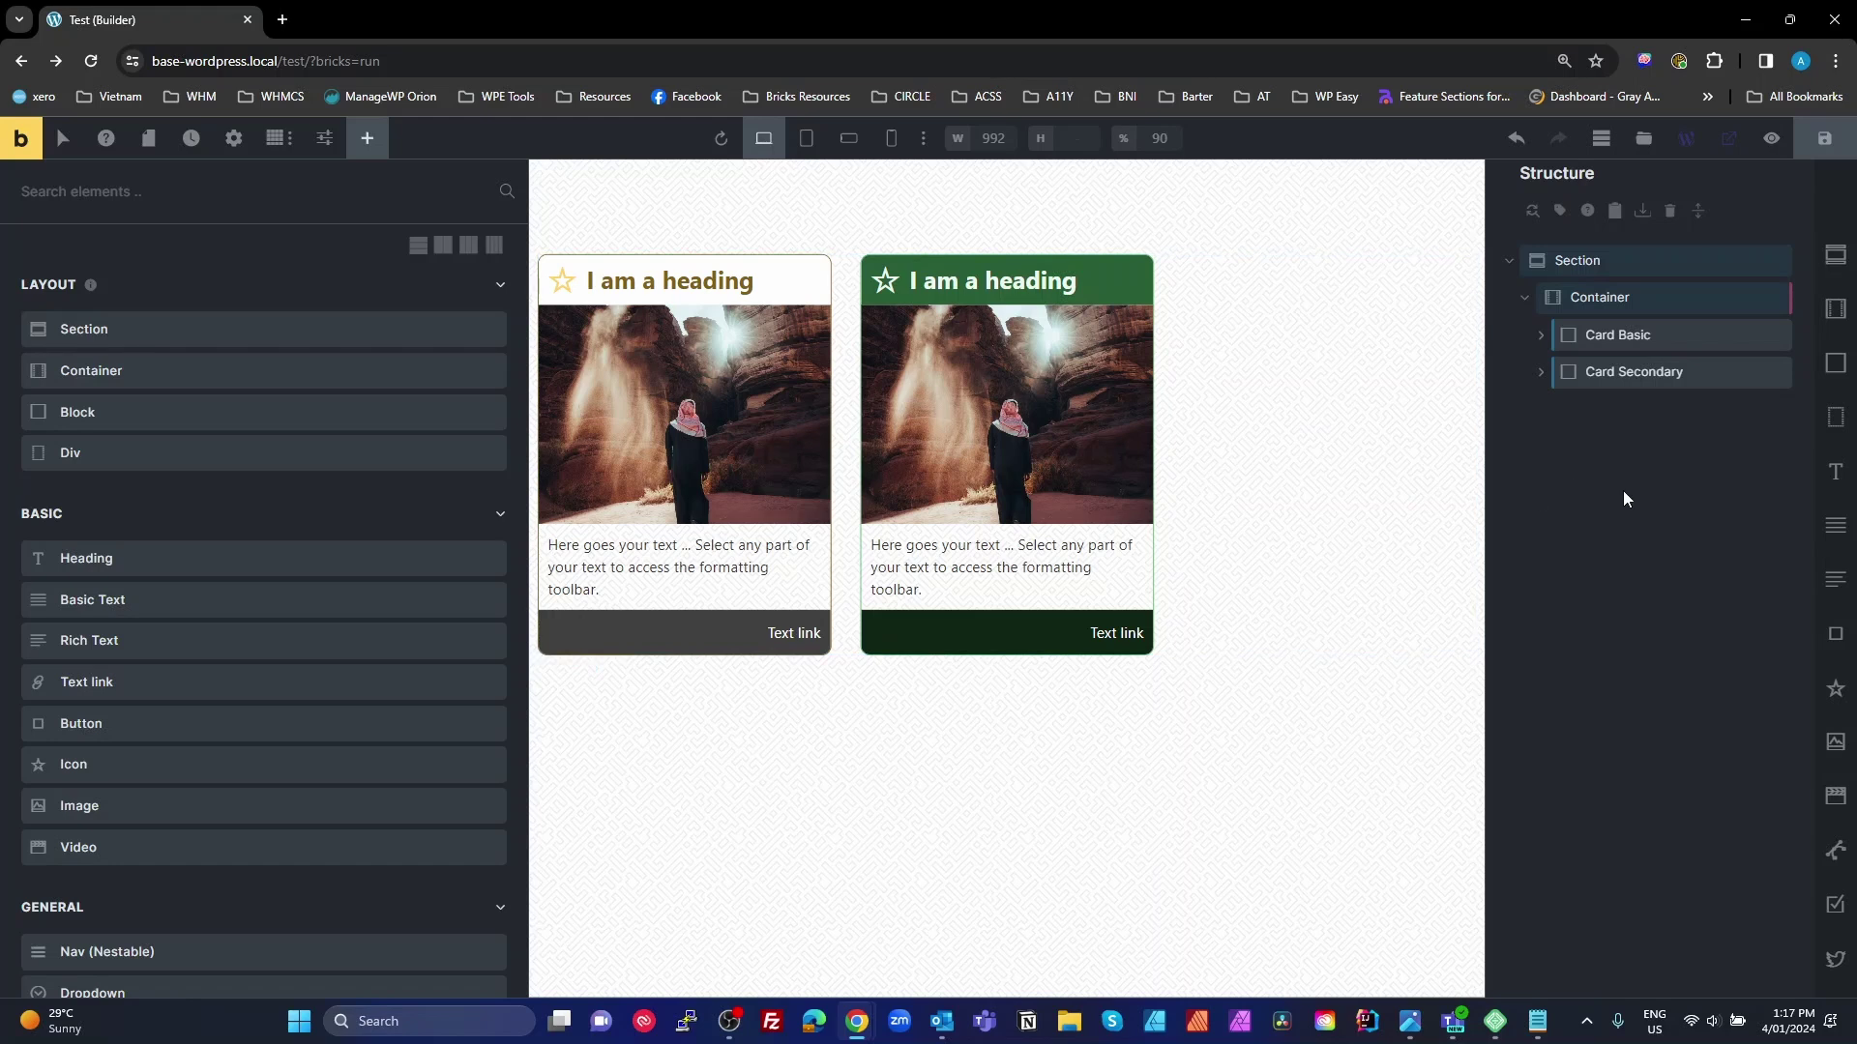
click(1645, 139)
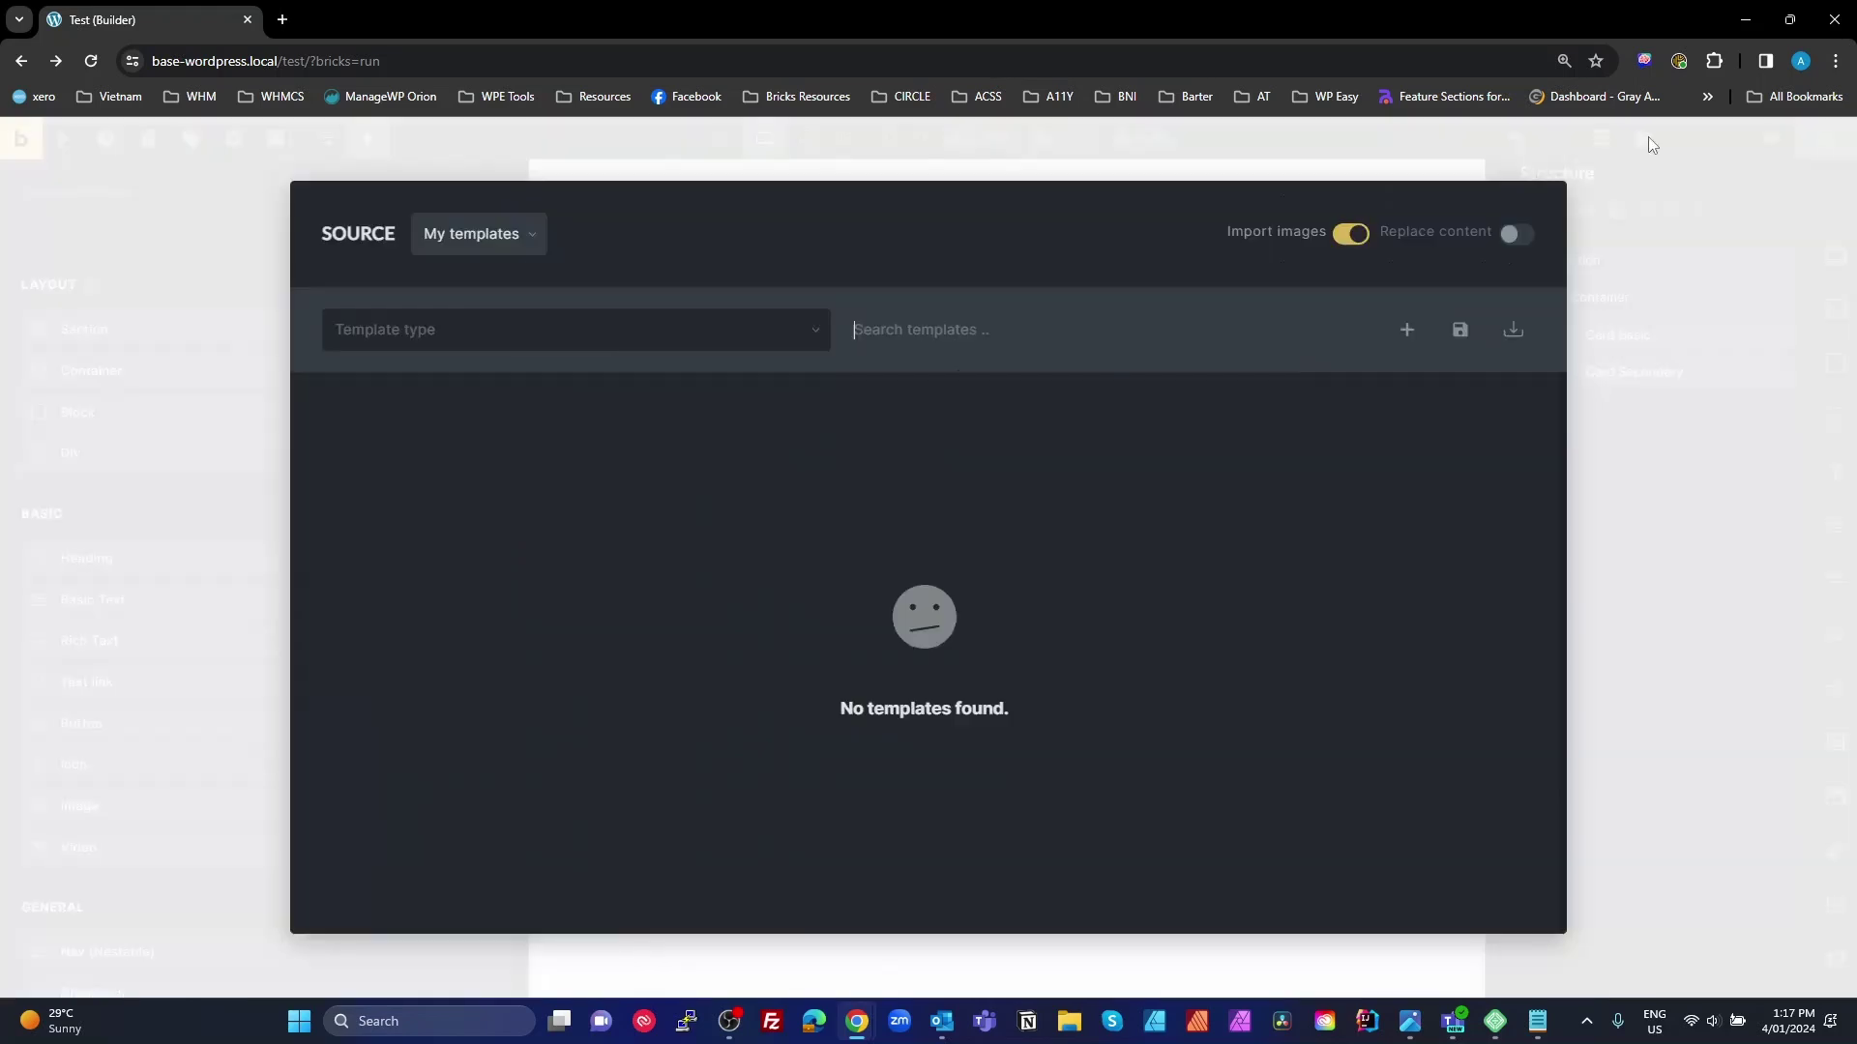
mouse_move(663, 455)
mouse_move(882, 527)
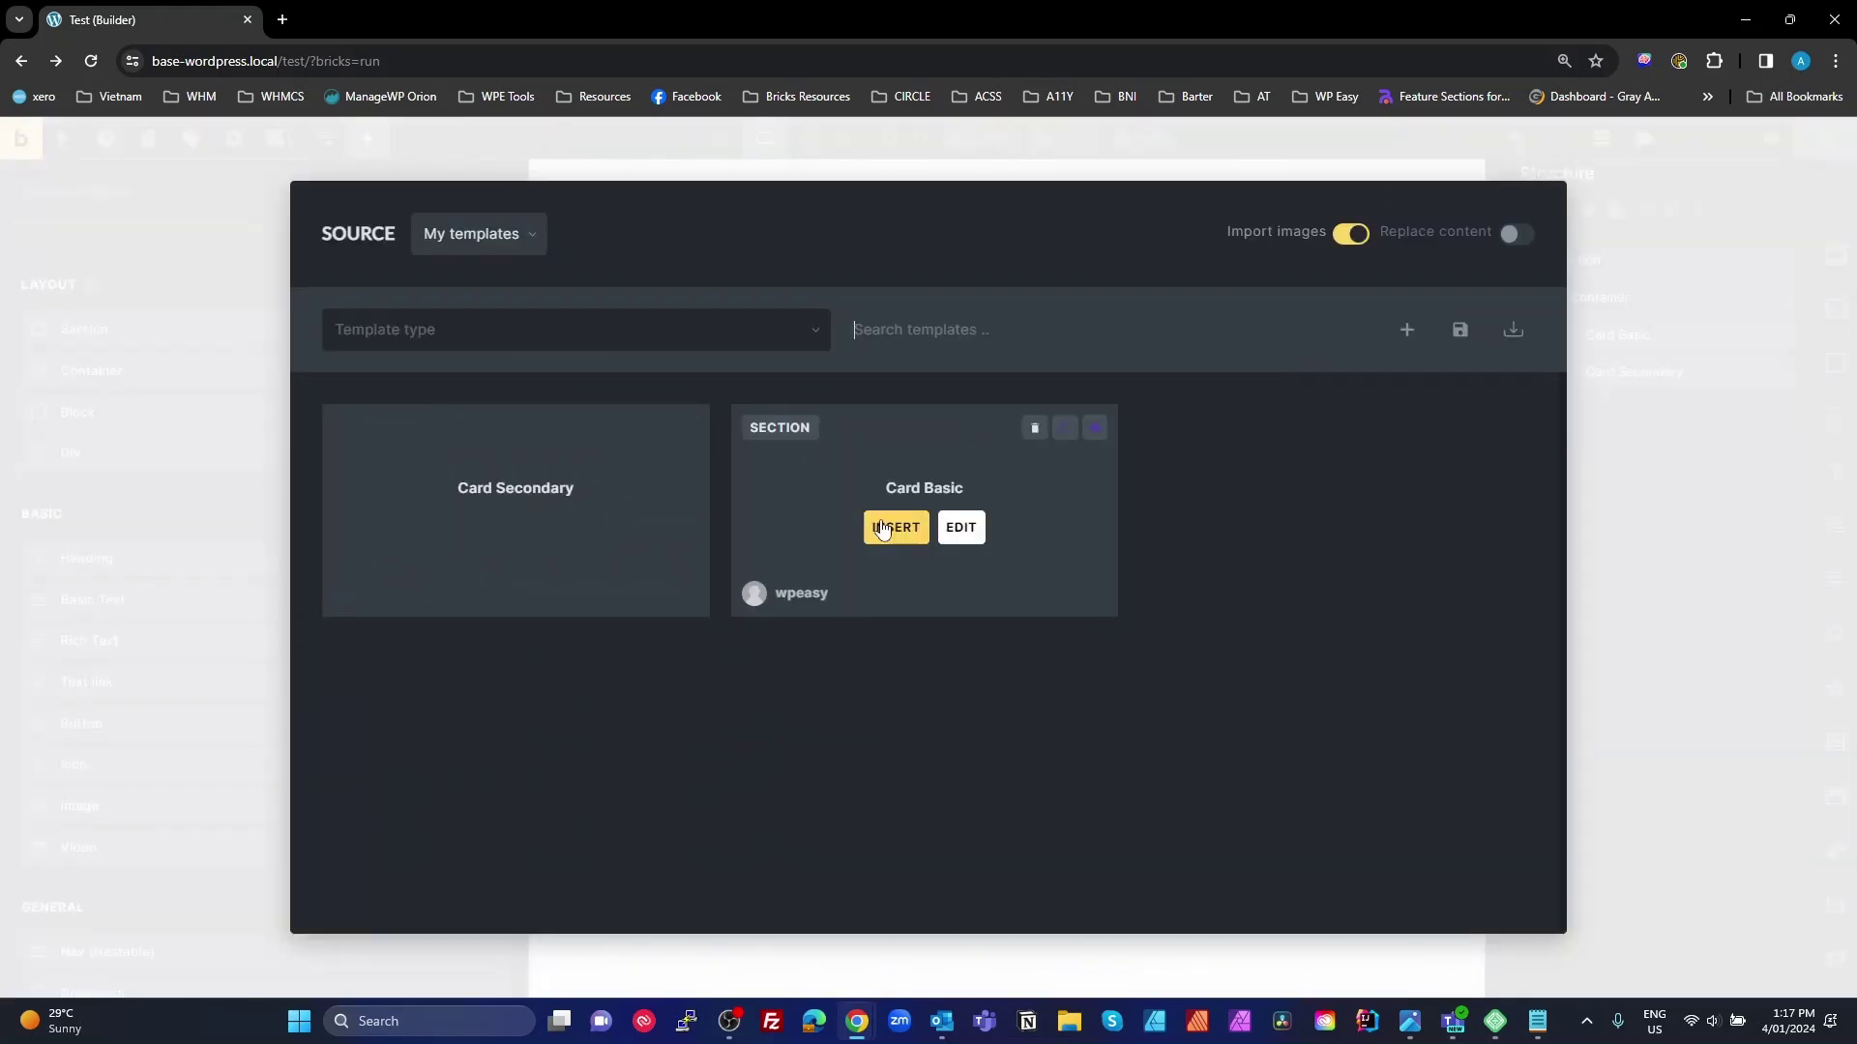
click(896, 530)
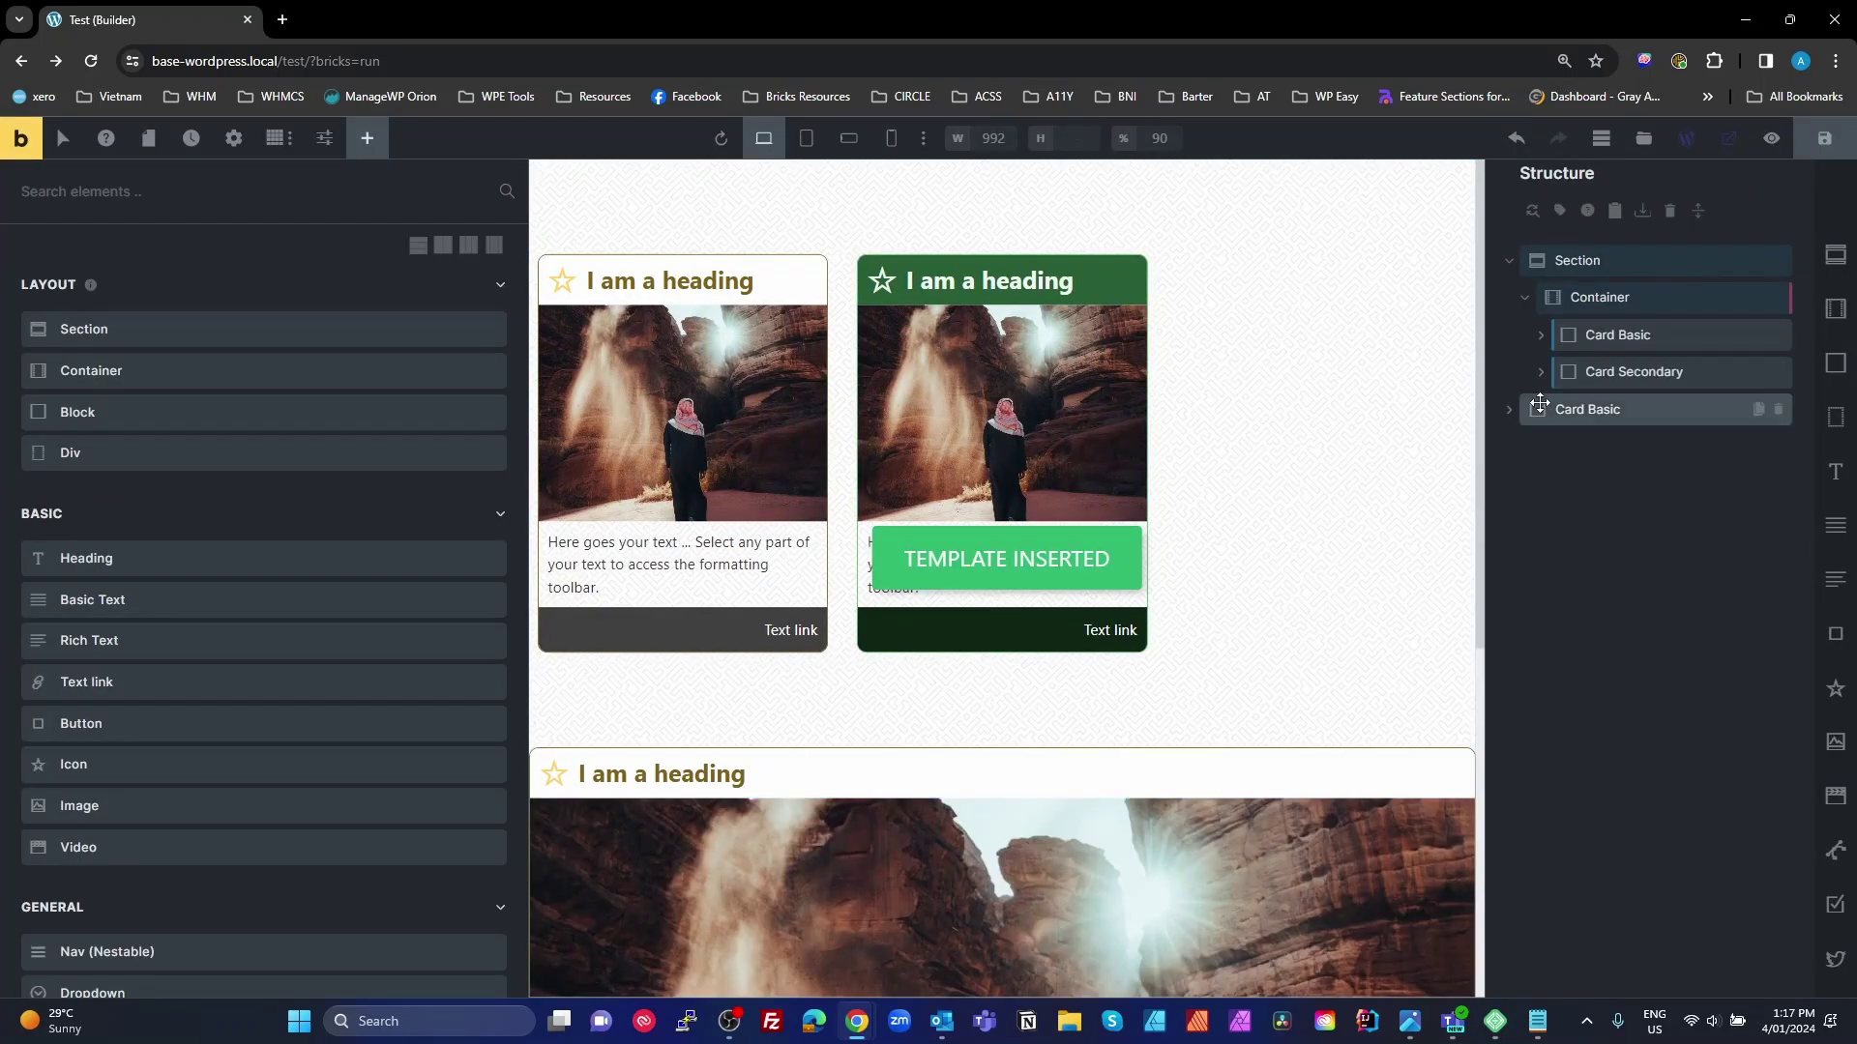
drag(1545, 412, 1586, 408)
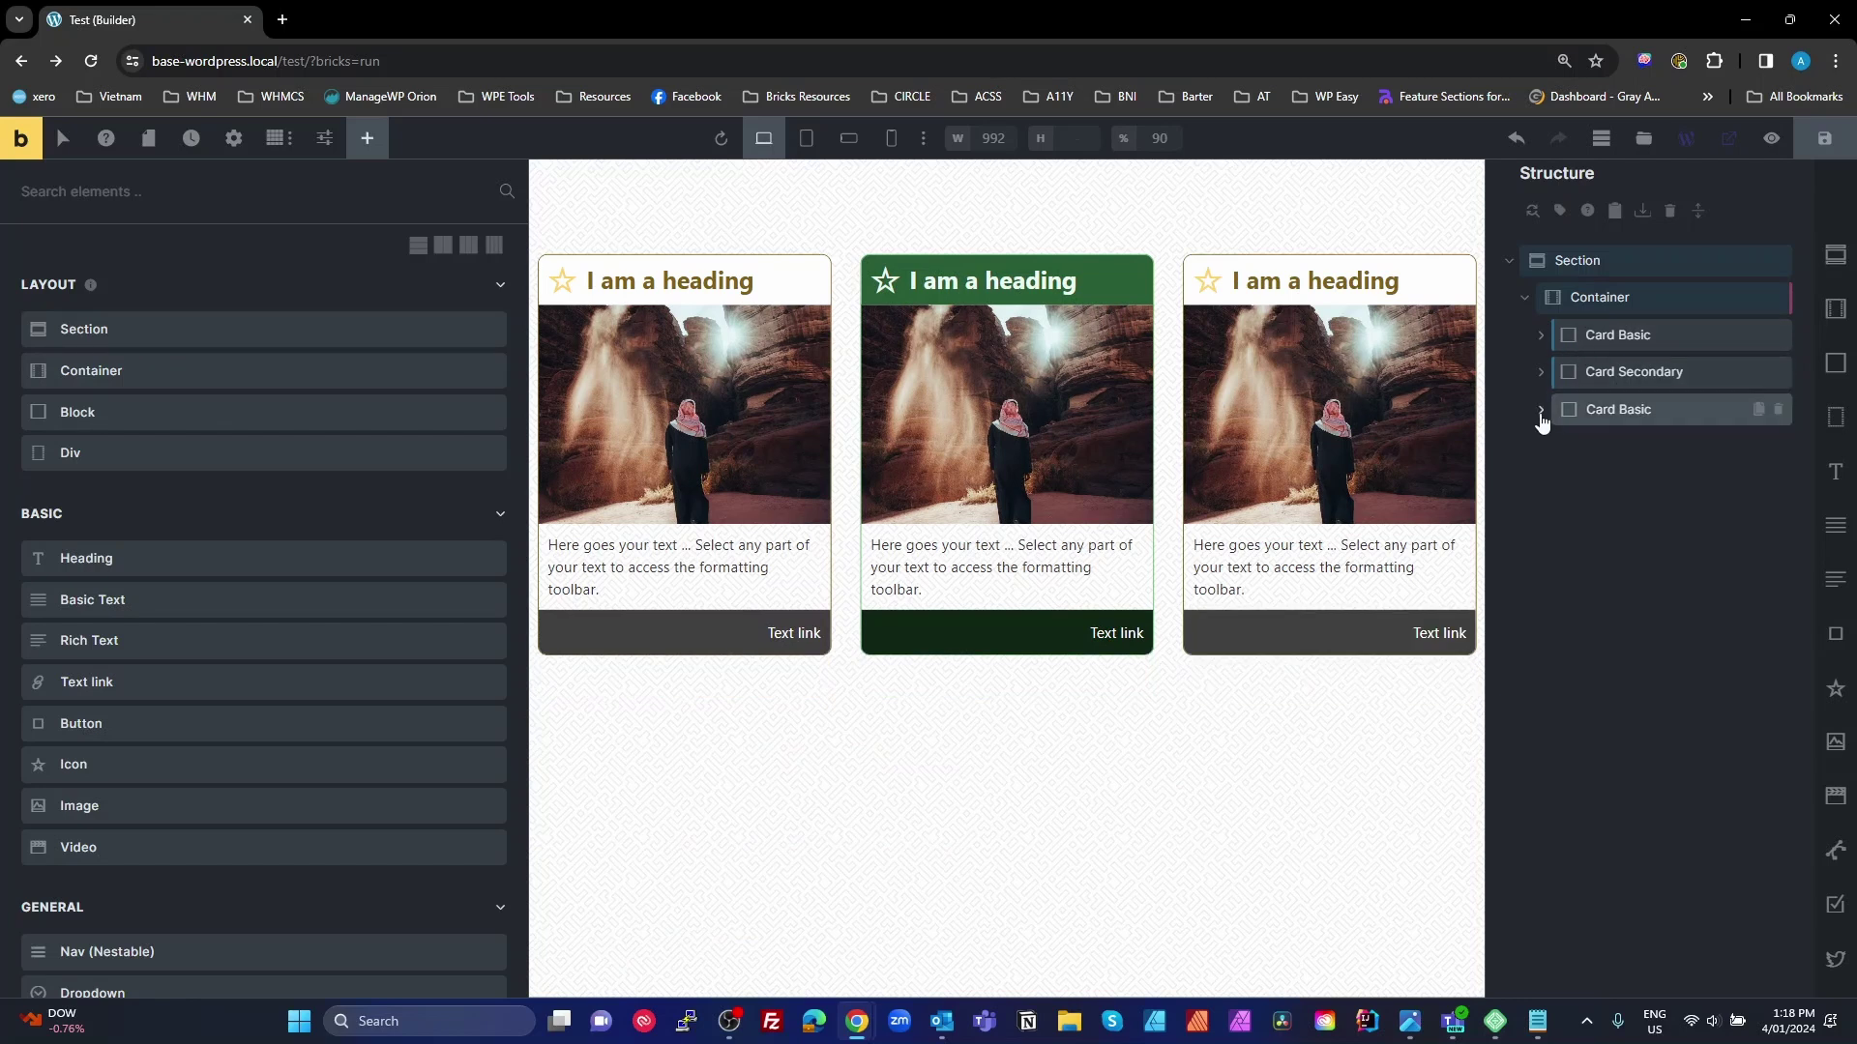
Step: Rename the newly inserted Card Basic block to Card Service and expand its Body
click(1541, 414)
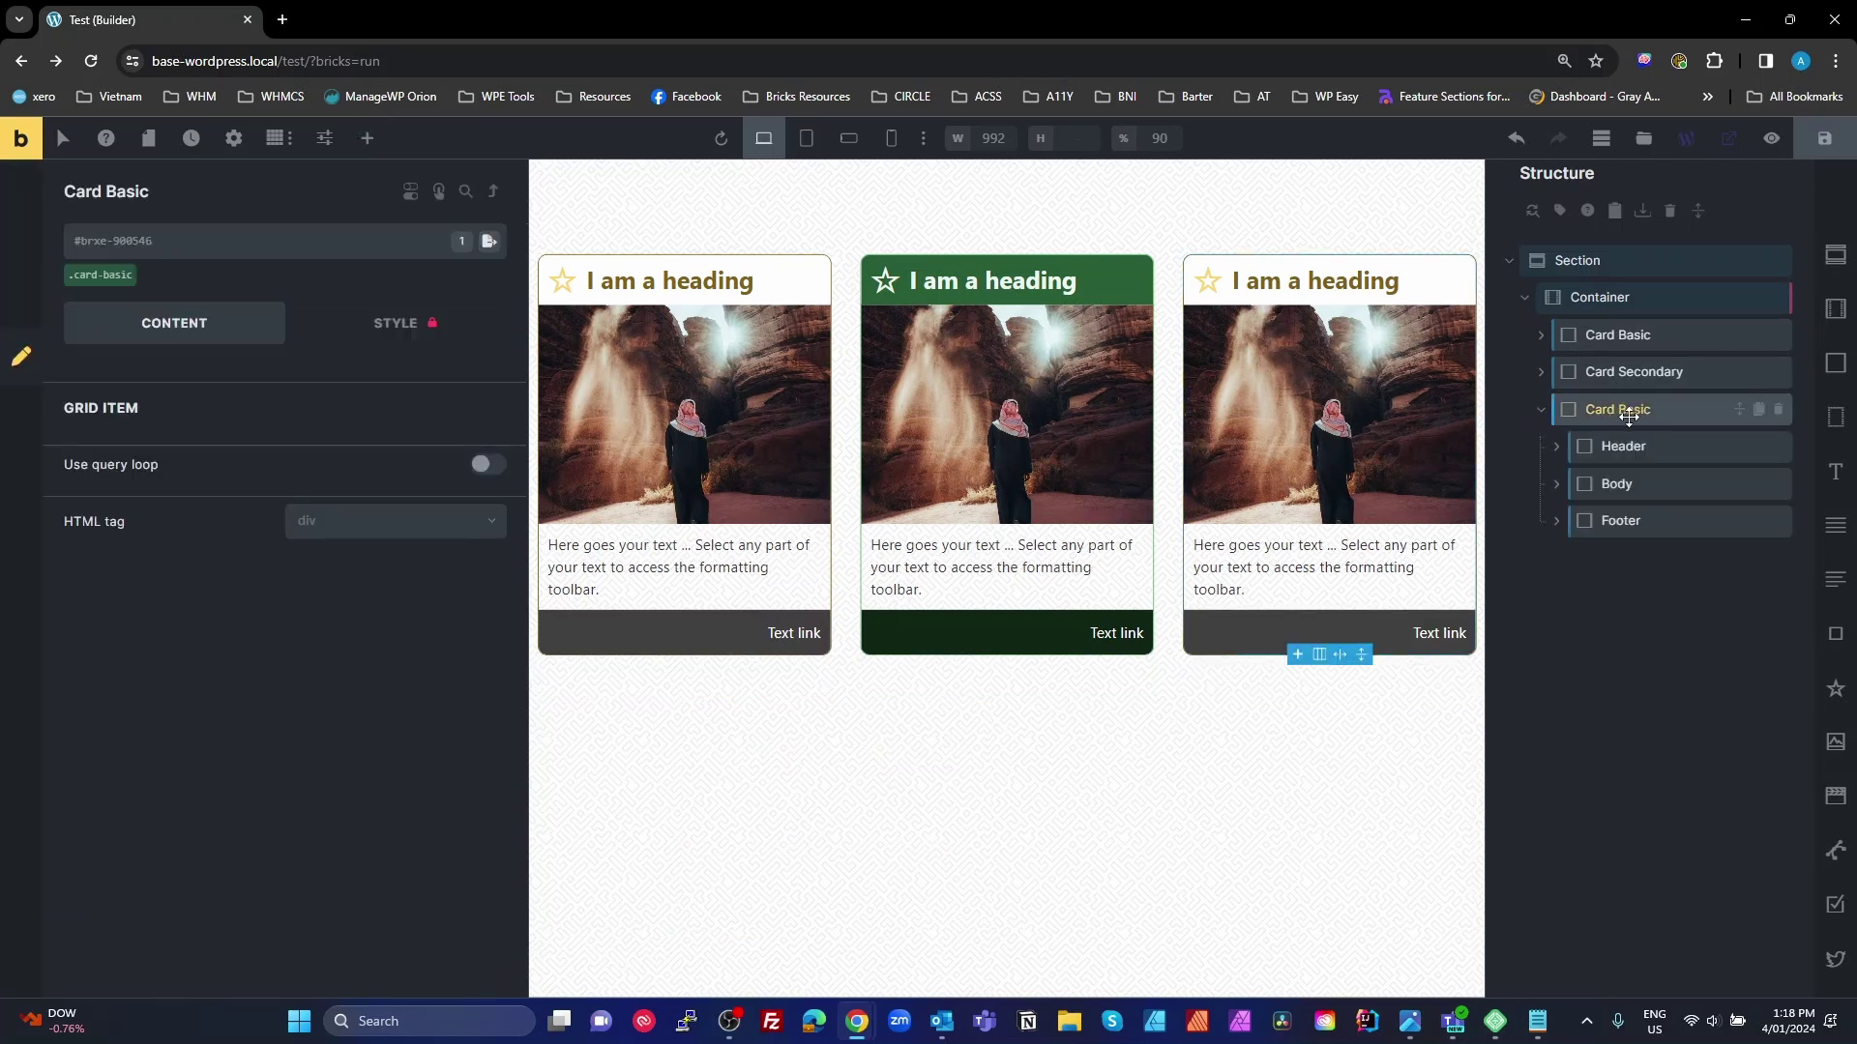
double_click(1630, 415)
double_click(1634, 414)
text(Service)
click(1557, 483)
Step: Open the Component Class Manager for Card Service and set it to duplicate all classes containing card-basic
right_click(1672, 409)
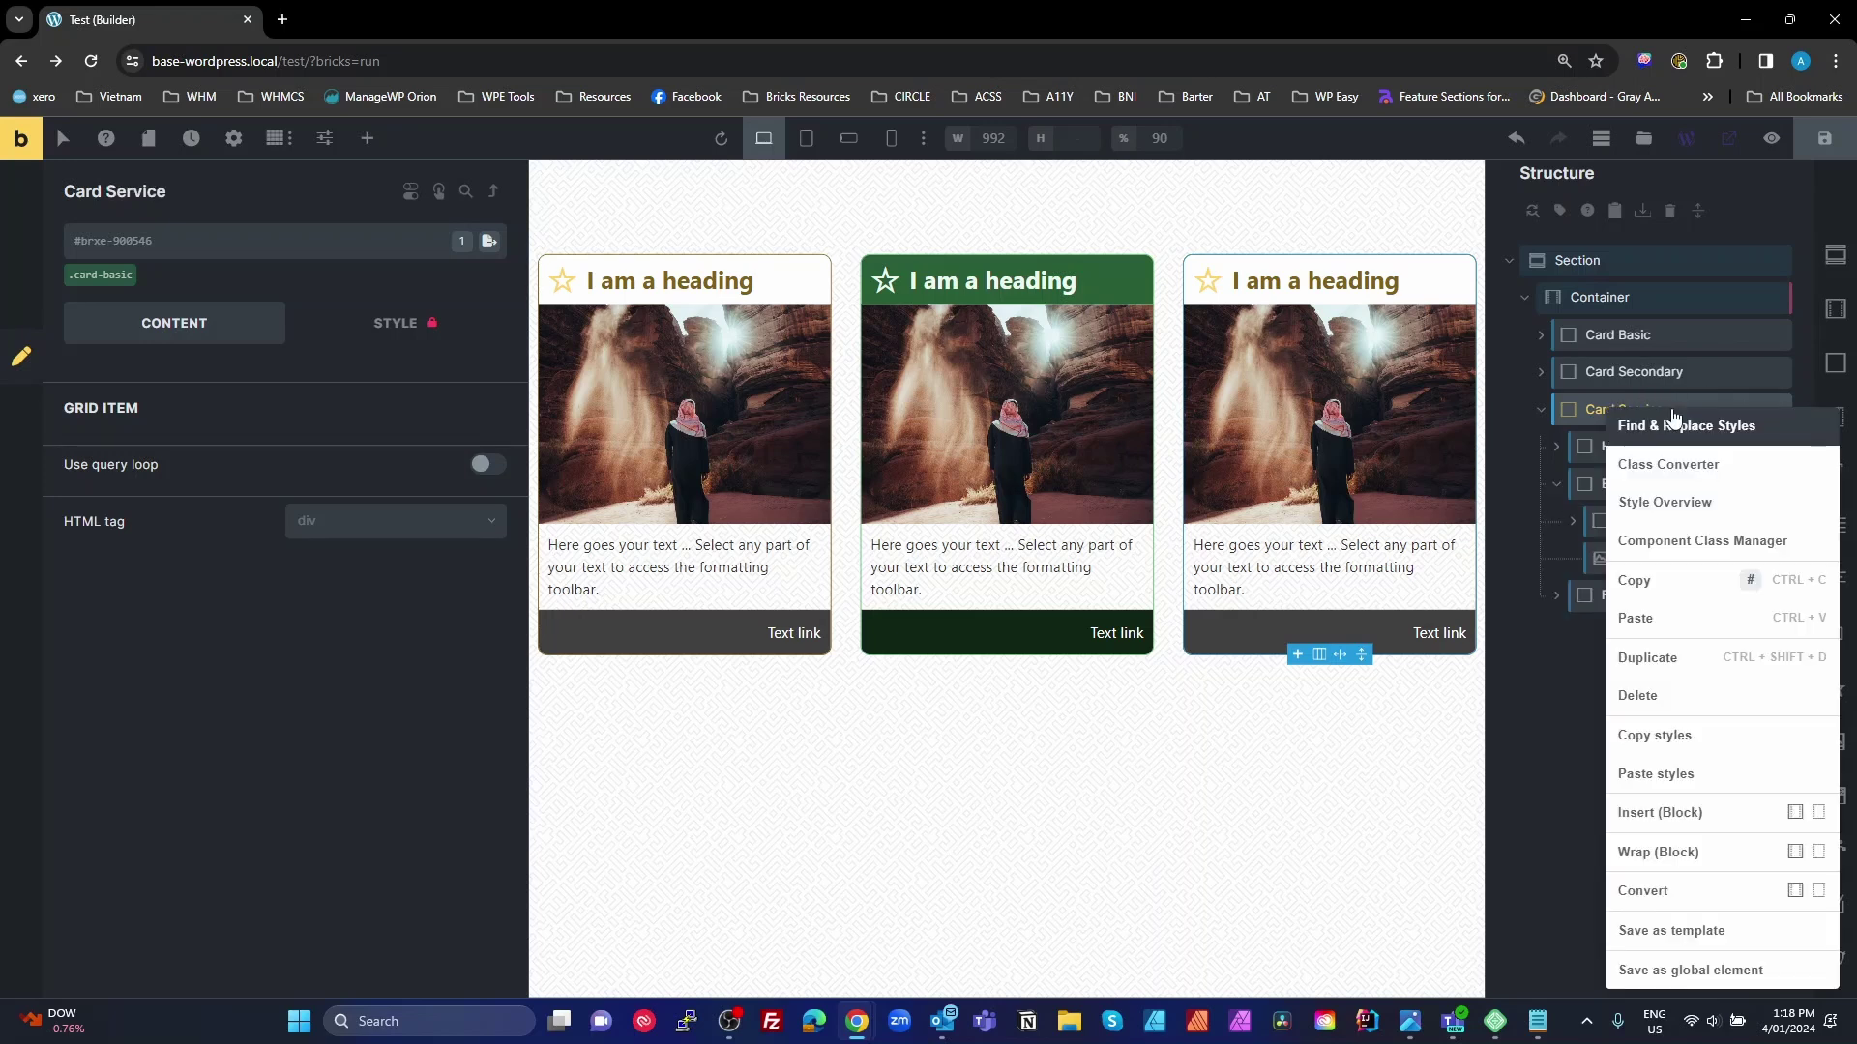
click(1702, 539)
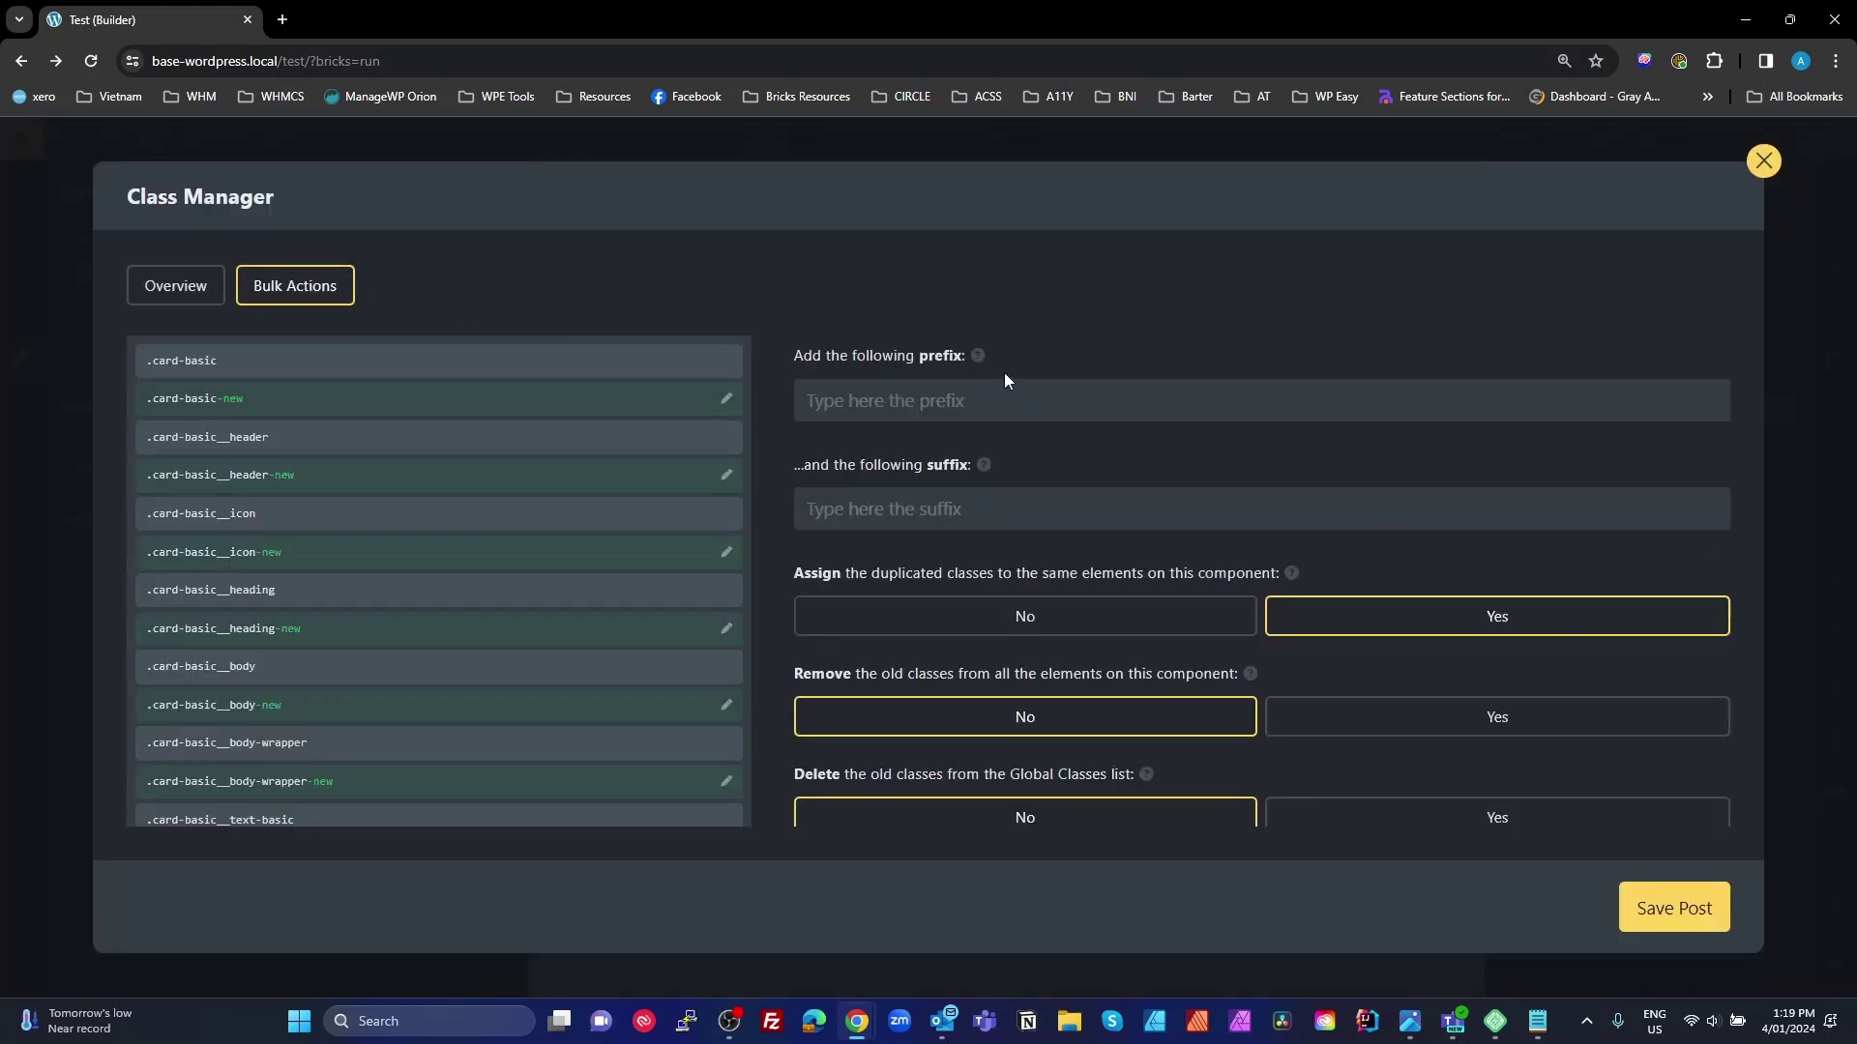
scroll(1004, 378, up, 10)
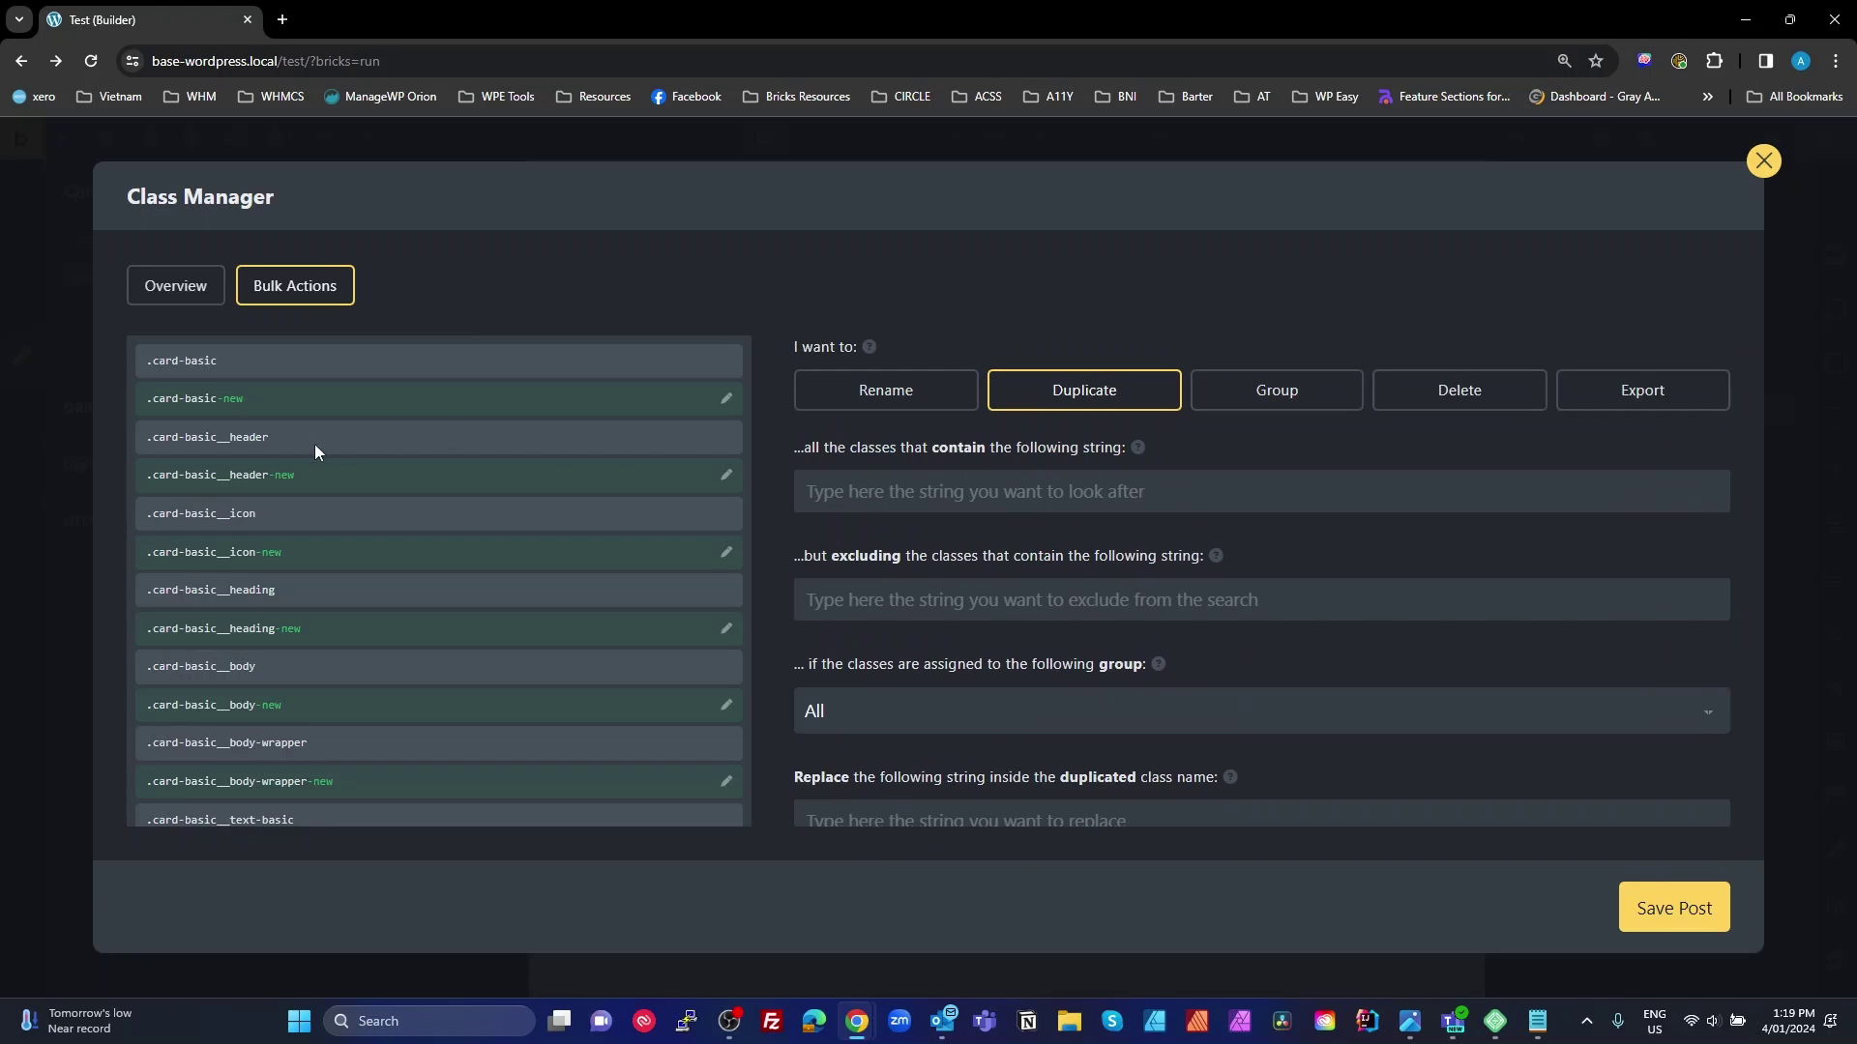
click(889, 484)
text(card-basic)
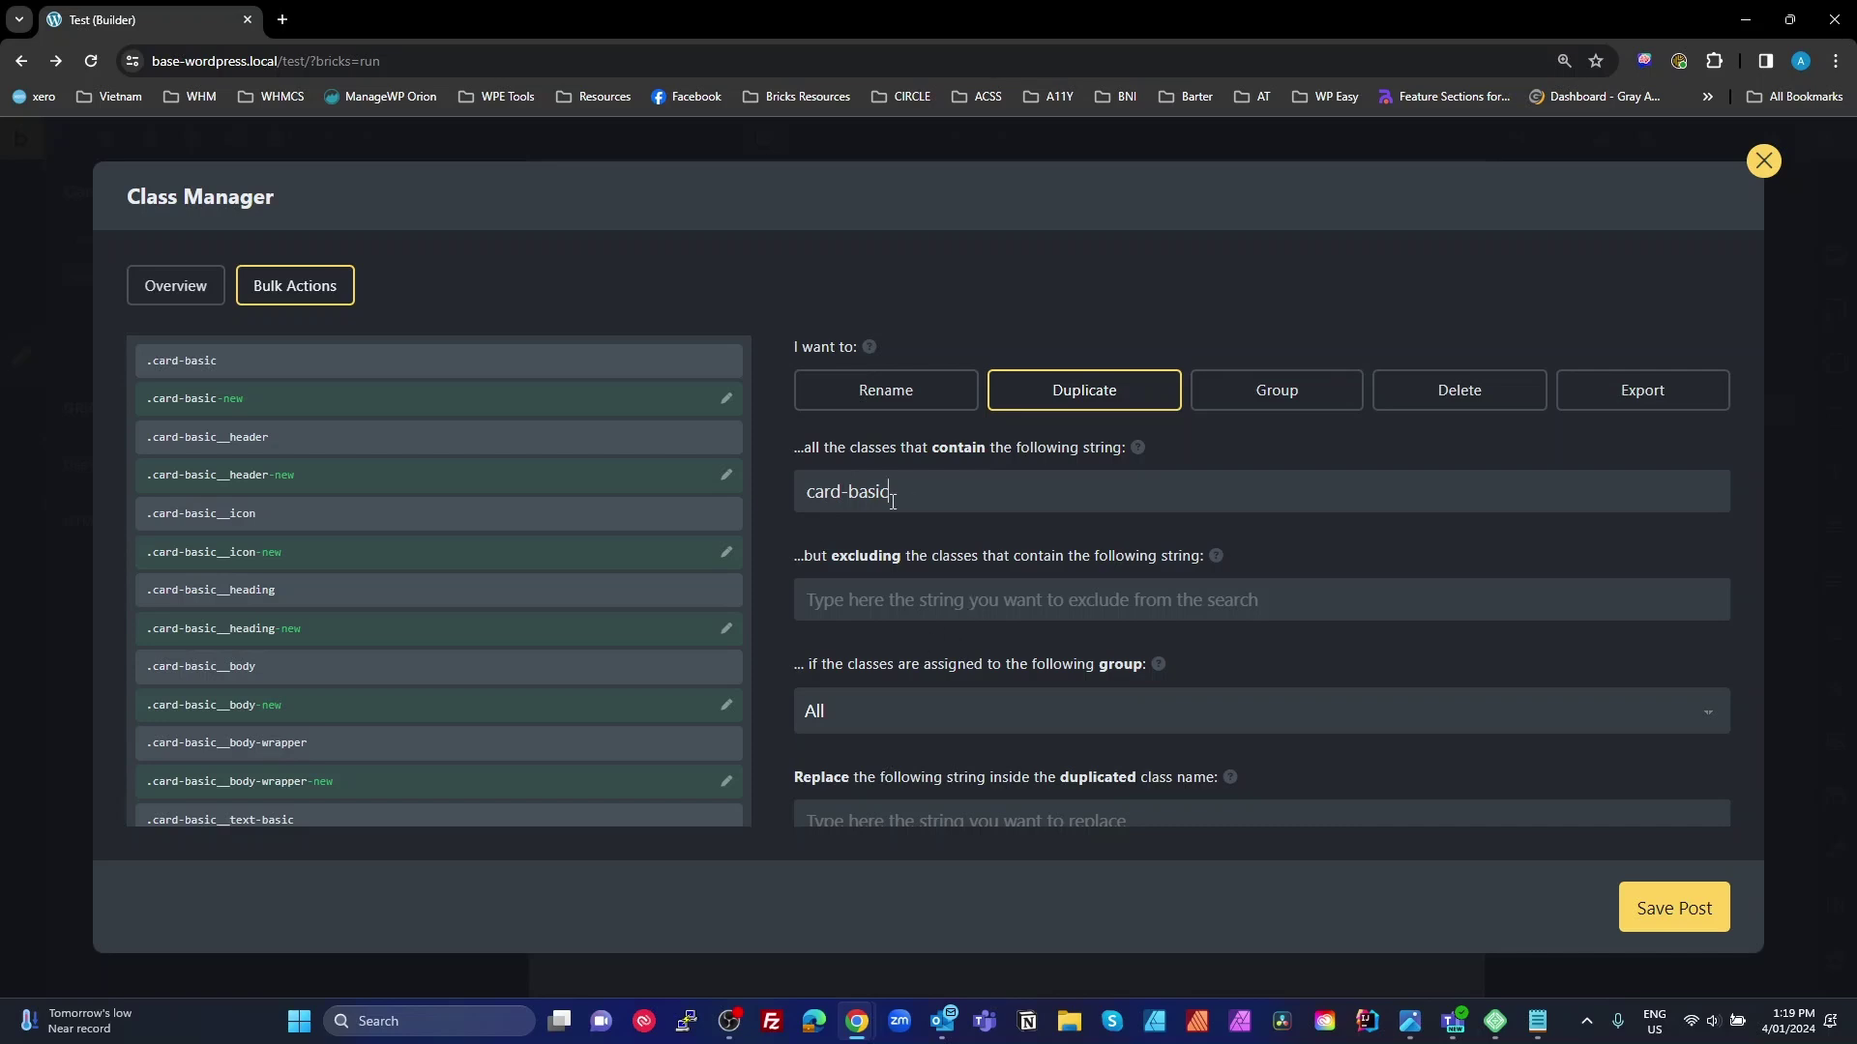
Step: Replace card-basic with card-service in the duplicated class names and choose to remove the old classes from the component's elements
drag(891, 501, 775, 527)
key(ctrl+c)
scroll(1123, 705, down, 2)
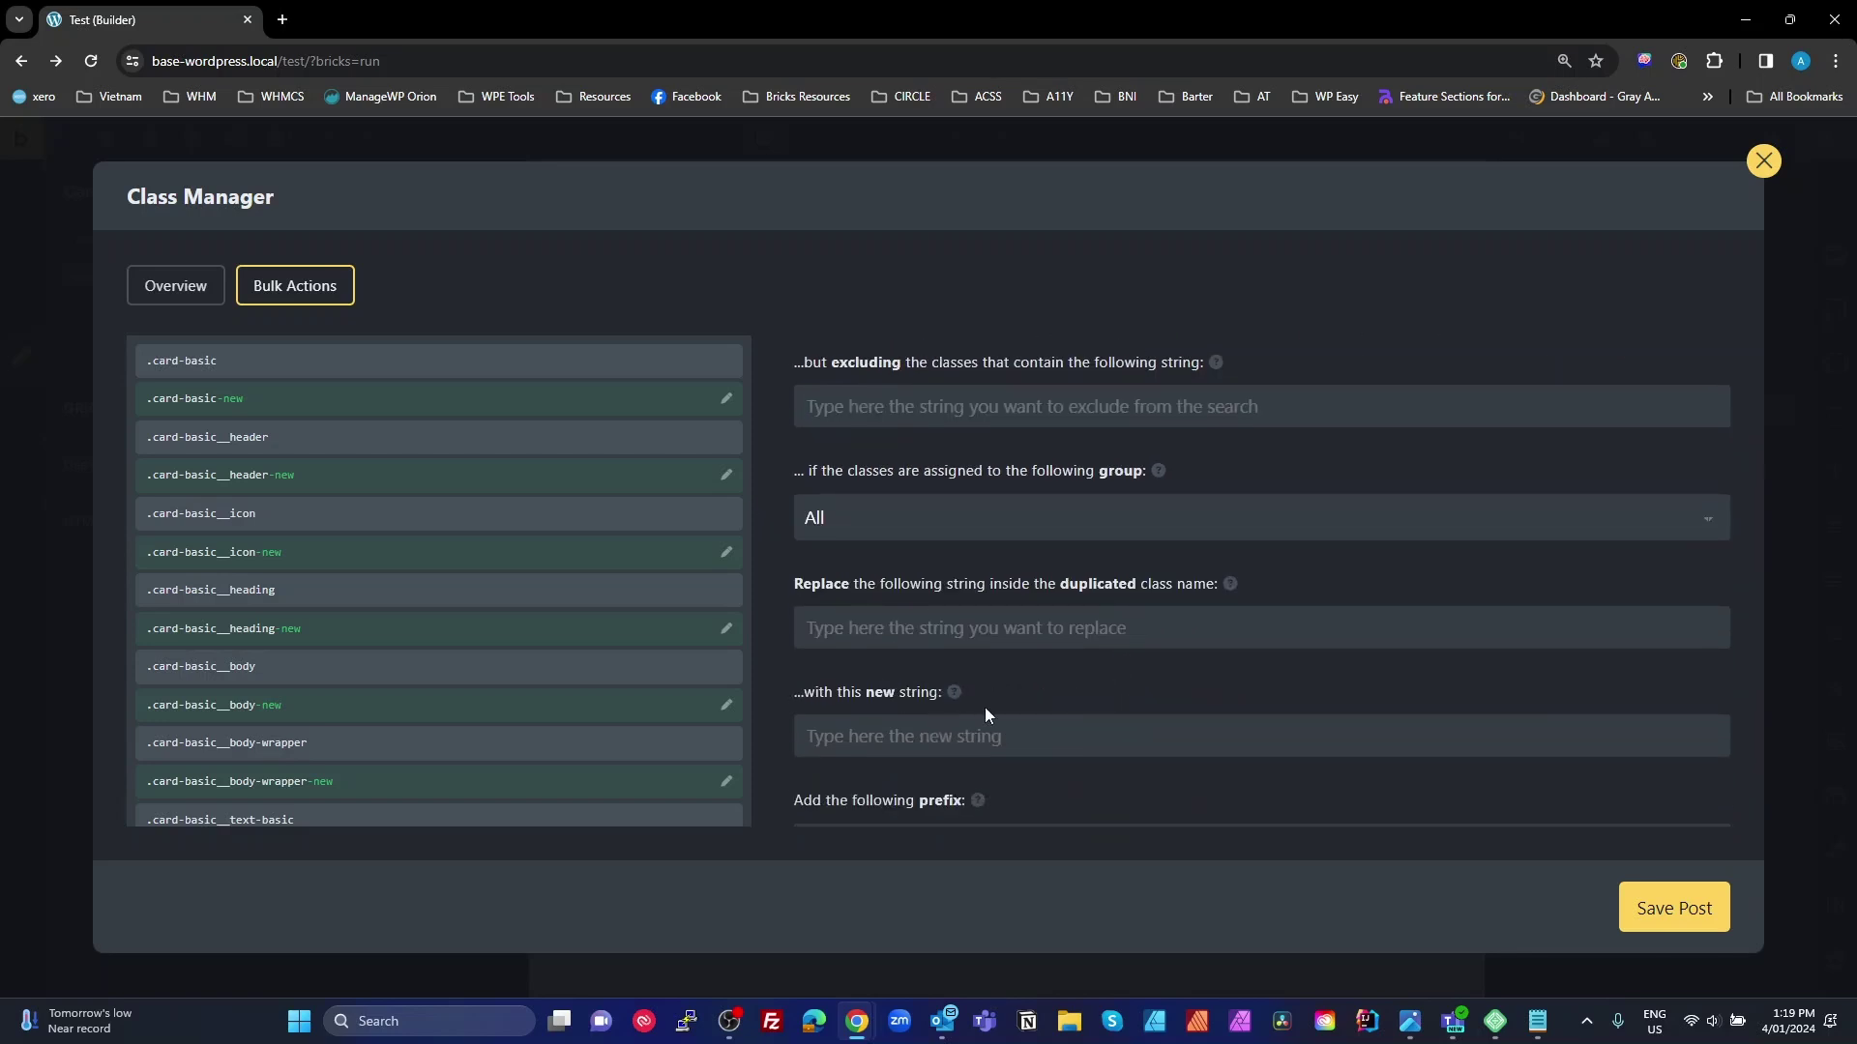
key(ctrl+v)
key(ctrl+v)
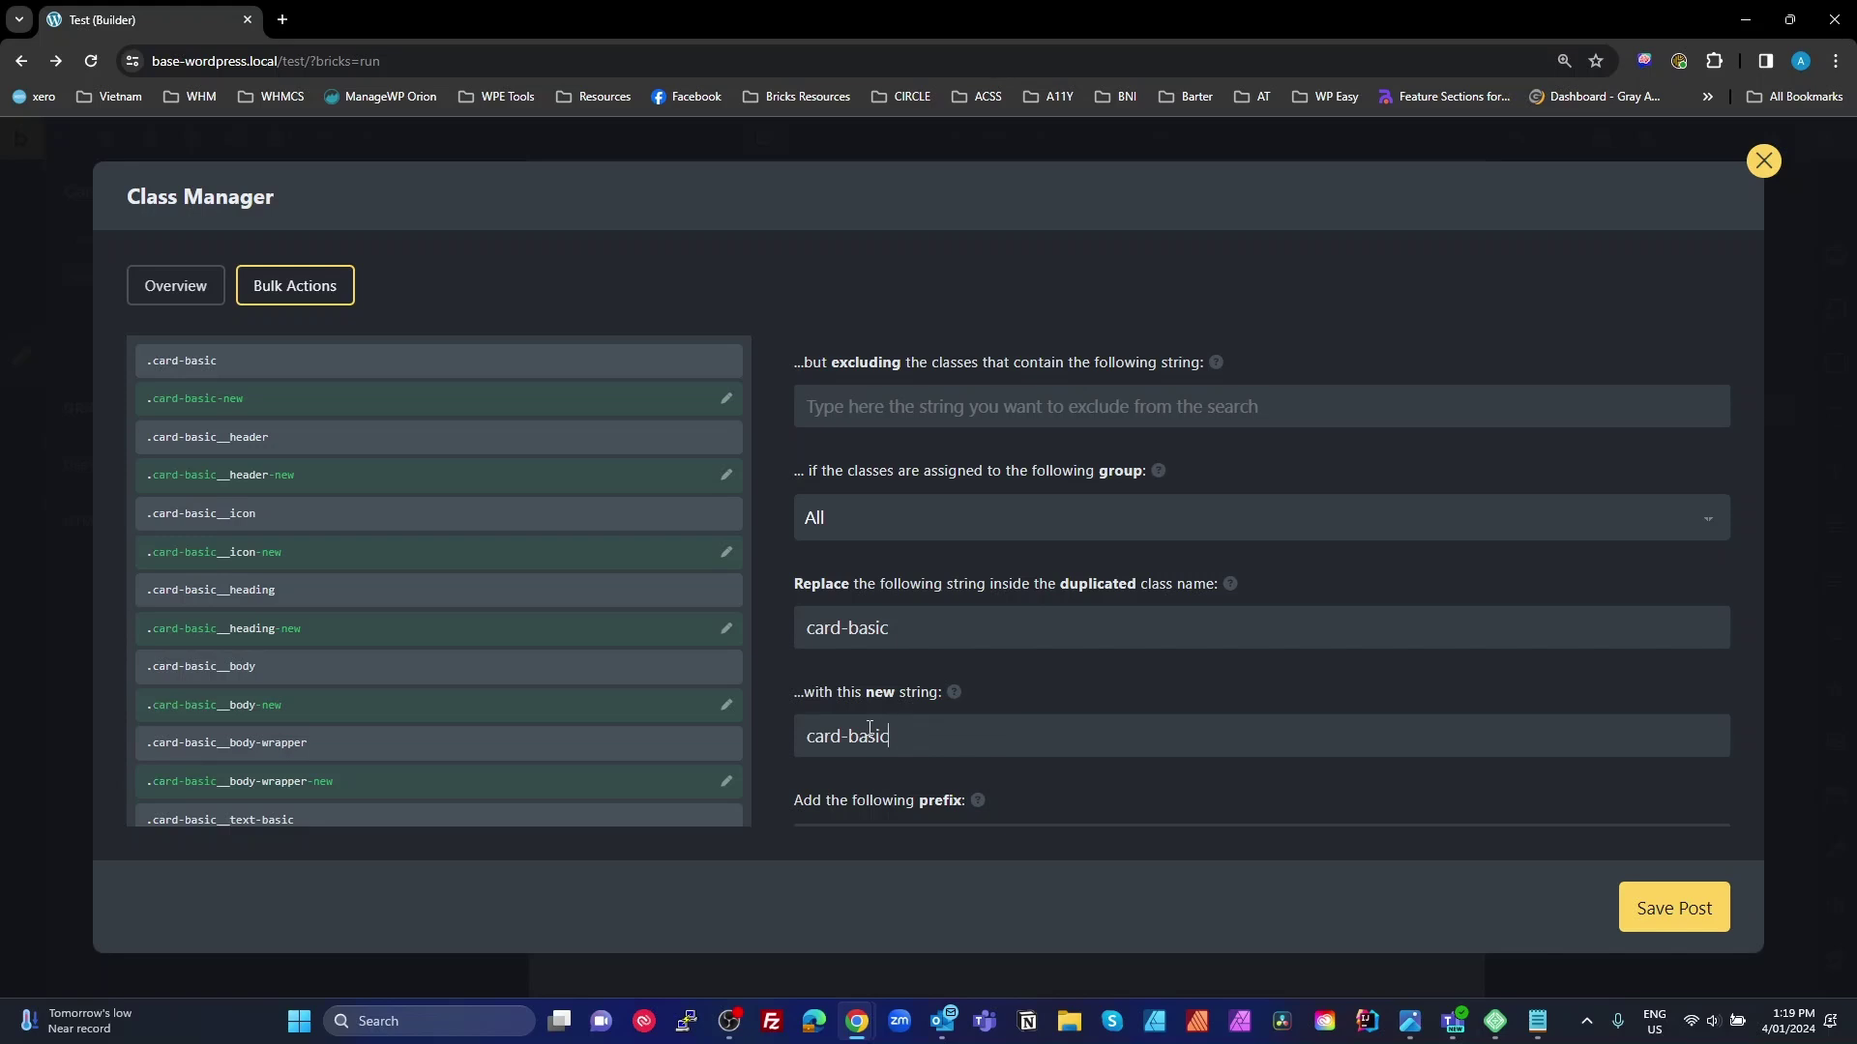
text(service)
scroll(1530, 797, down, 5)
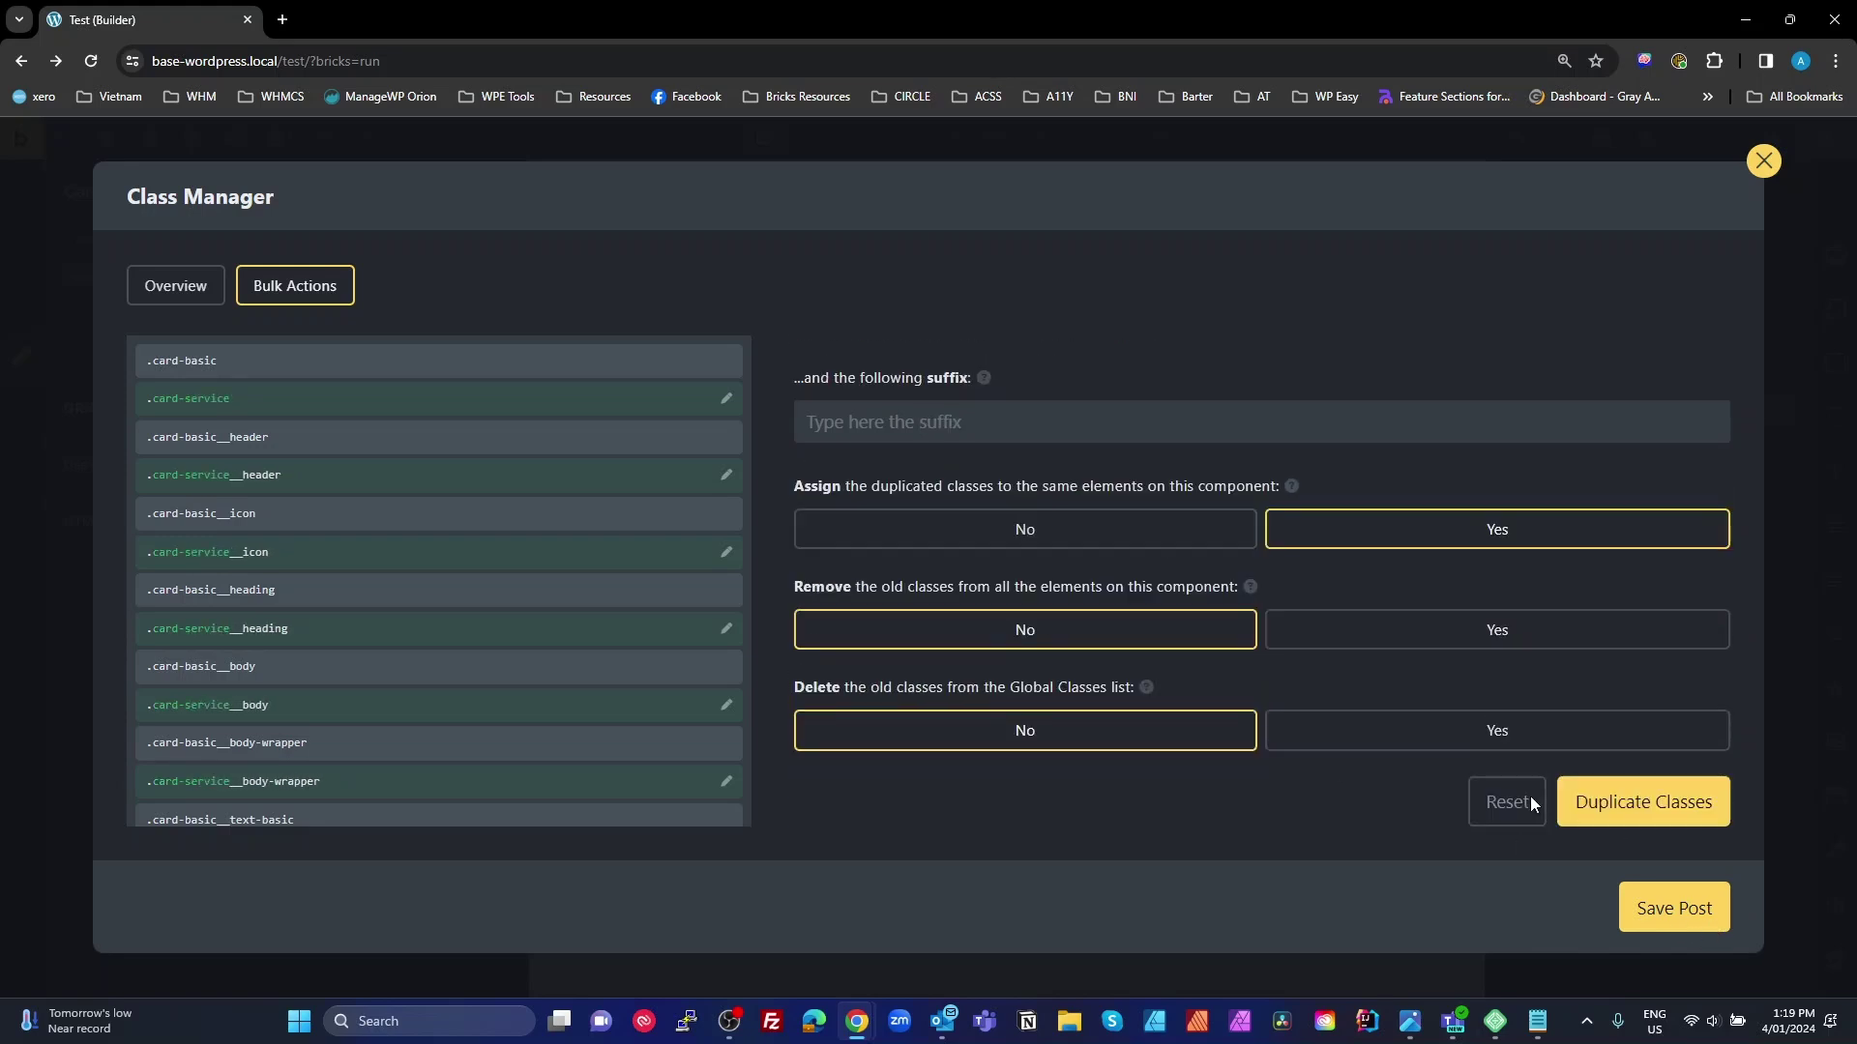
click(1435, 627)
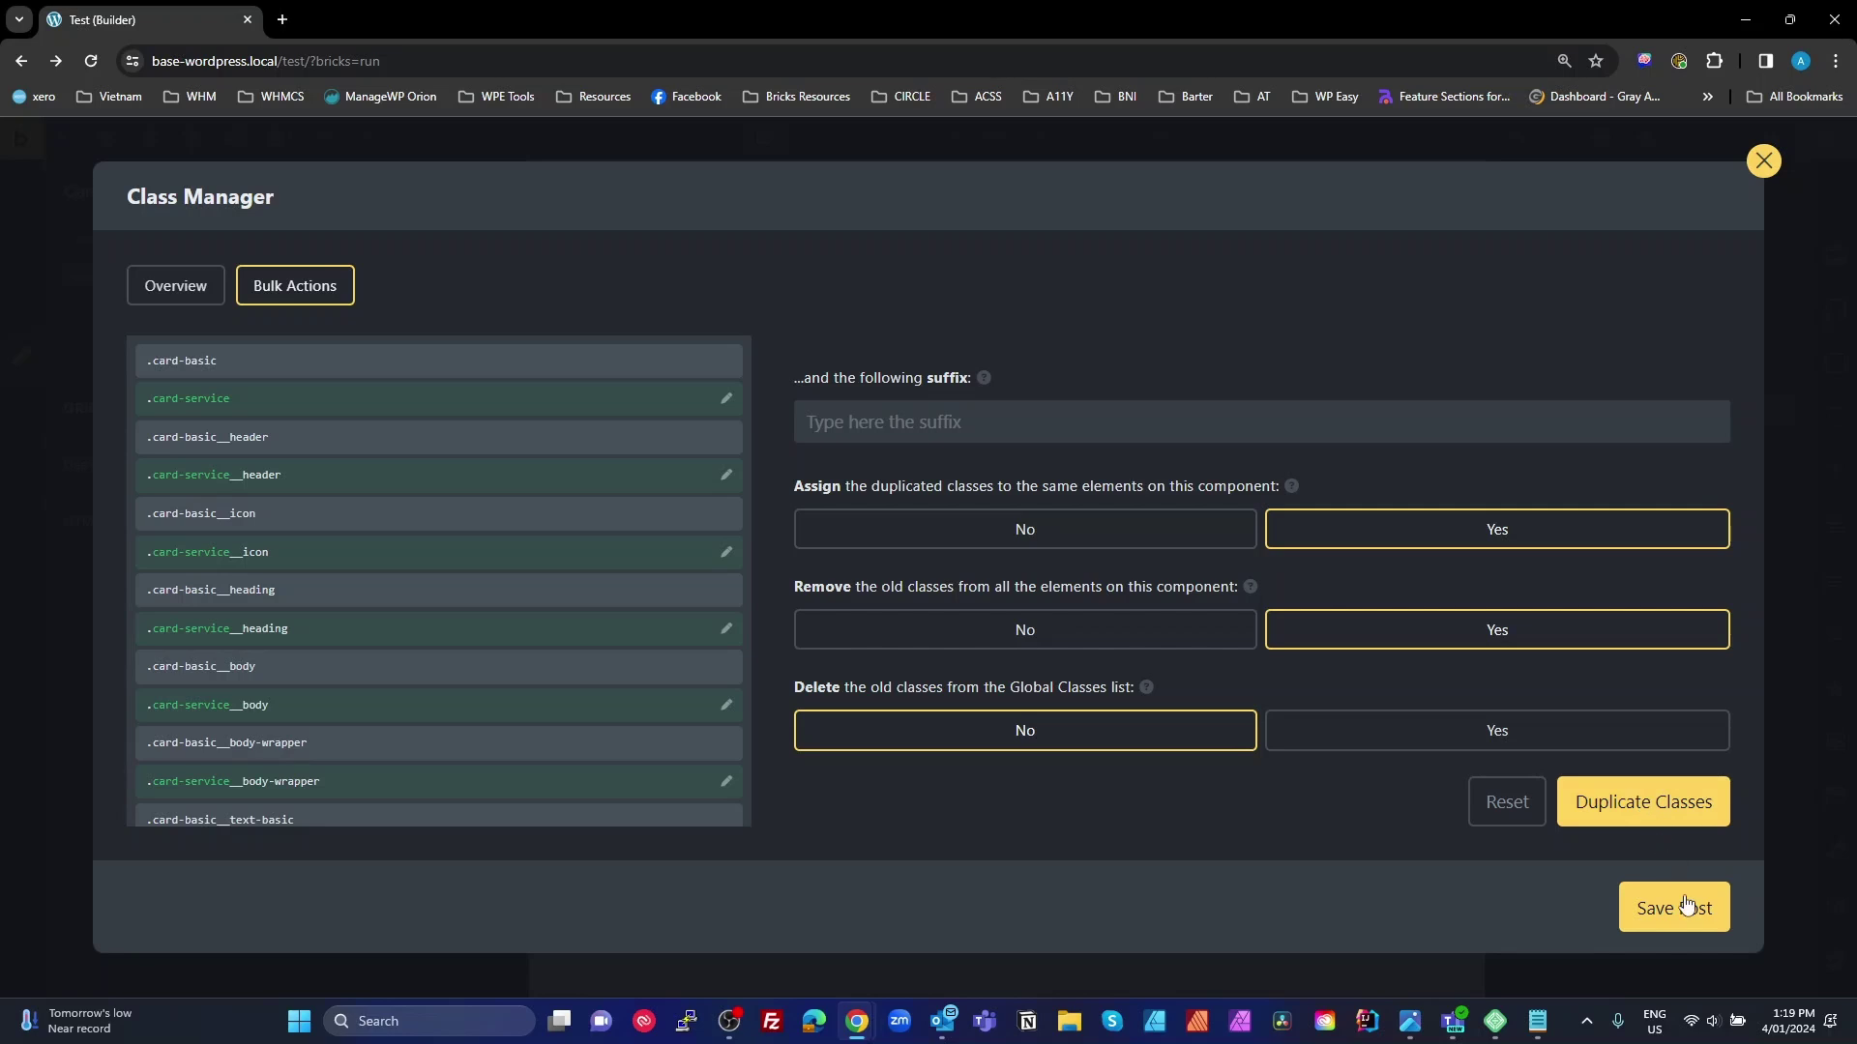
Step: Close the Class Manager and check the card-service classes assigned to the Card Service block and its Header
click(1763, 161)
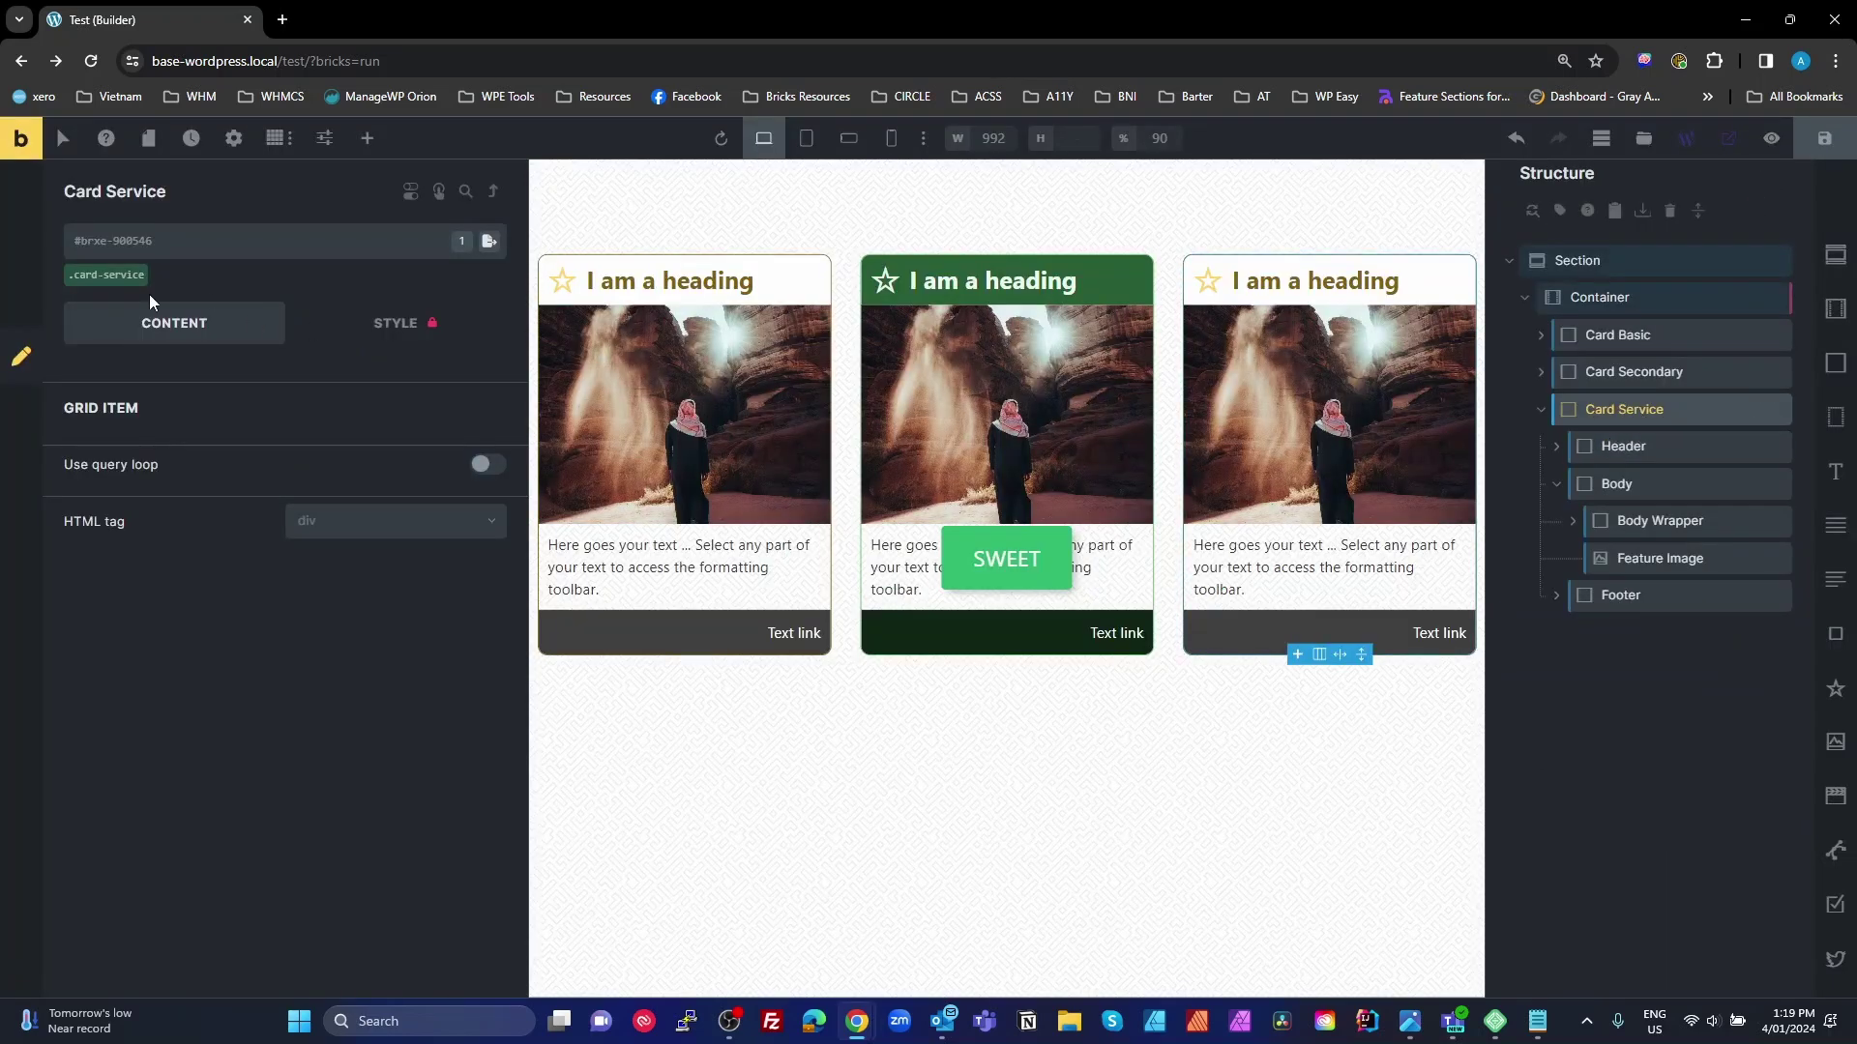
click(121, 276)
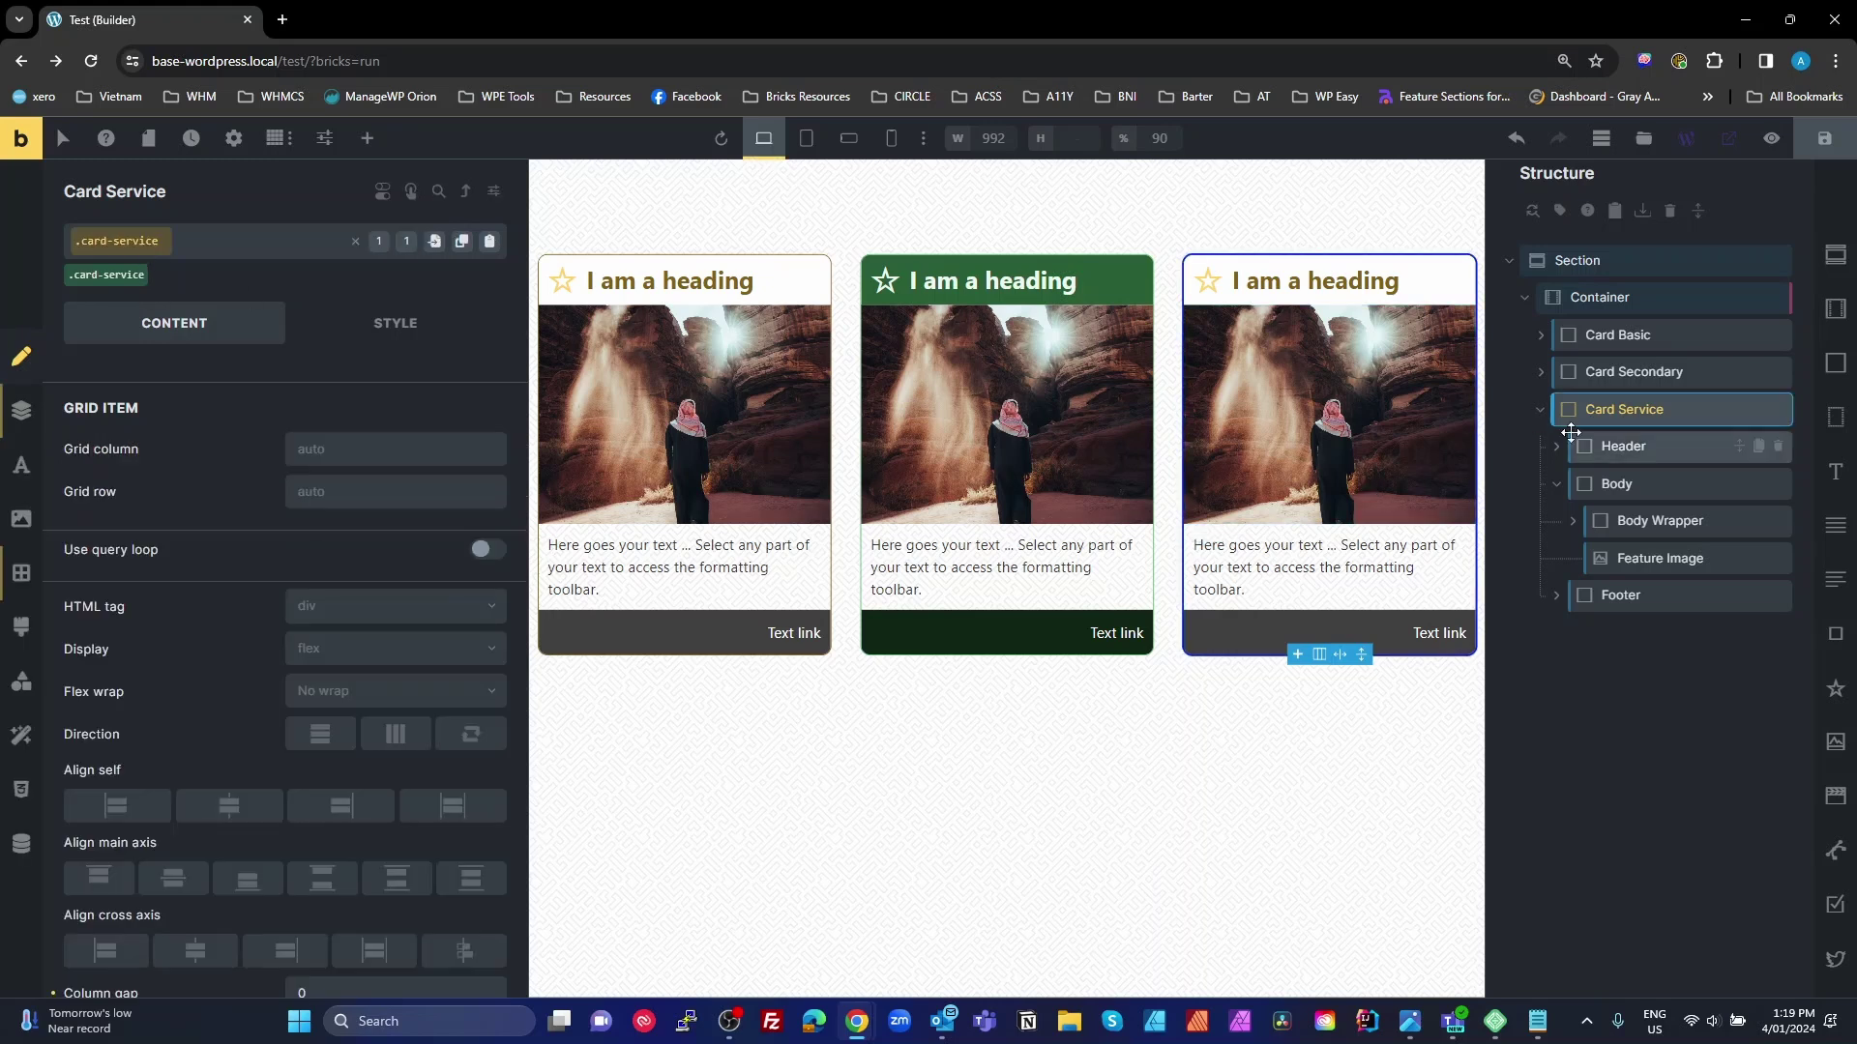
click(1624, 446)
click(160, 278)
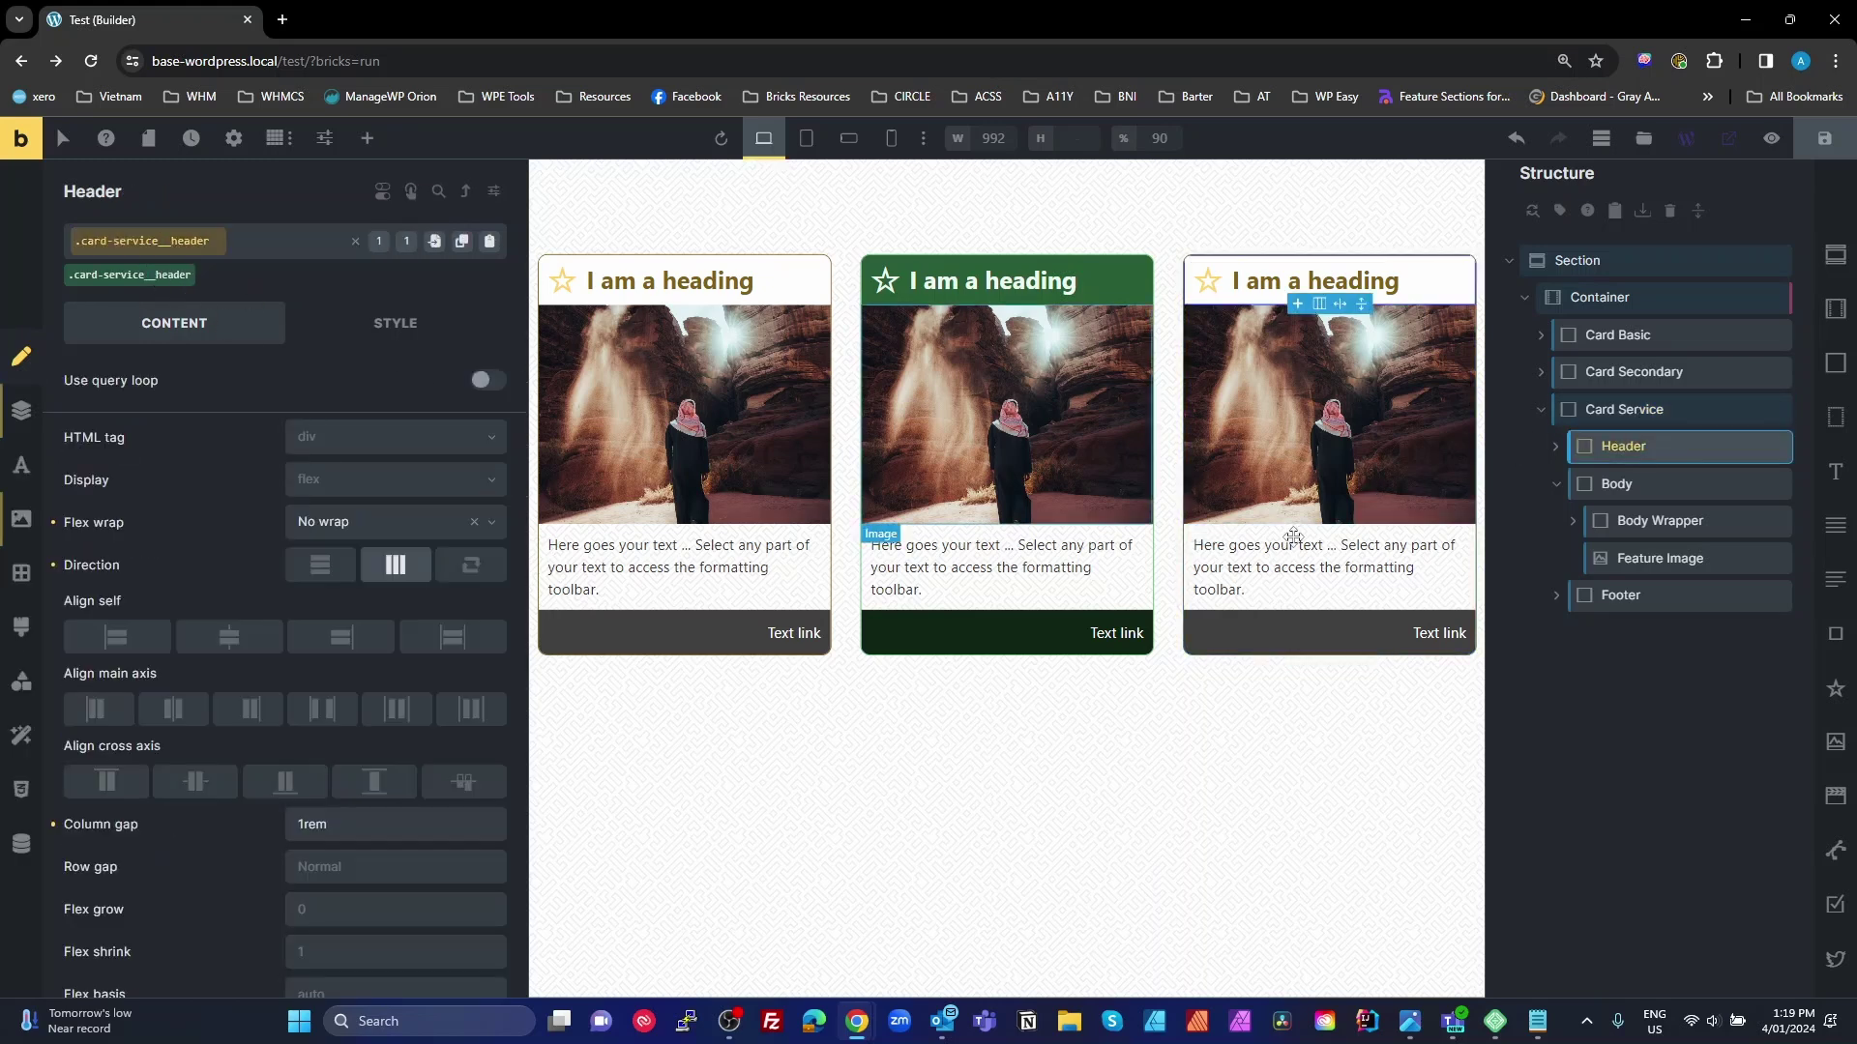
click(1624, 409)
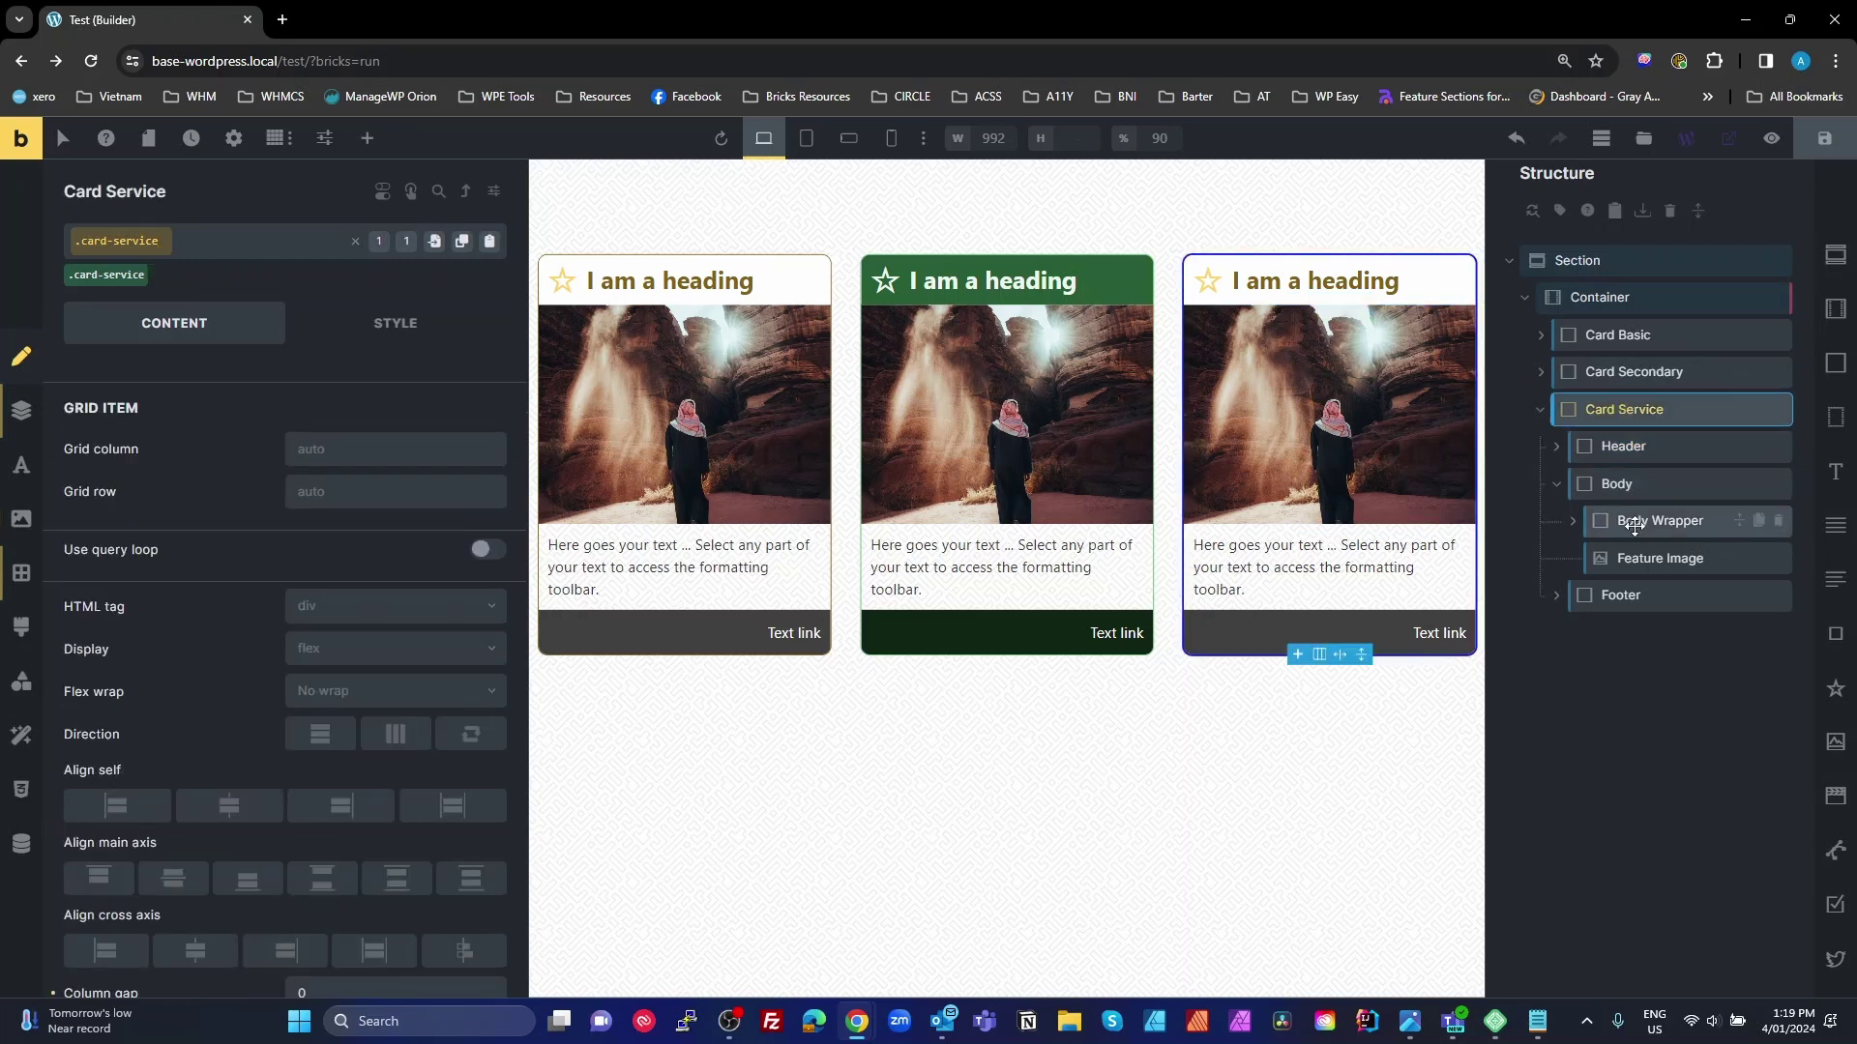
Step: Move the Header inside Card Service's Body above the Body Wrapper, and set the card-service__body class's position to relative
drag(1576, 485, 1616, 517)
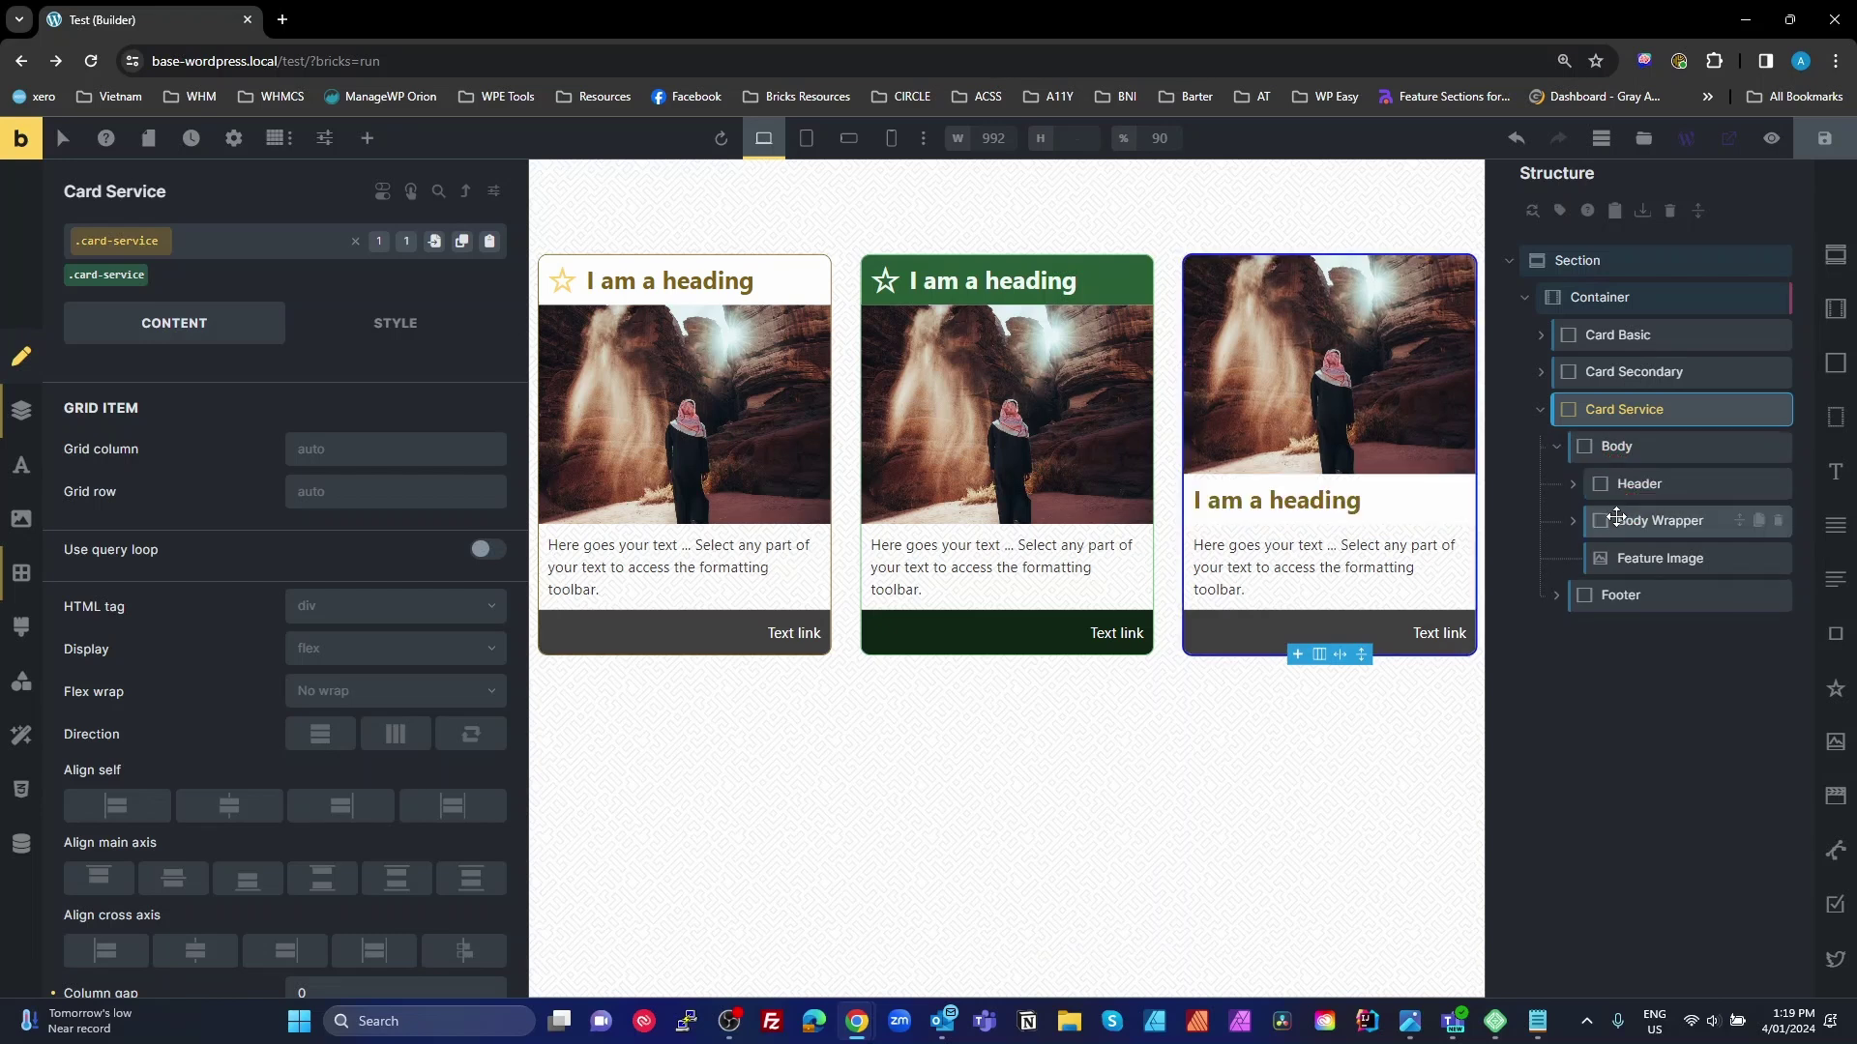
click(1616, 446)
click(153, 276)
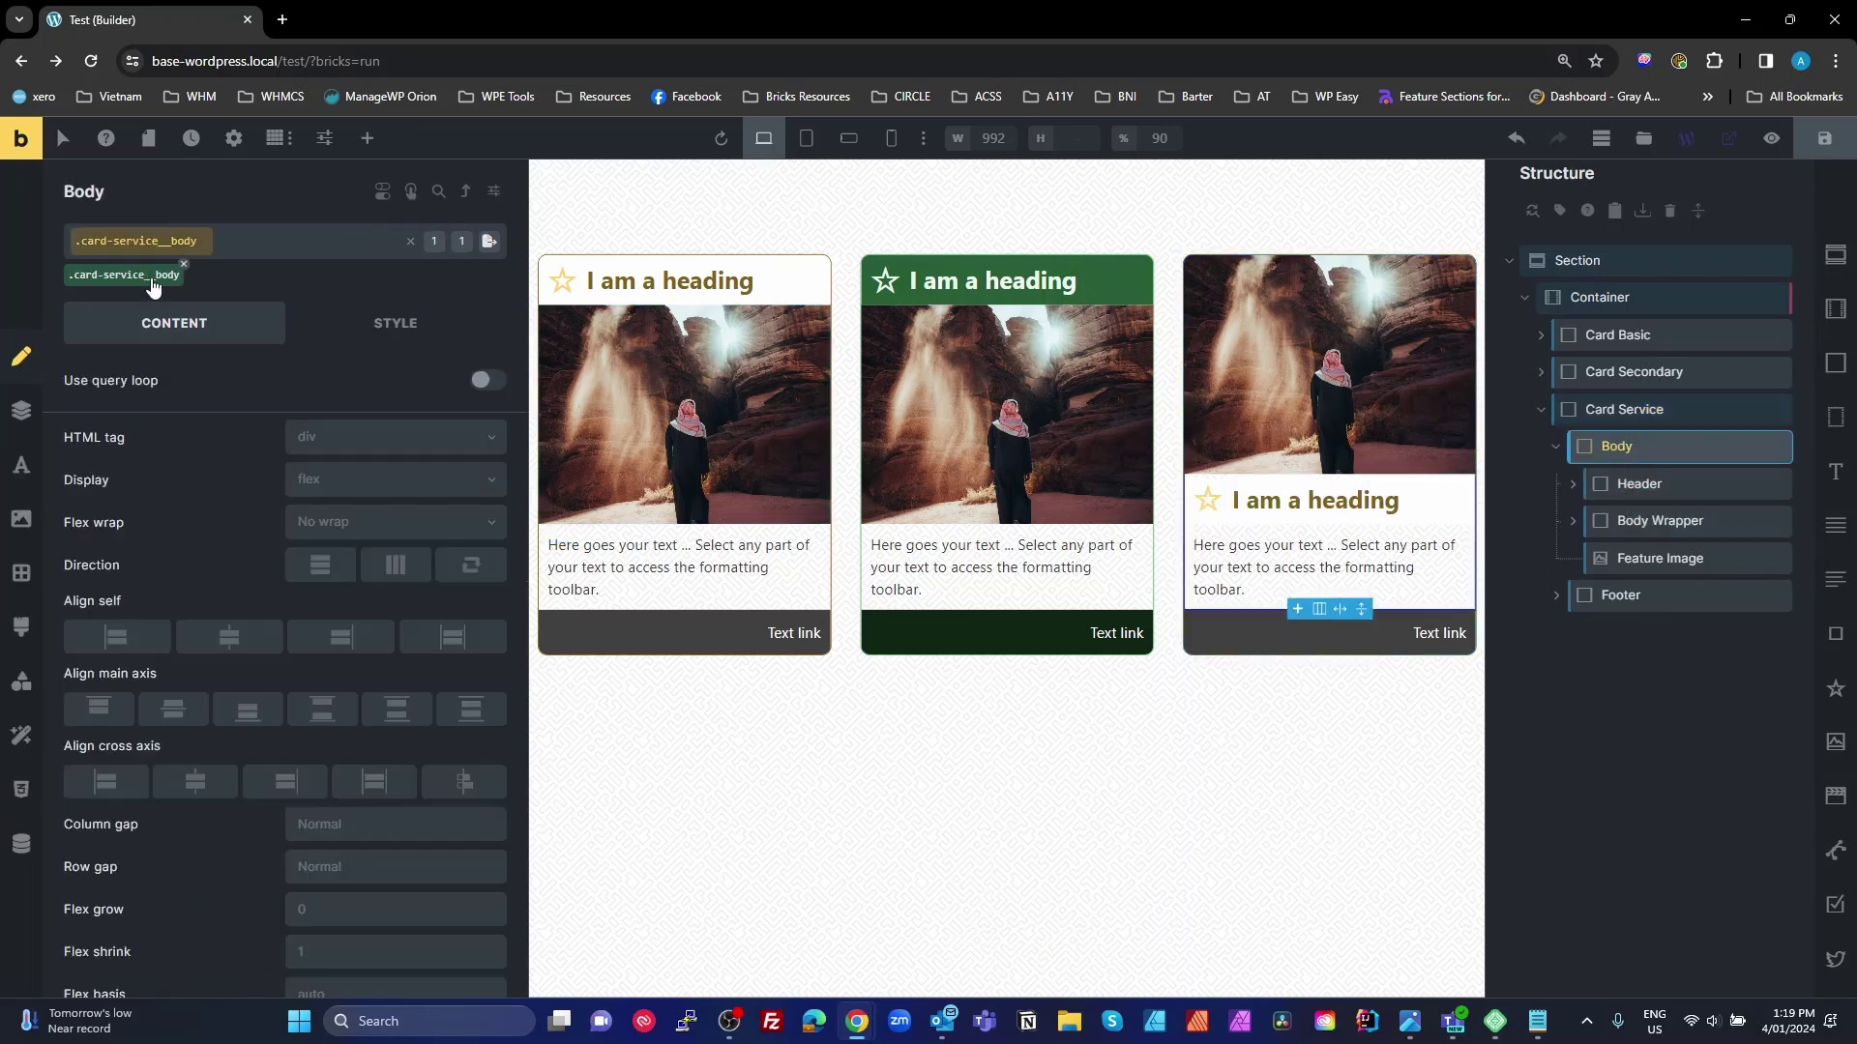
click(21, 410)
scroll(386, 725, down, 4)
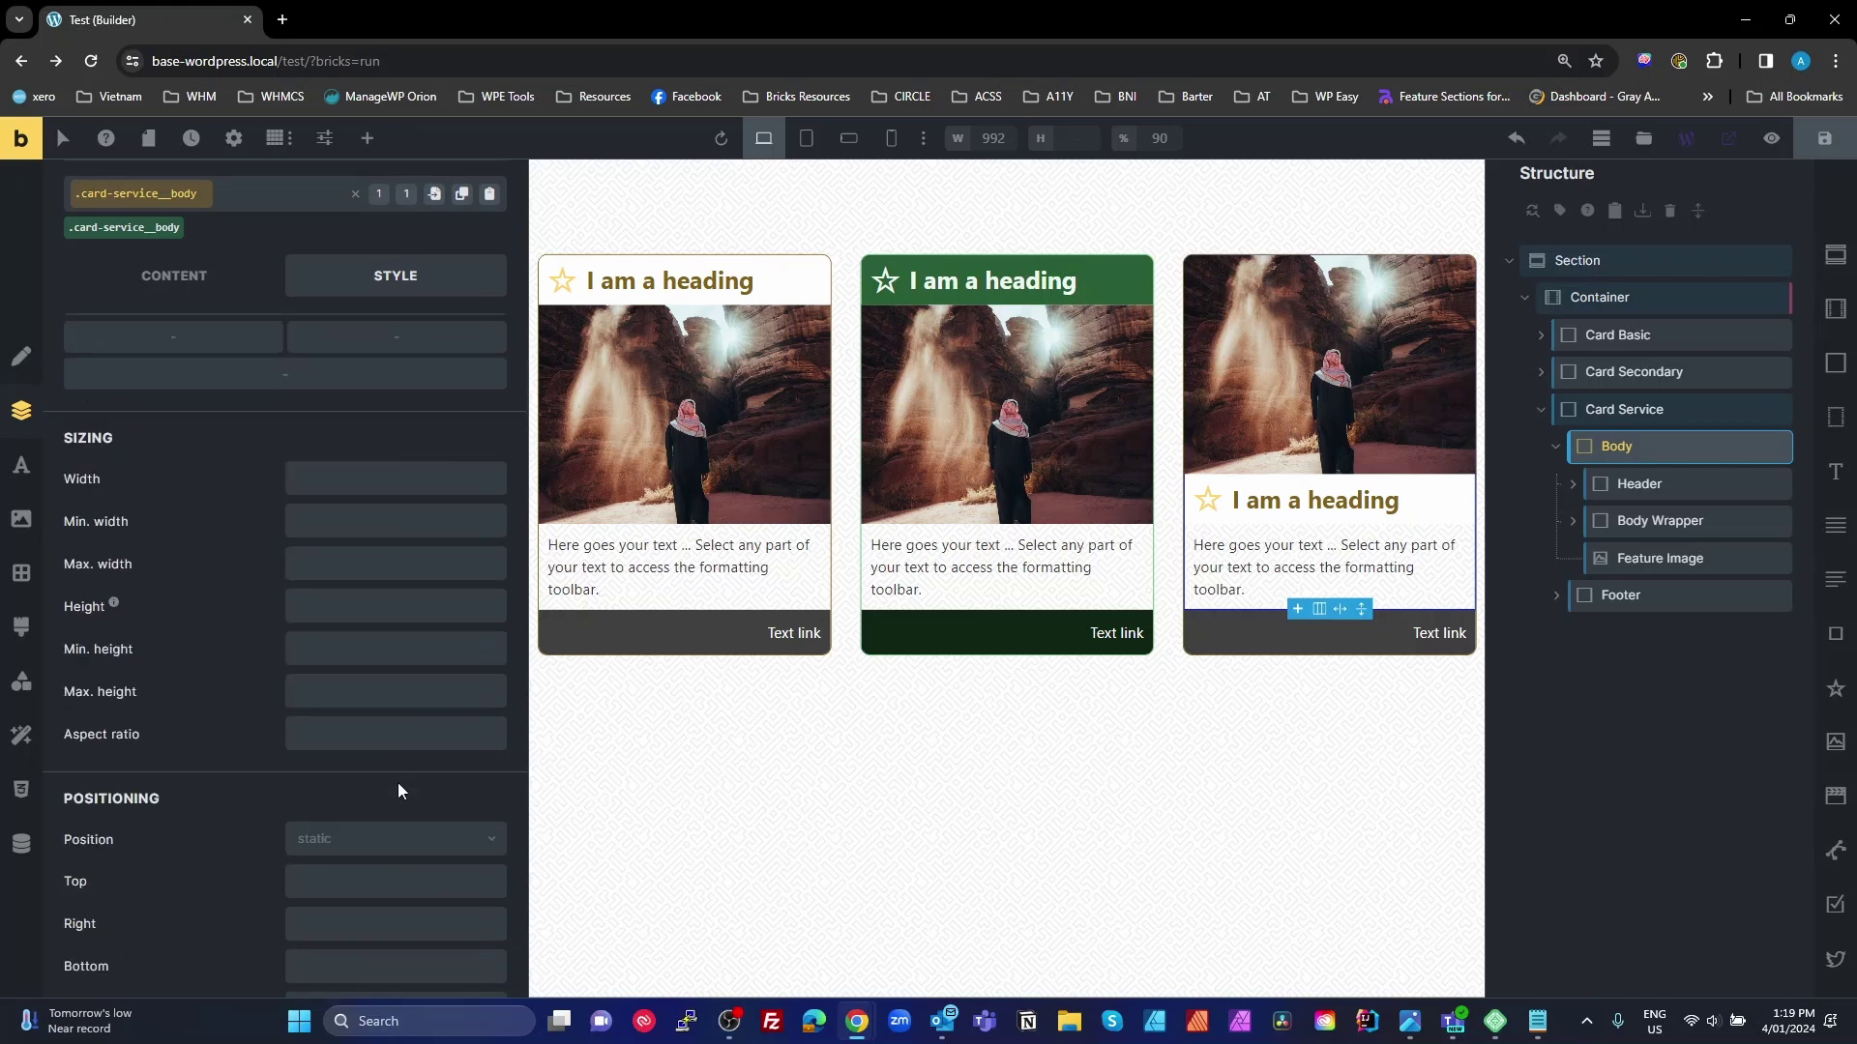
click(372, 812)
click(337, 882)
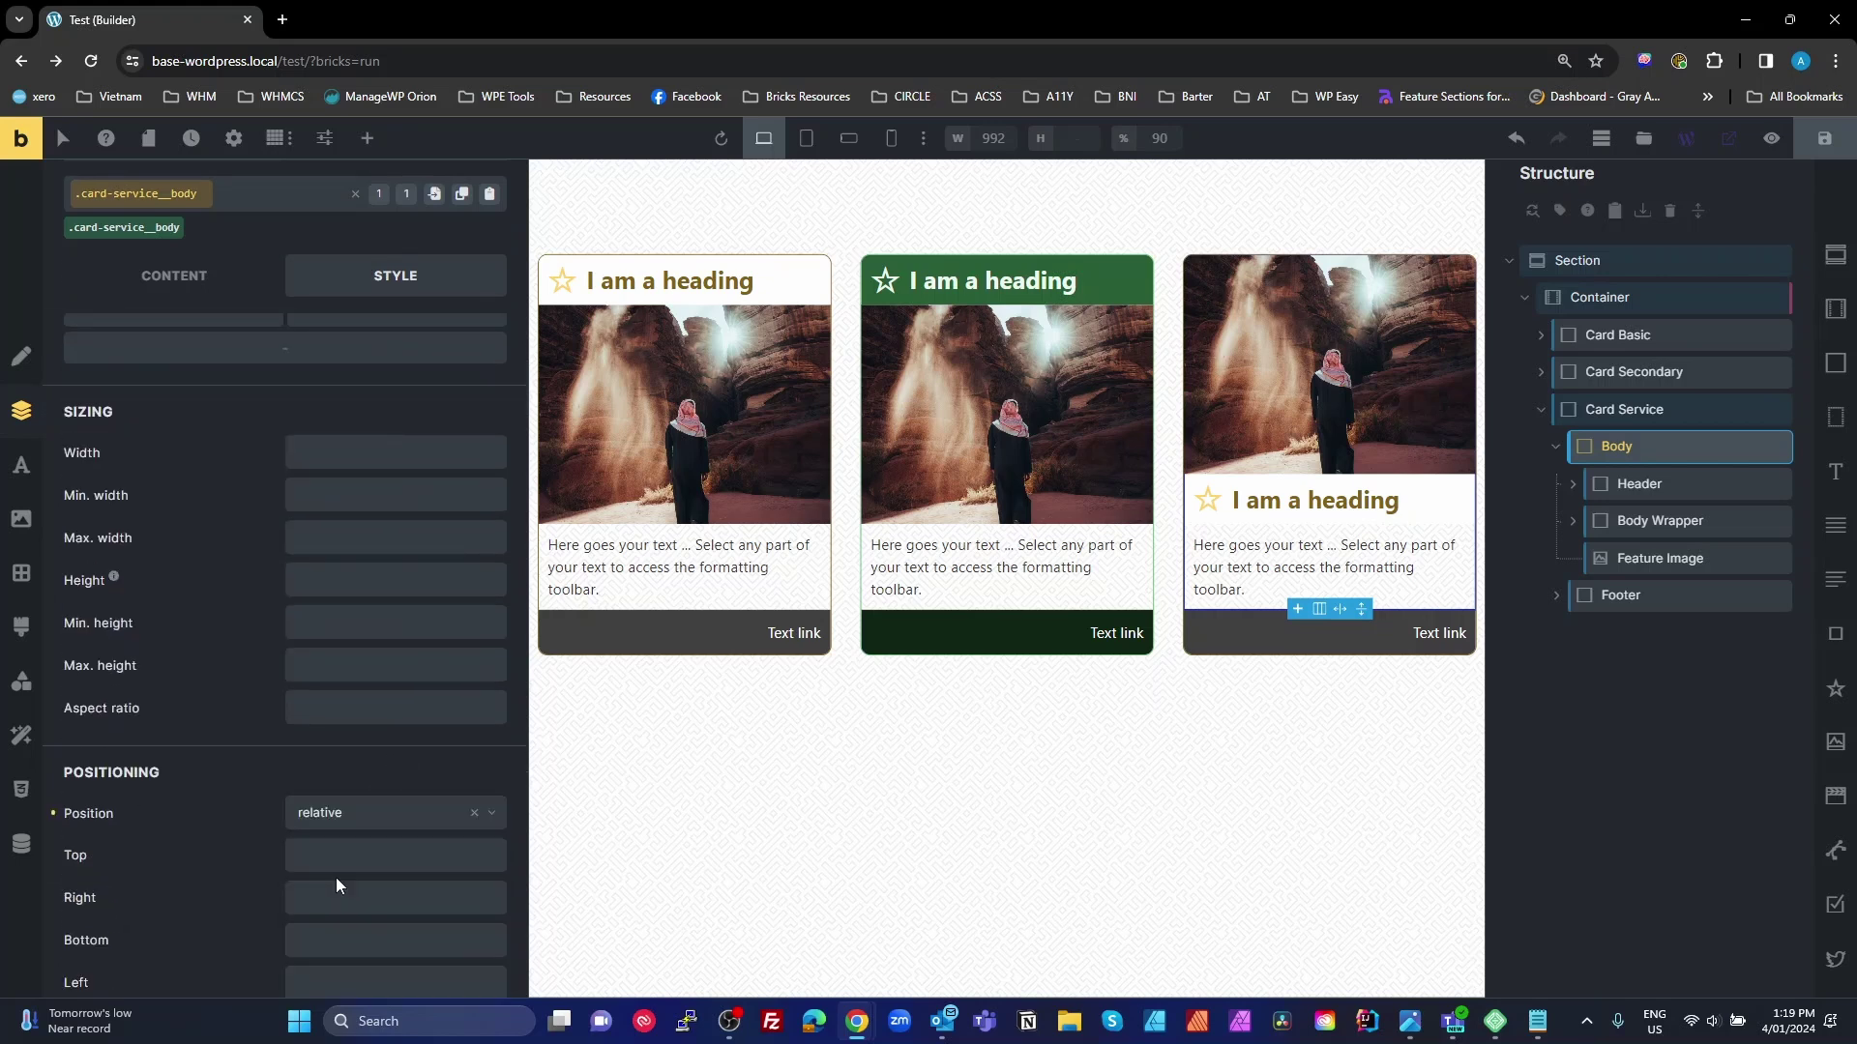
Step: Set the card-service__header class's position to absolute, anchoring it at the left and setting its top offset to 0
click(1630, 488)
scroll(111, 503, down, 5)
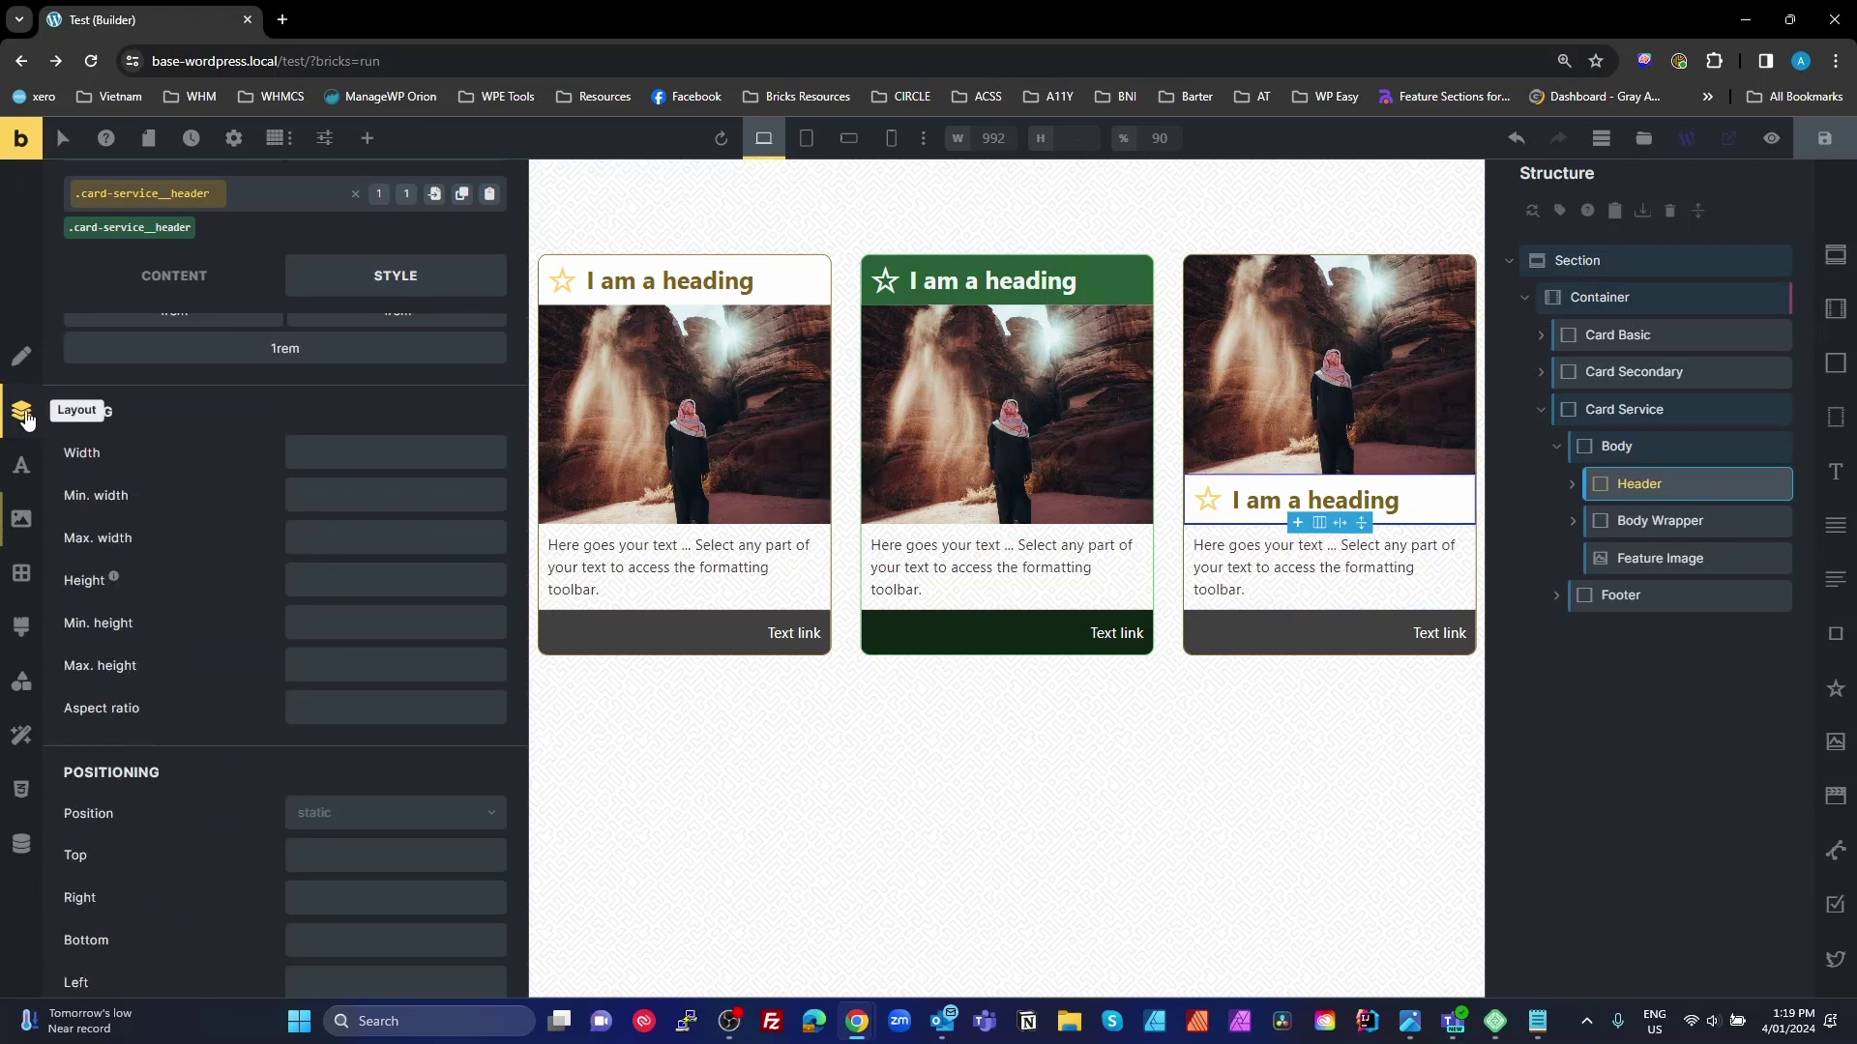
click(371, 814)
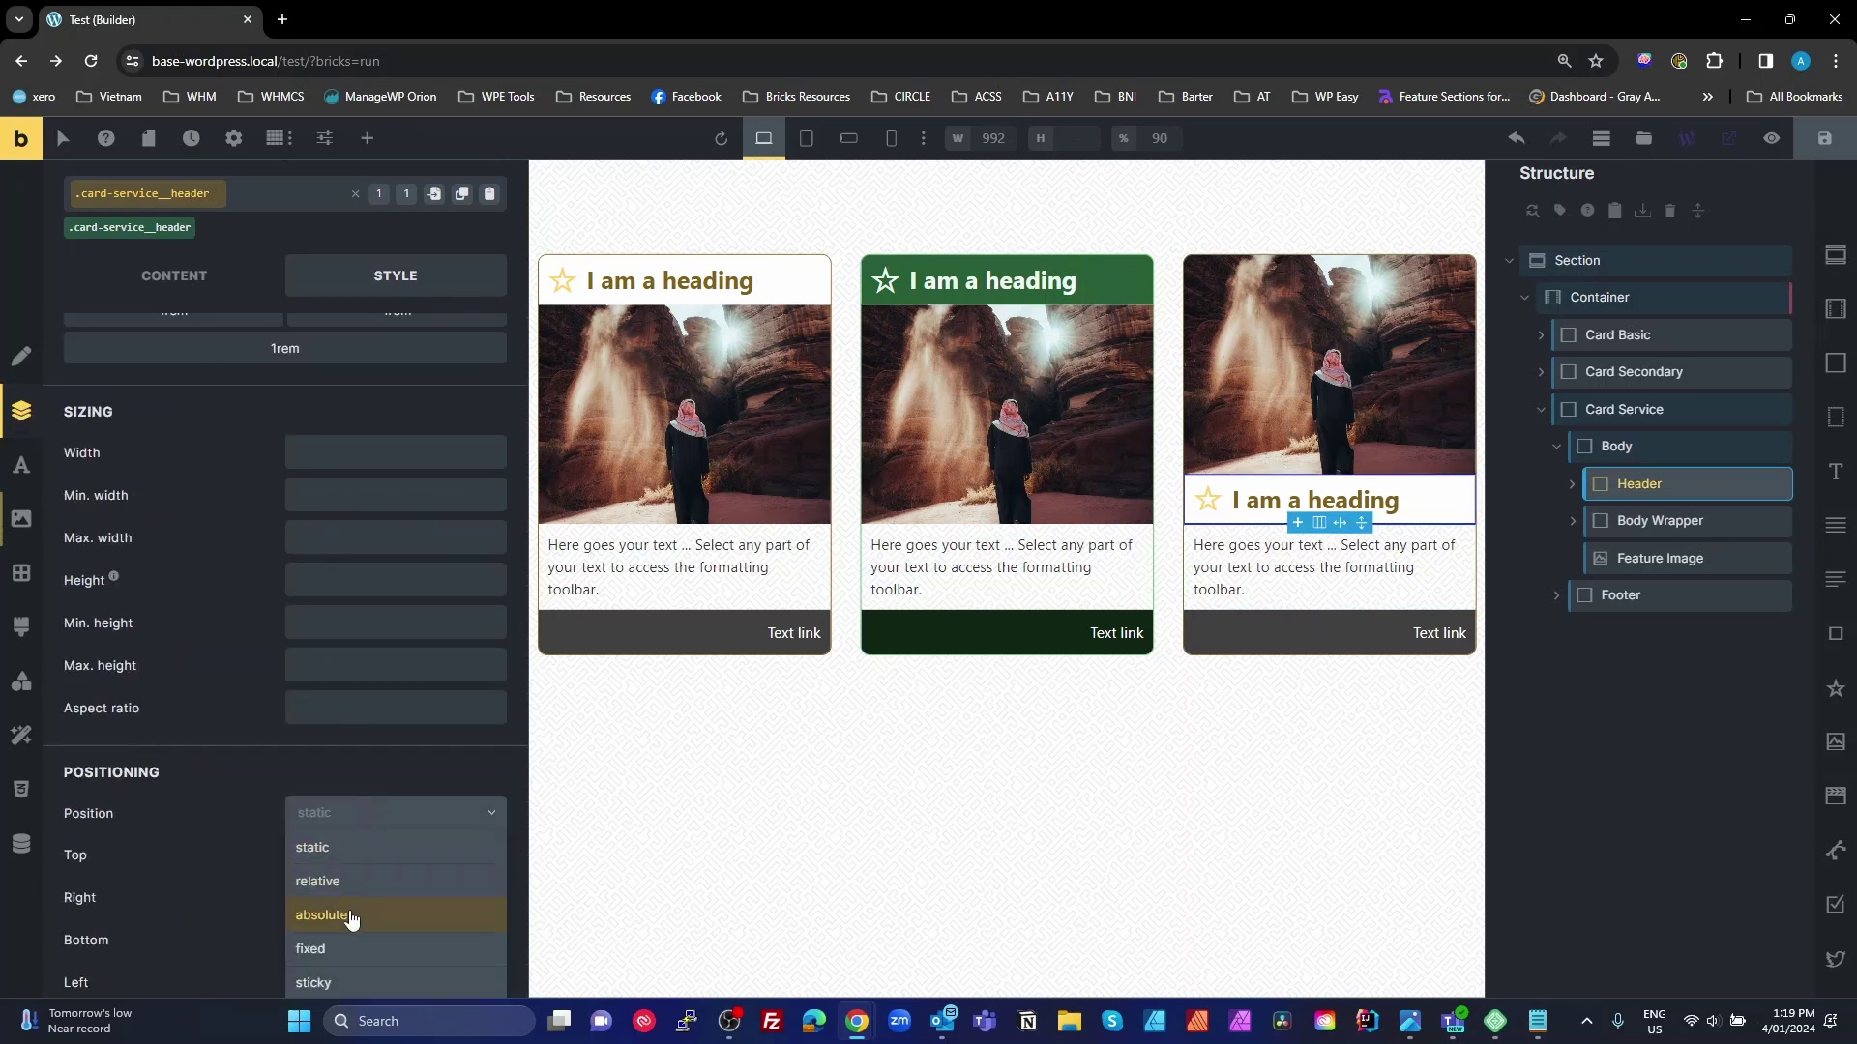
click(329, 914)
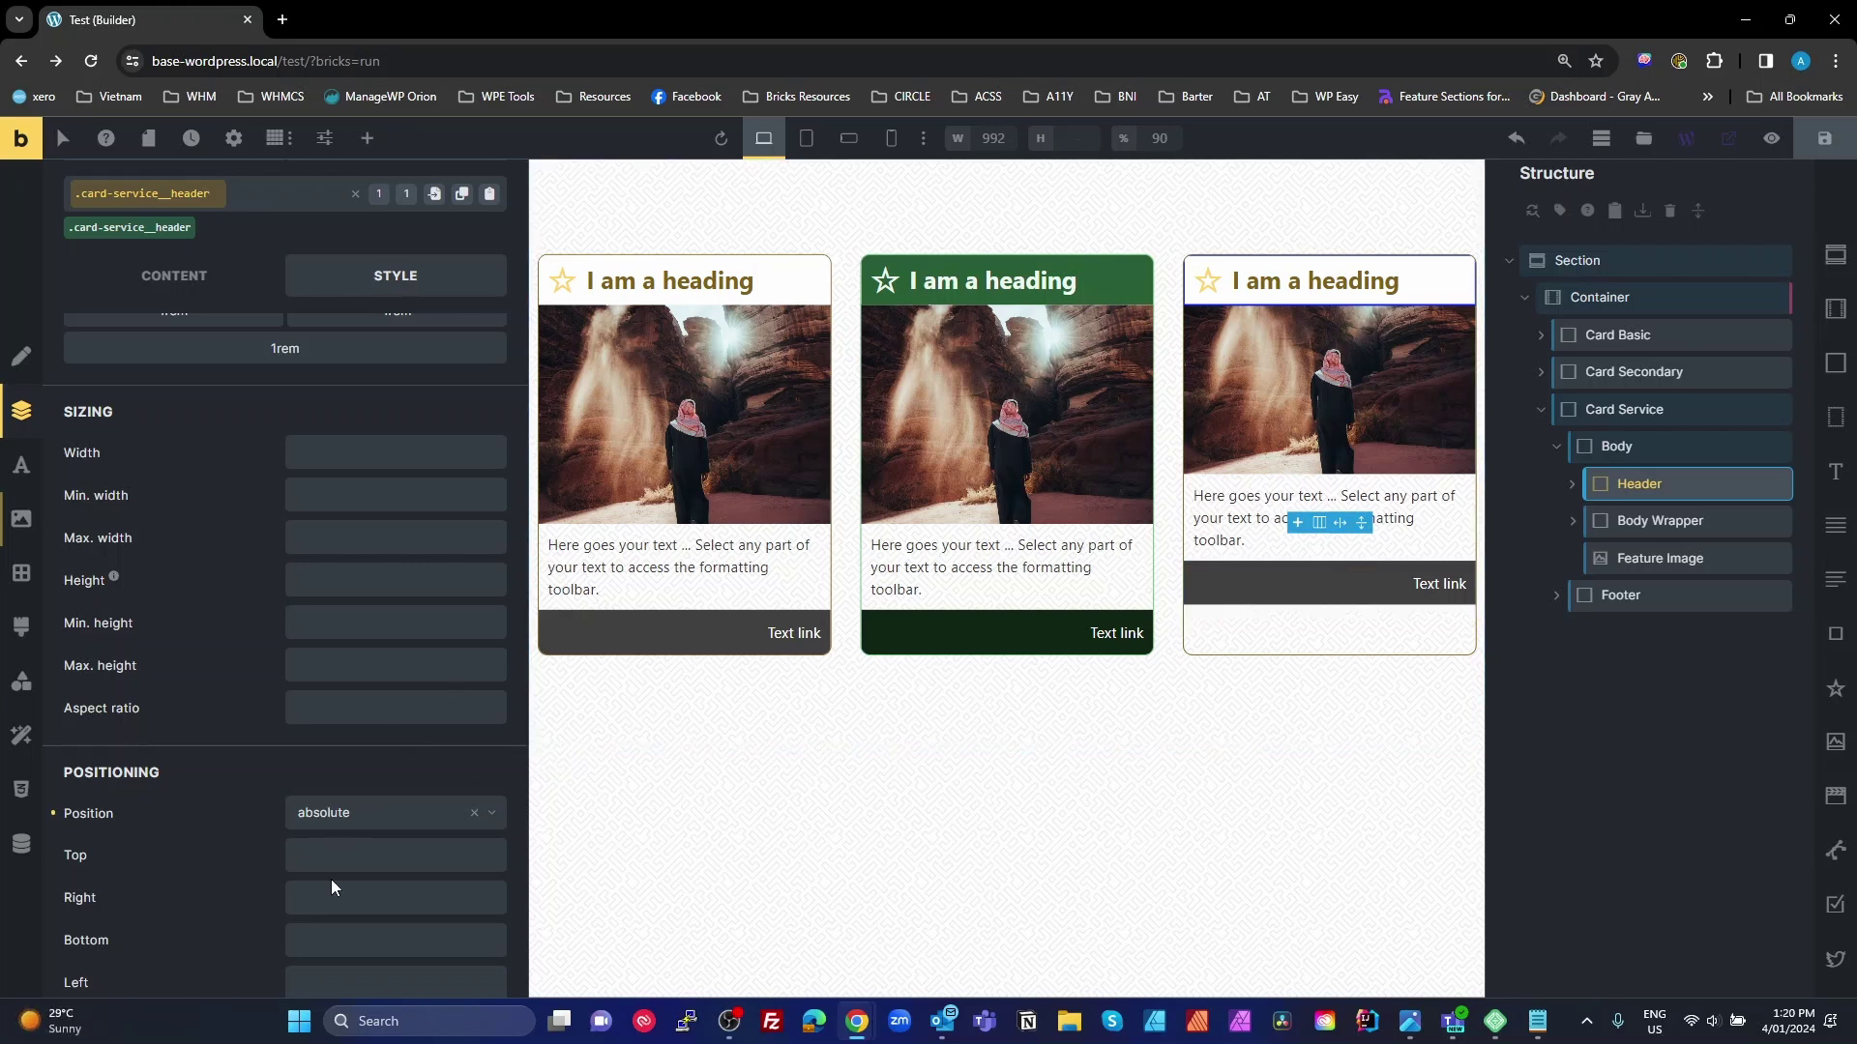
scroll(334, 882, down, 1)
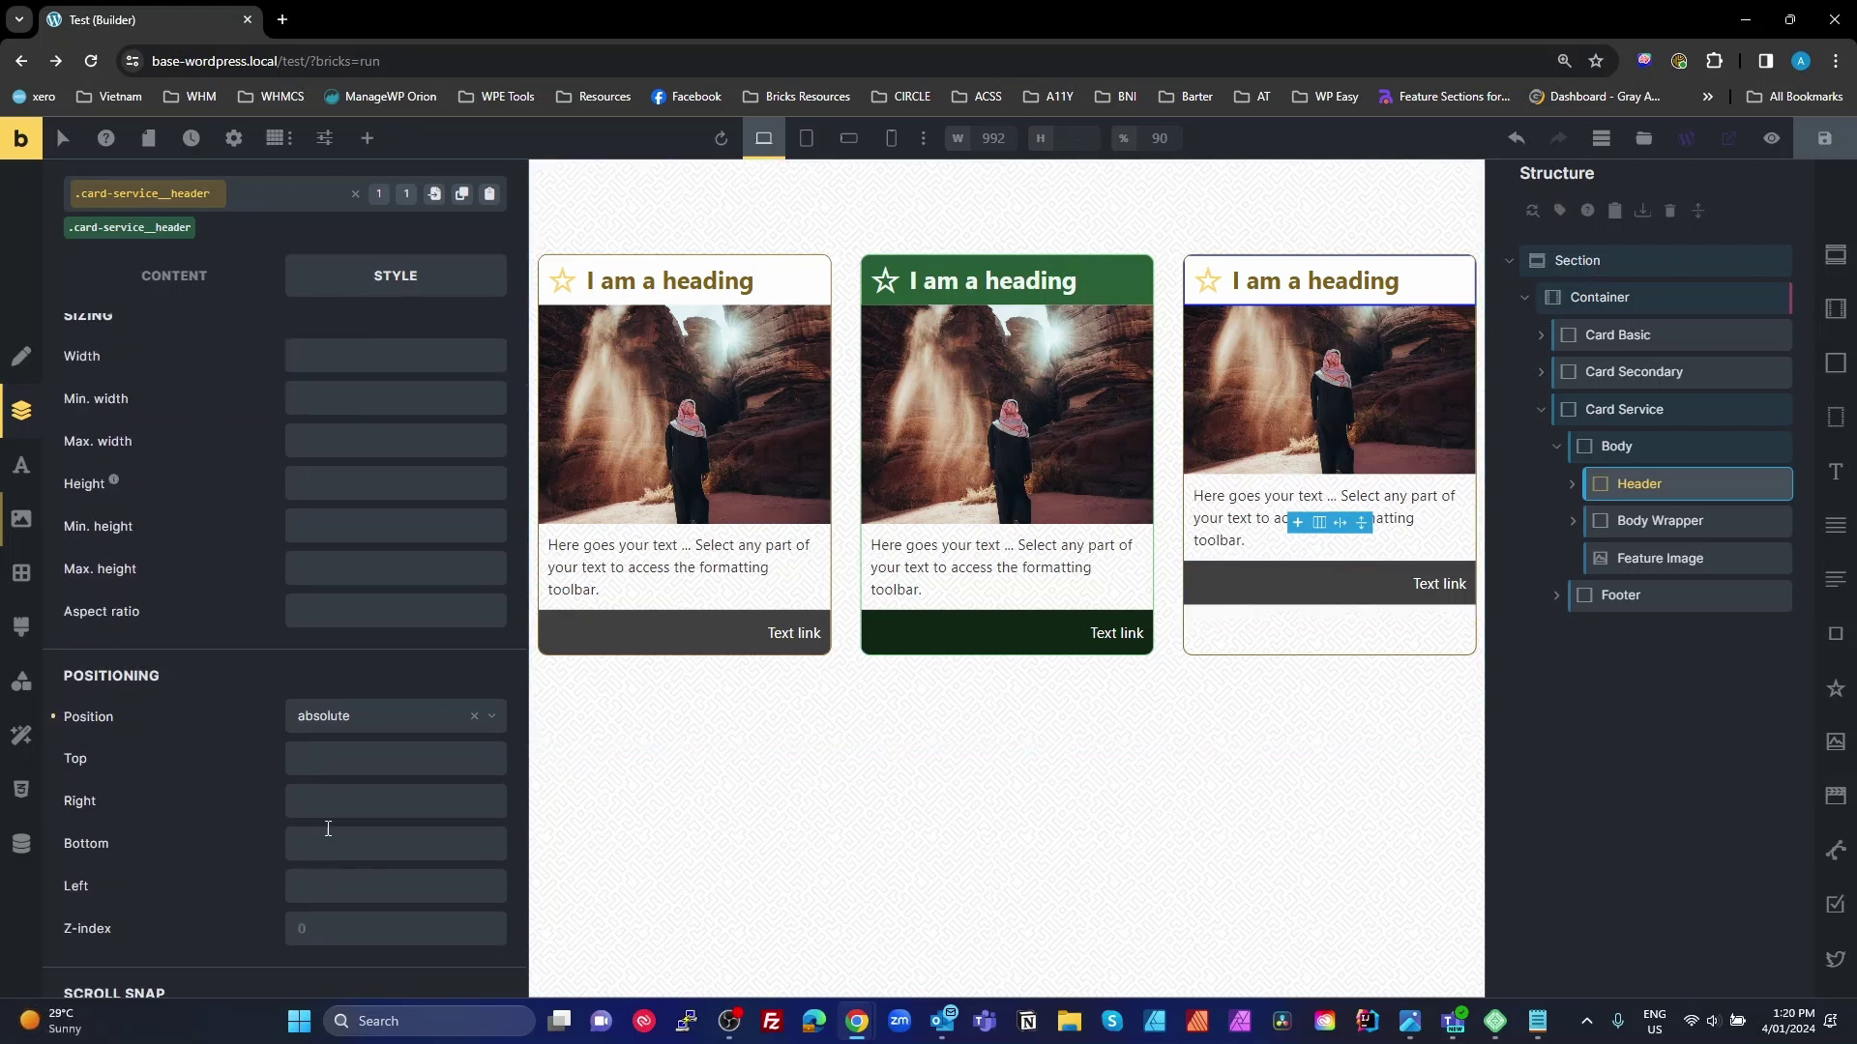
click(342, 897)
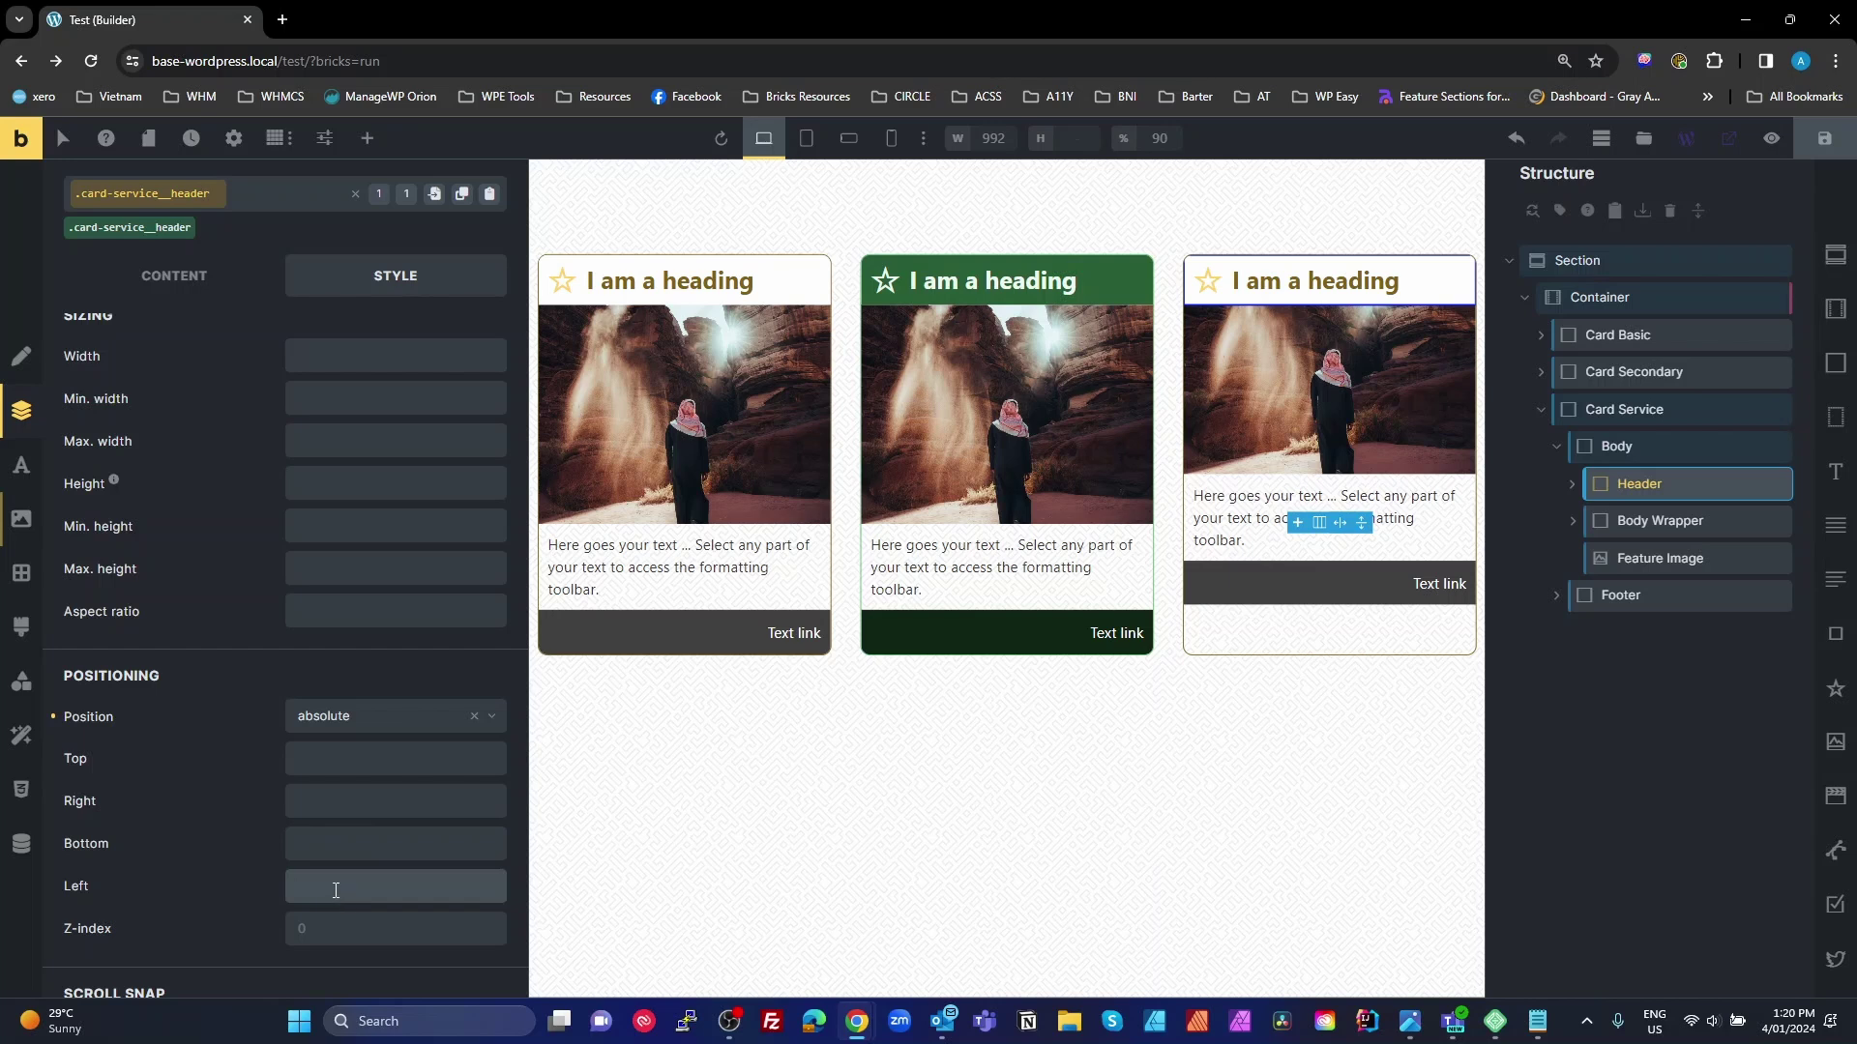
click(304, 756)
text(0)
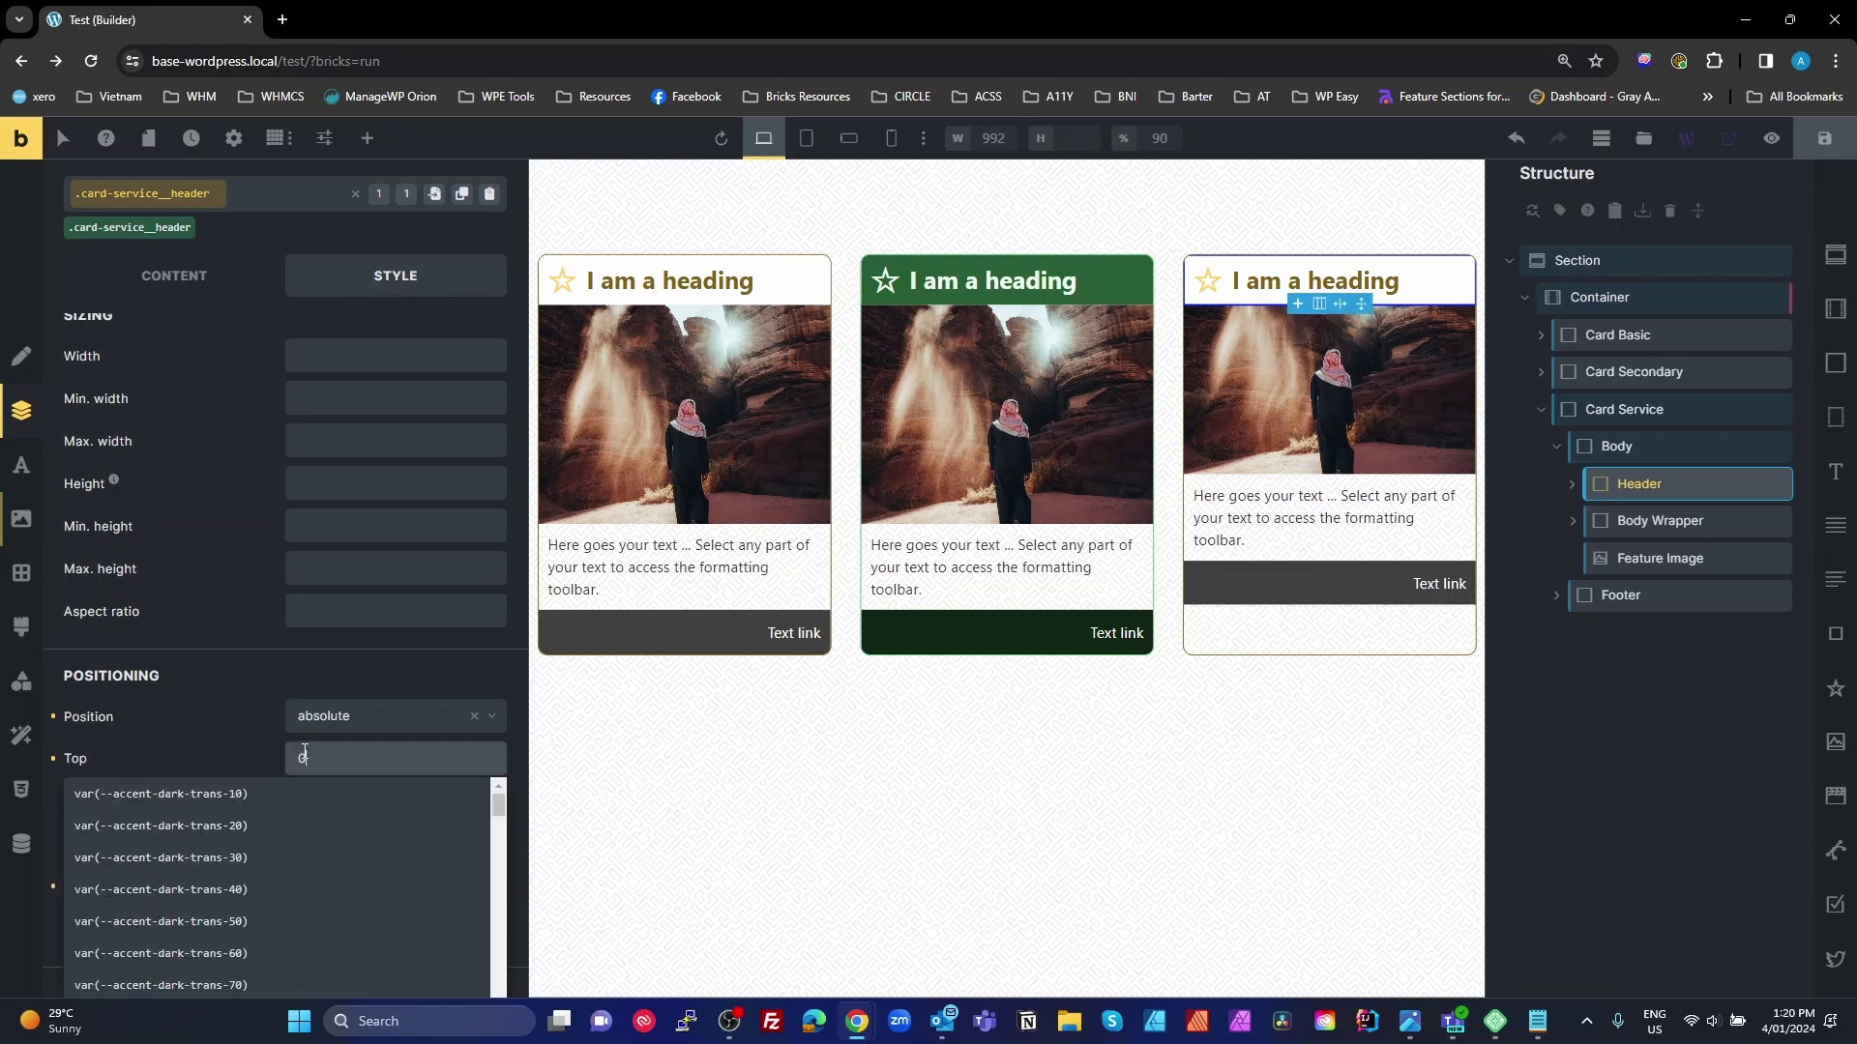
click(1642, 779)
Step: Set the card-service__header background colour to black-trans-60 from the BB black palette
click(1641, 486)
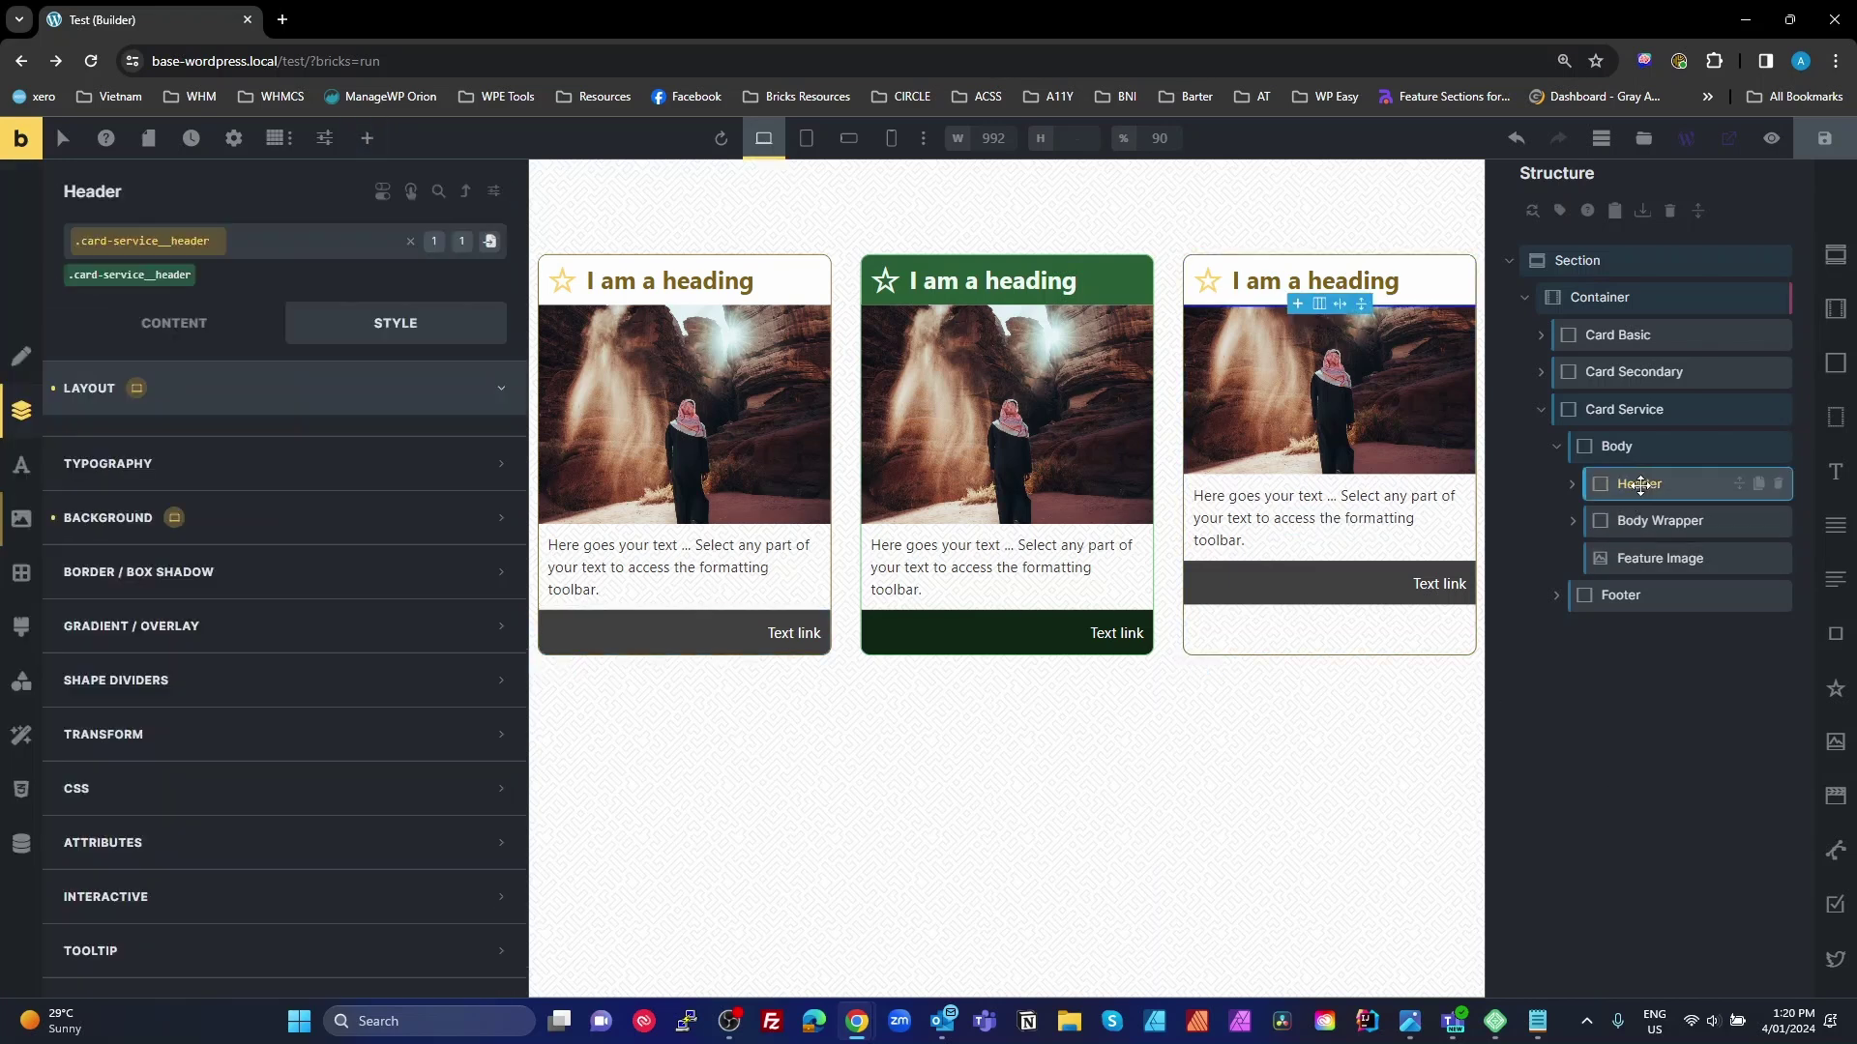
click(22, 522)
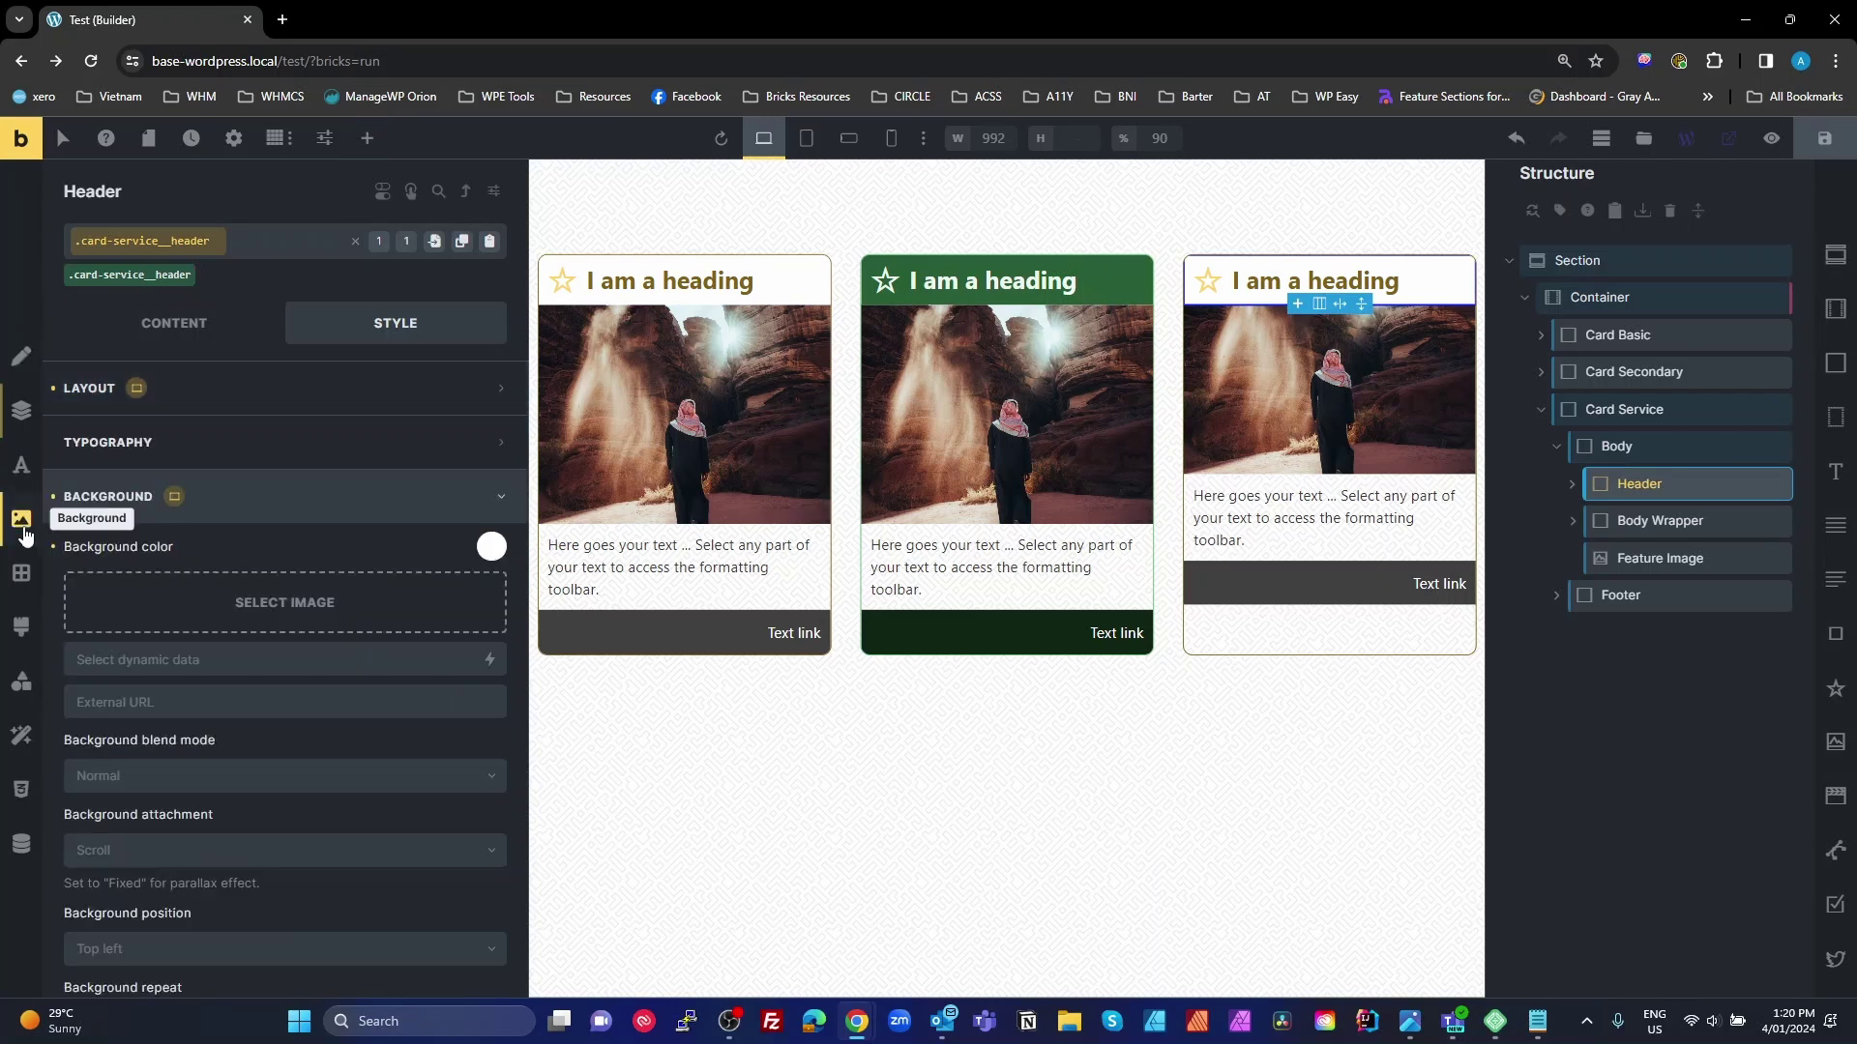
click(492, 546)
click(135, 609)
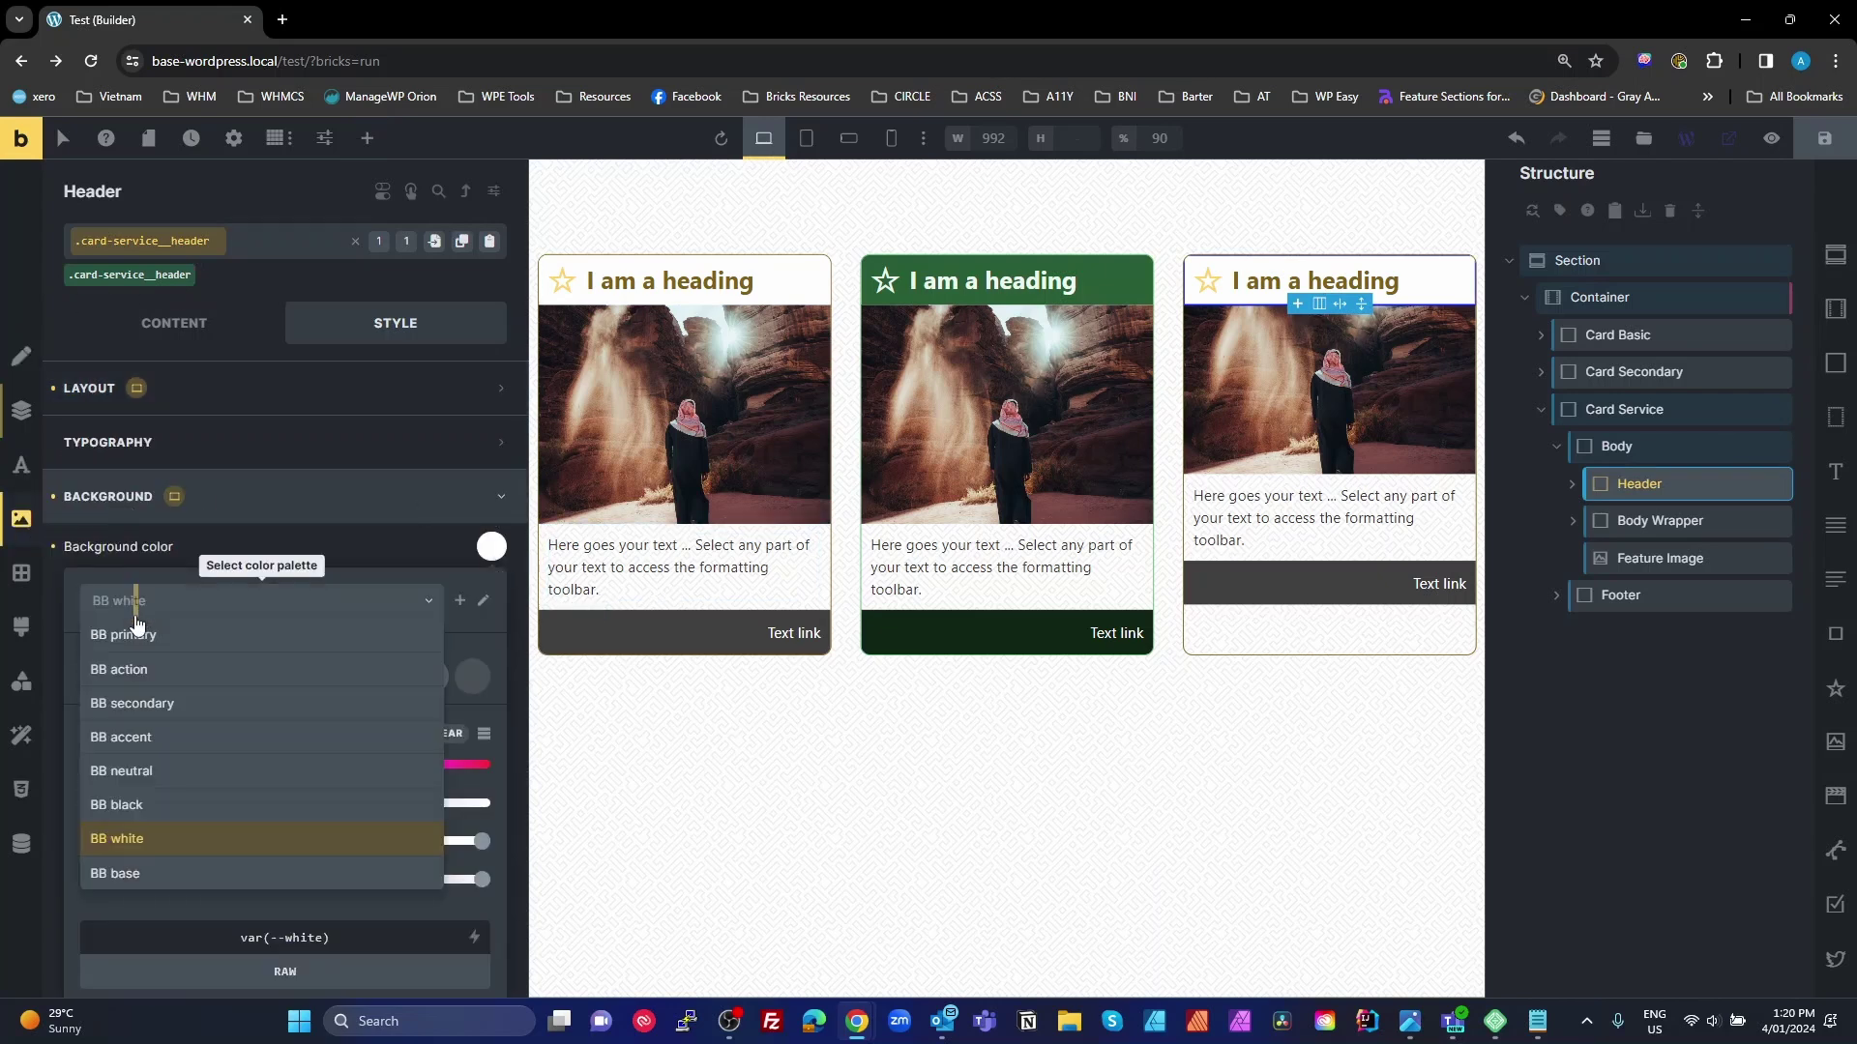
click(133, 820)
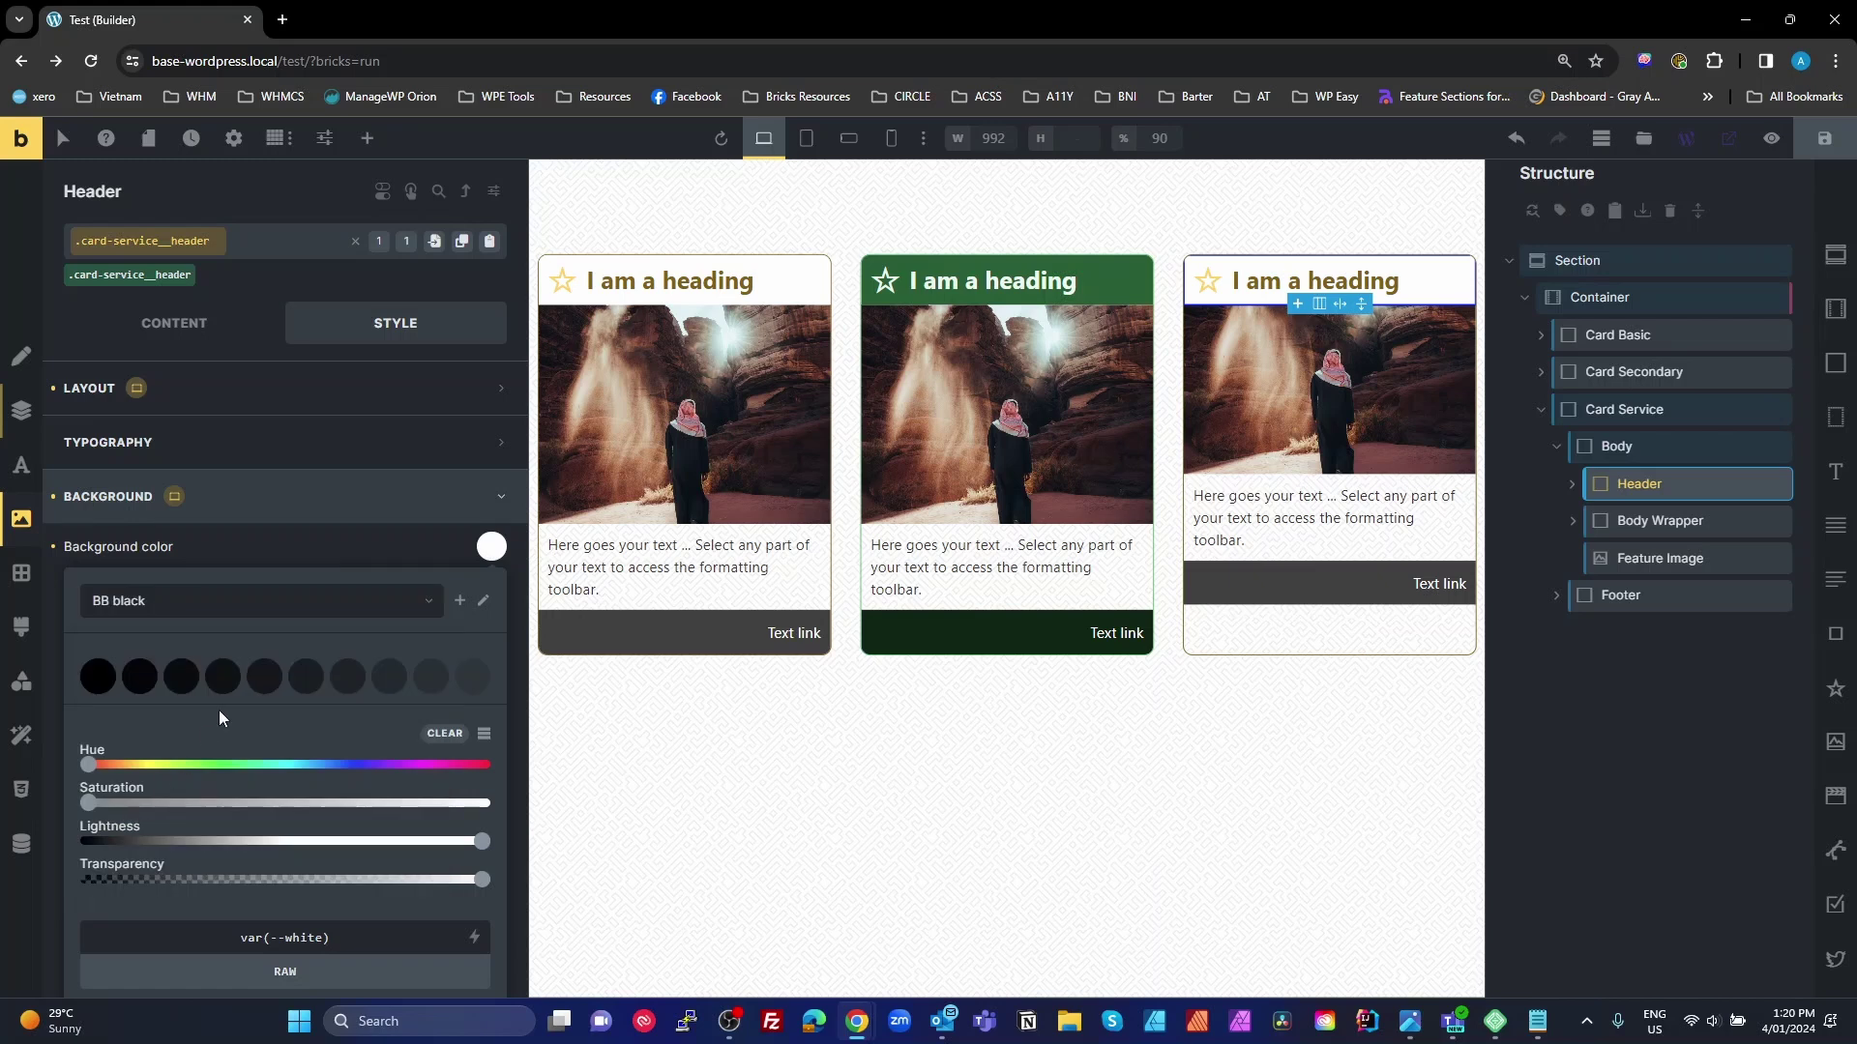
click(264, 676)
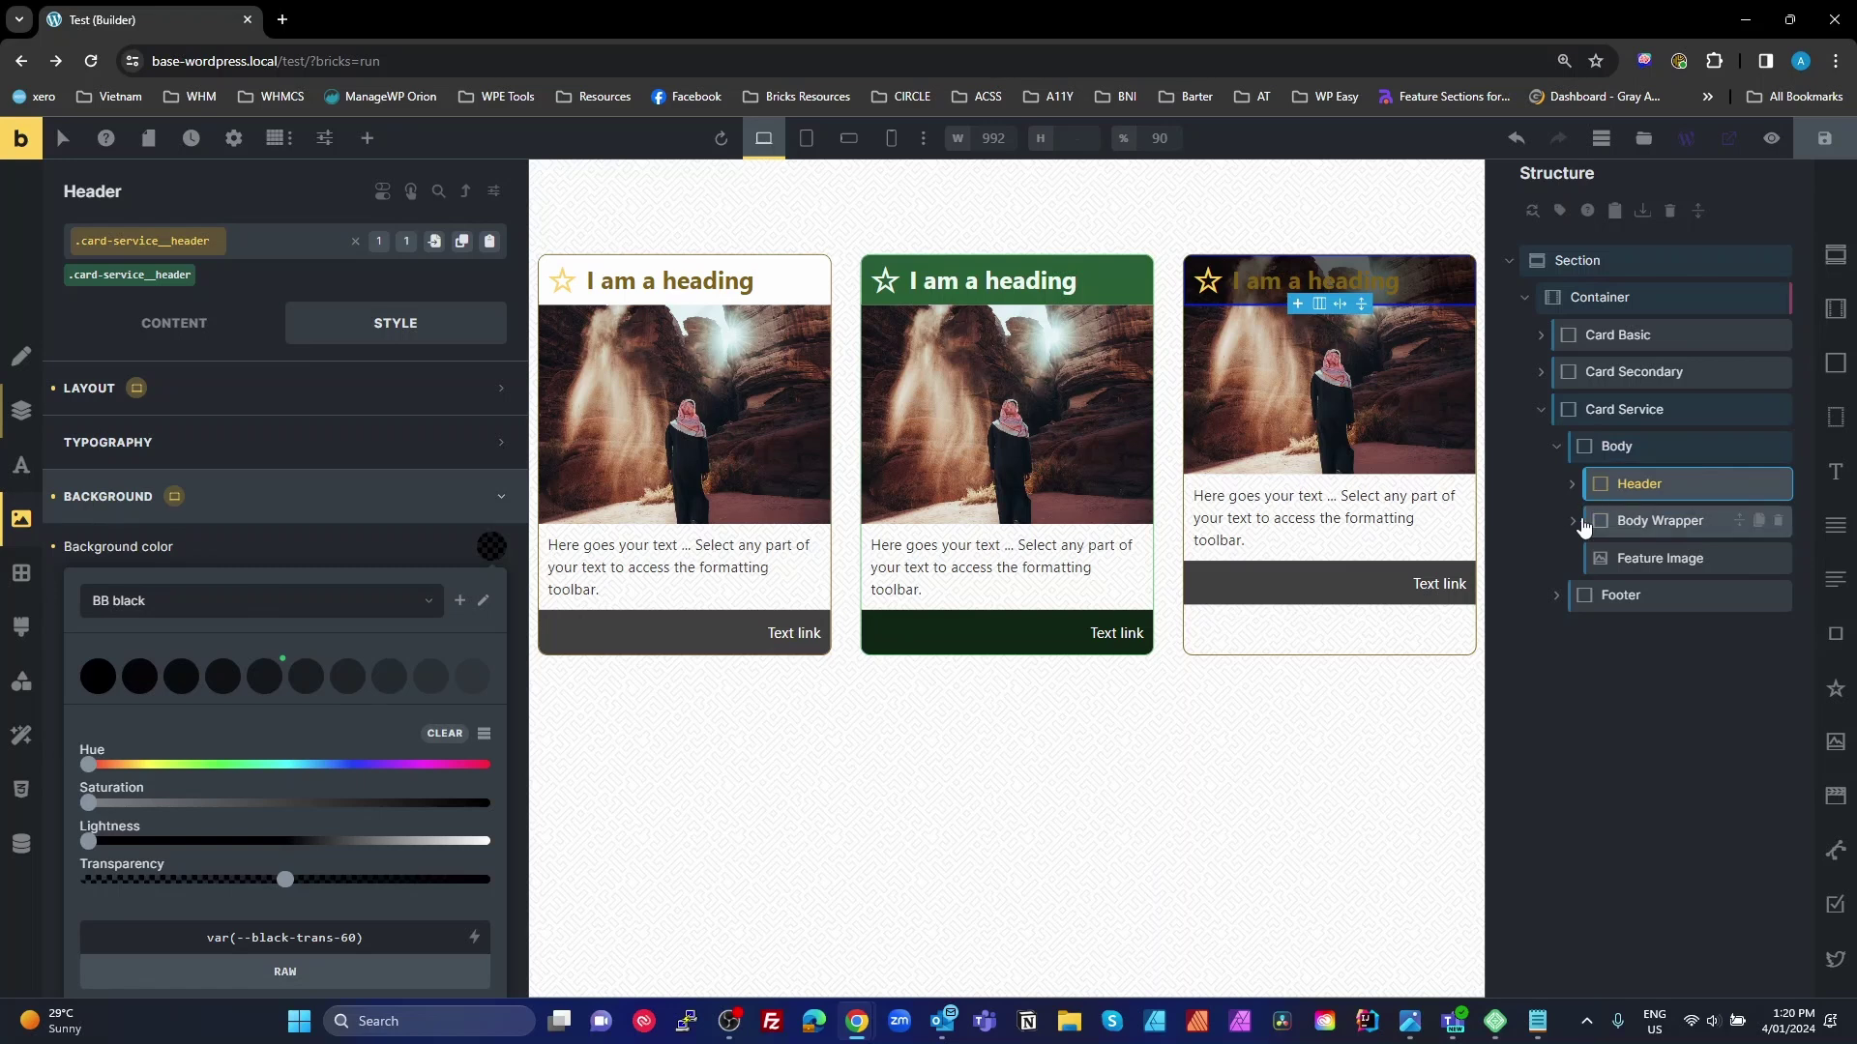
Step: Set the text colour of Card Service's Heading class to white-trans-80 from the BB white palette
click(1572, 483)
click(1636, 523)
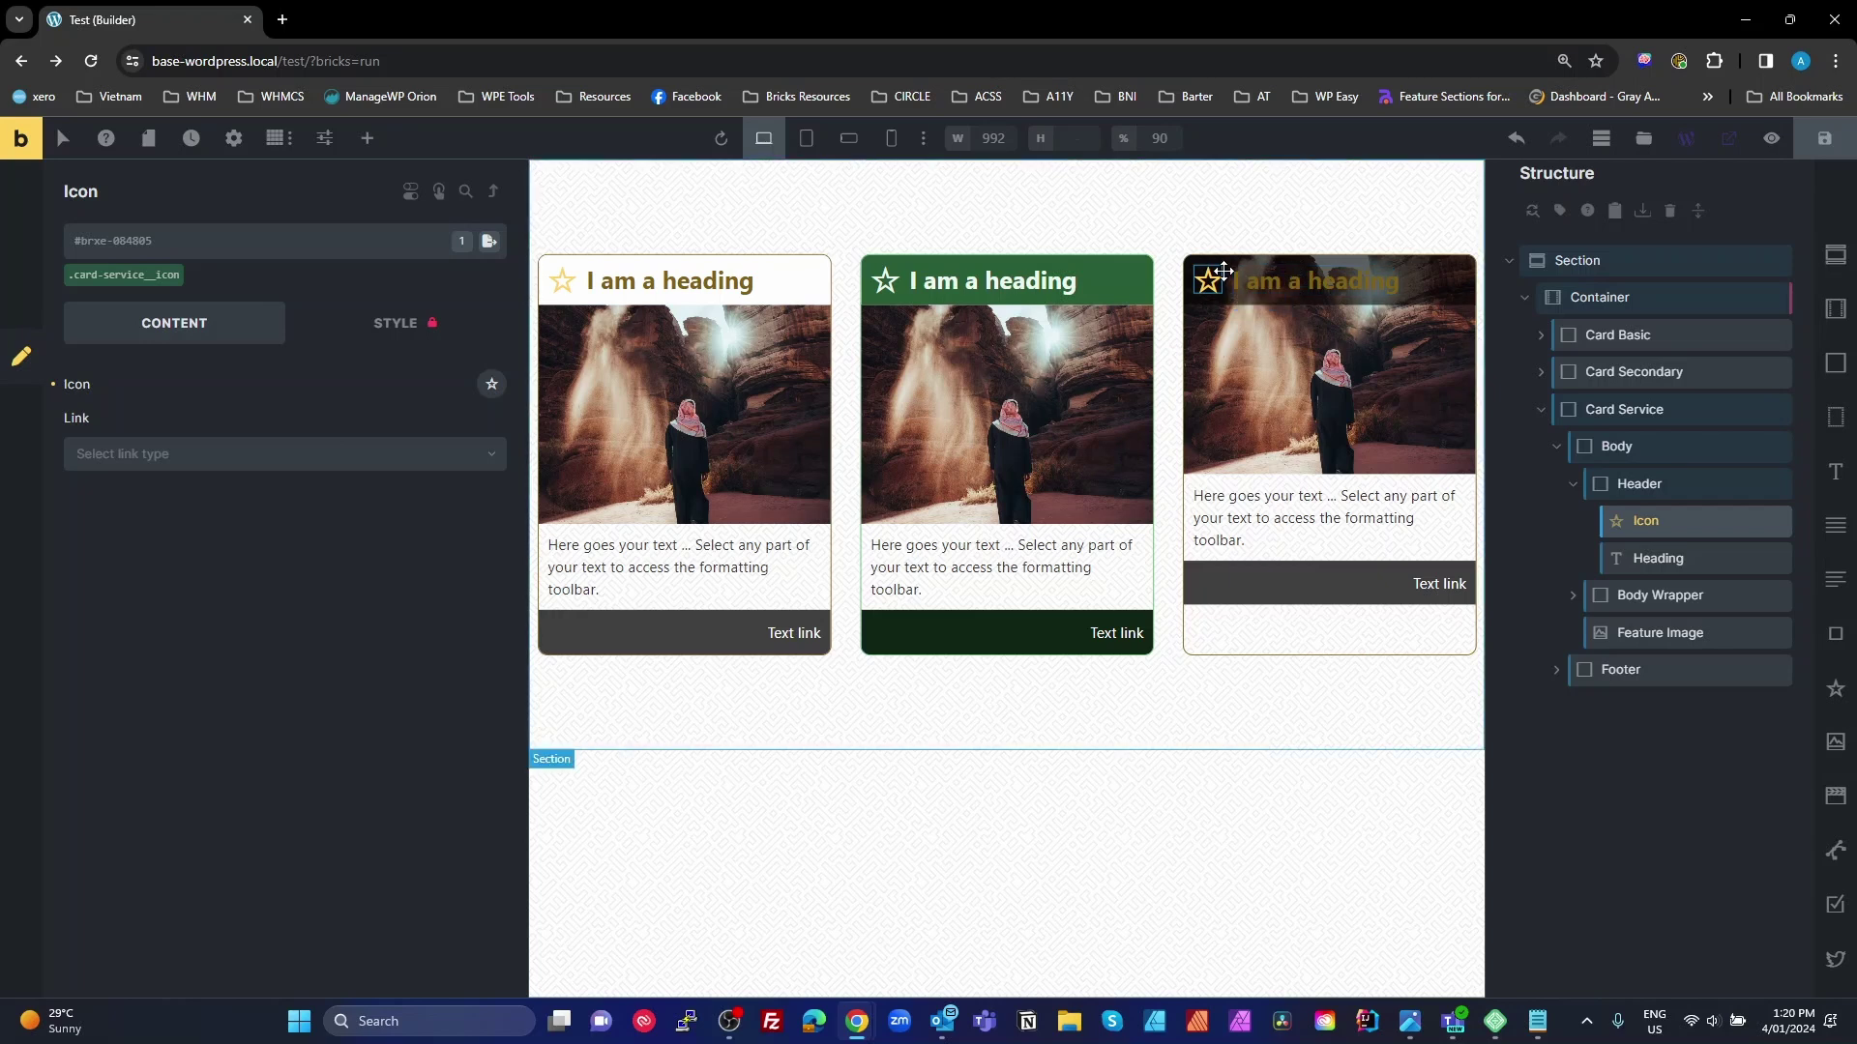
click(1702, 559)
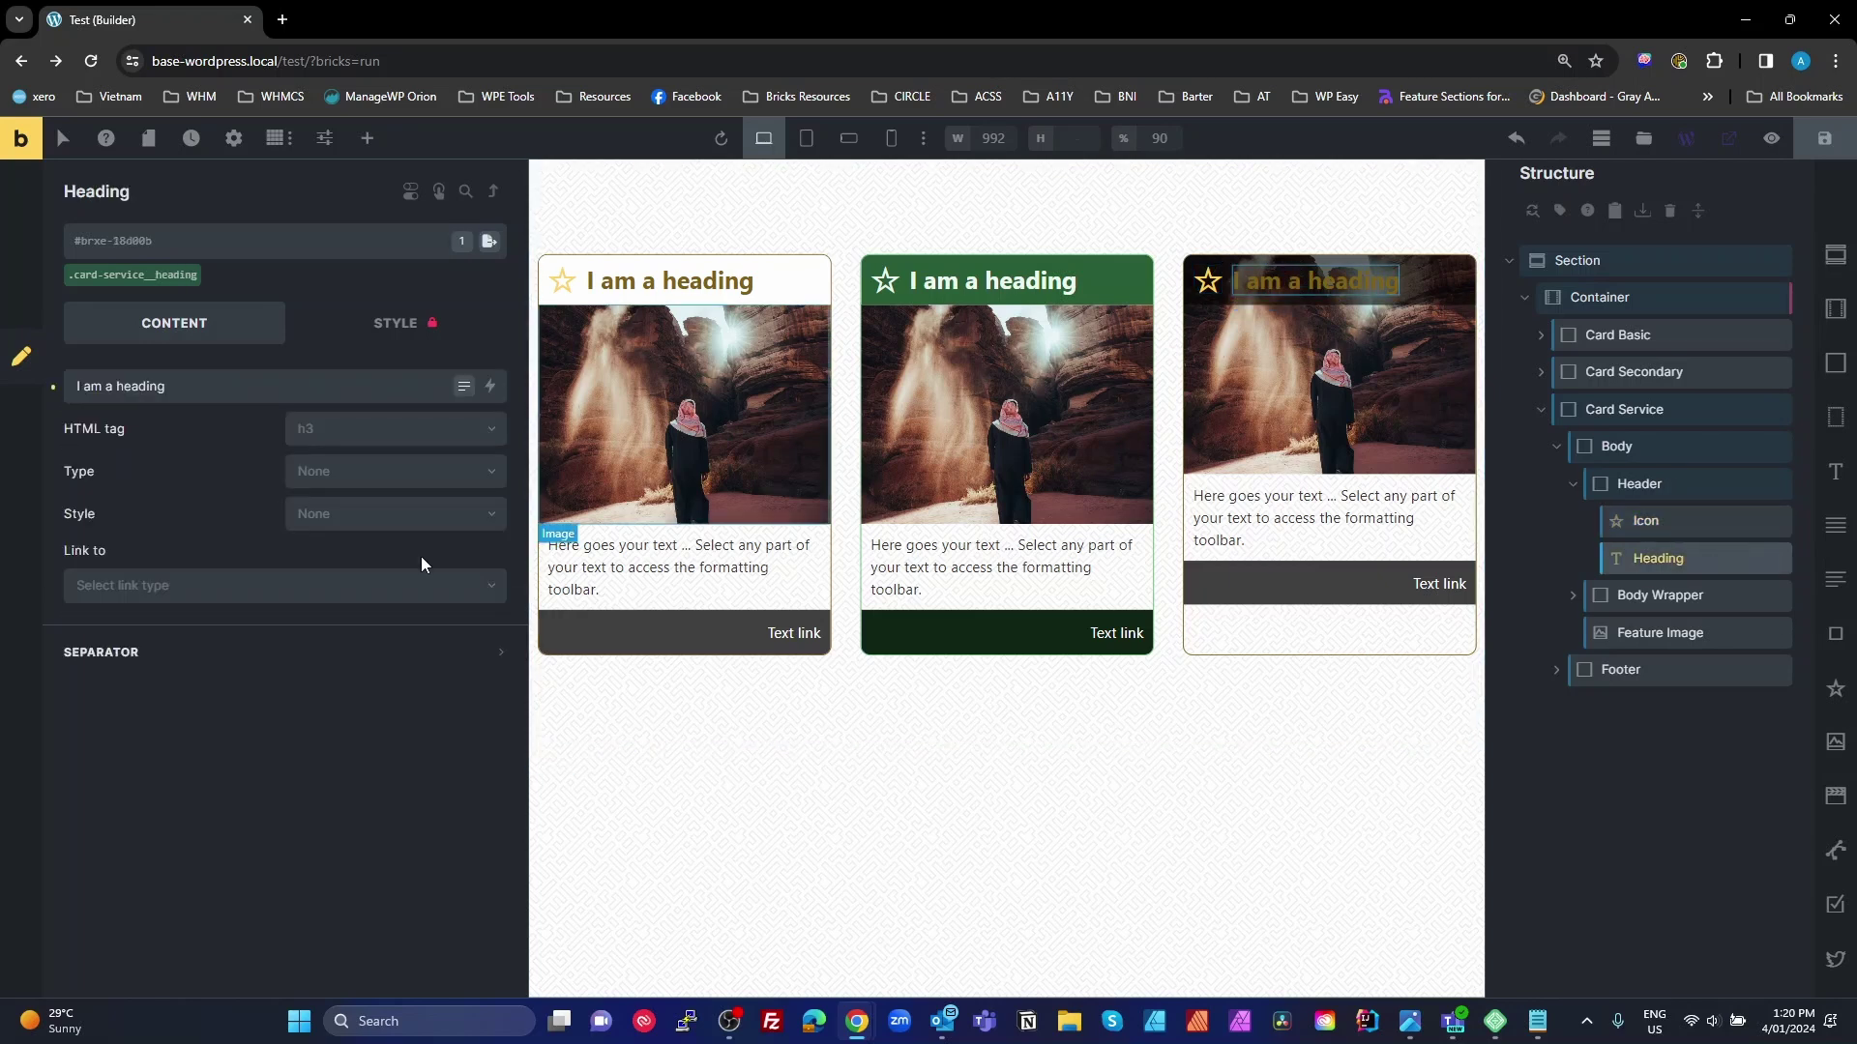
click(155, 279)
click(22, 465)
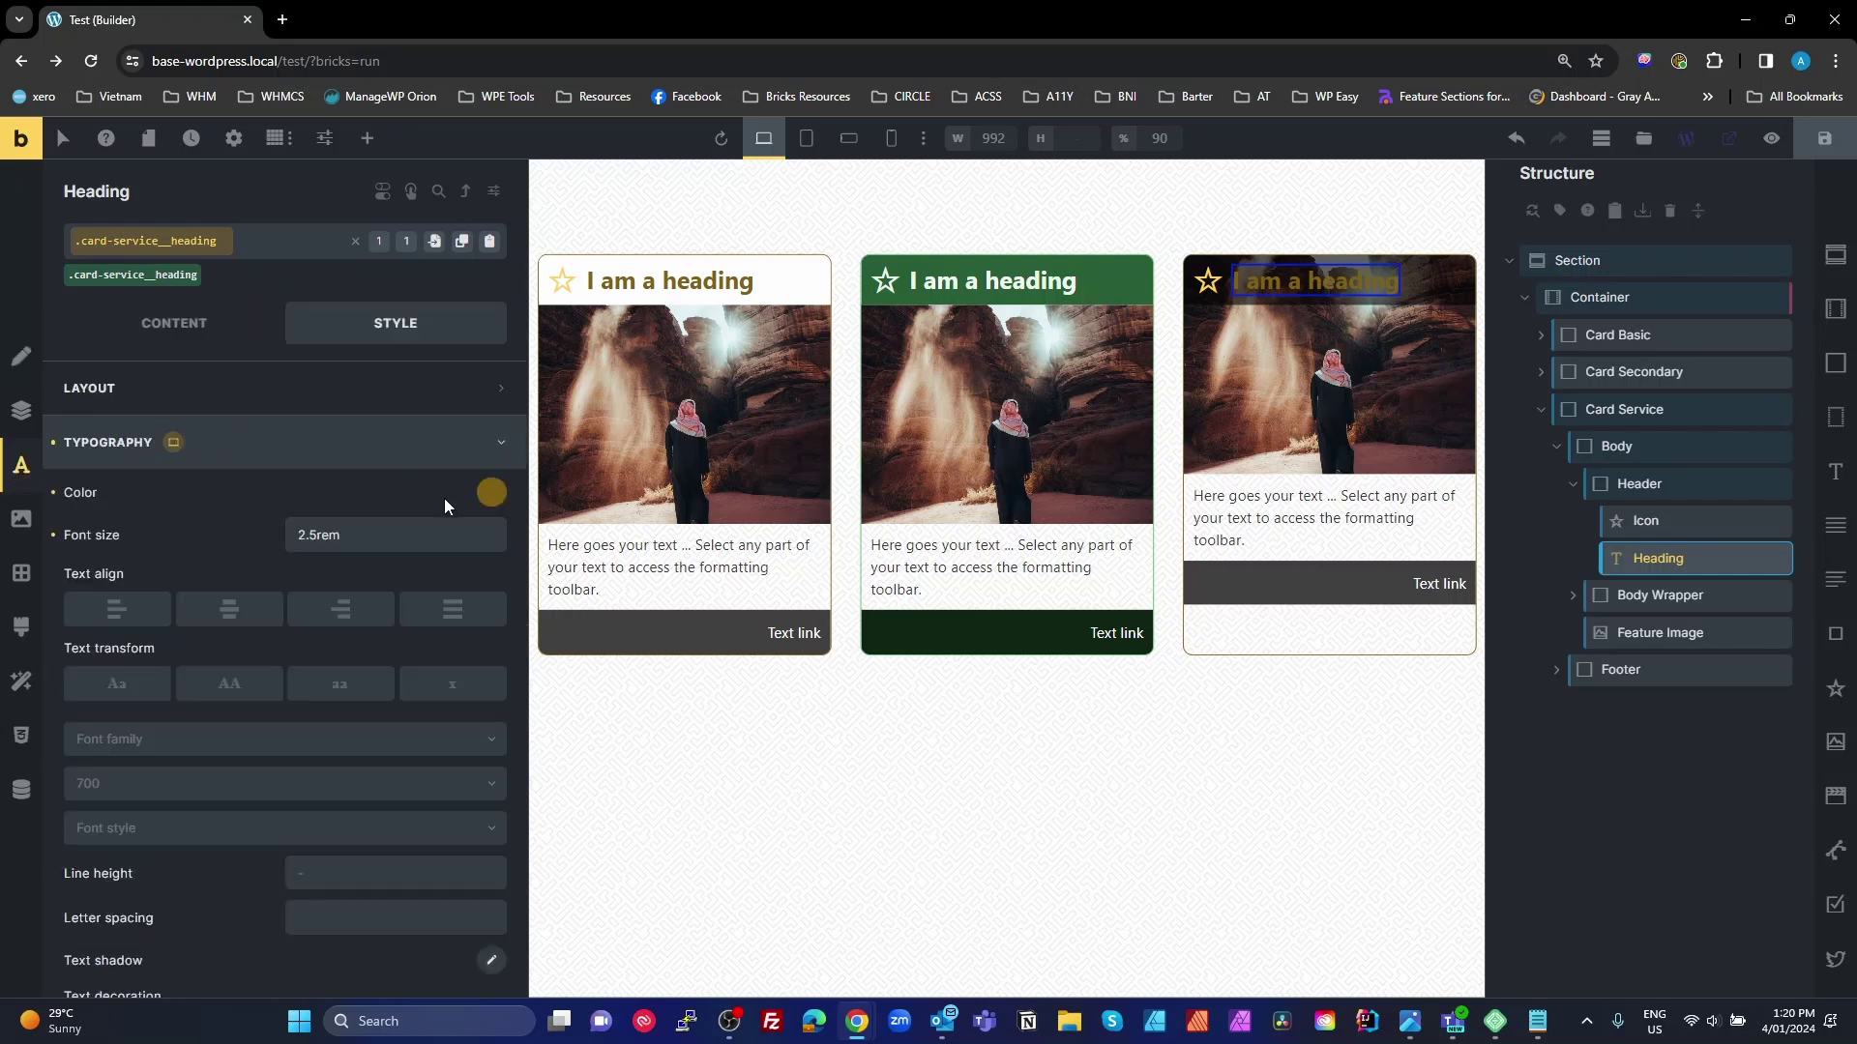
click(491, 493)
click(257, 547)
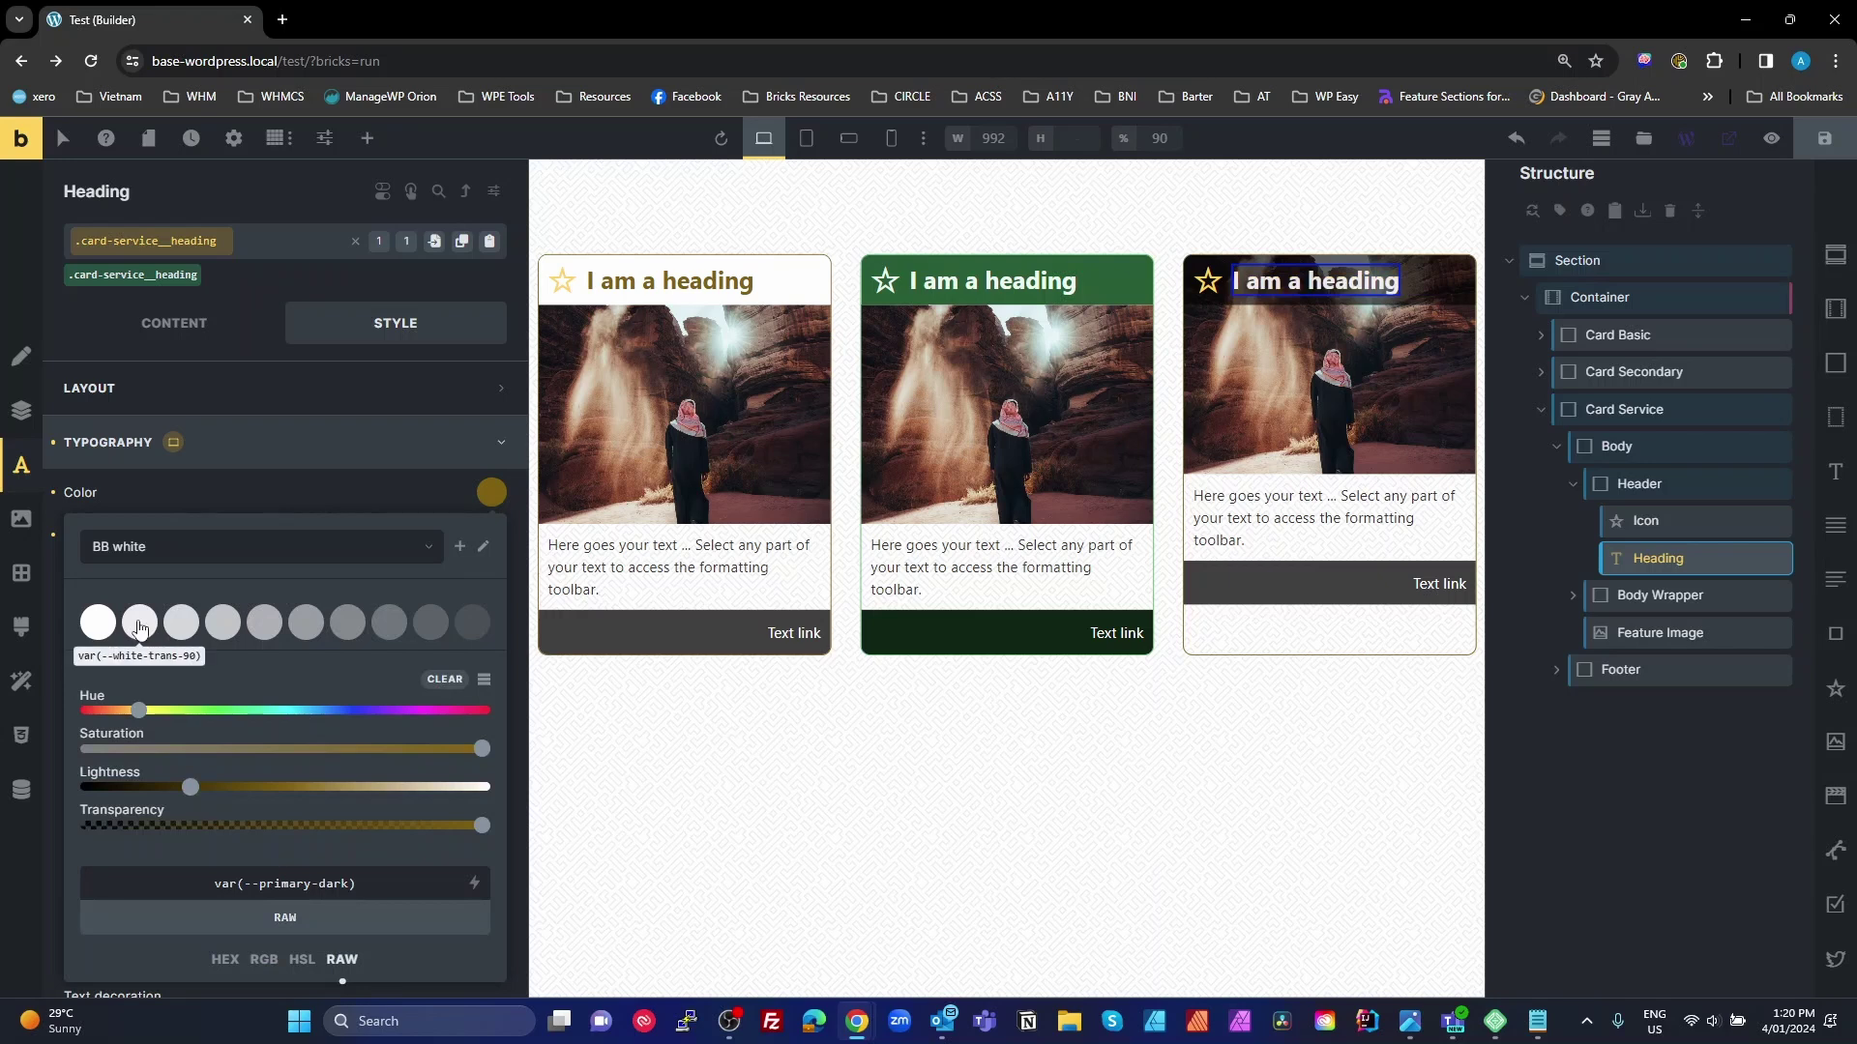
click(181, 624)
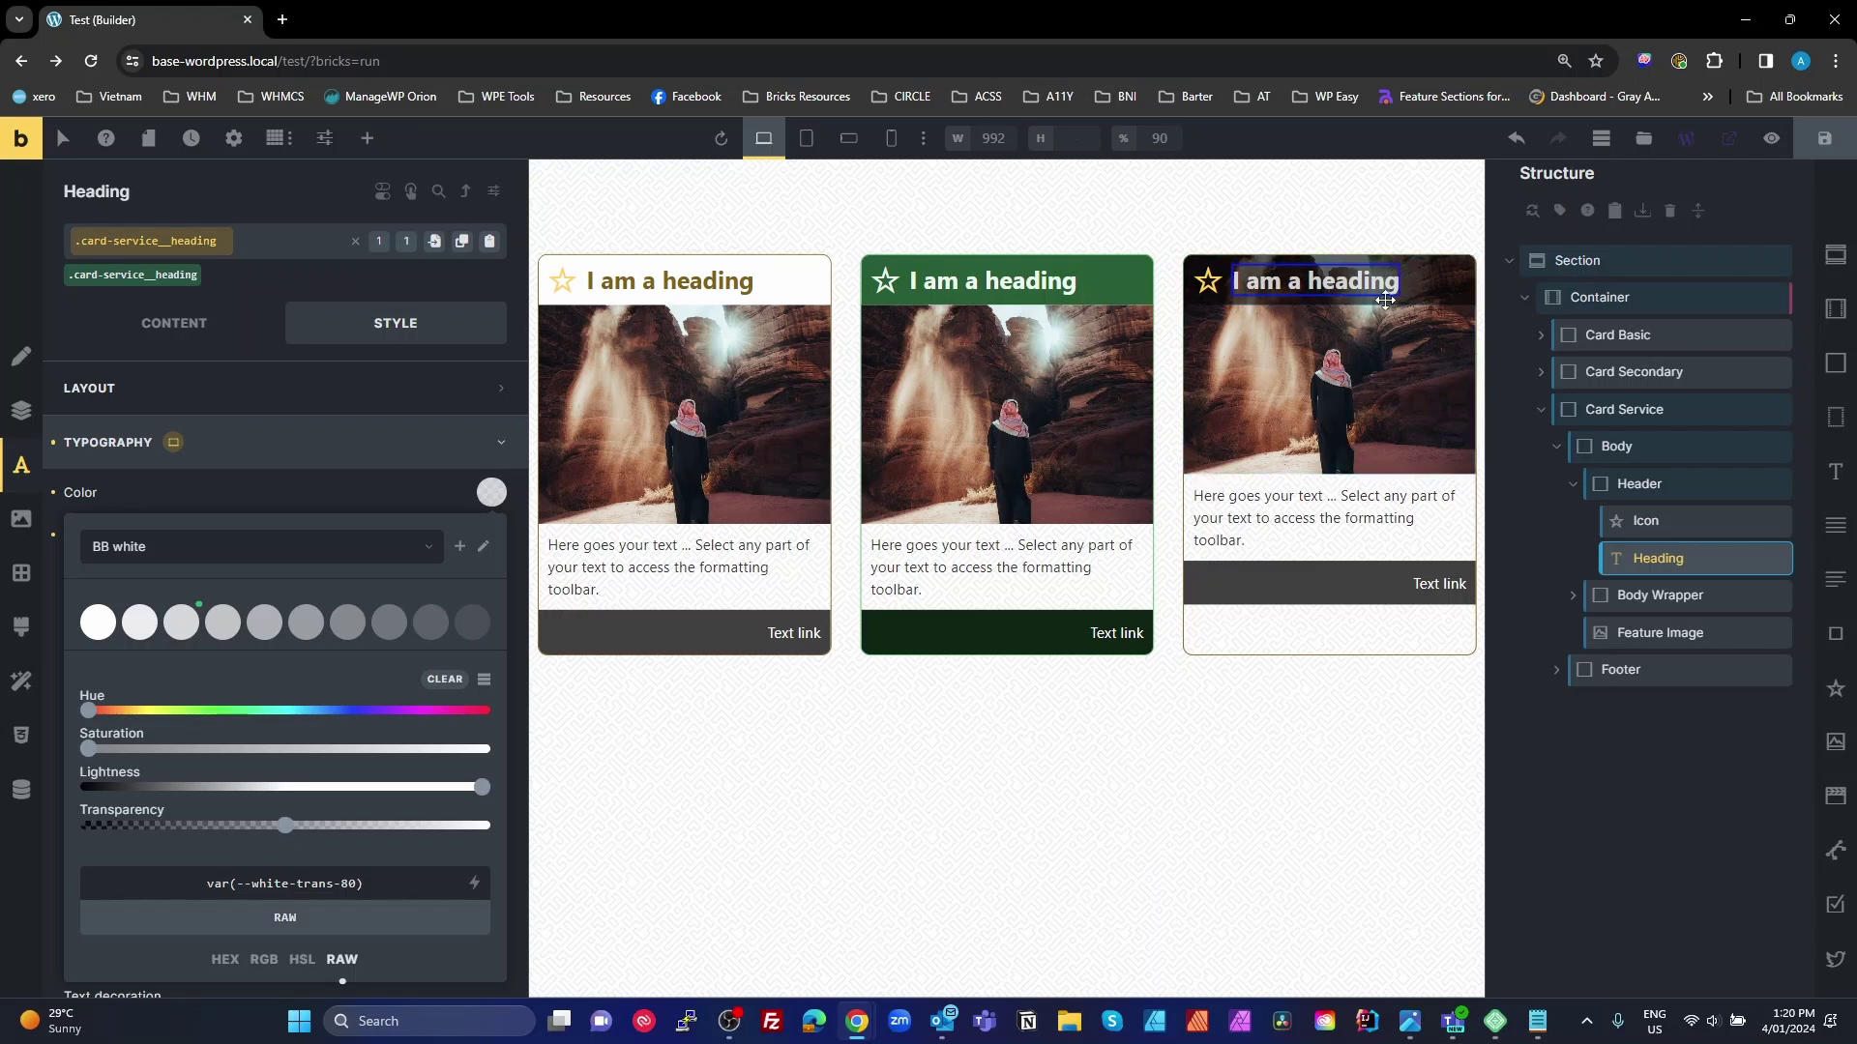
Step: Link the opposite padding sides of the card-service__header class and set its top and bottom padding to 3rem
click(1636, 478)
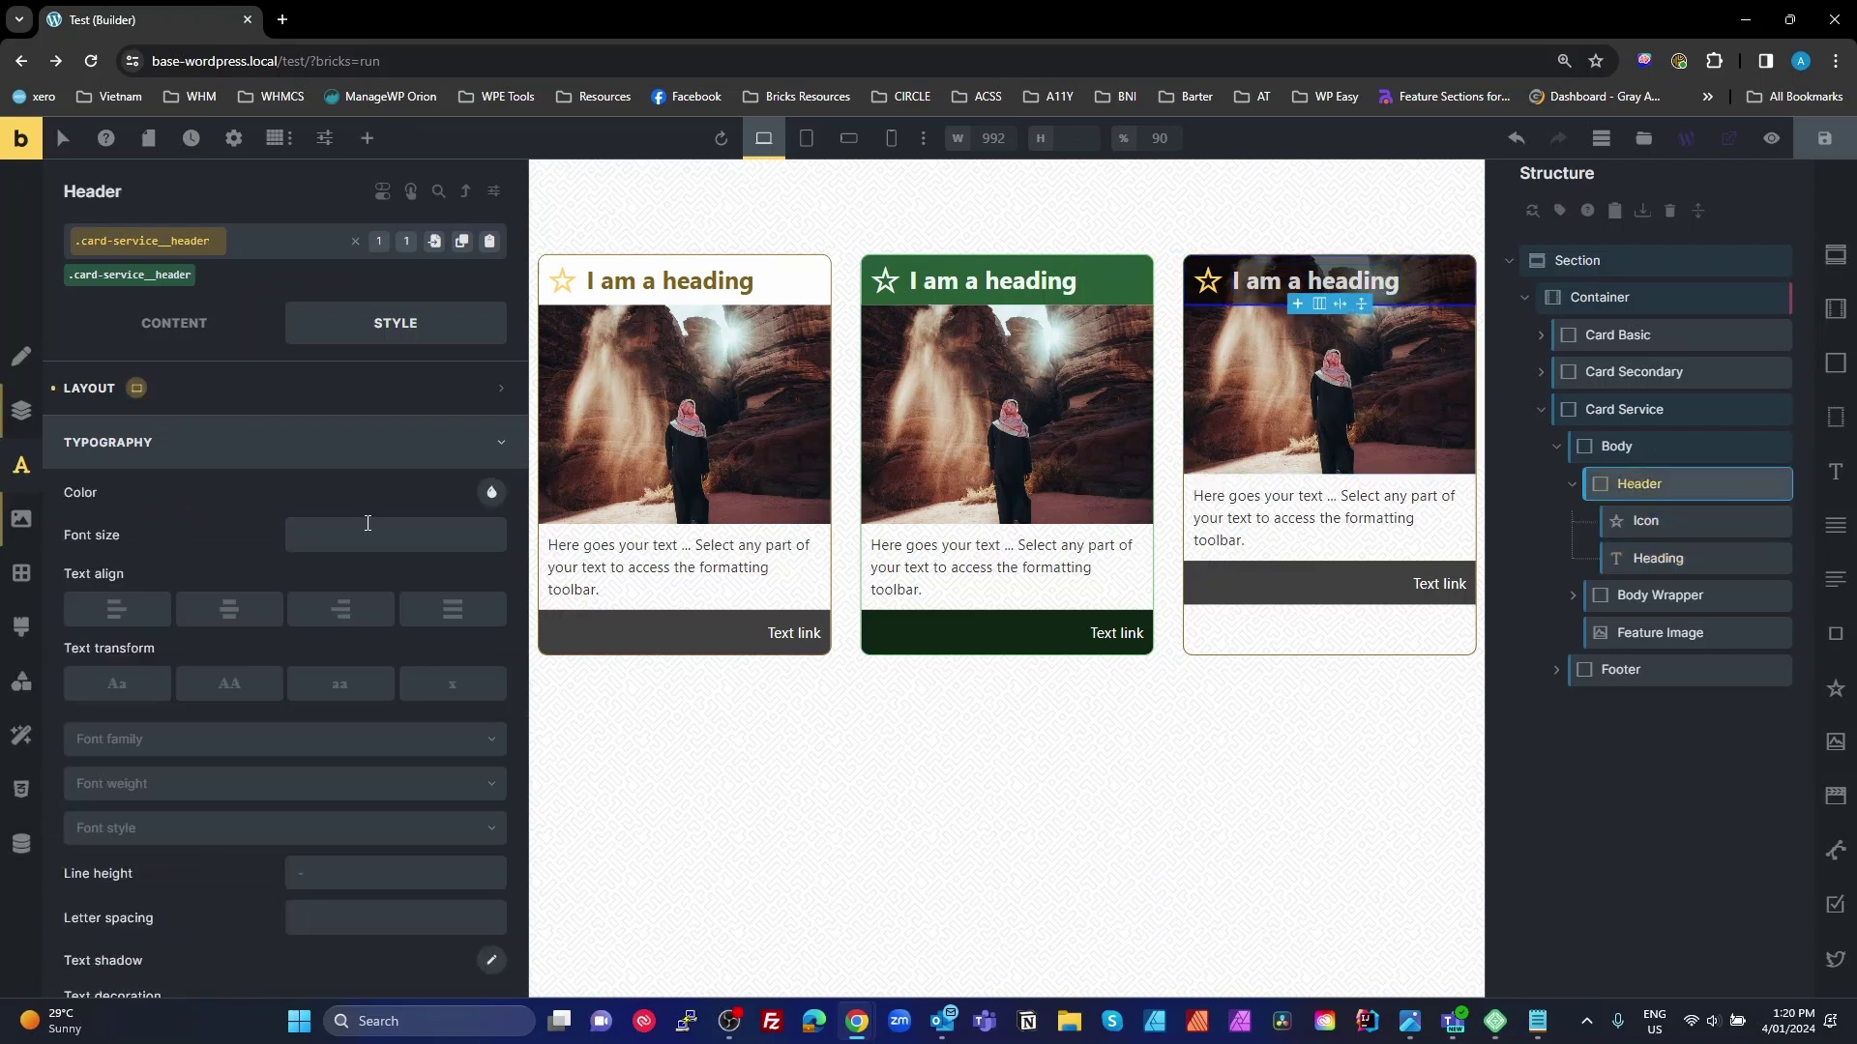
click(25, 416)
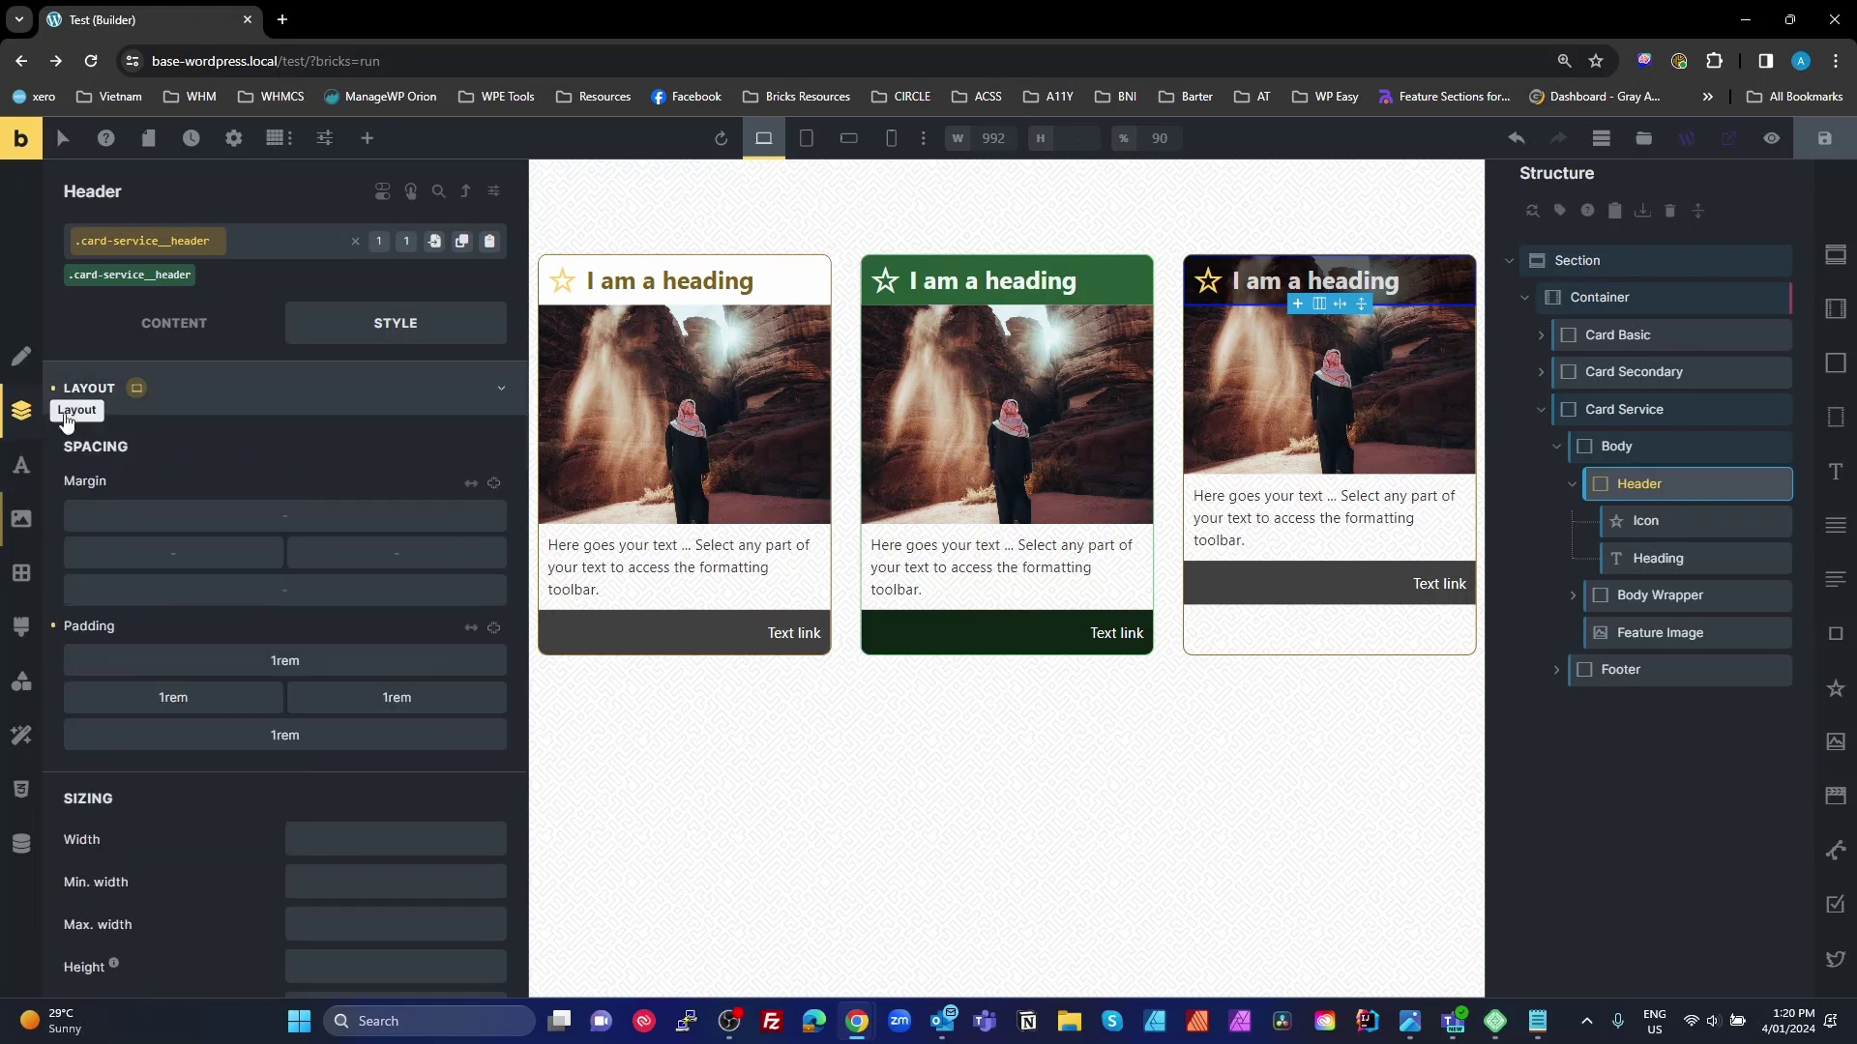
click(495, 627)
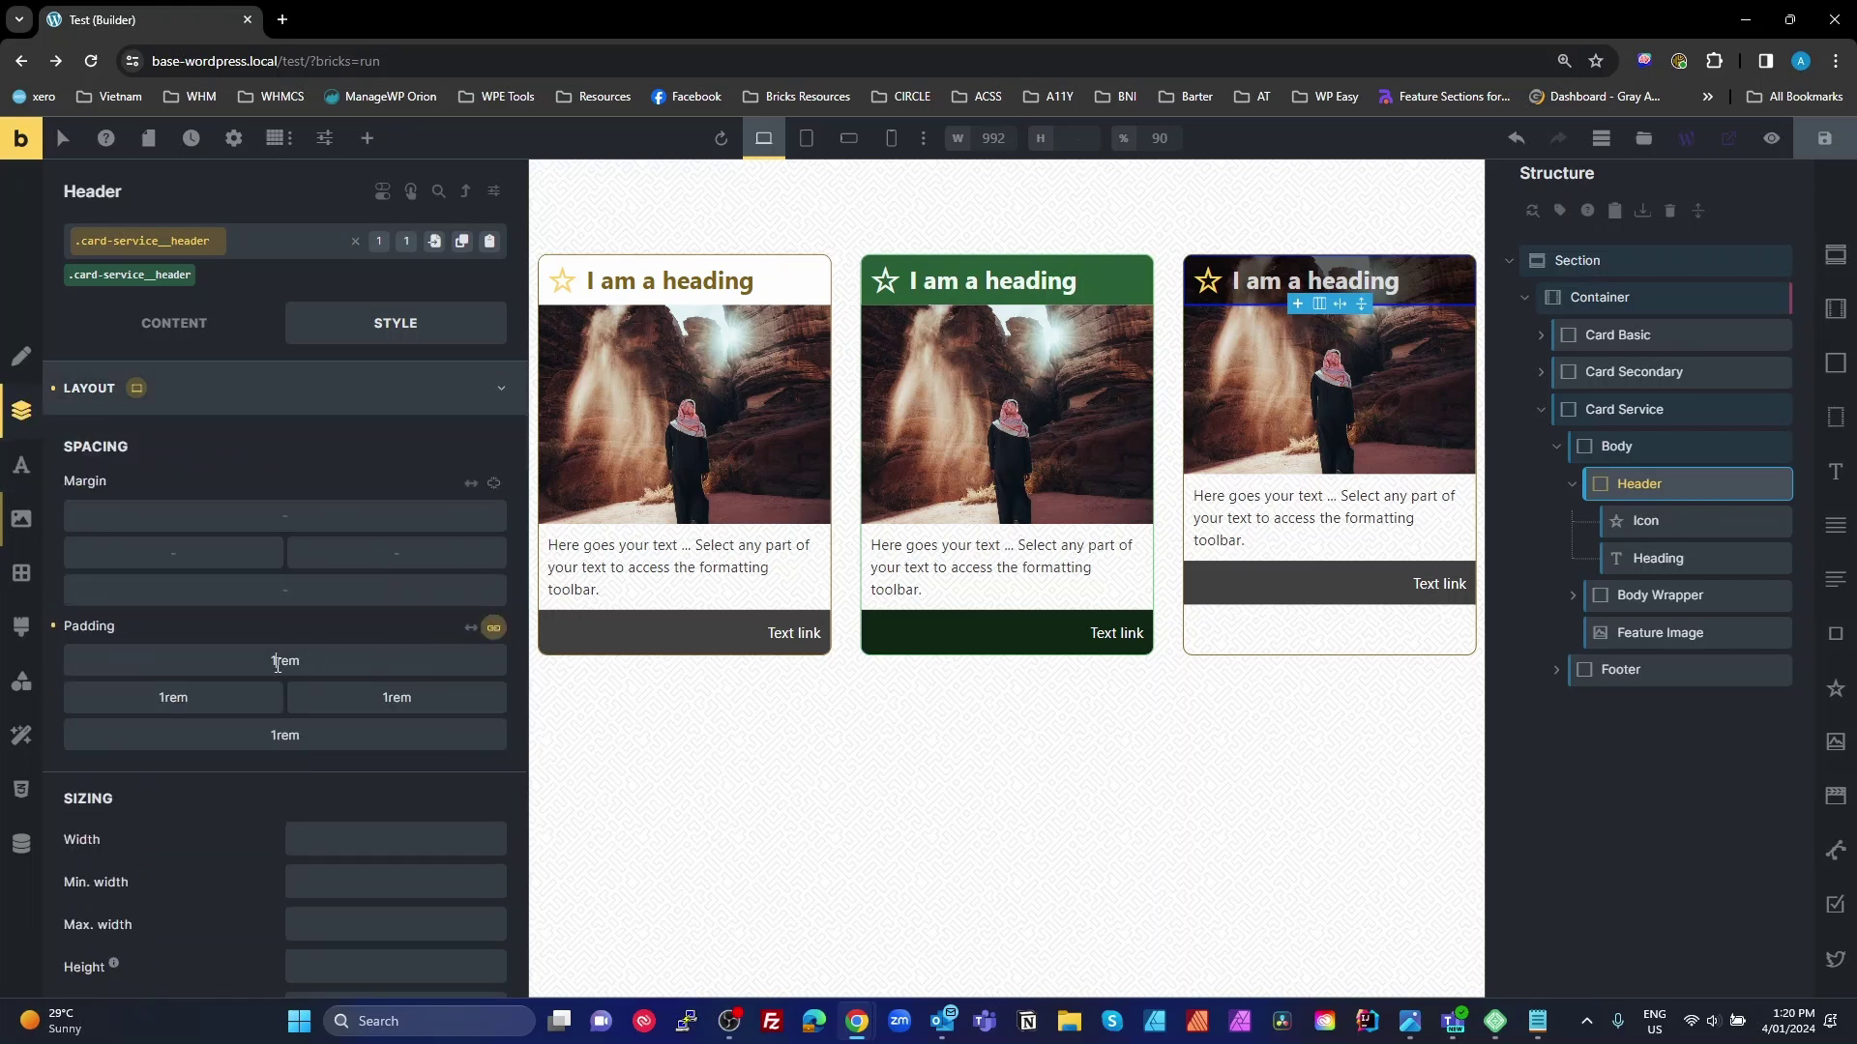
text(3)
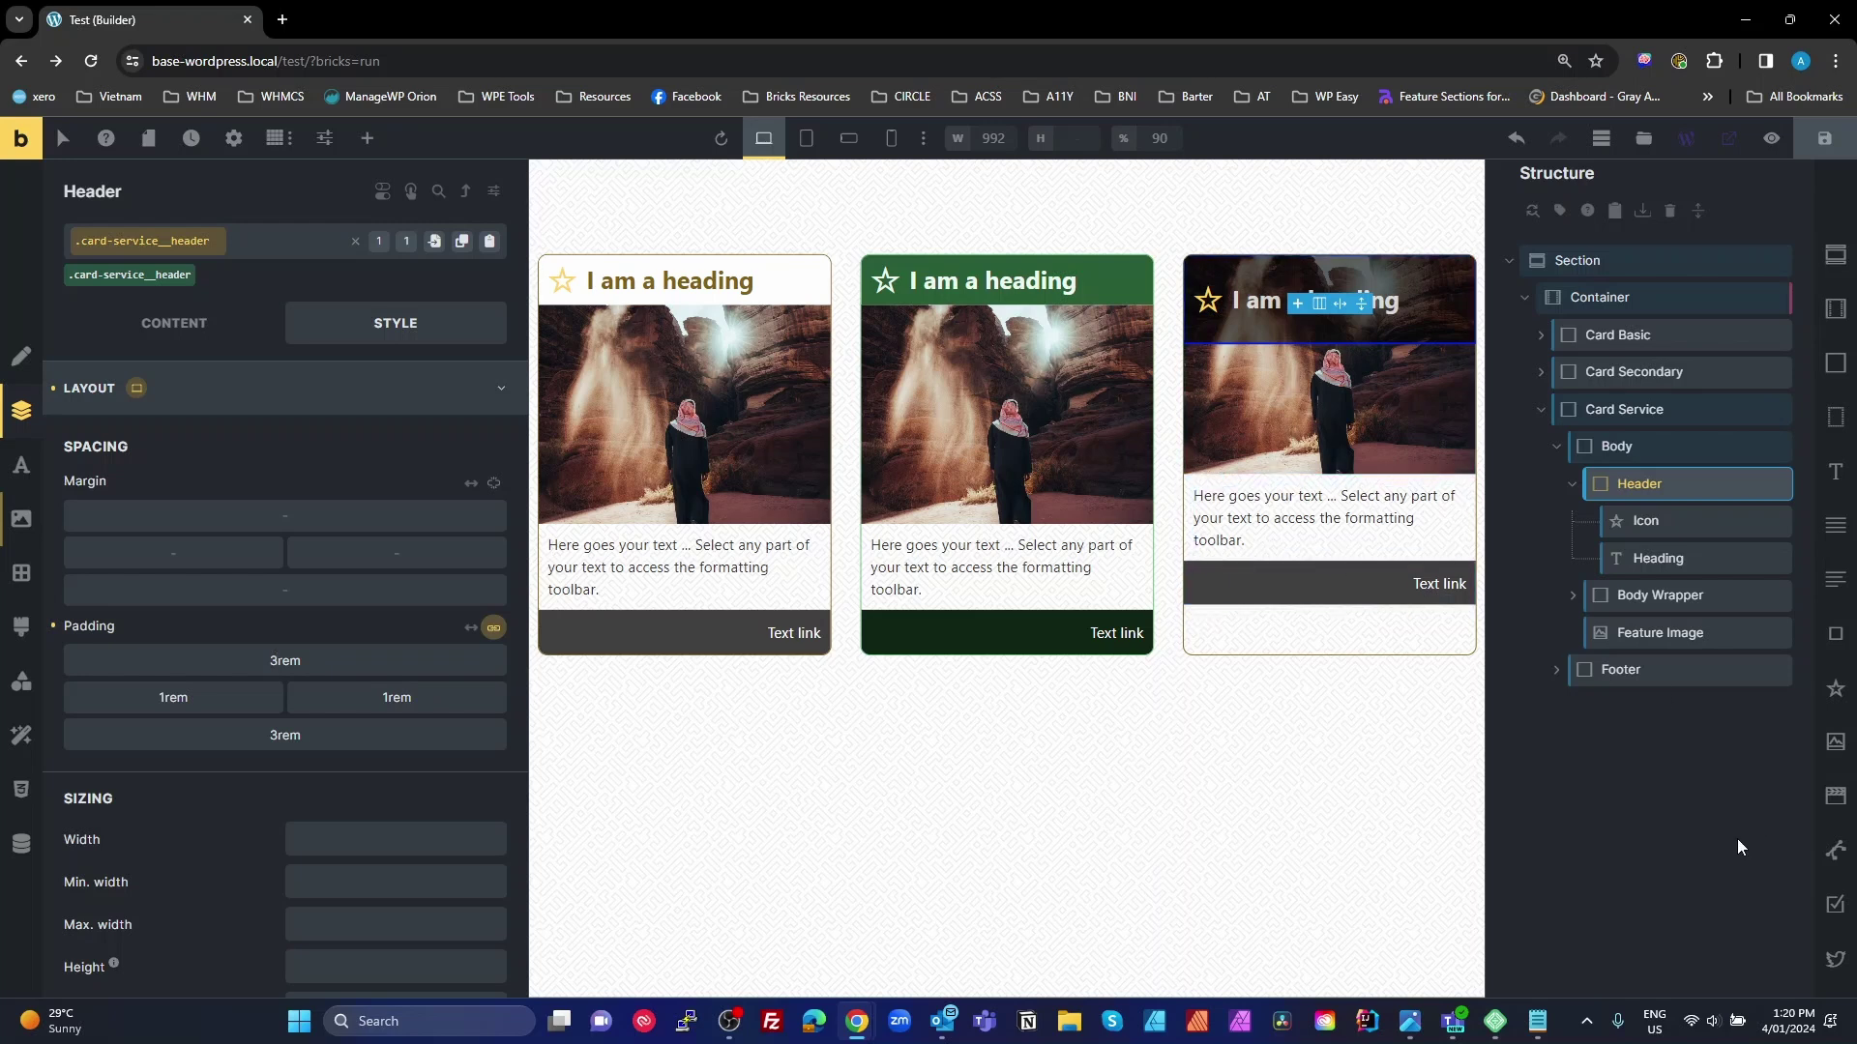
key(ctrl+shift+e)
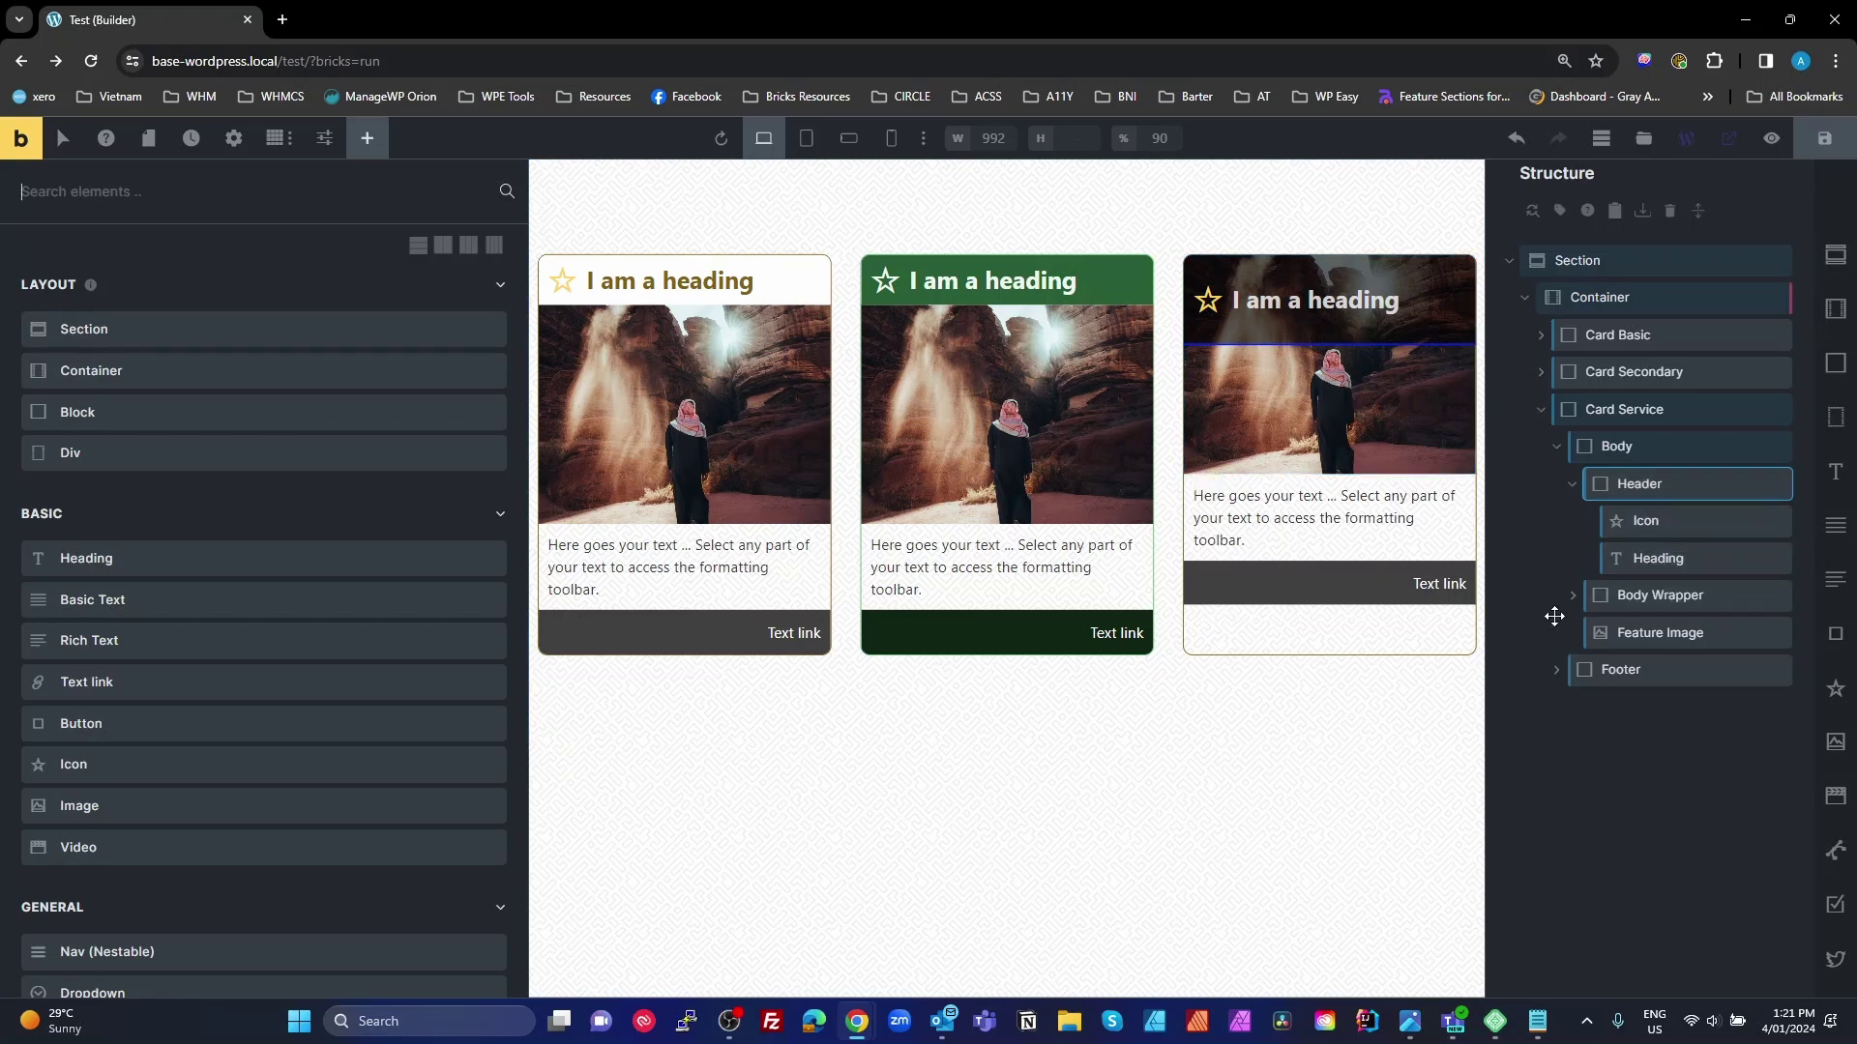
Step: Set the top margin of Card Service's Footer class to auto so the footer sits at the card's lower edge
click(1586, 603)
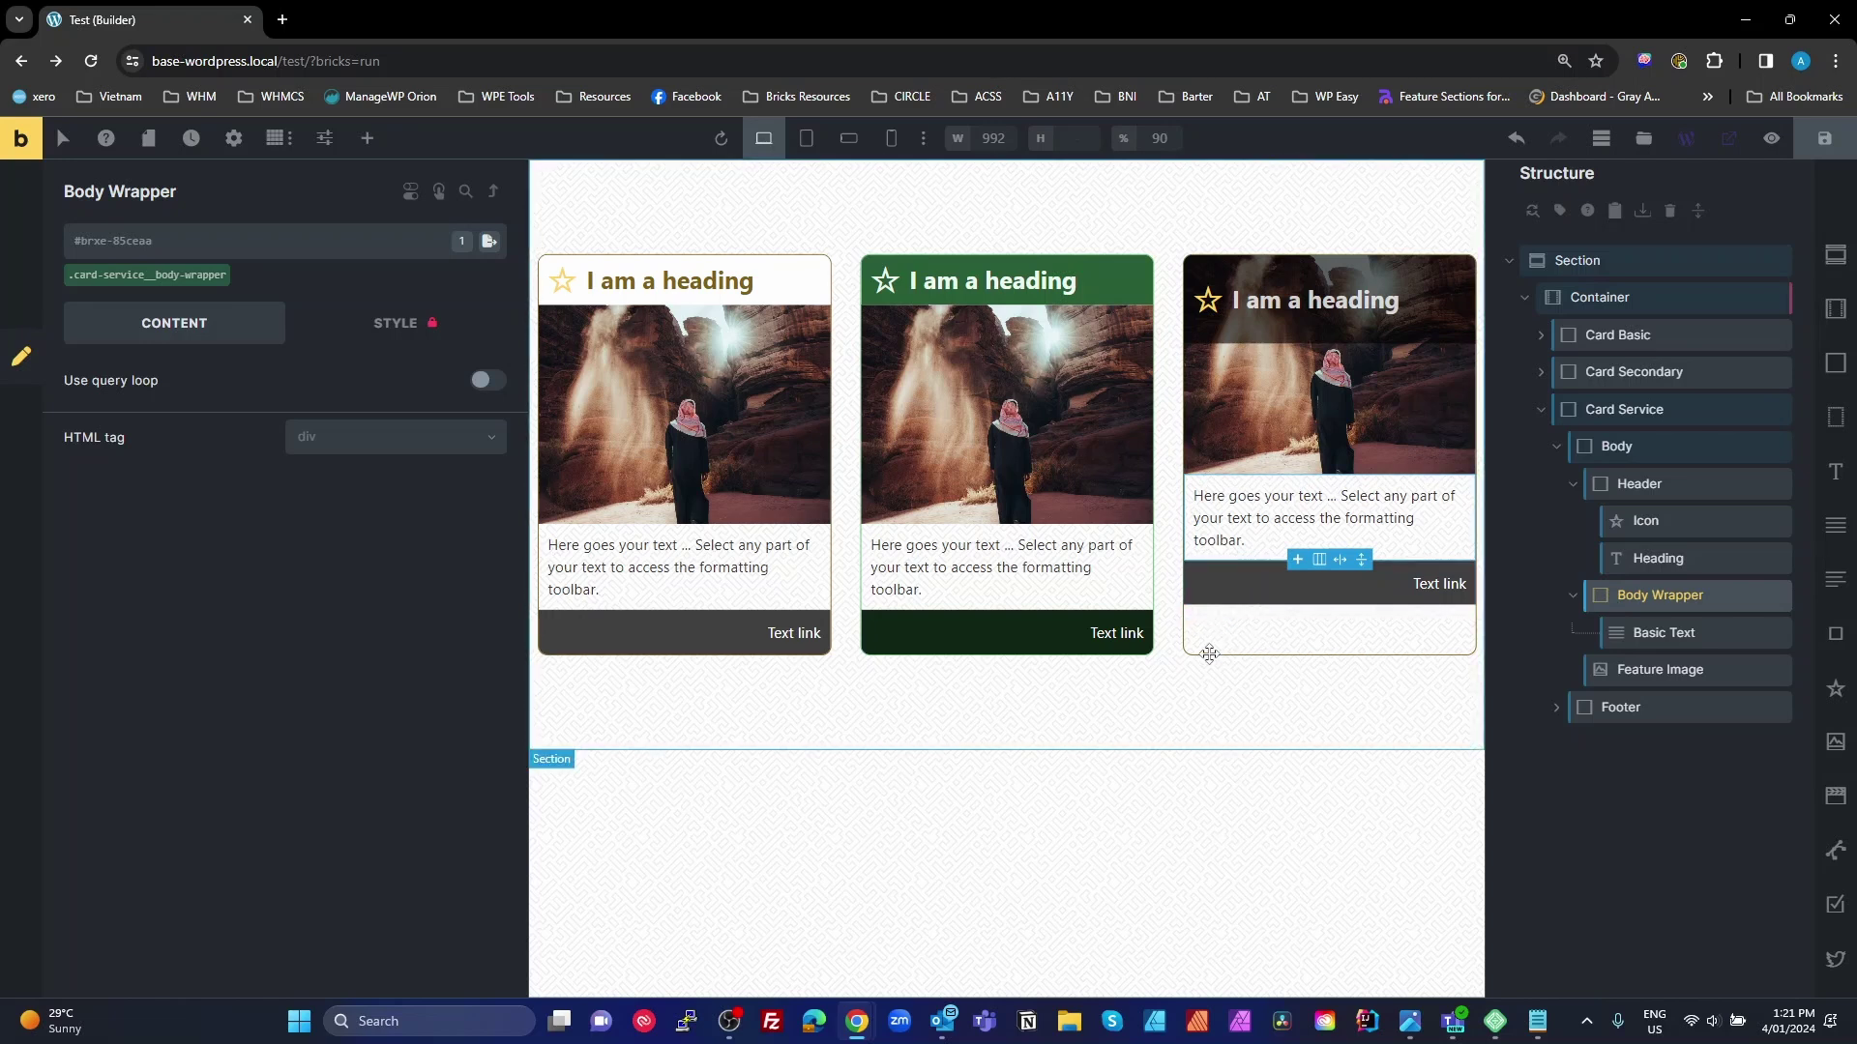
key(Escape)
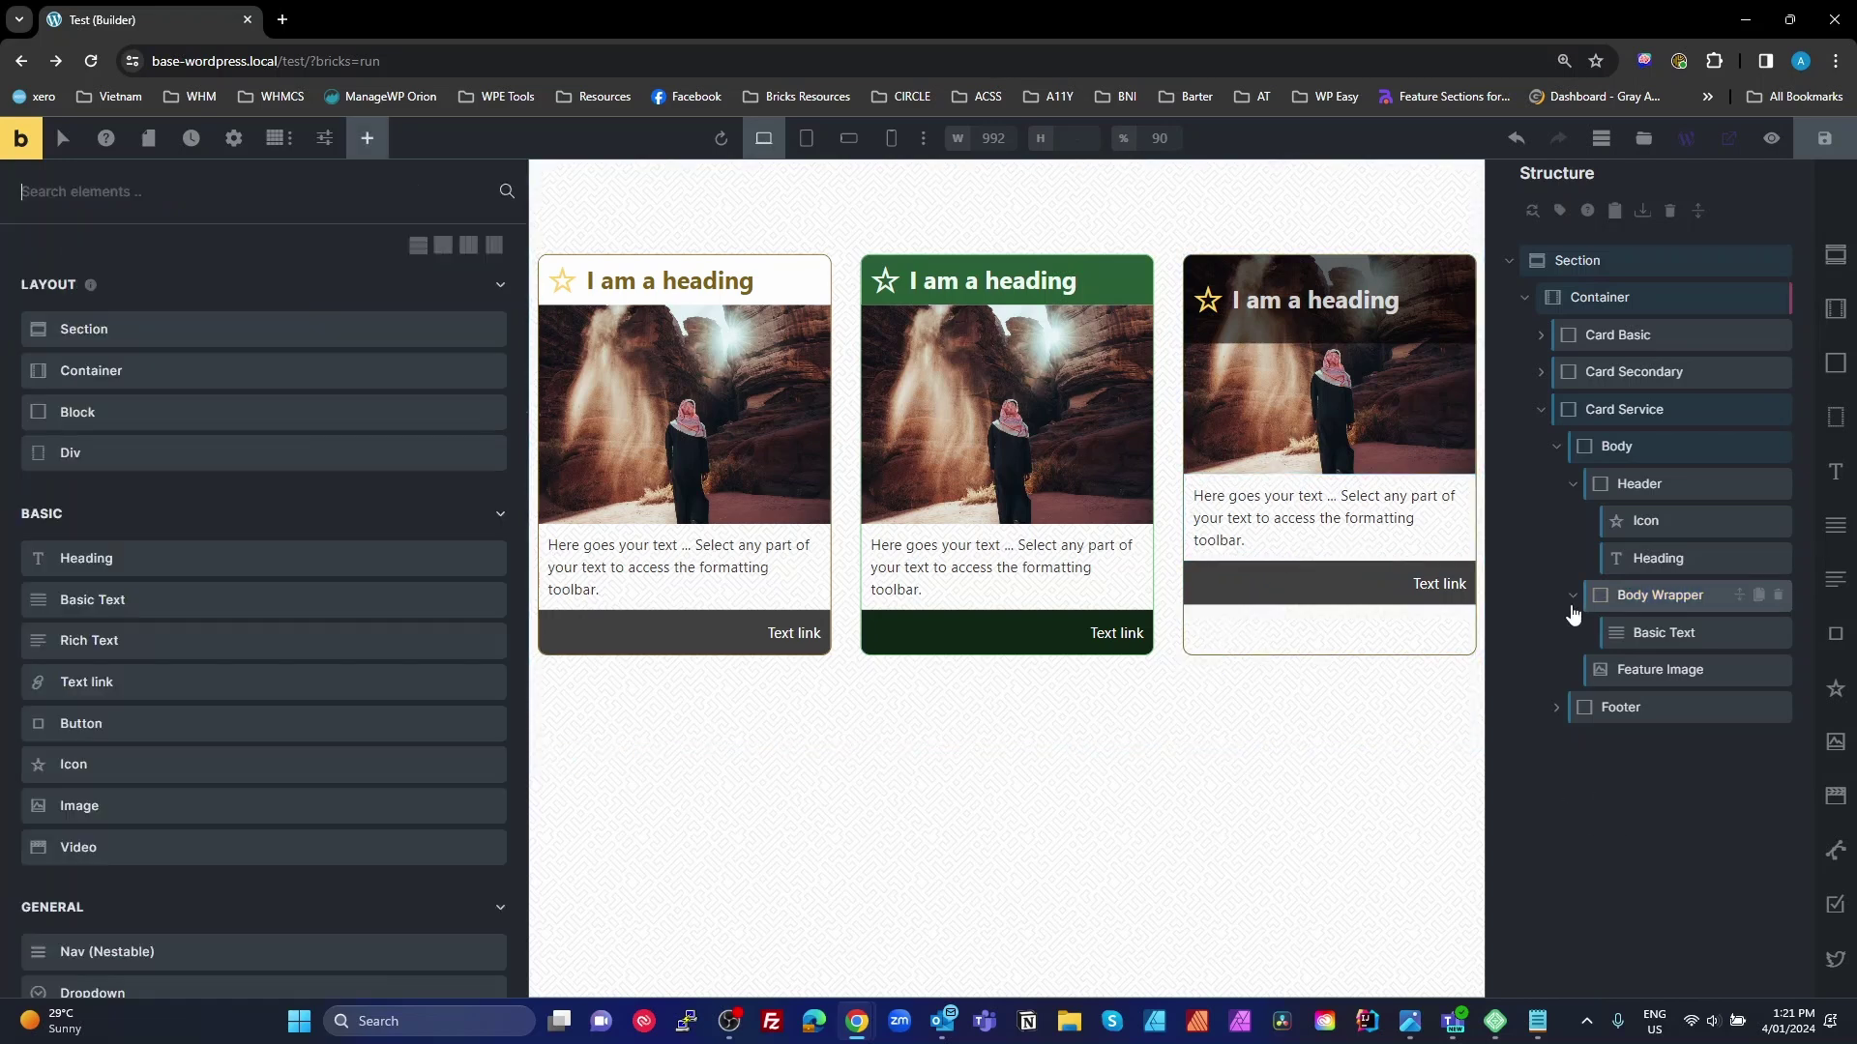
click(1594, 709)
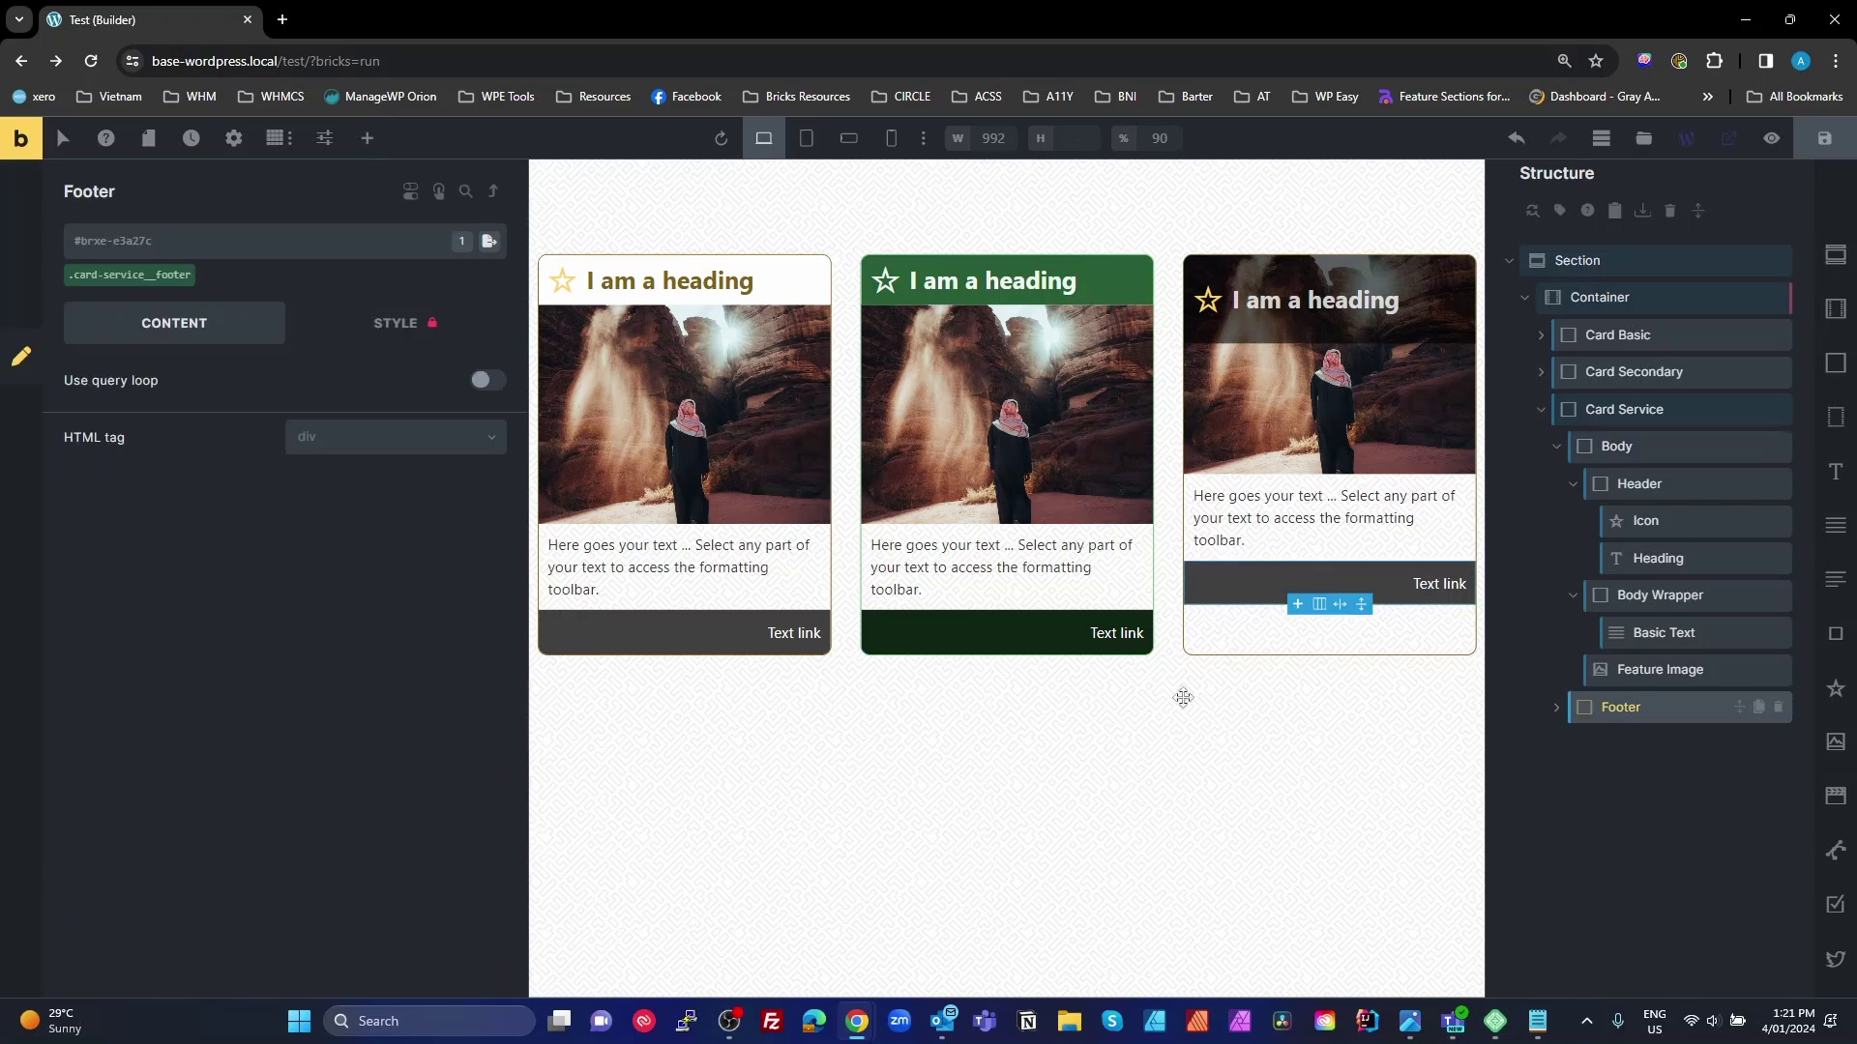
click(102, 280)
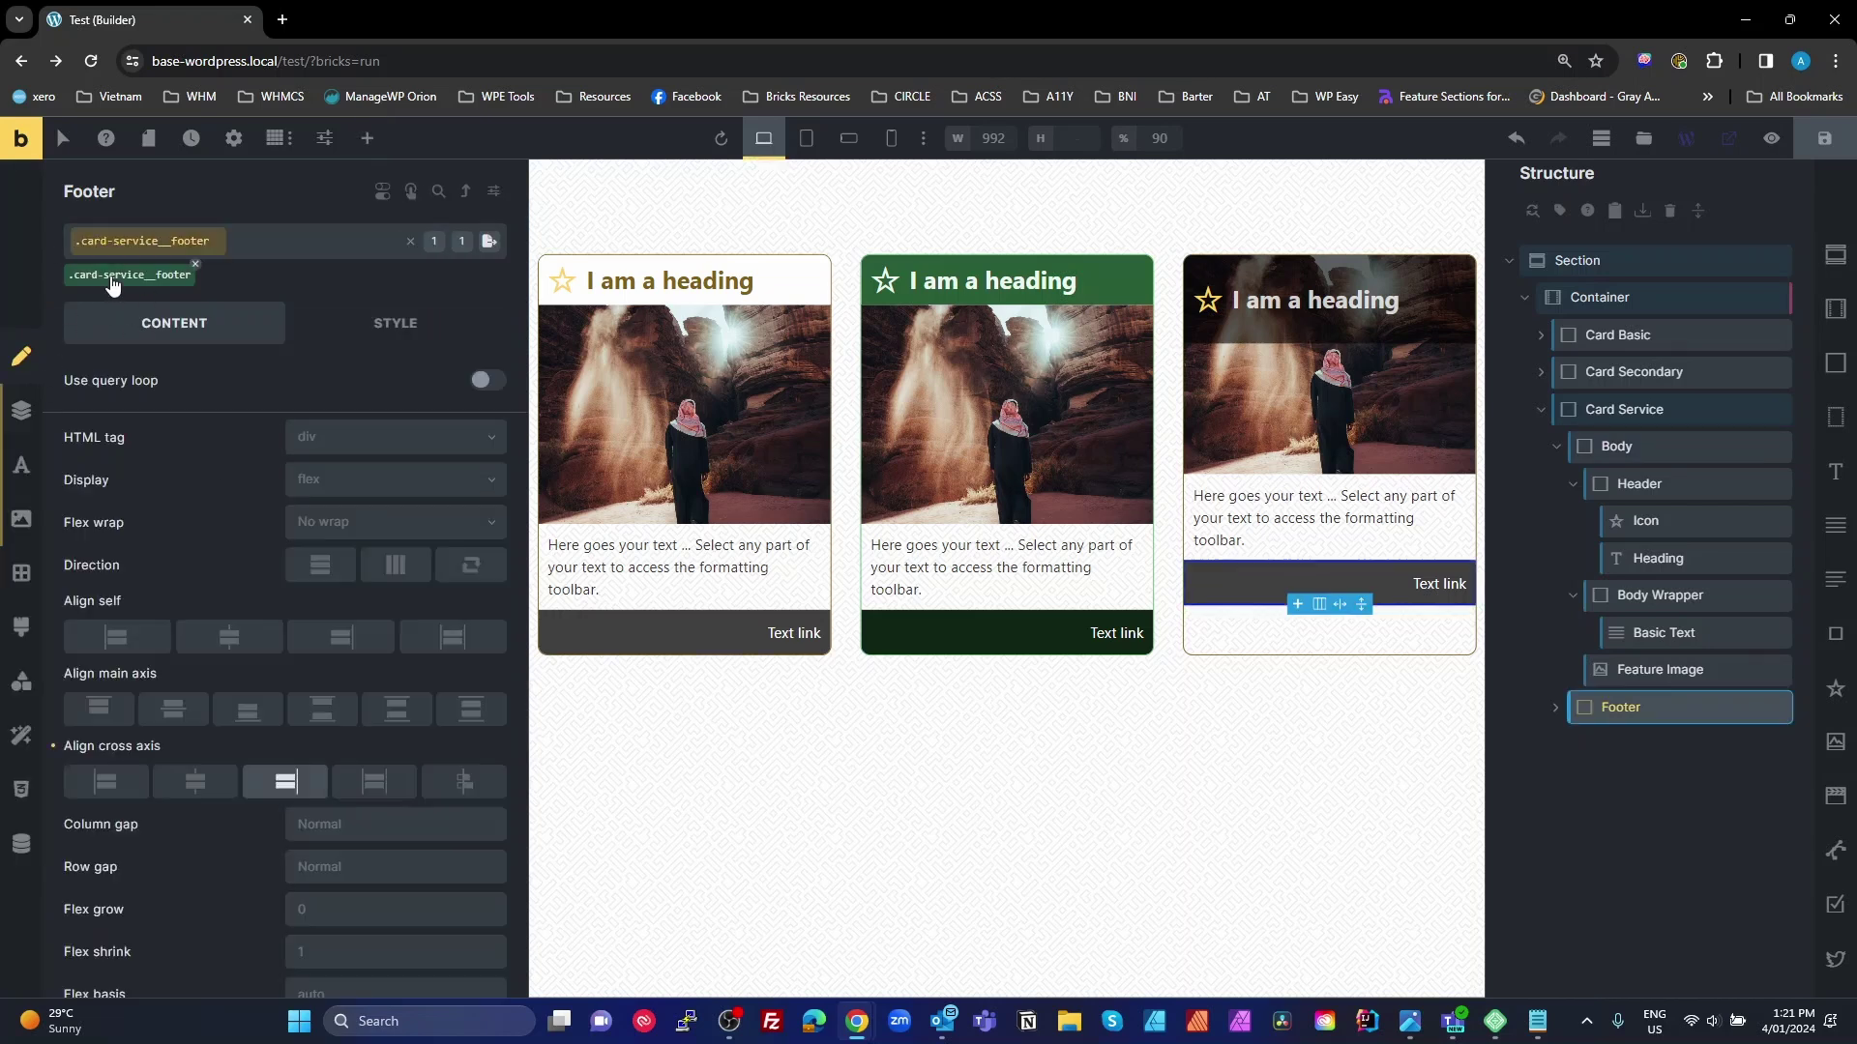
click(21, 411)
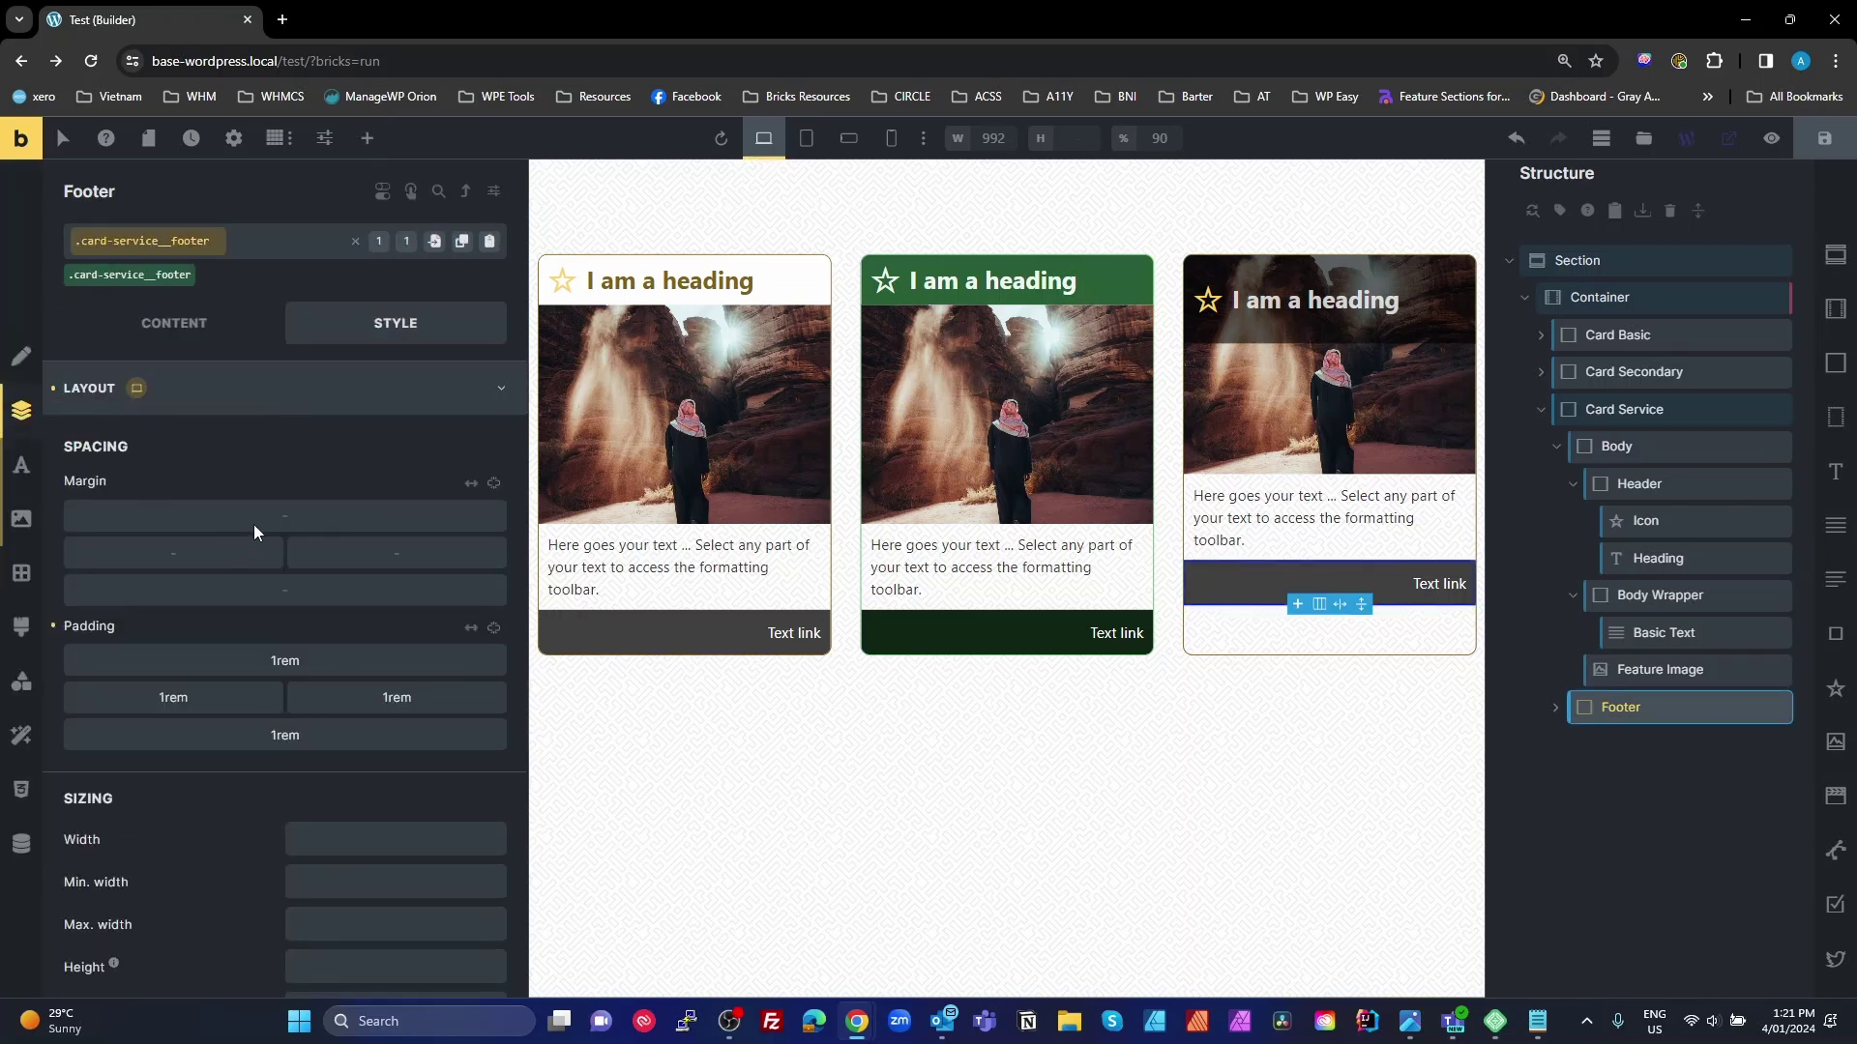
text(auto)
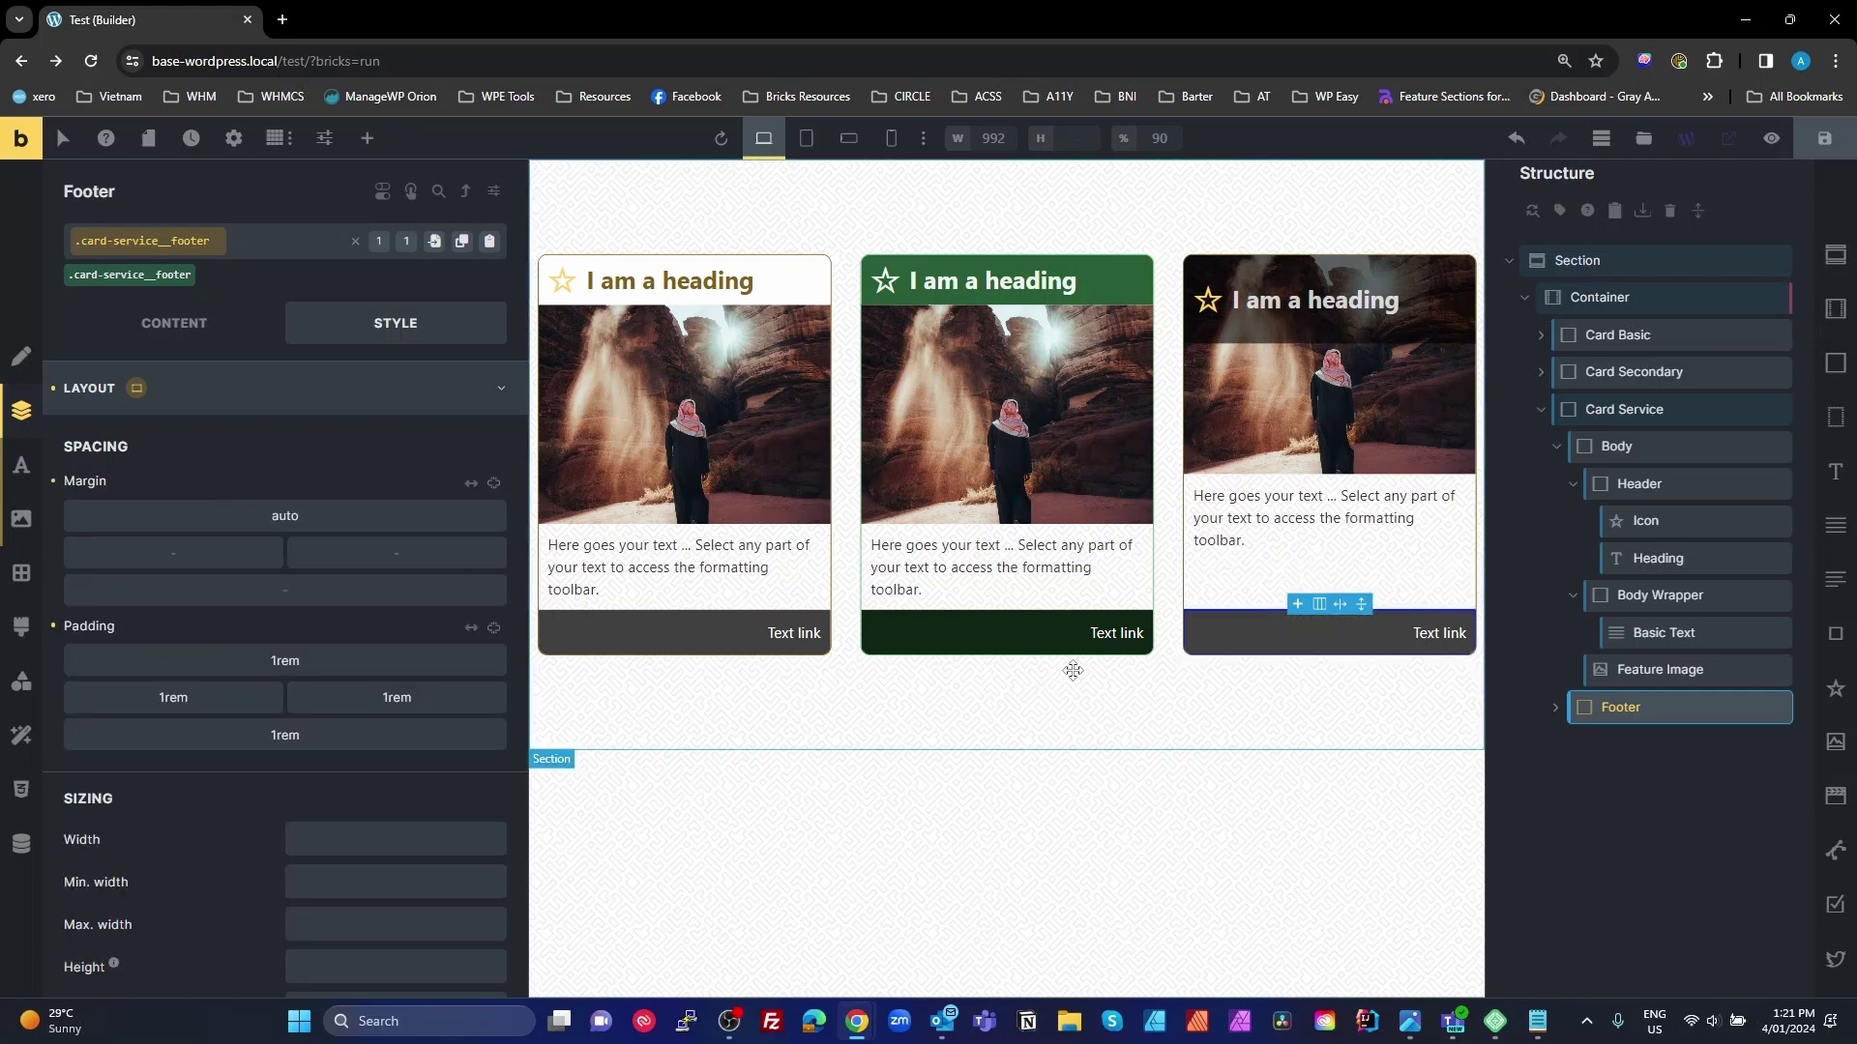
Step: Append a blank line and the test line "sdfdsf" to Card Basic's Basic Text to lengthen the card
click(1663, 891)
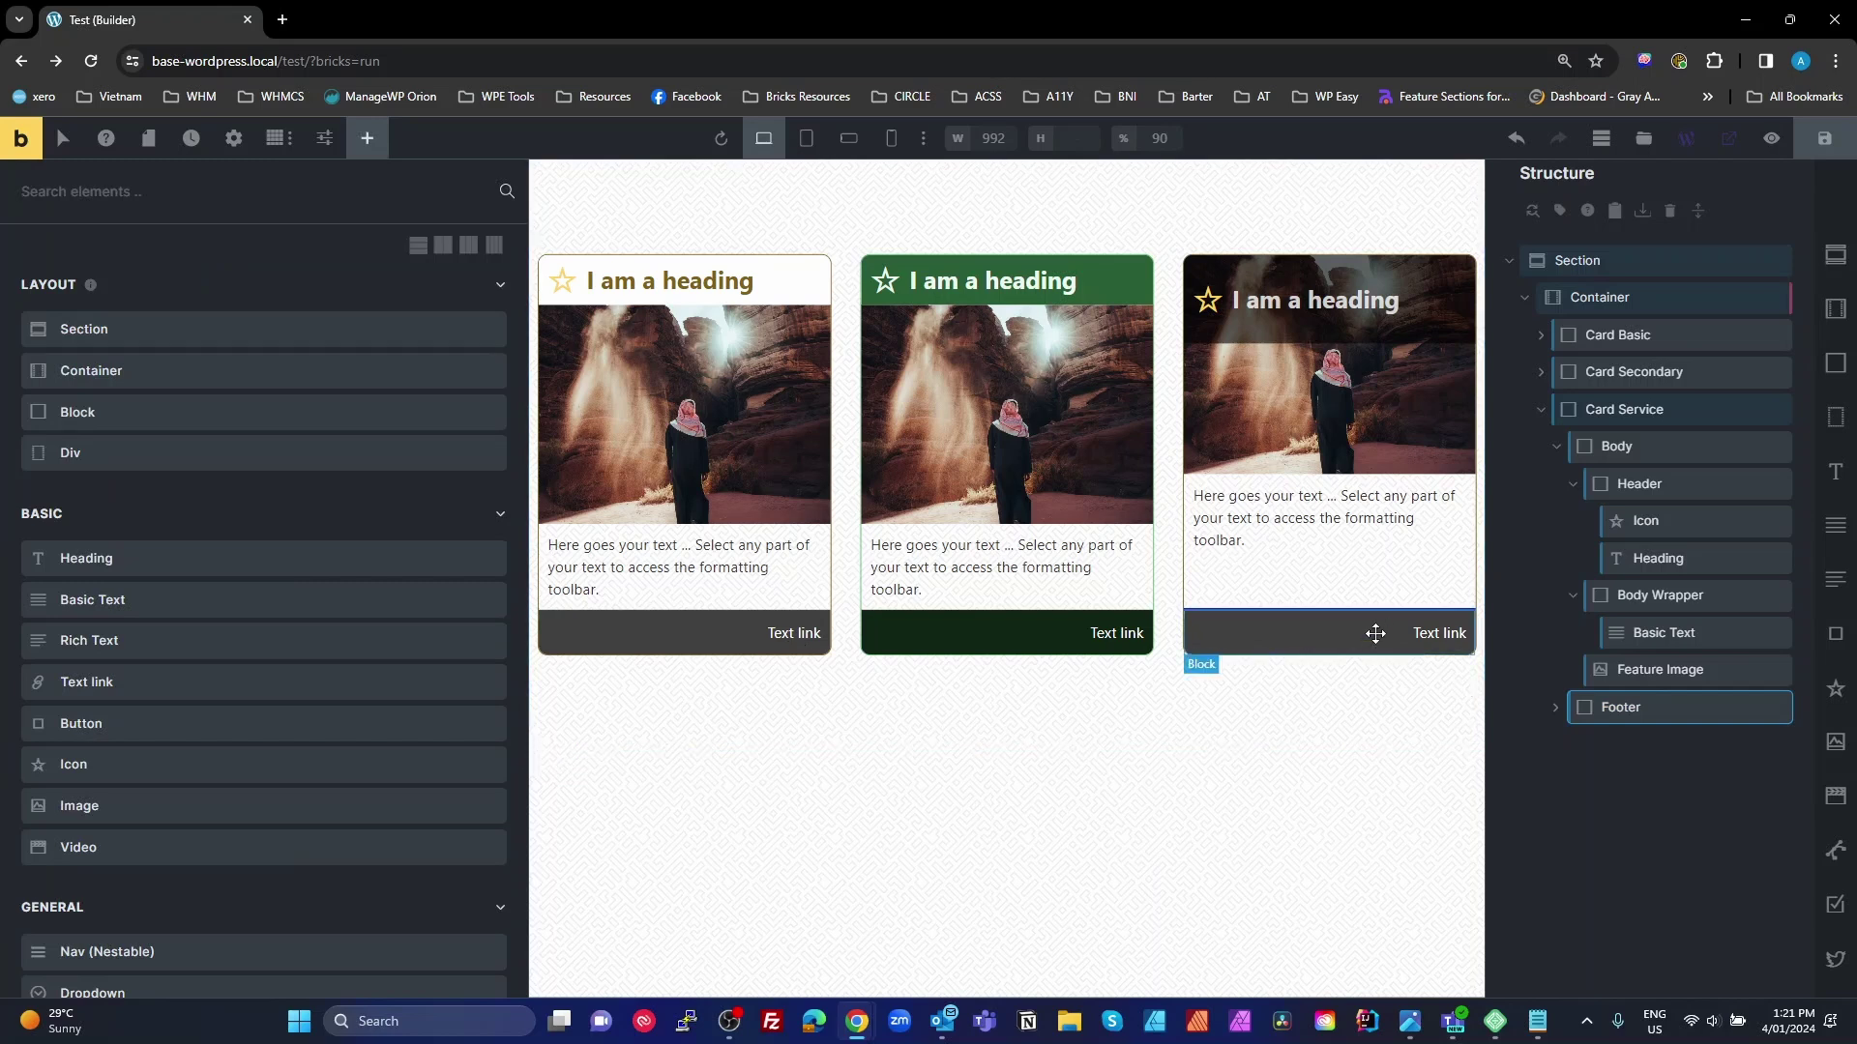
click(744, 583)
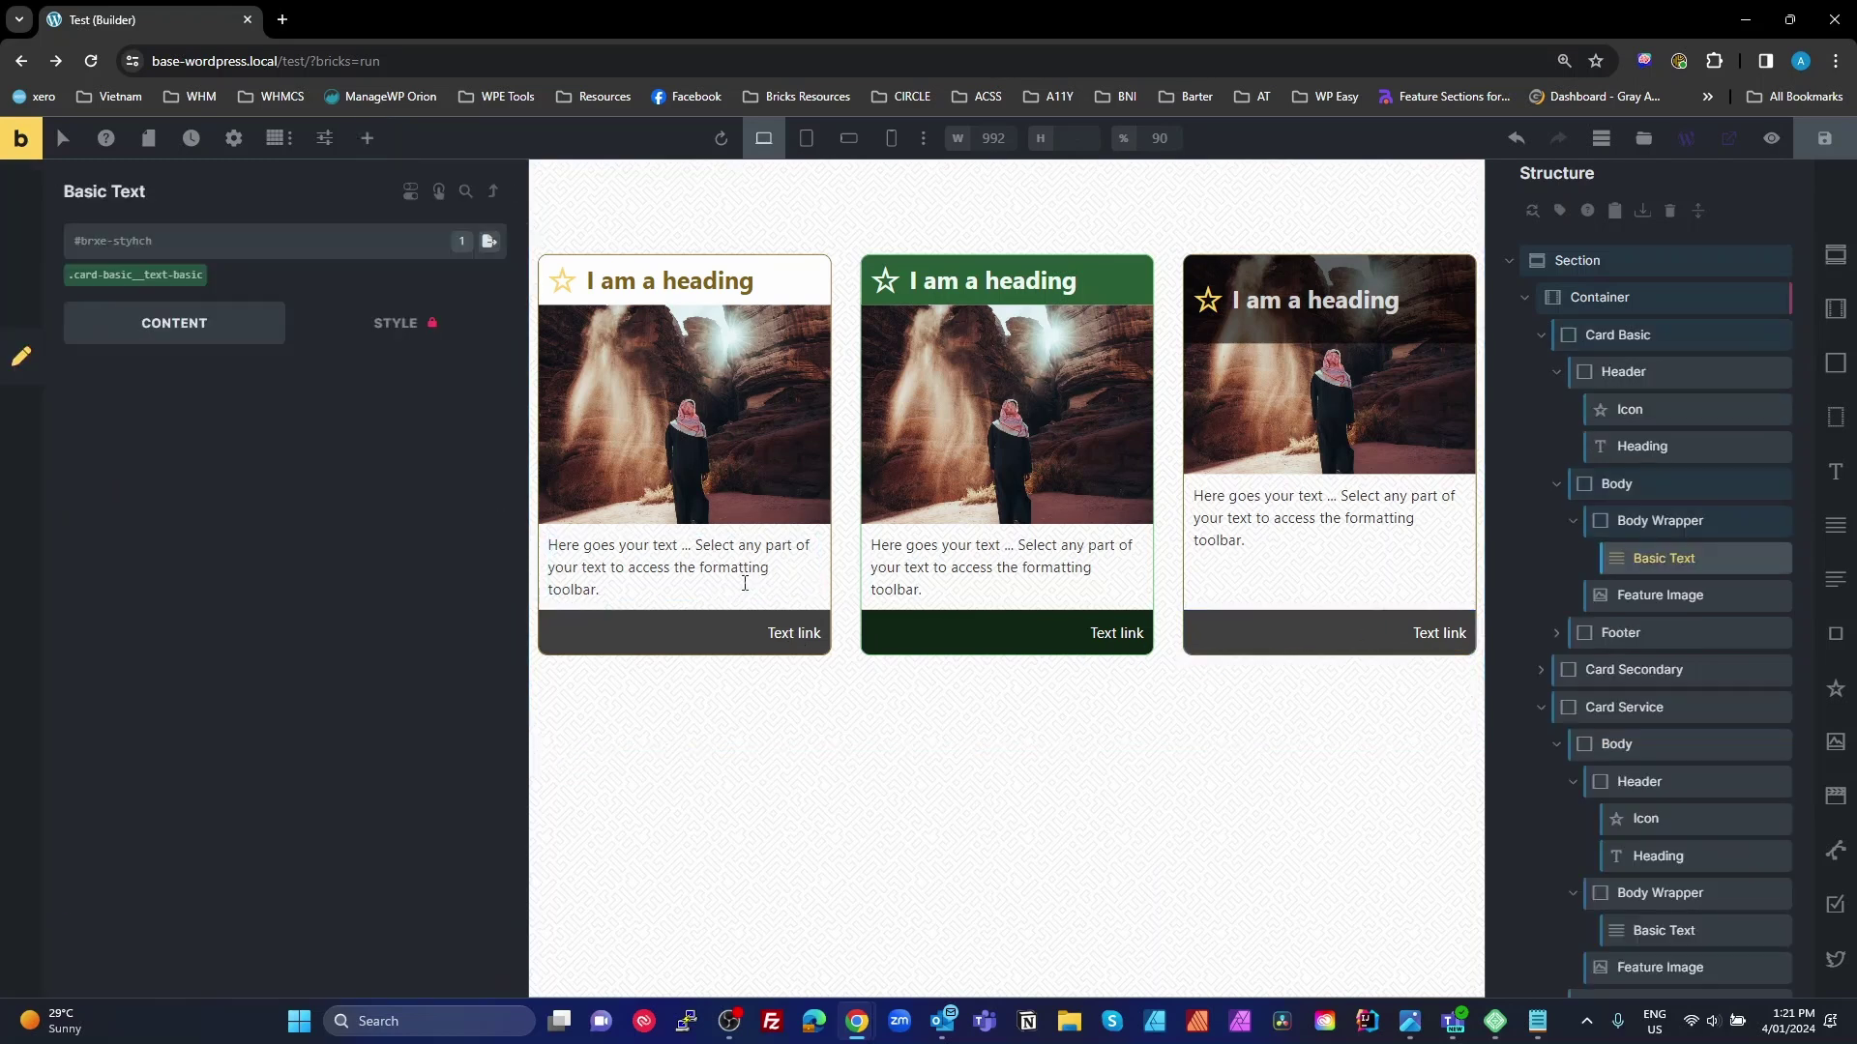
click(633, 591)
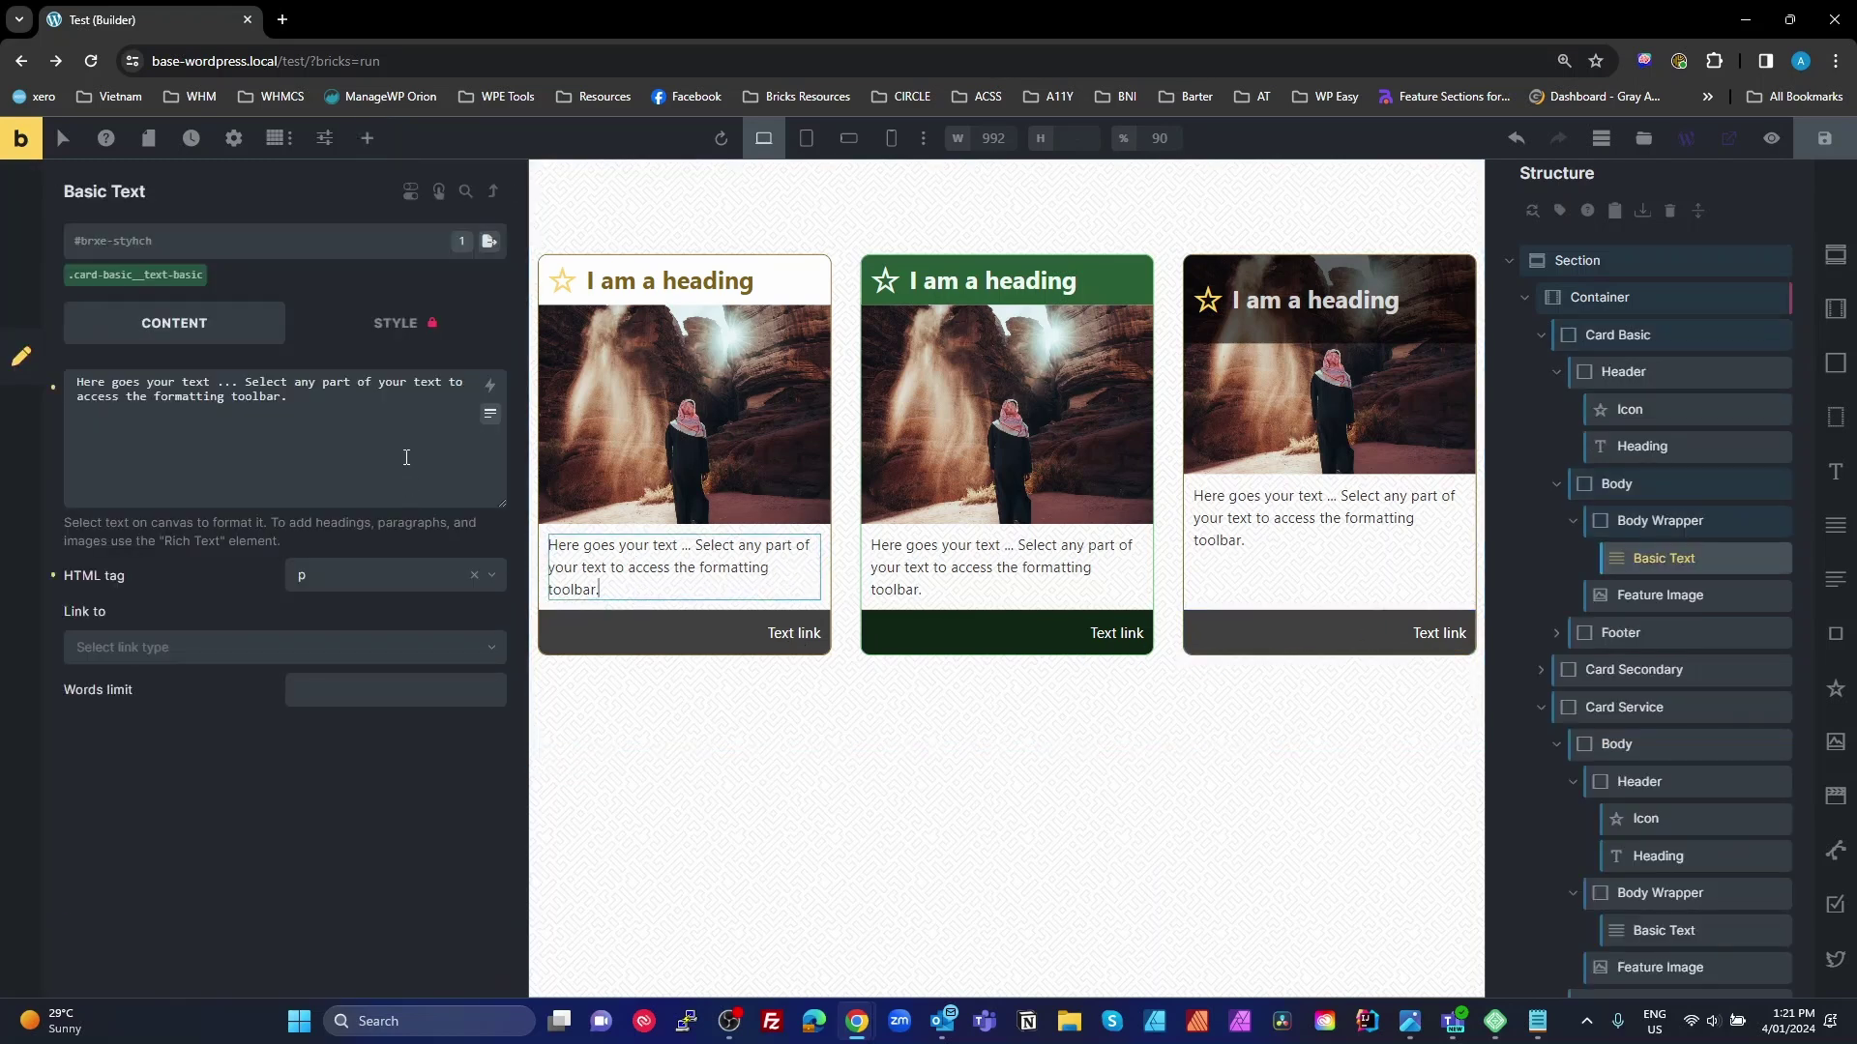
click(355, 404)
key(Return)
text(sdfdsf)
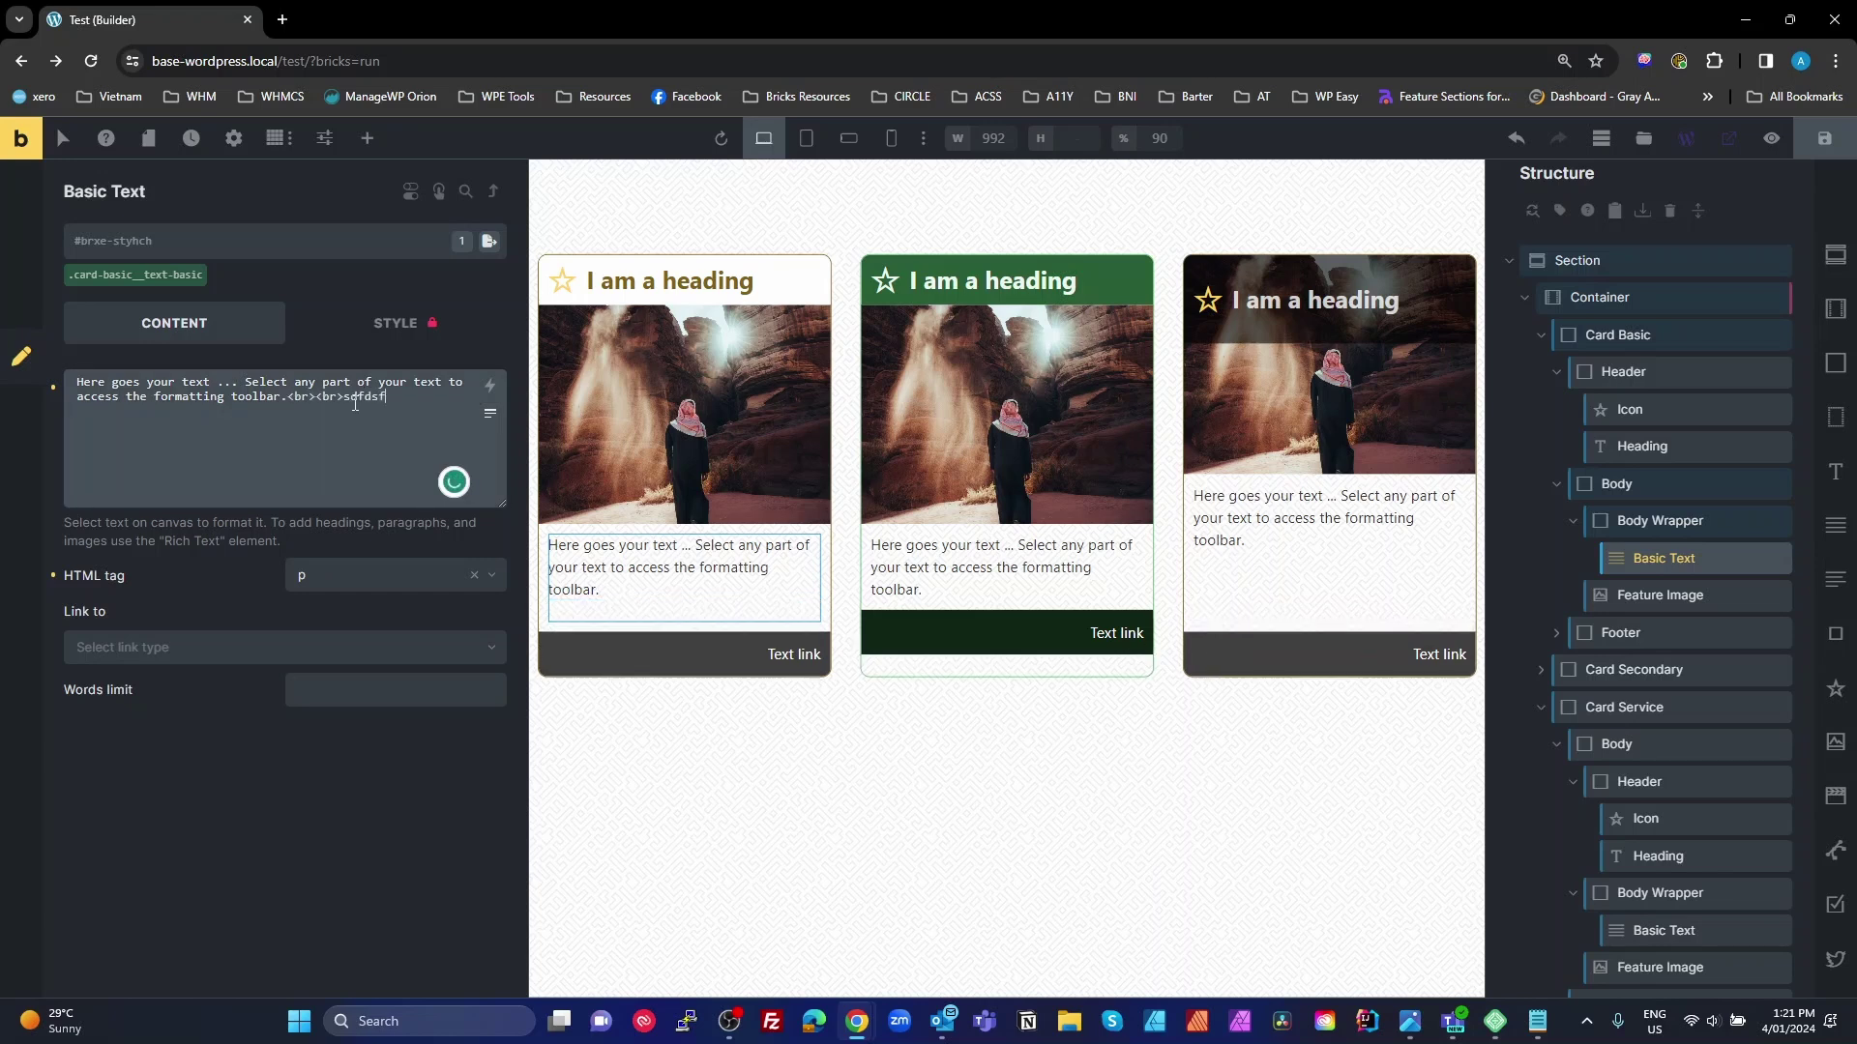
key(Return)
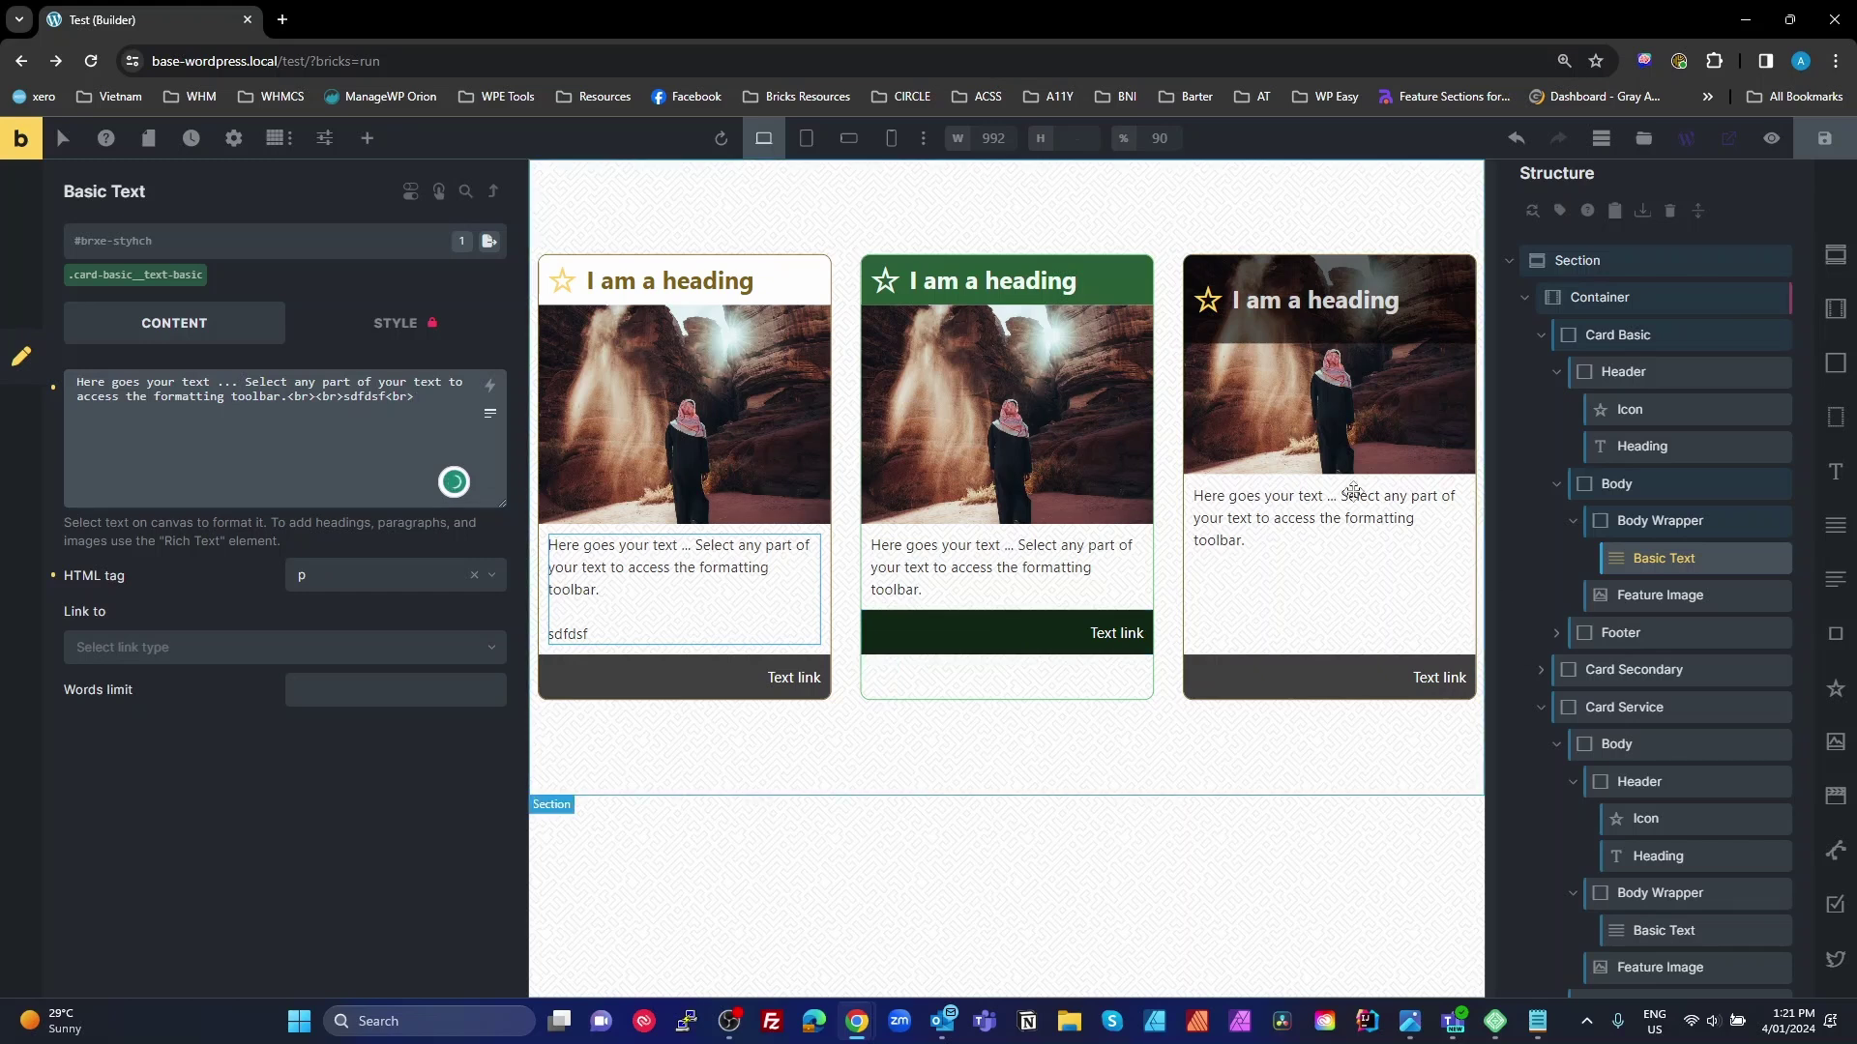
Step: Set the top margin of the card-secondary__footer and card-basic__footer classes to auto
click(1044, 627)
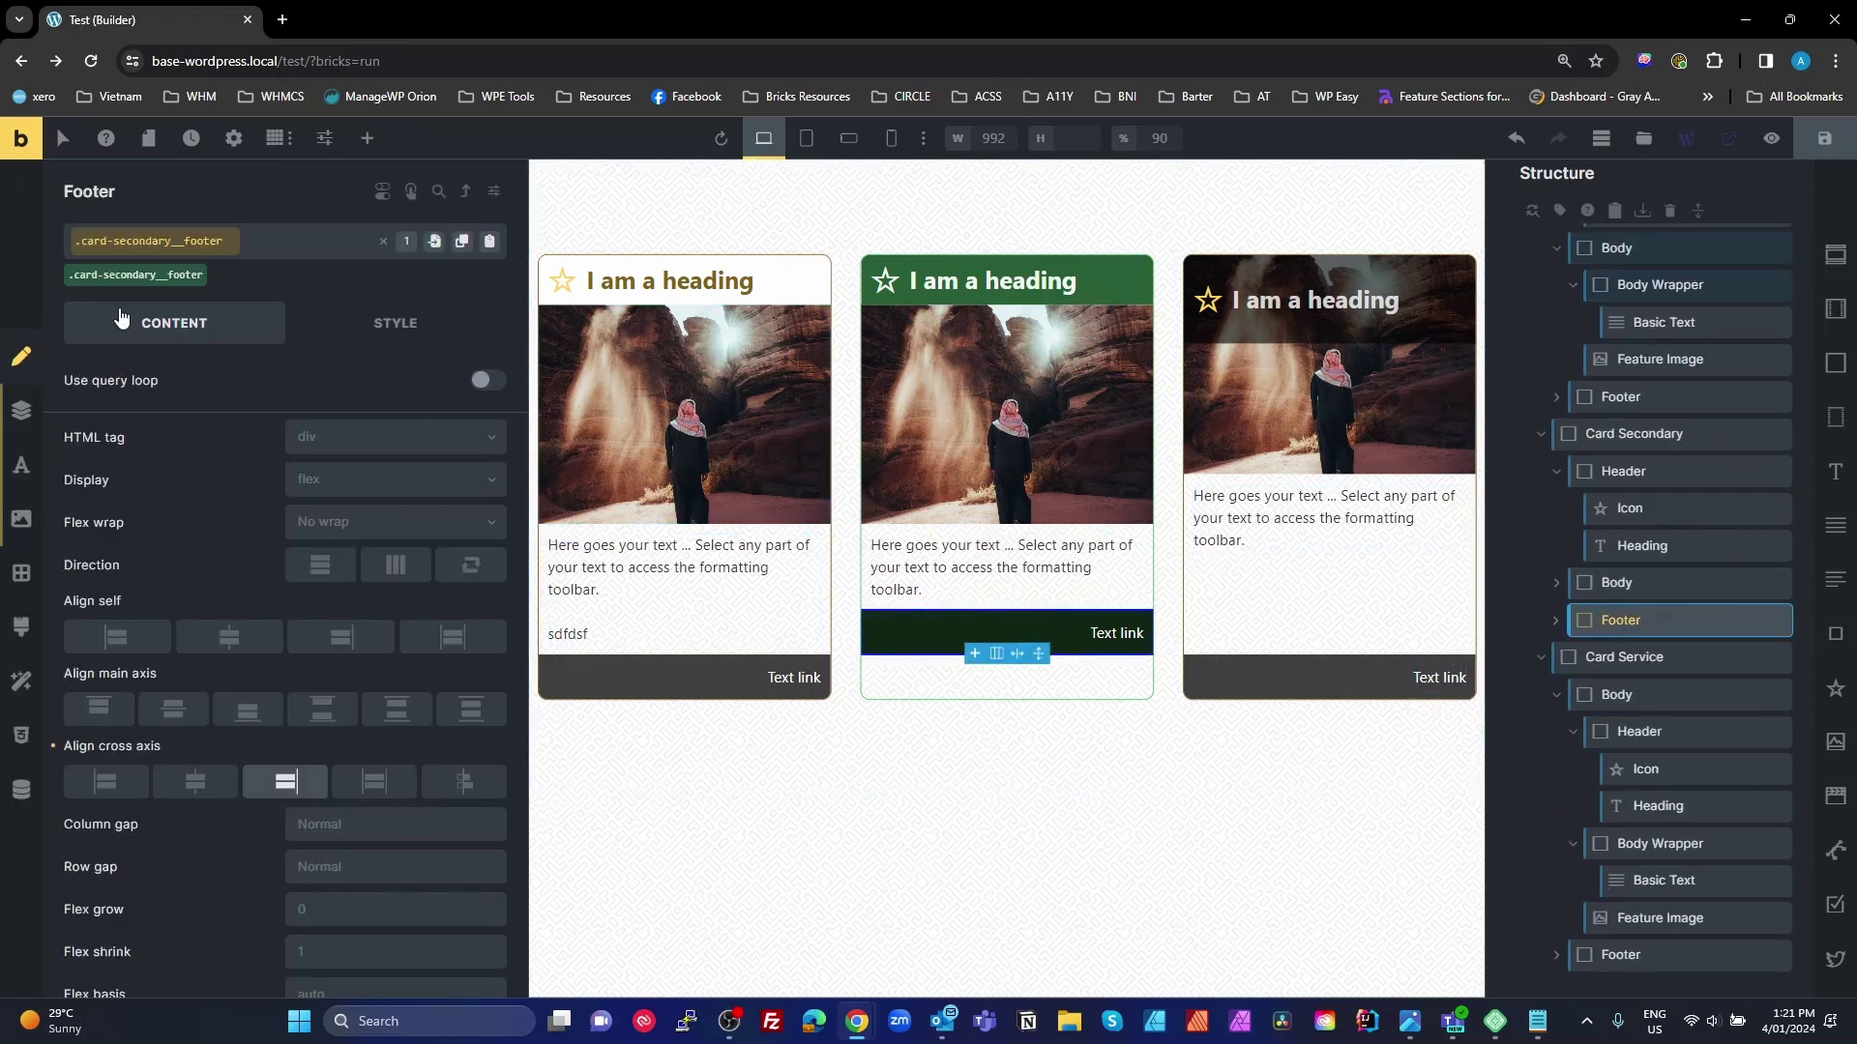
click(20, 413)
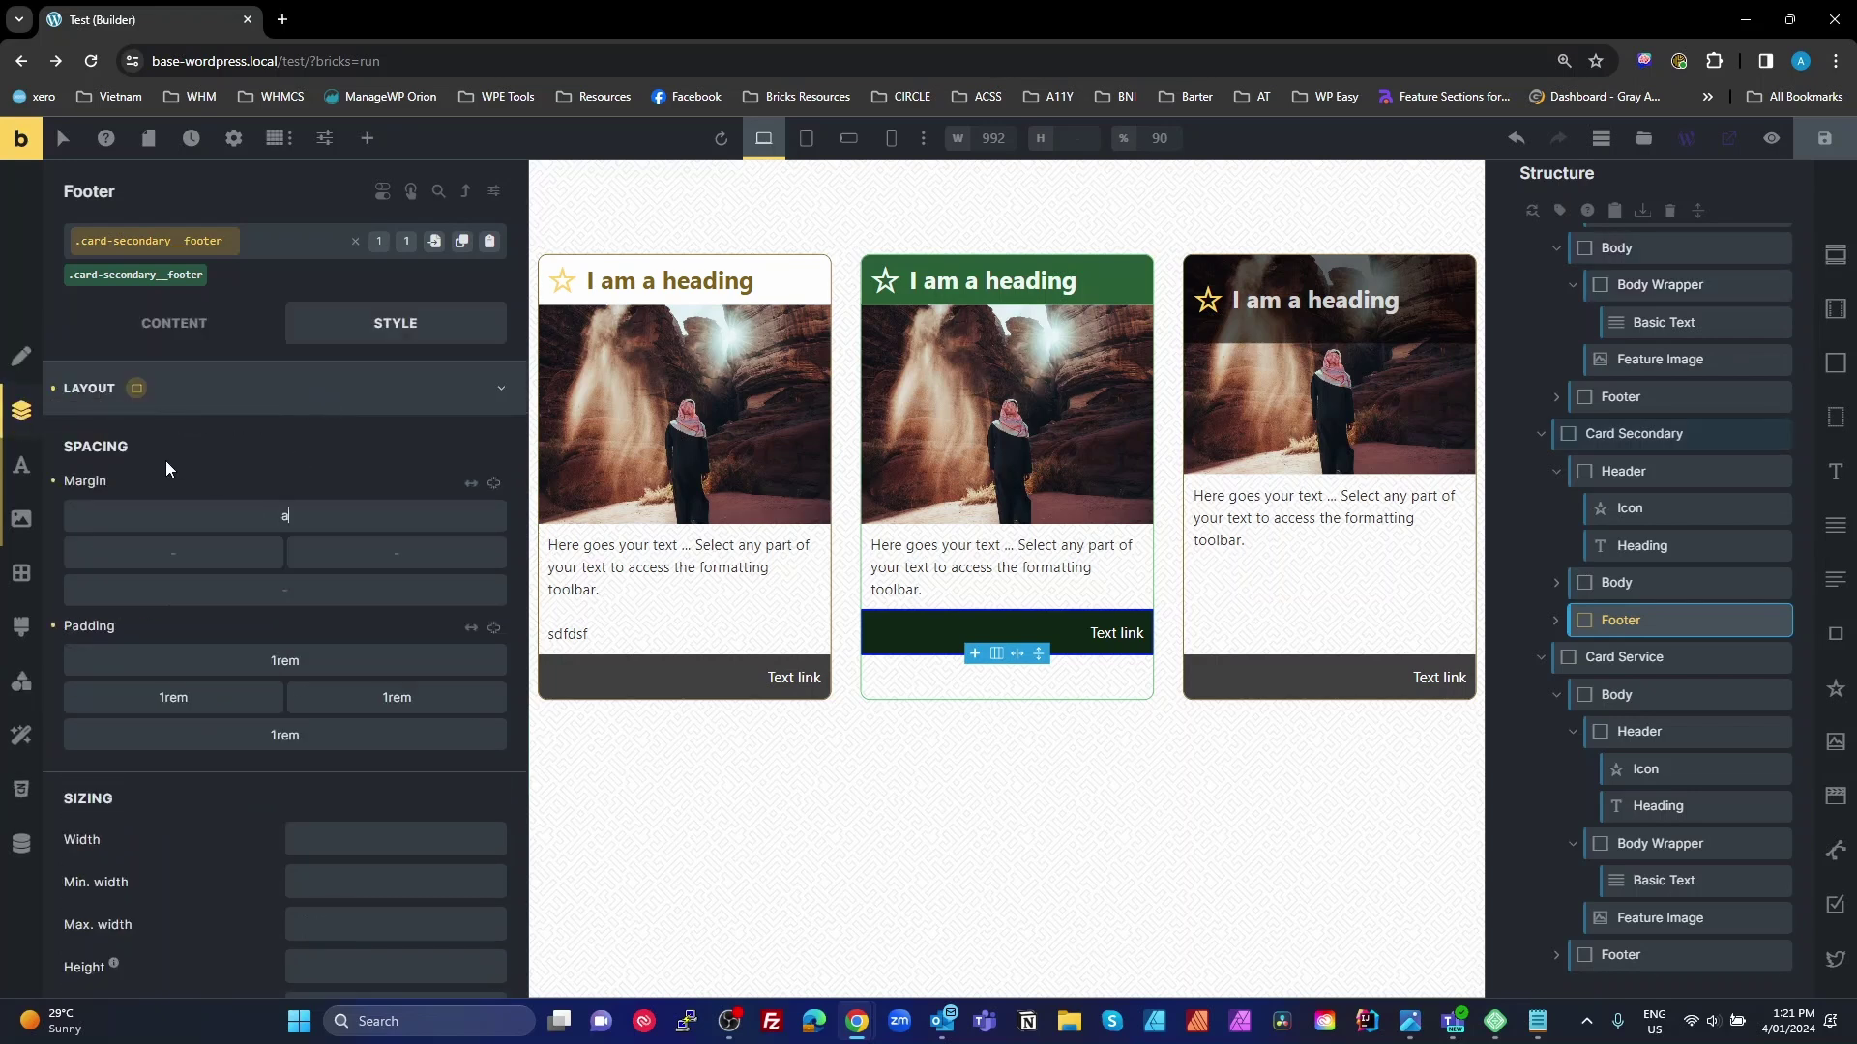
text(auto)
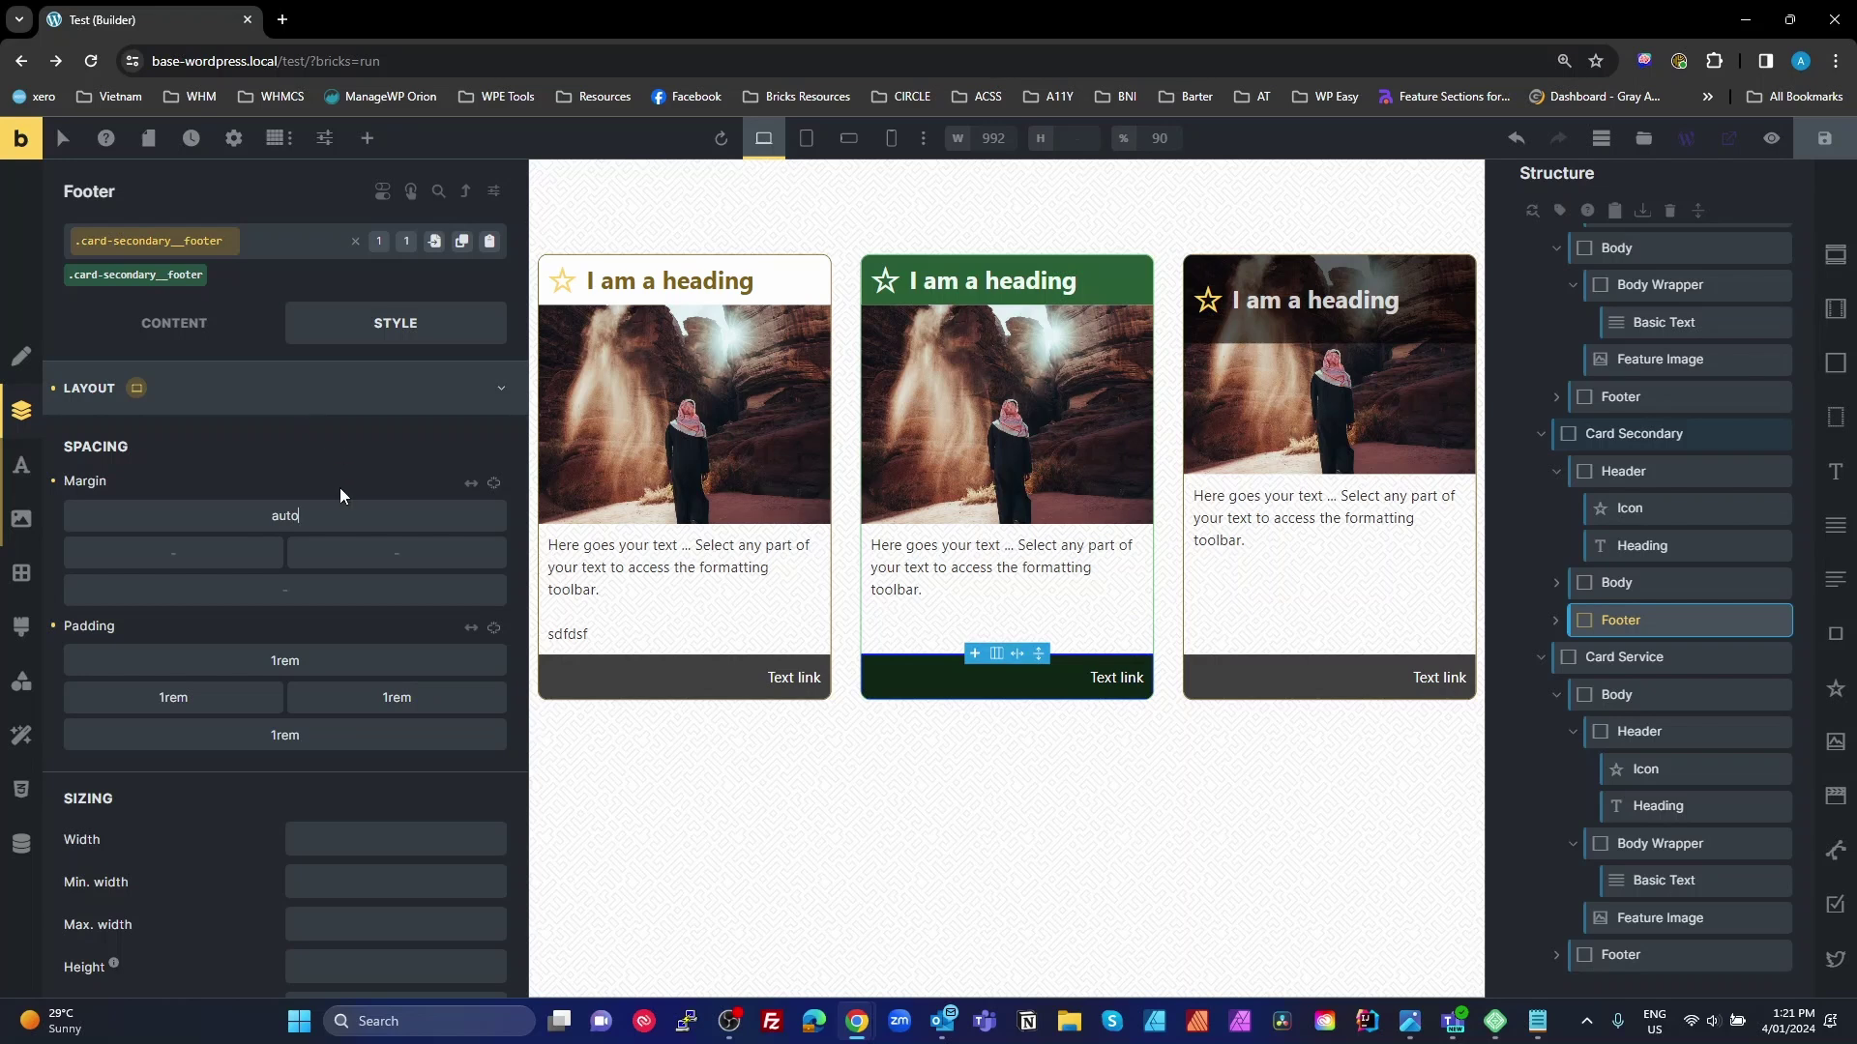
click(726, 669)
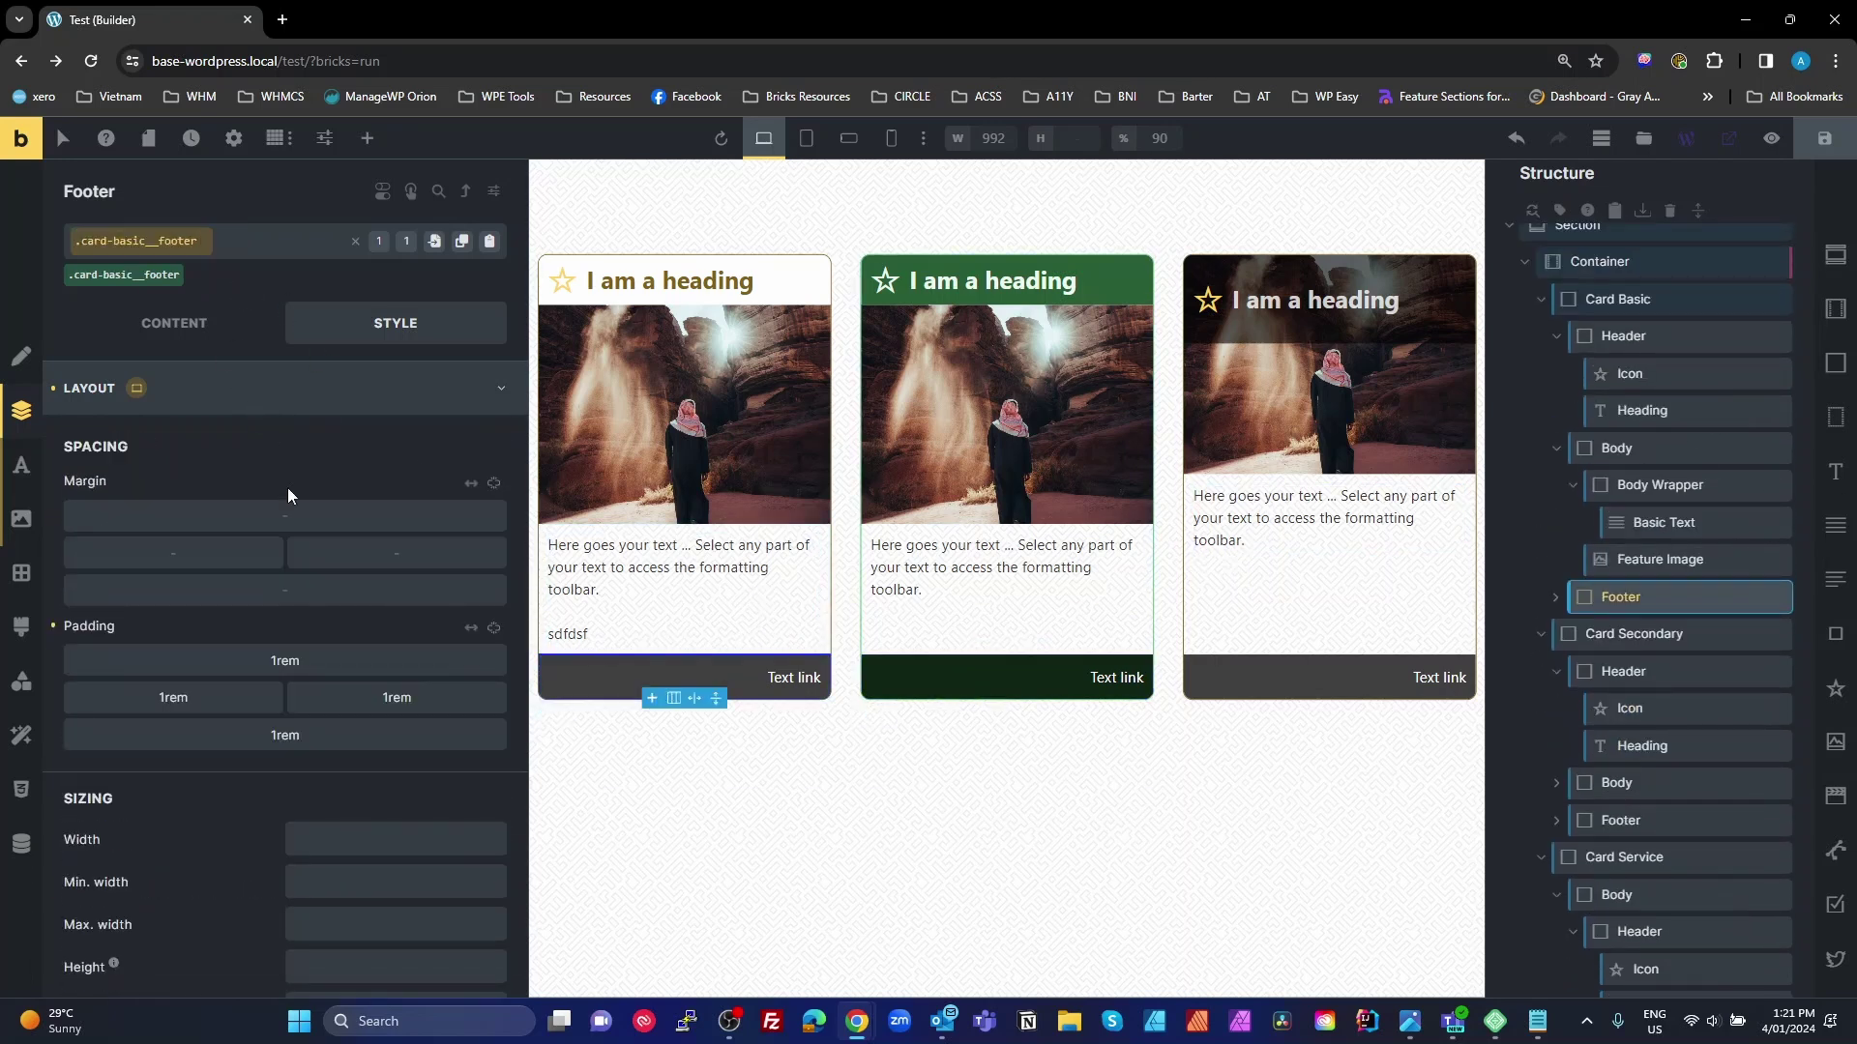
click(253, 516)
text(auto)
Step: Remove the test line "sdfdsf" and its line breaks from Card Basic's Basic Text
click(677, 580)
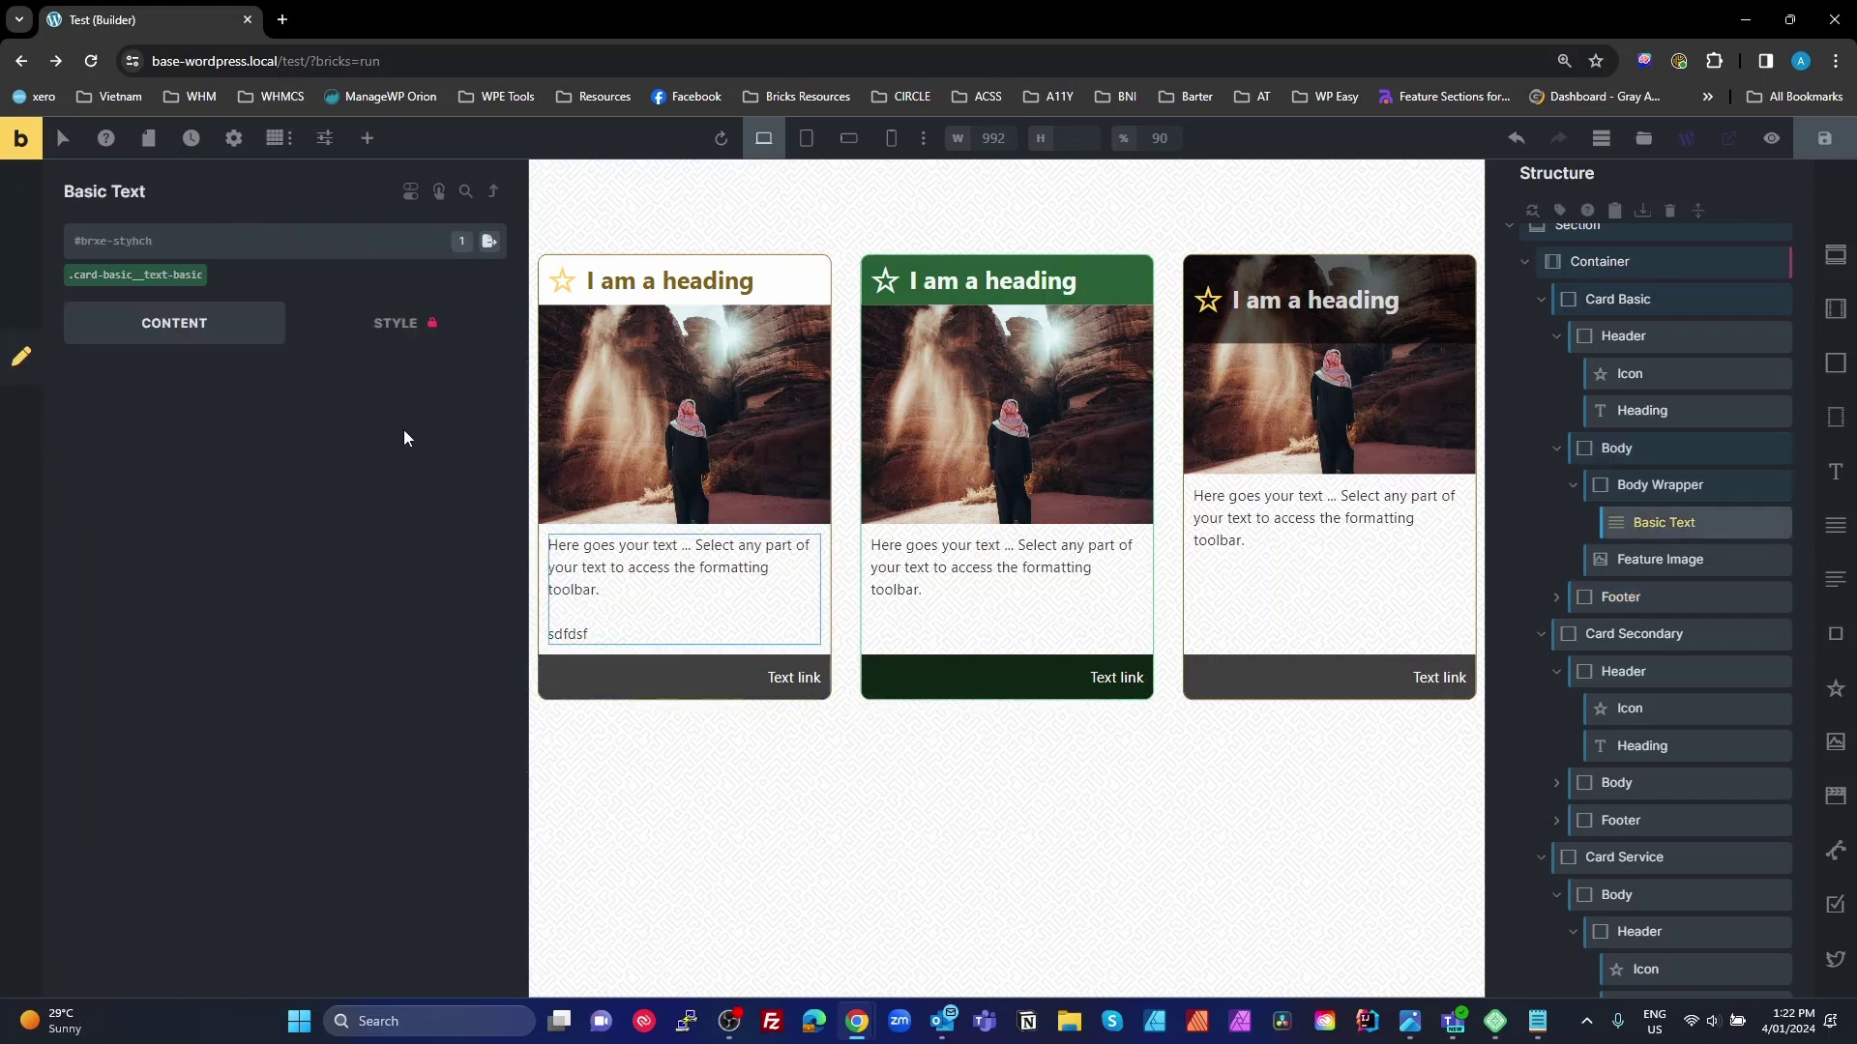
drag(289, 397, 416, 398)
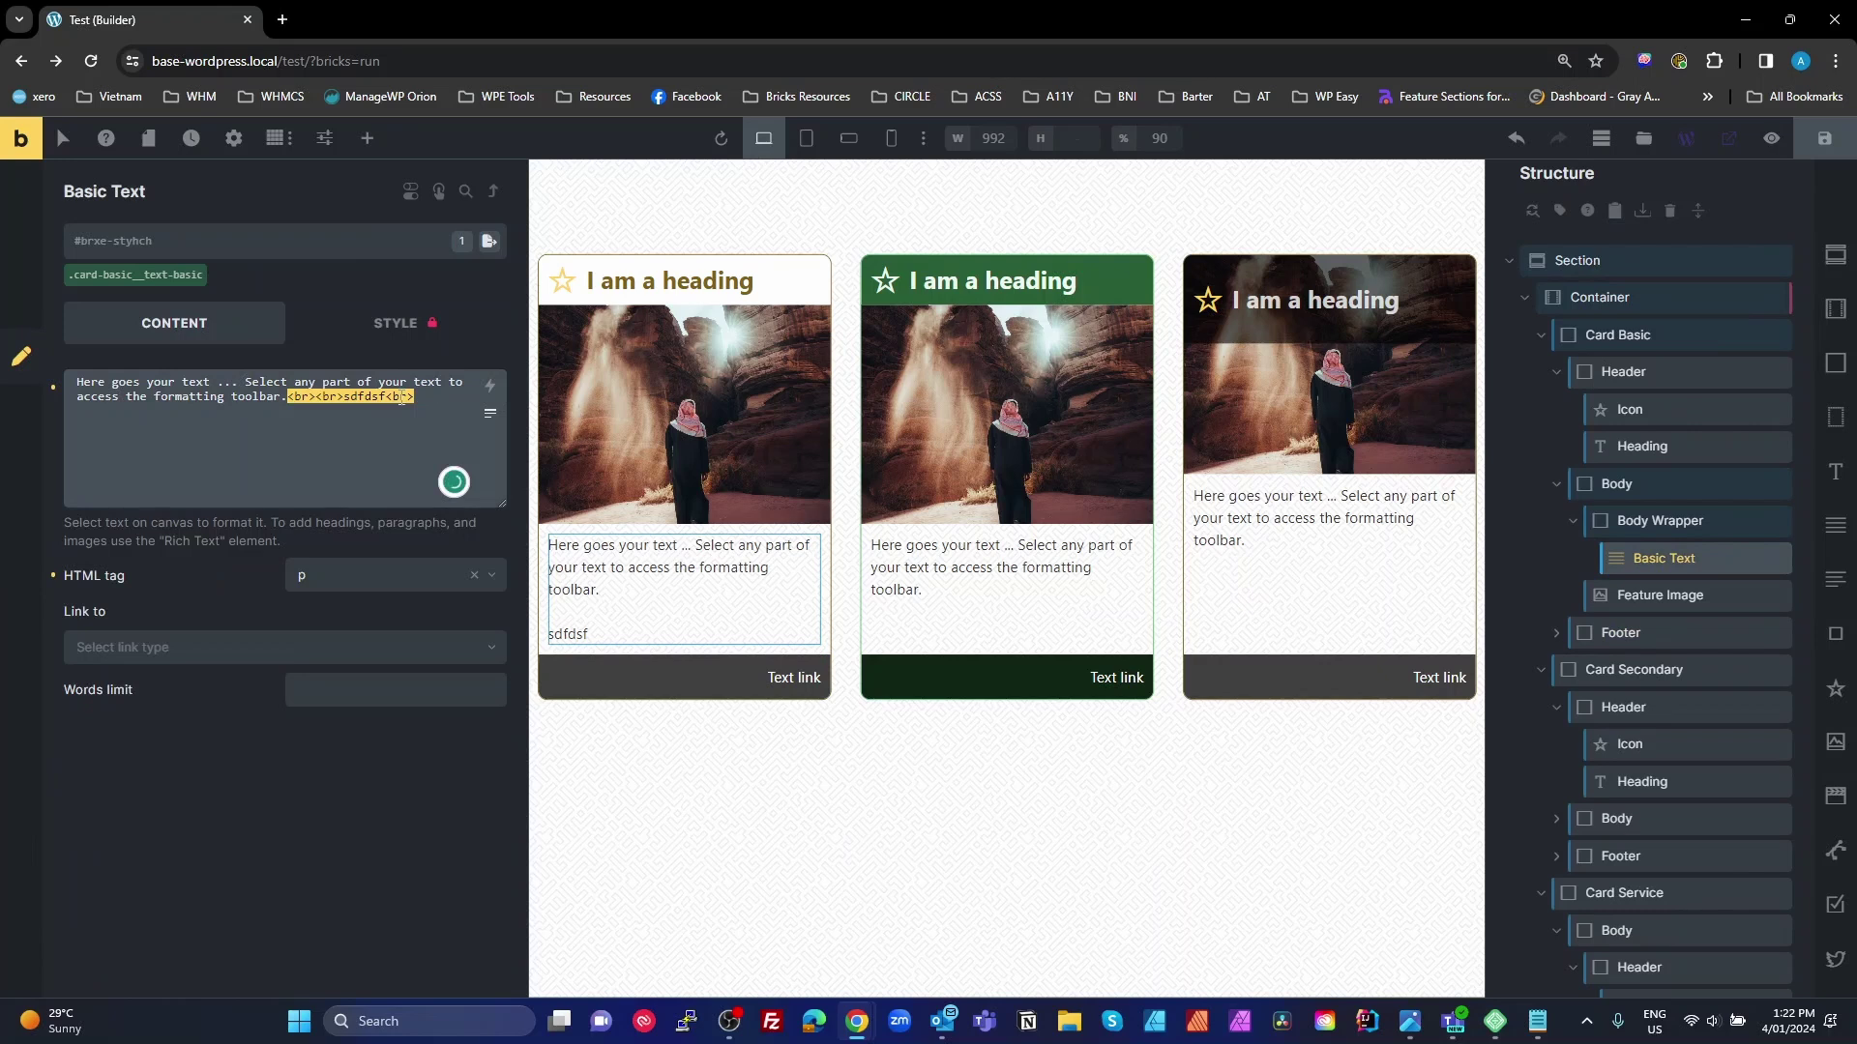
key(BackSpace)
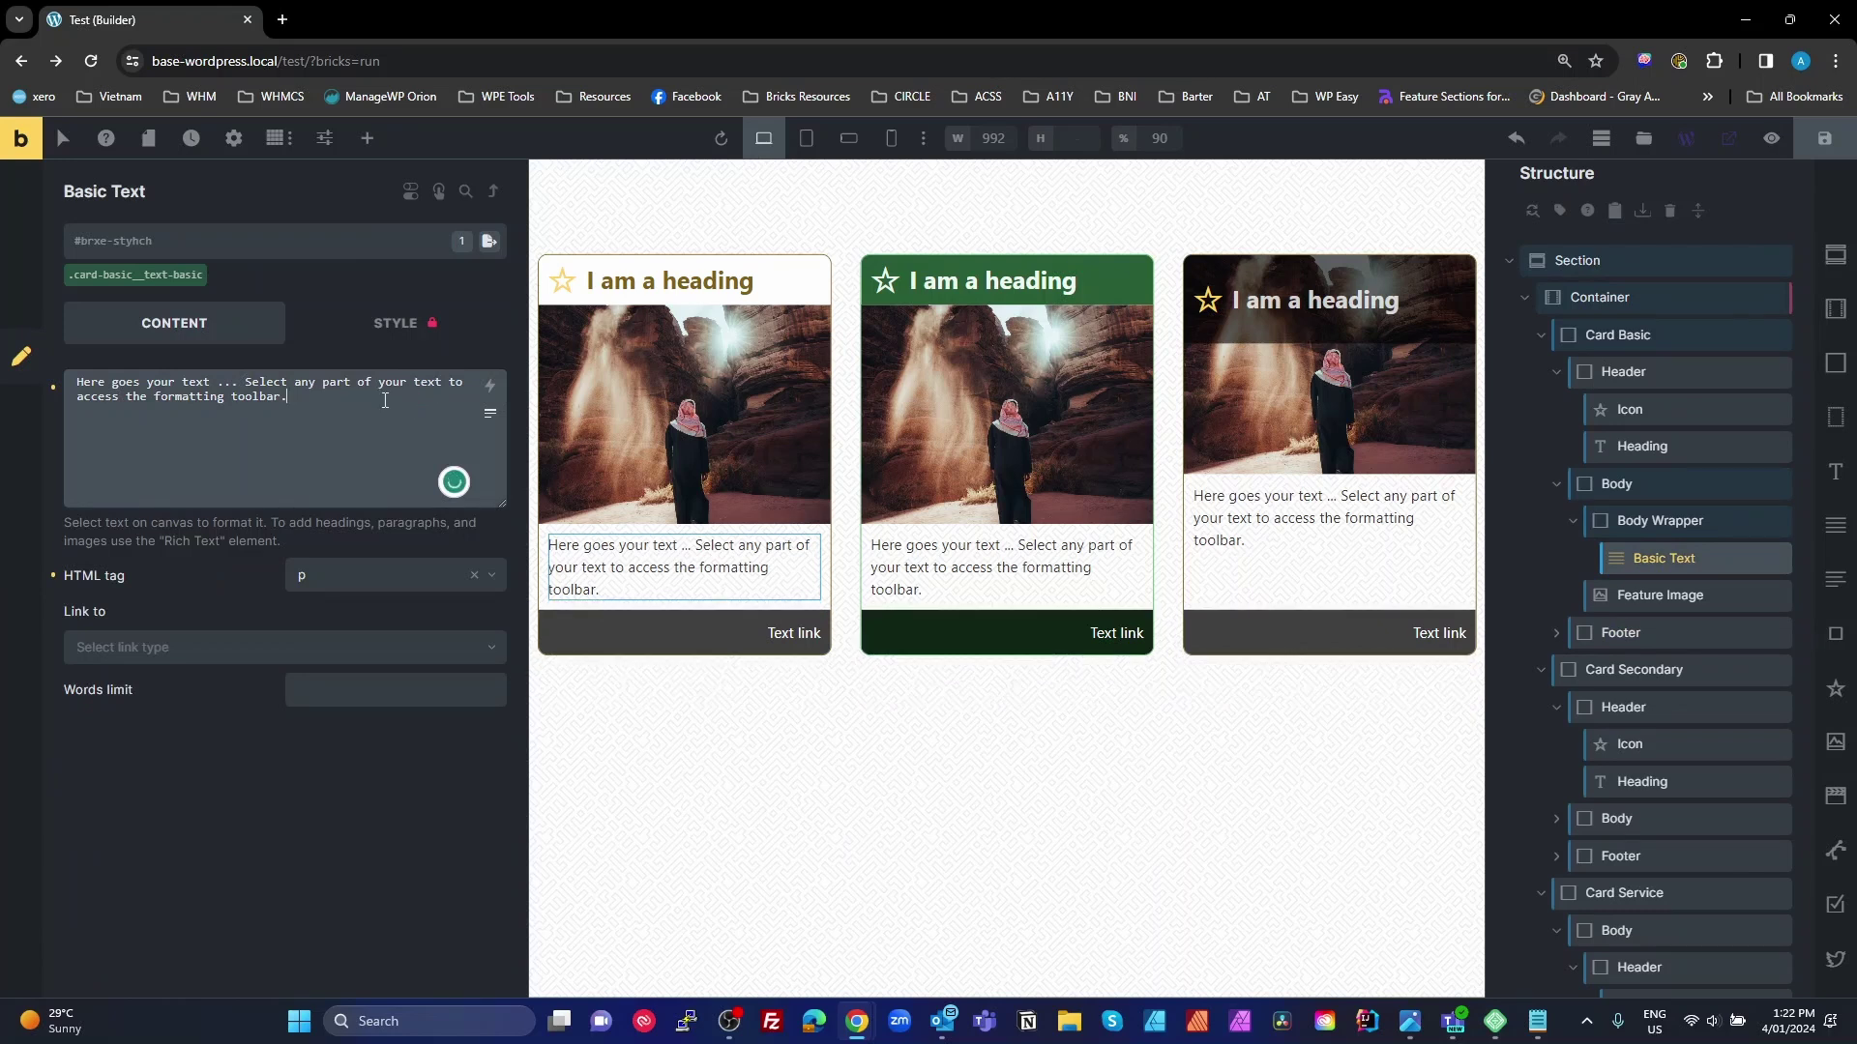
Step: Add the test lines "dsfgdfg" and "sdfg" to Card Secondary's Basic Text to lengthen that card
click(963, 589)
key(Return)
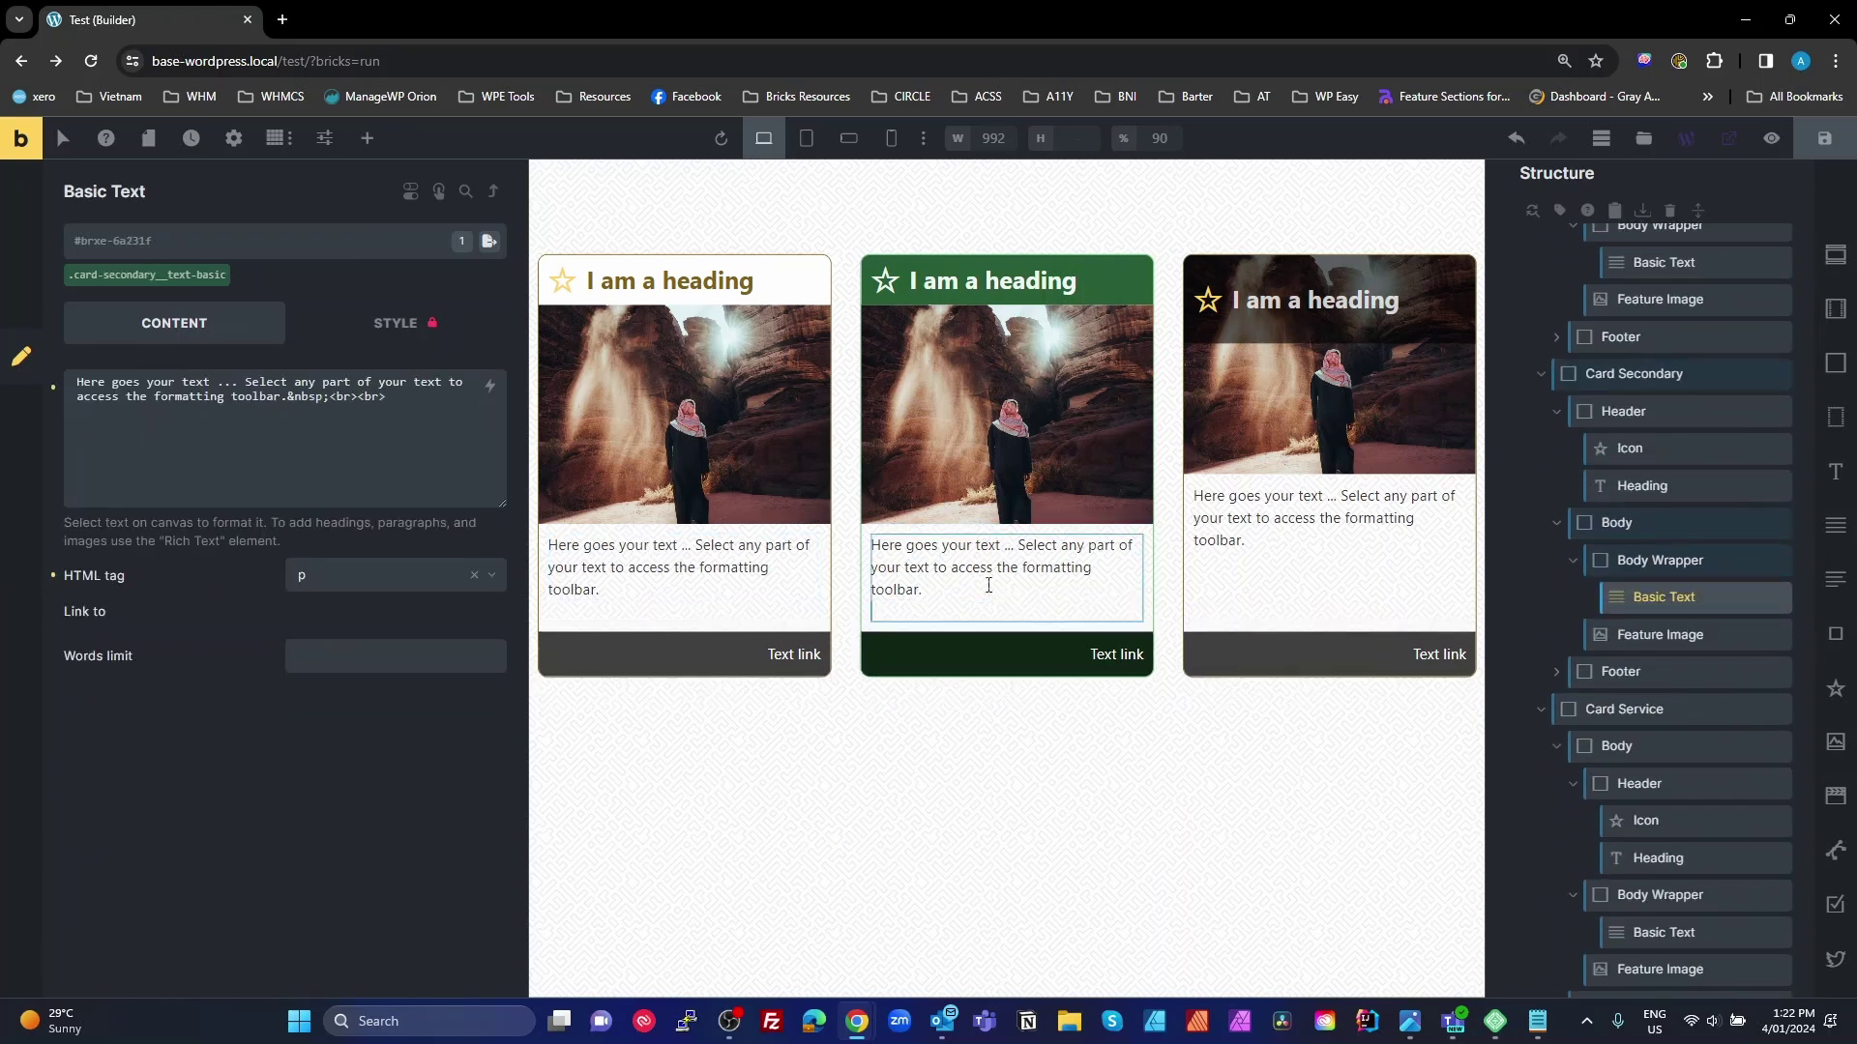
text(dsfgdfg)
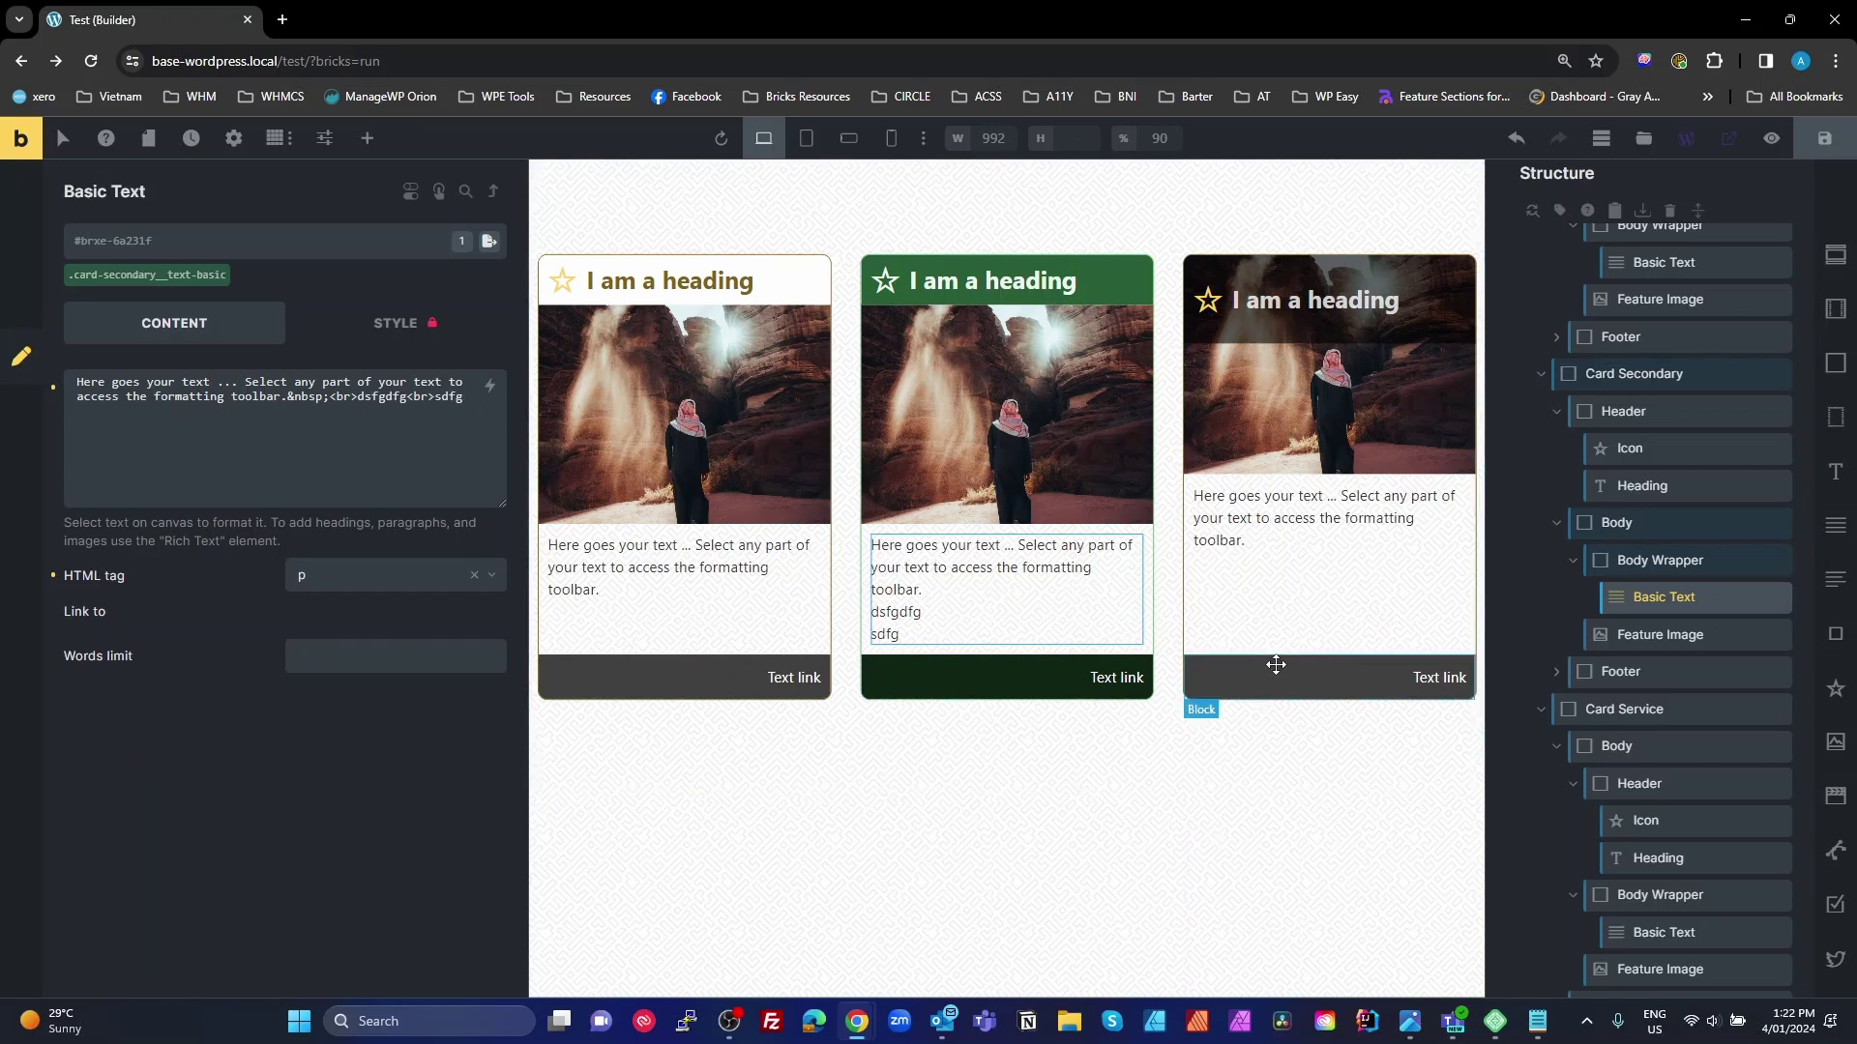
key(Escape)
Step: Save the Card Service block as a template named Card Service with template type Section
click(1392, 283)
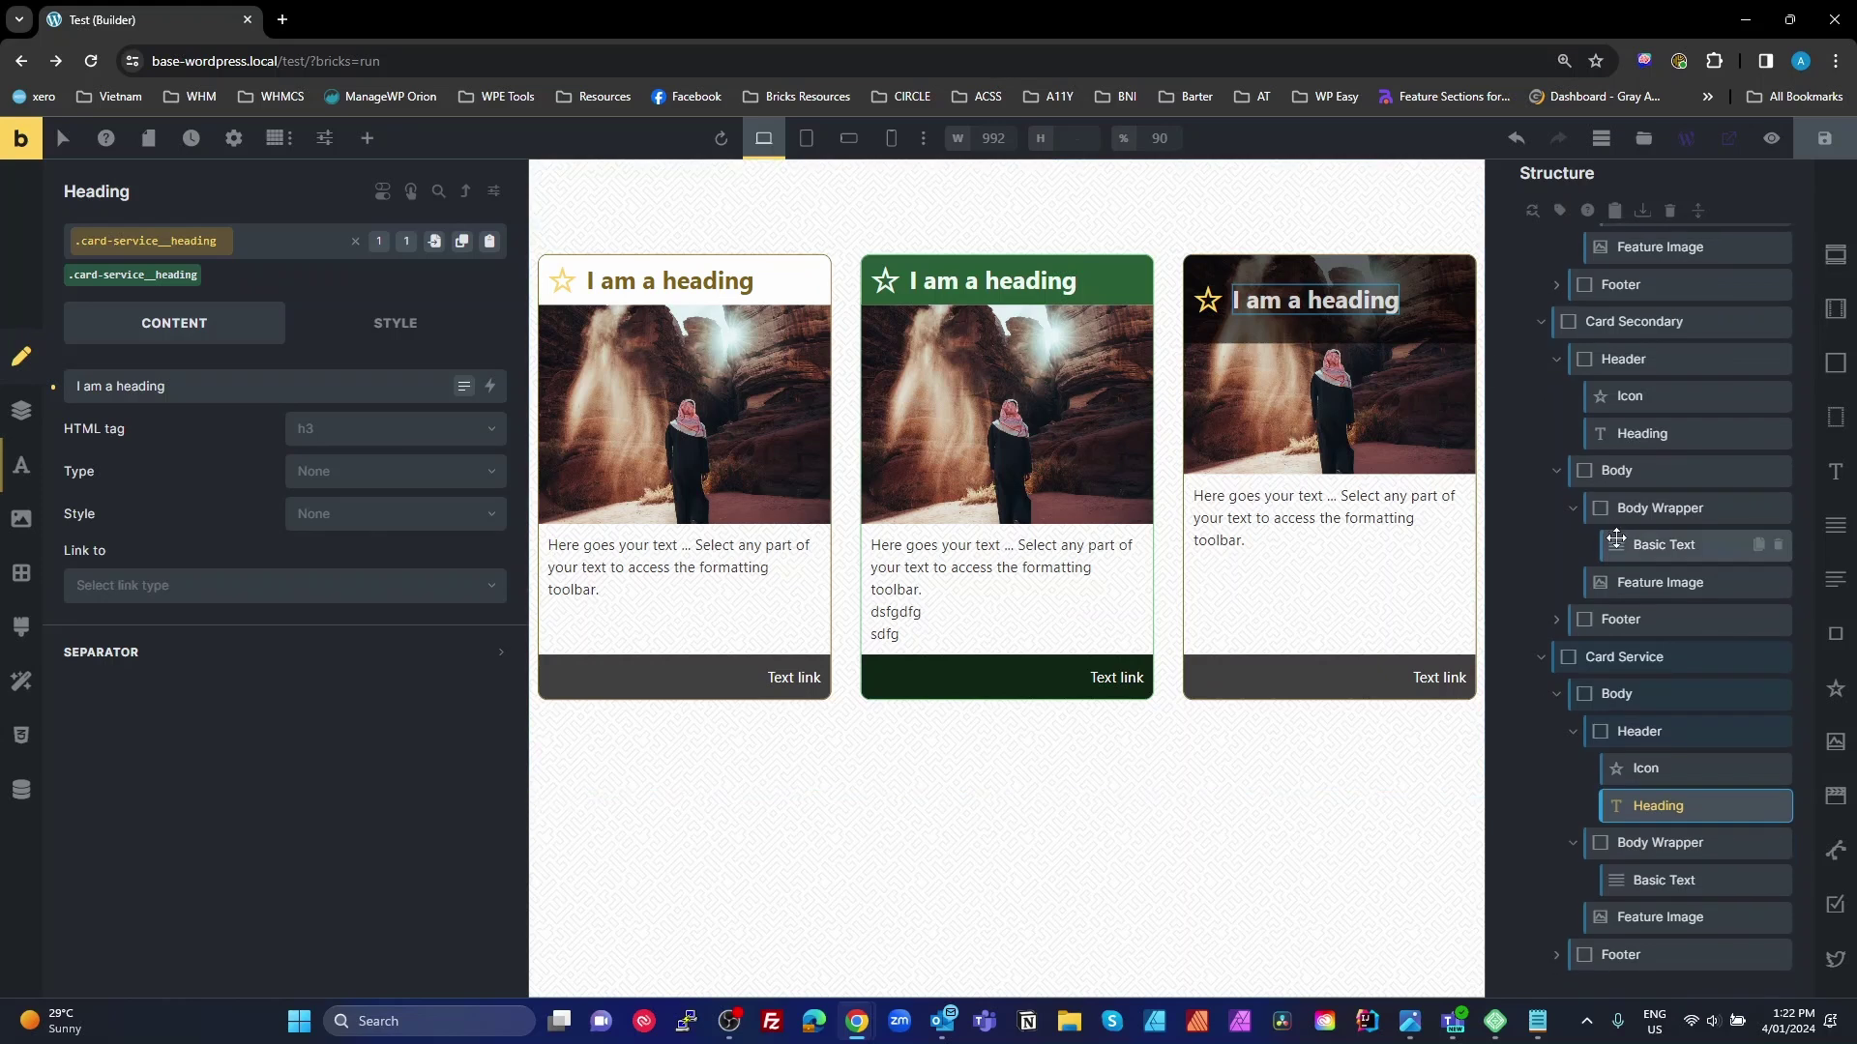
click(1639, 656)
right_click(1644, 662)
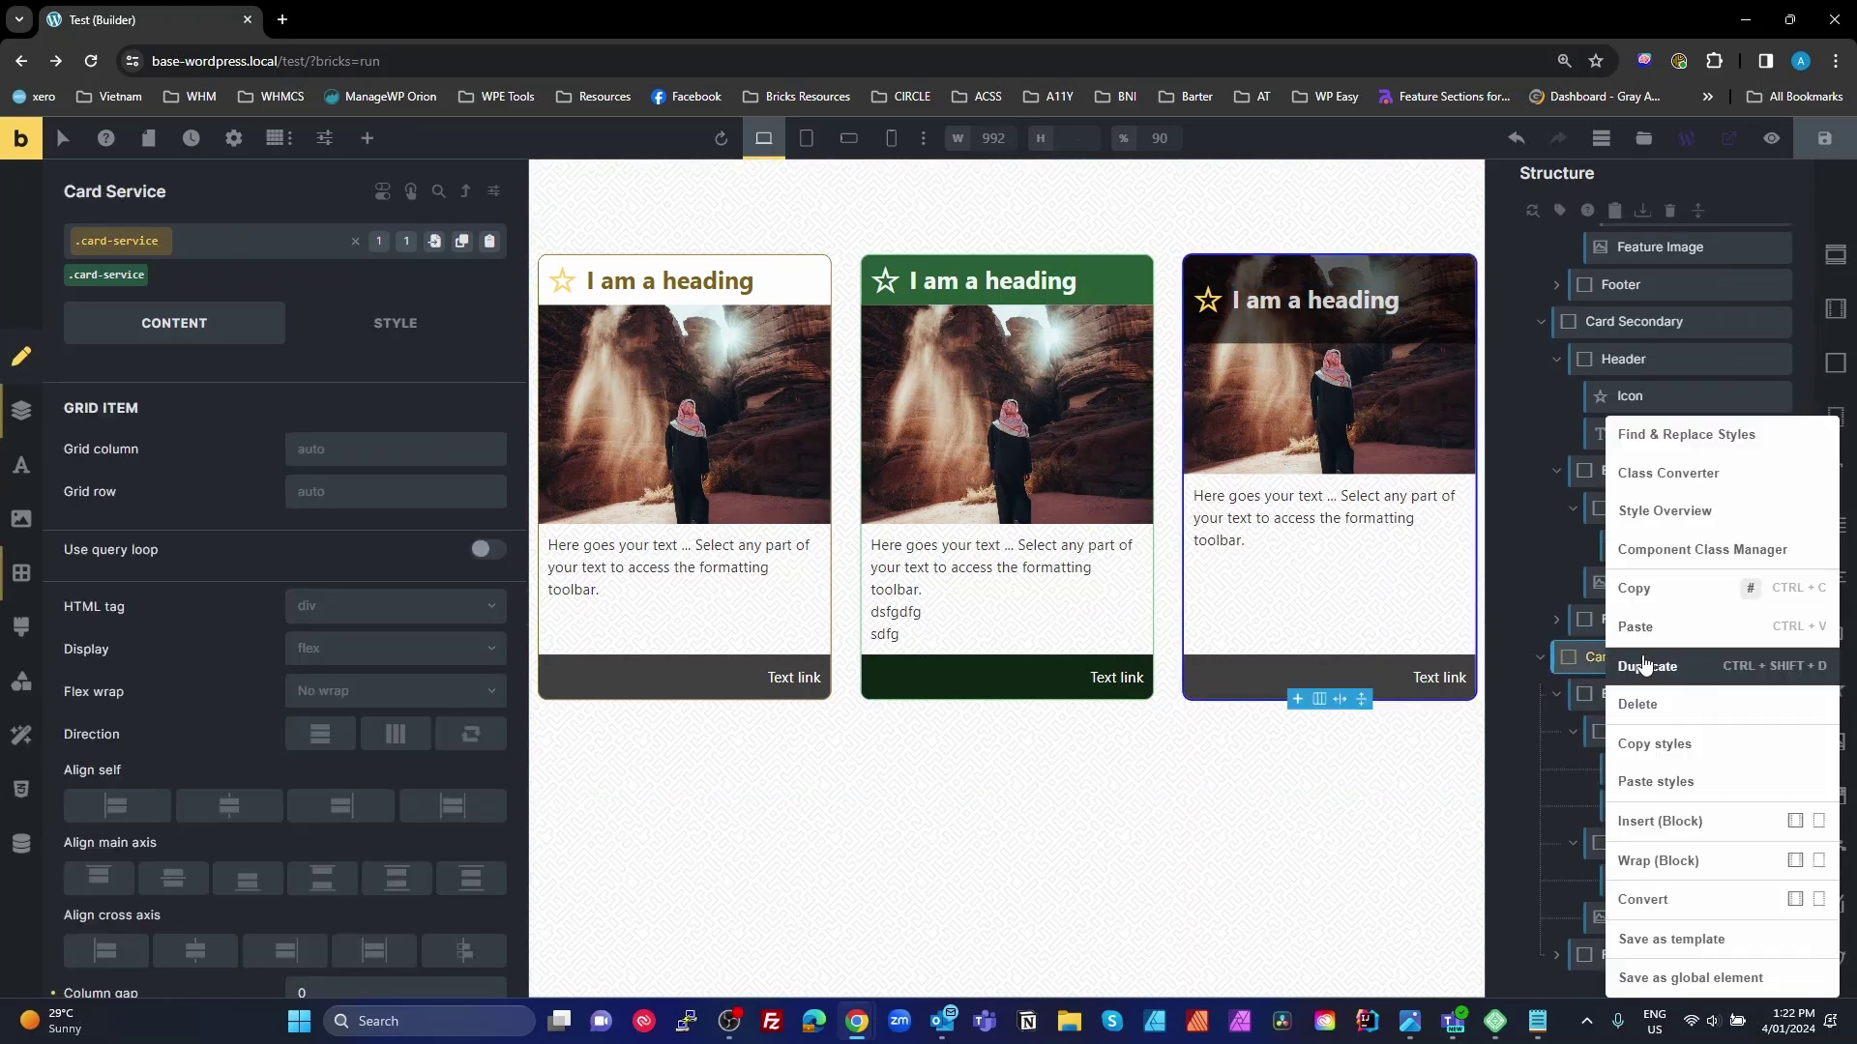
click(1702, 938)
click(952, 539)
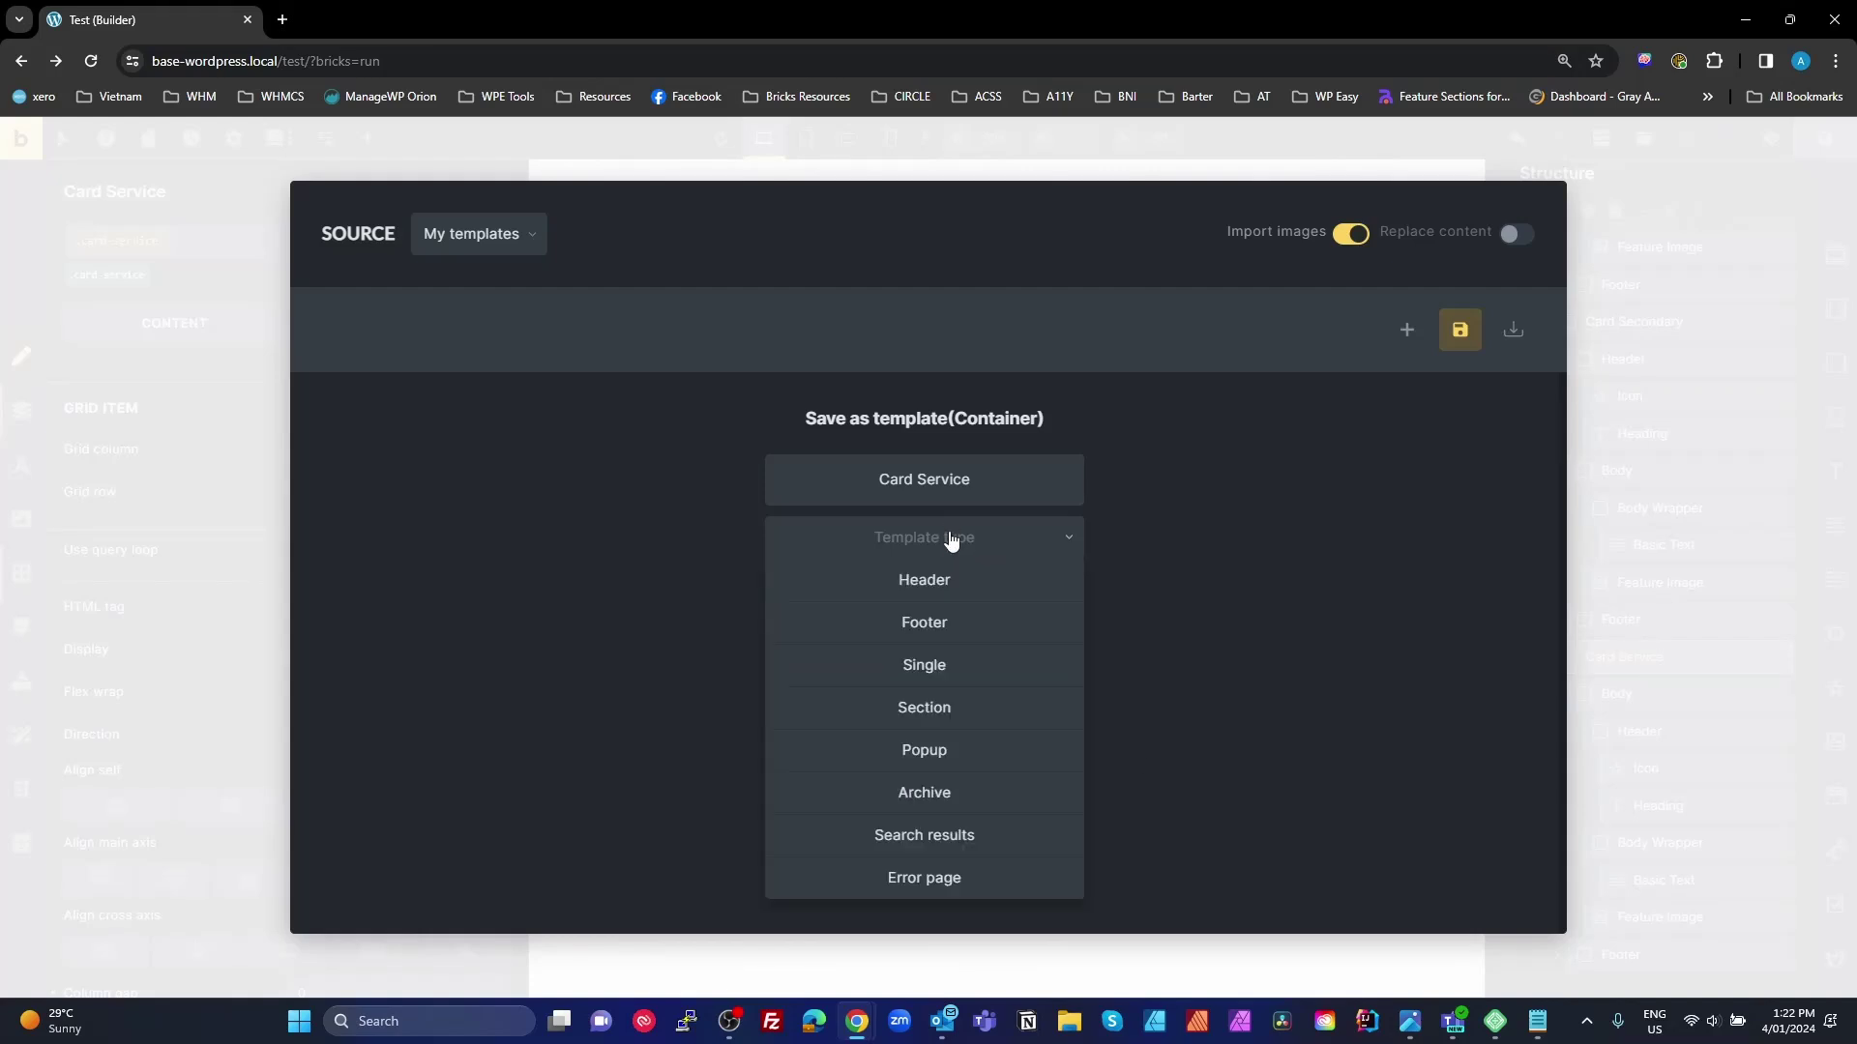
click(955, 709)
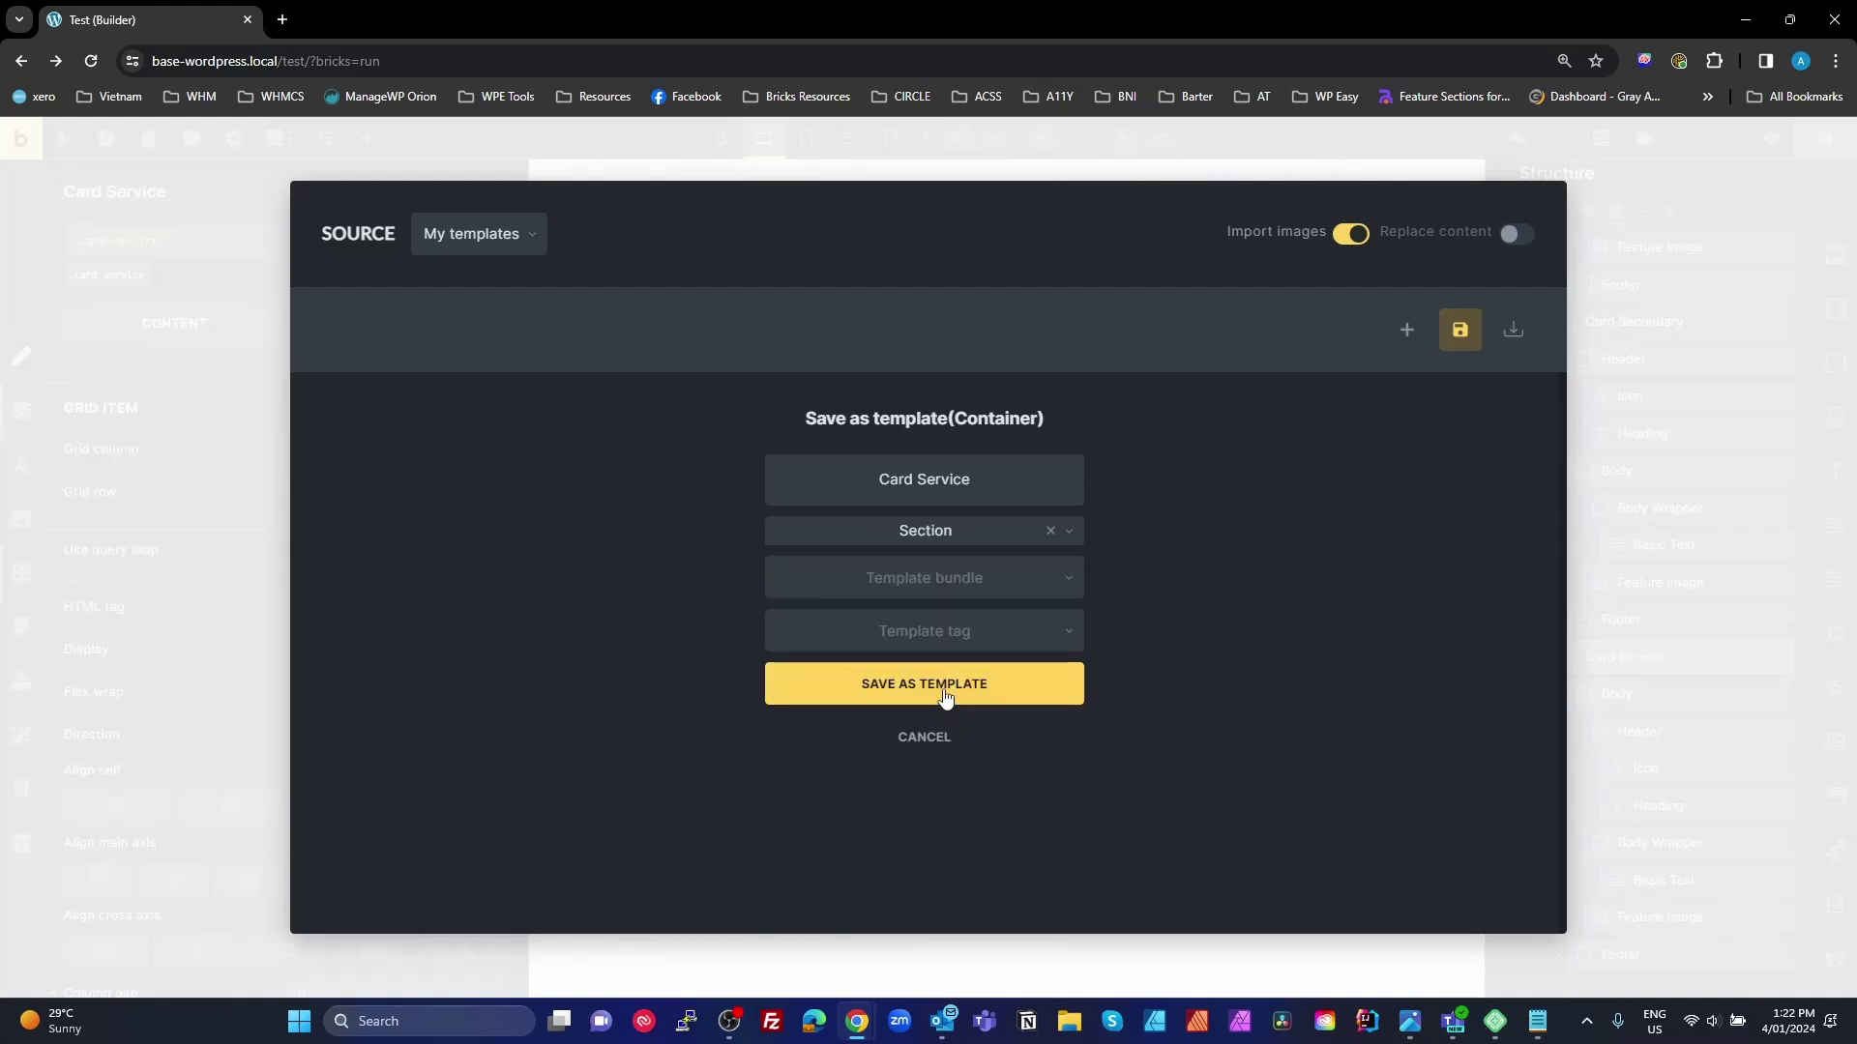
click(945, 692)
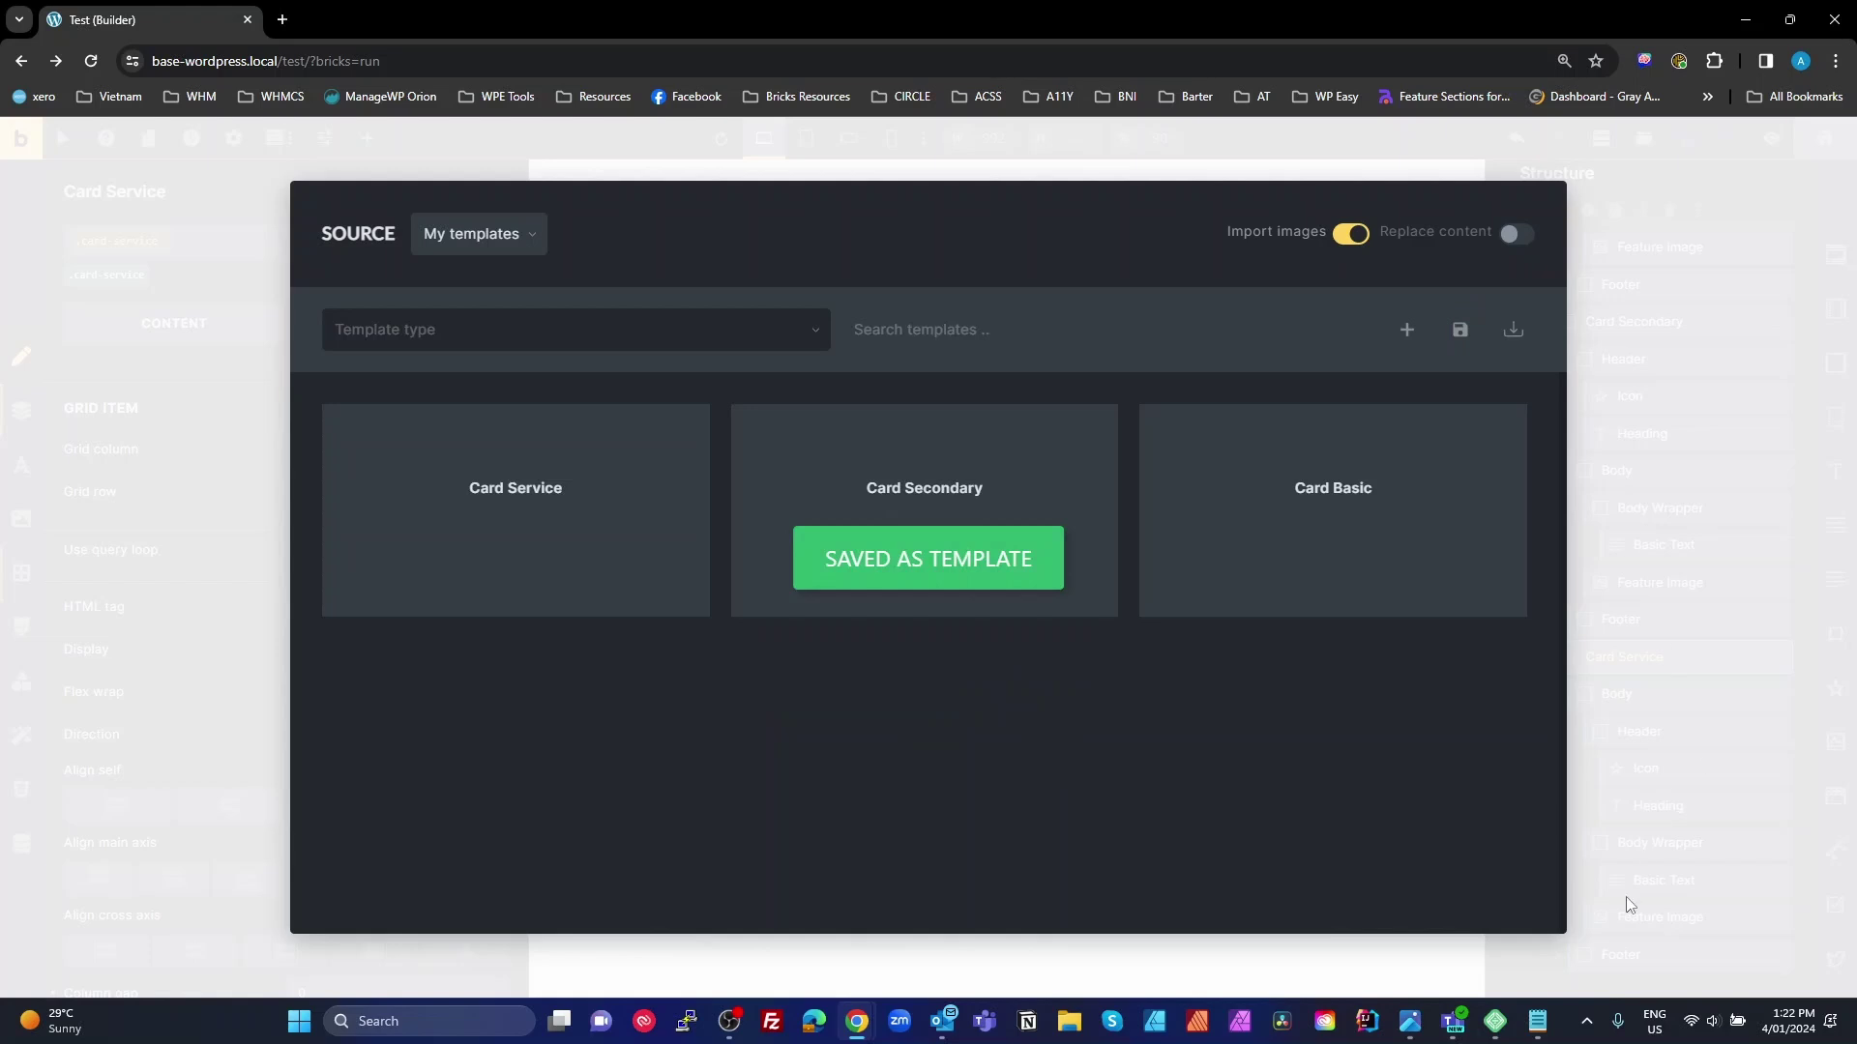
click(1401, 972)
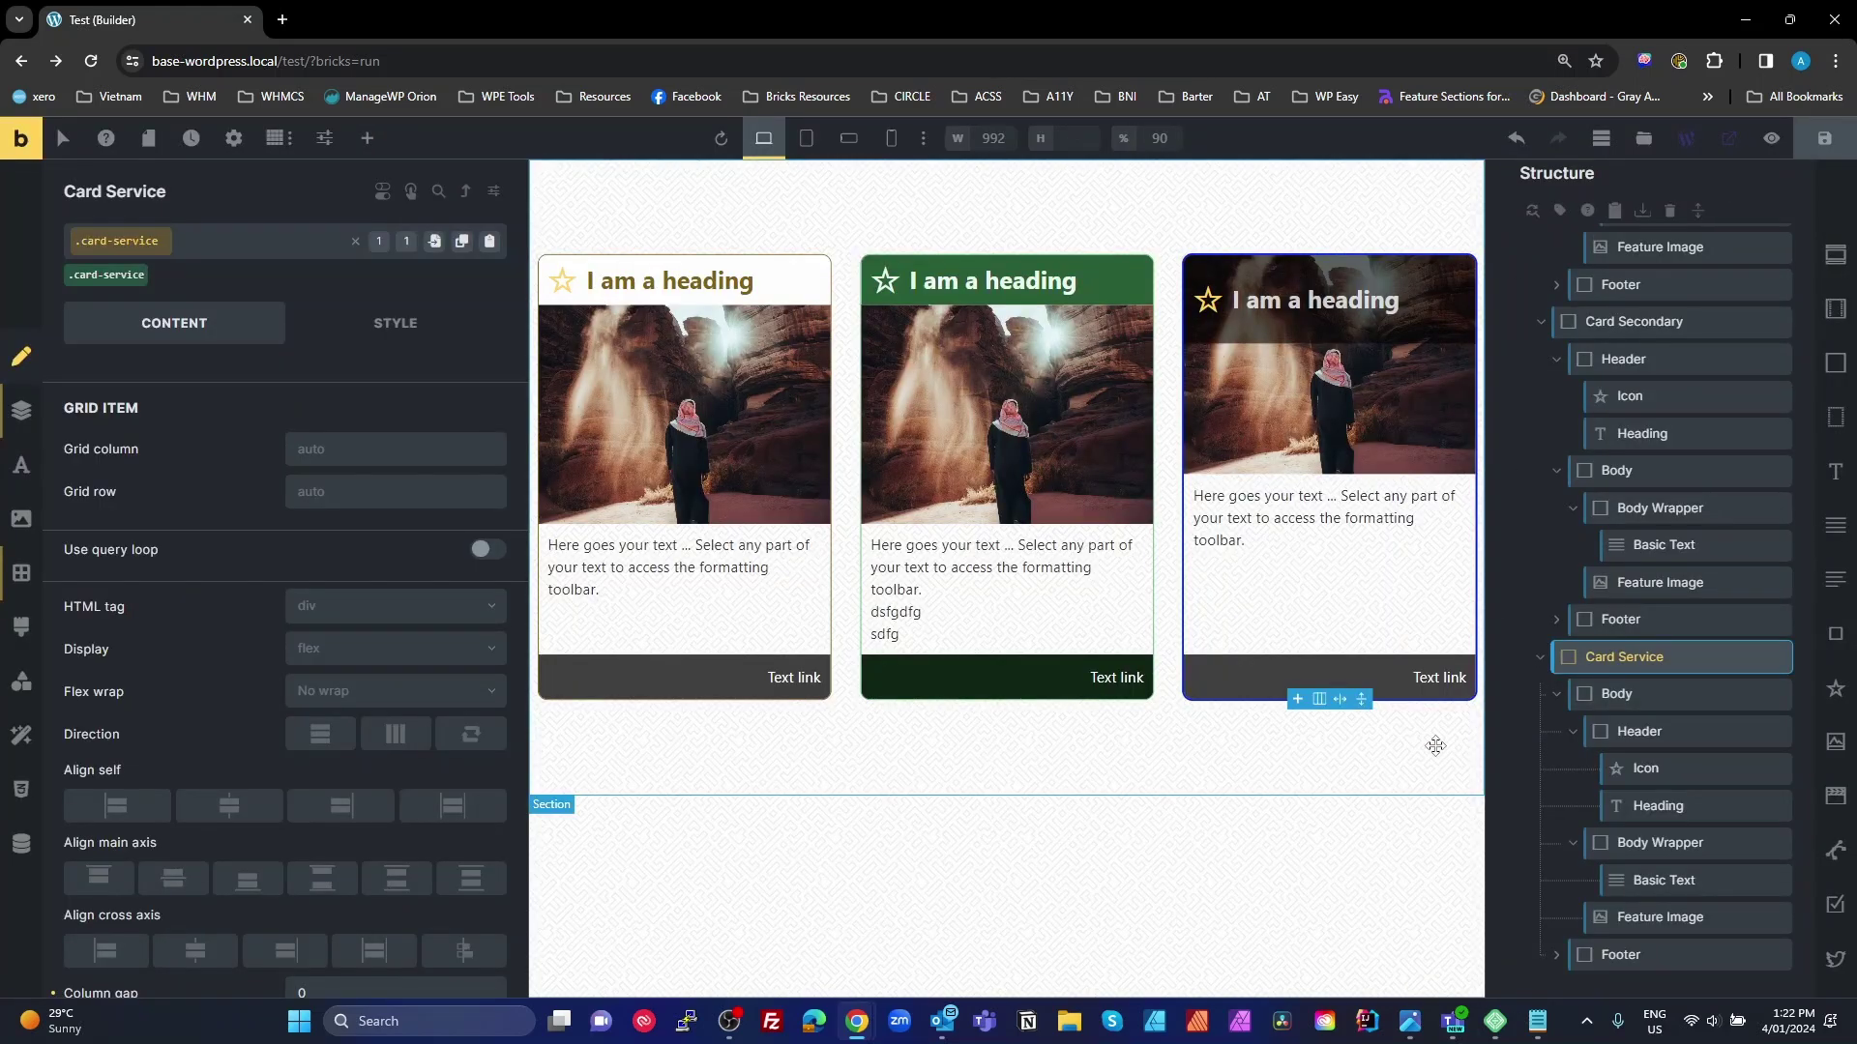
Step: Replace the section holding the three cards with a new section and set its container's display to grid
click(1672, 213)
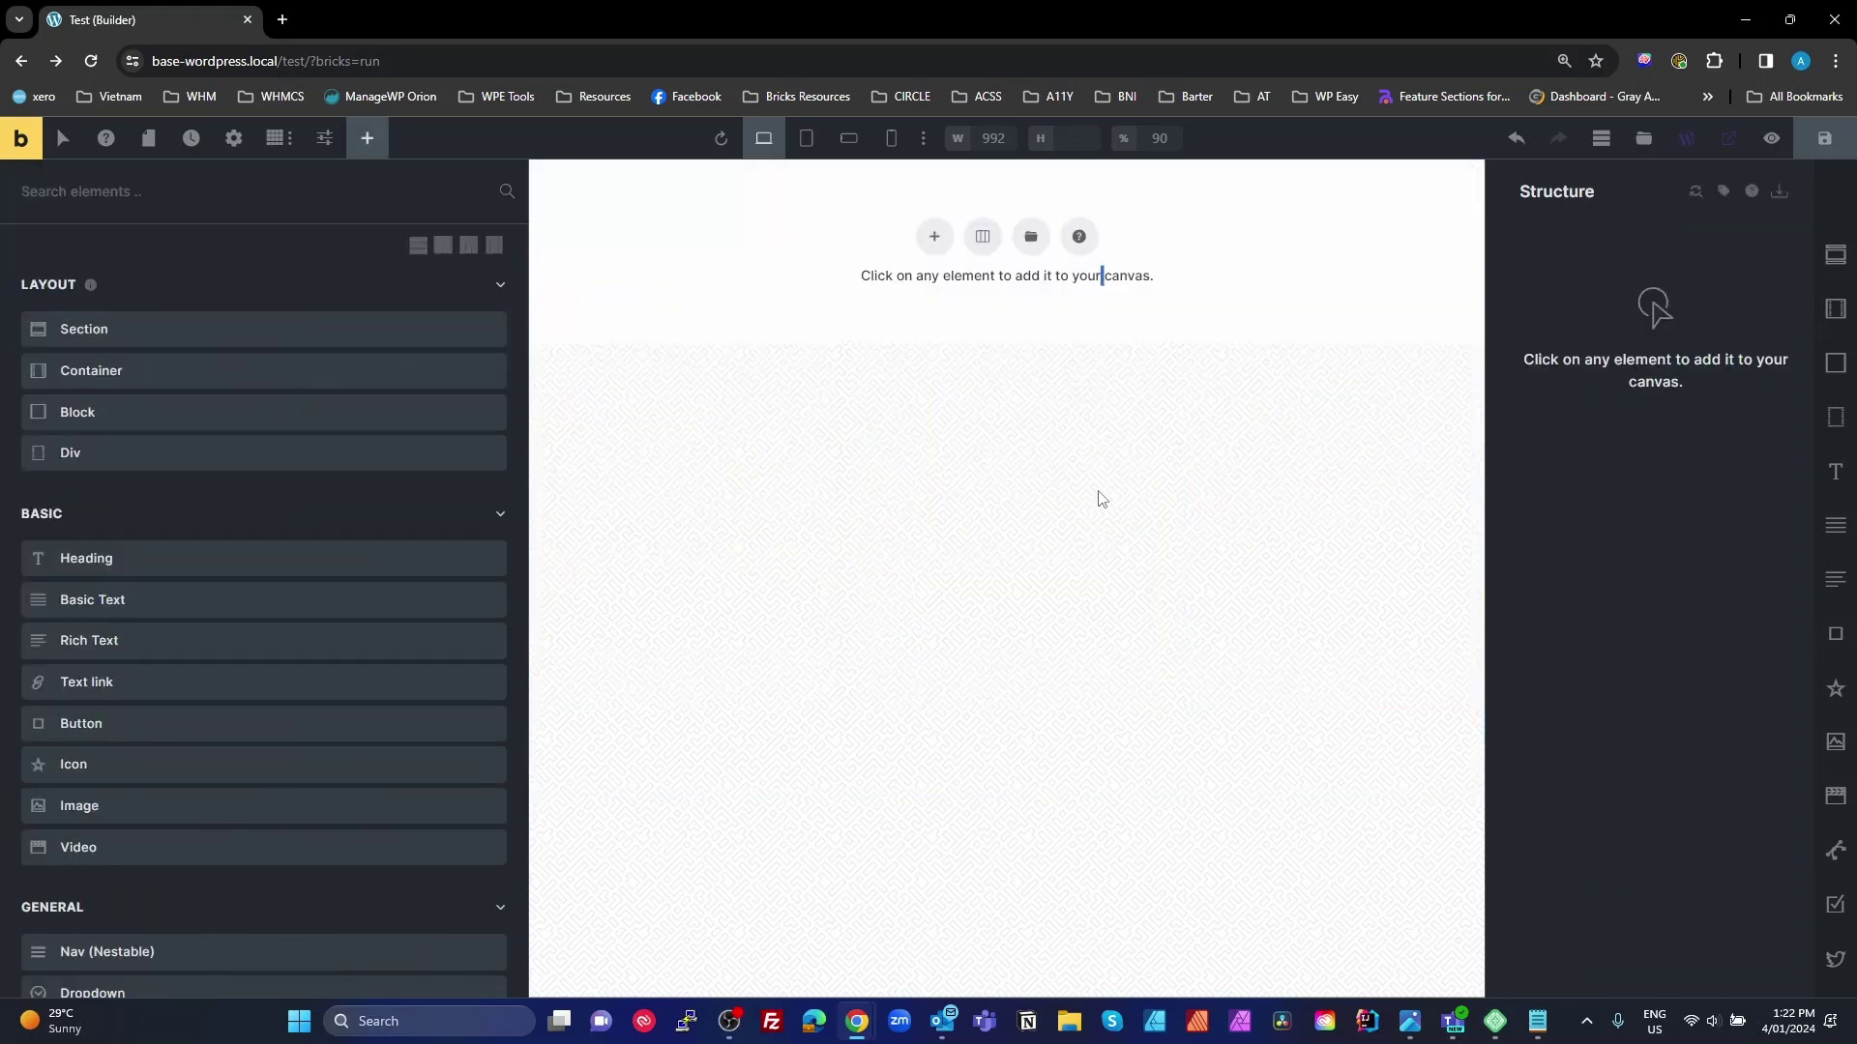
click(1835, 255)
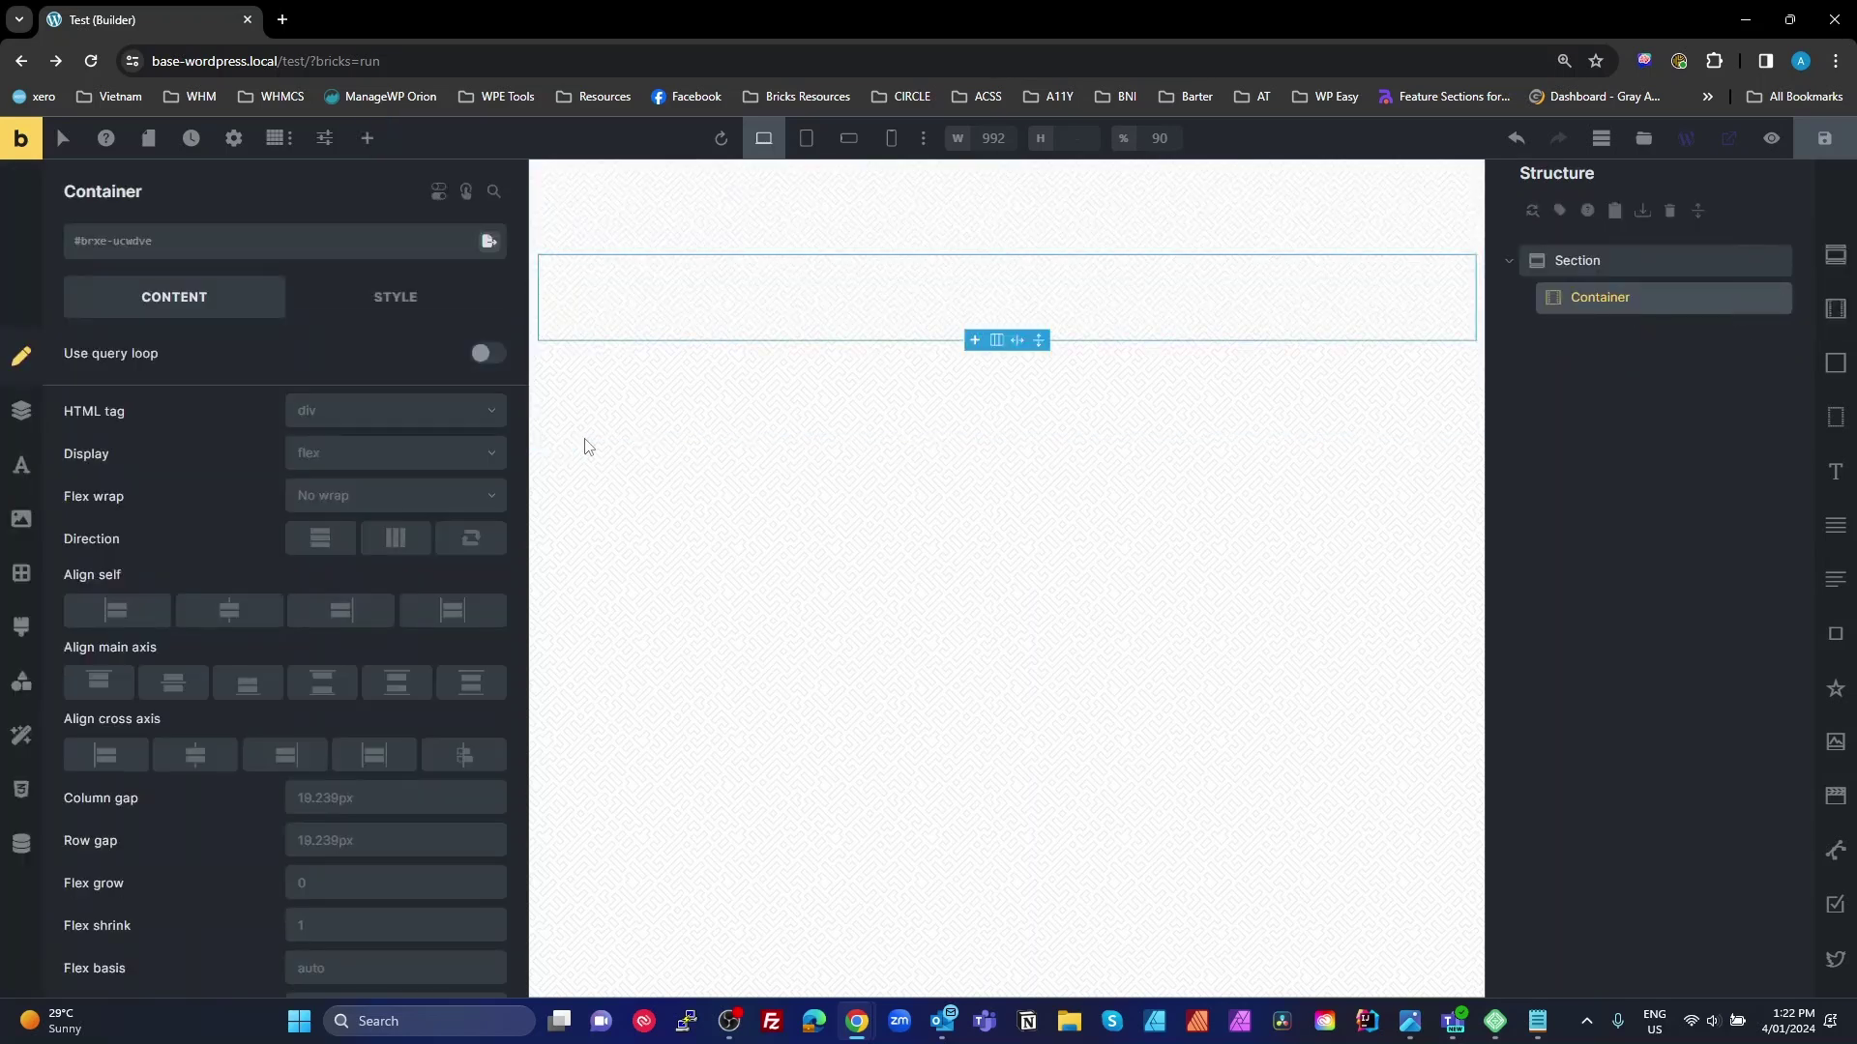
click(406, 468)
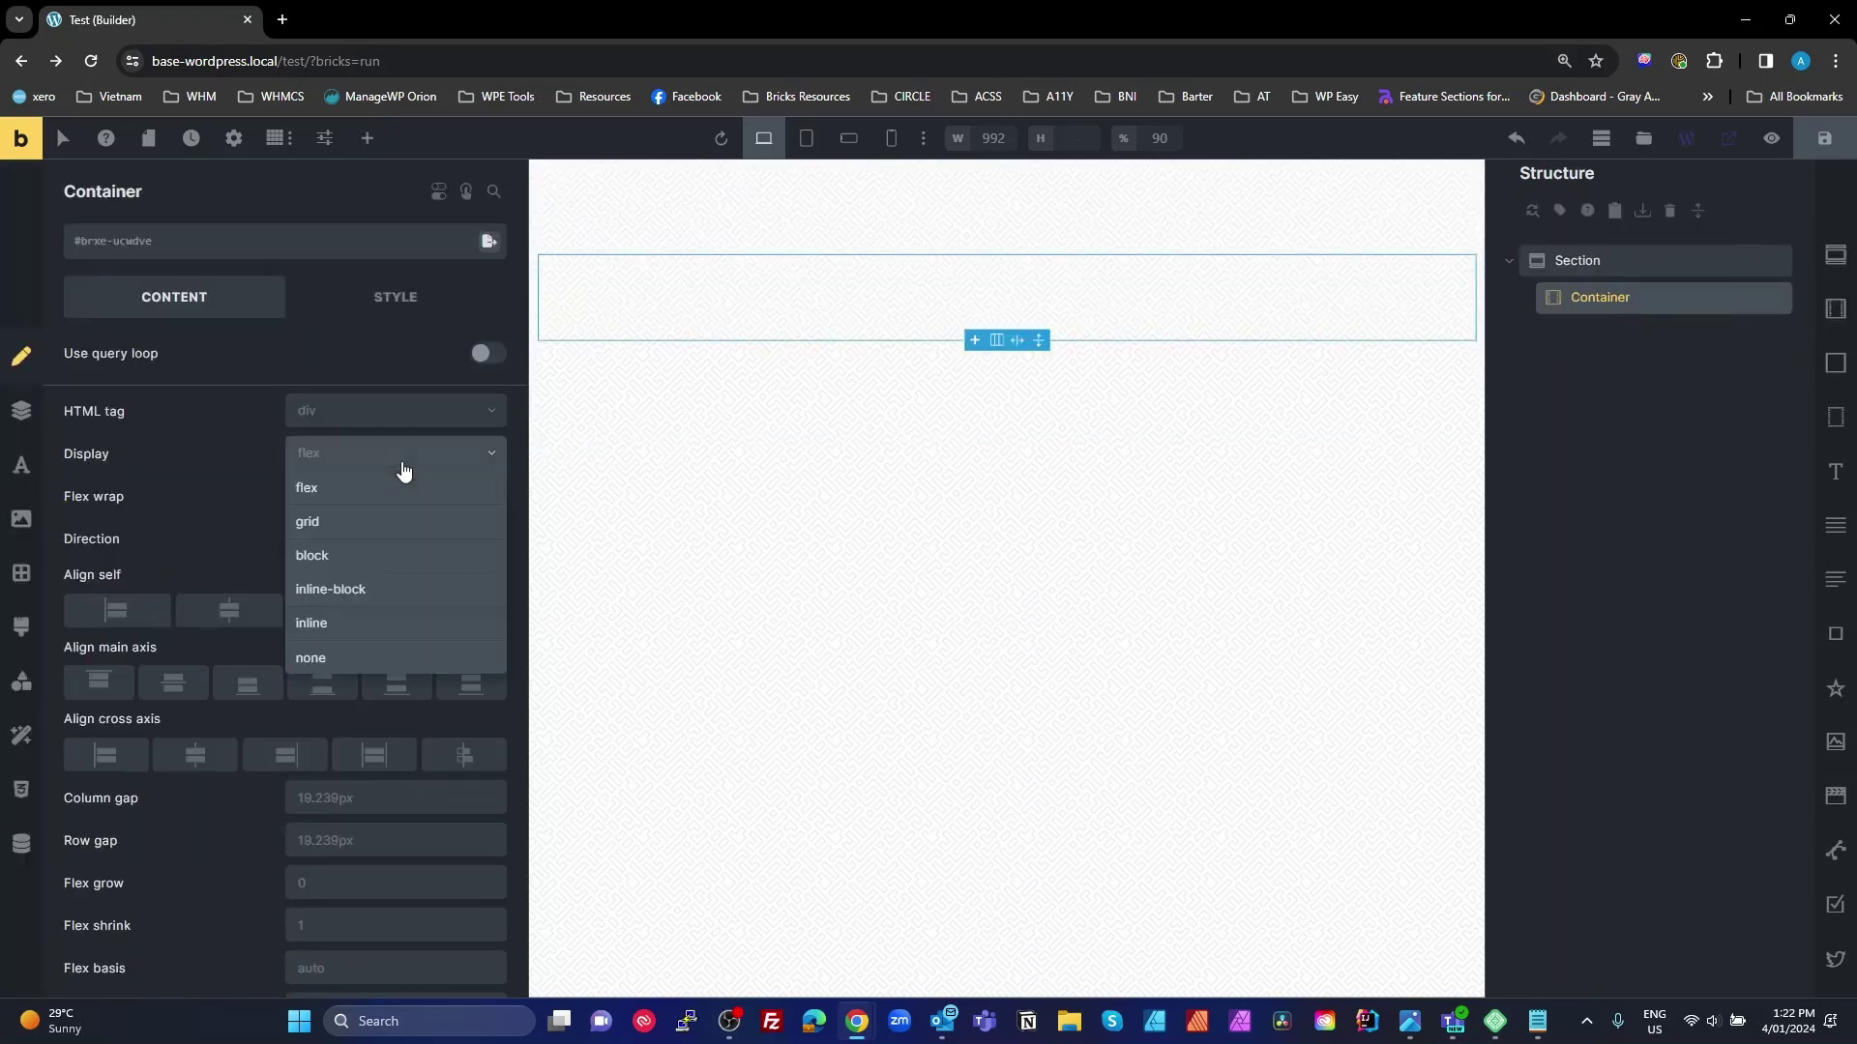
click(364, 521)
Step: Set the container's grid gap to 3rem and its grid template columns to 1fr 1fr 1fr
click(349, 490)
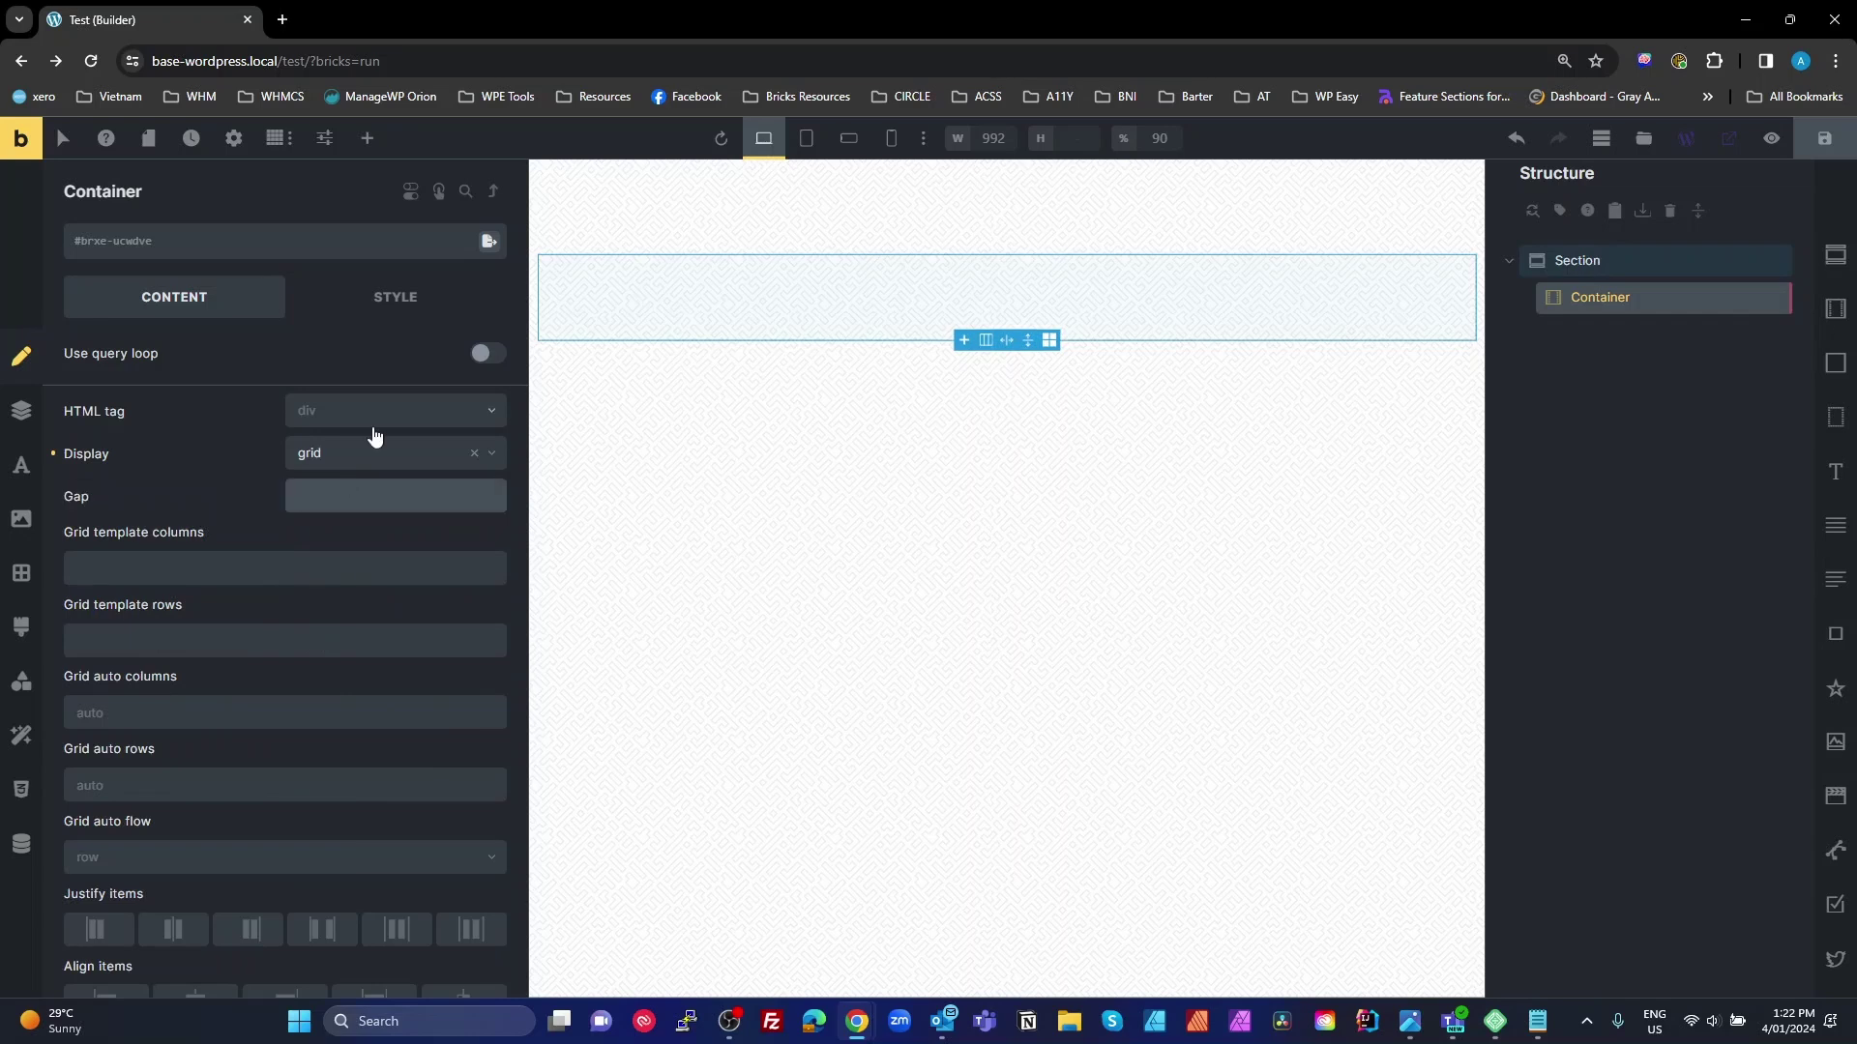
text(3rem)
click(348, 580)
text(1)
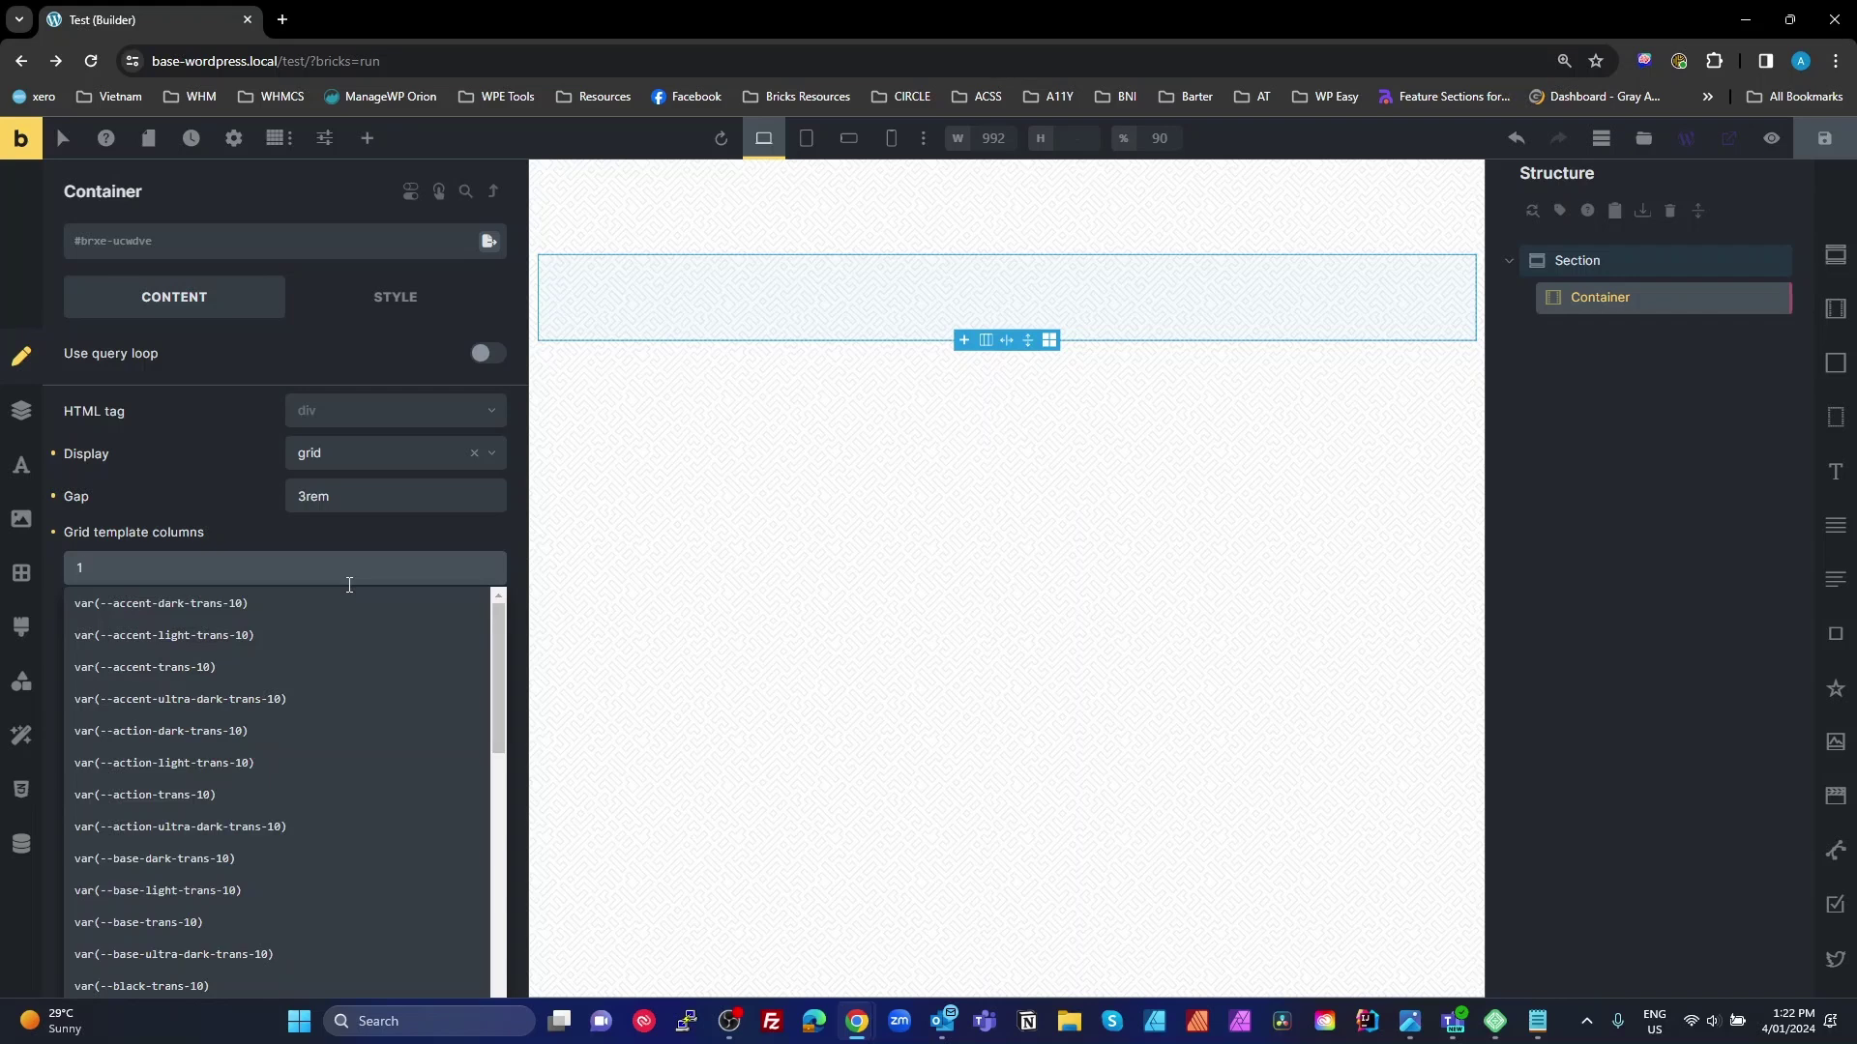
text(fr 1fr 1fr)
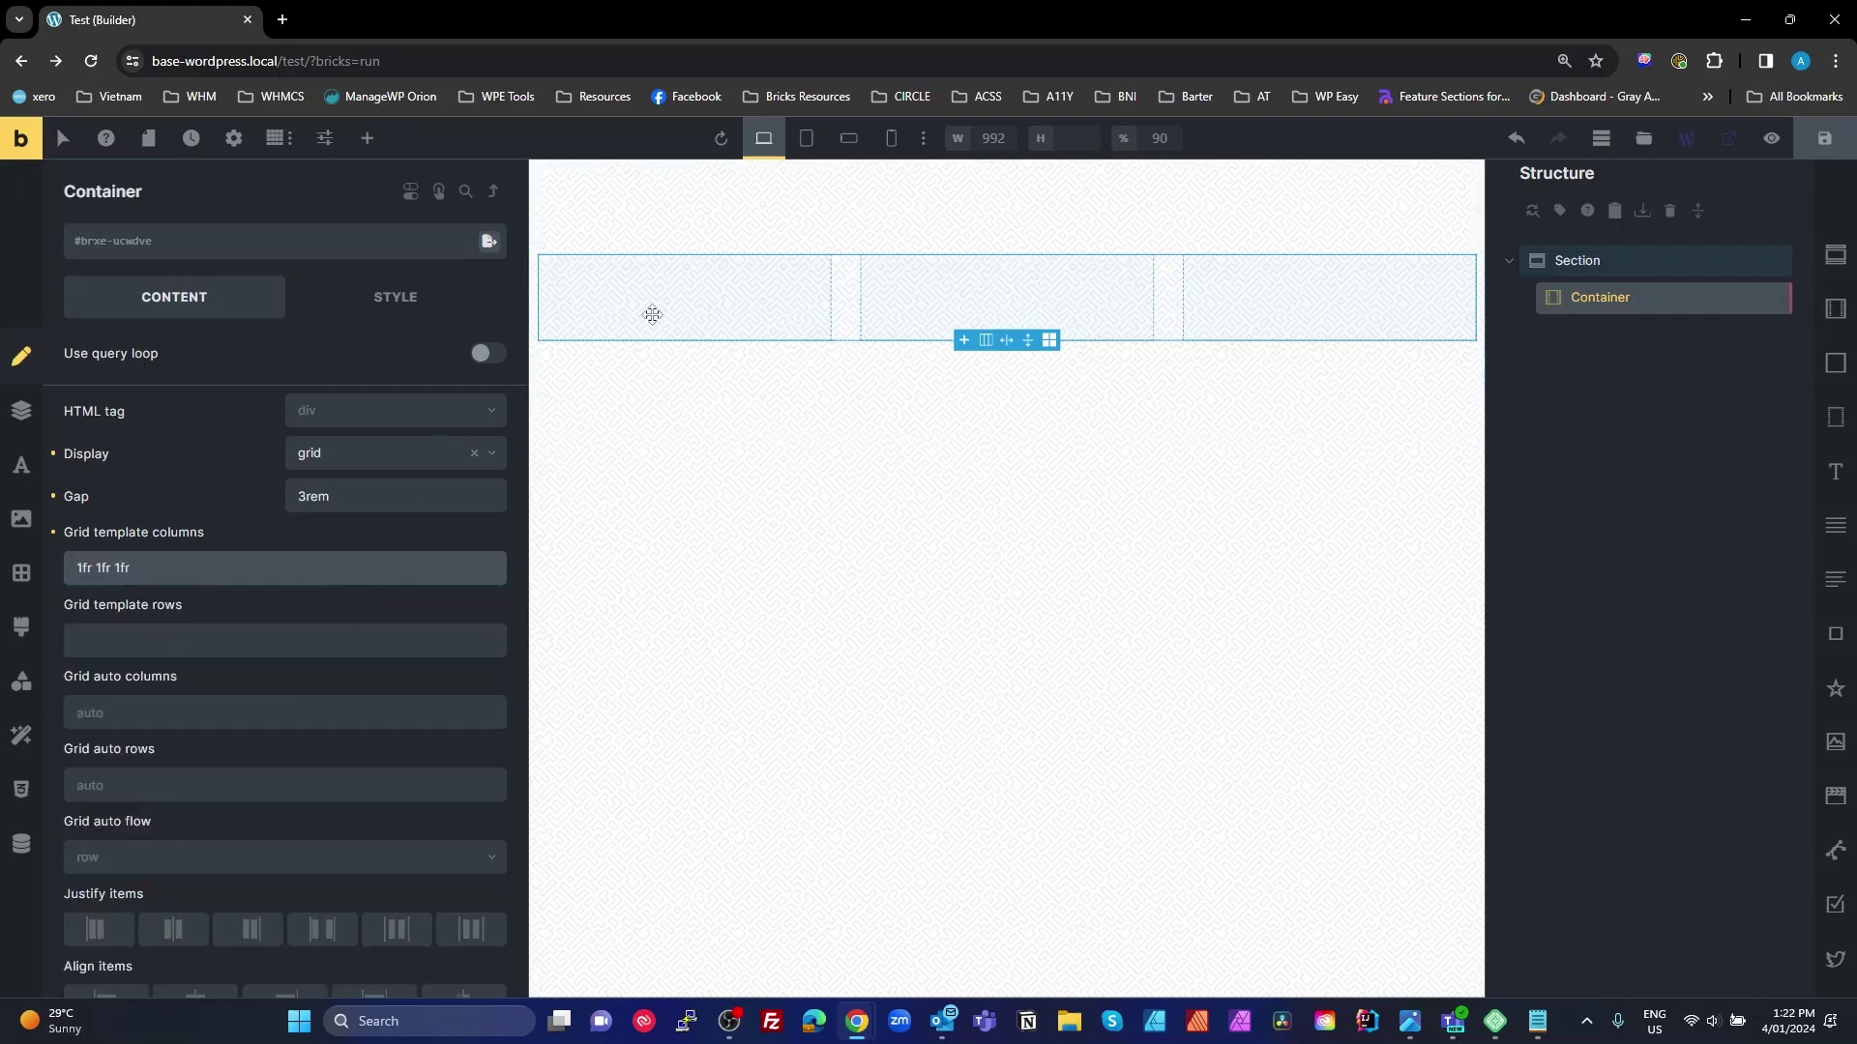
Step: Insert the Card Service template and move it inside the grid container
click(1643, 138)
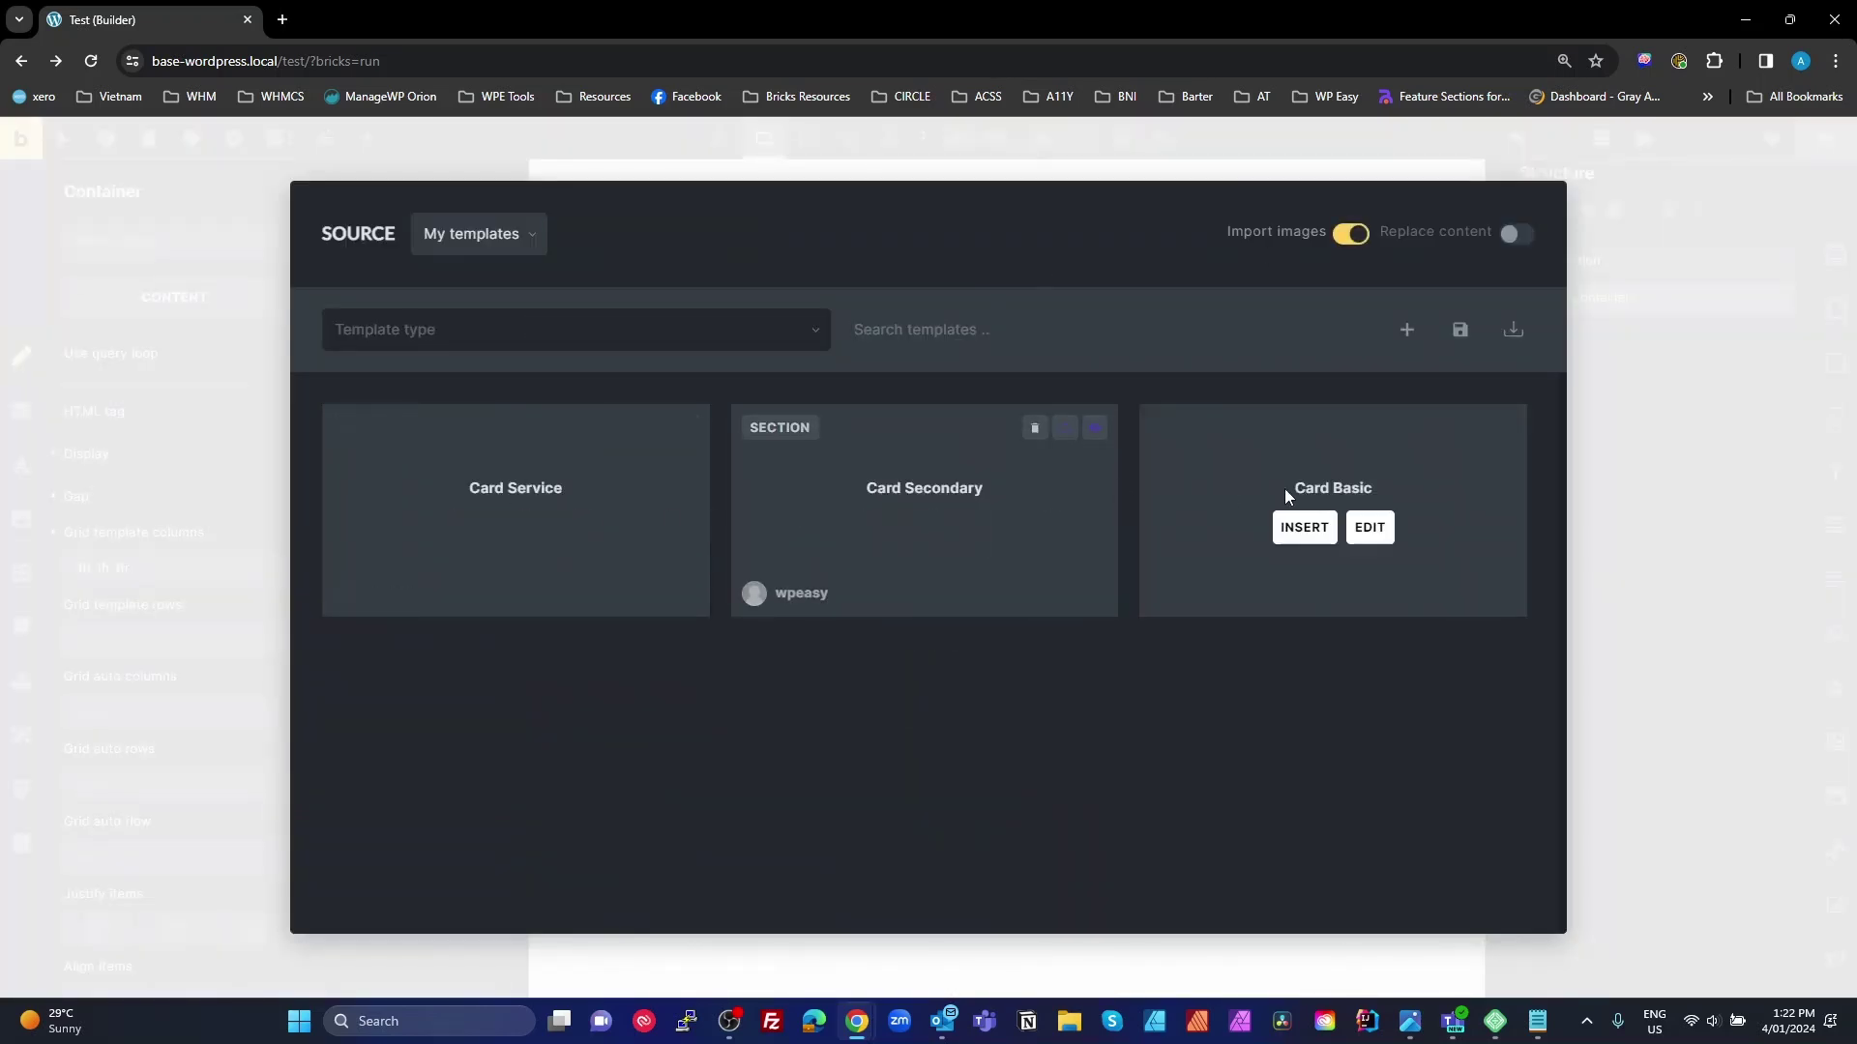
click(508, 537)
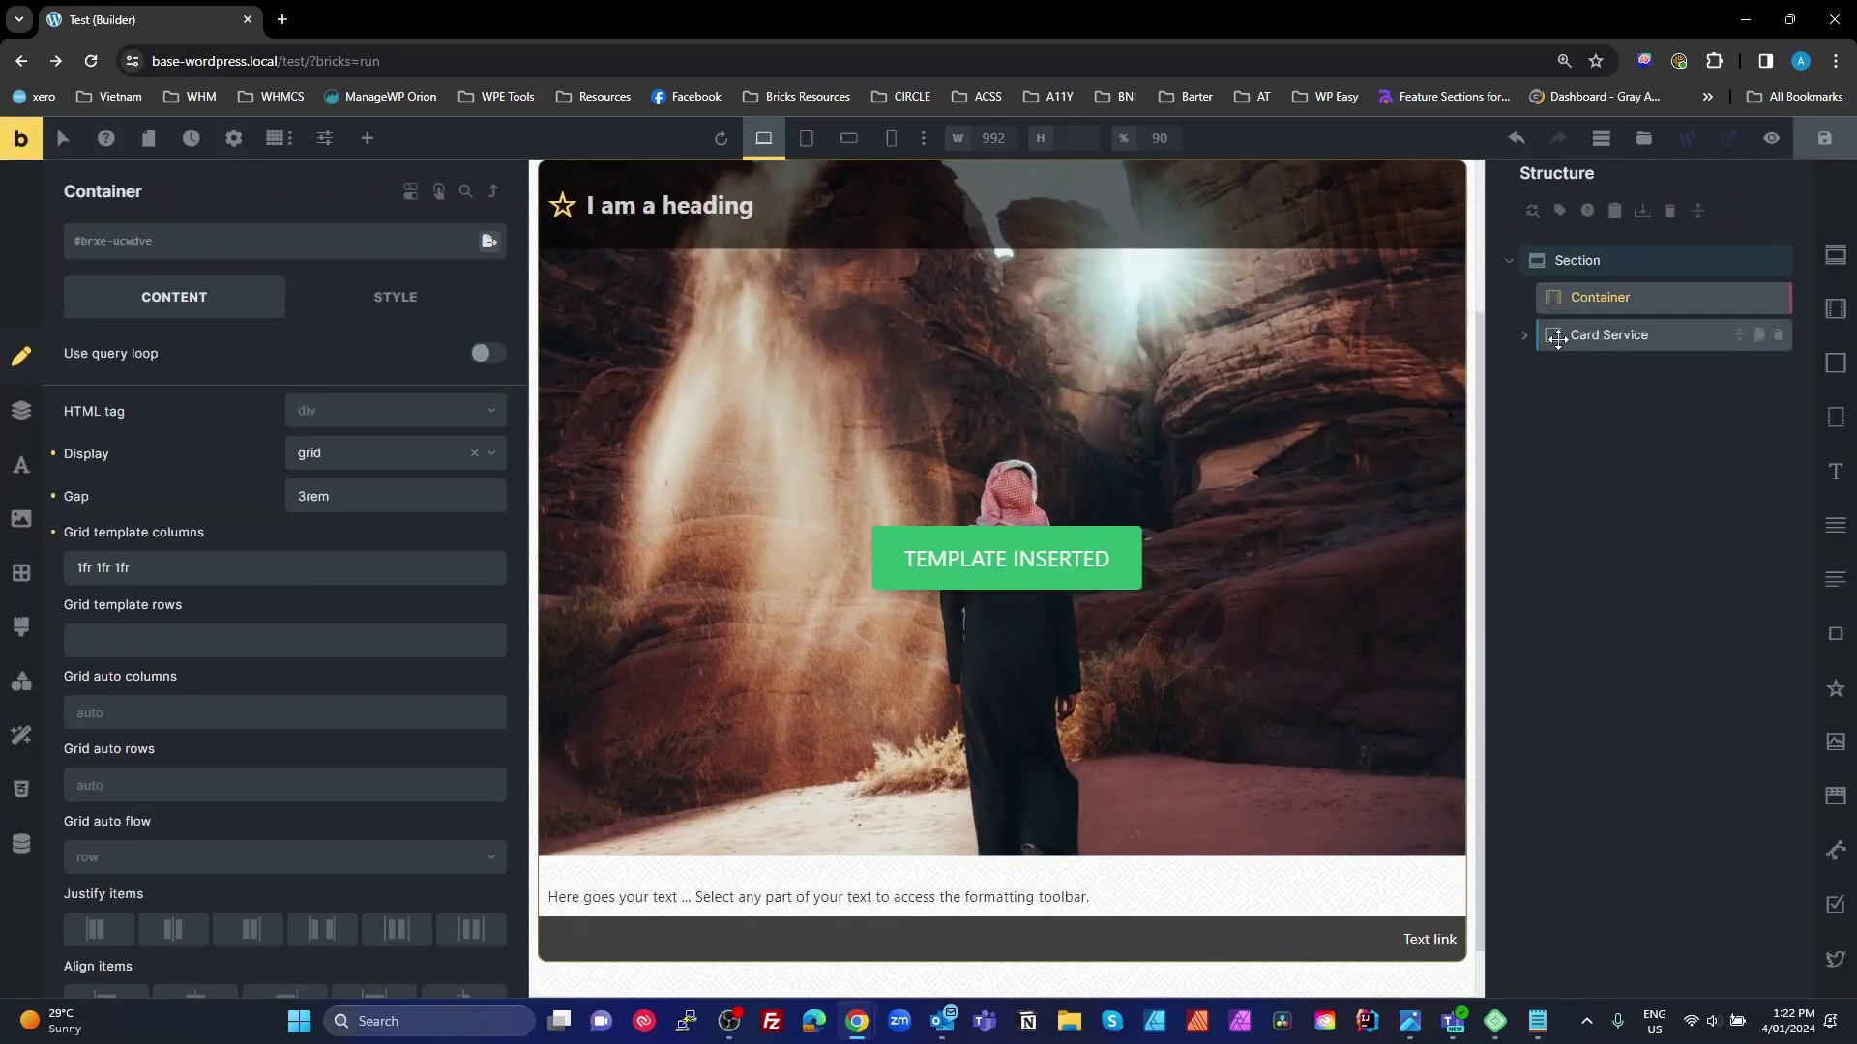
drag(1557, 340, 1528, 313)
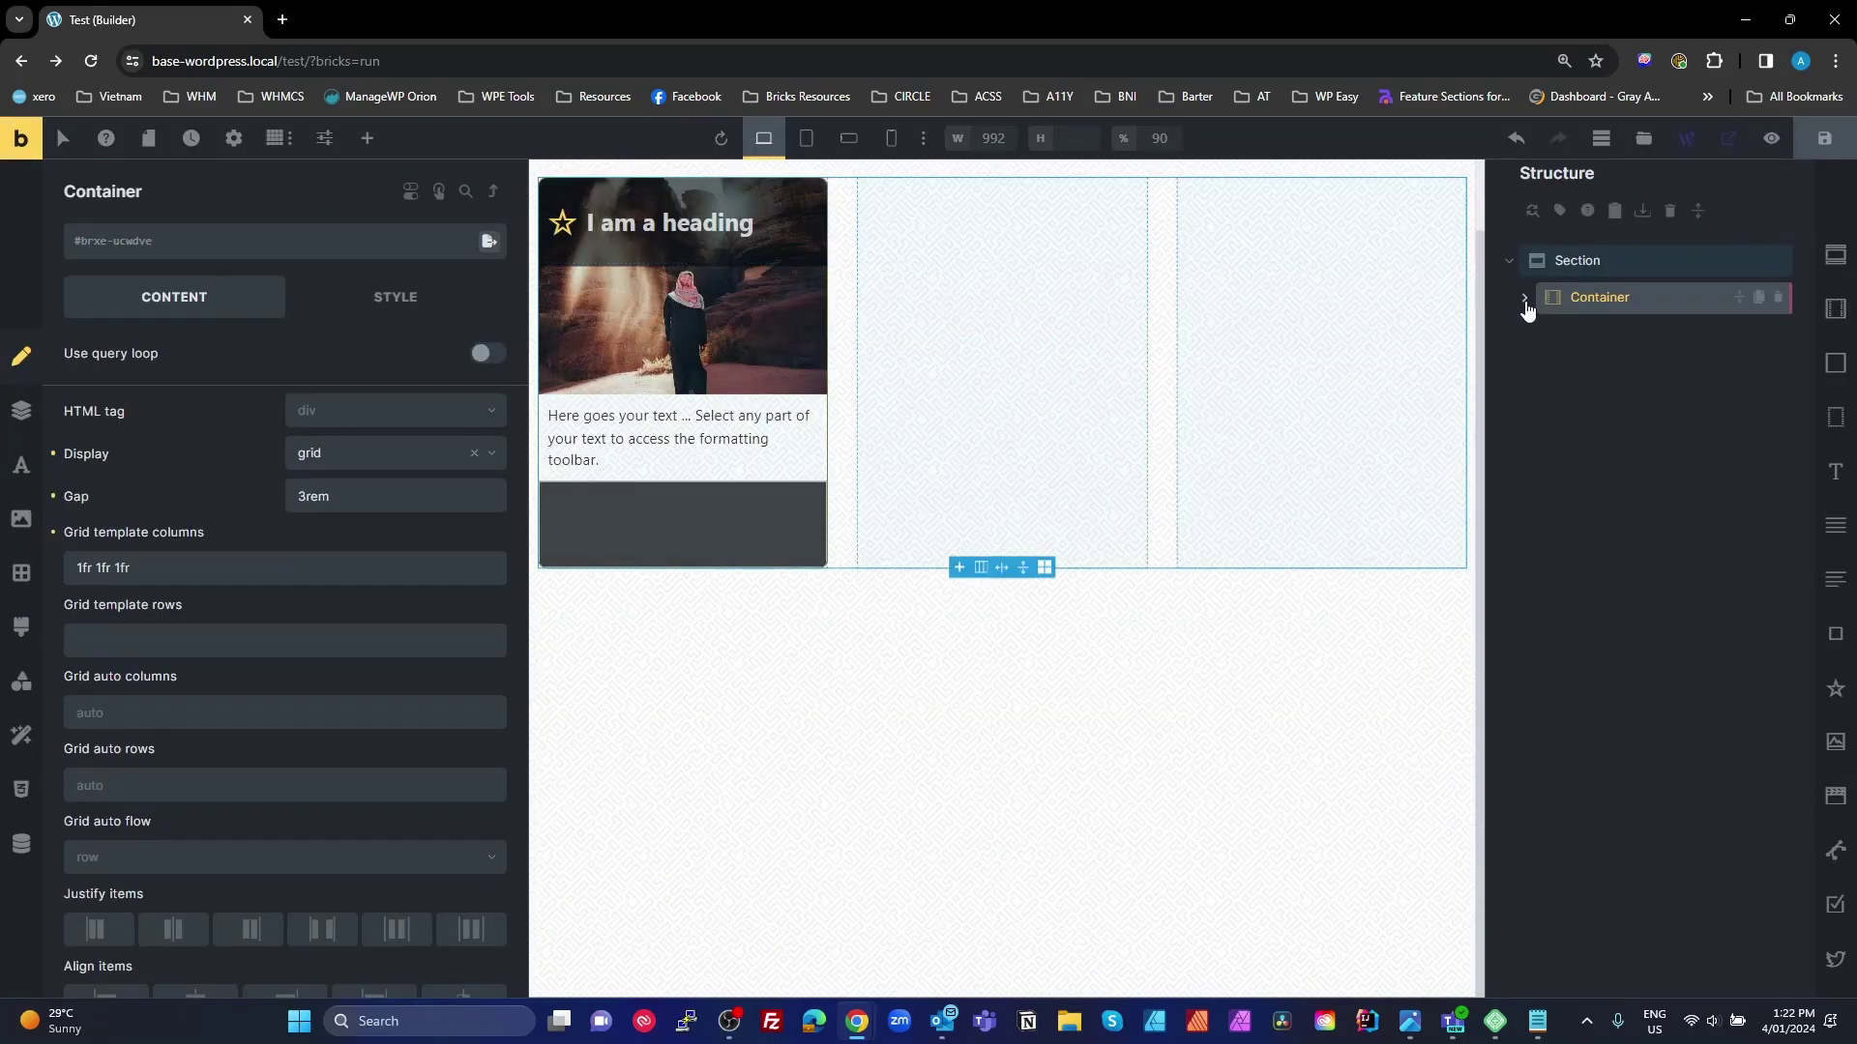
Step: Duplicate the Card Service block twice so that three cards fill the grid
click(1758, 334)
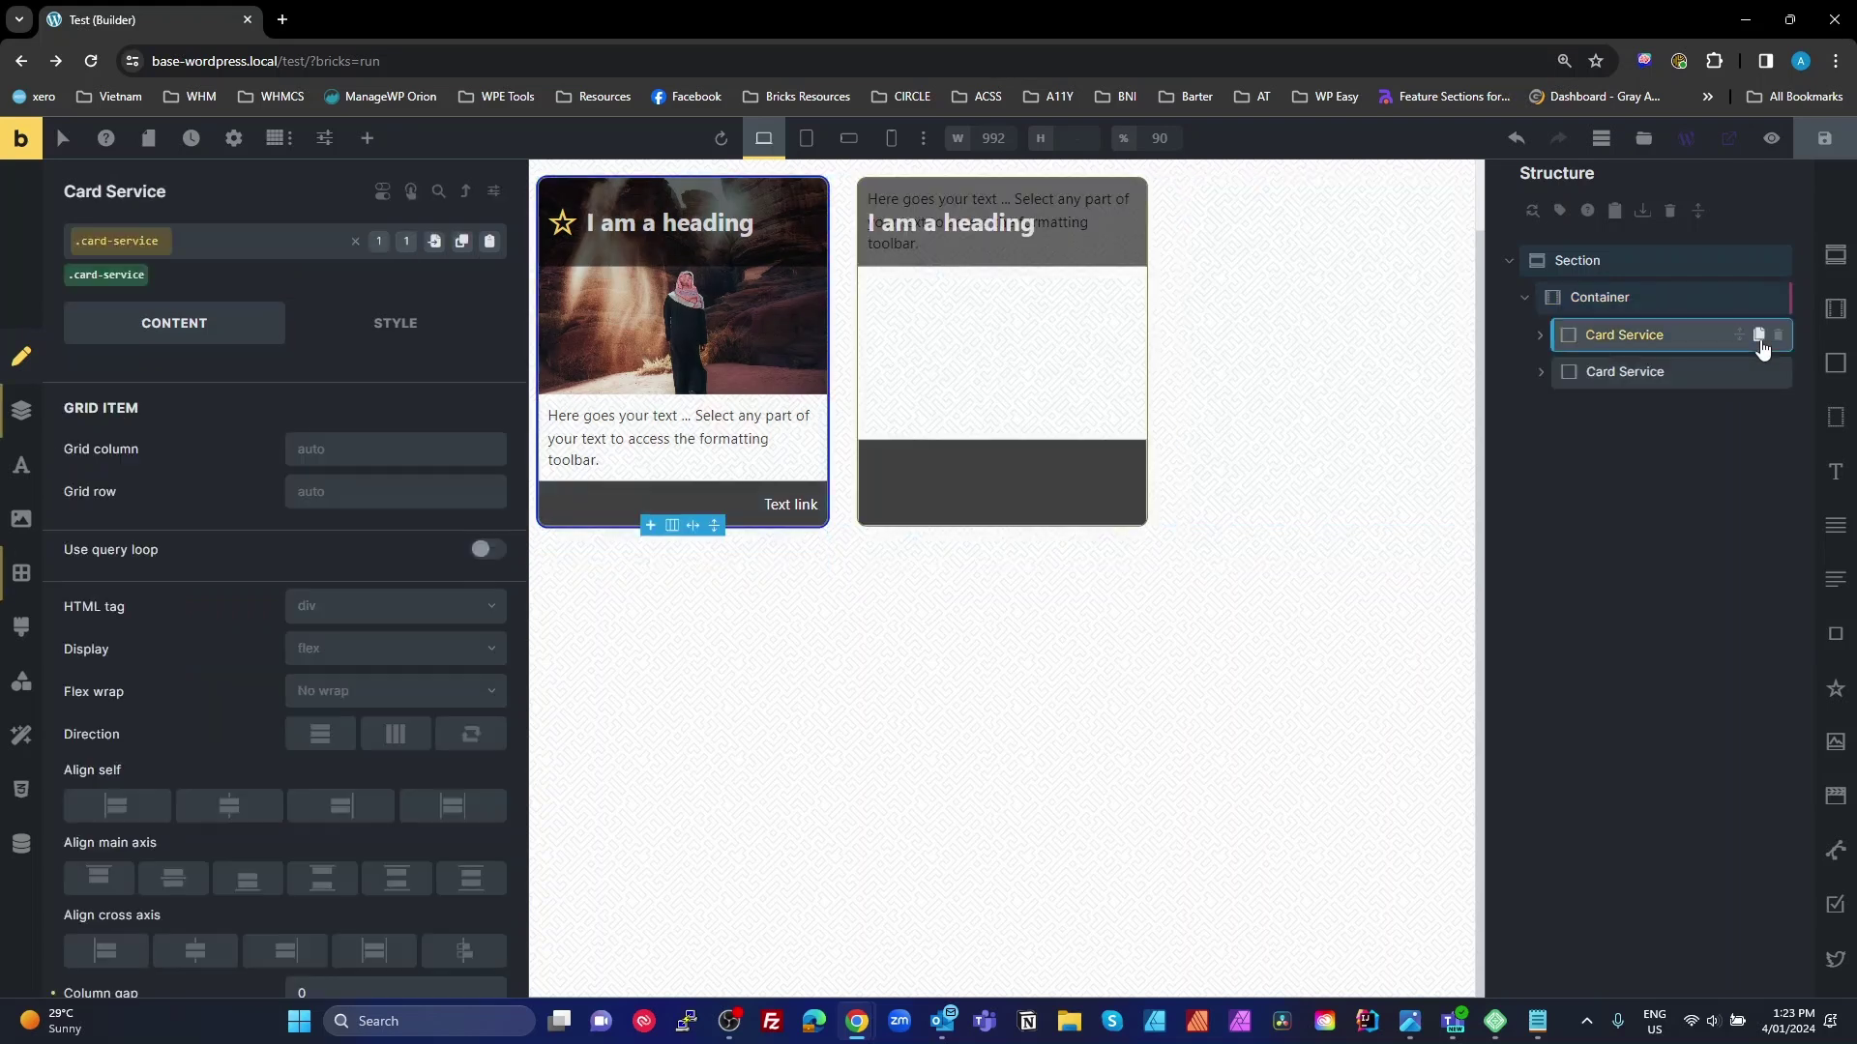
click(1758, 336)
click(1657, 481)
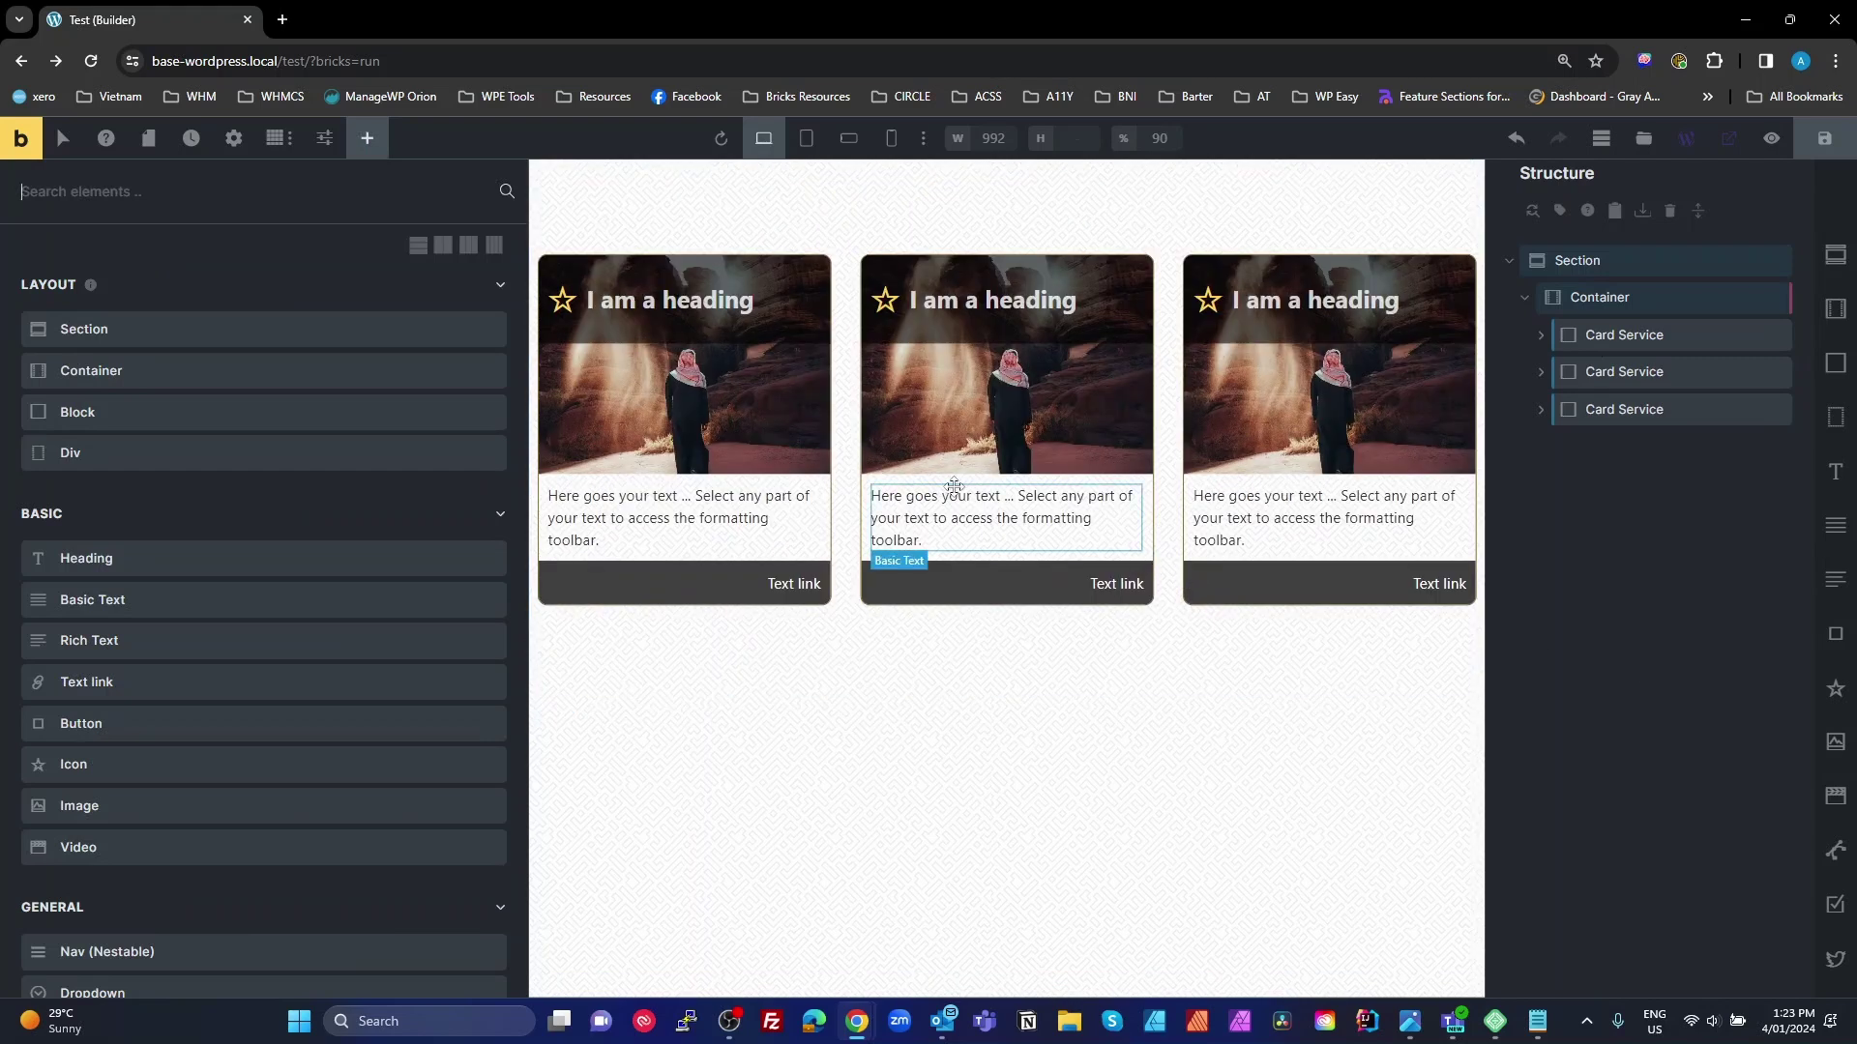
Step: Append a backslash, a second line with a backslash and a third line "sdf" to the third card's Basic Text
click(1282, 536)
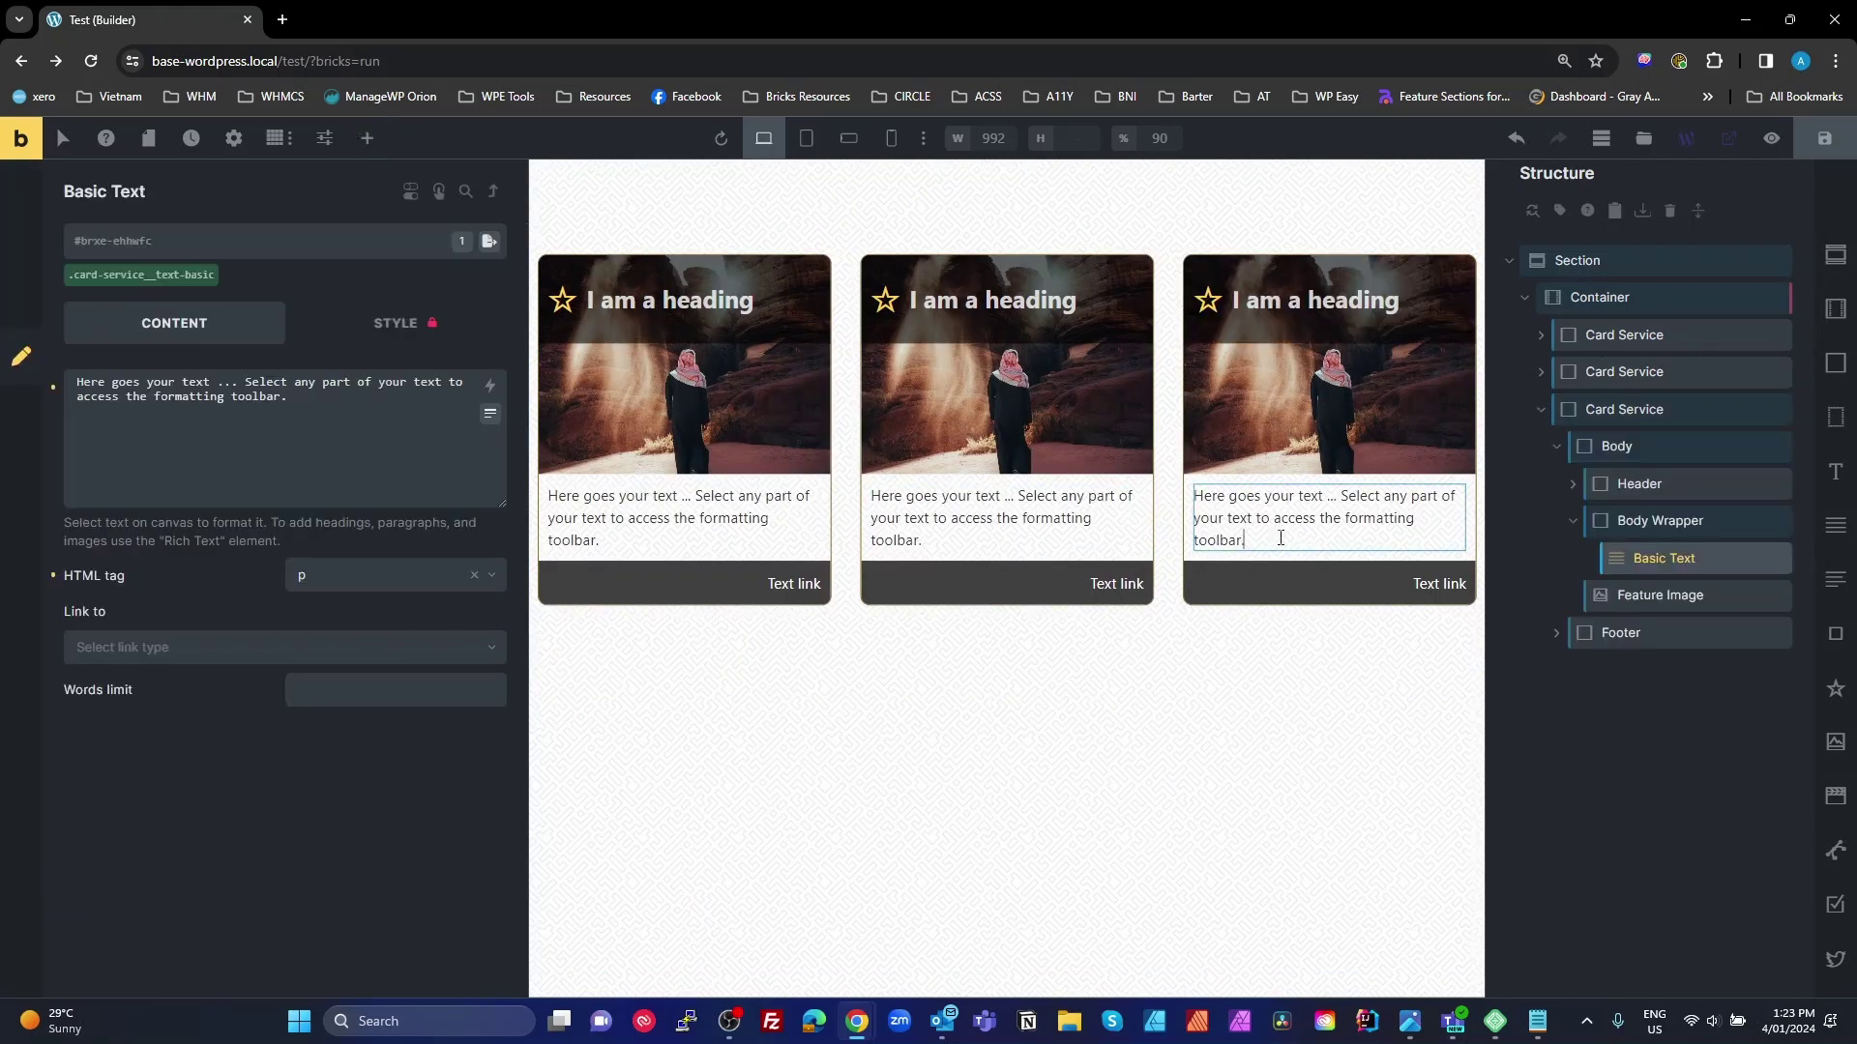
text(\)
key(Return)
text(\)
key(Return)
text(sdf)
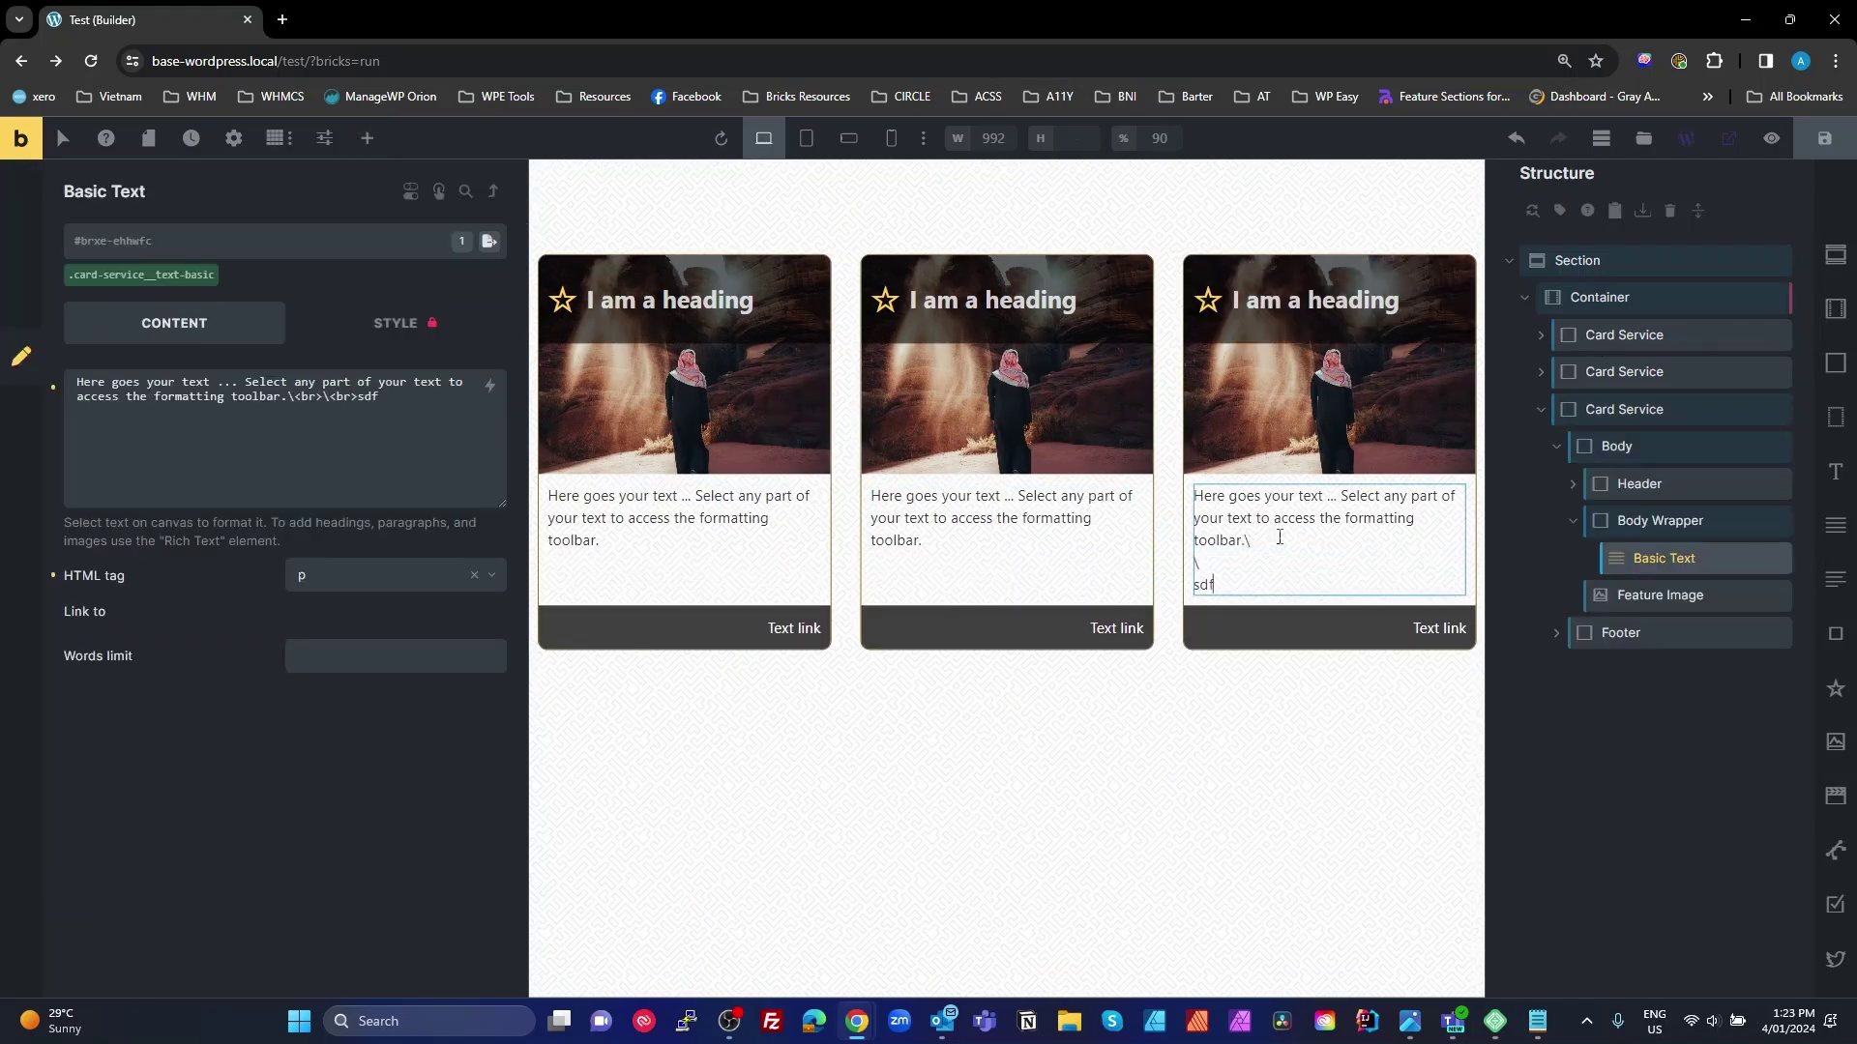
Step: Delete the "sdf" line and the second backslash from the third card's Basic Text
key(BackSpace)
key(BackSpace)
key(BackSpace)
key(BackSpace)
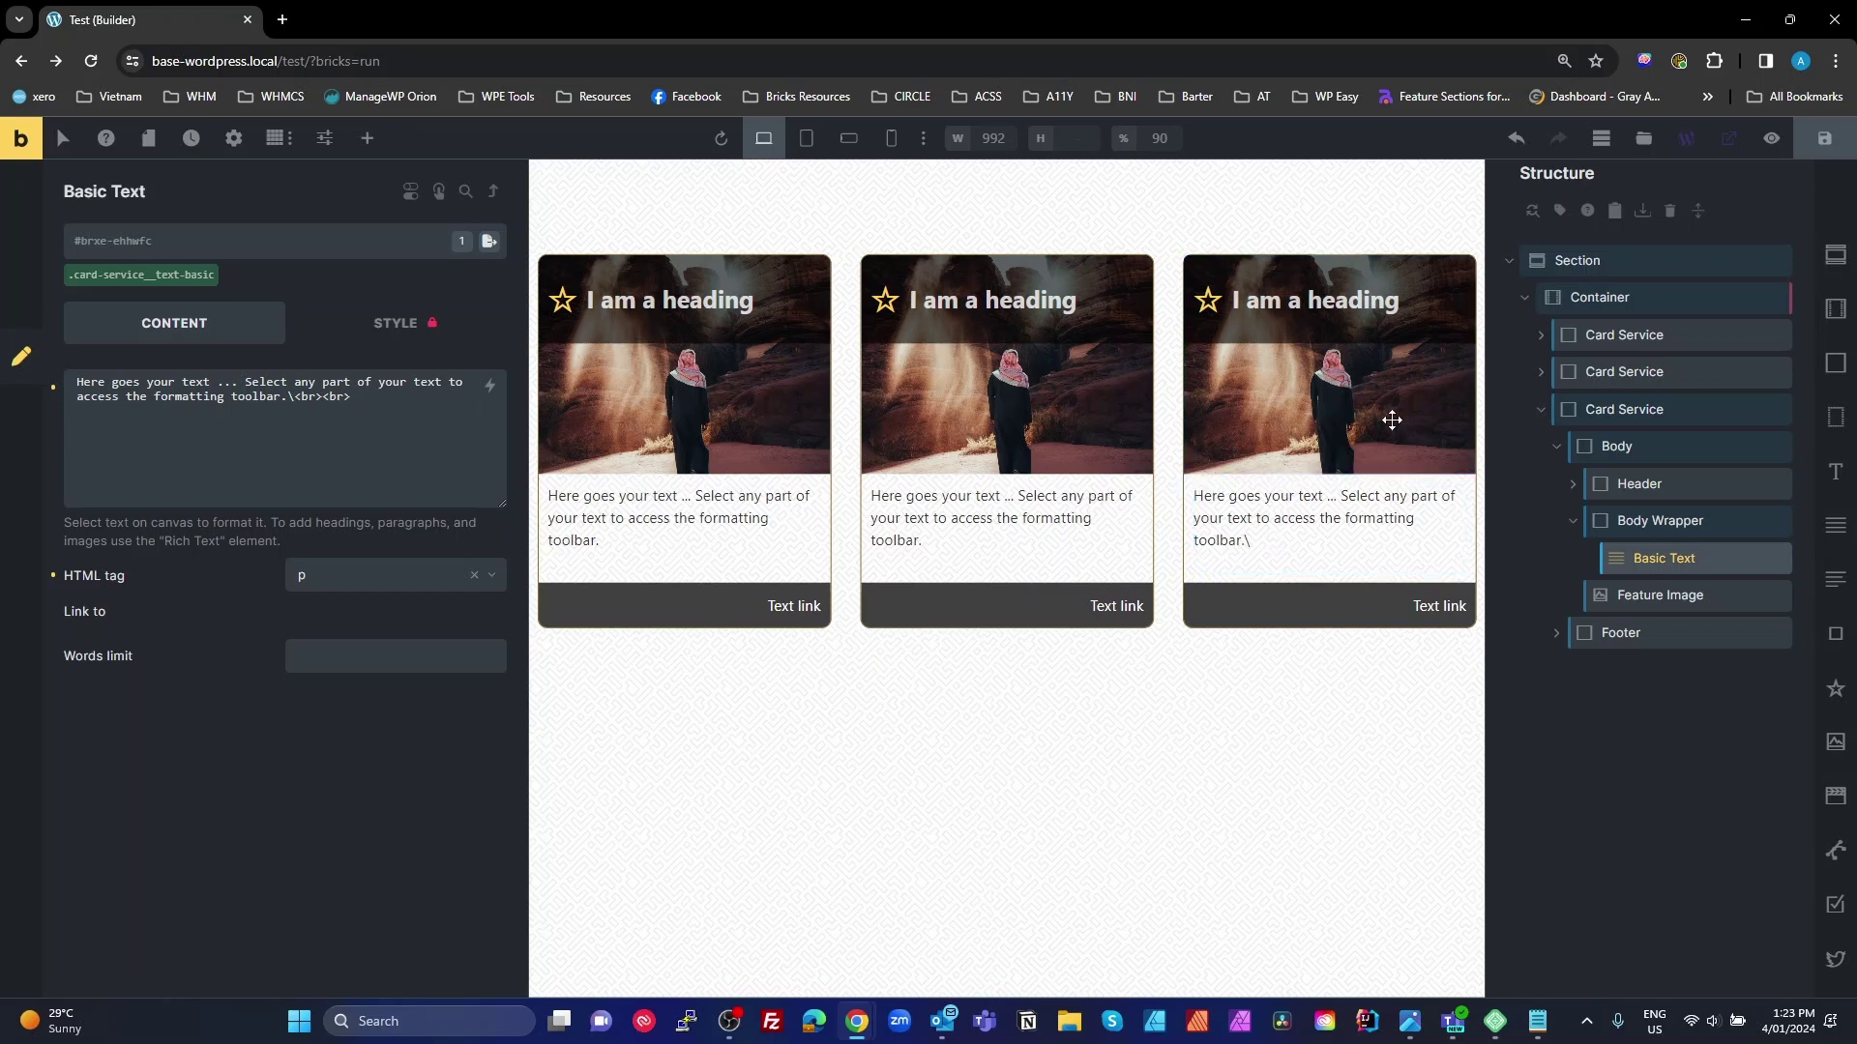
Step: Replace the third card's feature image with the smiling woman photo bkuwfp0bb_8.jpg from the media library
click(1327, 407)
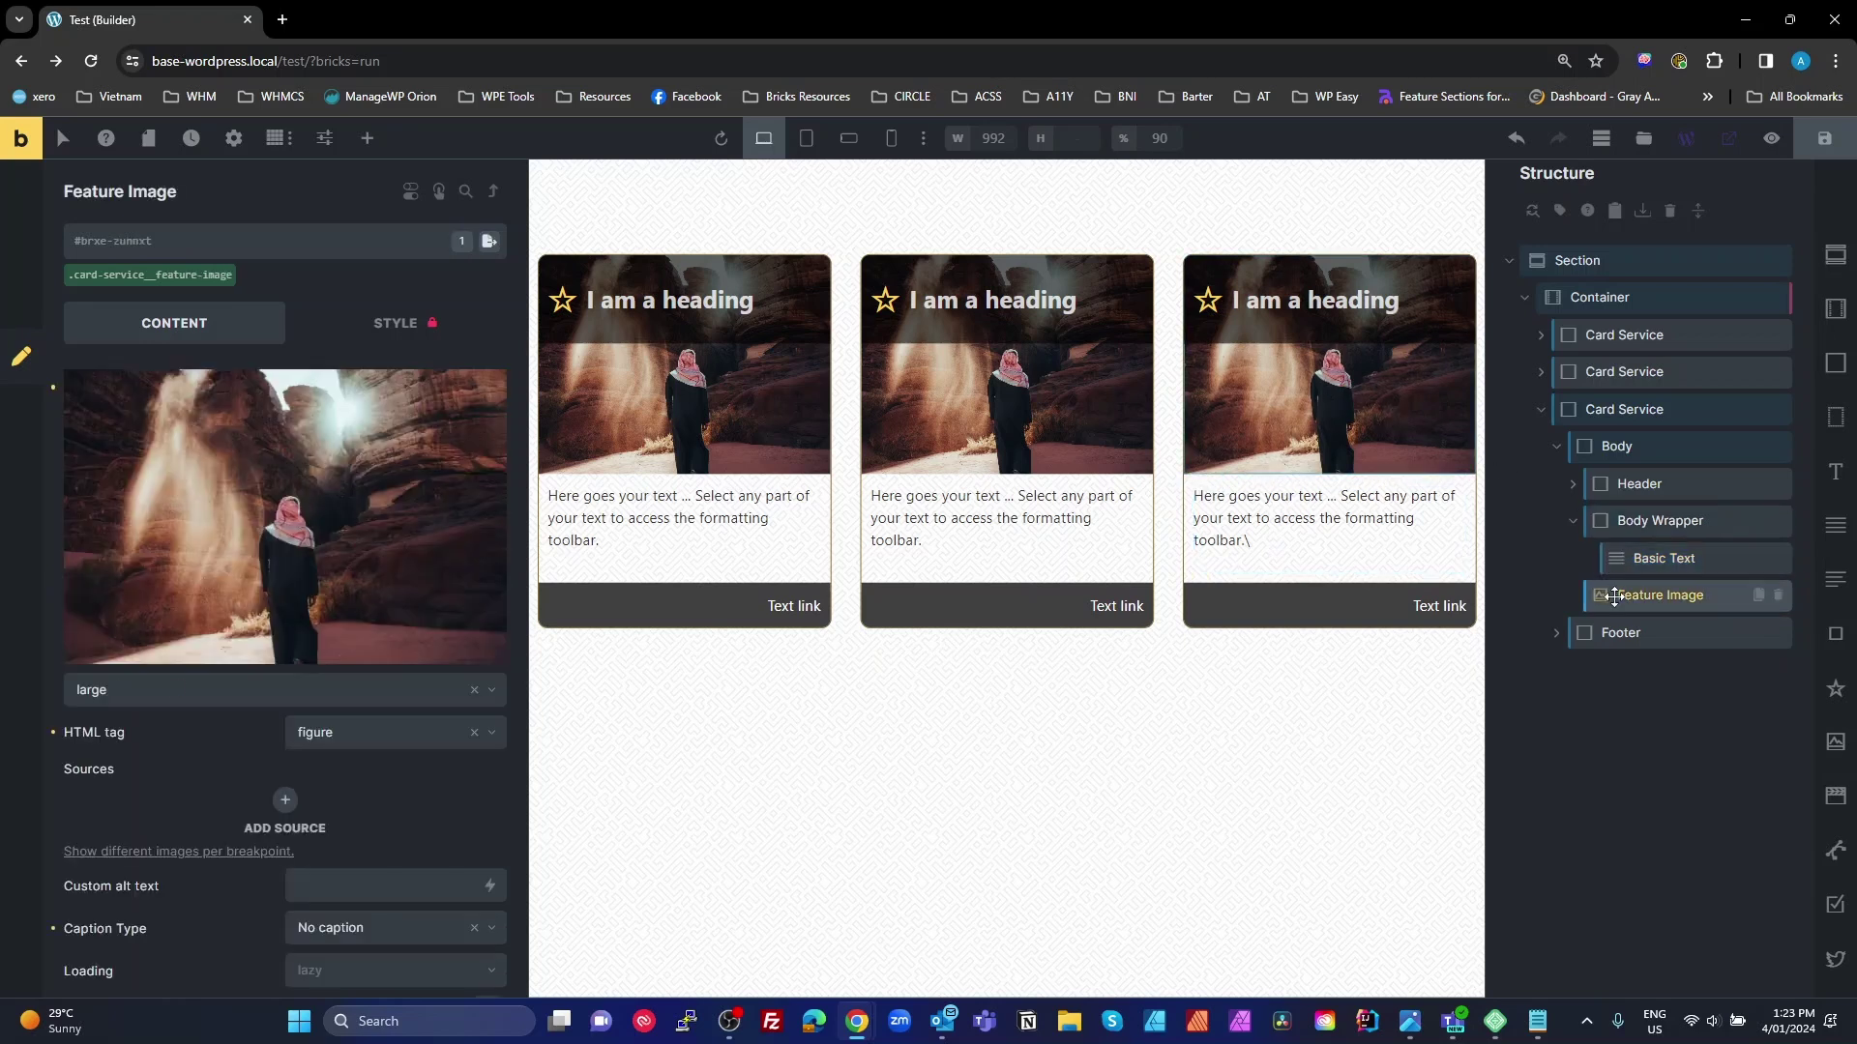
click(256, 498)
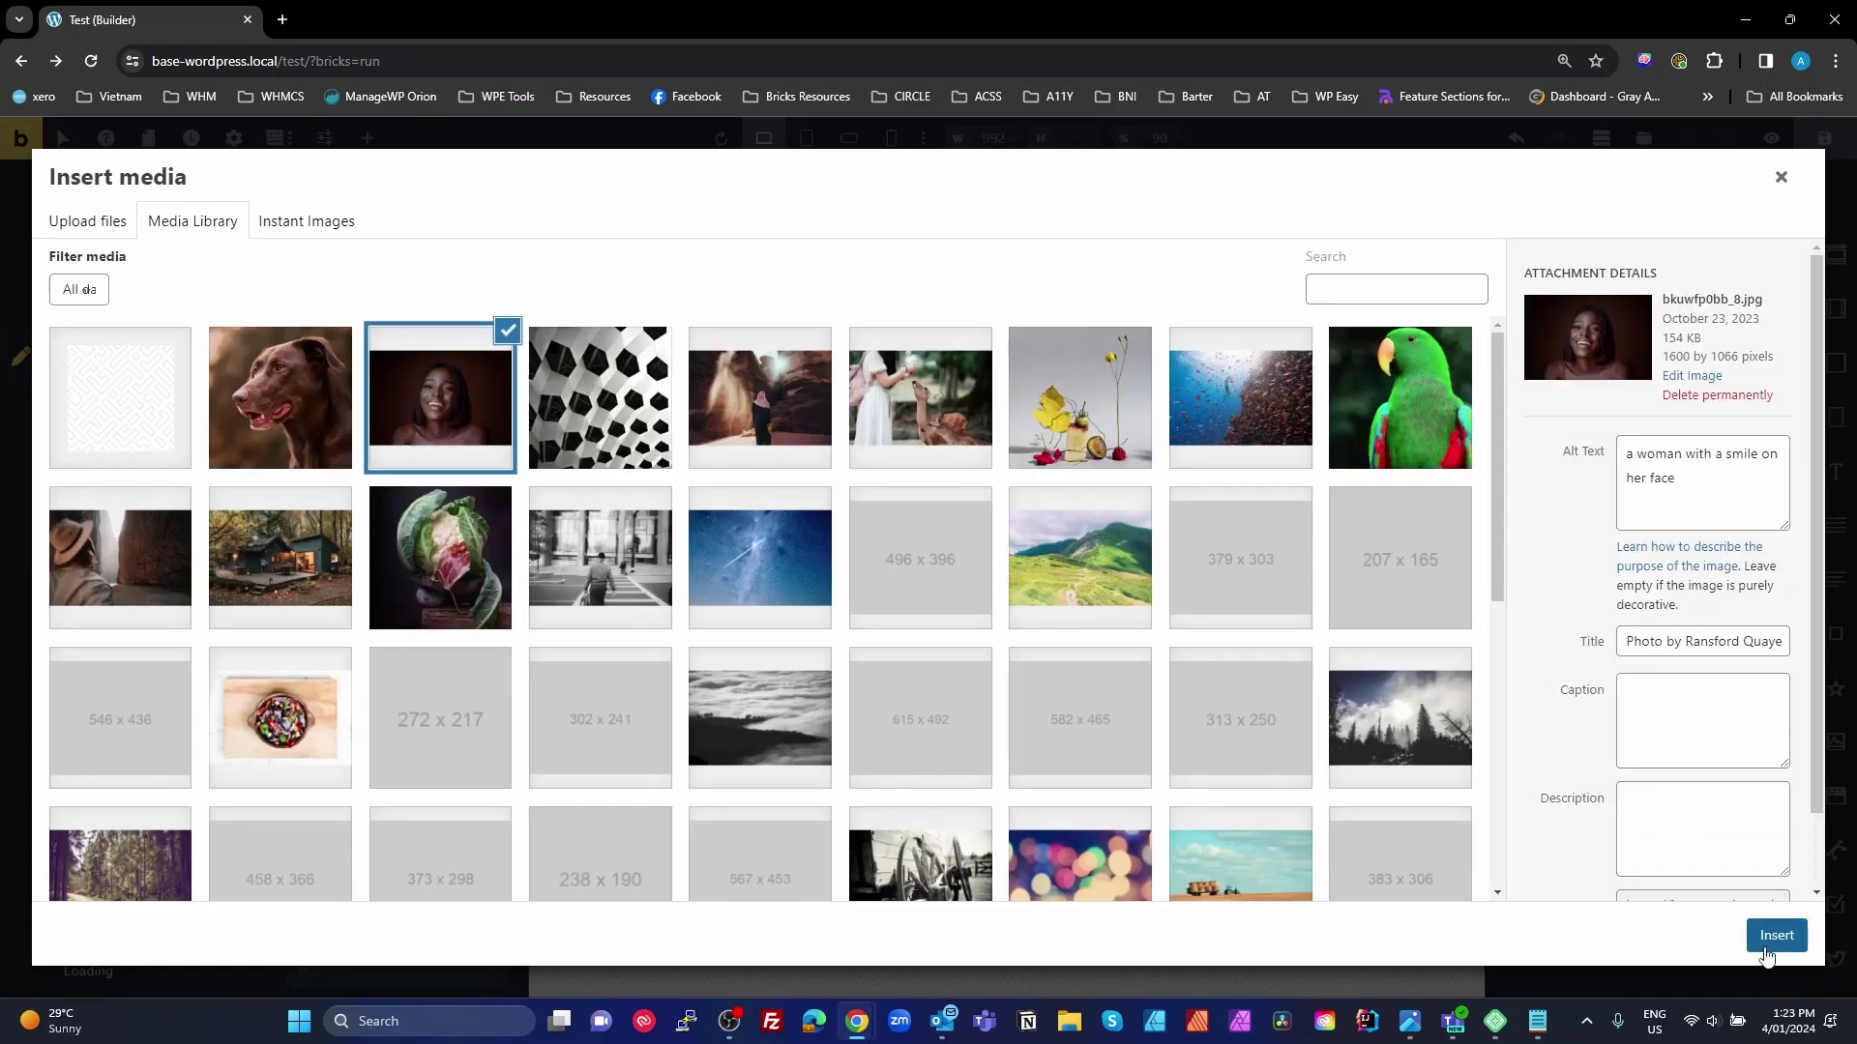
click(1769, 952)
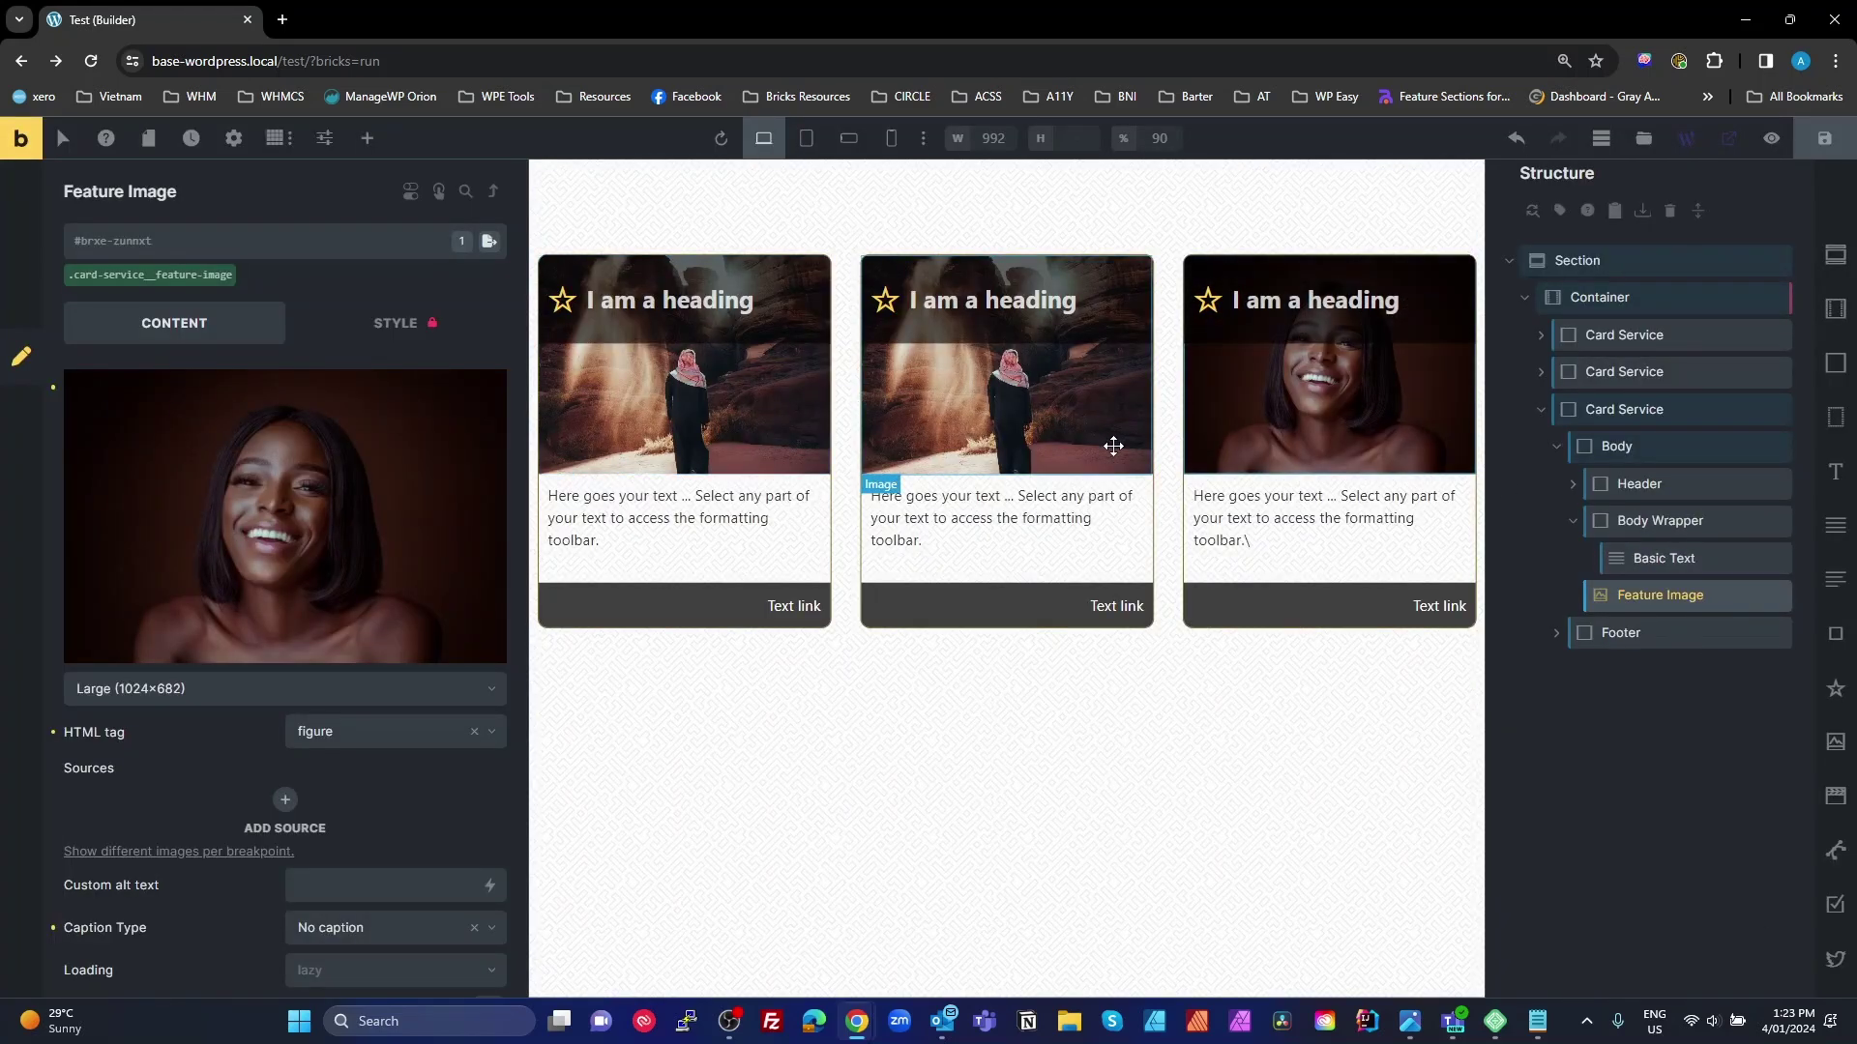
Step: Replace the first card's feature image with the brown dog photo fwu-exicfbc.jpg from the media library
click(697, 415)
click(243, 507)
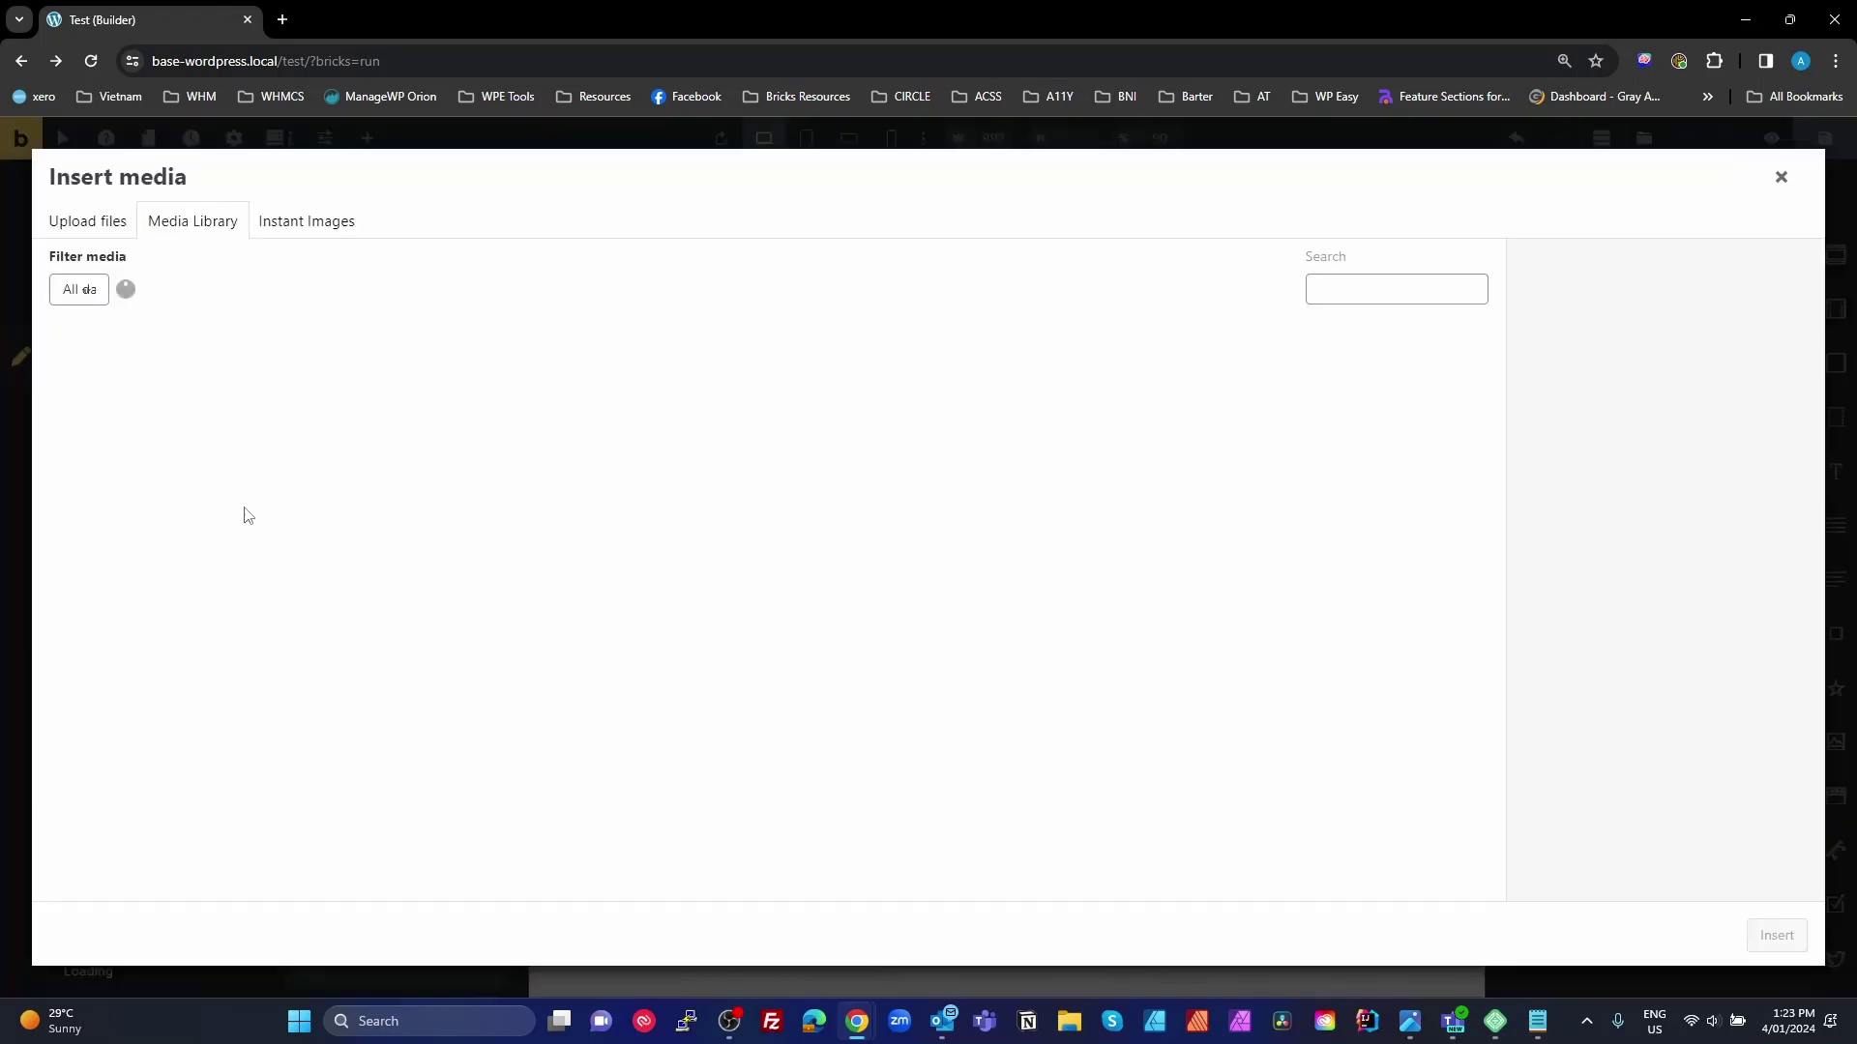
click(322, 426)
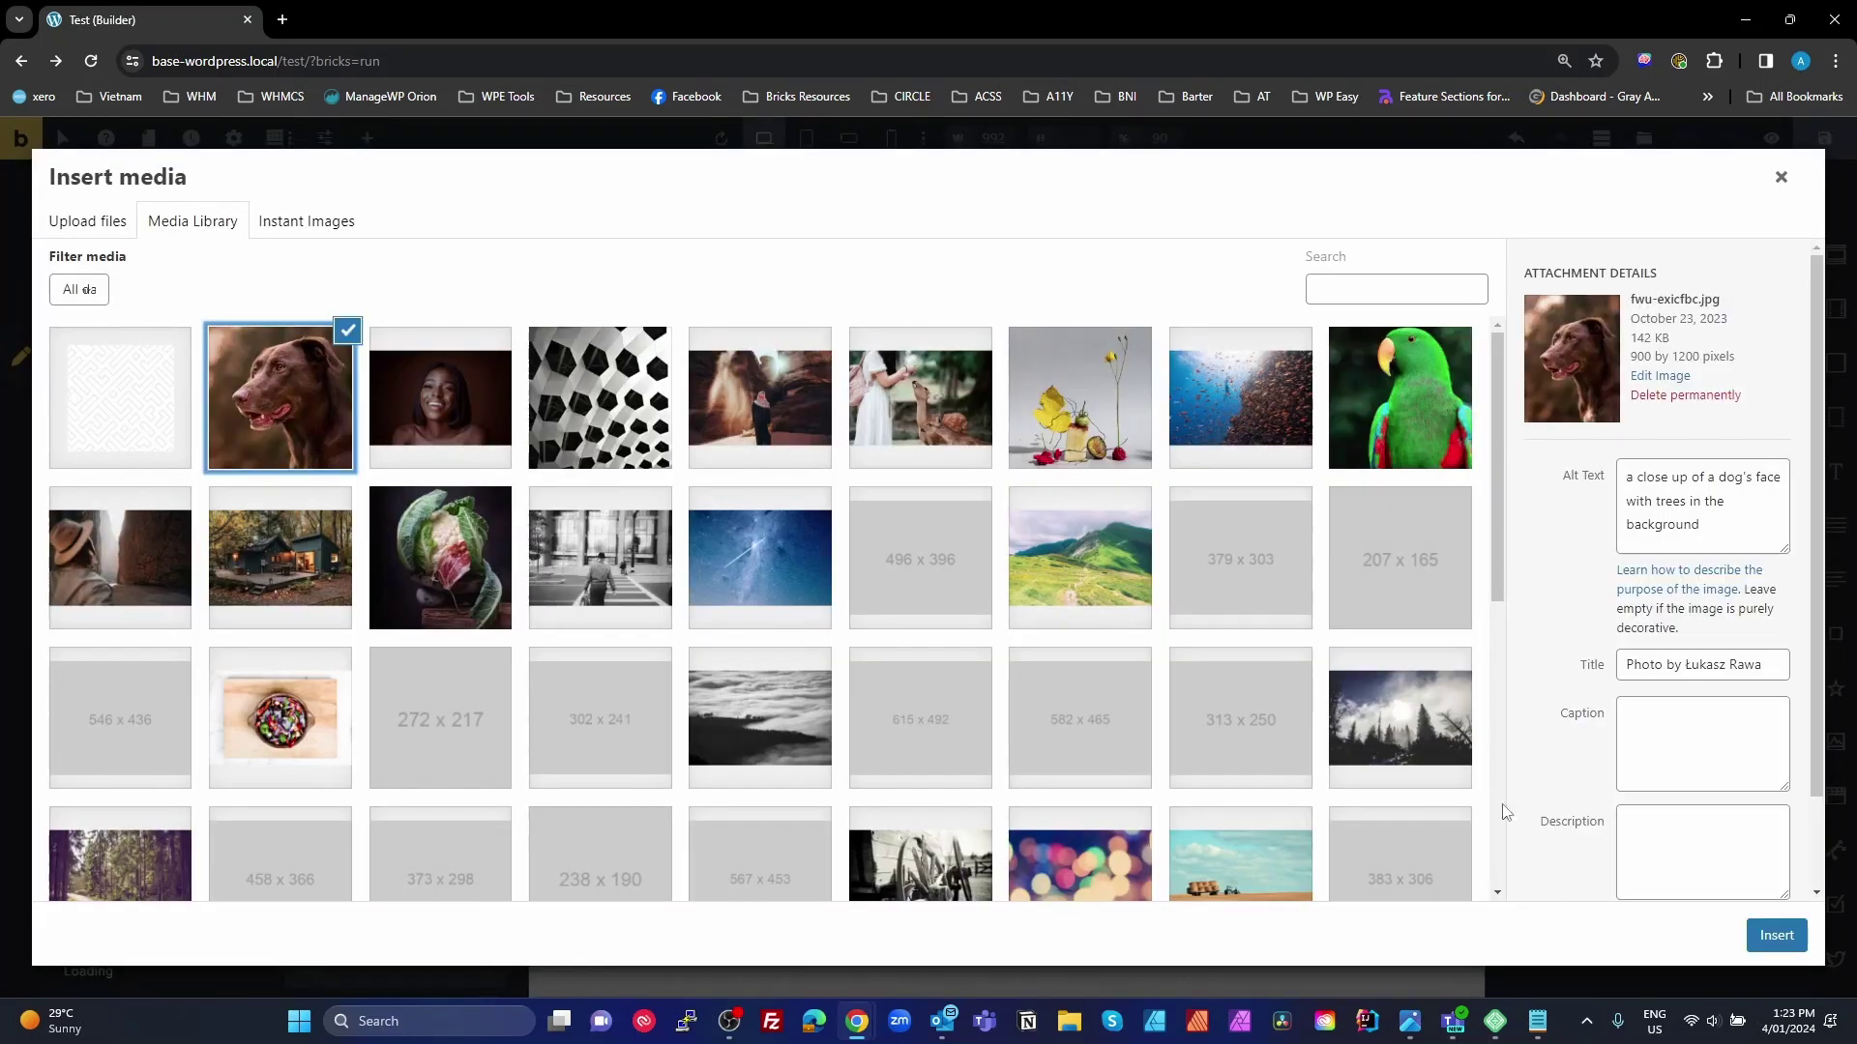
click(1788, 928)
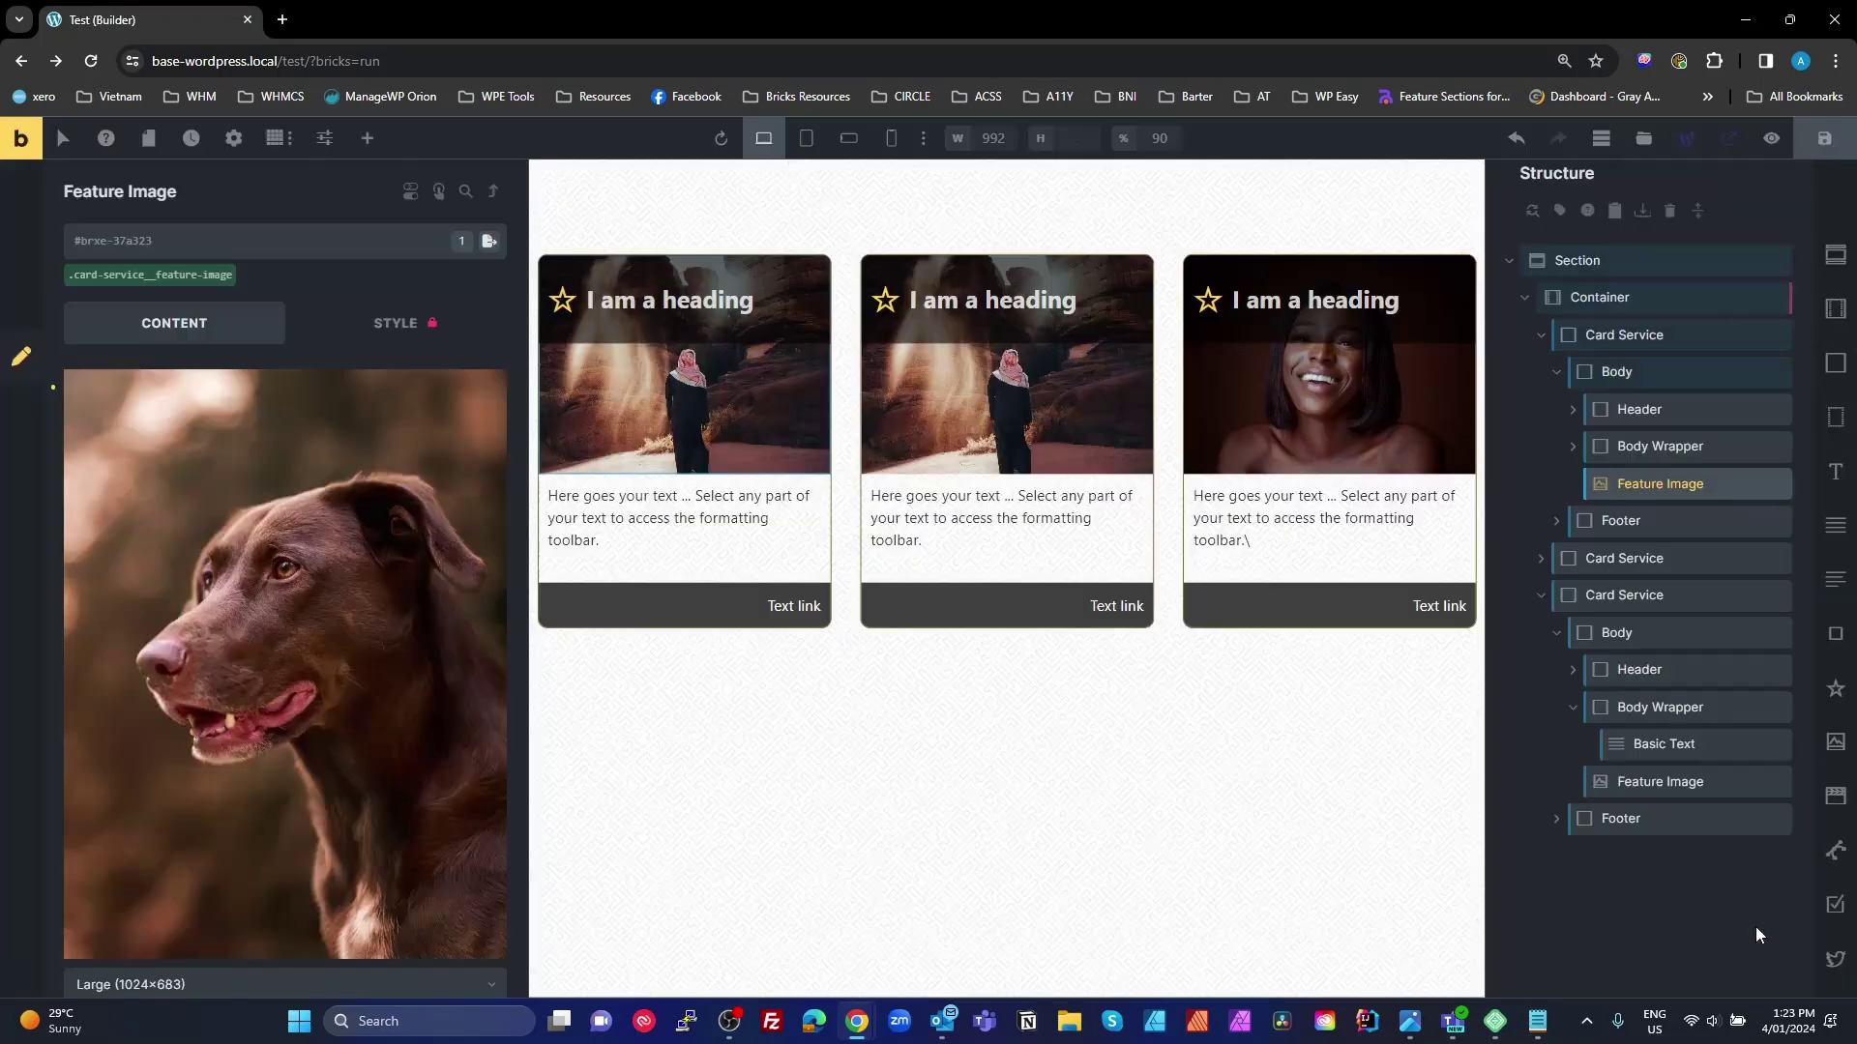
click(1093, 810)
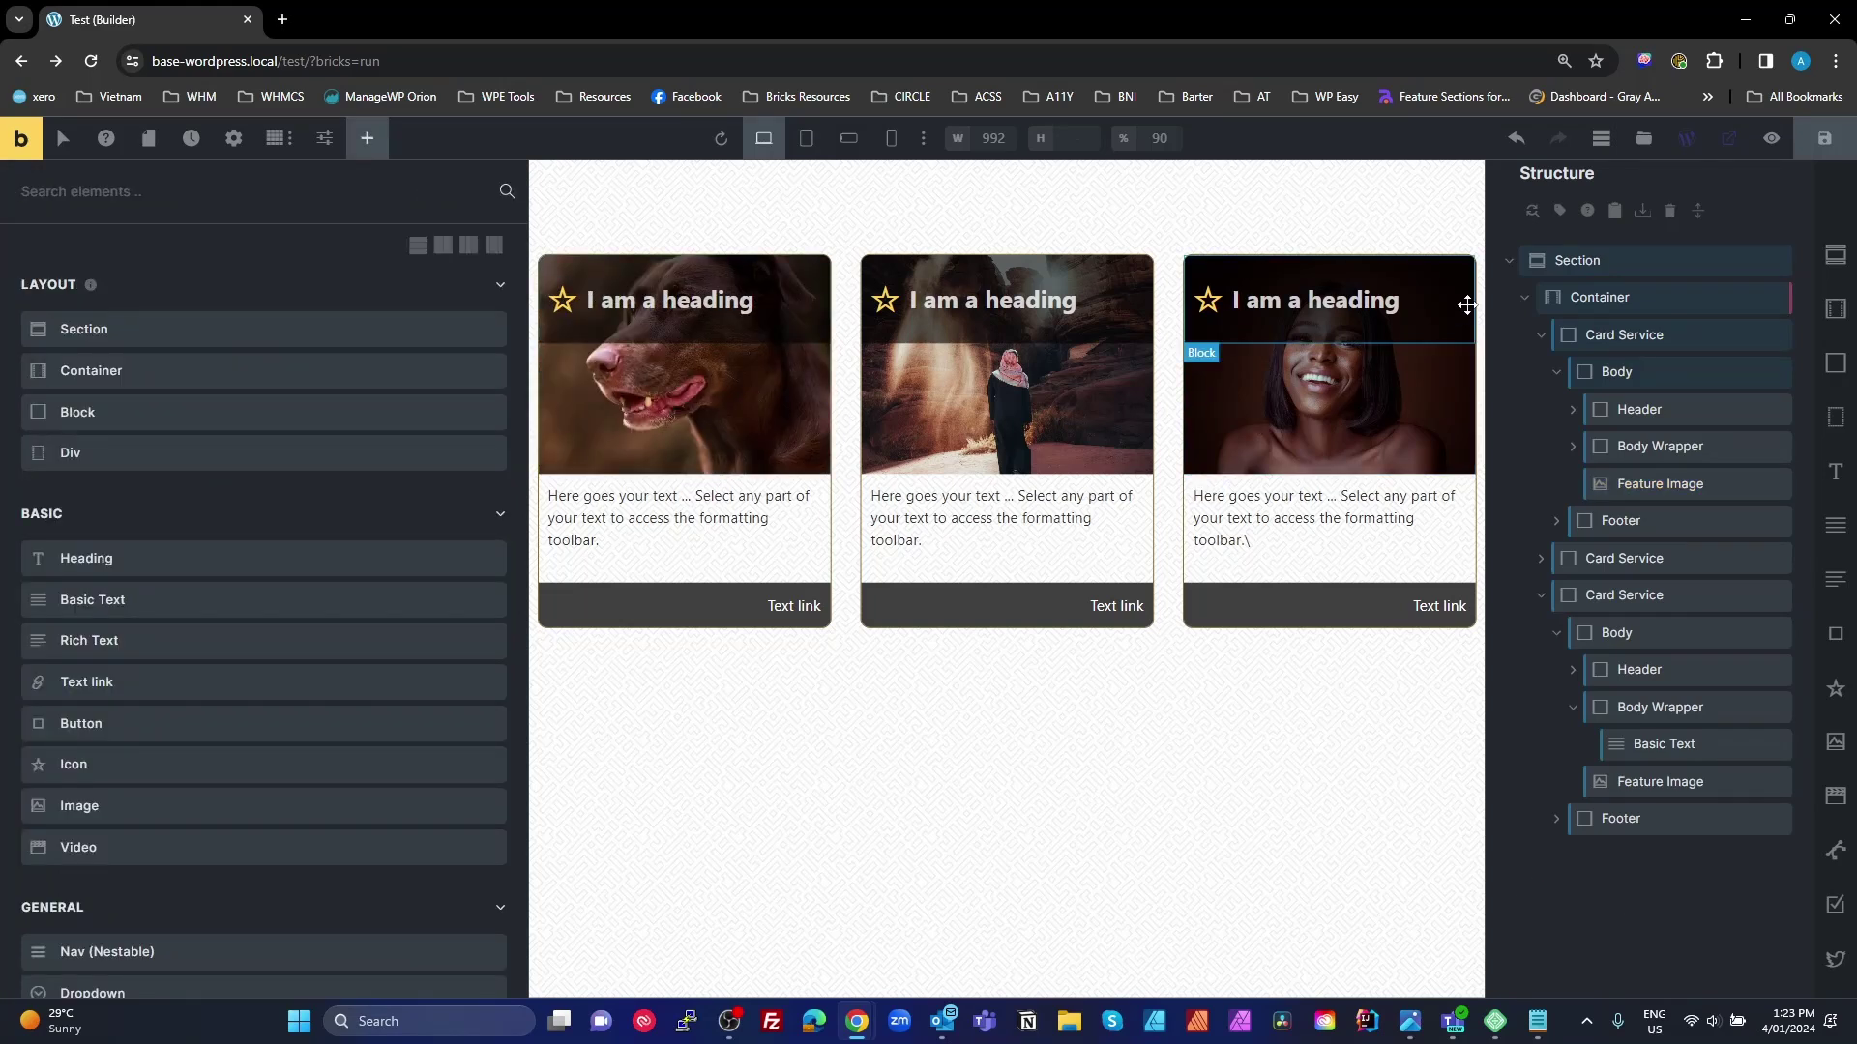
Step: Add a second container to the section, below the container holding the three service cards
click(1528, 299)
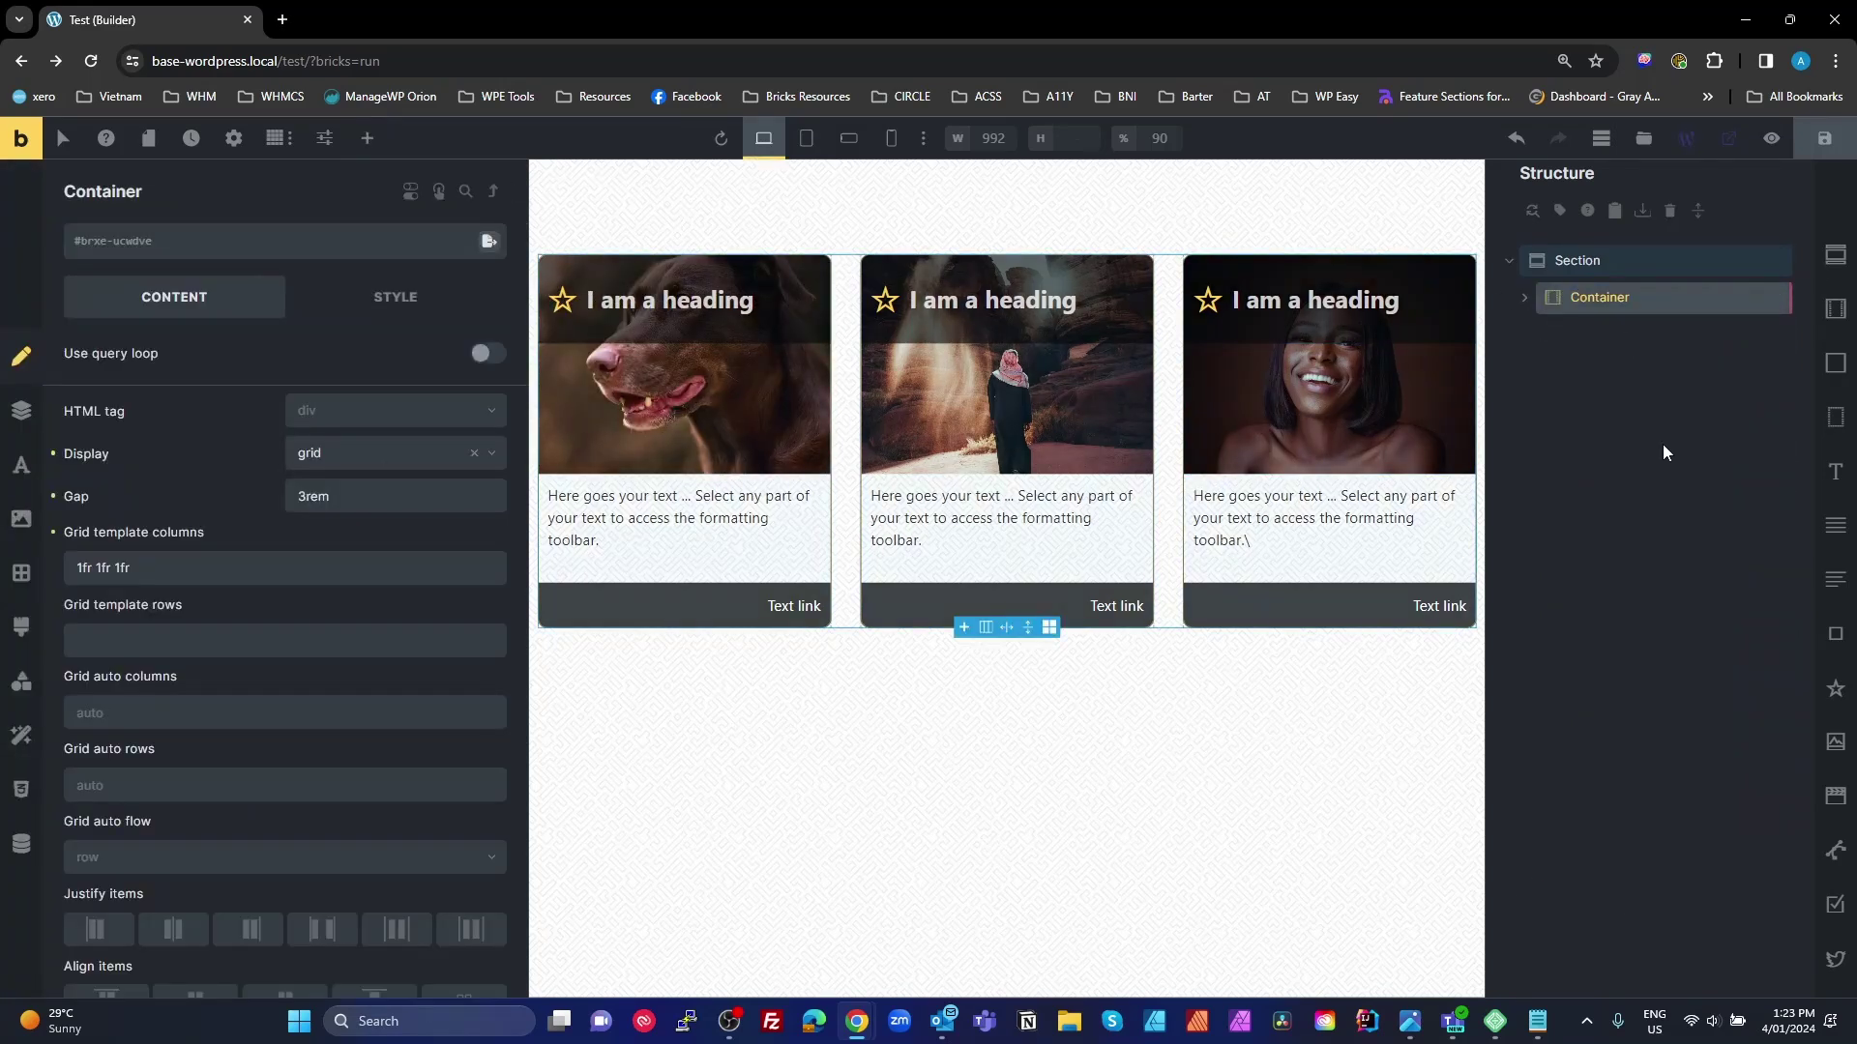
click(1606, 271)
click(1835, 309)
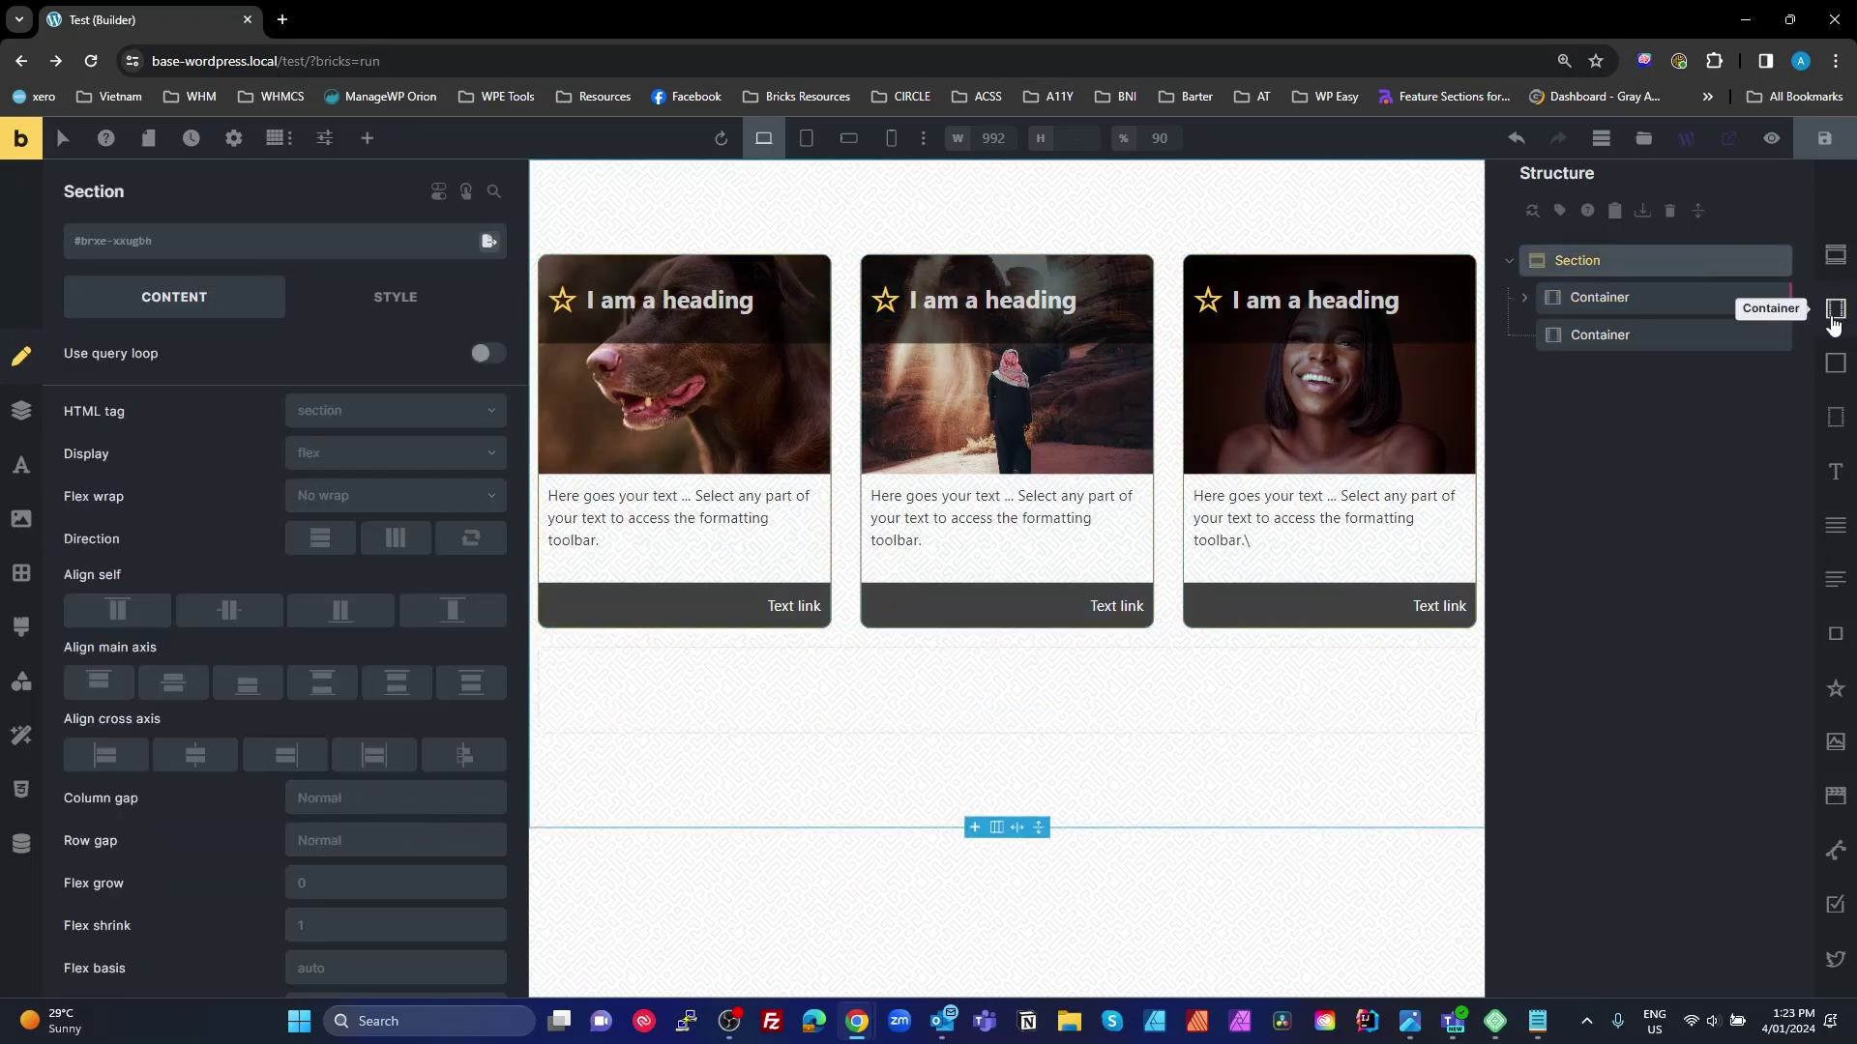
Step: Set the new container's display to grid, its gap to 3ren and its grid template columns to 1fr 1fr 1fr
click(1590, 343)
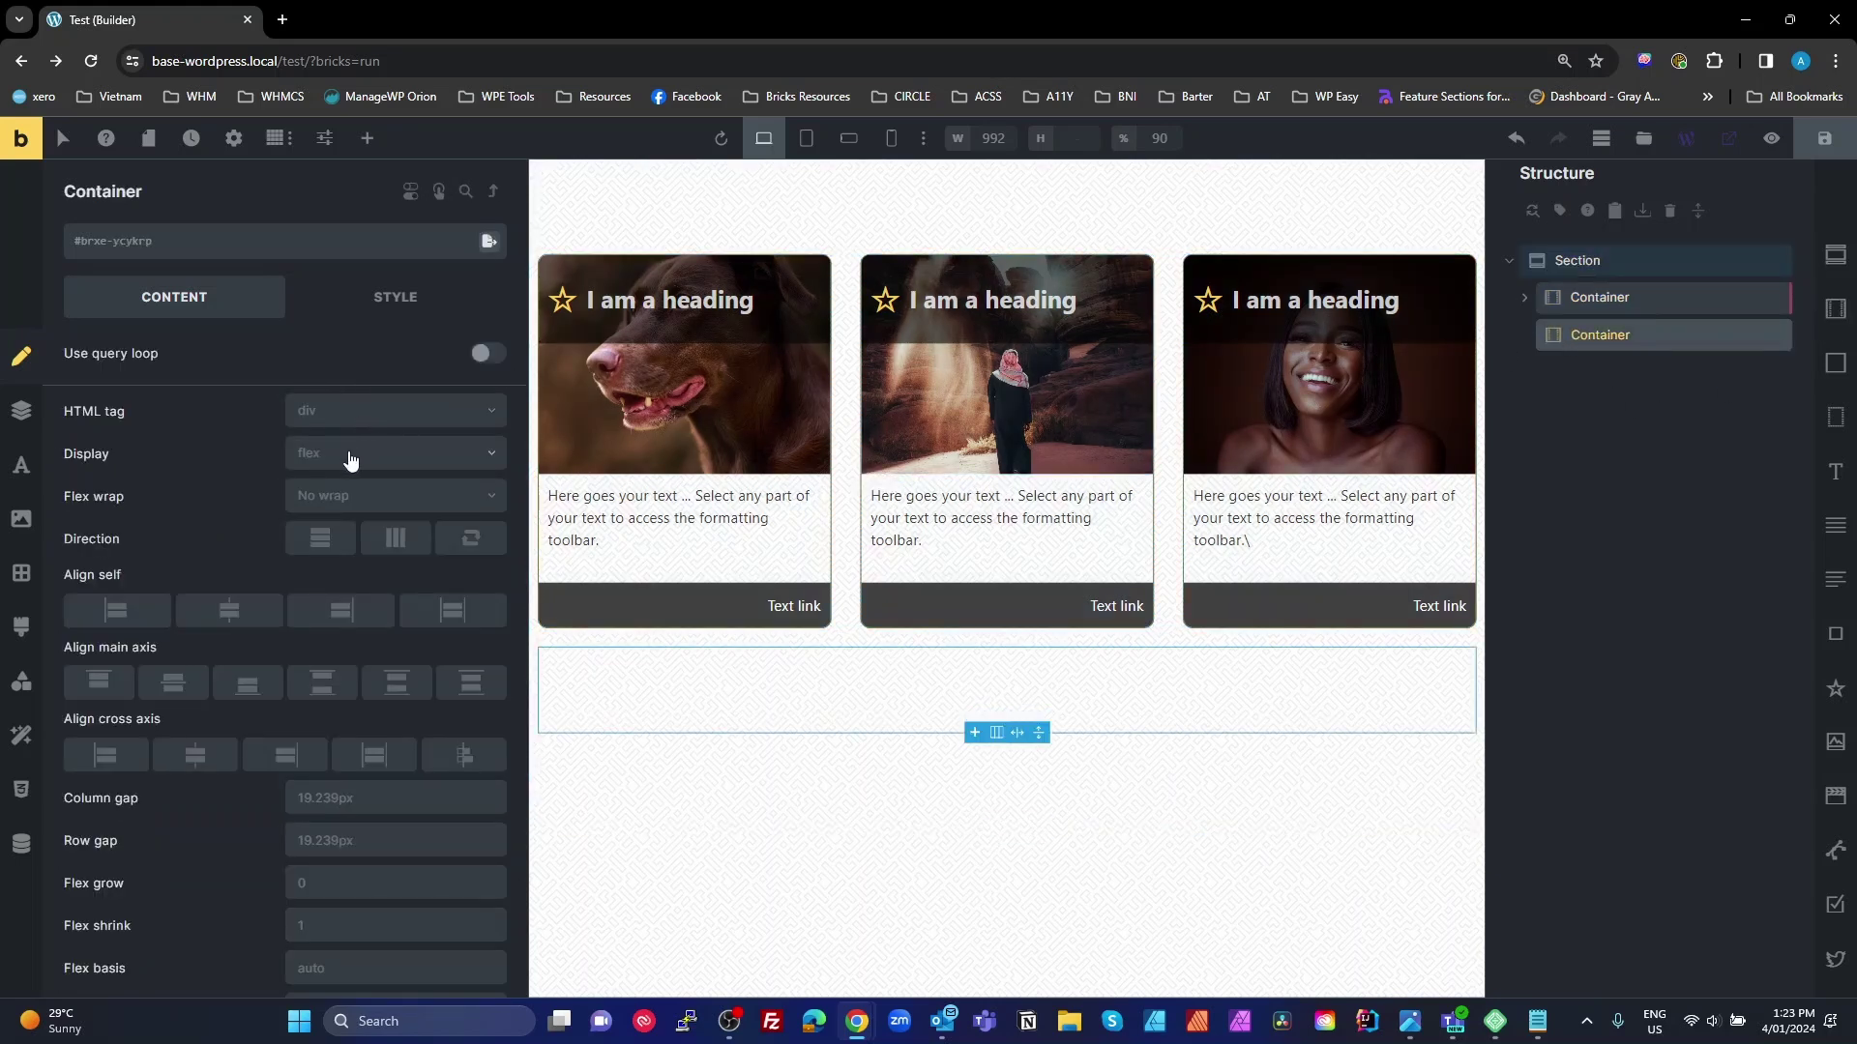
click(351, 454)
click(361, 527)
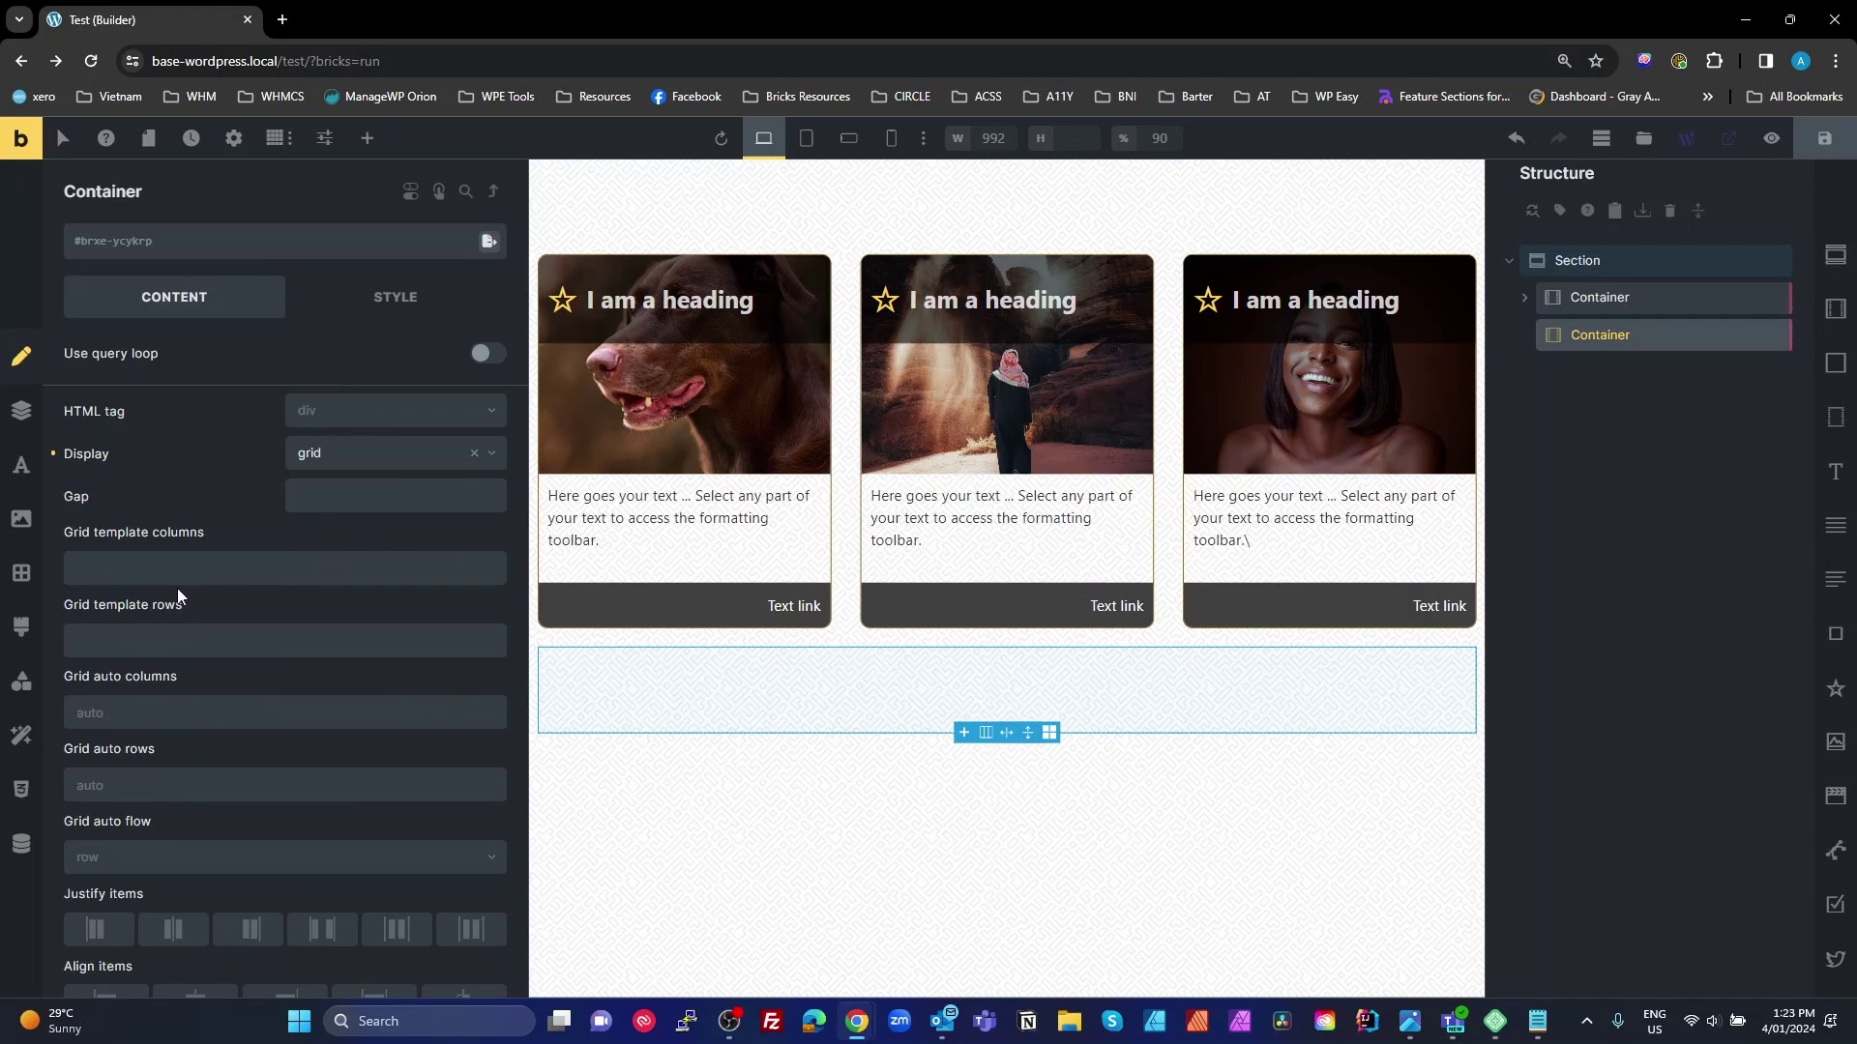
click(321, 493)
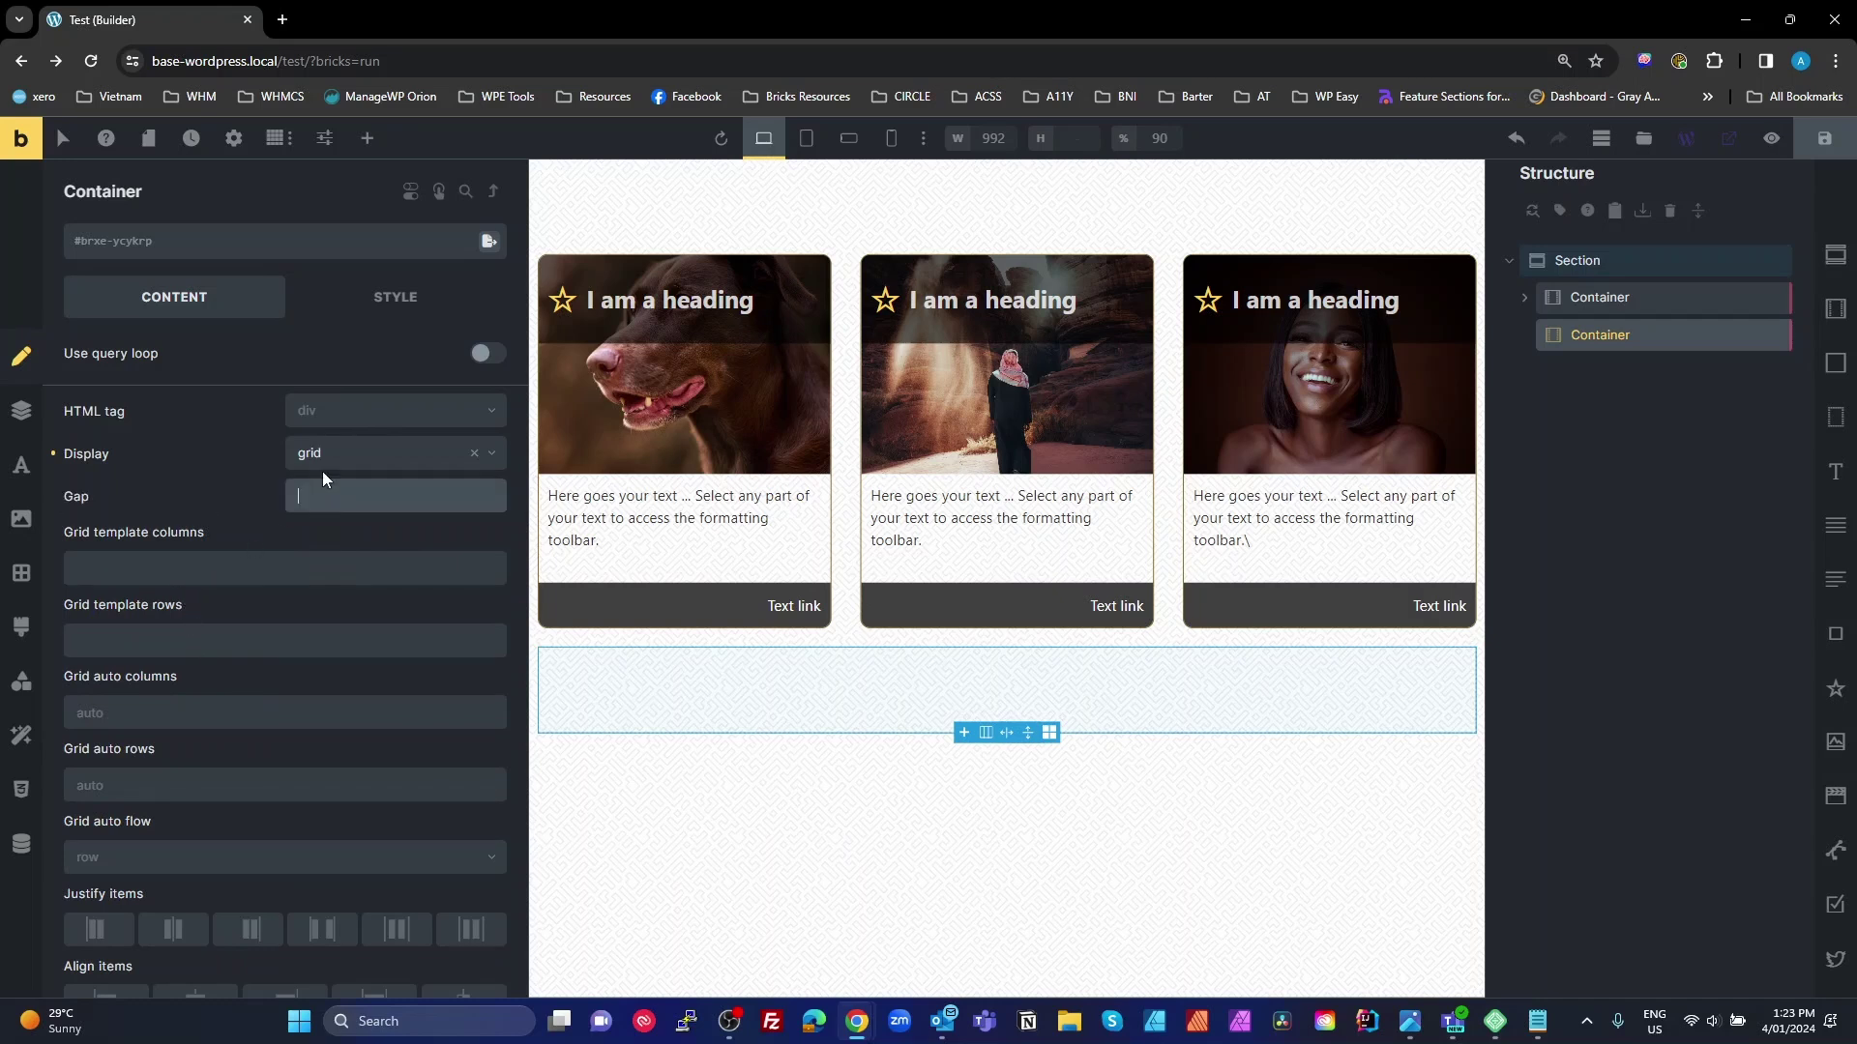
text(3ren)
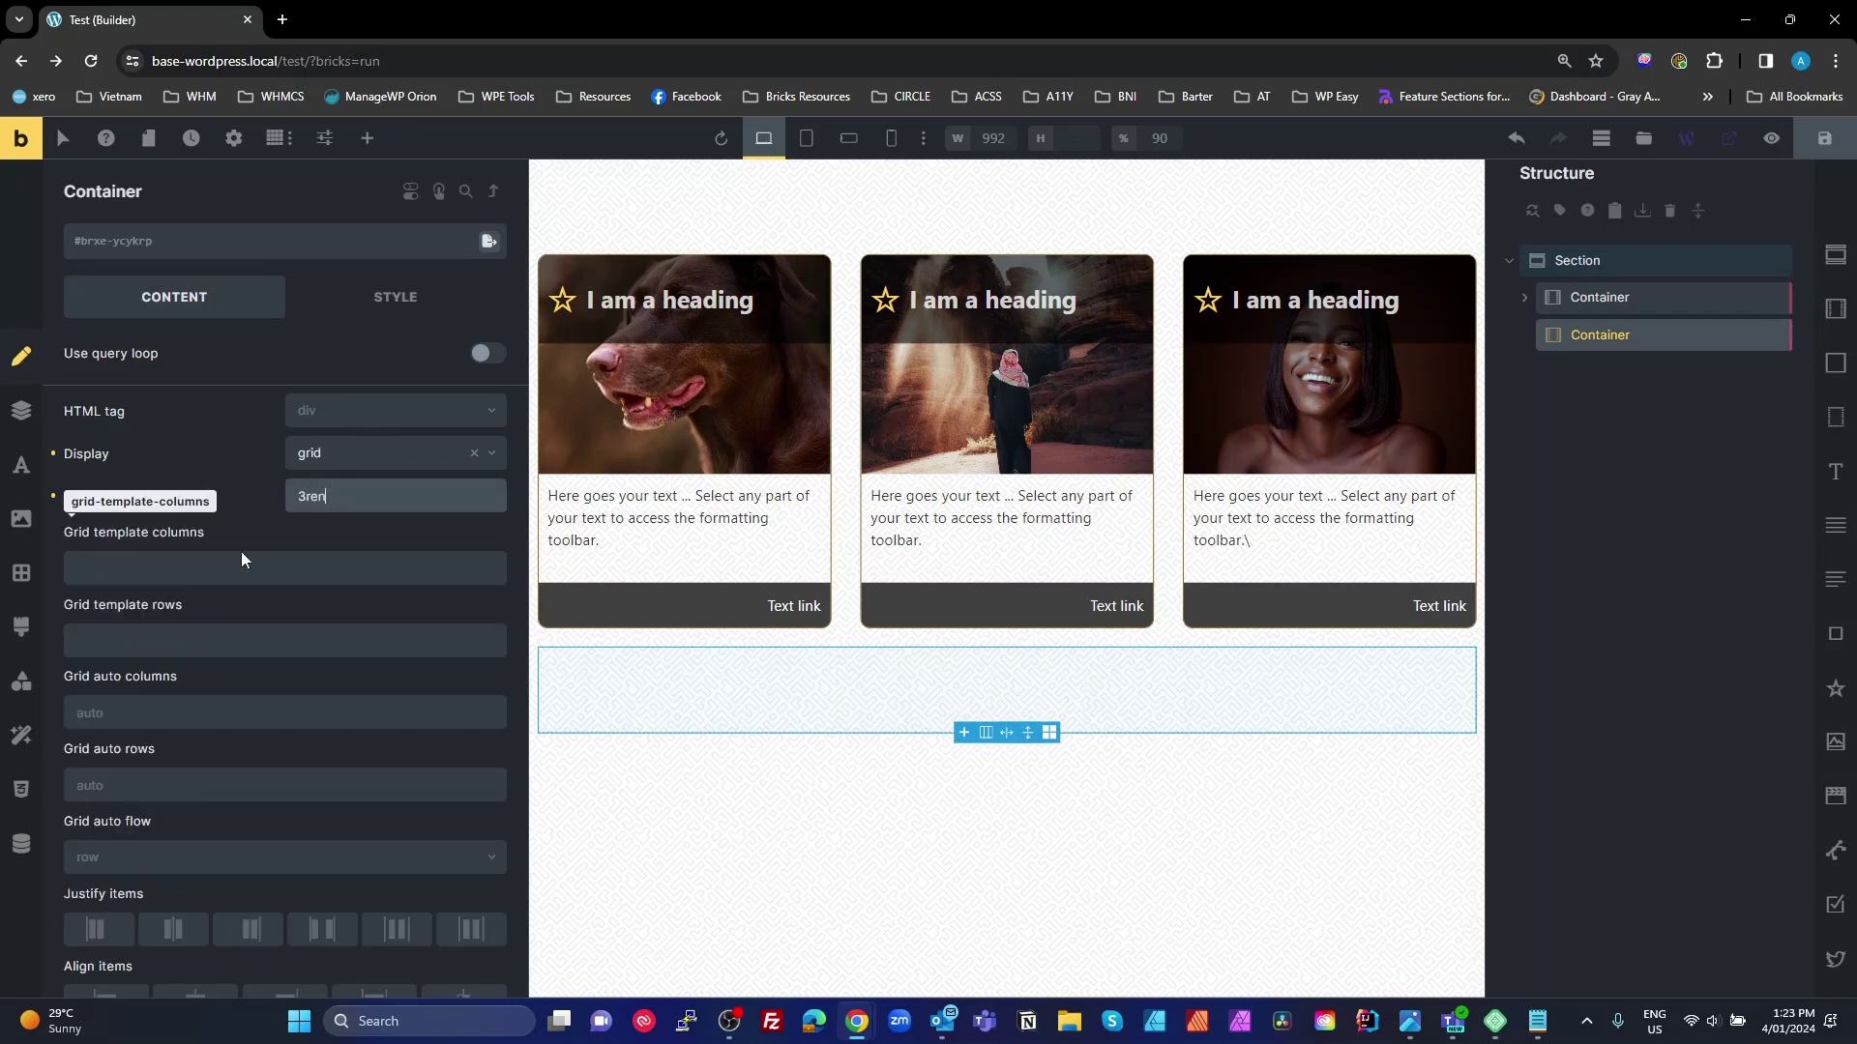
click(244, 570)
text(1fr)
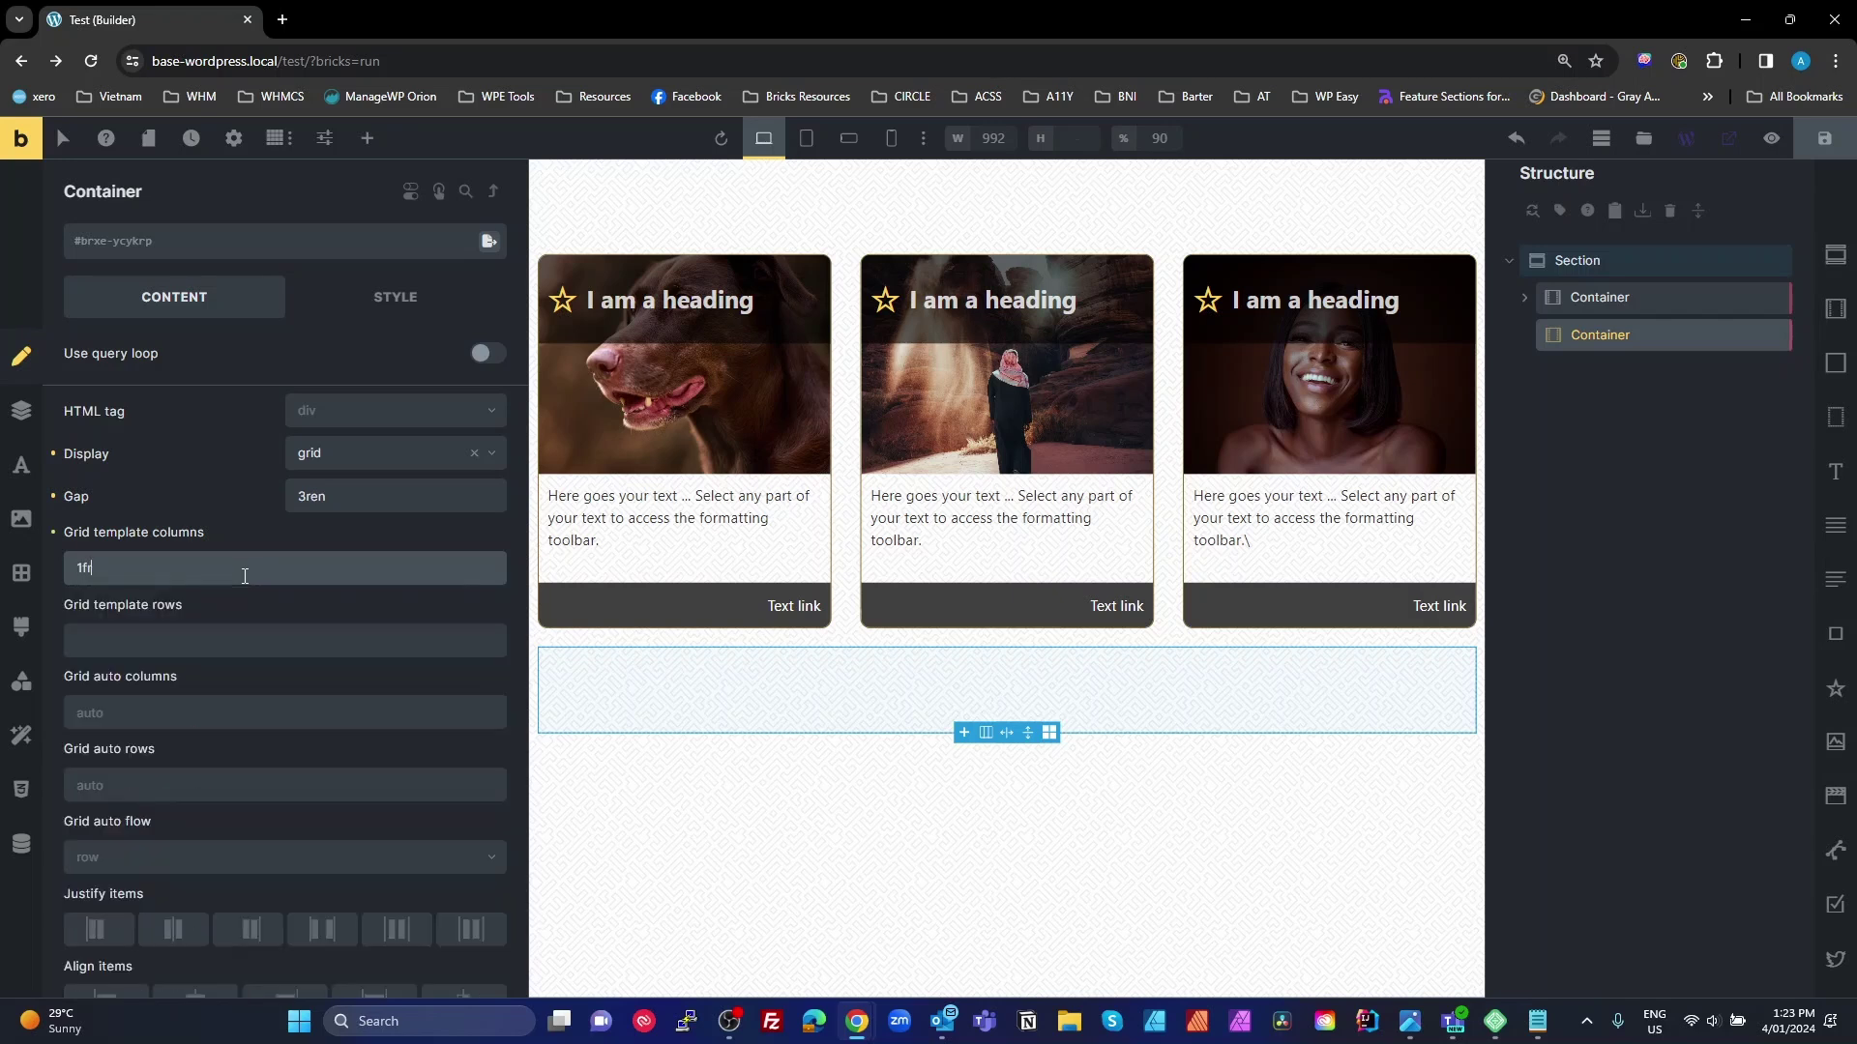
text( 1fr 1fr)
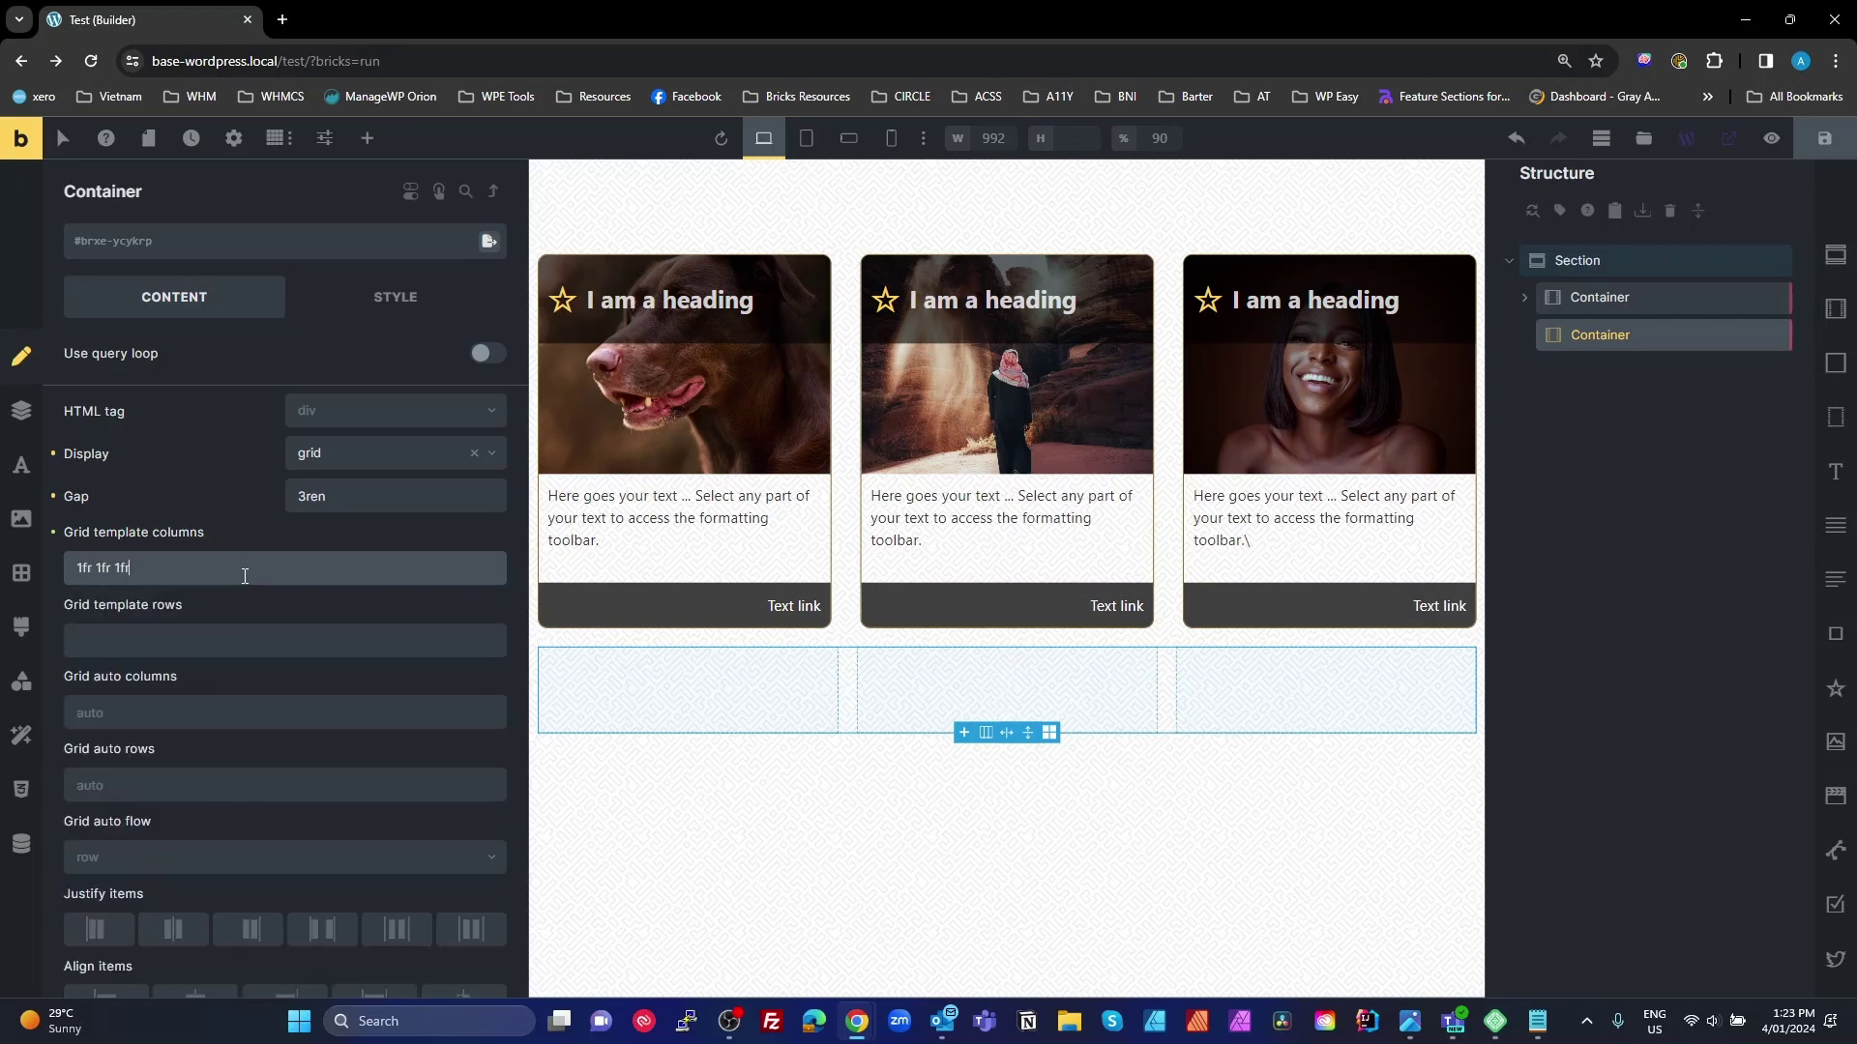
Step: Insert the Card Secondary template and move it inside the second grid container
click(1644, 138)
mouse_move(1347, 577)
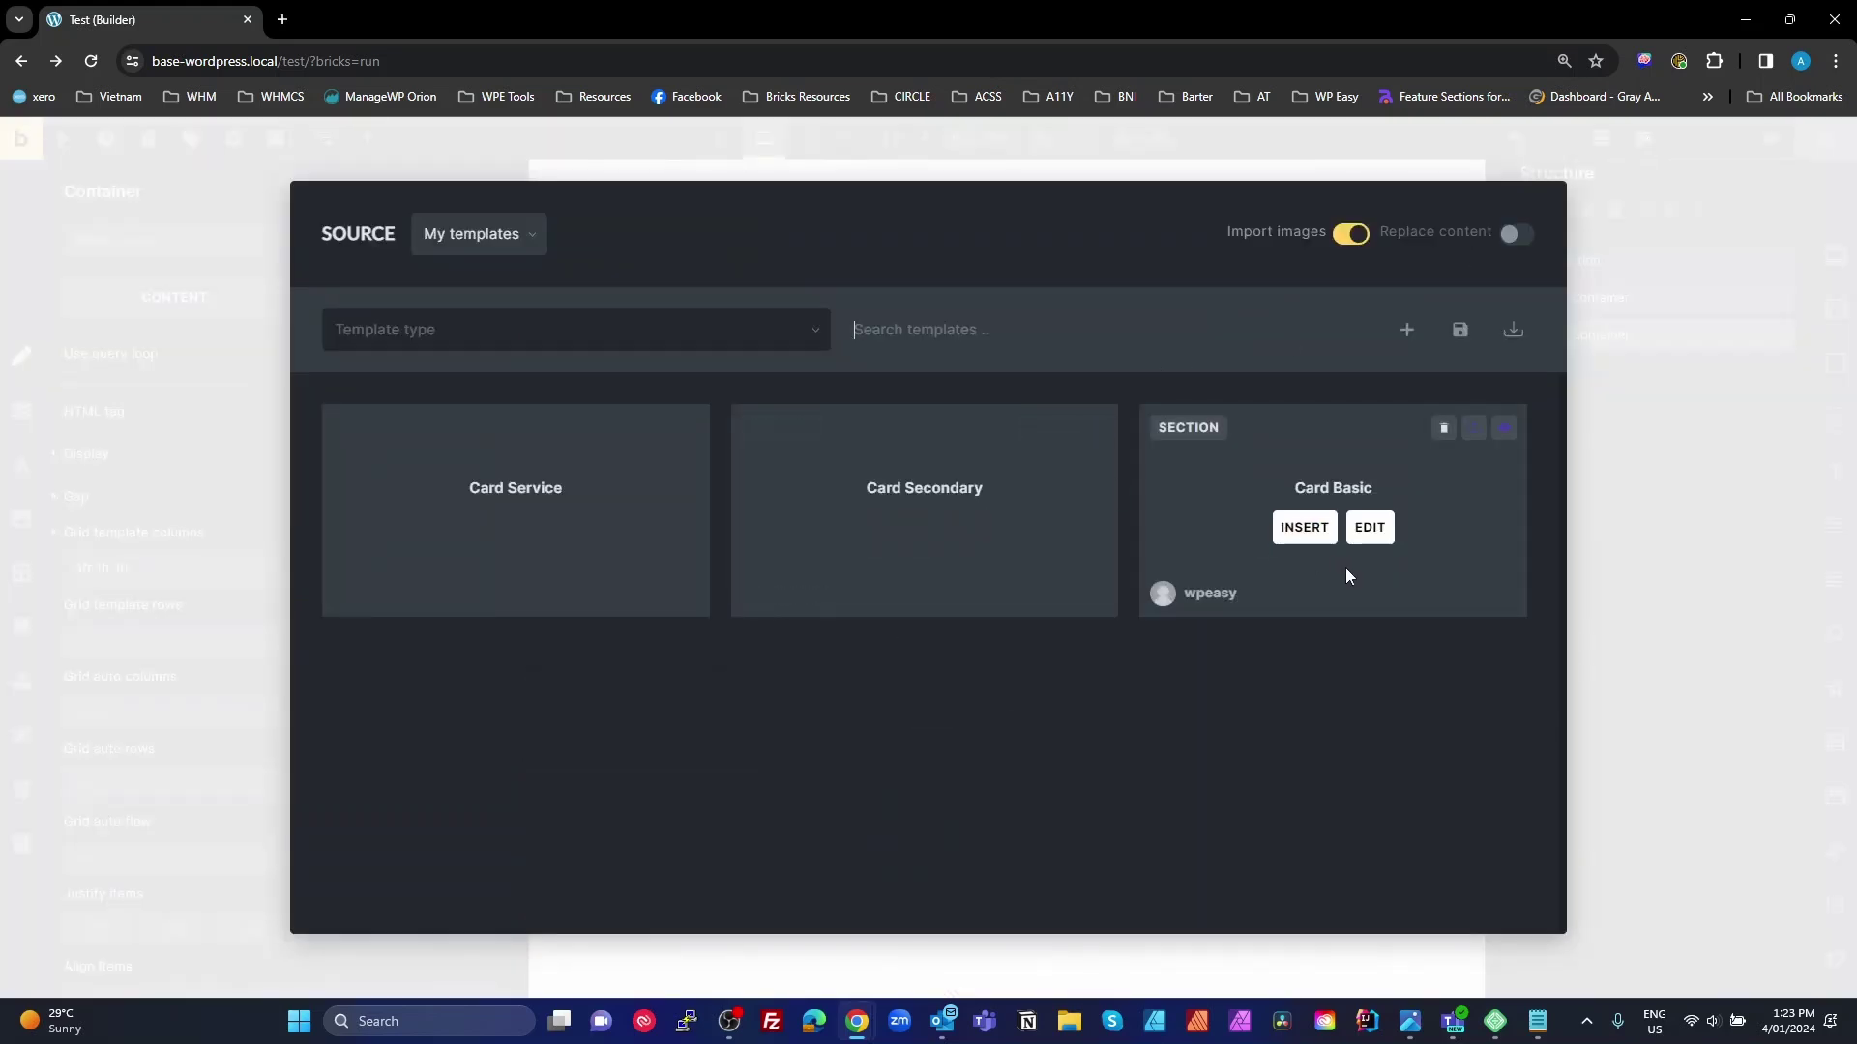
click(911, 528)
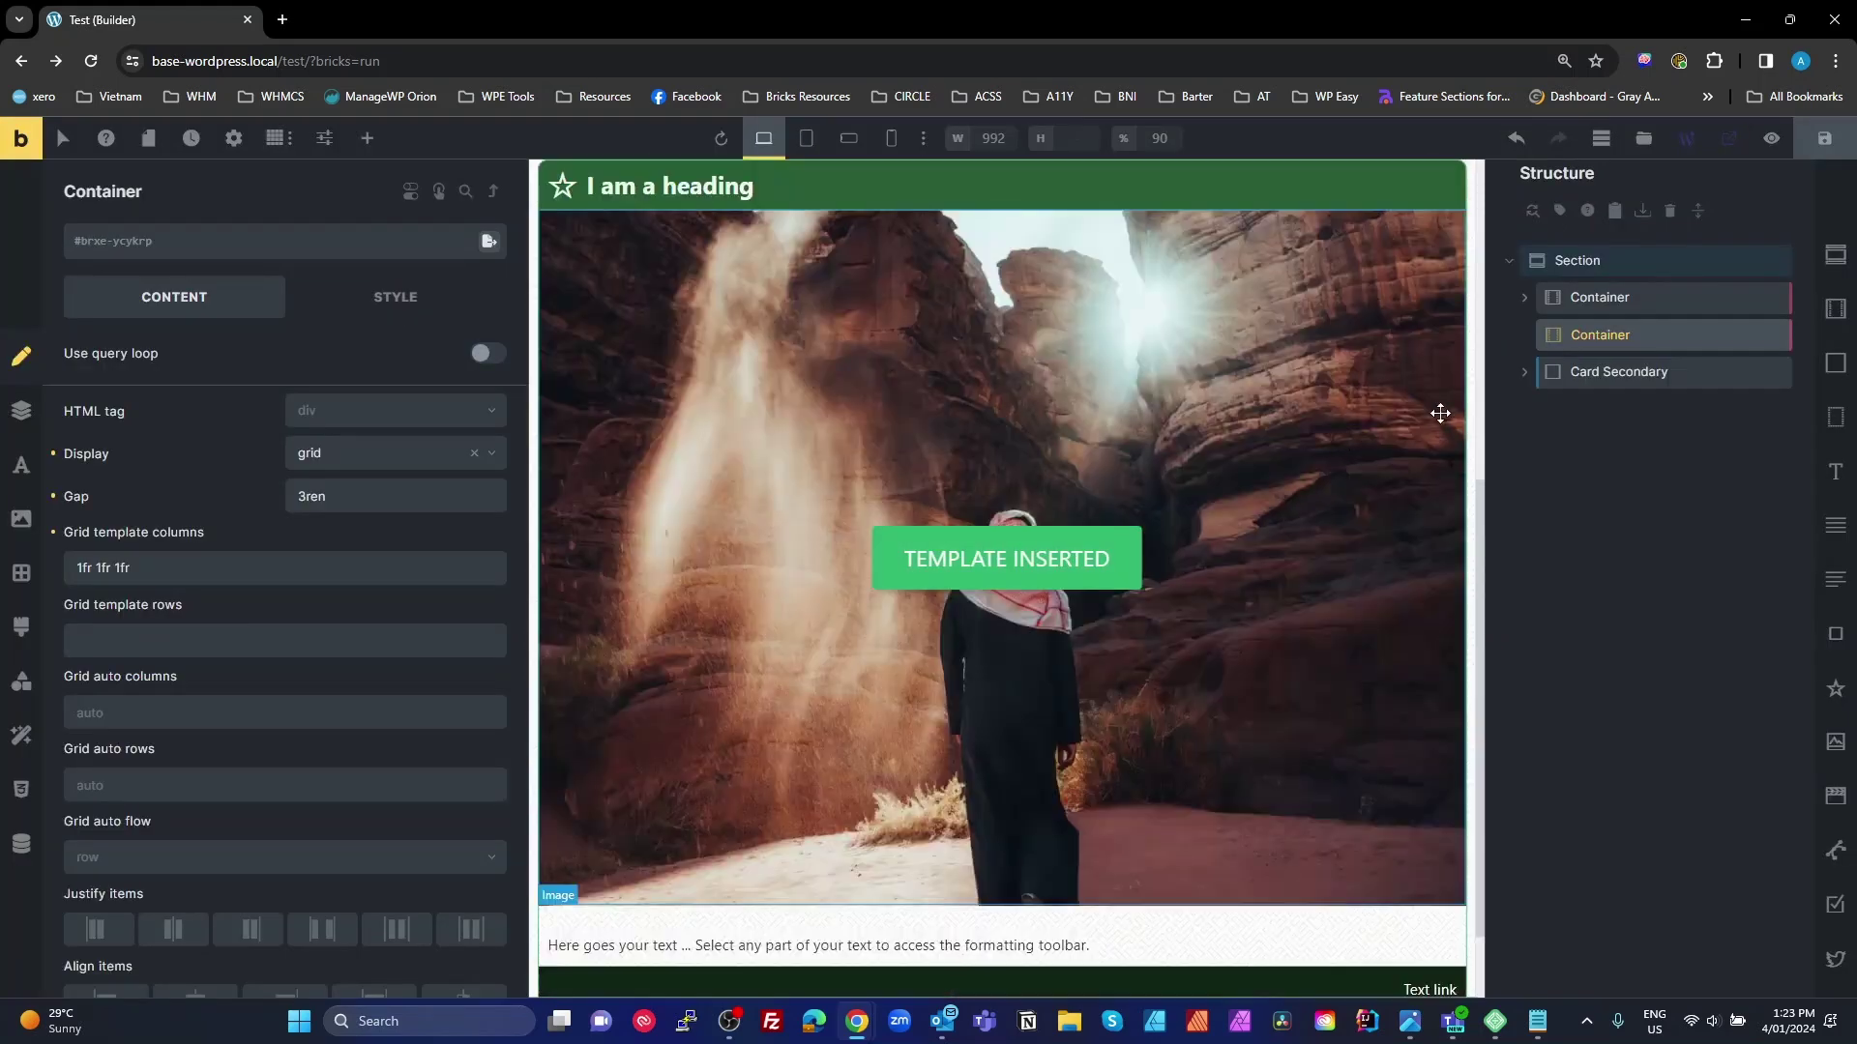
drag(1578, 372, 1600, 341)
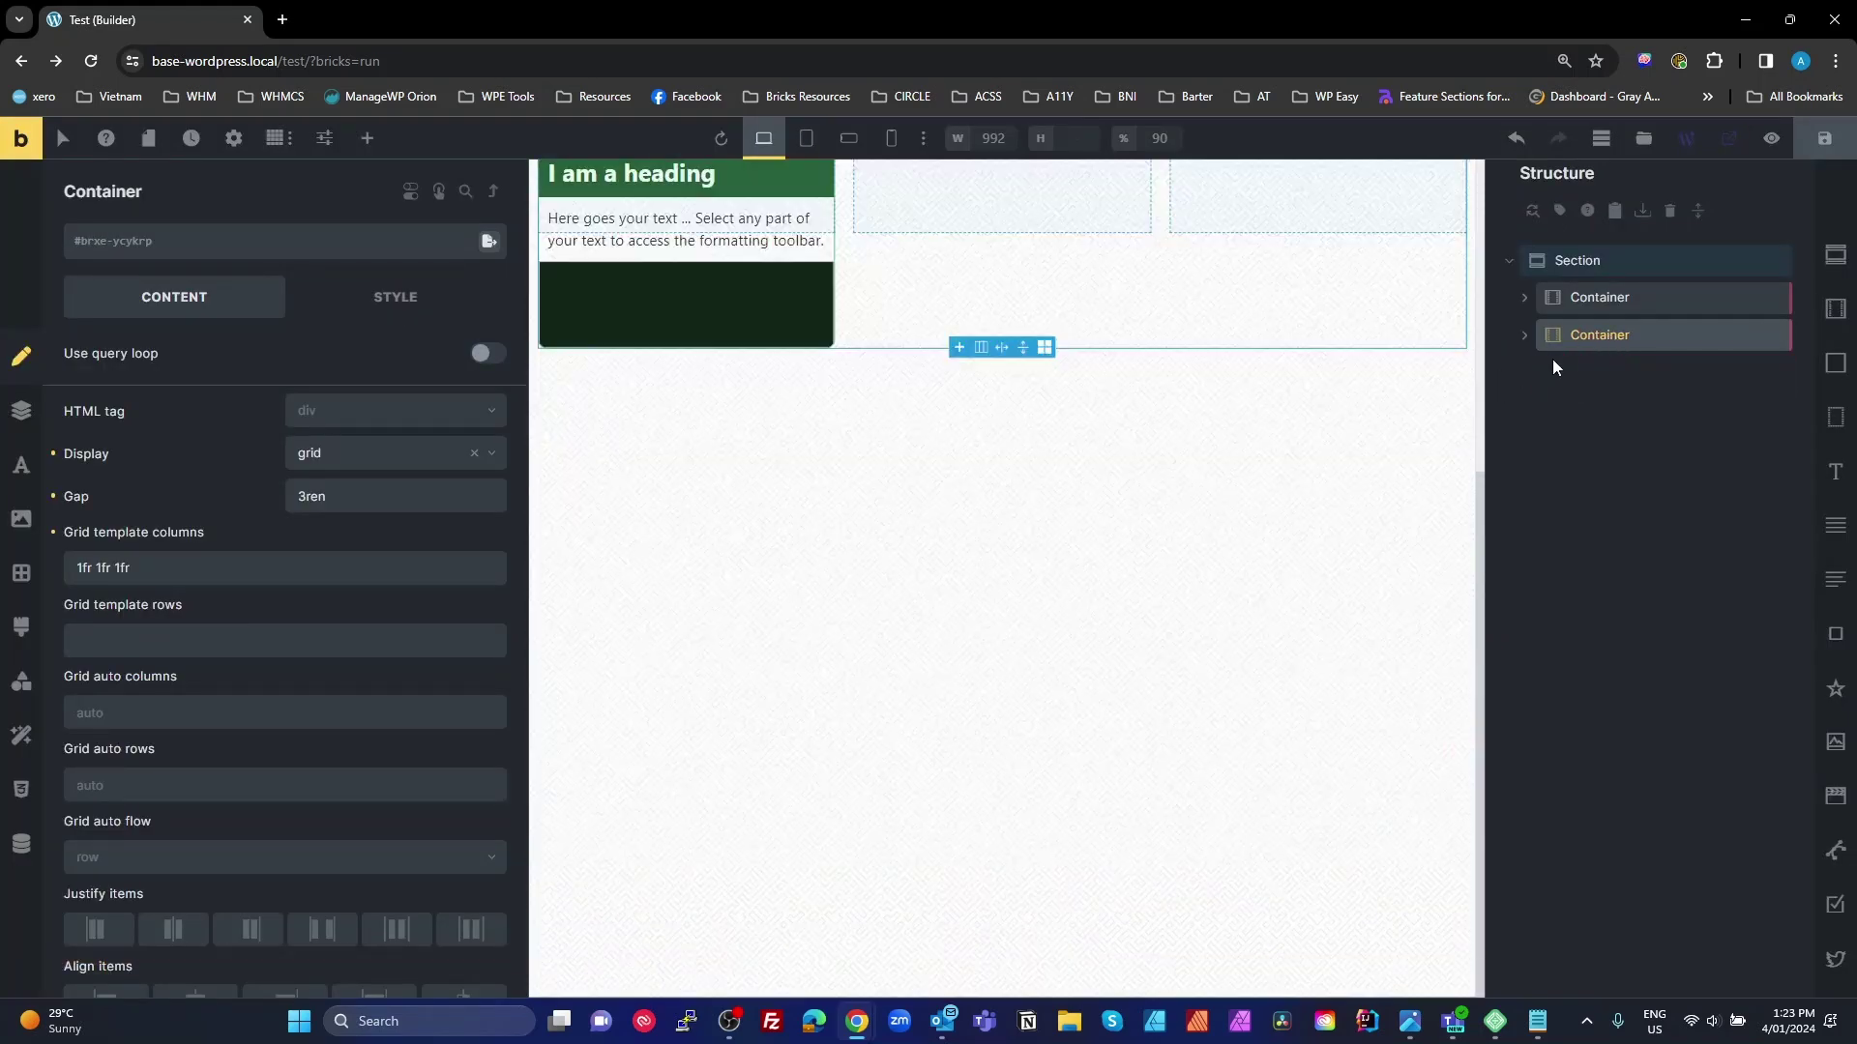
click(1532, 339)
click(1593, 405)
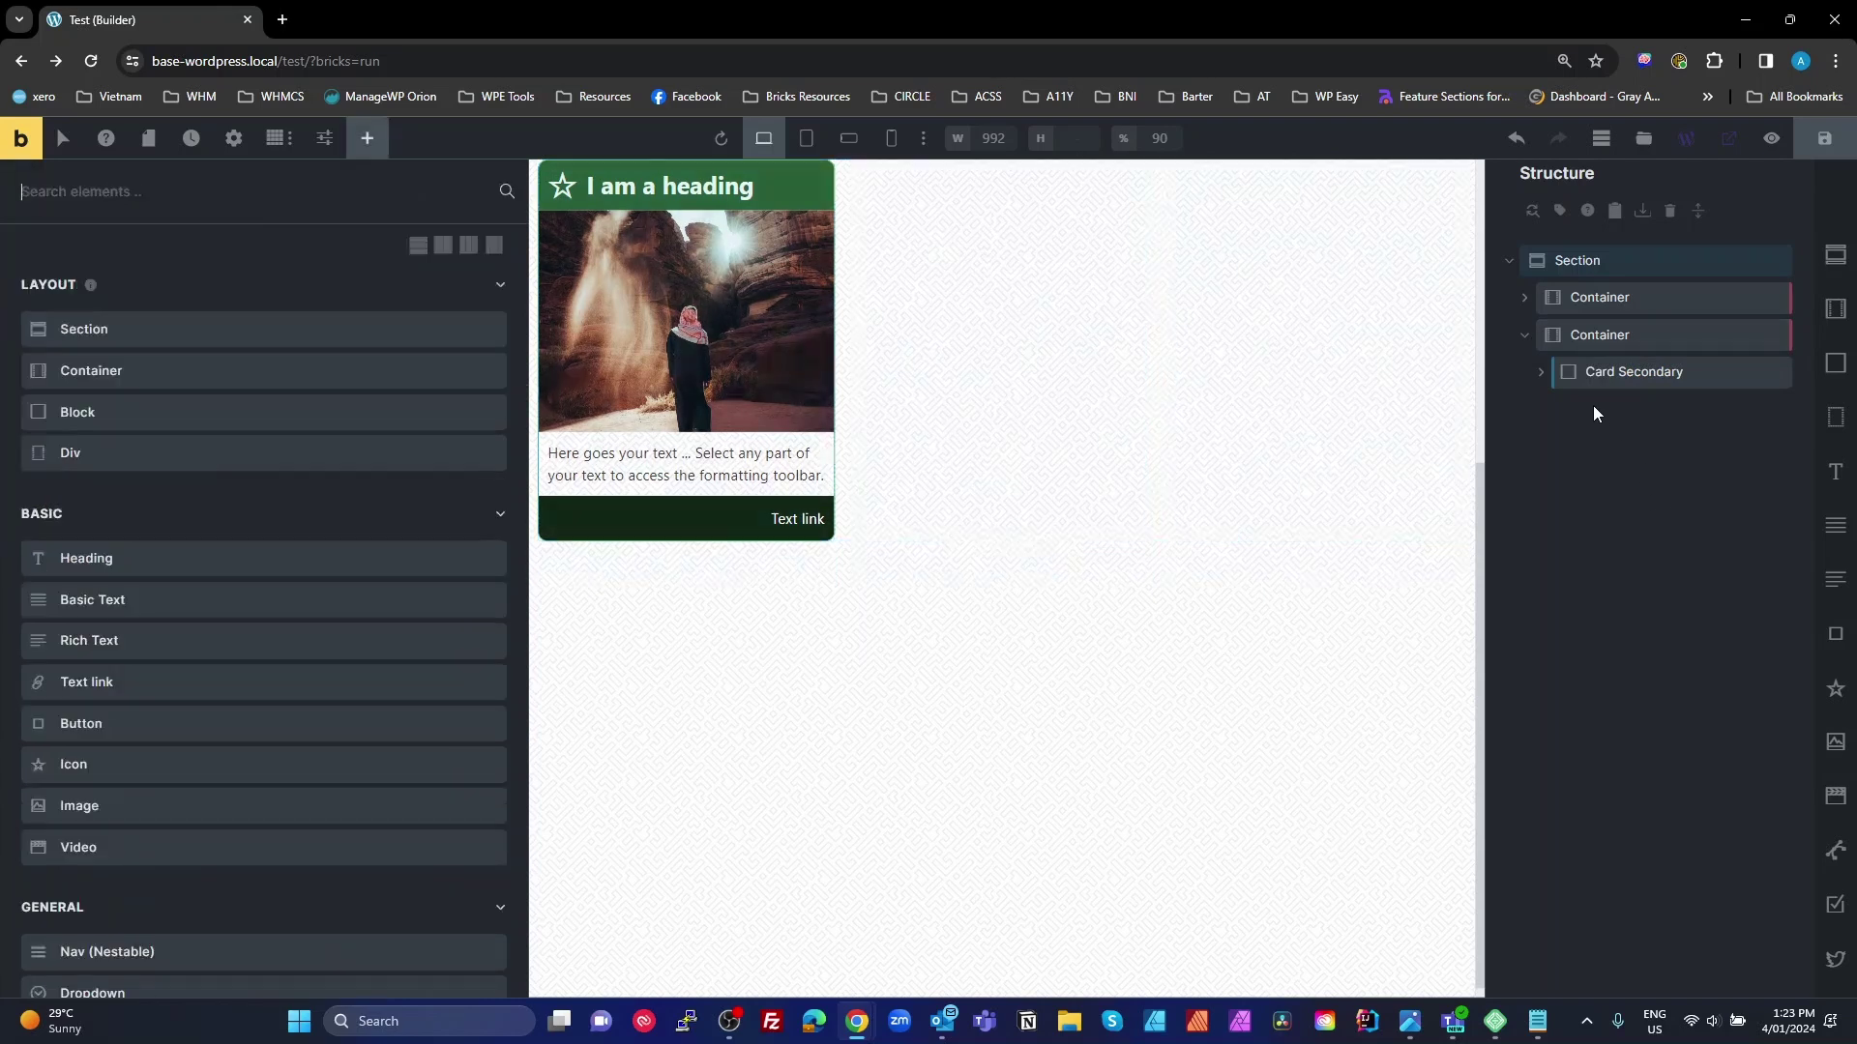
Step: Insert the Card Basic template and move it into the second grid container after Card Secondary
click(1633, 333)
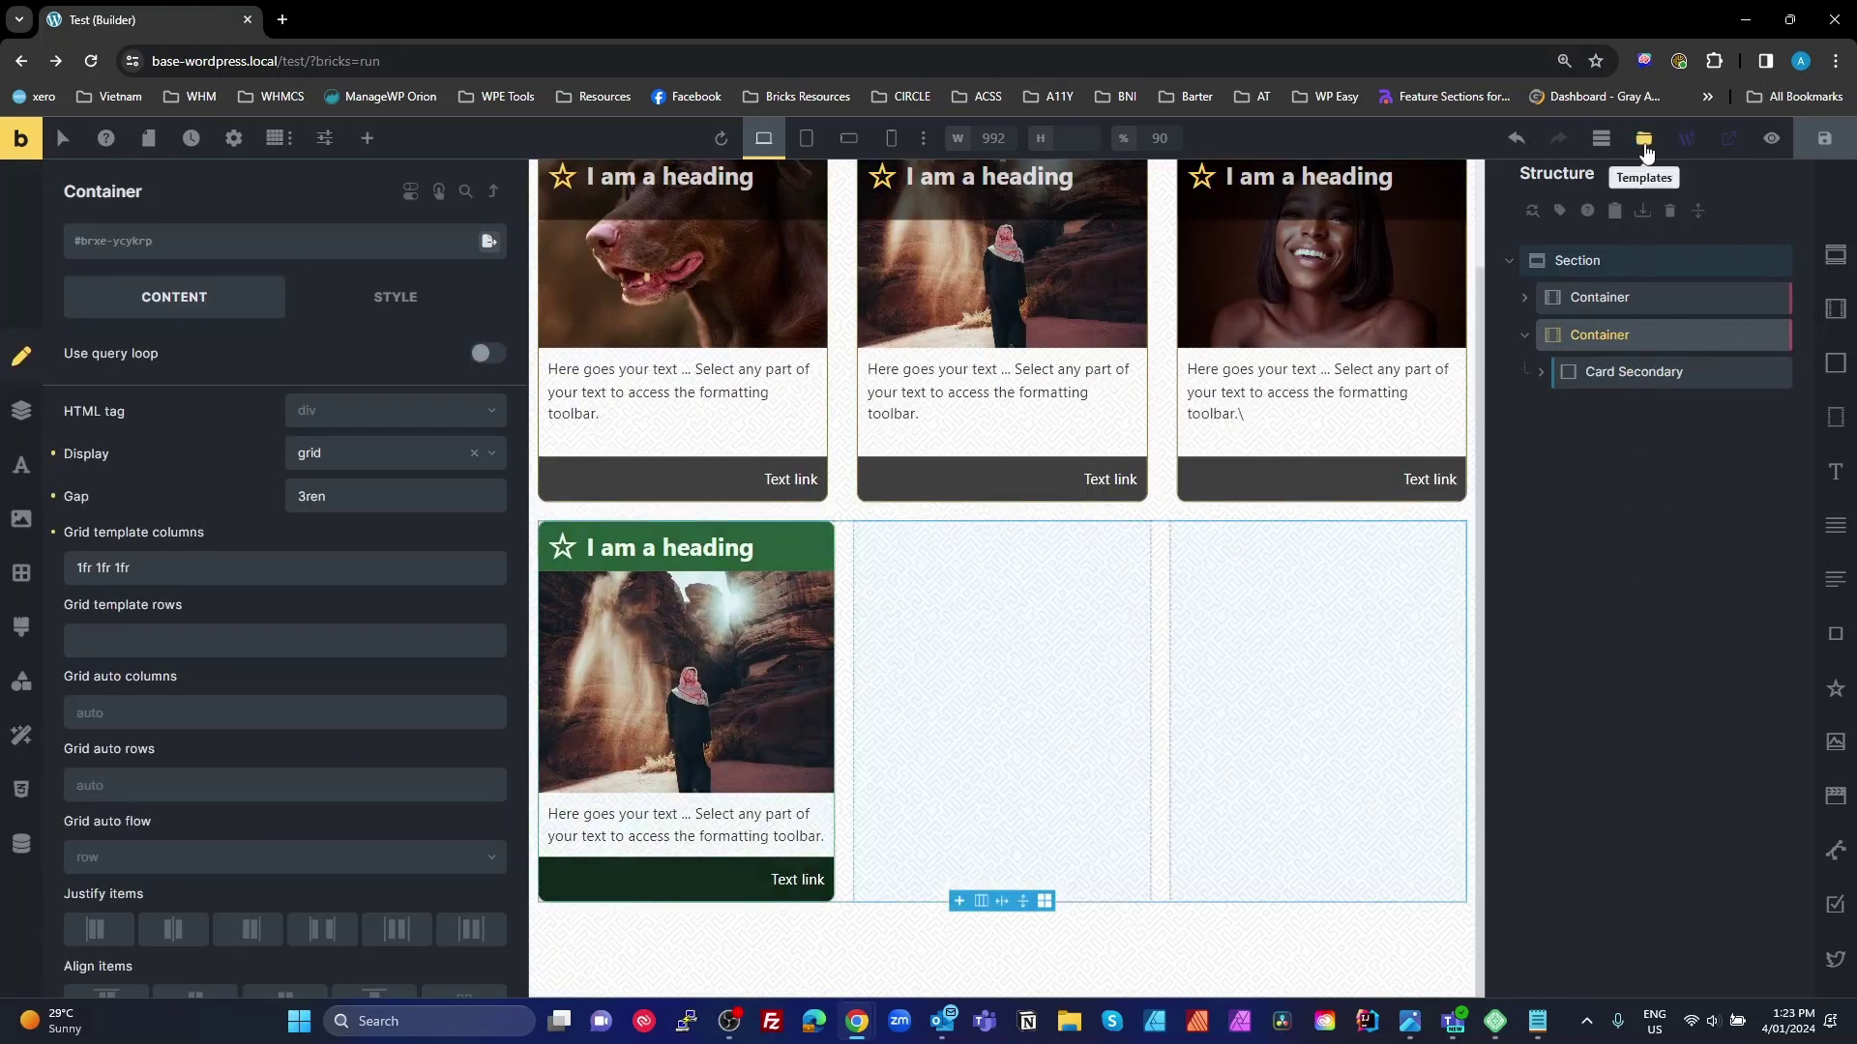
click(1642, 139)
mouse_move(912, 534)
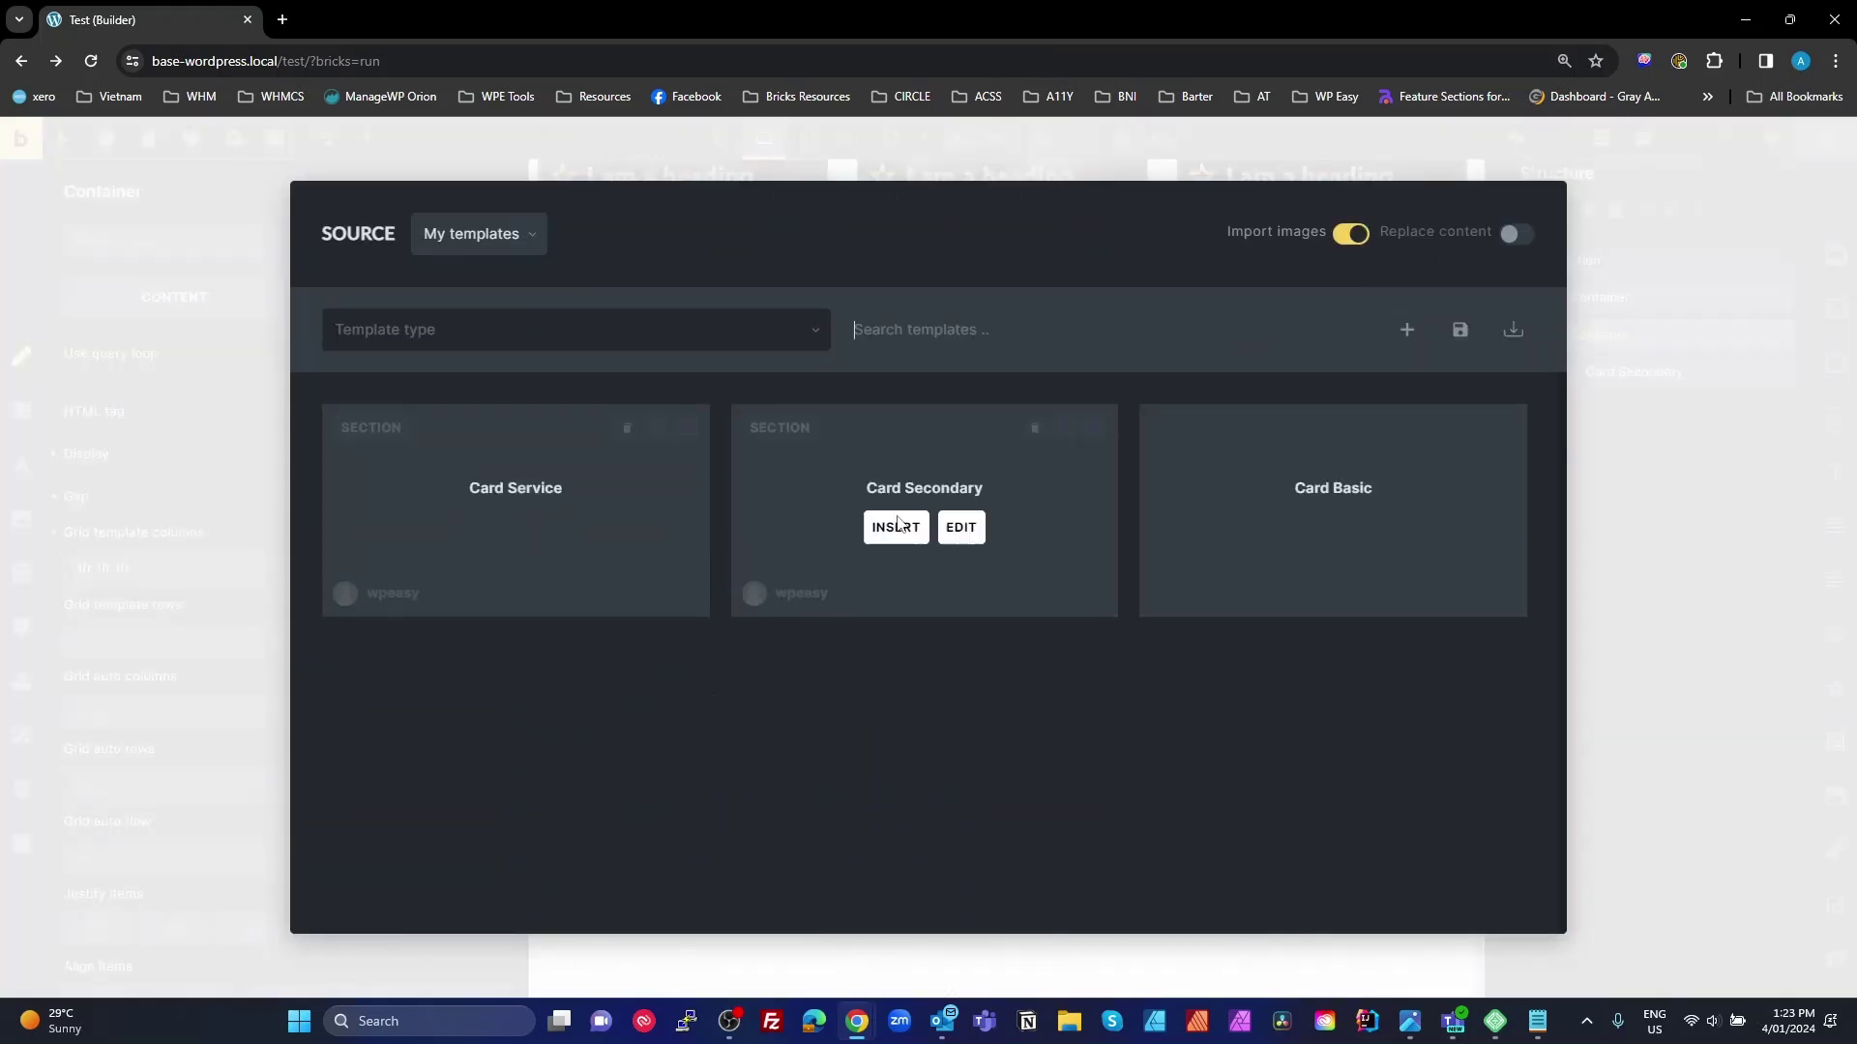
click(1302, 532)
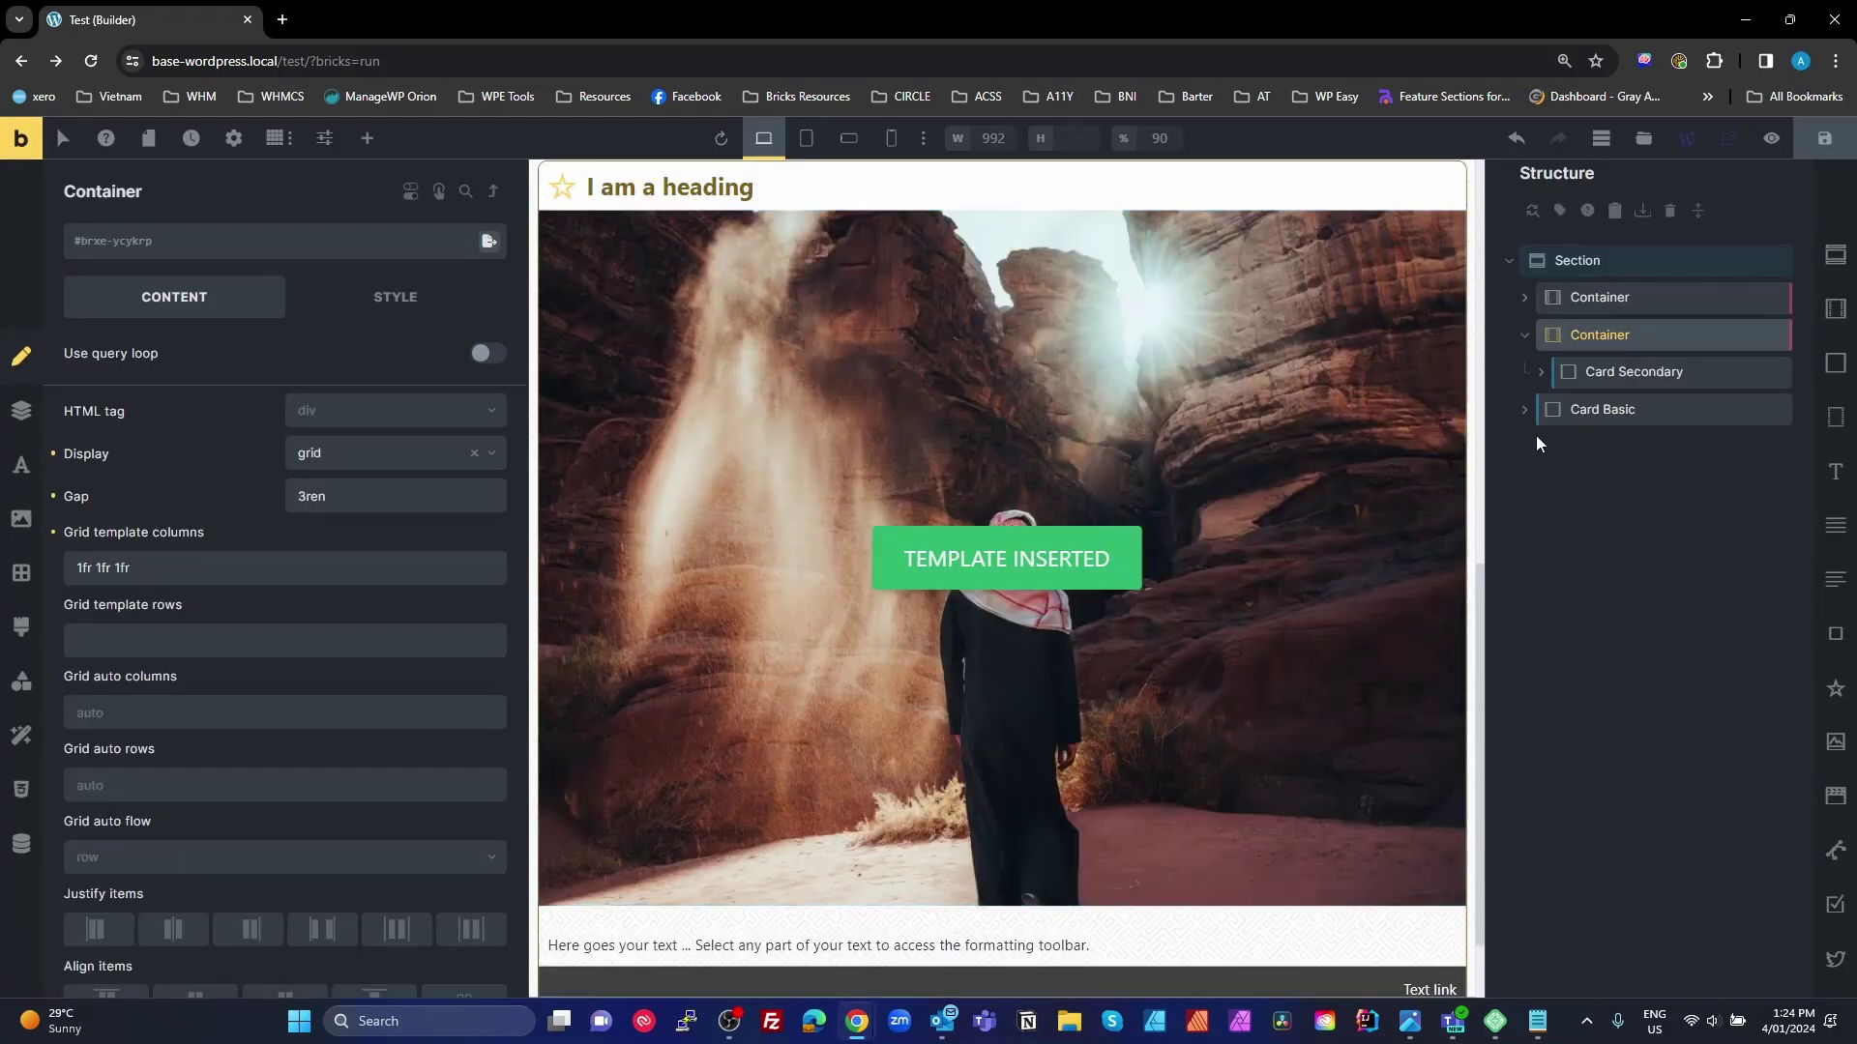
drag(1591, 409, 1554, 397)
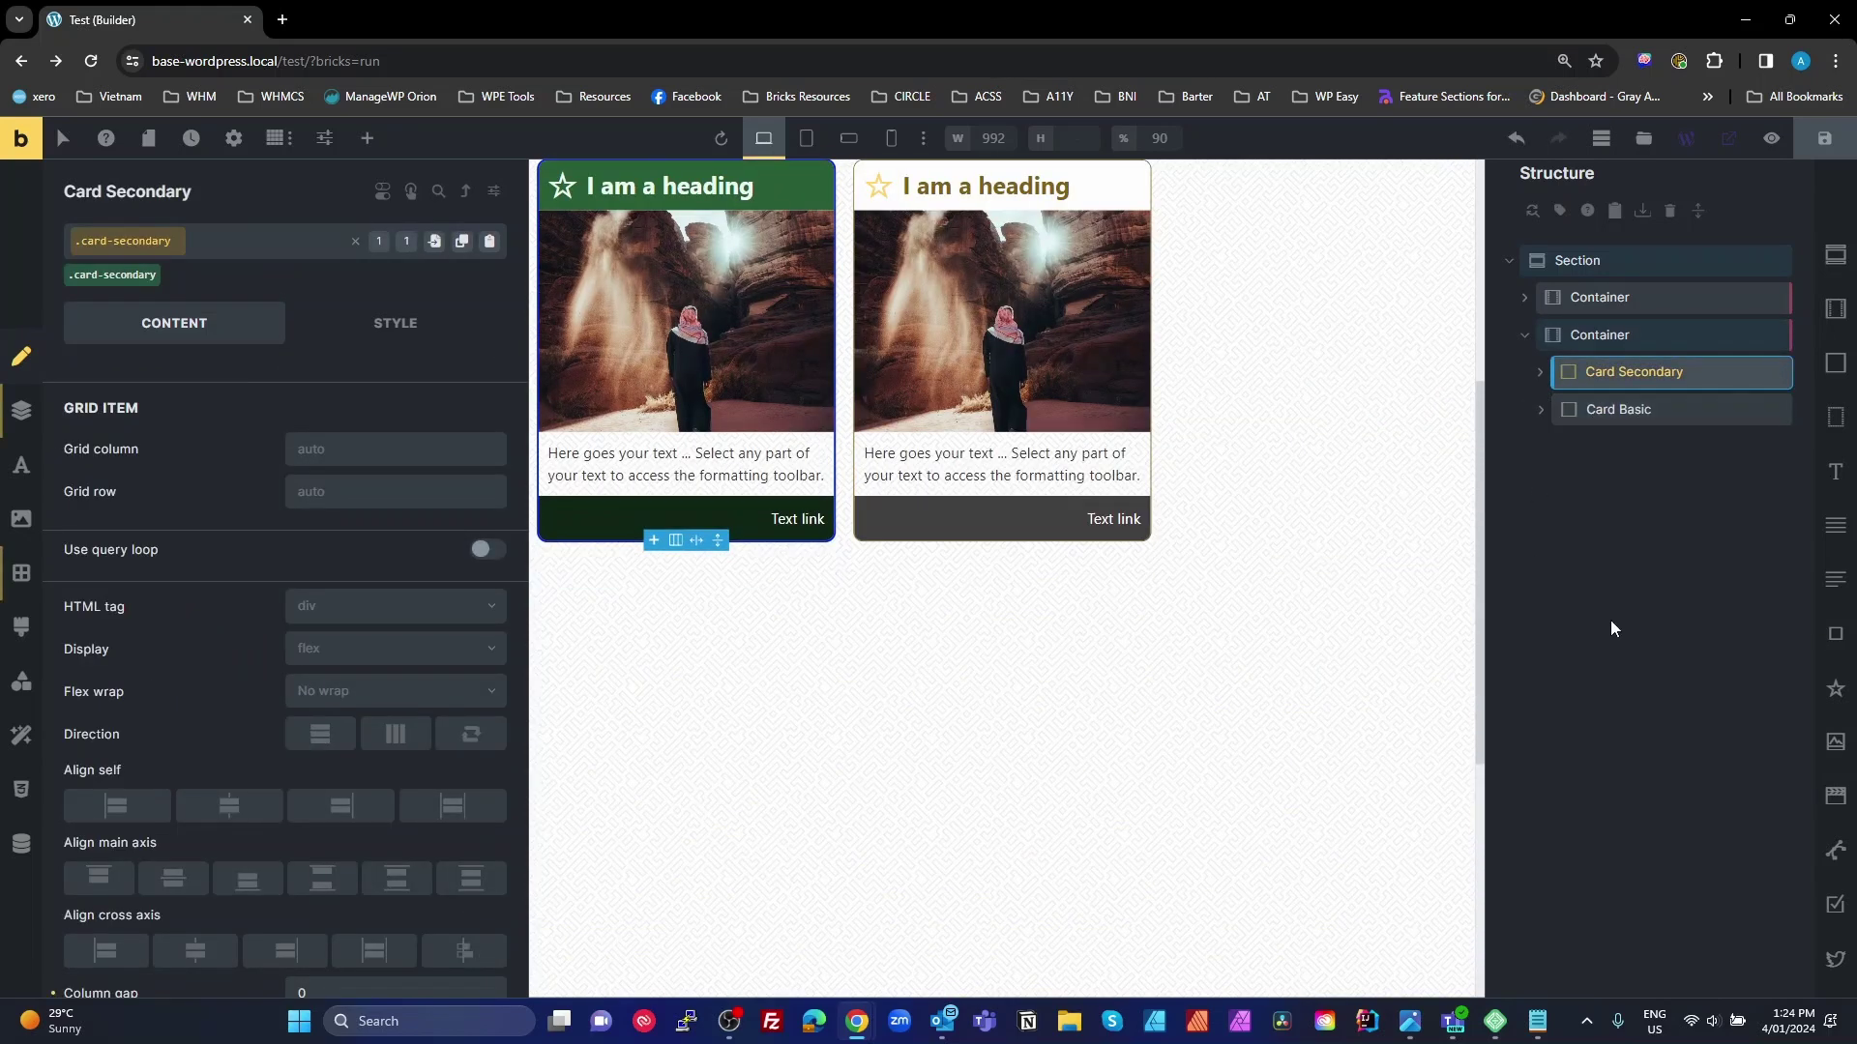
Step: Insert the Card Service template into the page
click(1593, 520)
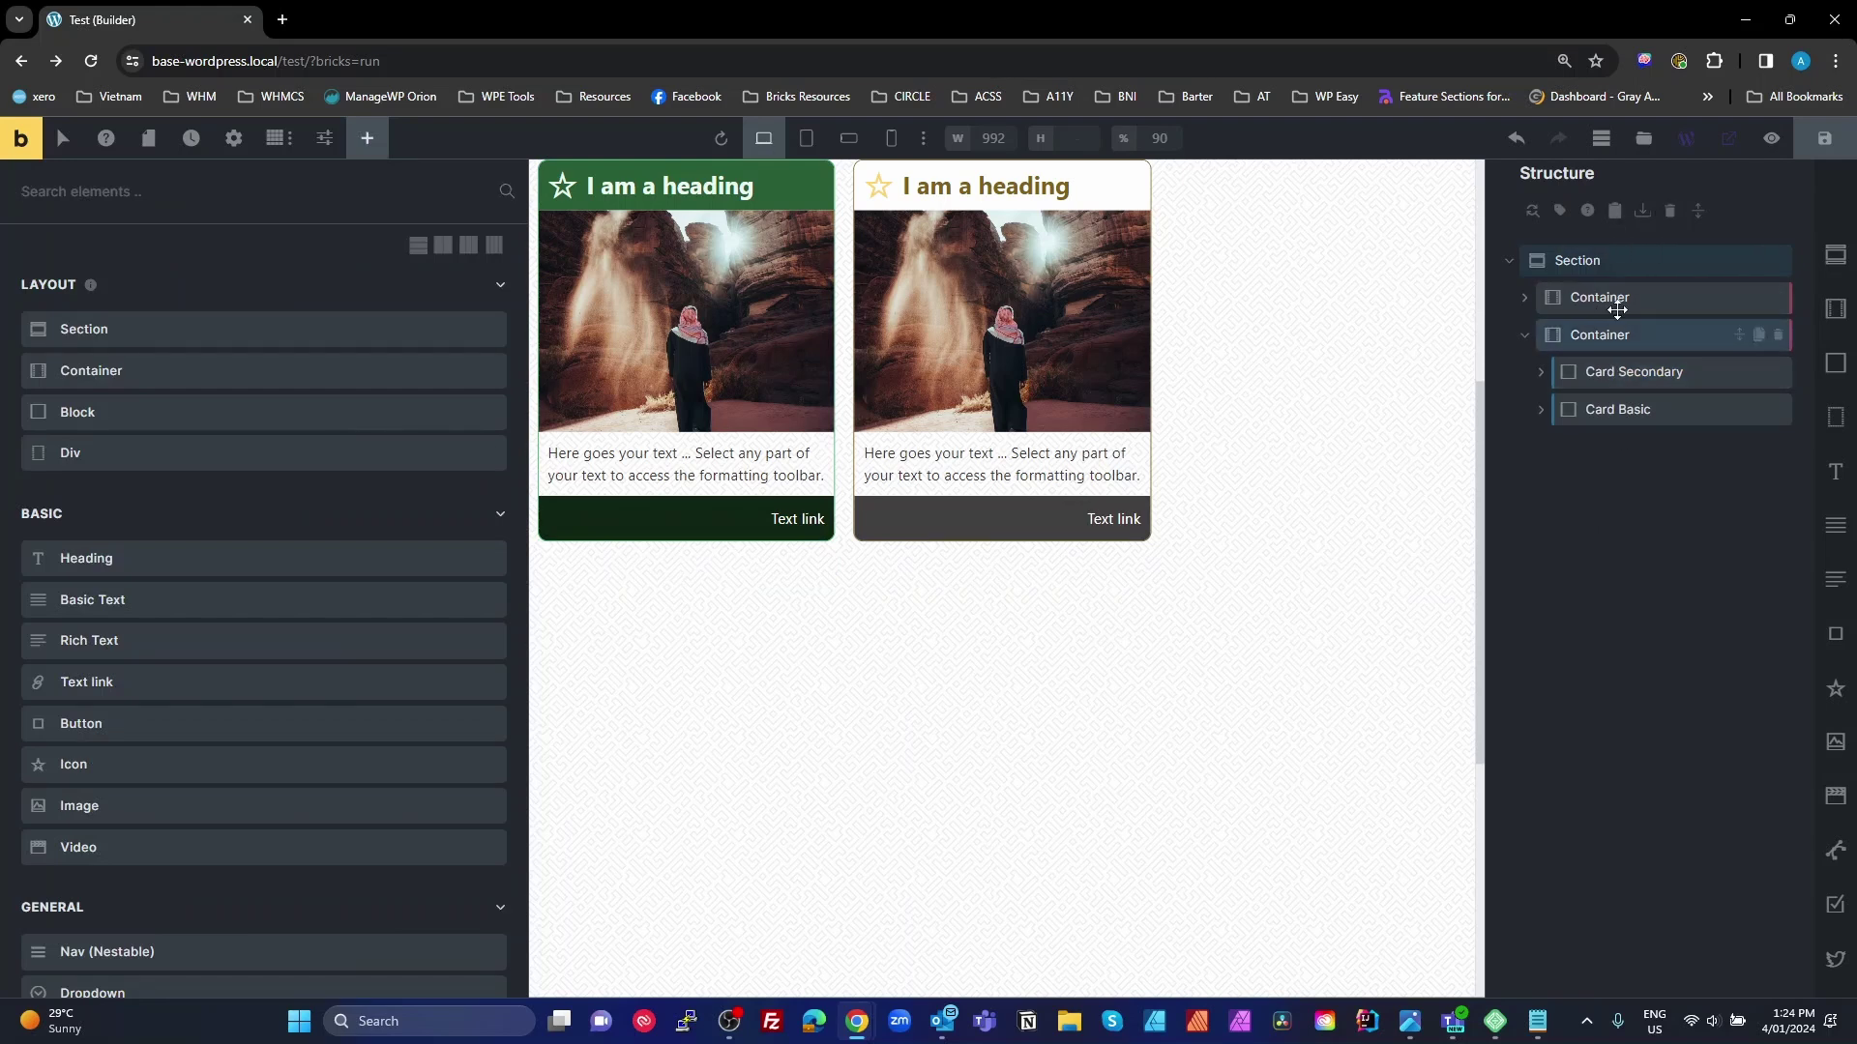
click(1643, 139)
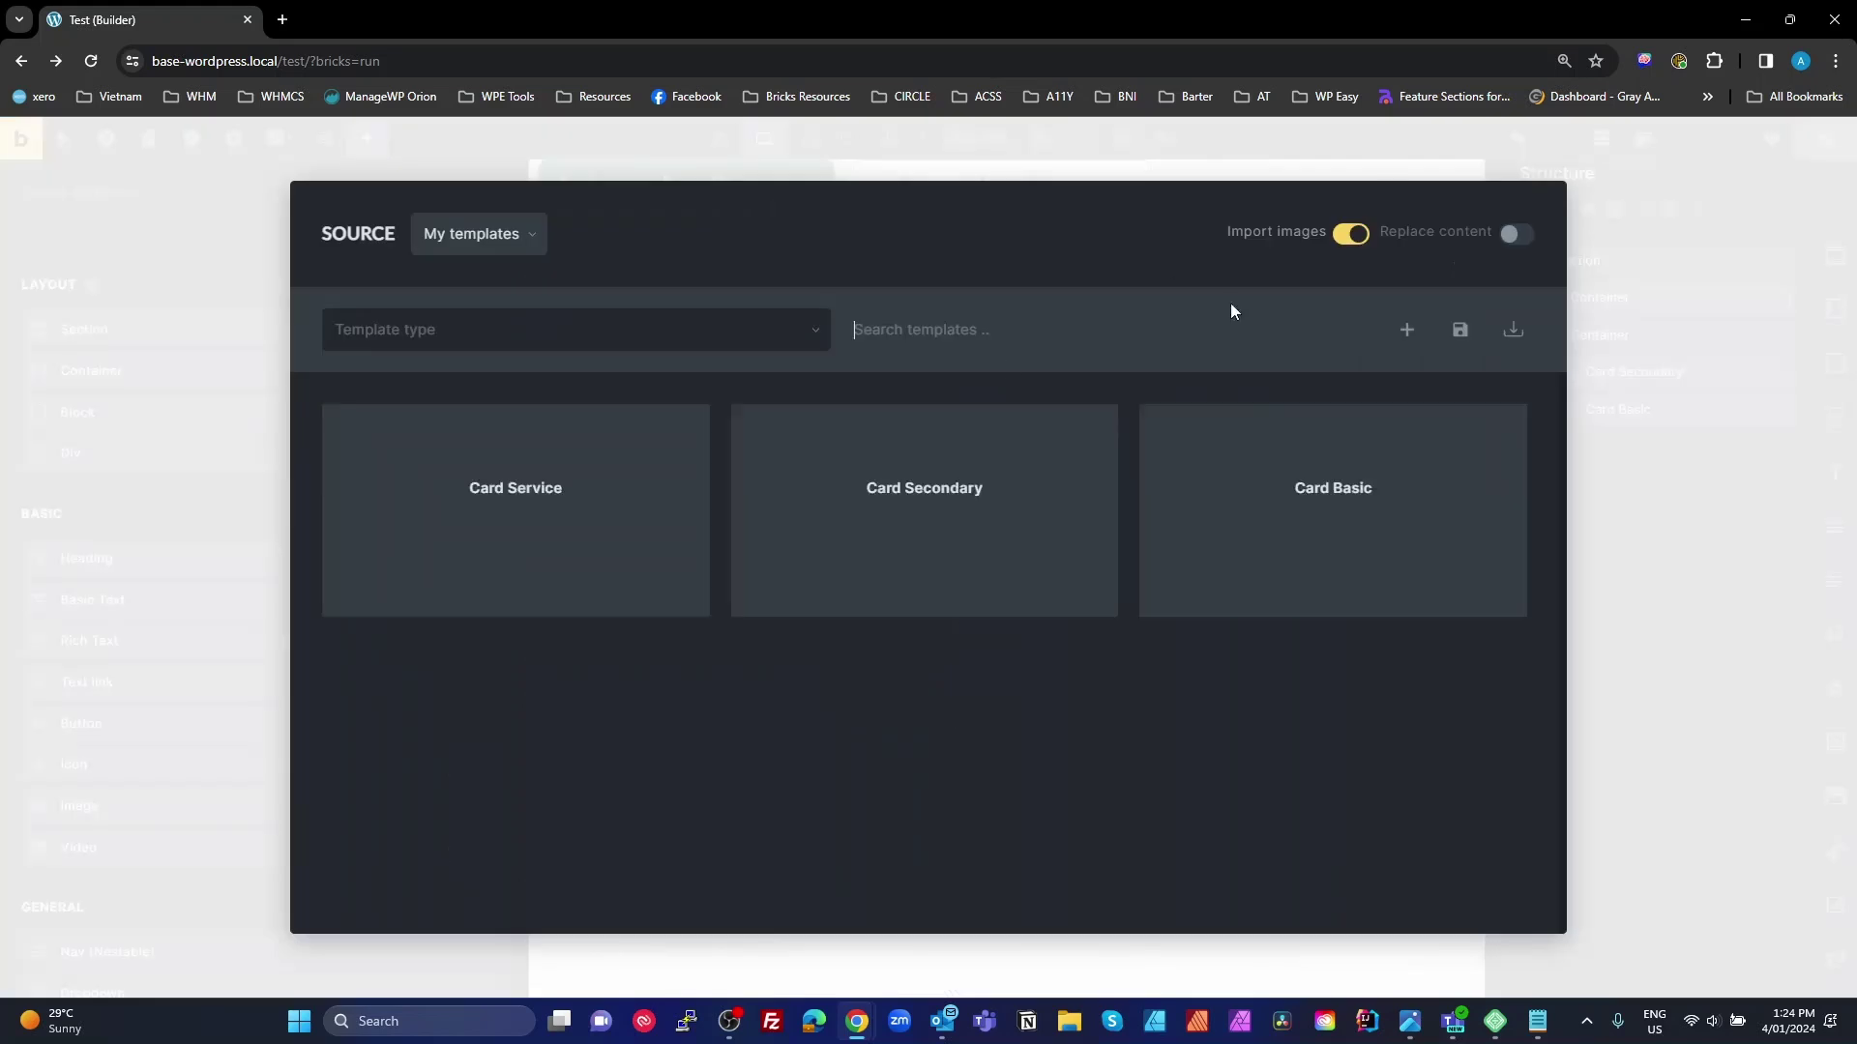
mouse_move(514, 527)
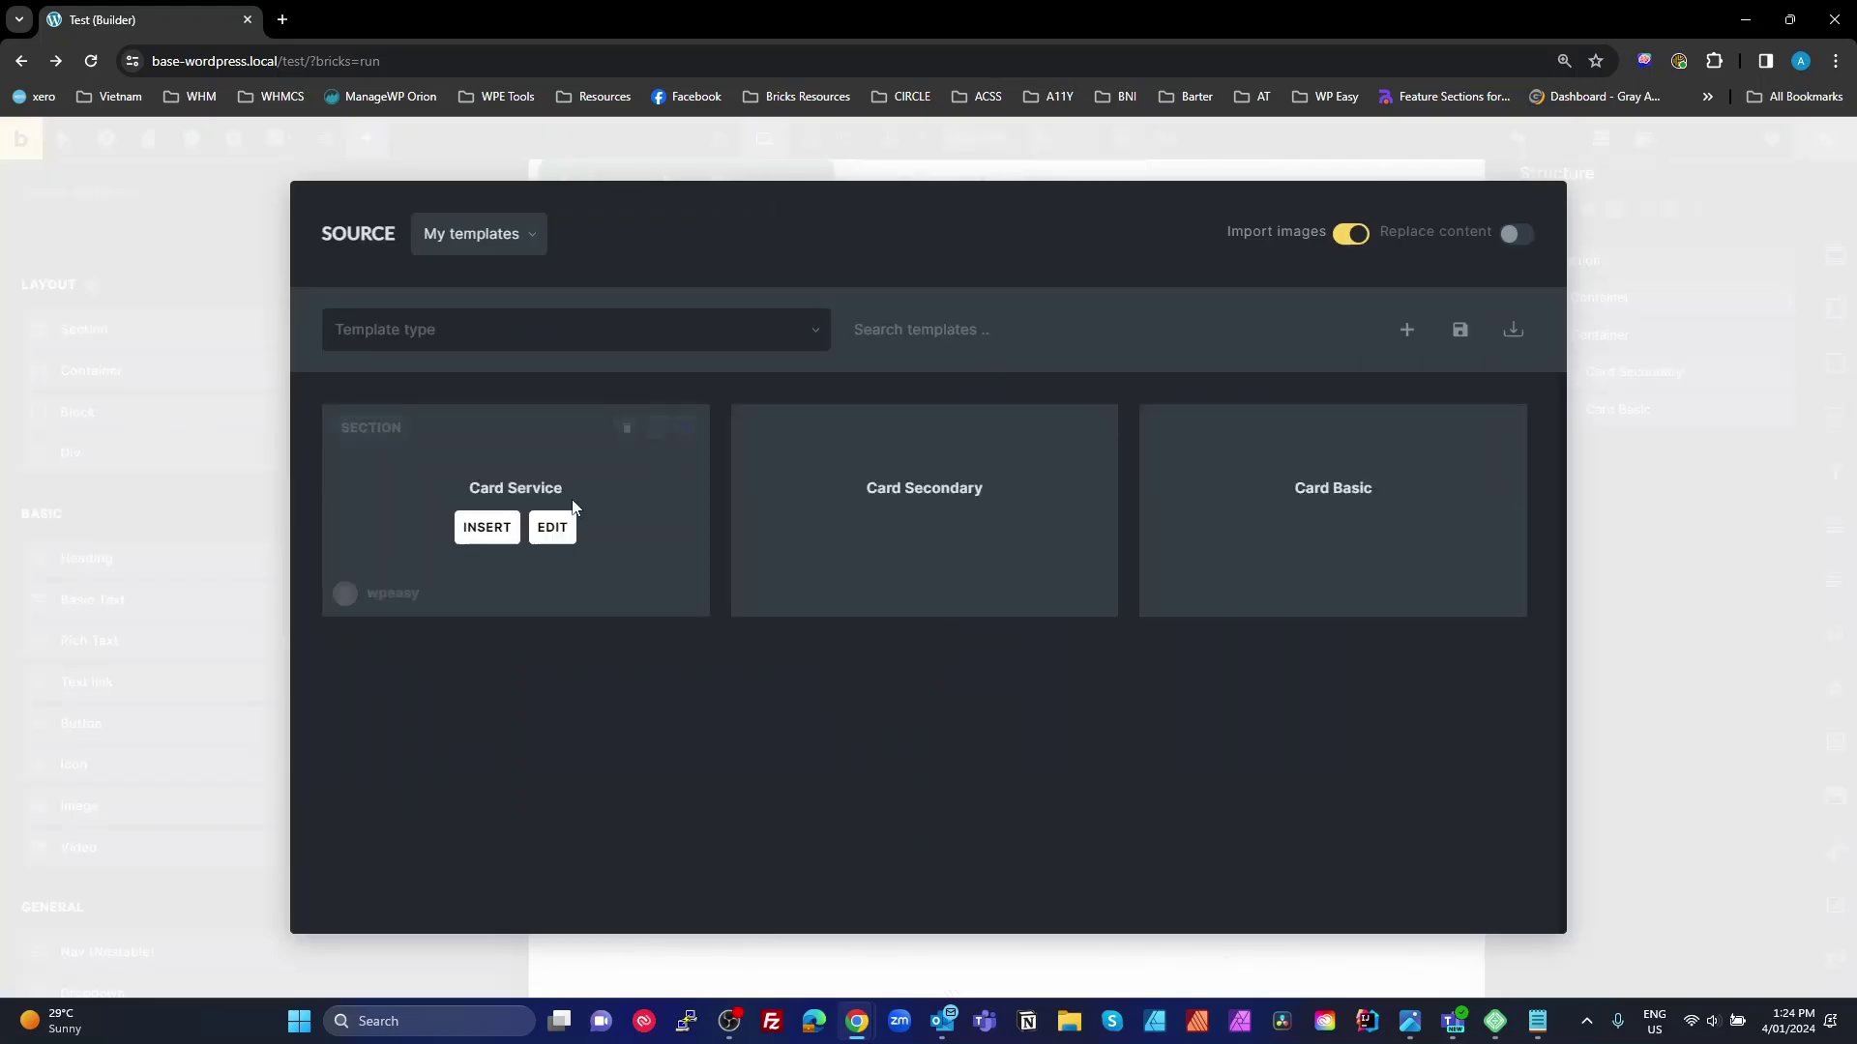
click(495, 539)
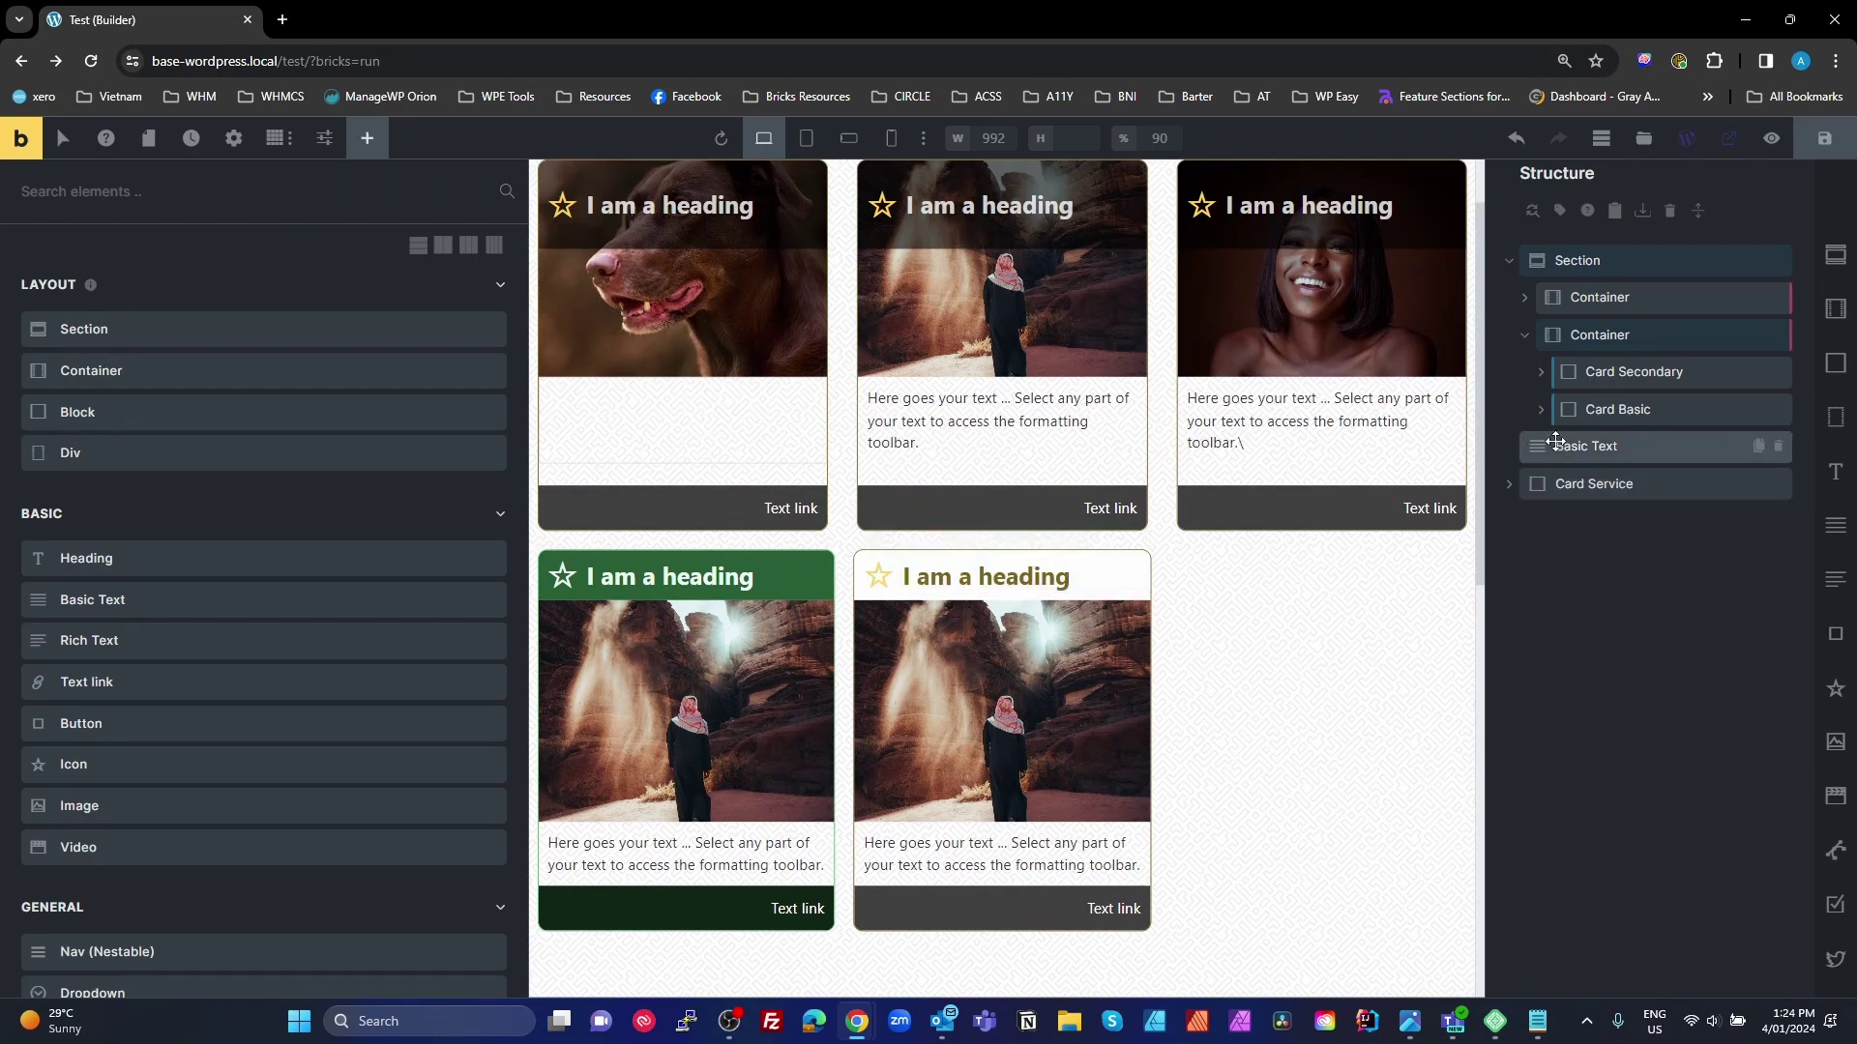
Step: Try to move the stray Basic Text element into the second container, and delete it from the page structure
mouse_move(1554, 442)
mouse_down()
mouse_move(1678, 468)
mouse_move(1542, 502)
mouse_move(1576, 430)
mouse_up()
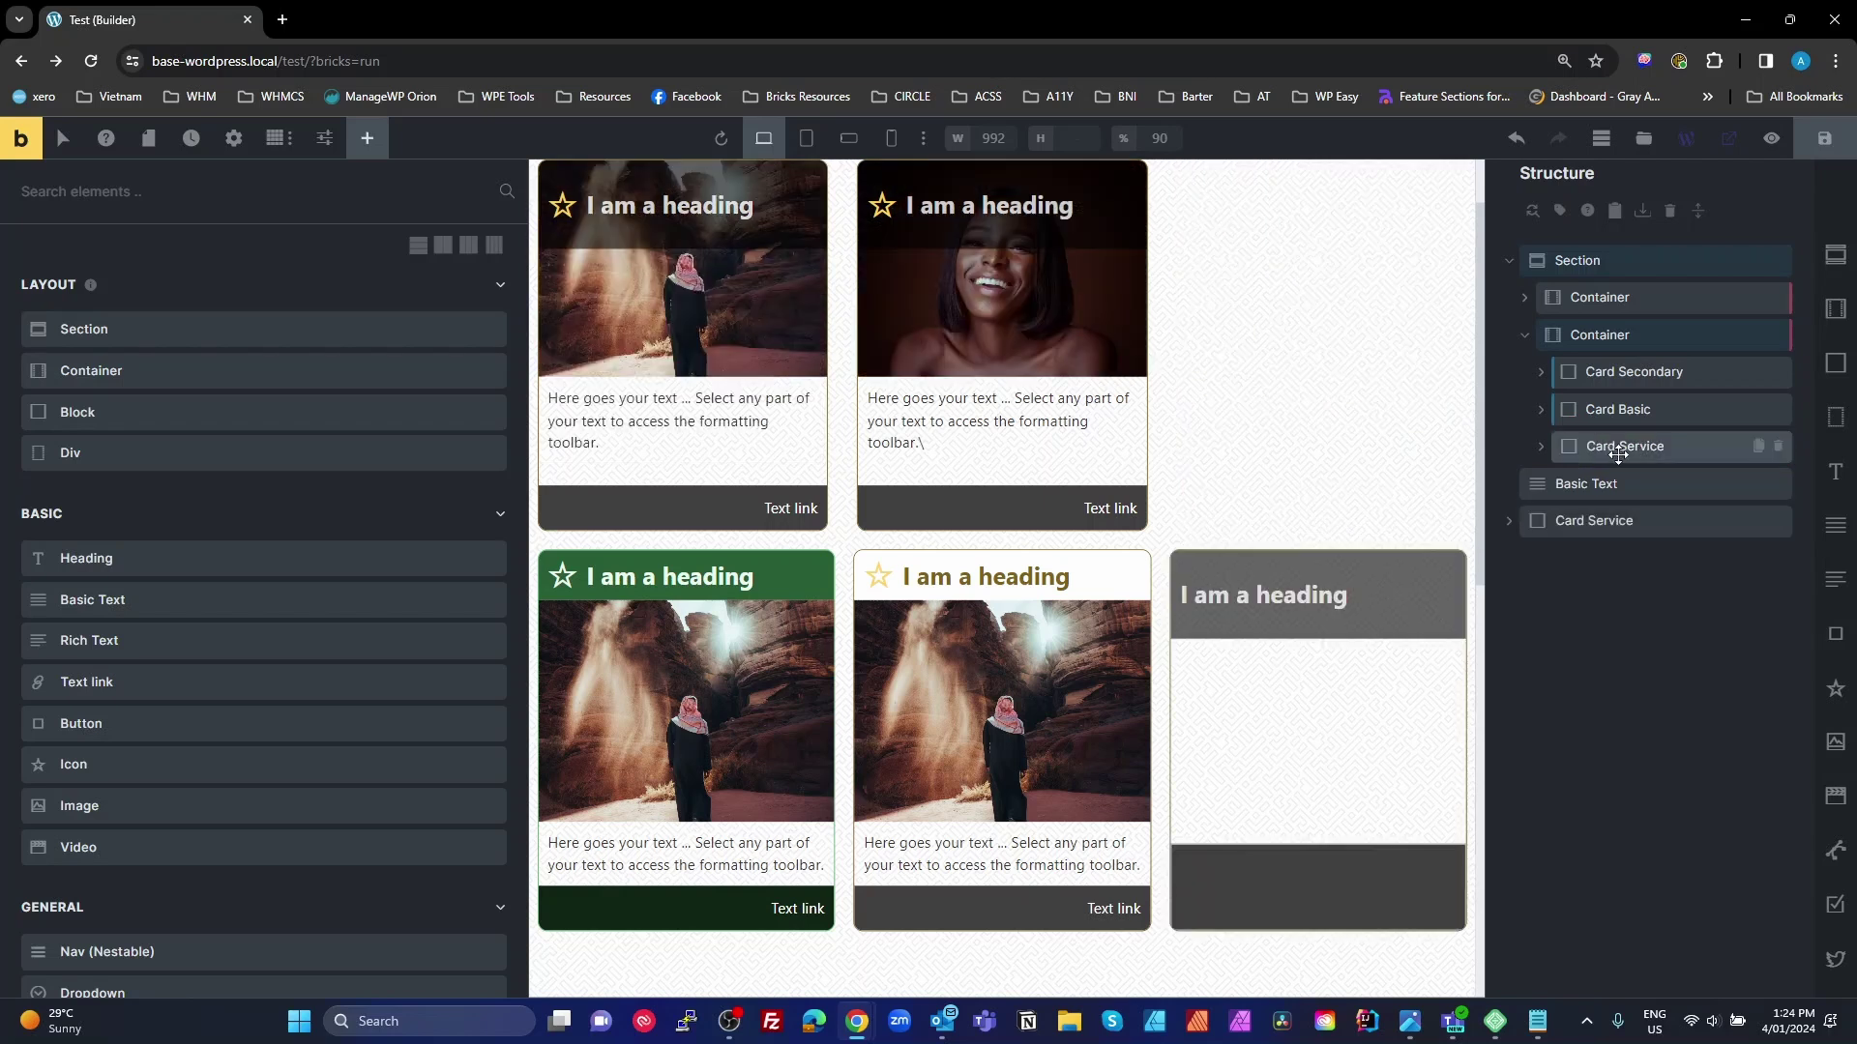
click(1779, 484)
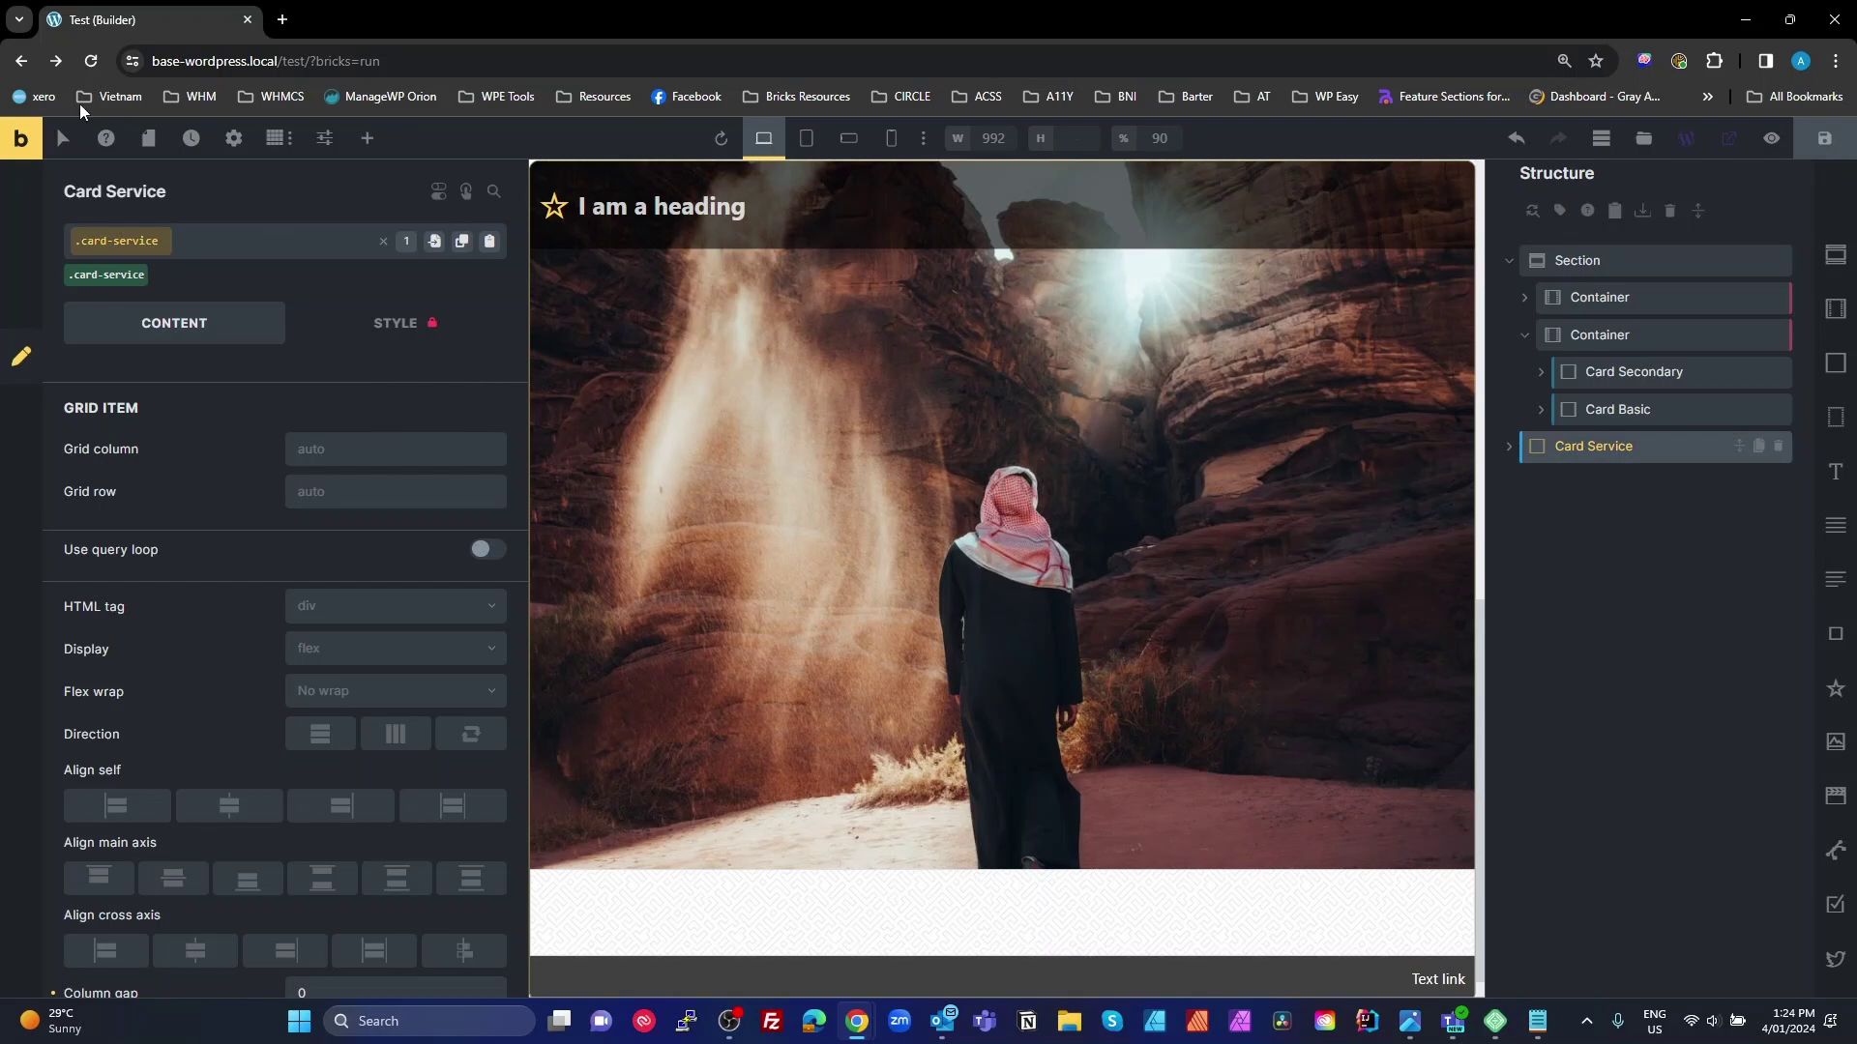
Step: Reload the builder page and choose to keep waiting for it to respond
click(90, 61)
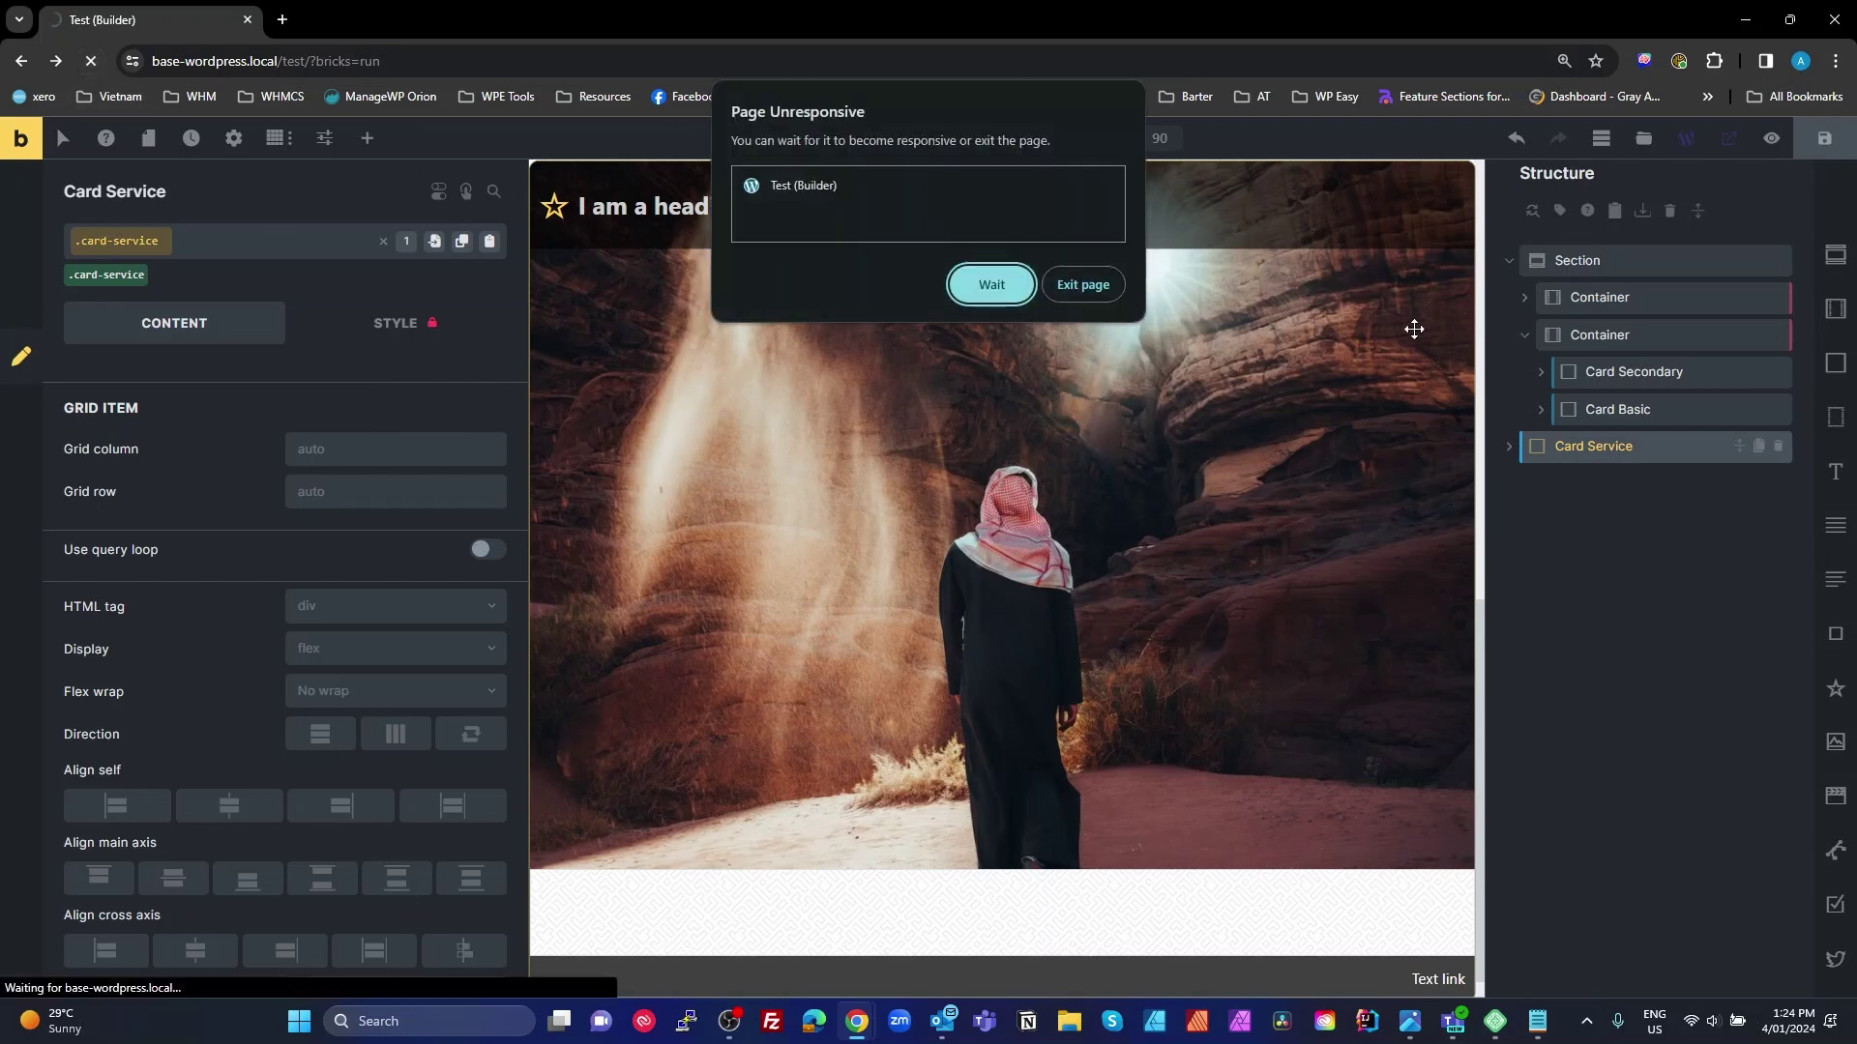
click(977, 283)
click(978, 276)
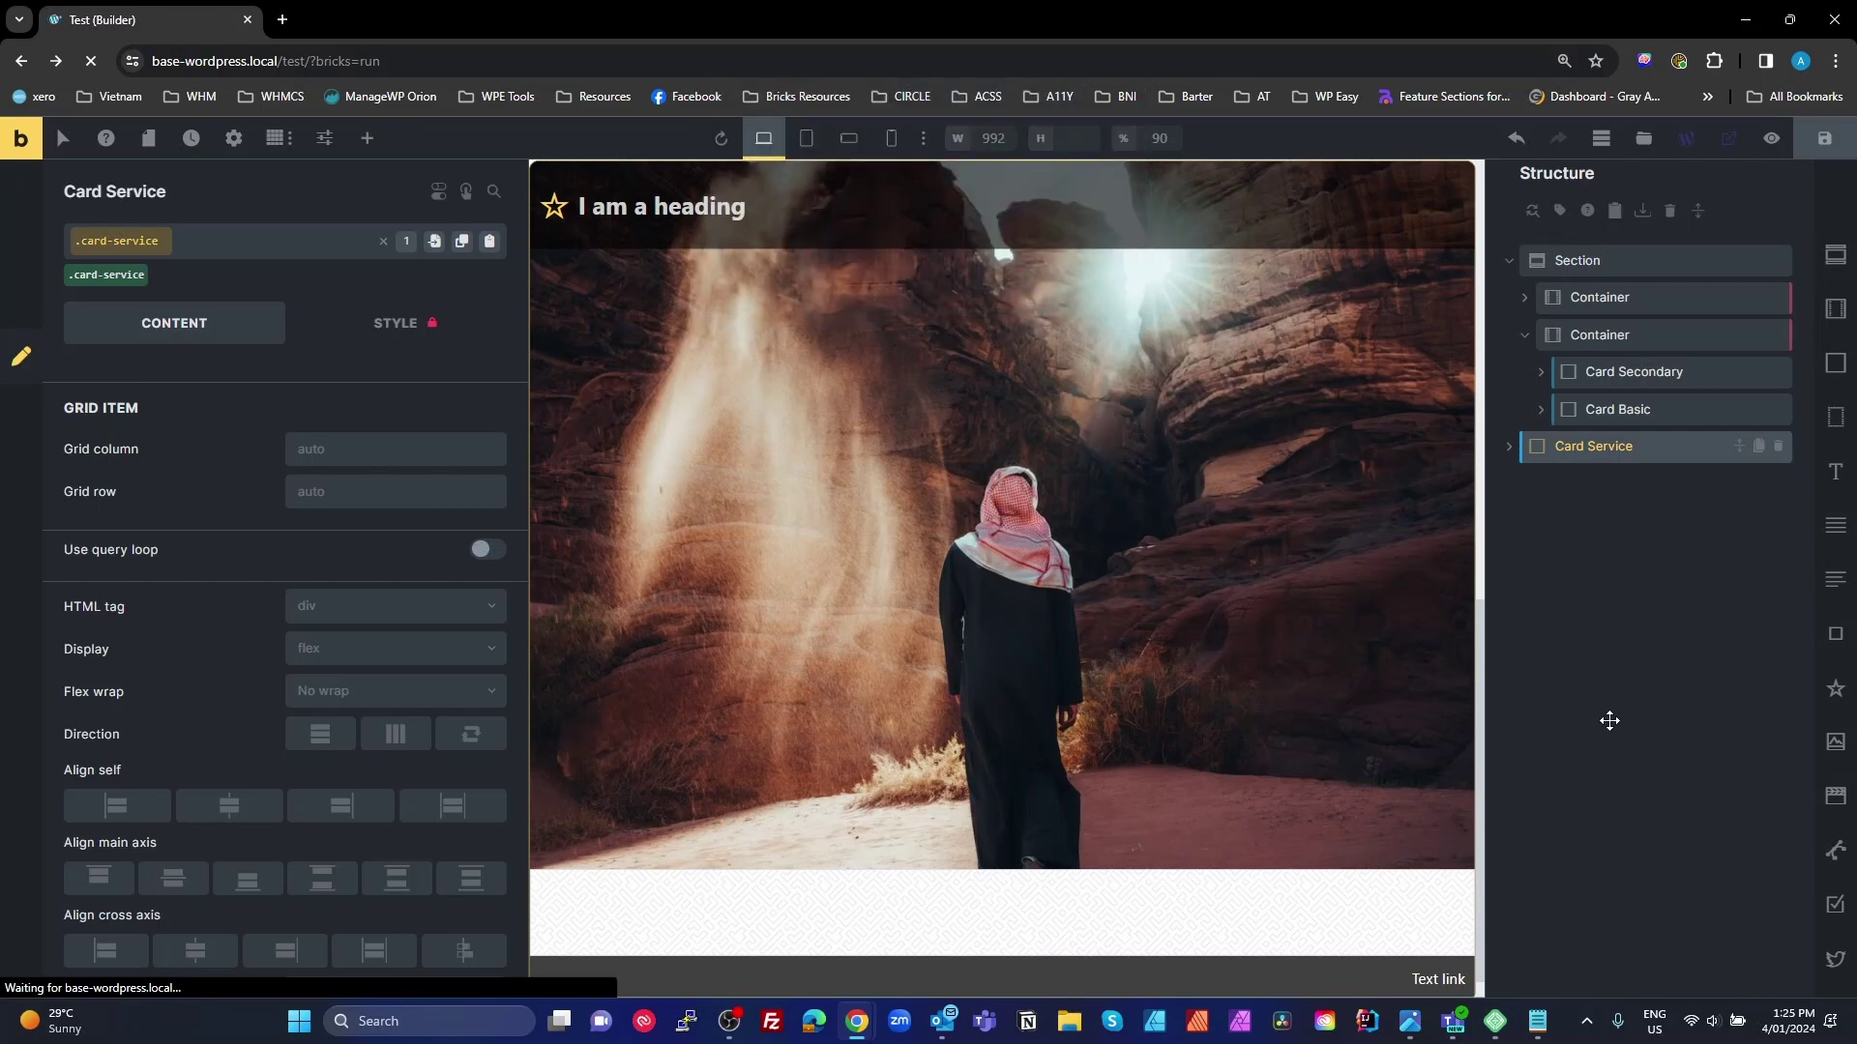